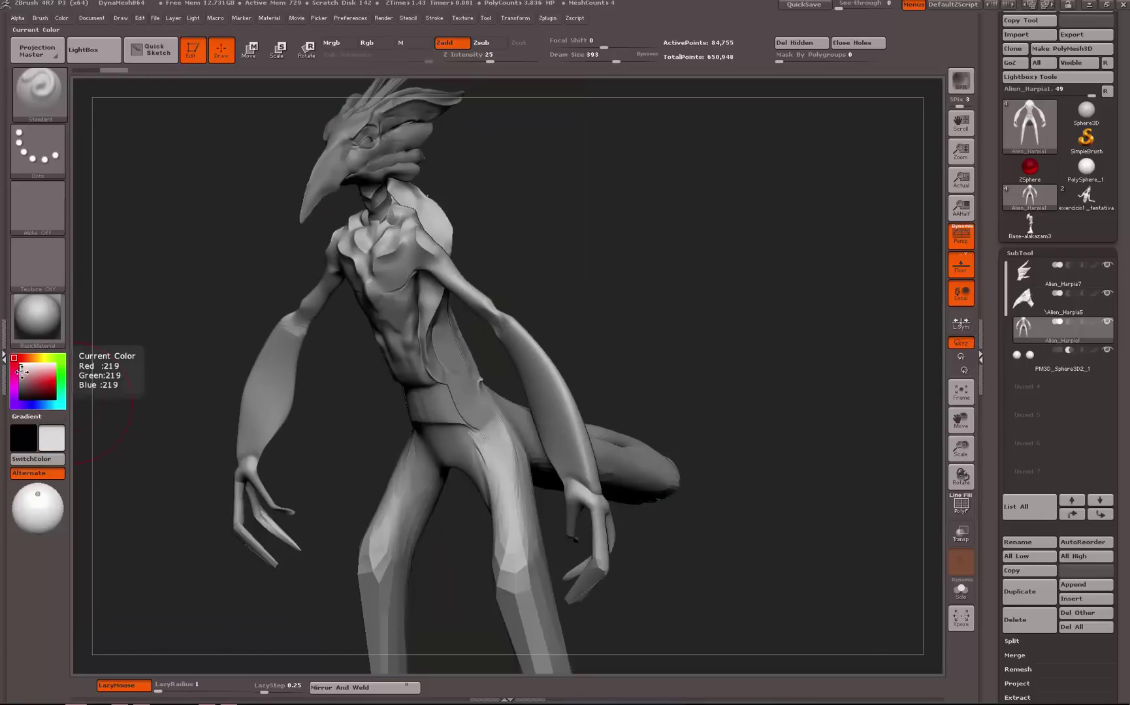
Examine the bird-headed alien, then load the exercicio1_tentativa model and inspect it from the front and side
left_click_drag(608, 245, 659, 287)
left_click_drag(330, 369, 351, 580, "alt")
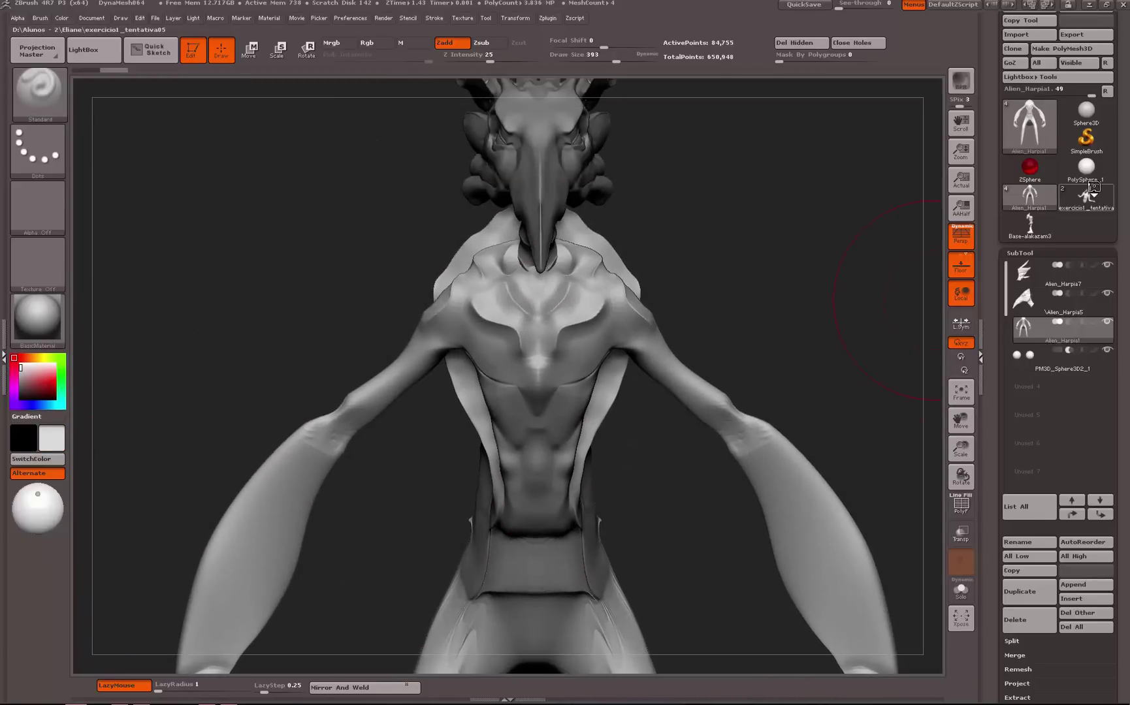
left_click(1087, 195)
key("f")
mouse_move(723, 231)
left_mouse_down()
mouse_move(540, 230)
mouse_move(569, 246)
left_mouse_up()
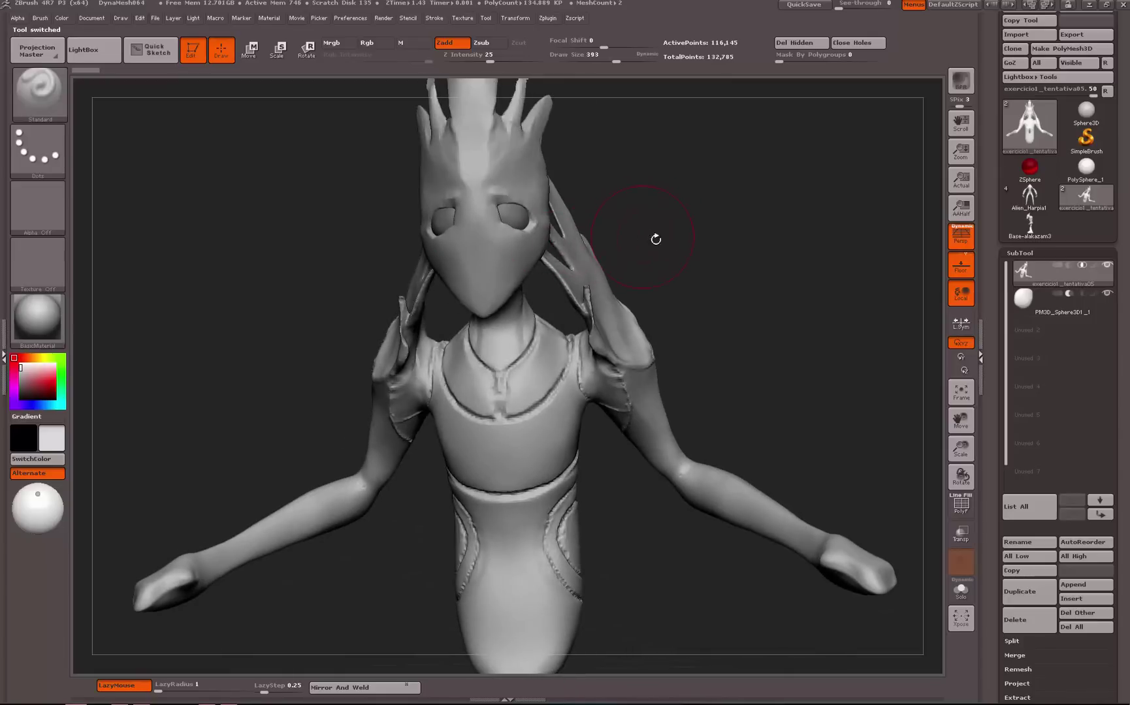
mouse_move(691, 228)
left_mouse_down()
mouse_move(729, 214)
mouse_move(614, 175)
mouse_move(509, 205)
left_mouse_up()
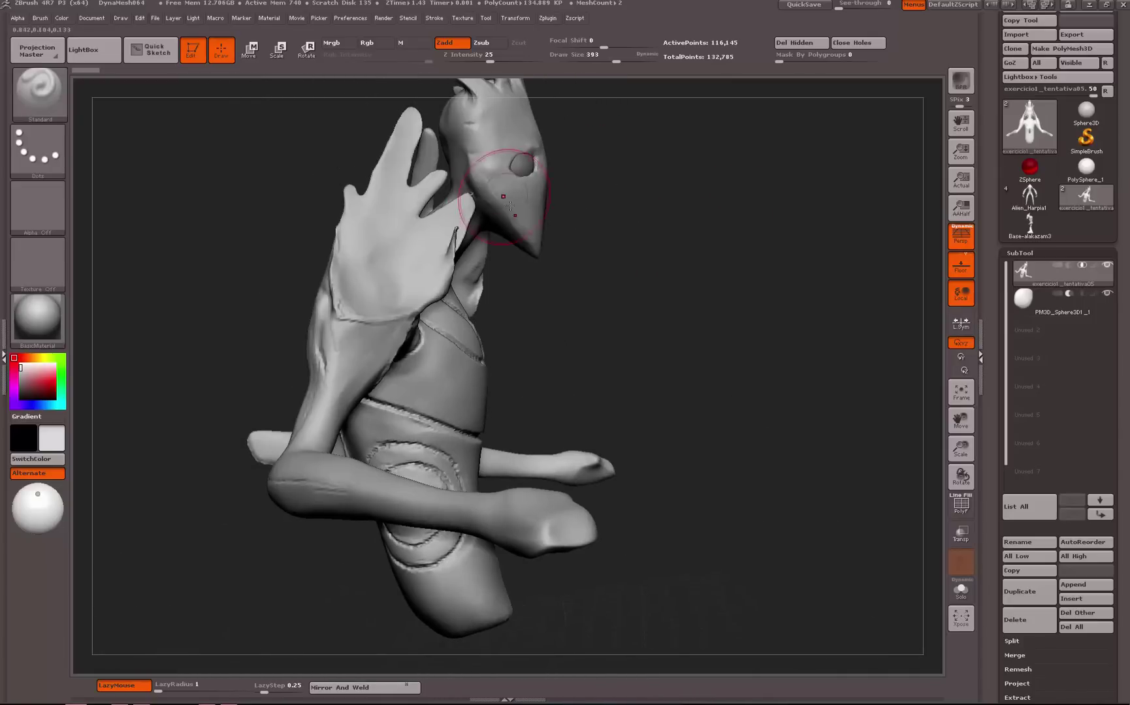
mouse_move(621, 260)
left_mouse_down()
mouse_move(705, 232)
mouse_move(874, 214)
left_mouse_up()
Return to the bird-headed Alien_Harpia model and inspect its back, front and head
left_click(1010, 206)
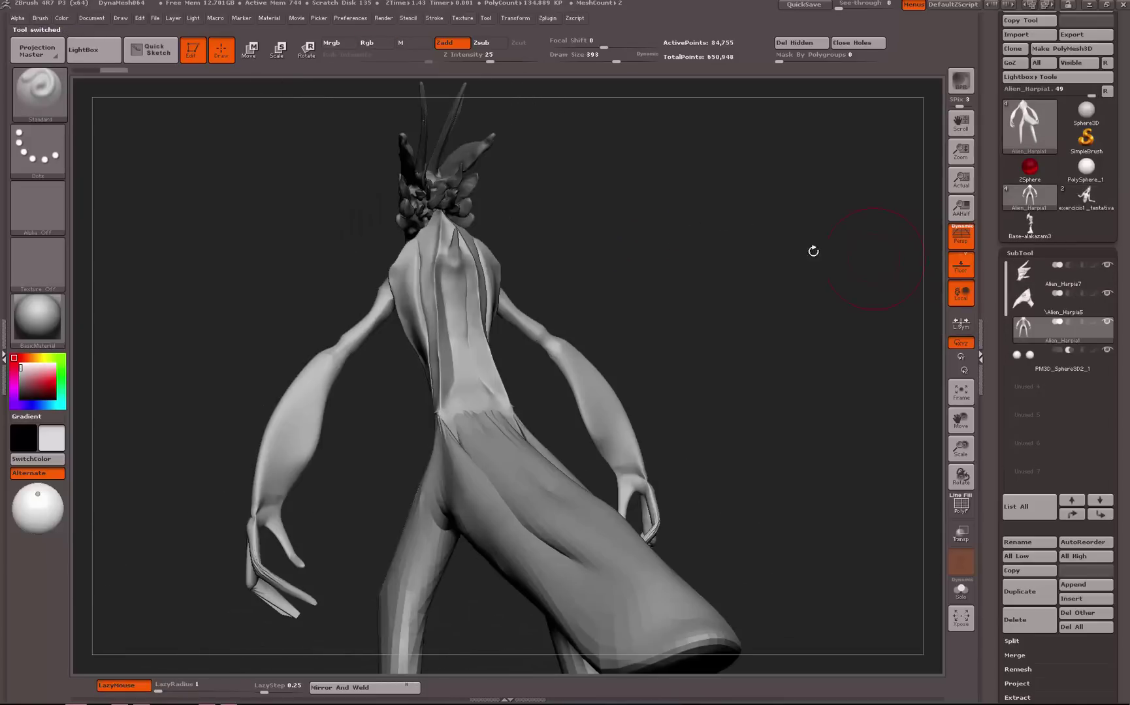
mouse_move(650, 232)
left_mouse_down()
mouse_move(722, 225)
mouse_move(691, 207)
mouse_move(642, 238)
mouse_move(671, 238)
left_mouse_up()
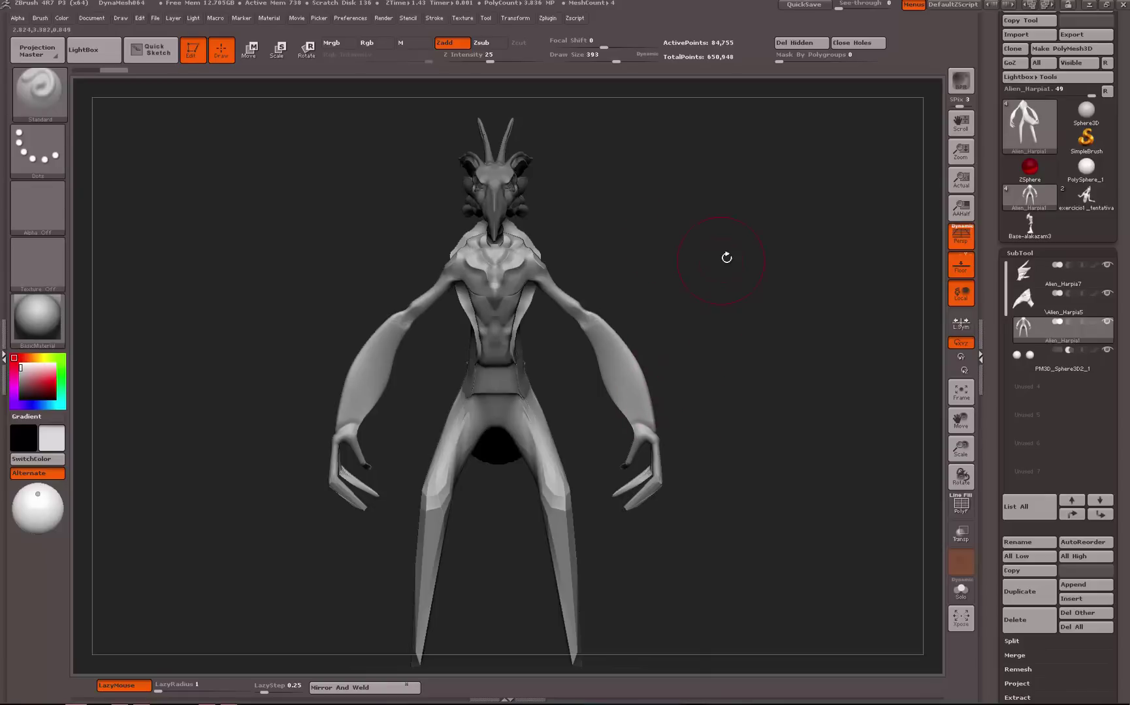
left_click_drag(731, 234, 876, 216, "alt")
left_click_drag(768, 143, 676, 301, "alt")
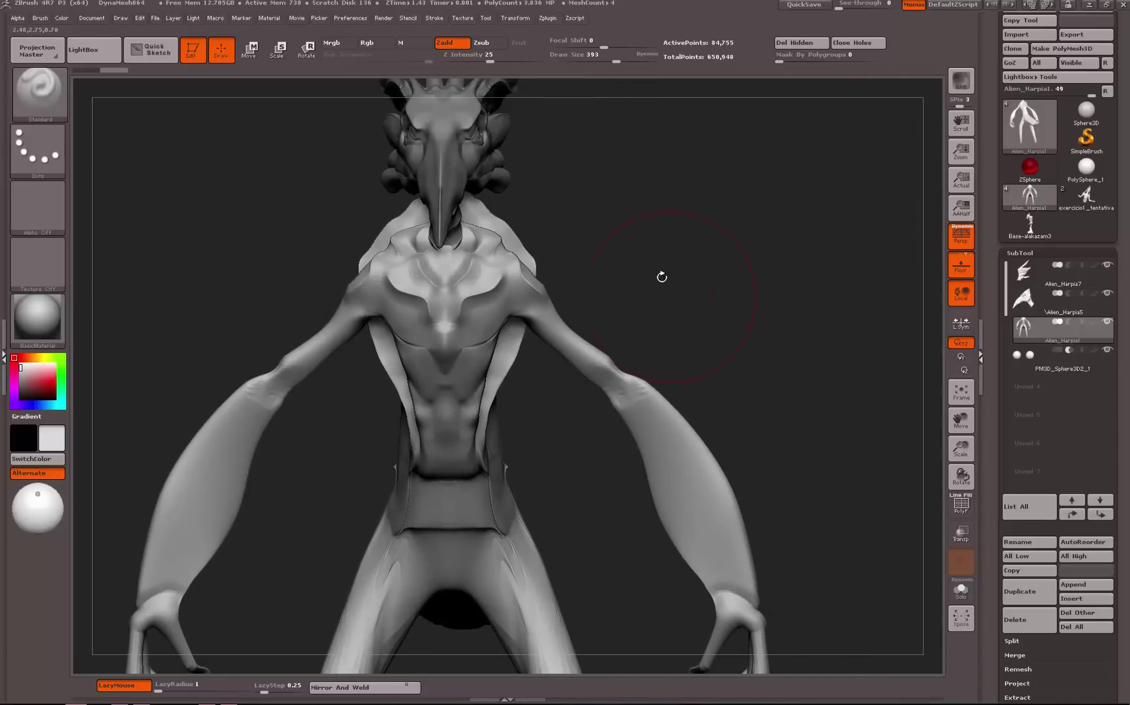
mouse_move(703, 257)
left_mouse_down()
mouse_move(679, 323)
mouse_move(621, 248)
mouse_move(552, 207)
mouse_move(534, 239)
mouse_move(519, 227)
mouse_move(570, 244)
mouse_move(723, 259)
left_mouse_up()
key("space")
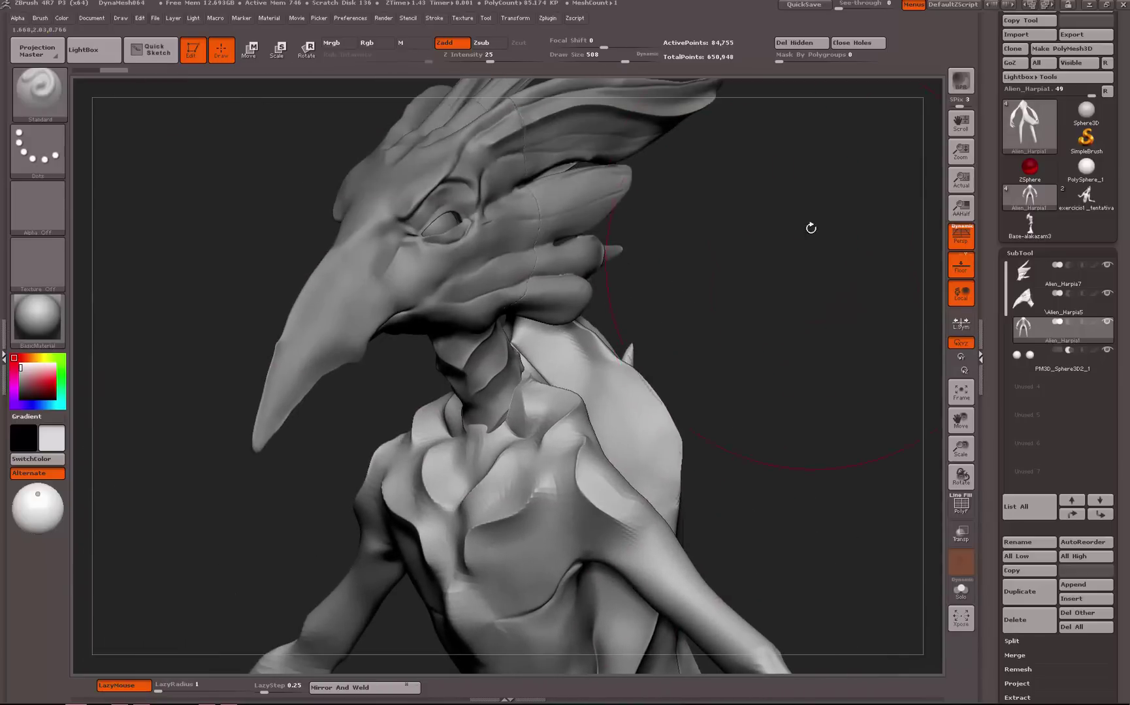
left_click_drag(810, 230, 497, 319)
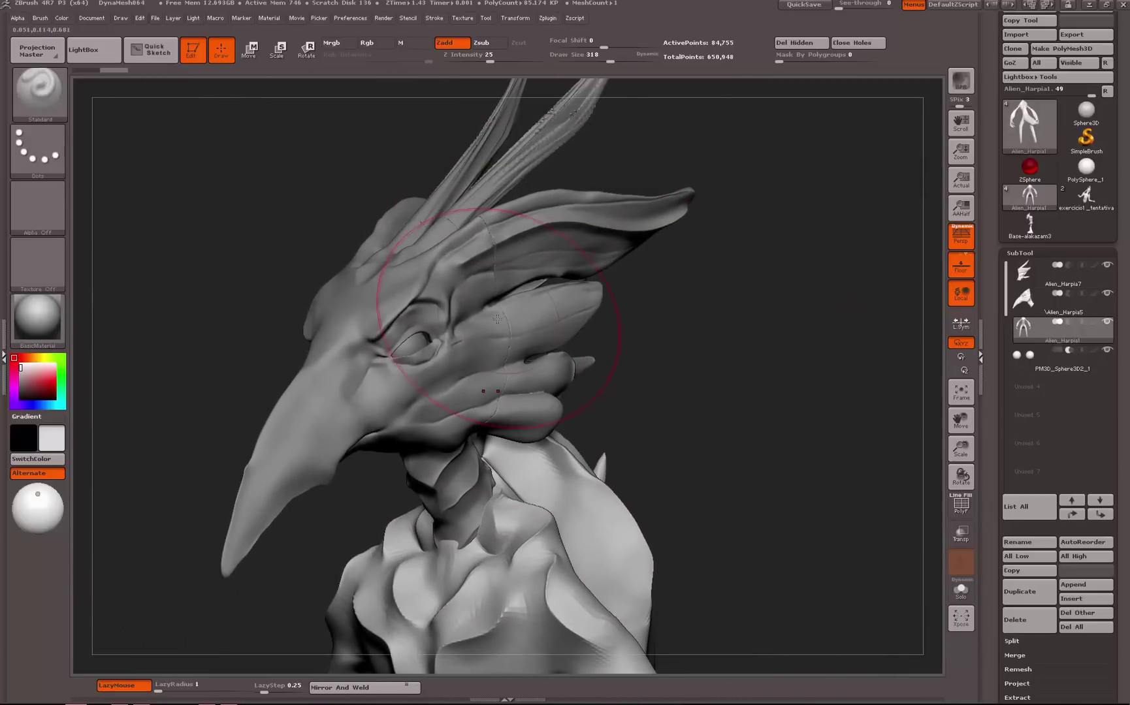
Make the face and beak subtool active, with the Move brush at a draw size of 150
key("b")
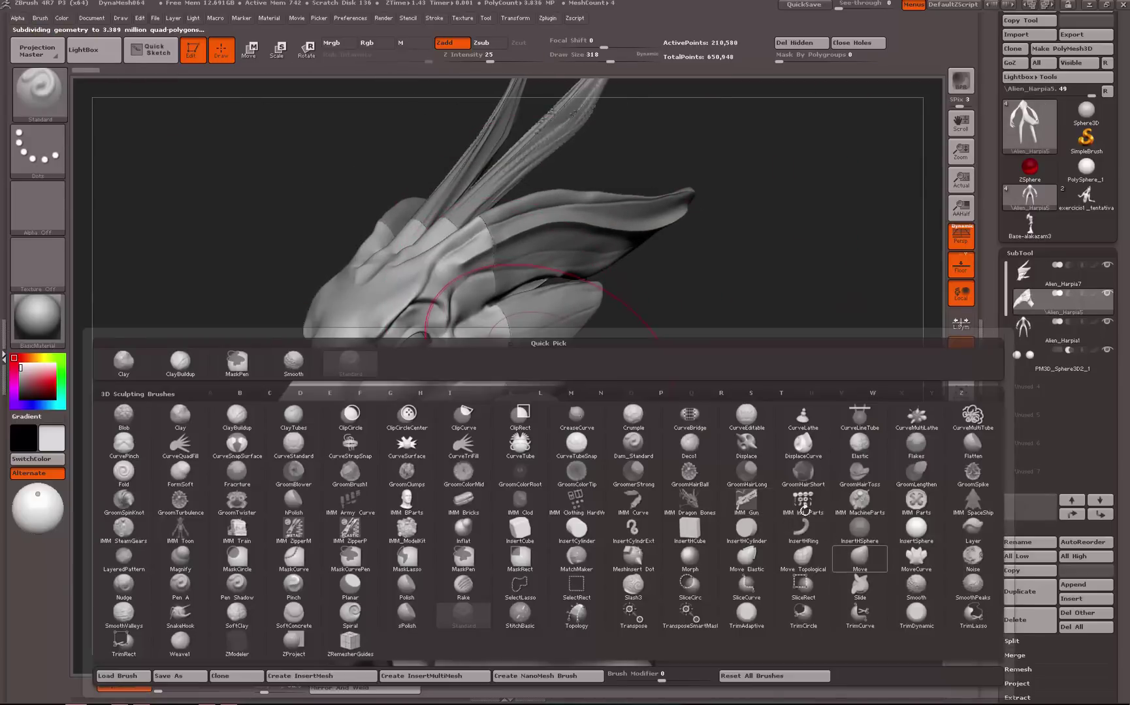
key("m")
key("v")
left_click_drag(491, 279, 504, 277)
left_click(549, 262, "alt")
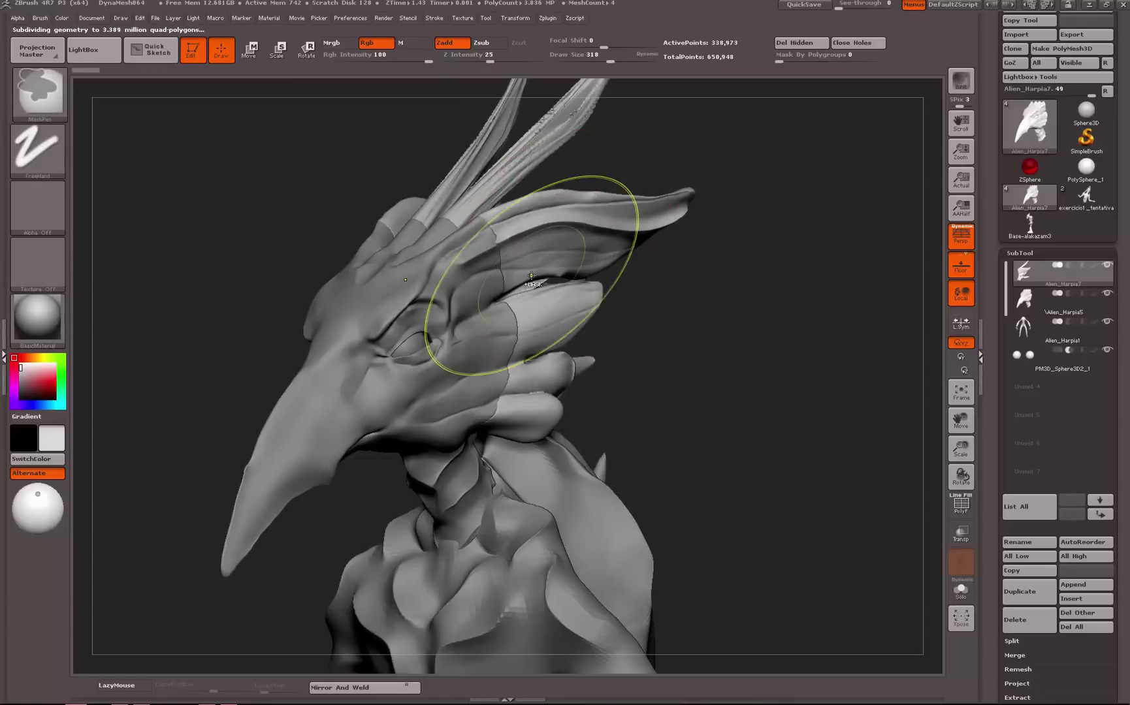
left_click(512, 312, "alt")
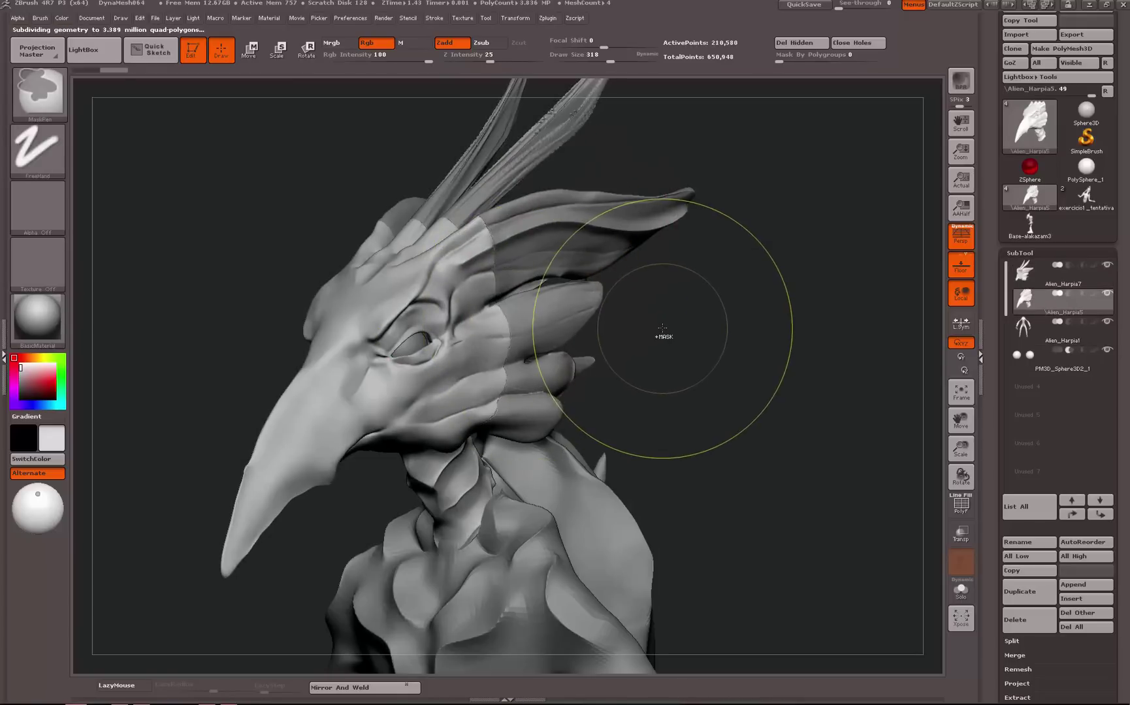
mouse_move(664, 335)
left_mouse_down()
mouse_move(630, 331)
mouse_move(679, 325)
mouse_move(628, 320)
left_mouse_up()
key("[")
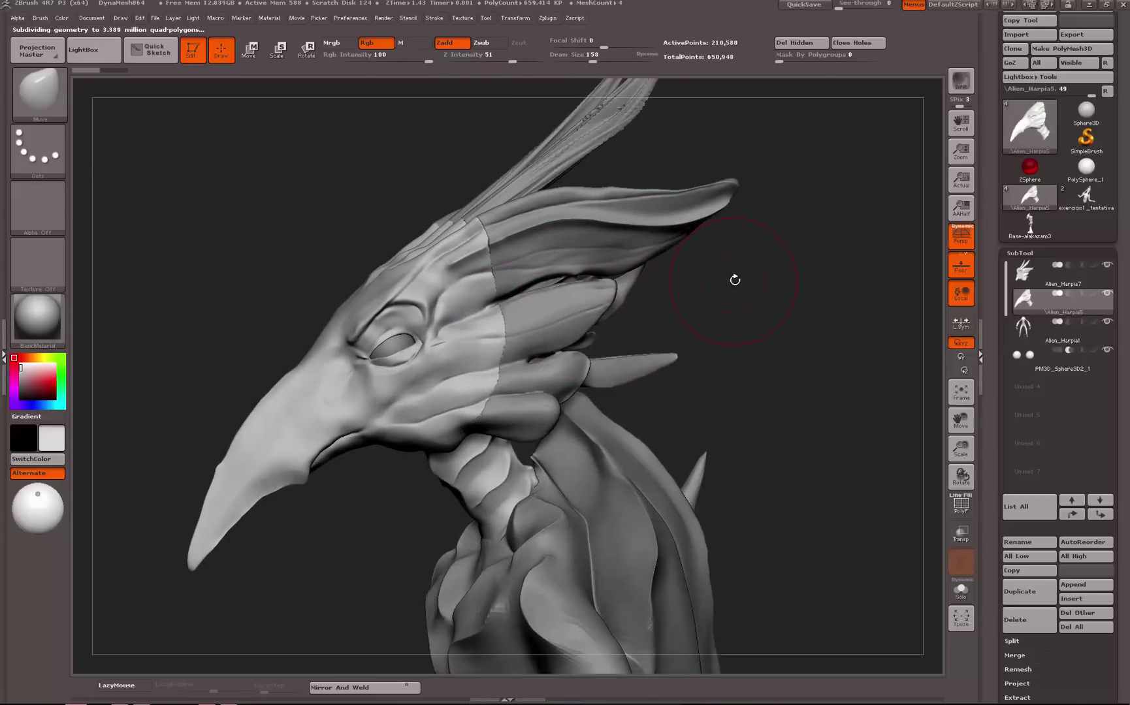
Try smoothing the edge where the face meets the head feathers, and undo the stroke
left_click_drag(735, 280, 679, 334, "alt")
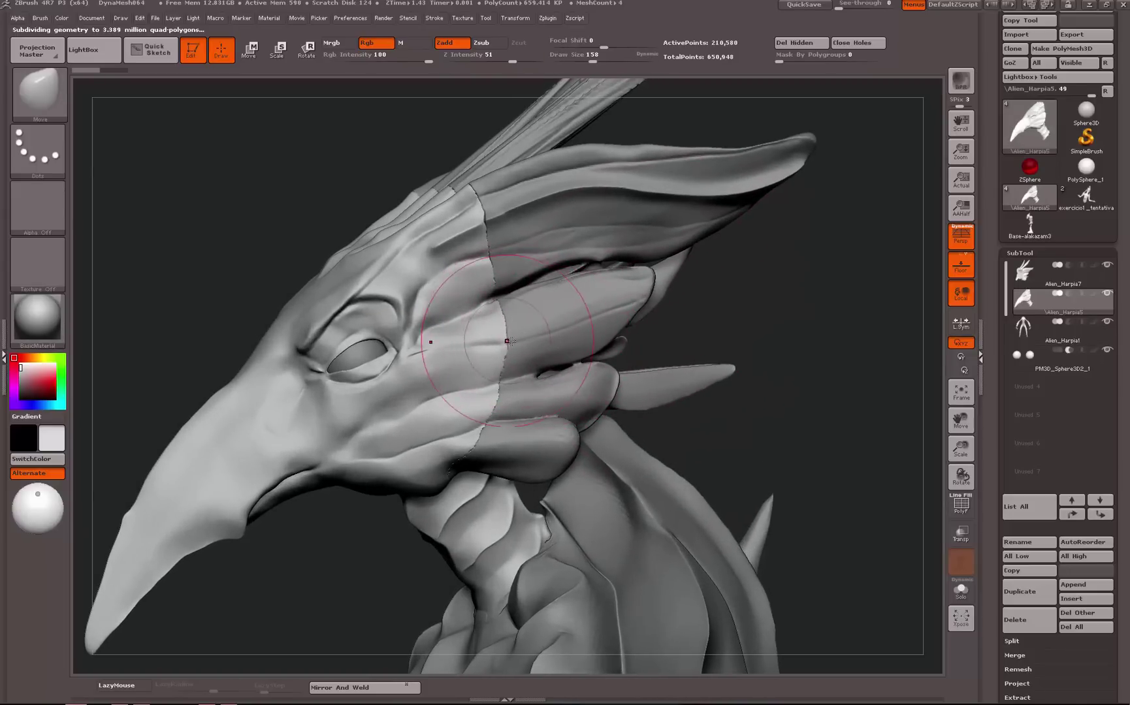
left_click_drag(517, 380, 518, 367, "shift")
key("ctrl+z")
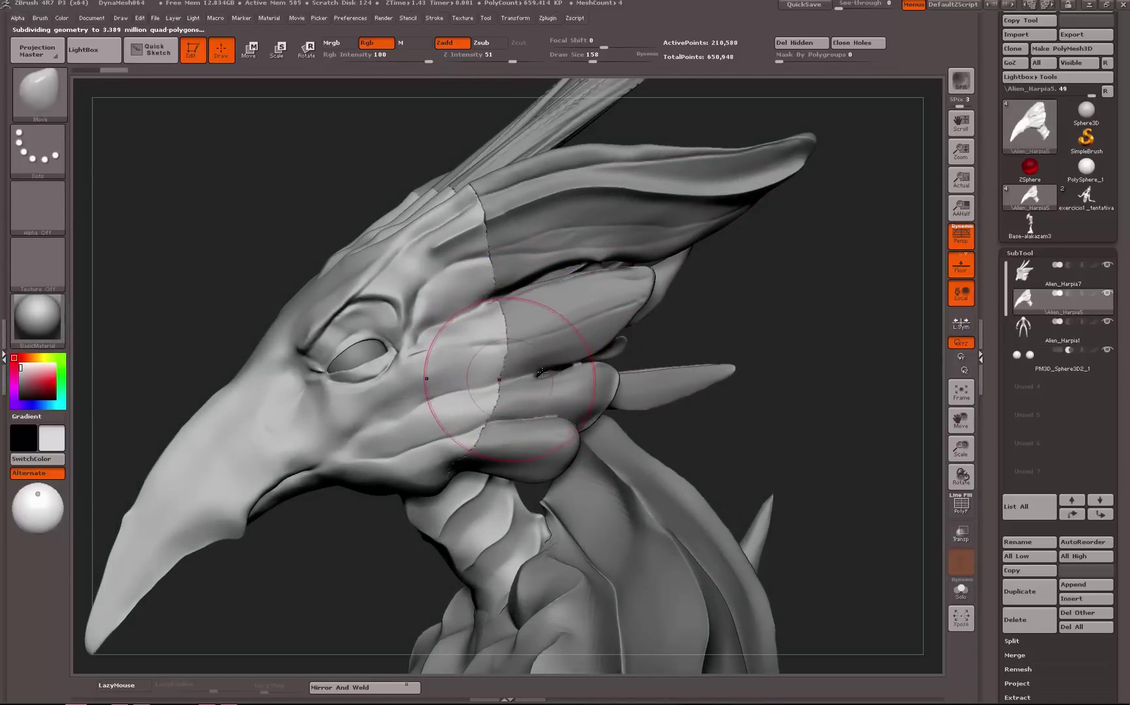
Isolate the face and beak subtool in Solo mode and bring its rear surface into close view
mouse_move(883, 285)
left_mouse_down()
mouse_move(878, 265)
mouse_move(903, 253)
mouse_move(883, 282)
mouse_move(896, 285)
mouse_move(714, 305)
mouse_move(265, 214)
left_mouse_up()
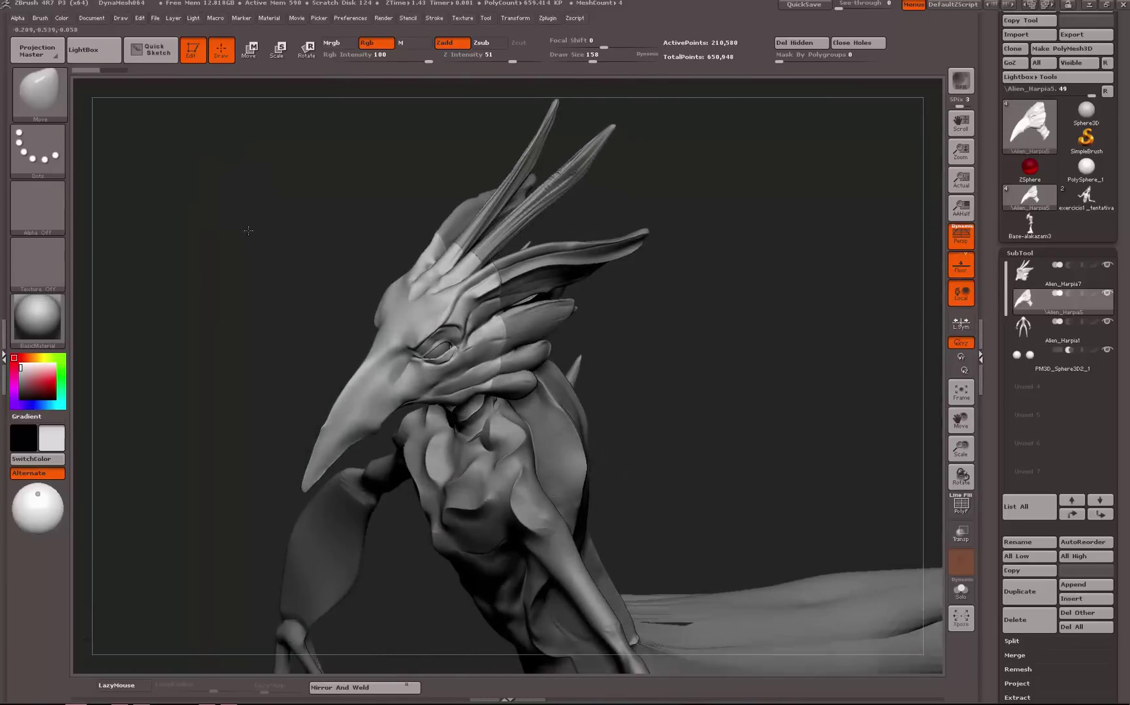
left_click_drag(235, 211, 879, 547)
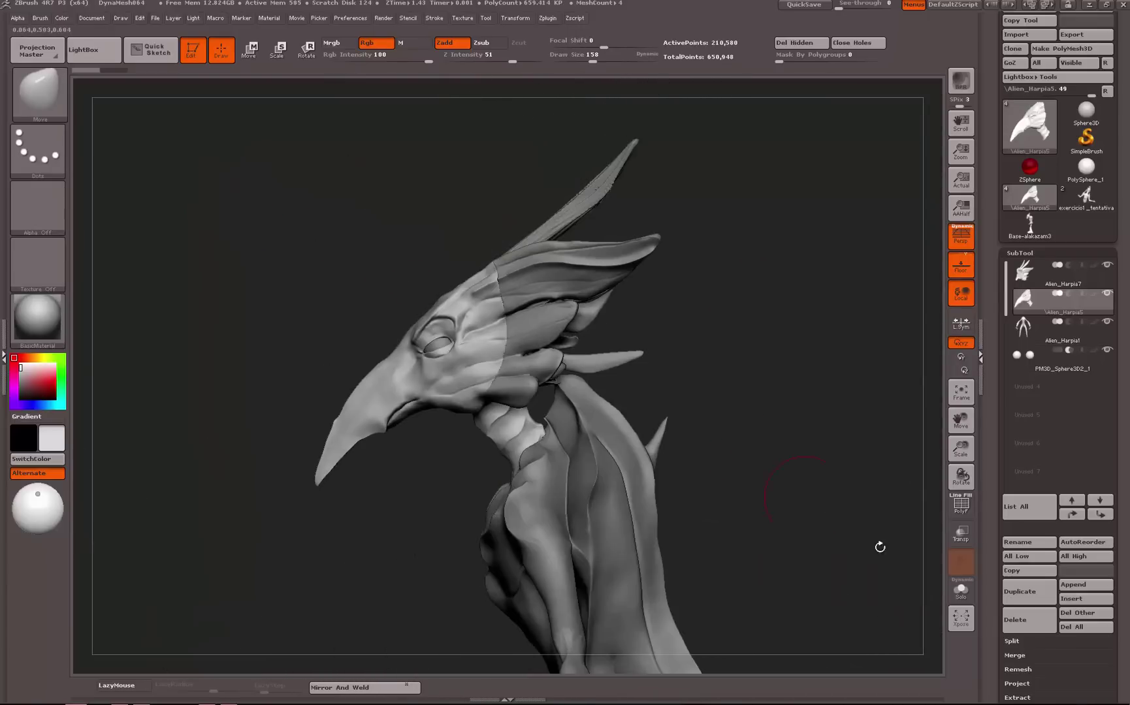
left_click(968, 593)
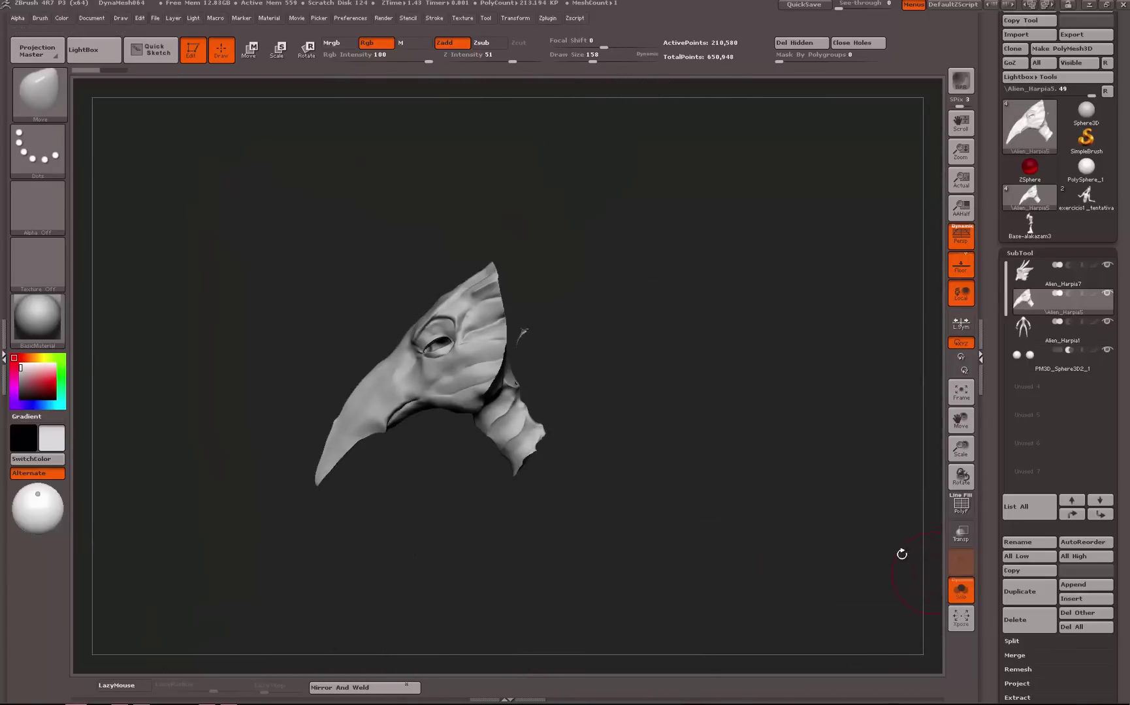
left_click_drag(680, 356, 914, 516, "alt")
mouse_move(917, 559)
left_mouse_down()
mouse_move(726, 483)
mouse_move(762, 486)
mouse_move(755, 404)
mouse_move(772, 363)
mouse_move(724, 317)
mouse_move(446, 275)
left_mouse_up()
left_click_drag(721, 267, 805, 331, "alt")
left_click_drag(814, 407, 408, 380)
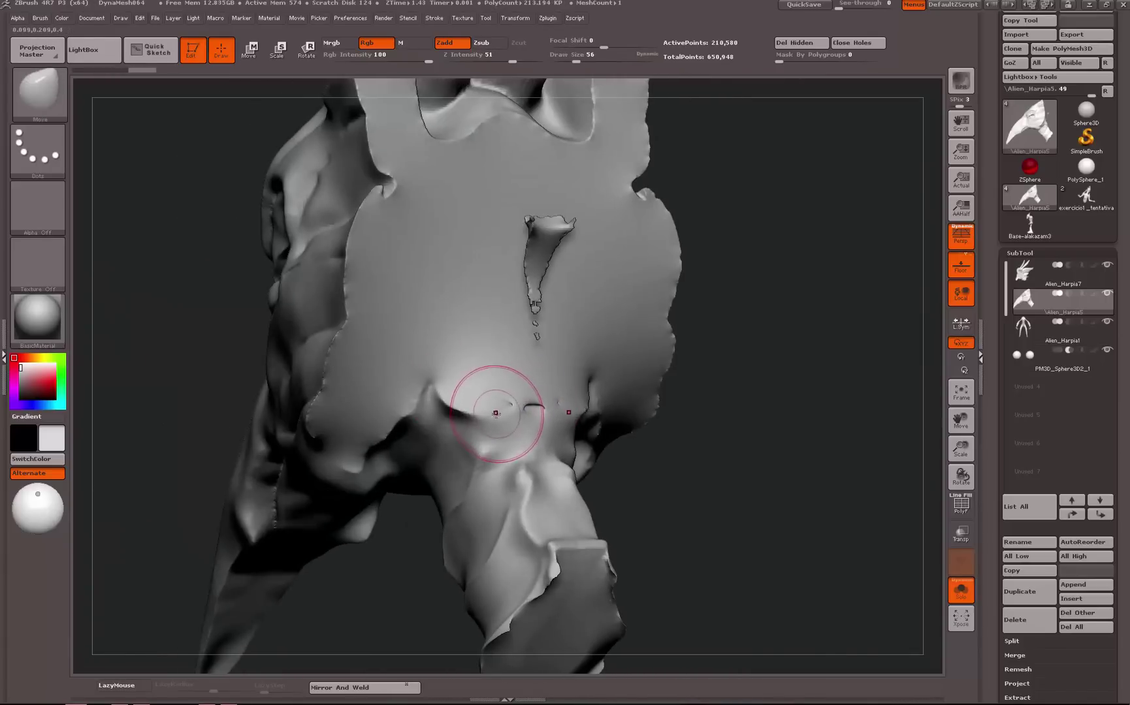
Close the small slit above the neck on the head's rear surface with the Inflat brush, smoothing and a DynaMesh update
key("b")
key("i")
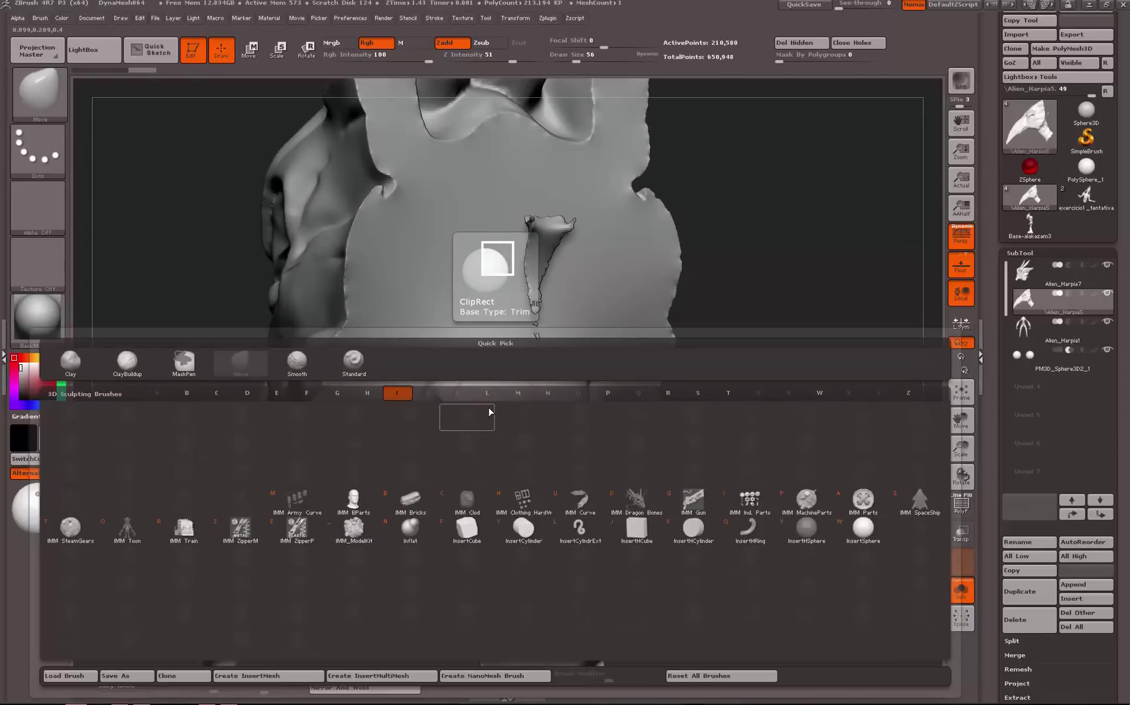
left_click(411, 528)
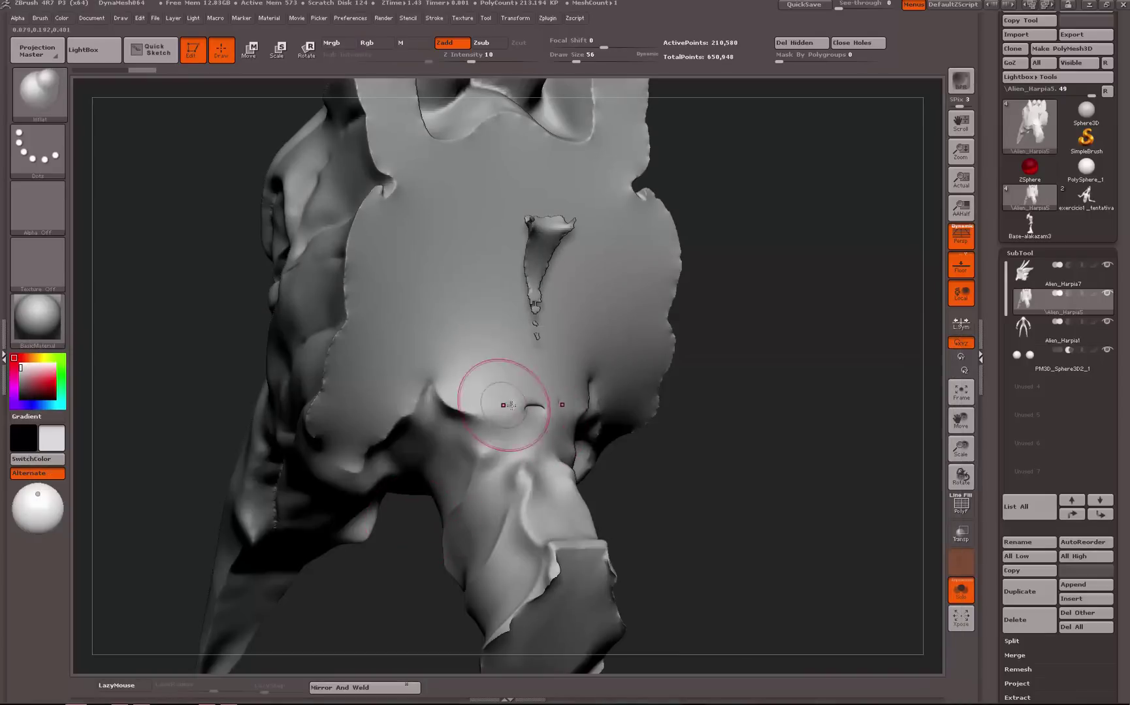
key("shift")
left_click_drag(520, 408, 531, 407, "shift")
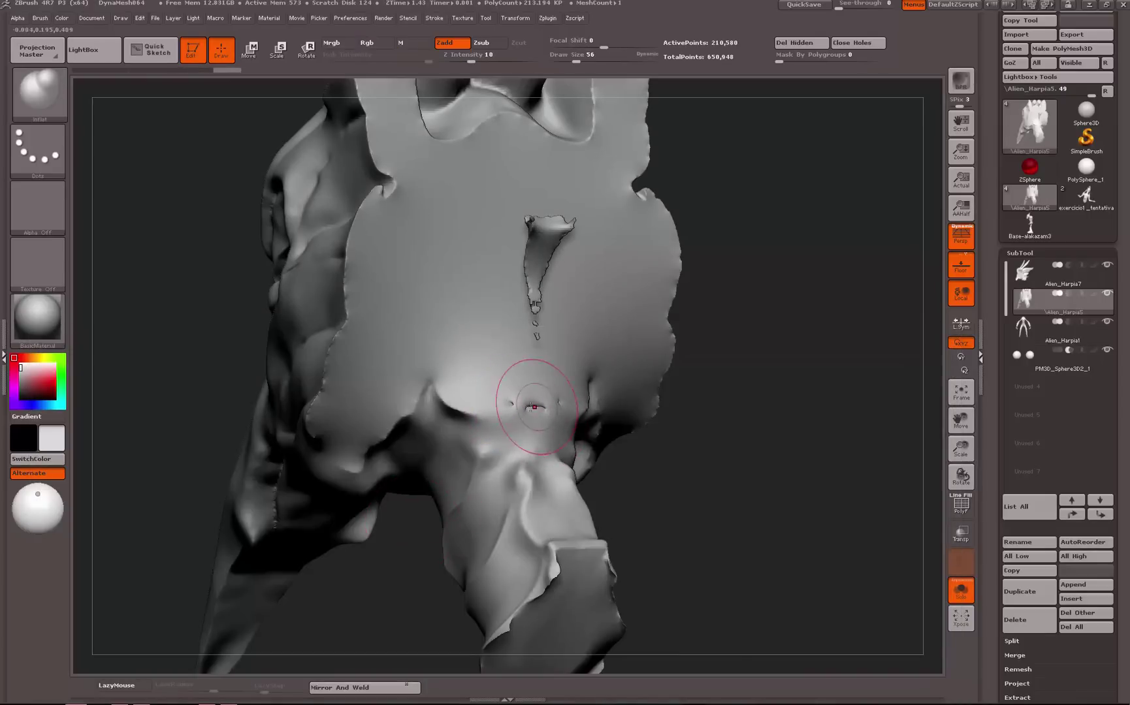
left_click_drag(845, 223, 773, 330, "ctrl")
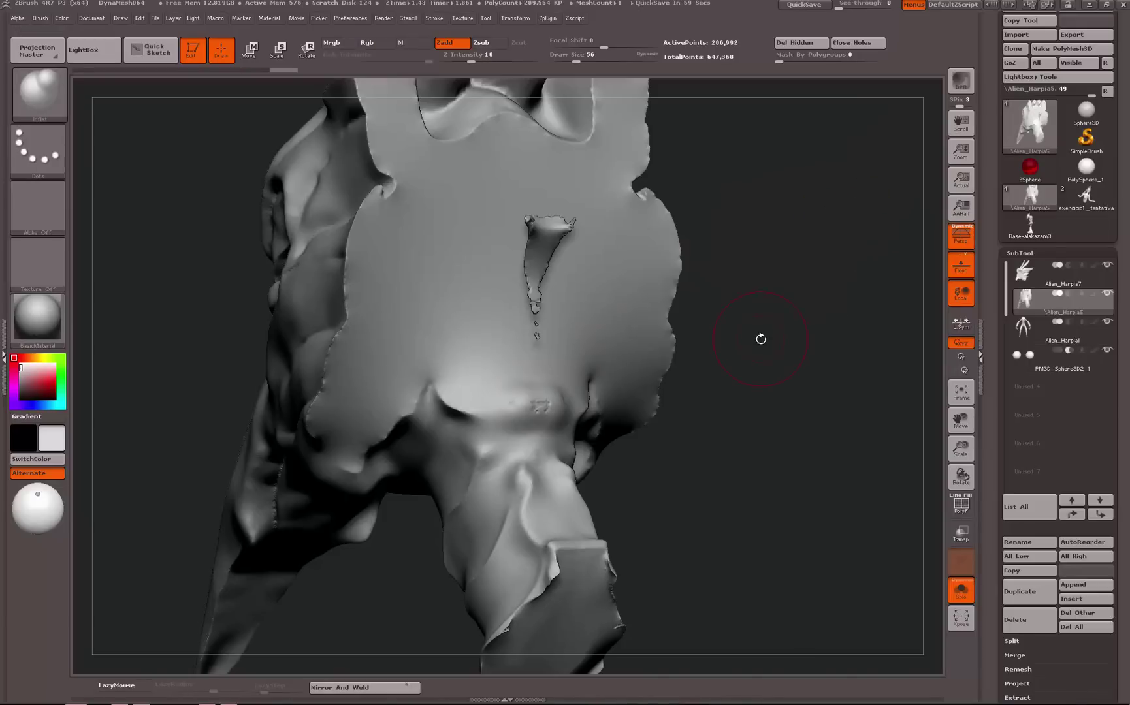
left_click_drag(557, 408, 539, 407, "shift")
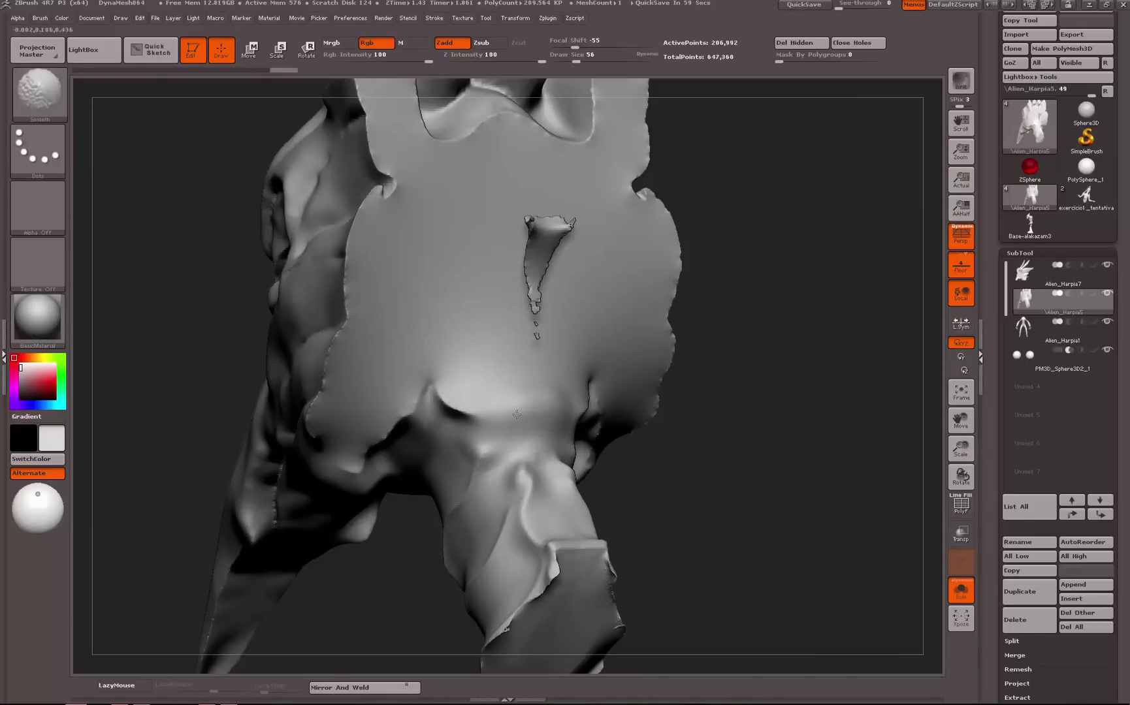
Try to dissolve the loose fragment floating behind the head with repeated smoothing and DynaMesh updates, and undo these changes
mouse_move(813, 197)
left_mouse_down()
mouse_move(552, 235)
mouse_move(633, 295)
left_mouse_up()
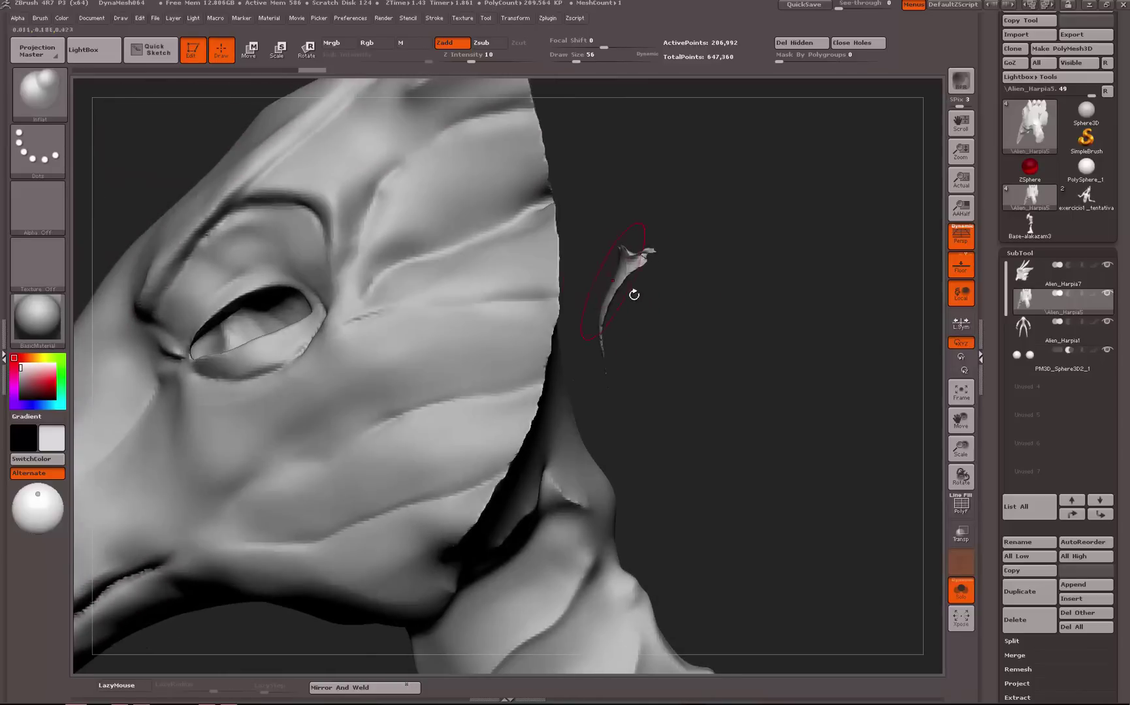
left_click_drag(716, 301, 628, 382)
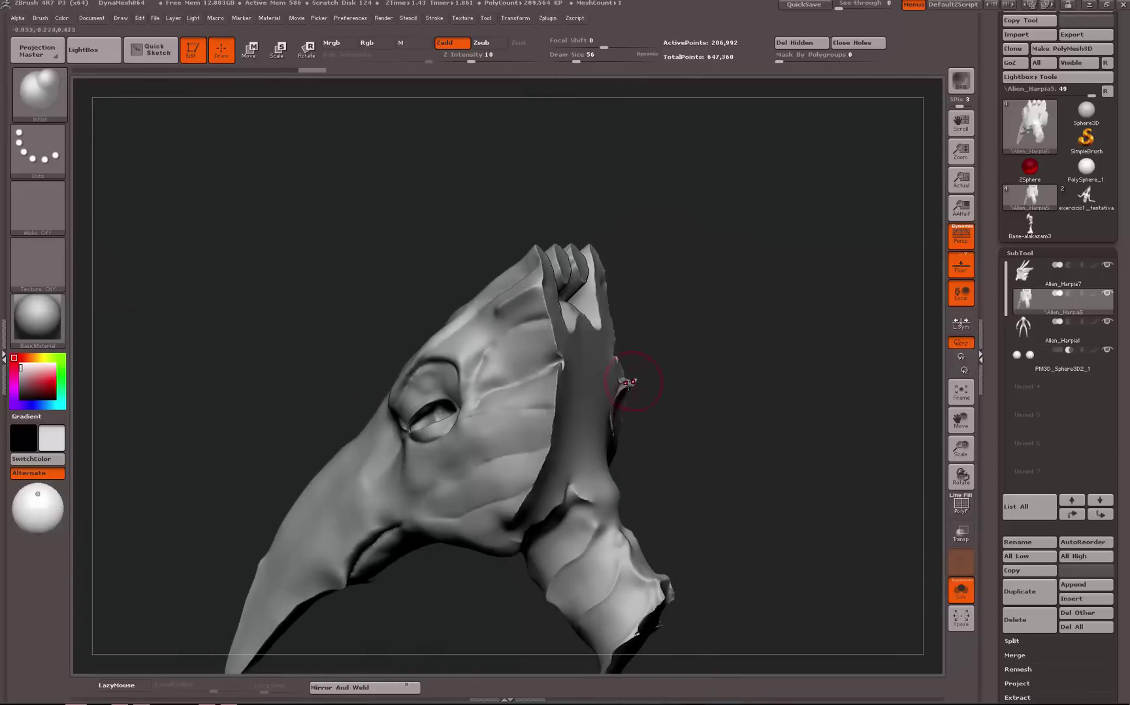
left_click_drag(679, 347, 605, 300)
key("ctrl")
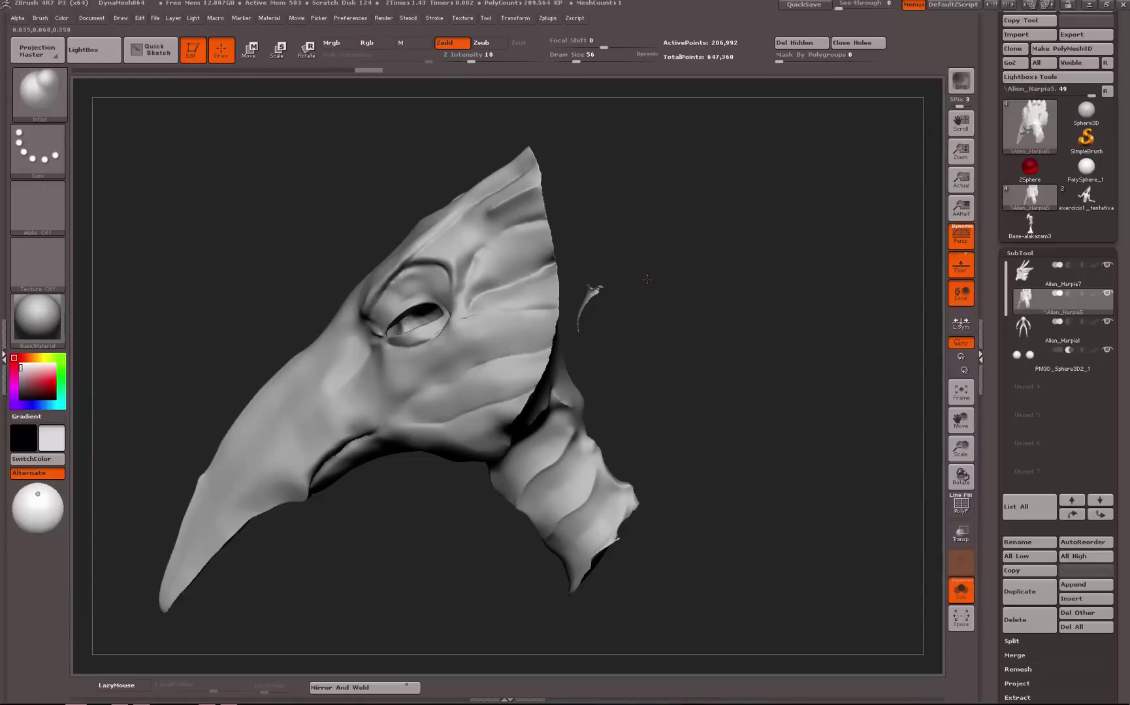
mouse_move(648, 278)
left_mouse_down("alt")
mouse_move(626, 265)
mouse_move(629, 280)
mouse_move(570, 275)
left_mouse_up("alt")
key("shift")
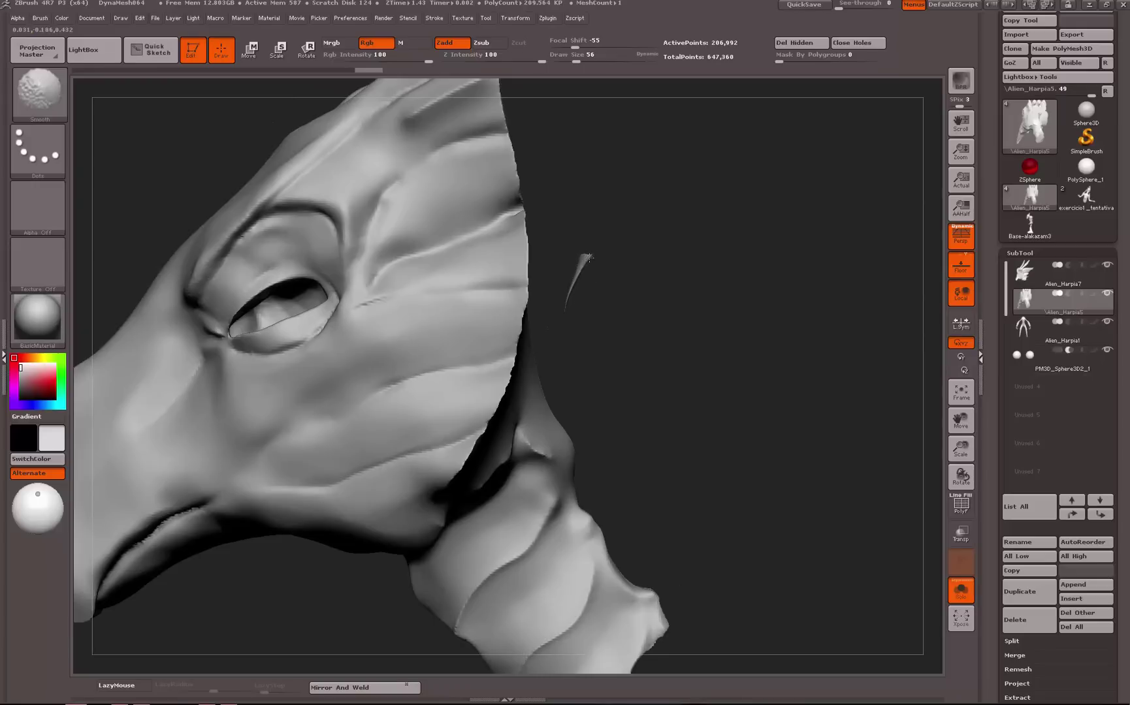
key("ctrl")
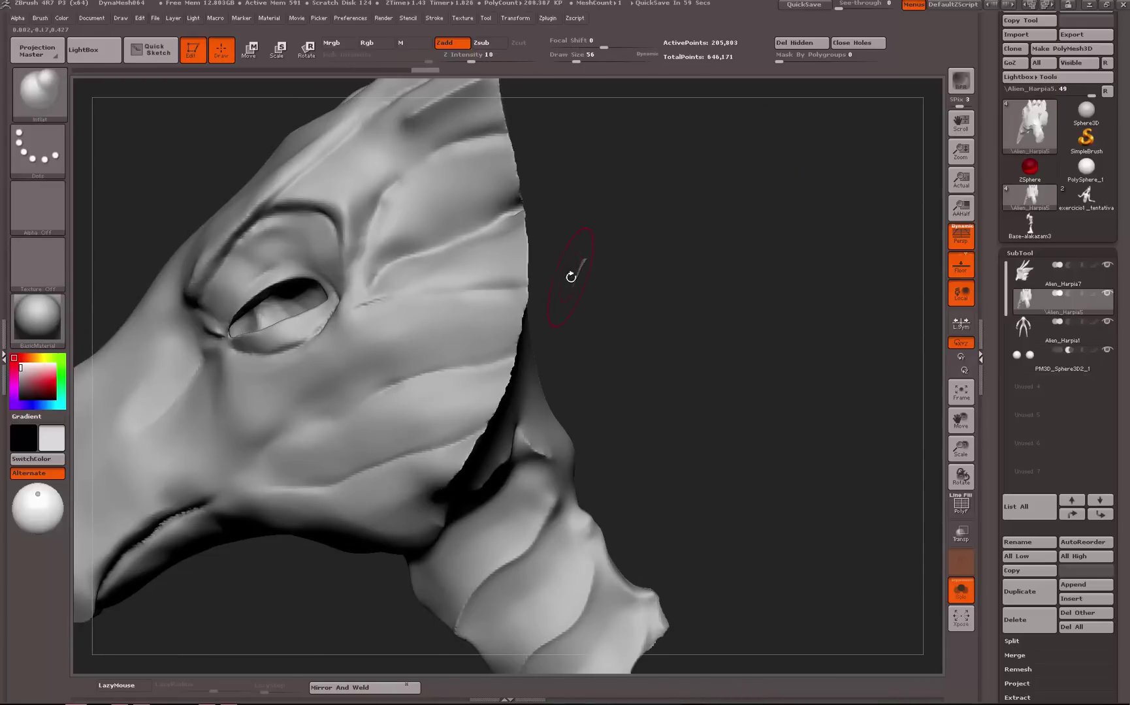
key("shift")
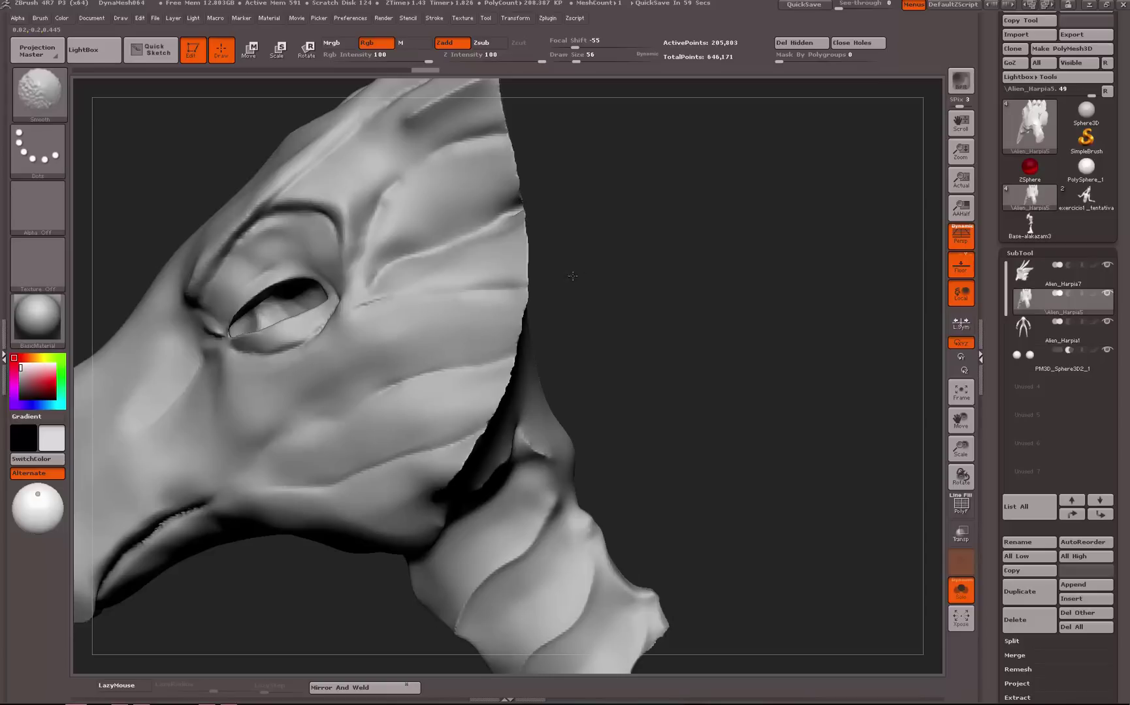
key("ctrl")
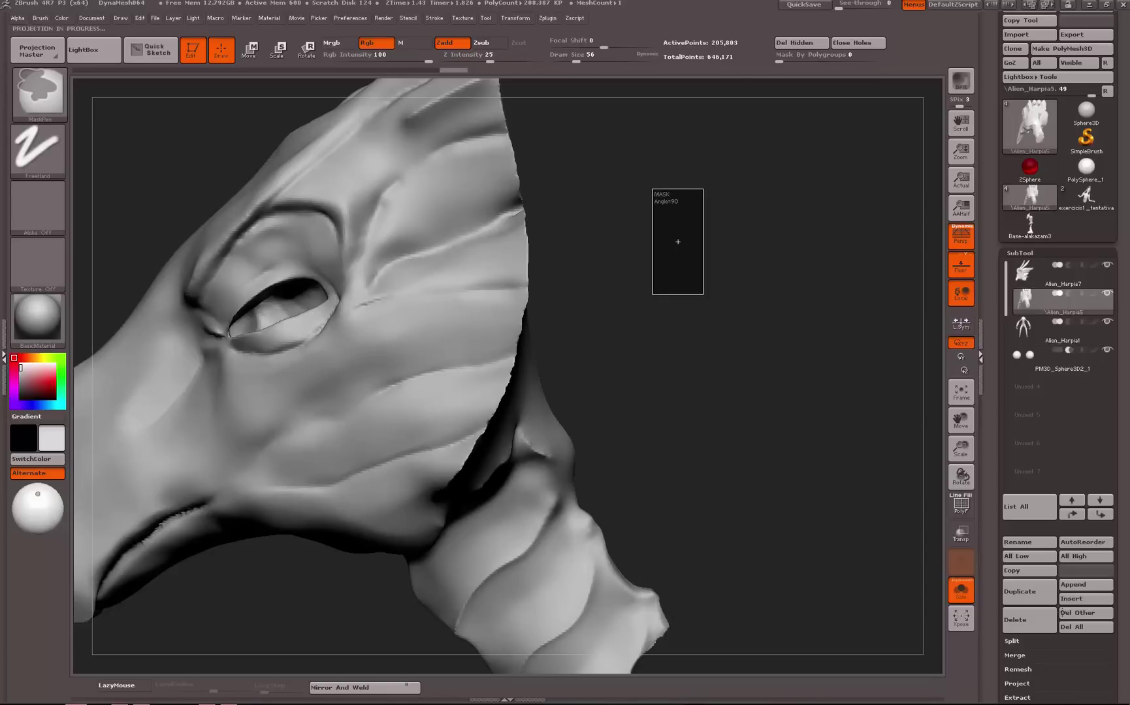
key("shift")
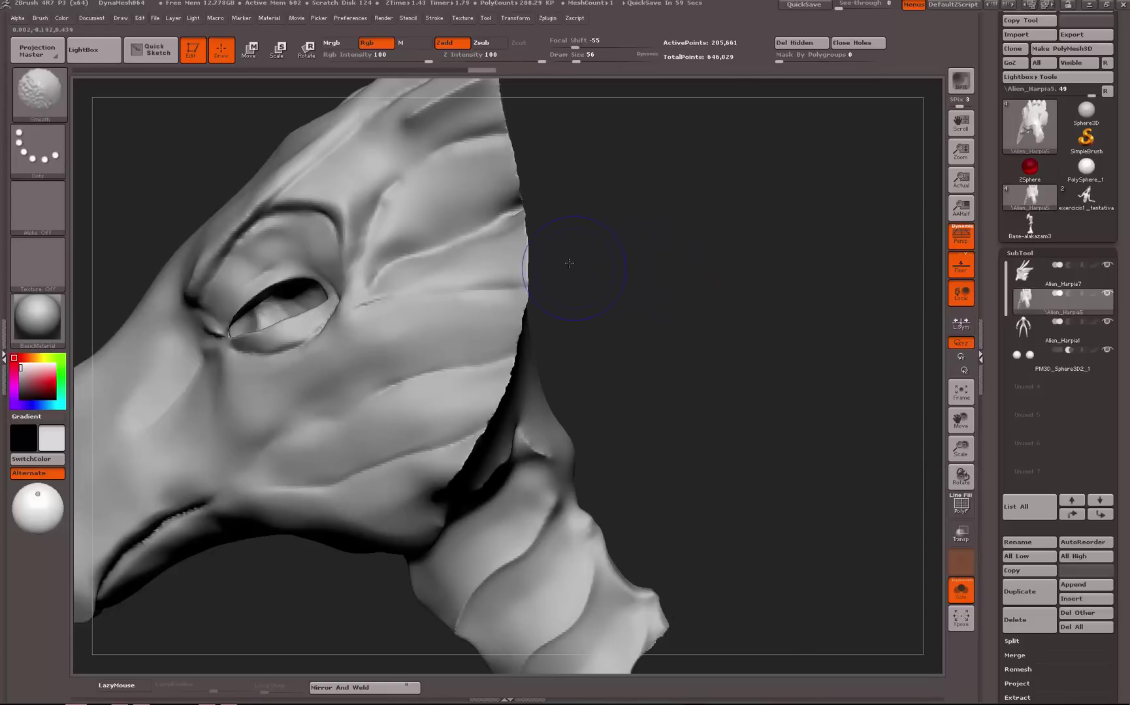
left_click_drag(689, 295, 698, 263, "alt")
key("ctrl")
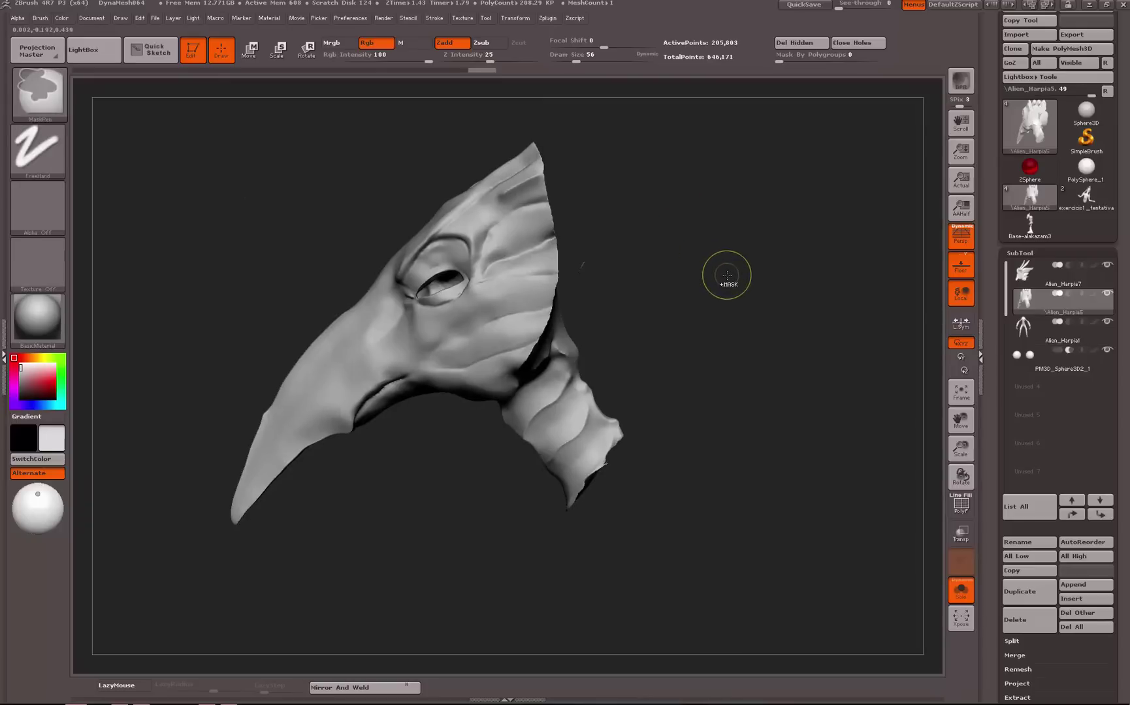
key("shift")
key("ctrl")
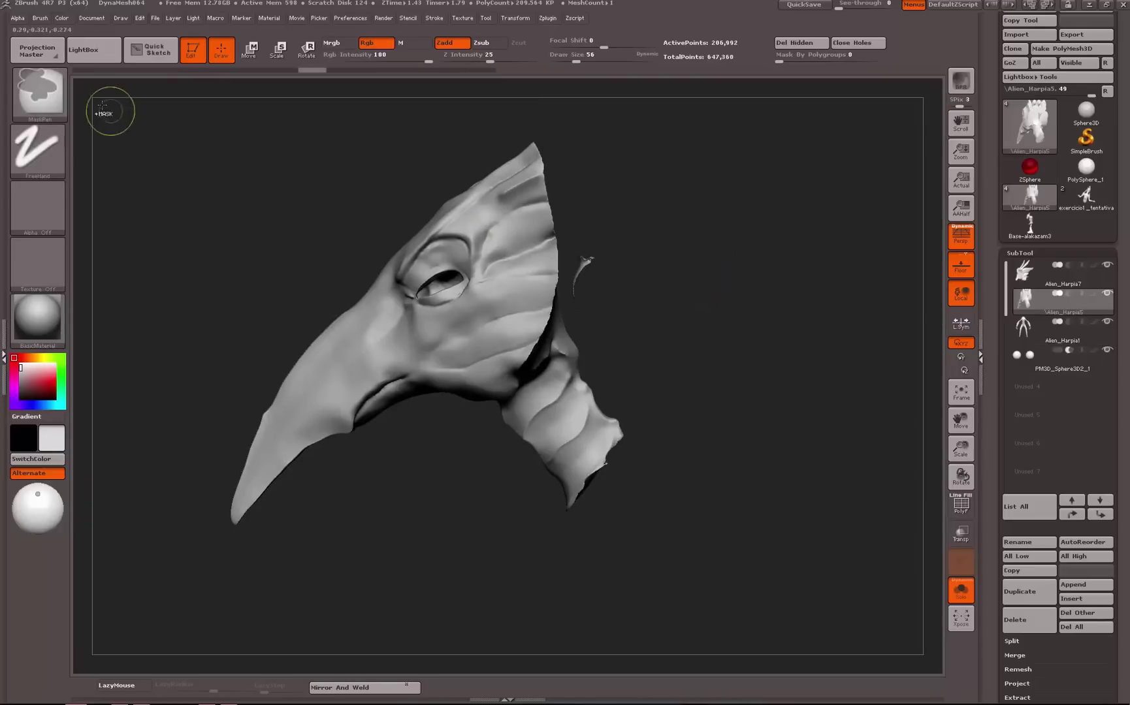
Choose the MaskLasso brush and mask the whole head while leaving the loose fragment behind it unmasked
left_click(37, 96, "ctrl")
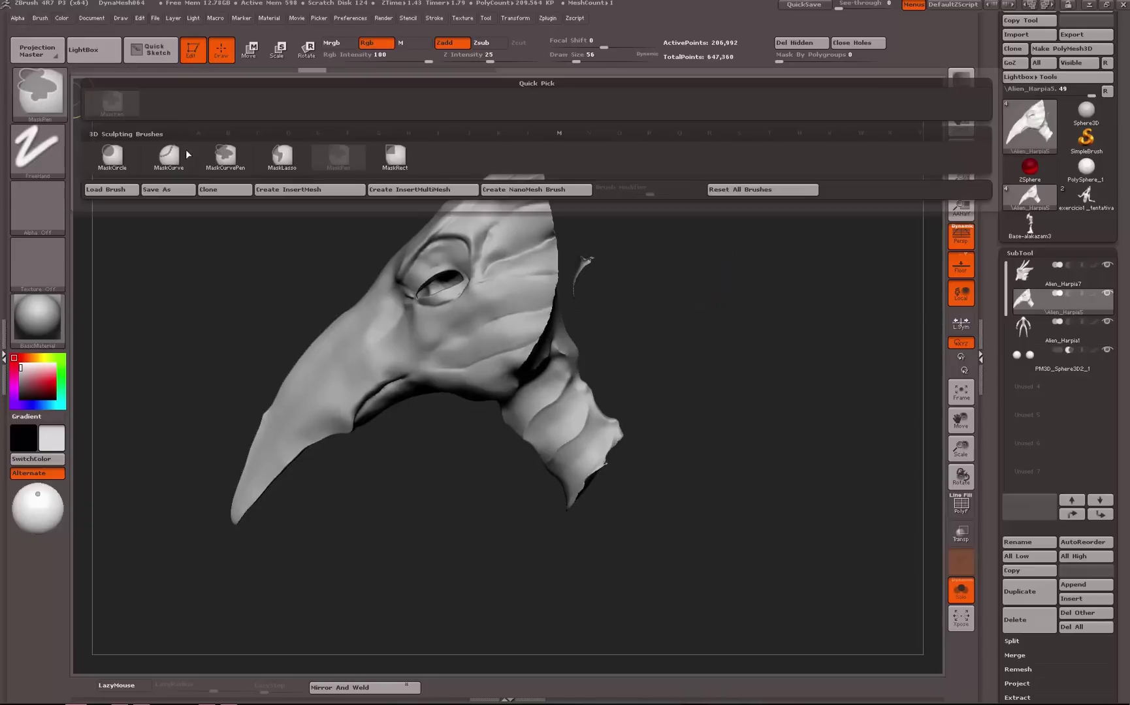
left_click(292, 162)
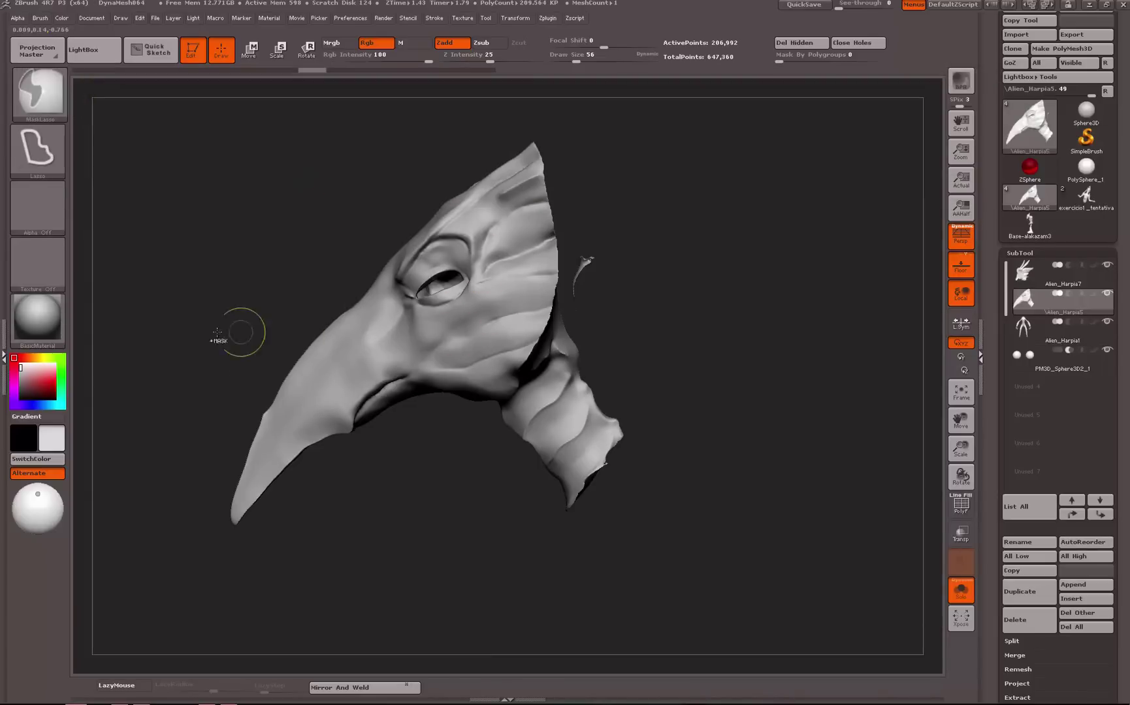
mouse_move(195, 360)
left_mouse_down("ctrl")
mouse_move(241, 553)
mouse_move(448, 593)
mouse_move(715, 460)
mouse_move(653, 333)
mouse_move(571, 313)
mouse_move(575, 160)
mouse_move(510, 110)
mouse_move(660, 304)
left_mouse_up("ctrl")
left_click_drag(696, 237, 764, 365, "alt")
Turn on the polyframe display for the head mesh and clear its mask
left_click(961, 506)
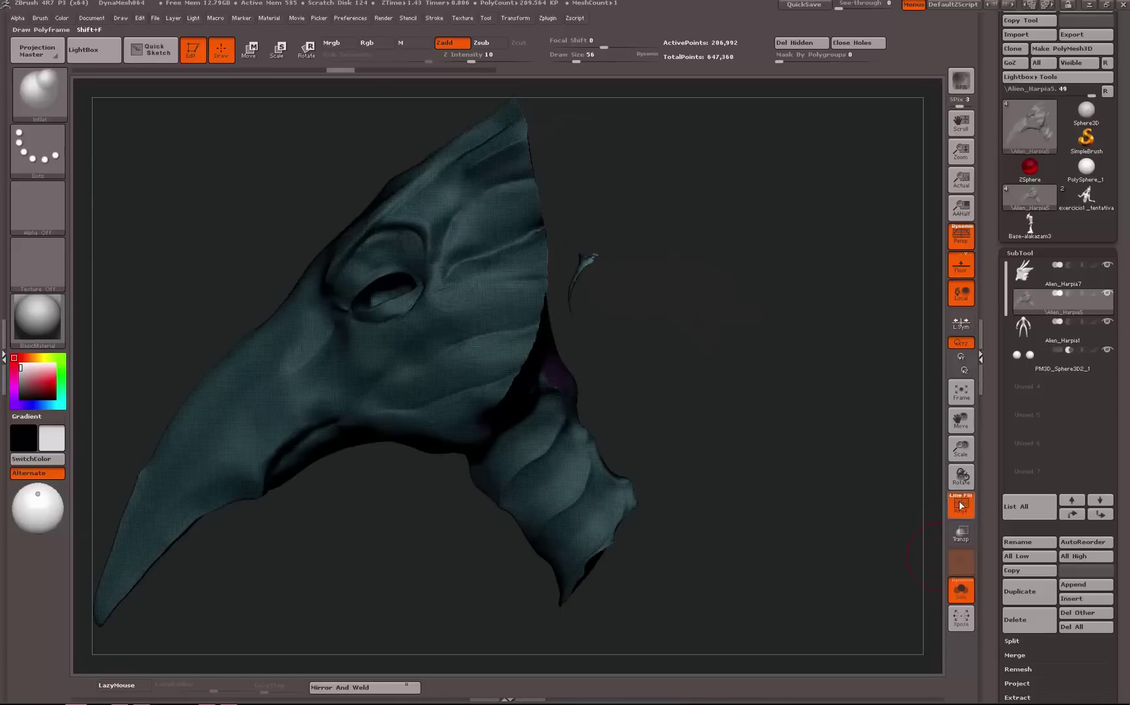
left_click(959, 502)
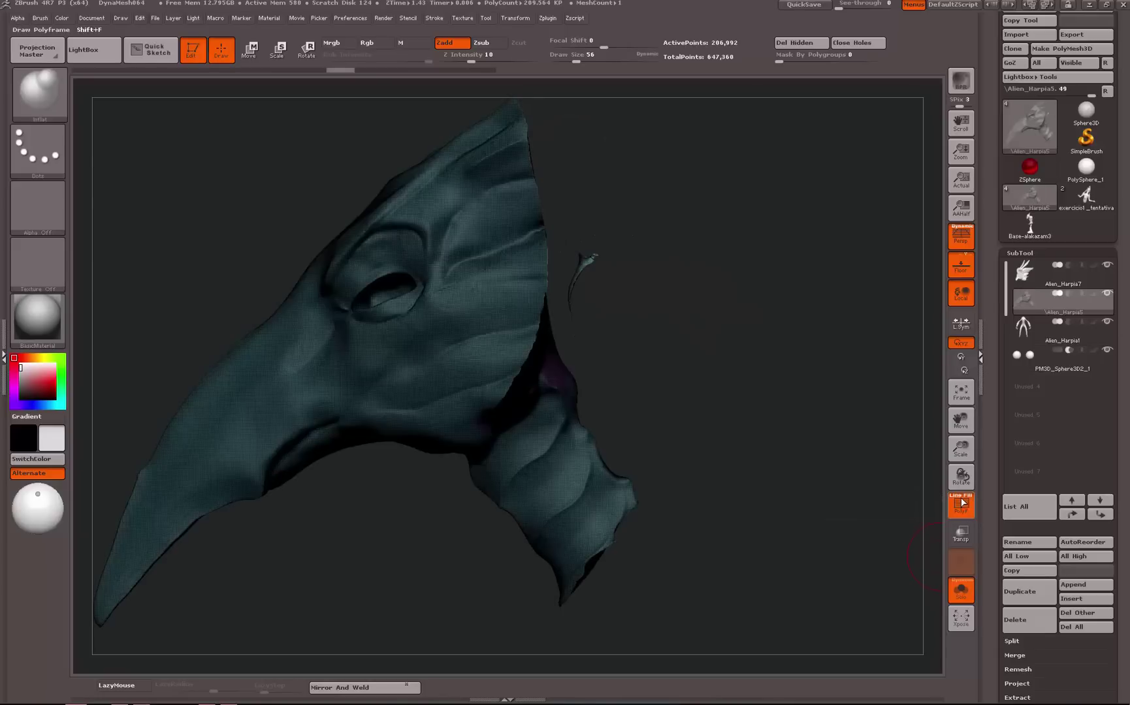
left_click_drag(875, 486, 852, 437)
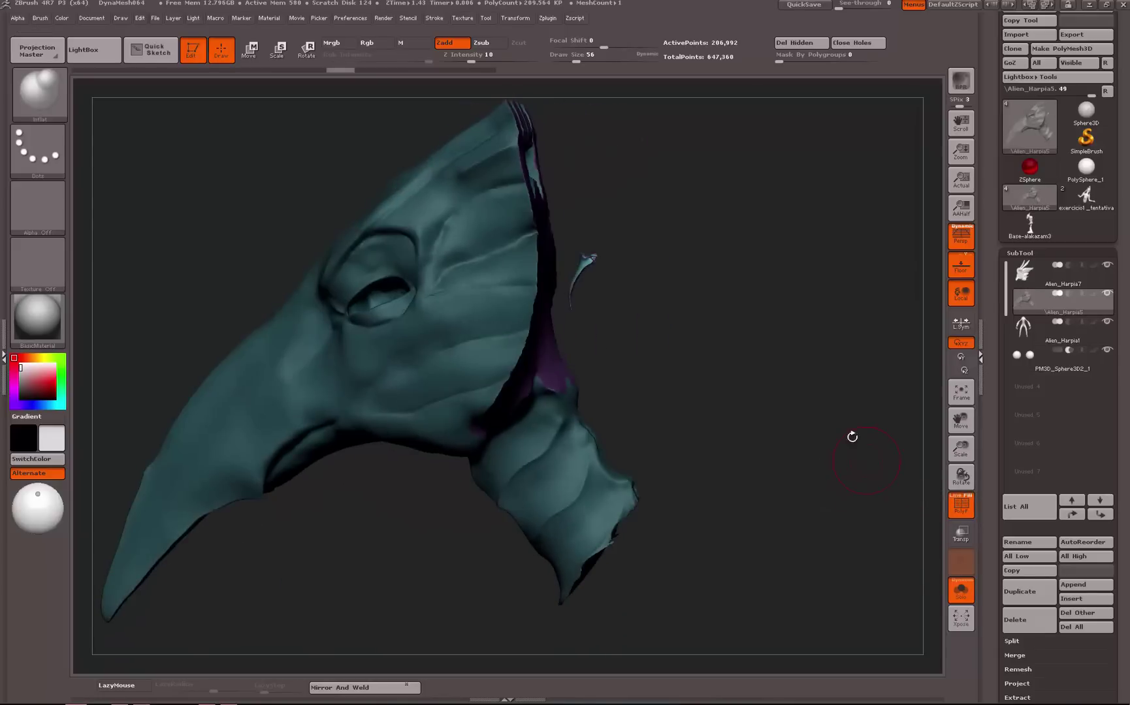
mouse_move(778, 273)
left_mouse_down()
mouse_move(708, 307)
mouse_move(759, 332)
mouse_move(787, 297)
mouse_move(713, 288)
mouse_move(393, 194)
mouse_move(703, 238)
left_mouse_up()
left_click(743, 328, "ctrl")
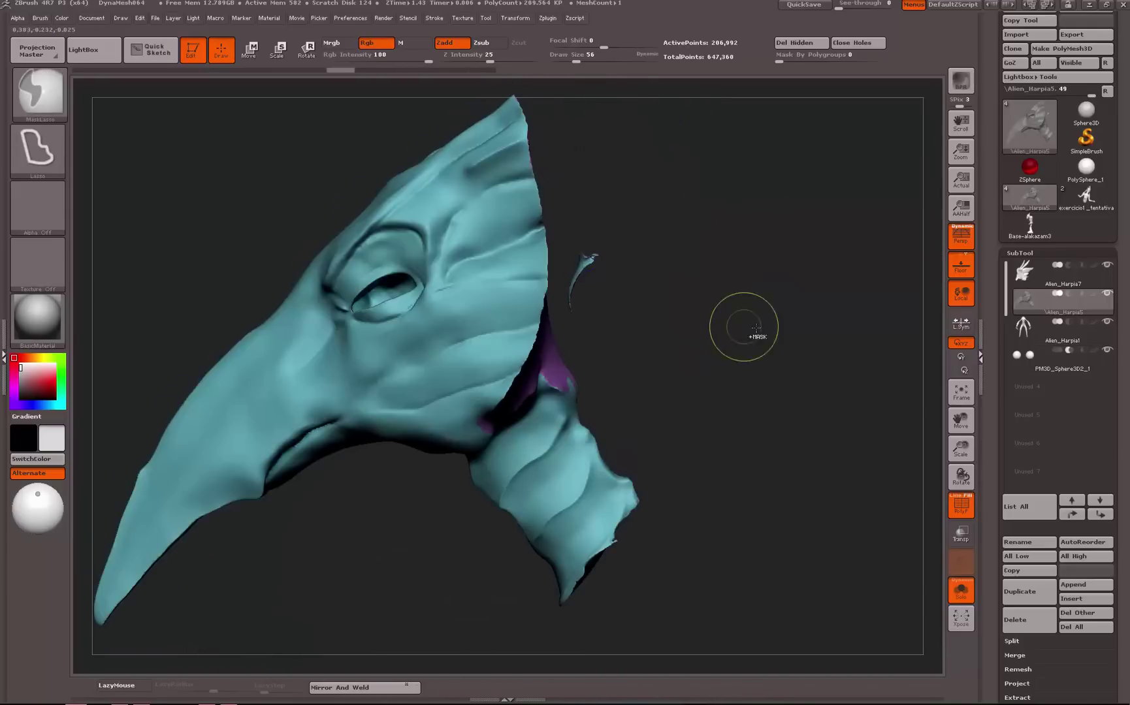
Split the head mesh into polygroups by topology continuity with Auto Groups
left_click(1021, 253)
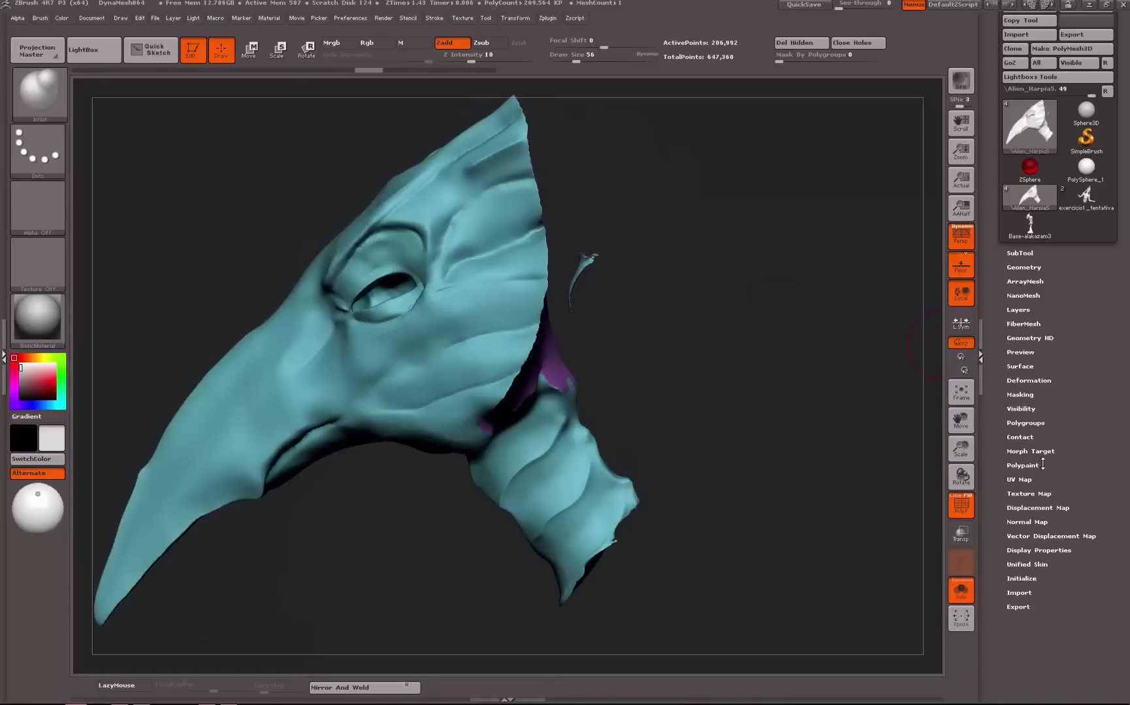
left_click(1024, 423)
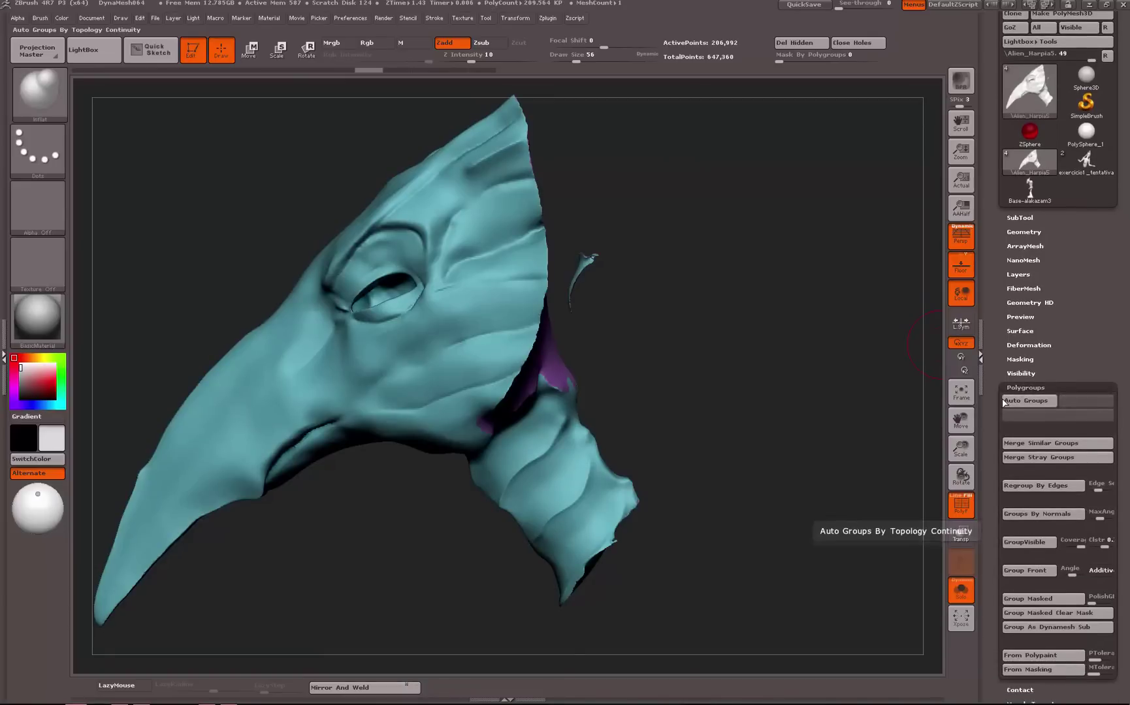
left_click(1025, 400)
left_click_drag(824, 389, 761, 387)
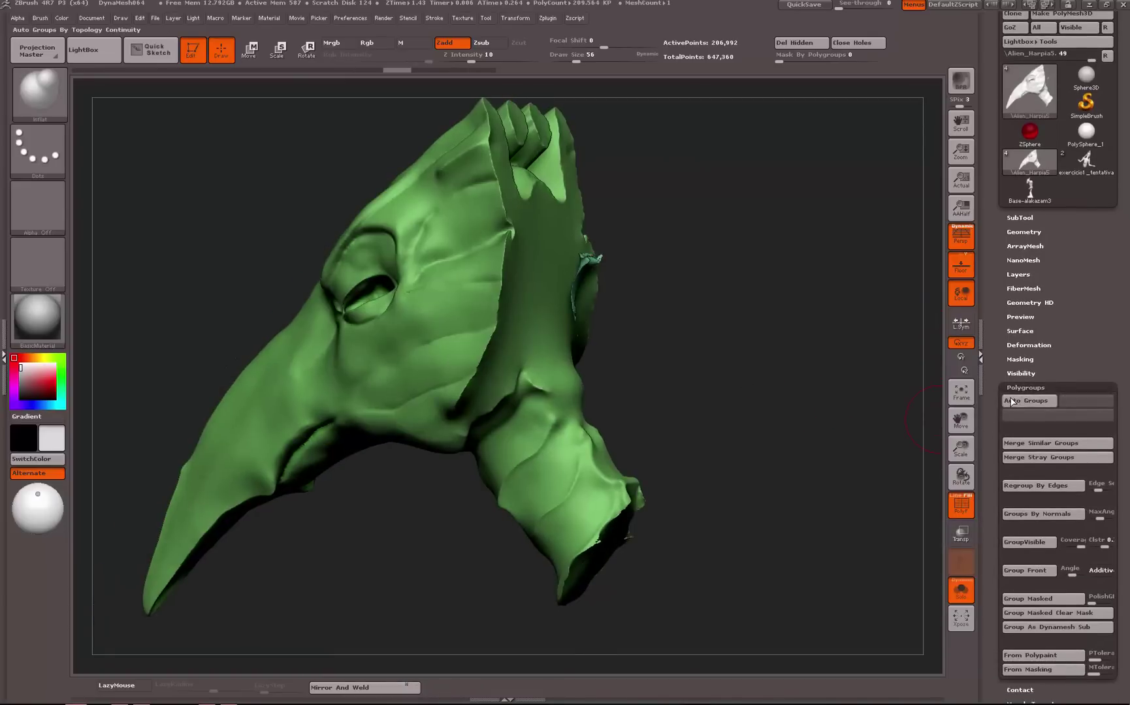
left_click(1012, 402)
Inspect the fragment's separate pieces up close, rerun Auto Groups, and undo the automatic grouping
left_click_drag(731, 323, 818, 500, "alt")
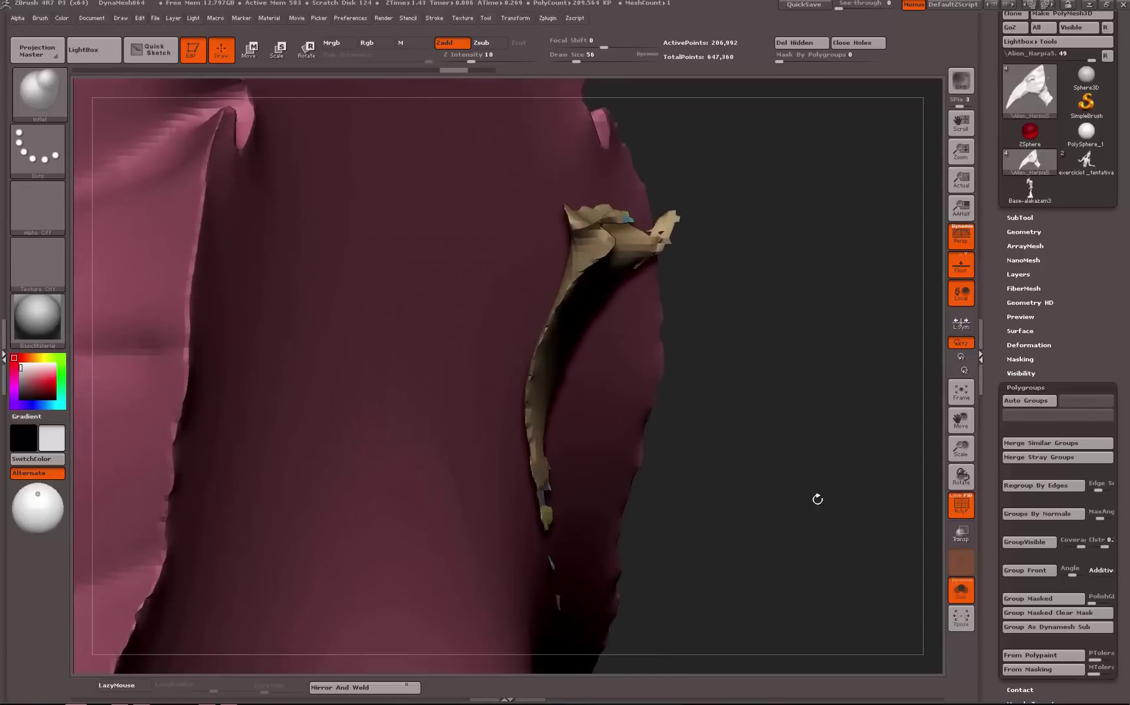
left_click_drag(819, 345, 836, 411, "alt")
left_click(1019, 401)
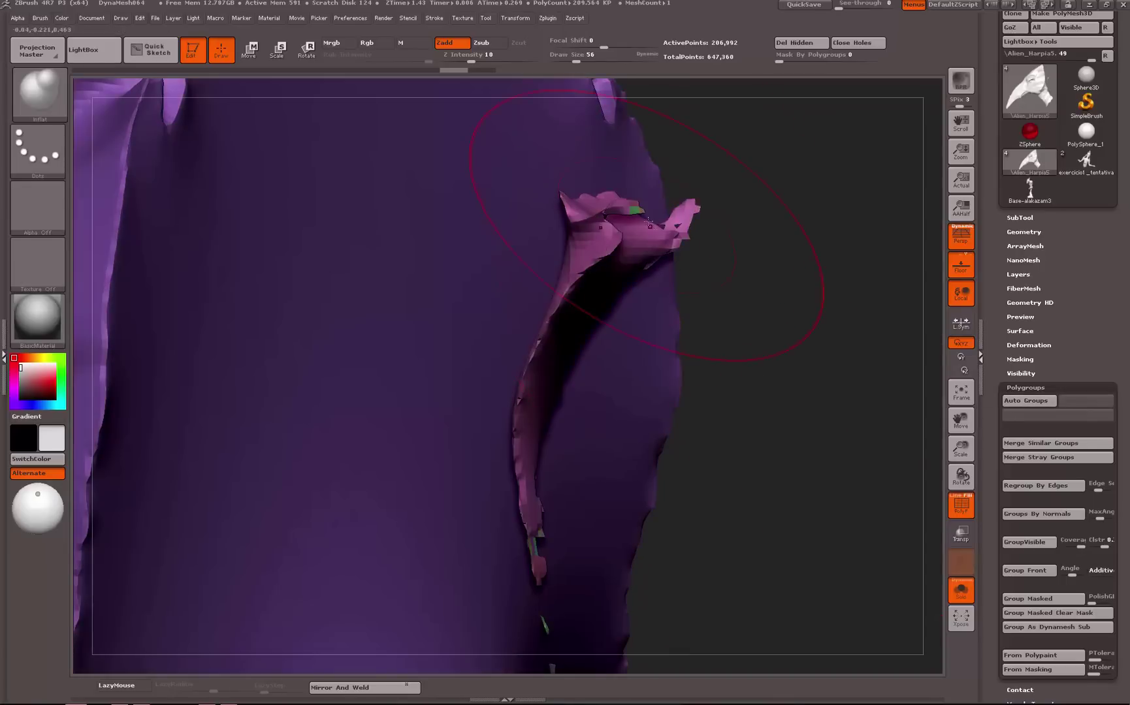
left_click_drag(821, 308, 816, 356, "alt")
left_click_drag(740, 217, 791, 327, "alt")
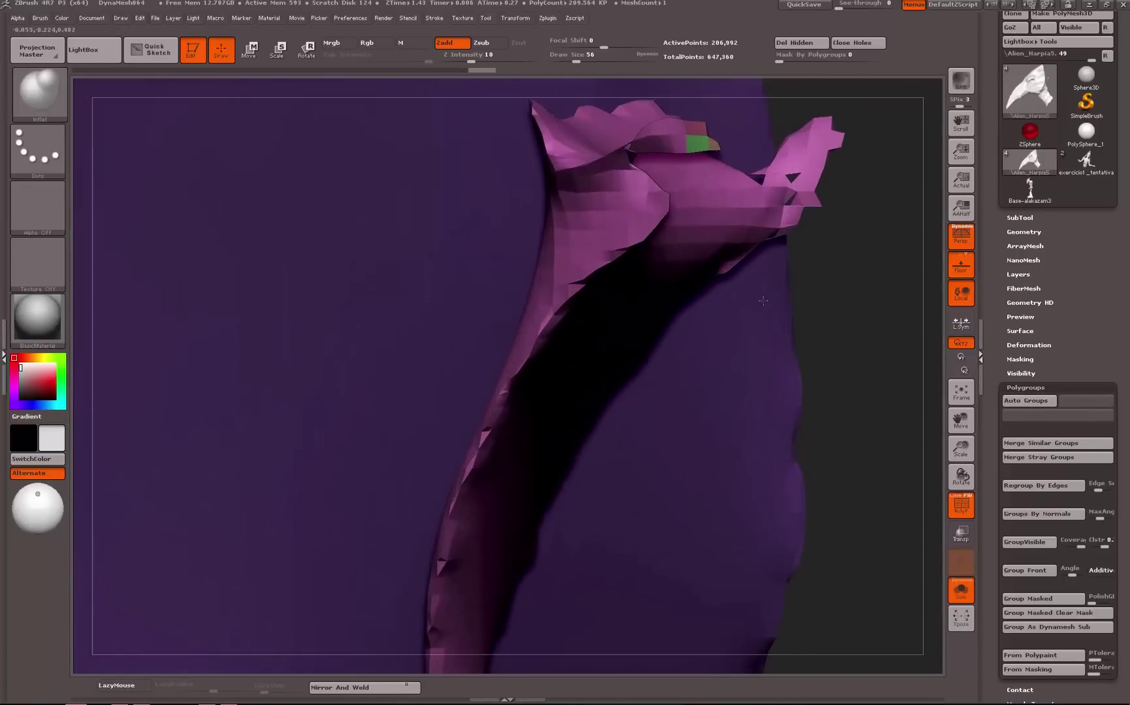
left_click_drag(894, 352, 842, 249, "alt")
mouse_move(666, 196)
left_mouse_down()
mouse_move(732, 179)
mouse_move(713, 156)
mouse_move(680, 191)
mouse_move(647, 201)
left_mouse_up()
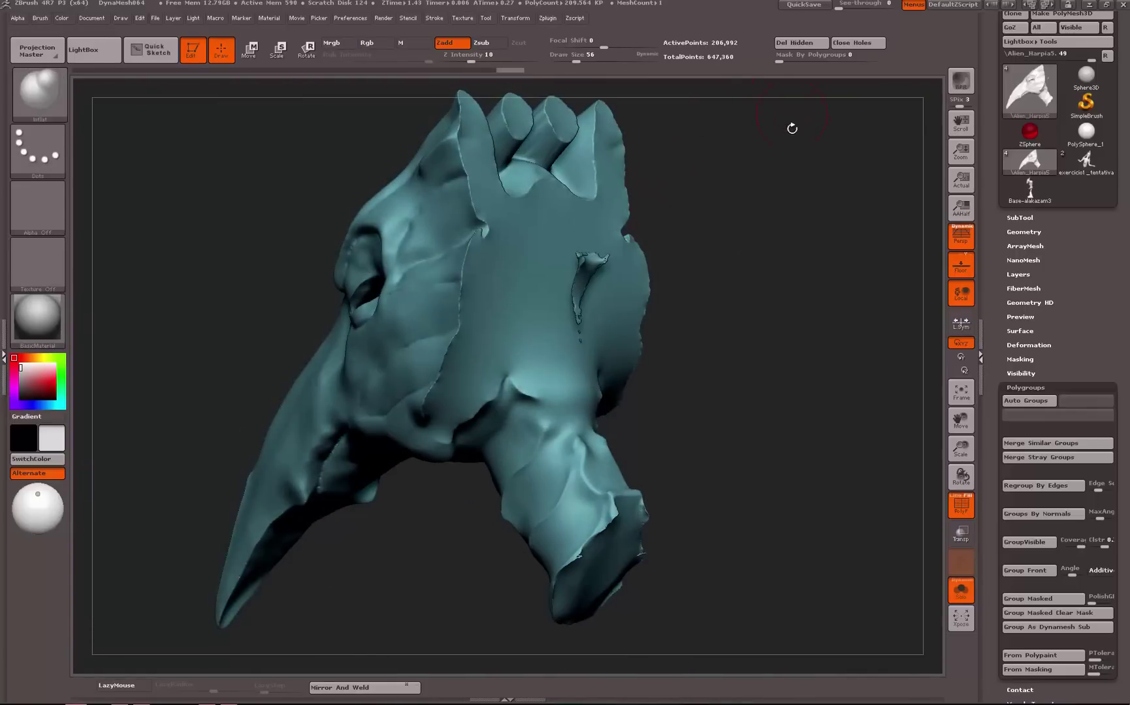
Lasso-mask the head without the floating fragment and turn the masked area into its own polygroup
mouse_move(314, 250)
left_mouse_down()
mouse_move(230, 187)
mouse_move(215, 229)
mouse_move(251, 203)
mouse_move(199, 399)
left_mouse_up()
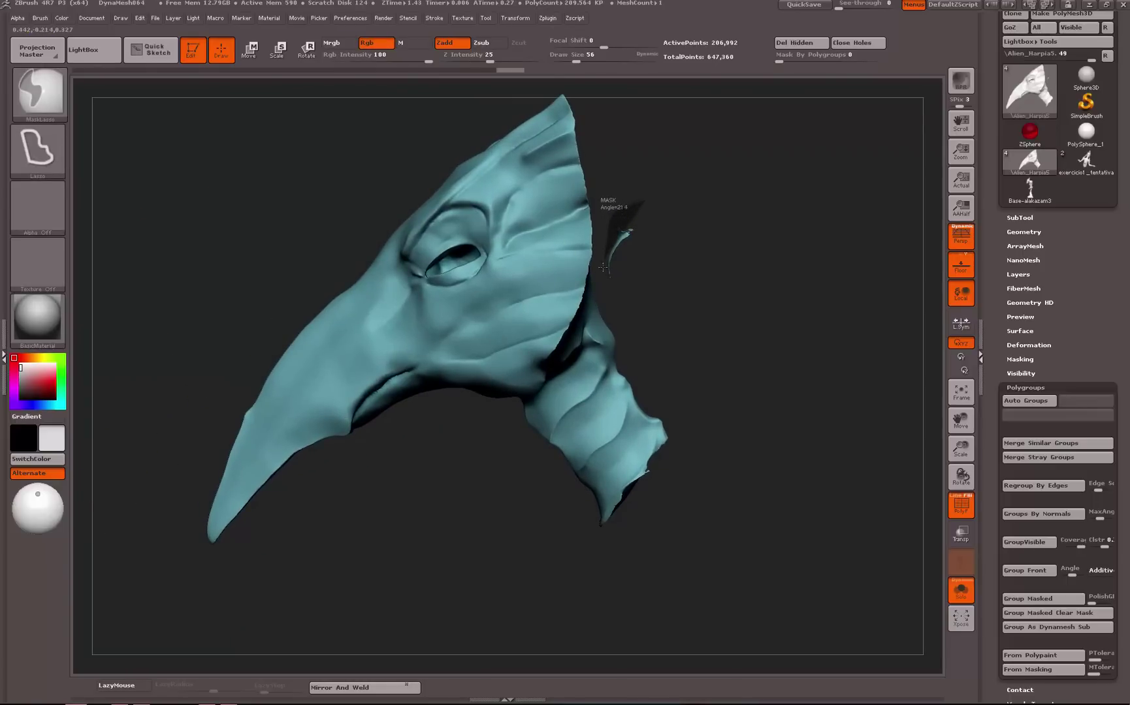
mouse_move(602, 267)
left_mouse_down("ctrl")
mouse_move(614, 313)
mouse_move(629, 270)
left_mouse_up("ctrl")
mouse_move(338, 179)
left_mouse_down("ctrl")
mouse_move(157, 519)
mouse_move(650, 591)
mouse_move(698, 315)
mouse_move(608, 300)
mouse_move(617, 251)
mouse_move(607, 81)
mouse_move(591, 81)
left_mouse_up("ctrl")
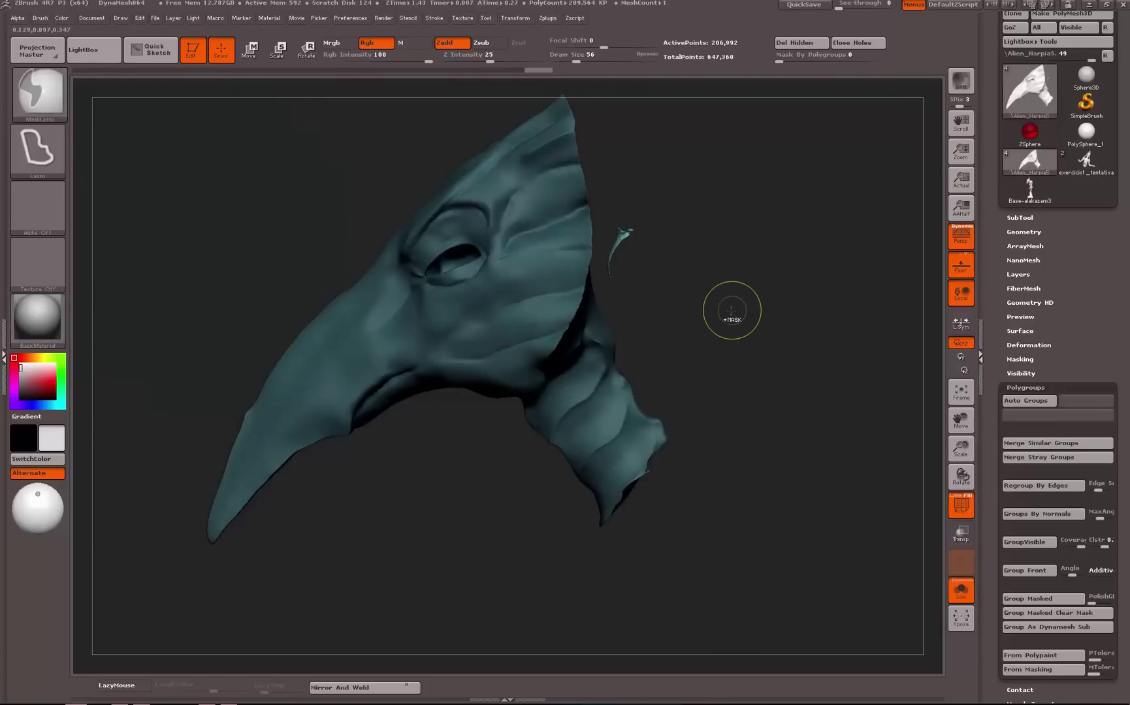
left_click(731, 310, "ctrl")
mouse_move(718, 282)
left_mouse_down()
mouse_move(688, 297)
mouse_move(699, 292)
left_mouse_up()
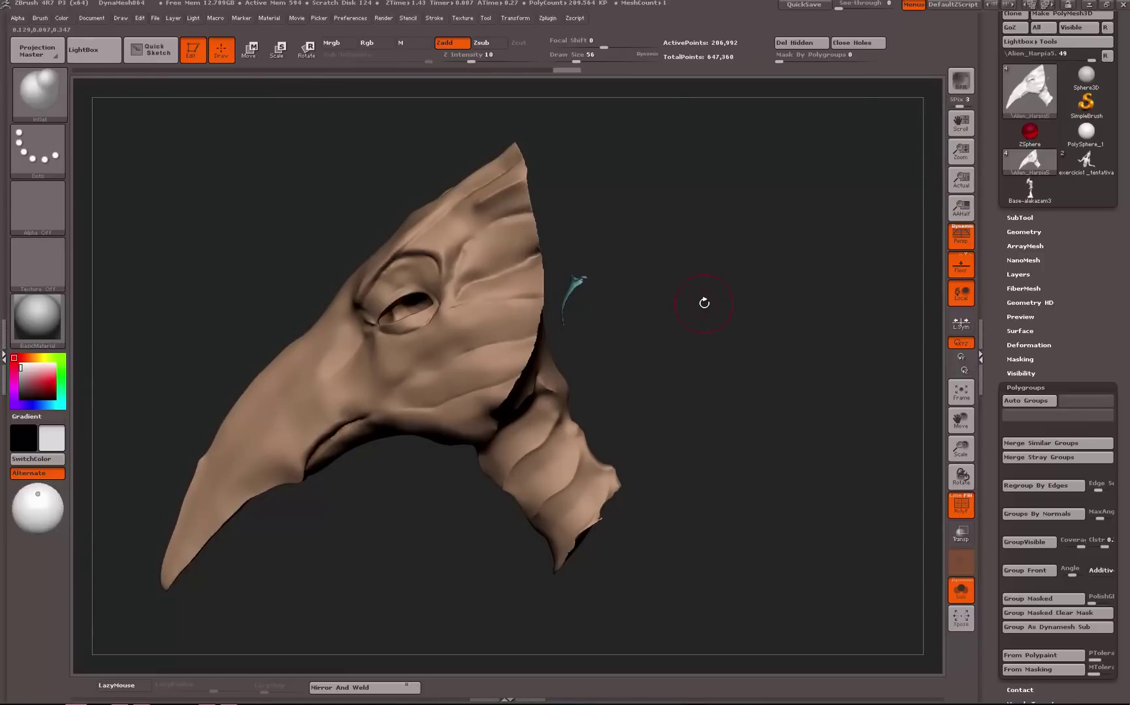
key("ctrl+w")
mouse_move(746, 318)
left_mouse_down()
mouse_move(709, 300)
mouse_move(767, 293)
mouse_move(728, 292)
mouse_move(739, 298)
left_mouse_up()
key("ctrl+w")
key("ctrl+w")
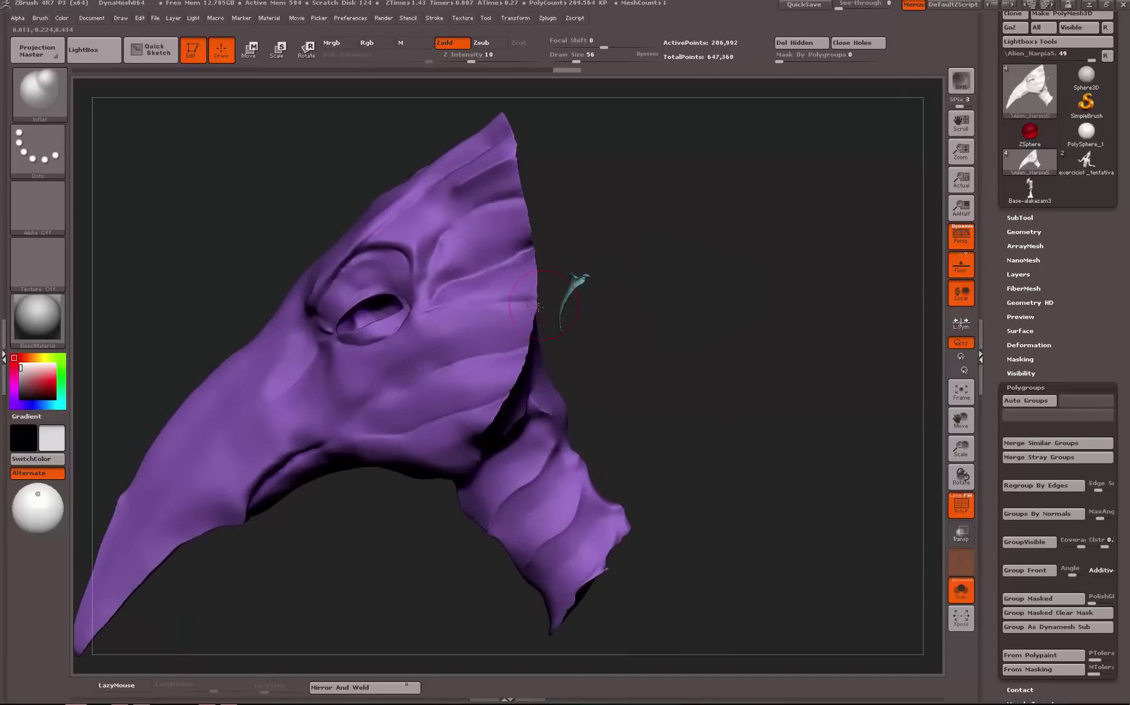
Isolate the head's polygroup so that the loose fragment behind it is hidden
key("ctrl")
key("ctrl+shift")
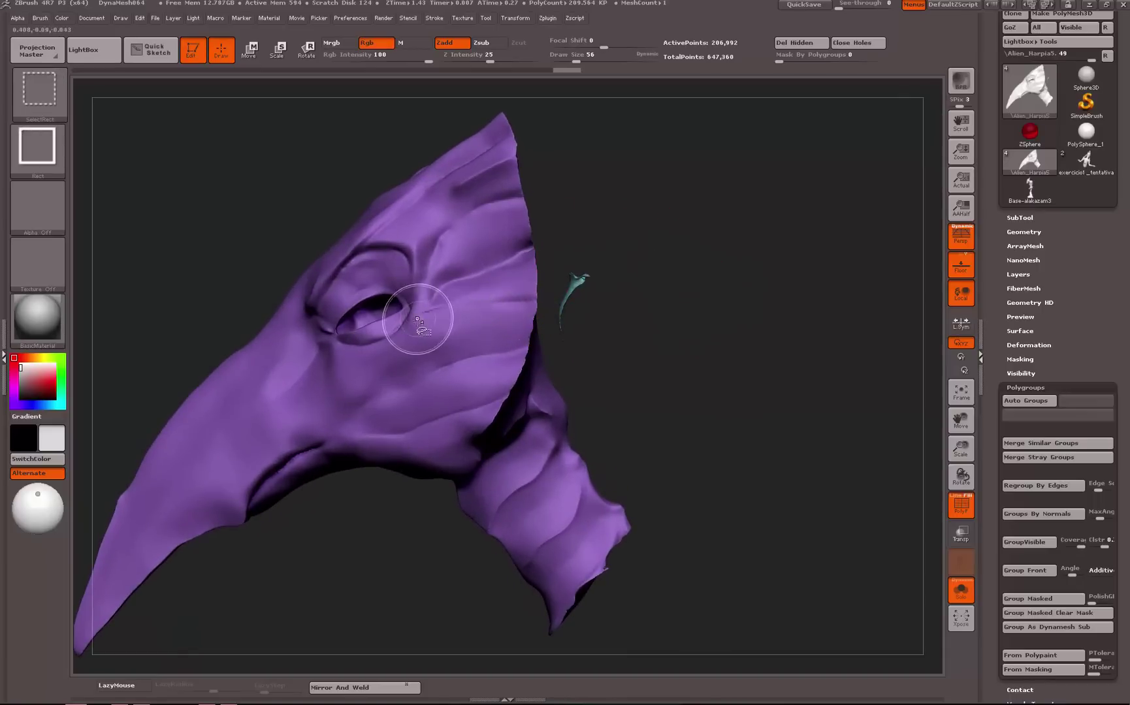
mouse_move(669, 229)
left_mouse_down()
mouse_move(651, 239)
mouse_move(714, 251)
mouse_move(698, 214)
mouse_move(757, 164)
mouse_move(761, 207)
mouse_move(652, 235)
mouse_move(764, 182)
mouse_move(792, 202)
mouse_move(571, 220)
left_mouse_up()
mouse_move(724, 218)
left_mouse_down()
mouse_move(719, 172)
mouse_move(745, 248)
mouse_move(734, 421)
mouse_move(795, 299)
mouse_move(821, 323)
mouse_move(797, 246)
mouse_move(766, 317)
mouse_move(749, 249)
mouse_move(790, 222)
mouse_move(793, 418)
left_mouse_up()
left_click(821, 323, "ctrl+shift")
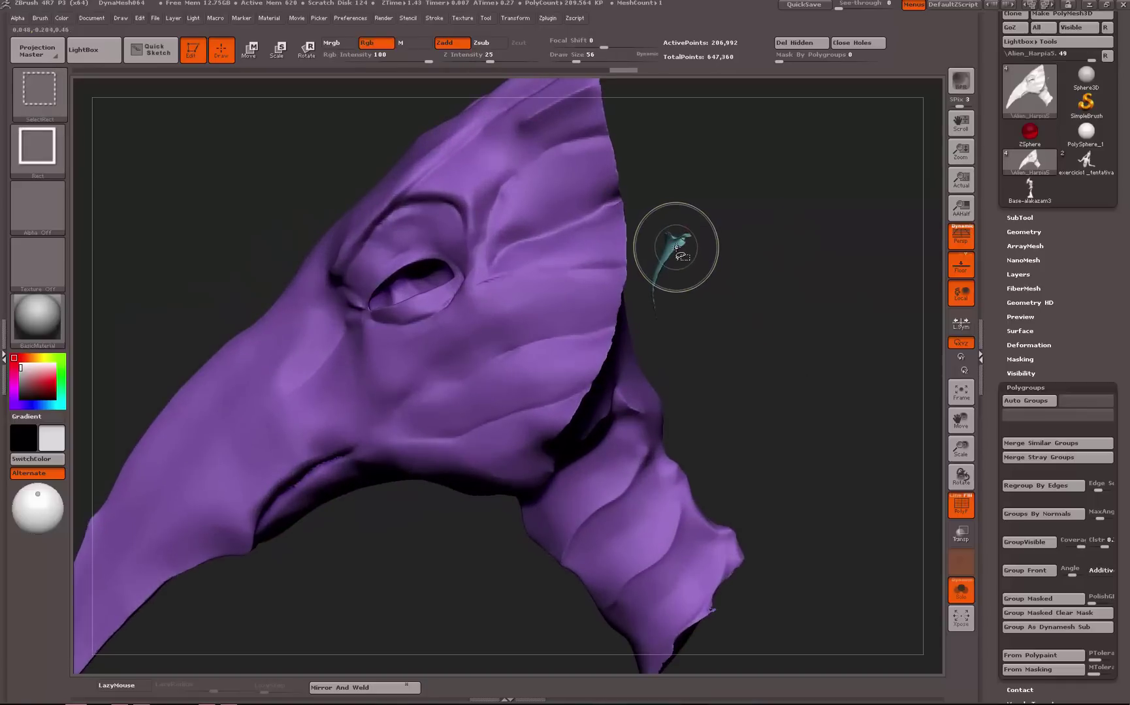
left_click(678, 251, "ctrl+shift")
mouse_move(605, 273)
left_mouse_down()
mouse_move(627, 273)
mouse_move(592, 270)
left_mouse_up()
left_click(589, 260, "ctrl+shift")
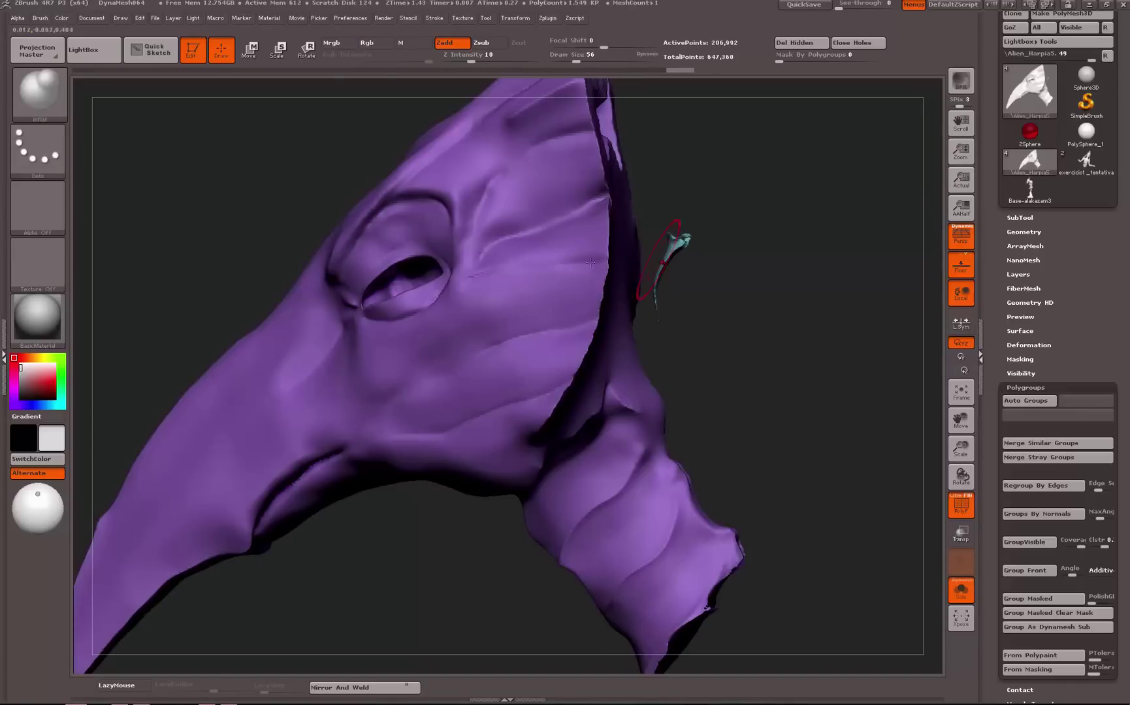
mouse_move(711, 308)
left_mouse_down("shift")
mouse_move(737, 297)
mouse_move(707, 243)
mouse_move(654, 312)
left_mouse_up("shift")
key("ctrl+shift")
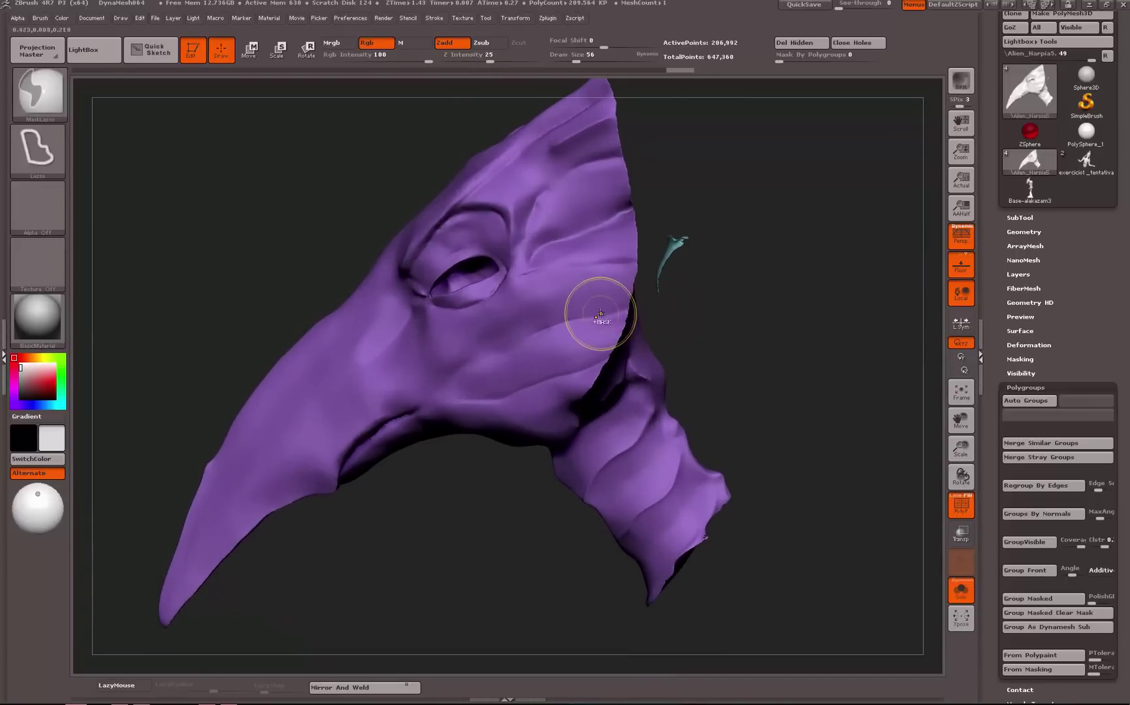
Delete the hidden fragment from the mesh with the Del Hidden command and check the head in Solo mode
left_click(1036, 231)
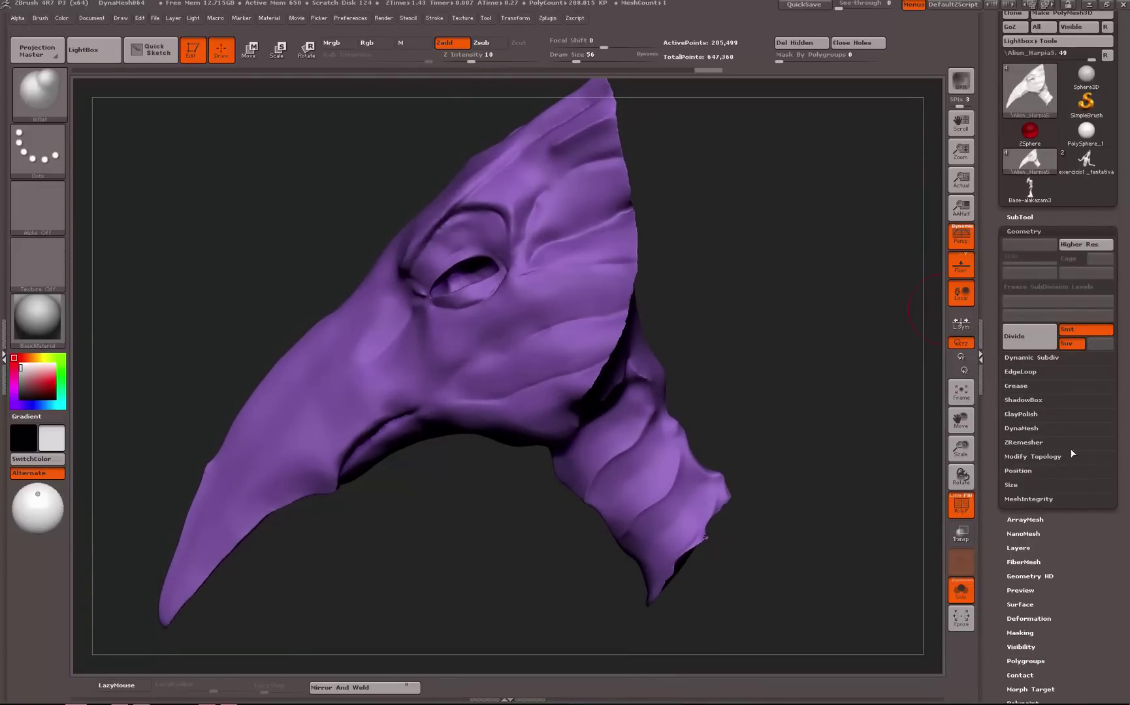
left_click(1056, 457)
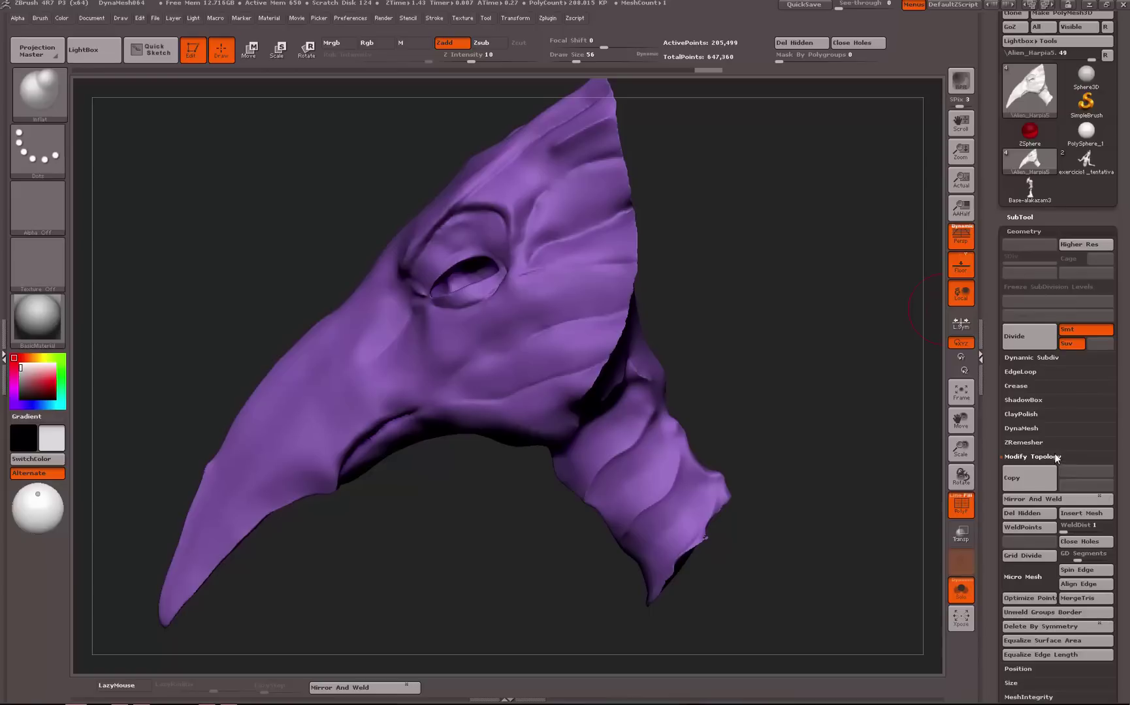
left_click(1023, 515)
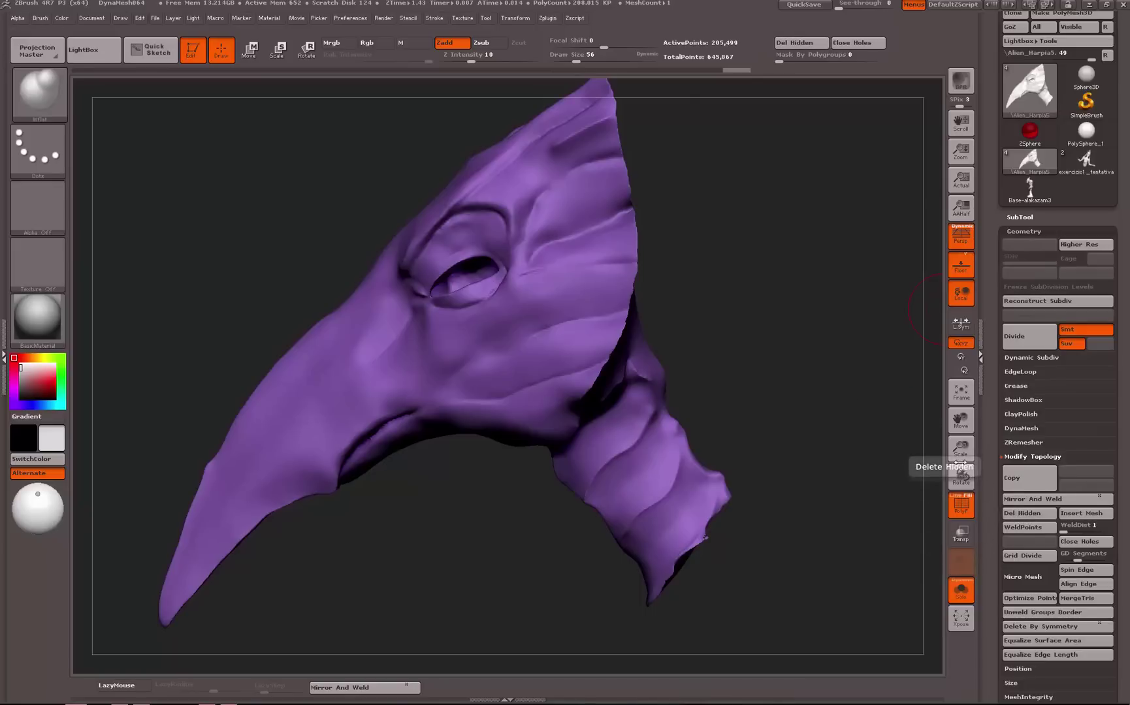
mouse_move(815, 333)
left_mouse_down()
mouse_move(755, 324)
mouse_move(797, 318)
mouse_move(825, 340)
left_mouse_up()
left_click(961, 593)
left_click(960, 593)
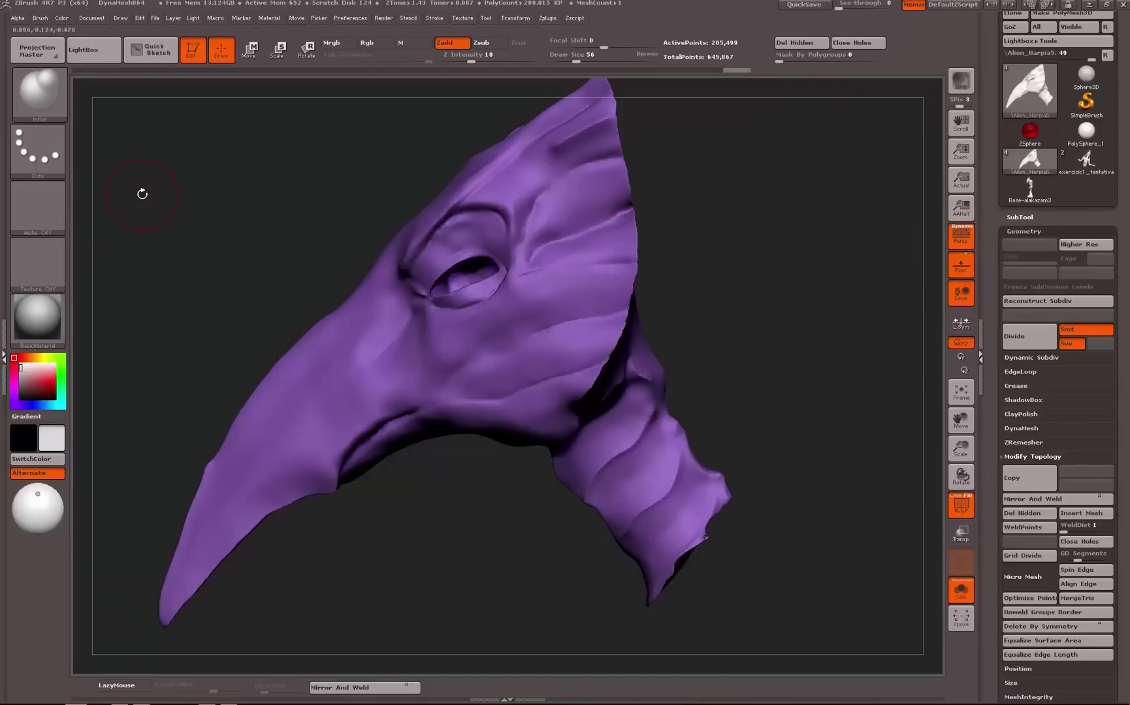
Enable interface customization in the Config preferences
left_click(364, 18)
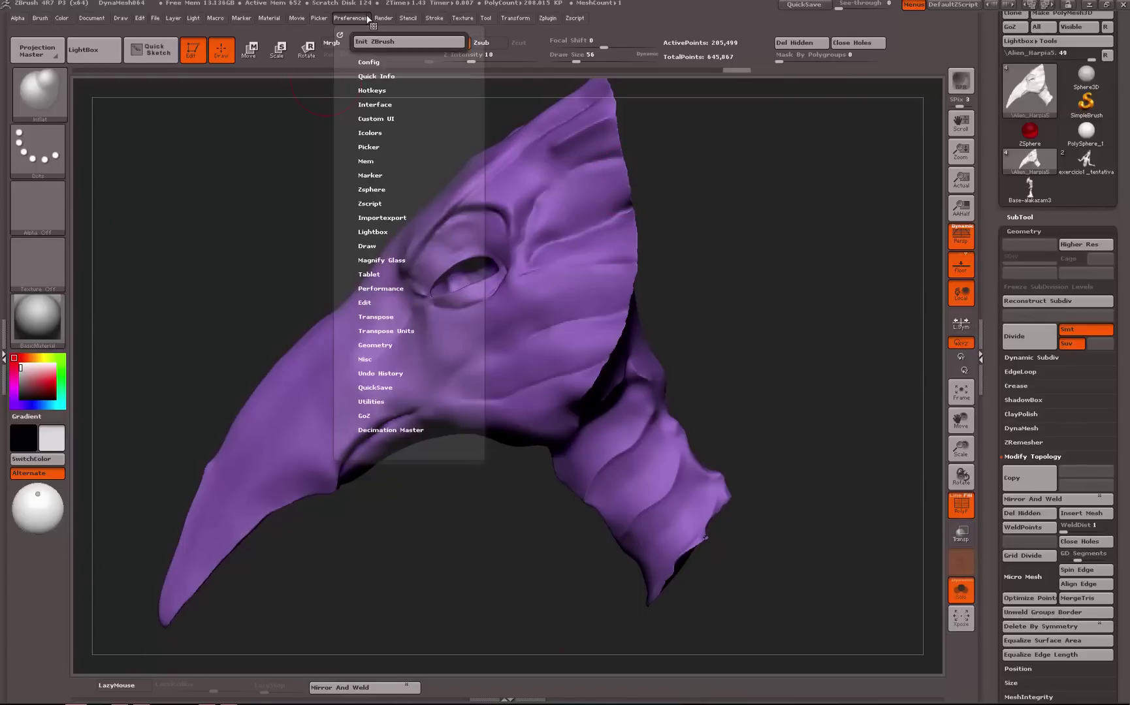
left_click(370, 62)
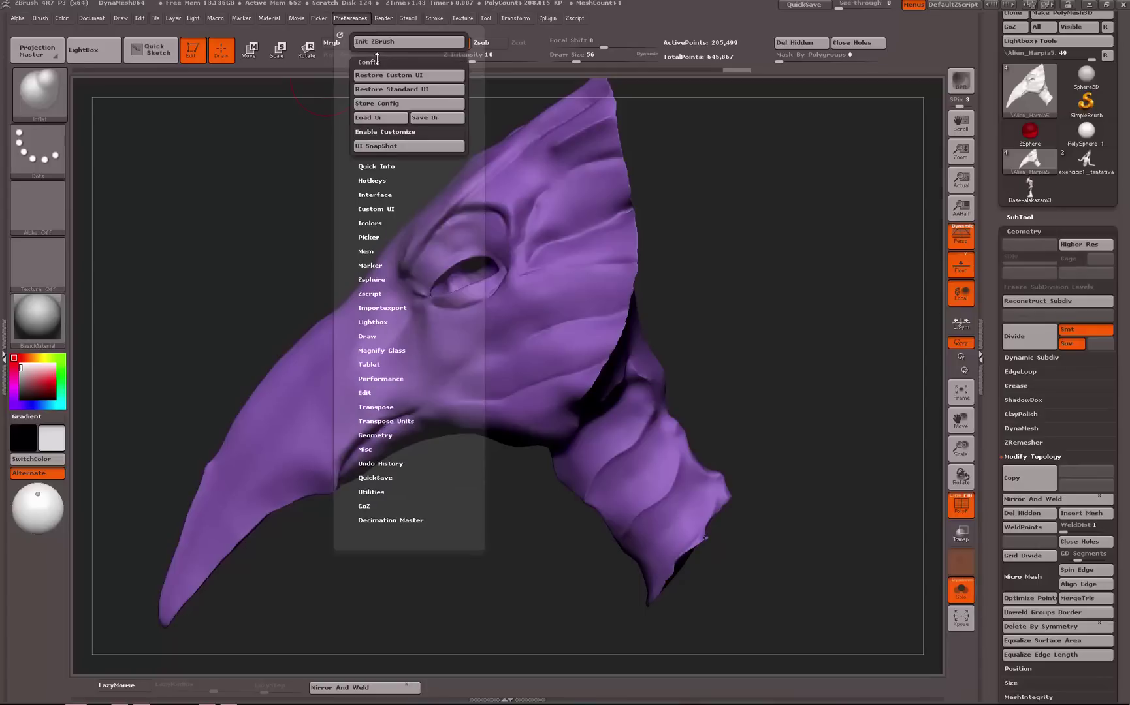
left_click(384, 133)
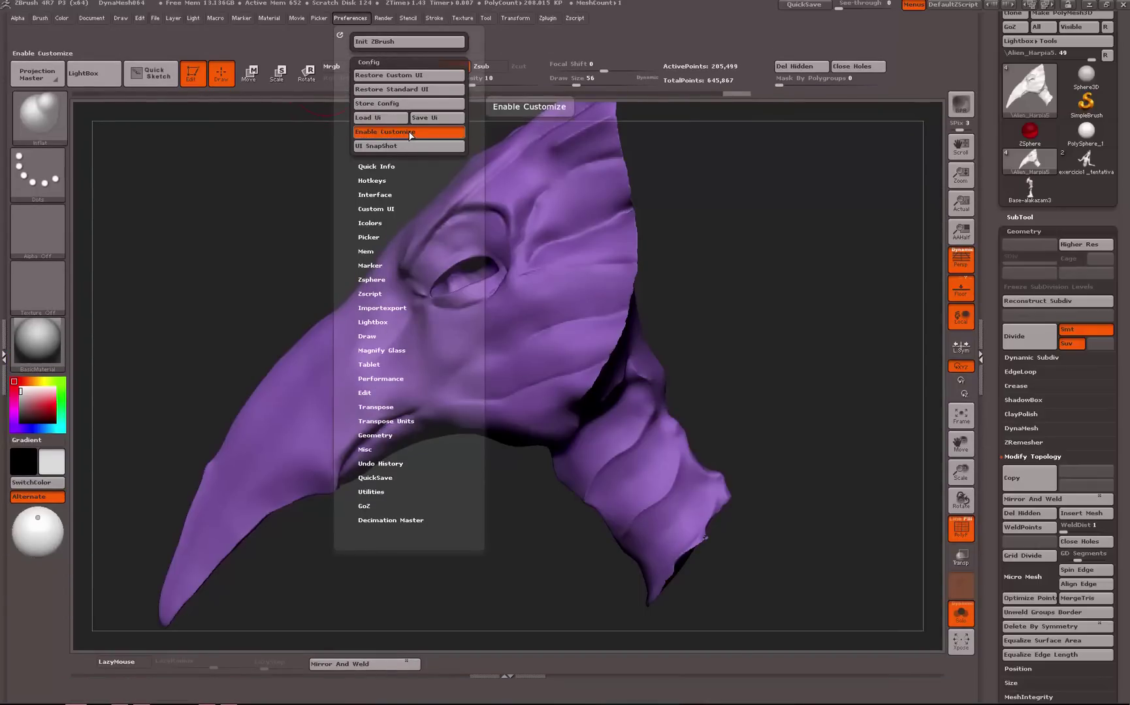
left_click(397, 132)
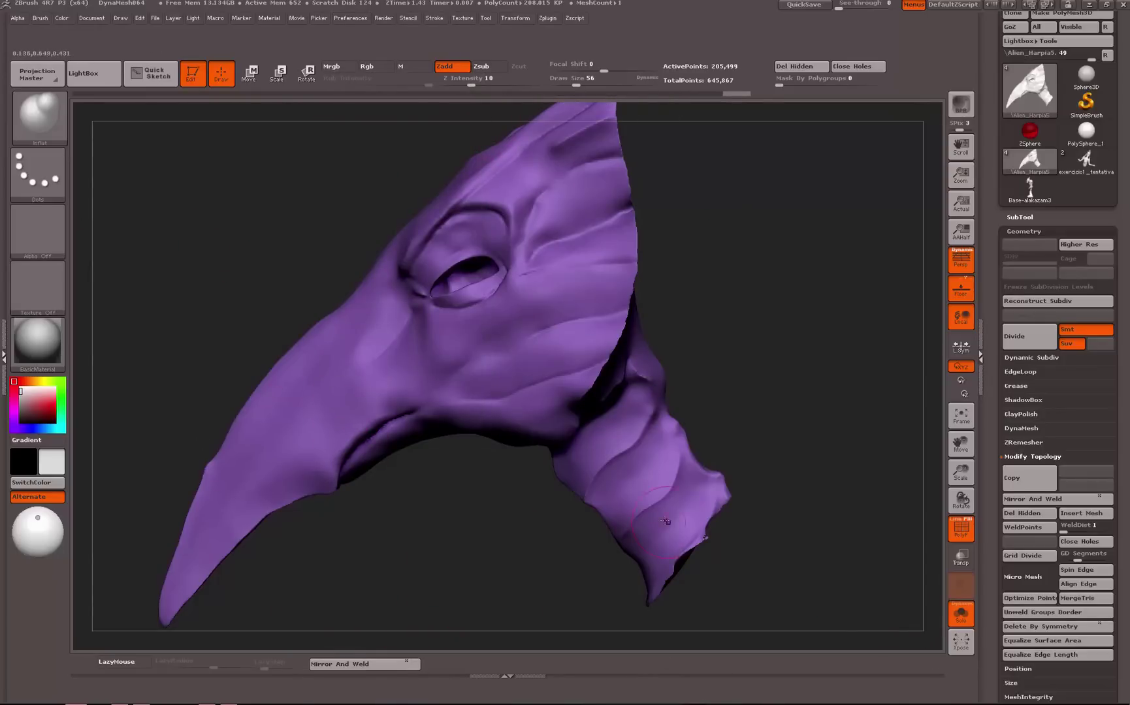
Place a Del Hidden shortcut on the shelf below the canvas, and remove it again
key("ctrl+shift")
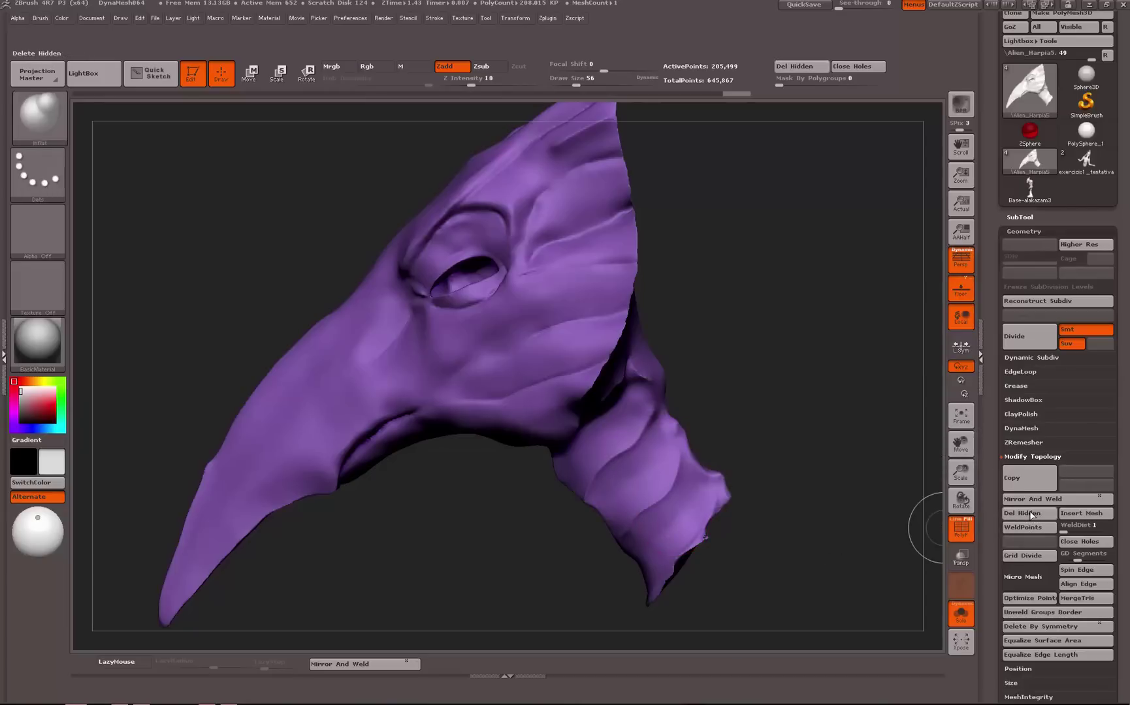
mouse_move(1022, 514)
left_mouse_down("ctrl+alt")
mouse_move(872, 529)
mouse_move(672, 578)
mouse_move(496, 638)
mouse_move(495, 660)
mouse_move(481, 661)
left_mouse_up("ctrl+alt")
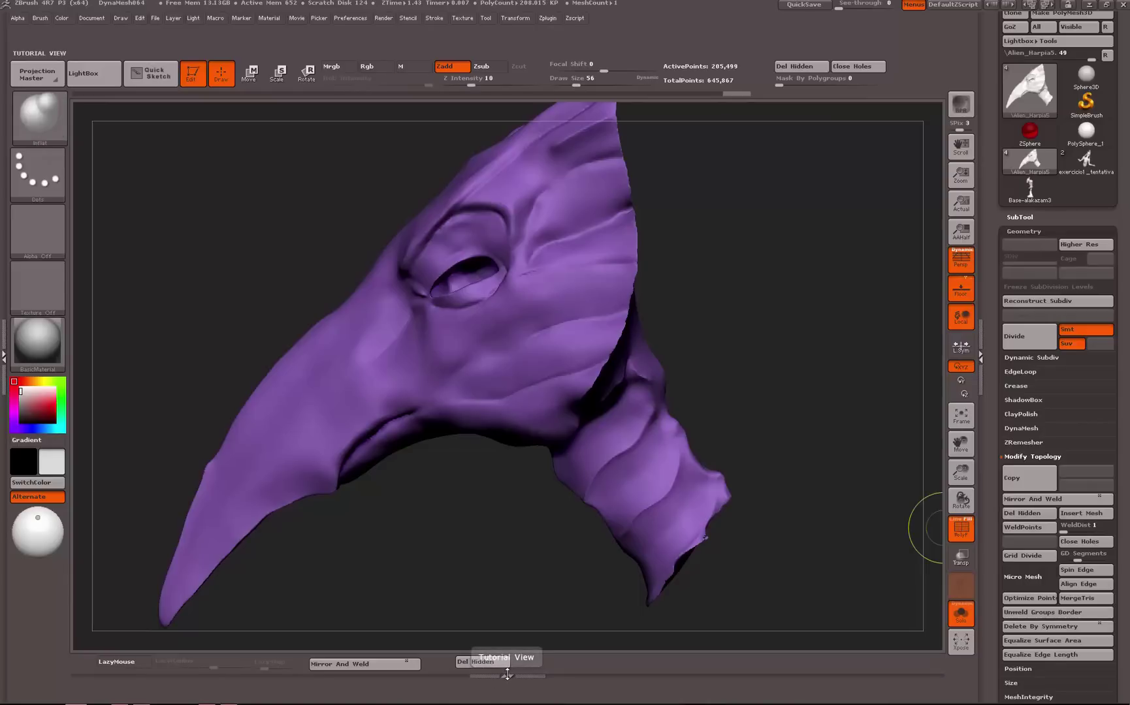
key("ctrl")
left_click_drag(496, 666, 500, 563, "ctrl+alt")
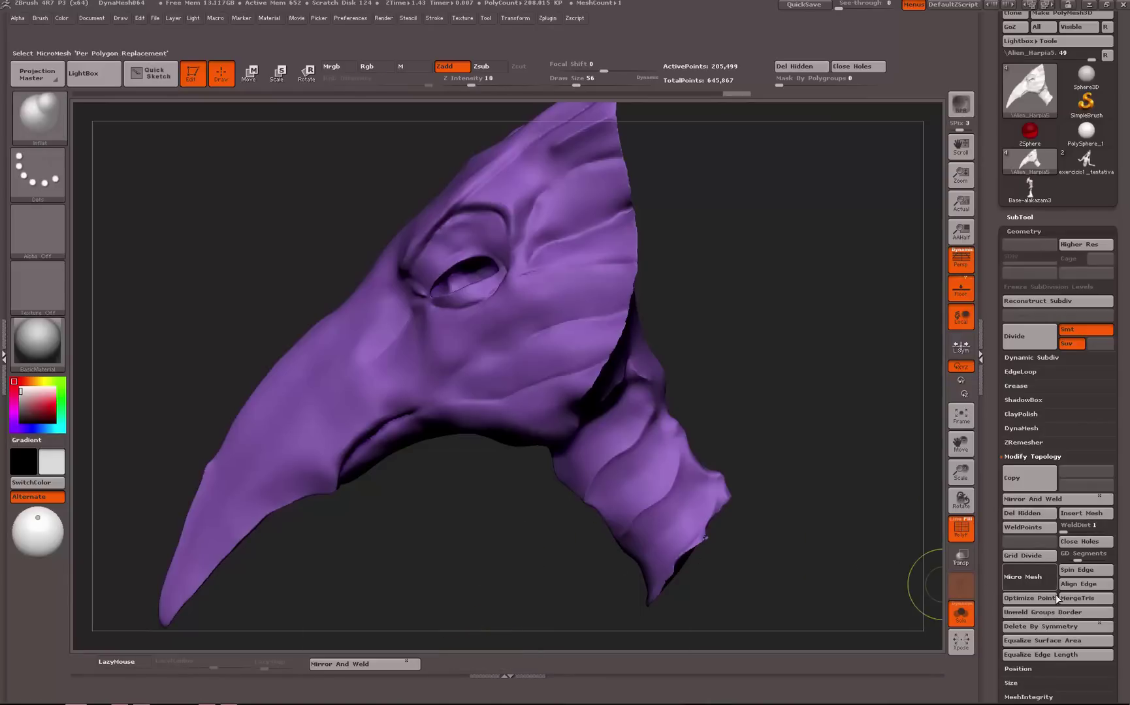
Remove the Mirror And Weld shortcut from the shelf below the canvas, and put it back from the Modify Topology commands
left_click_drag(1078, 600, 612, 21, "ctrl+alt")
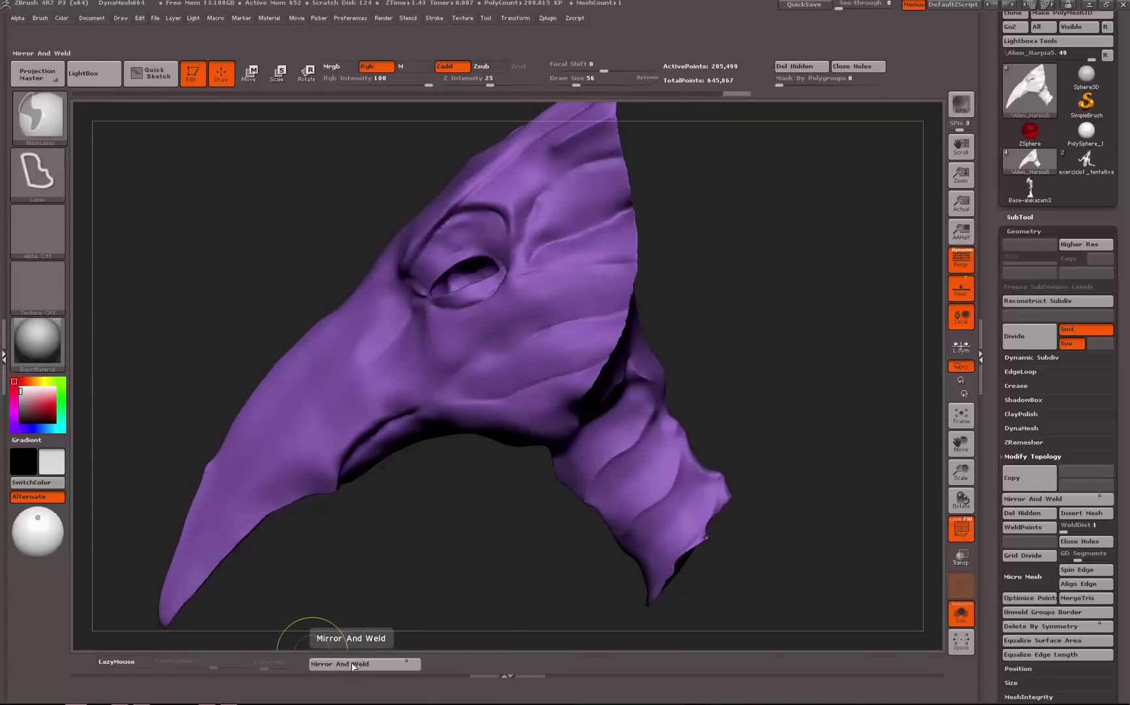
mouse_move(359, 661)
left_mouse_down("ctrl+alt")
mouse_move(422, 572)
mouse_move(418, 557)
left_mouse_up("ctrl+alt")
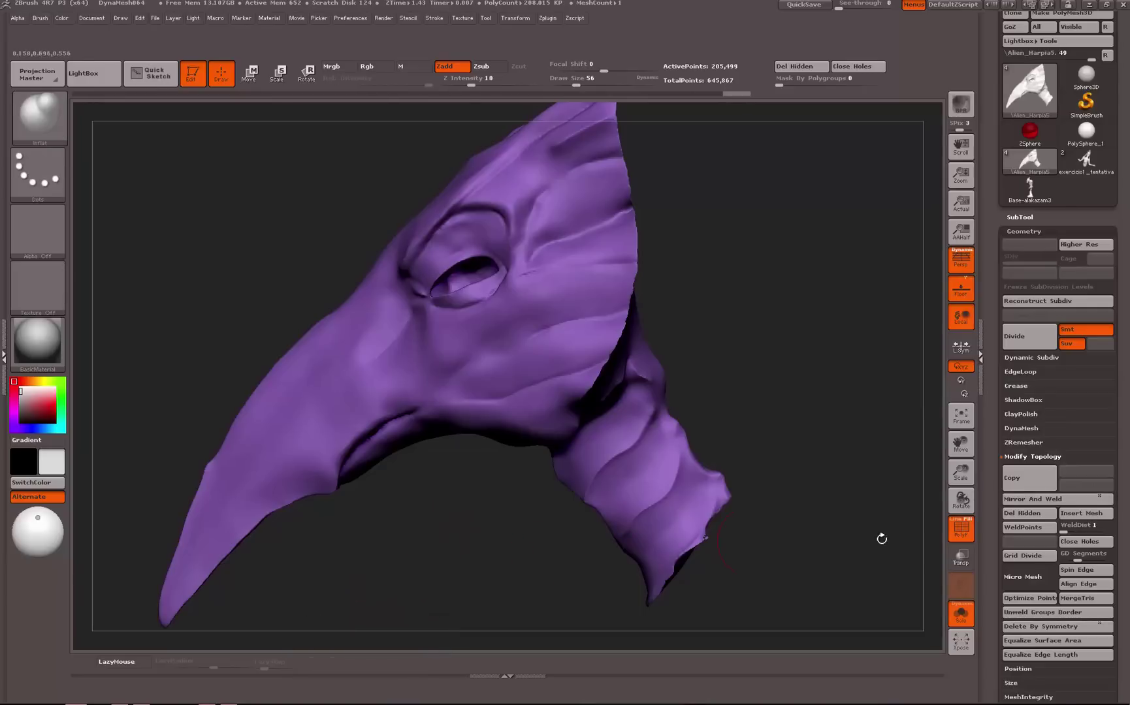
left_click_drag(1032, 499, 339, 661, "ctrl+alt")
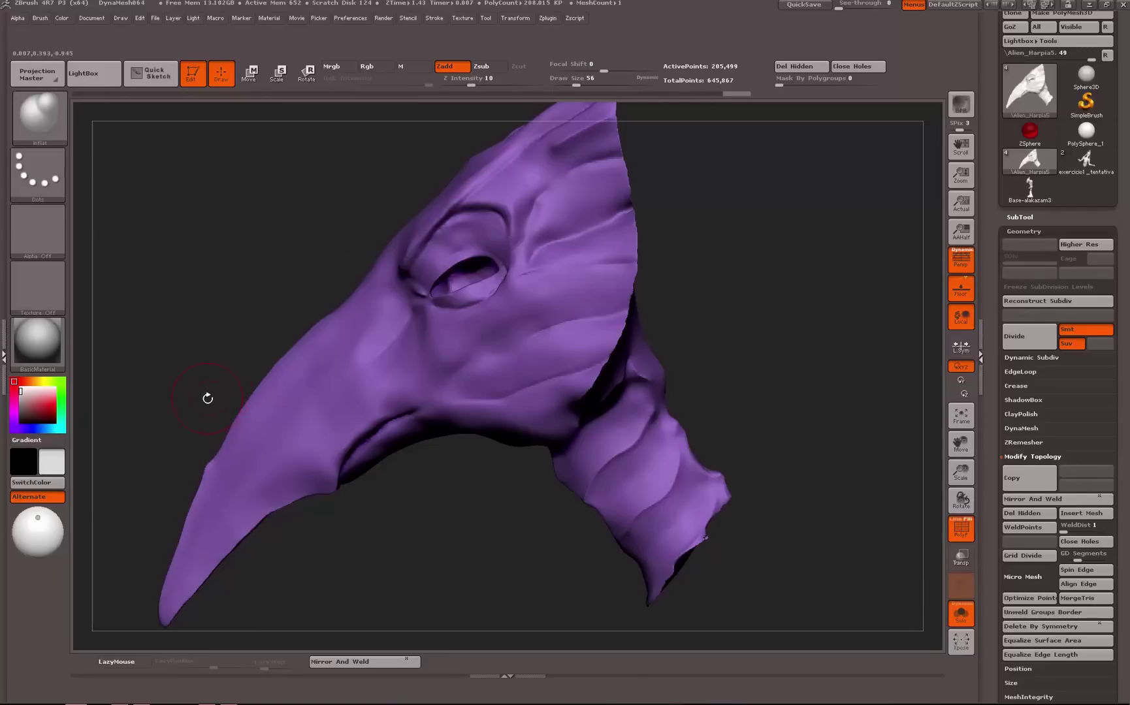
Select the MeshInsert Dot brush for sculpting
key("b")
key("ctrl")
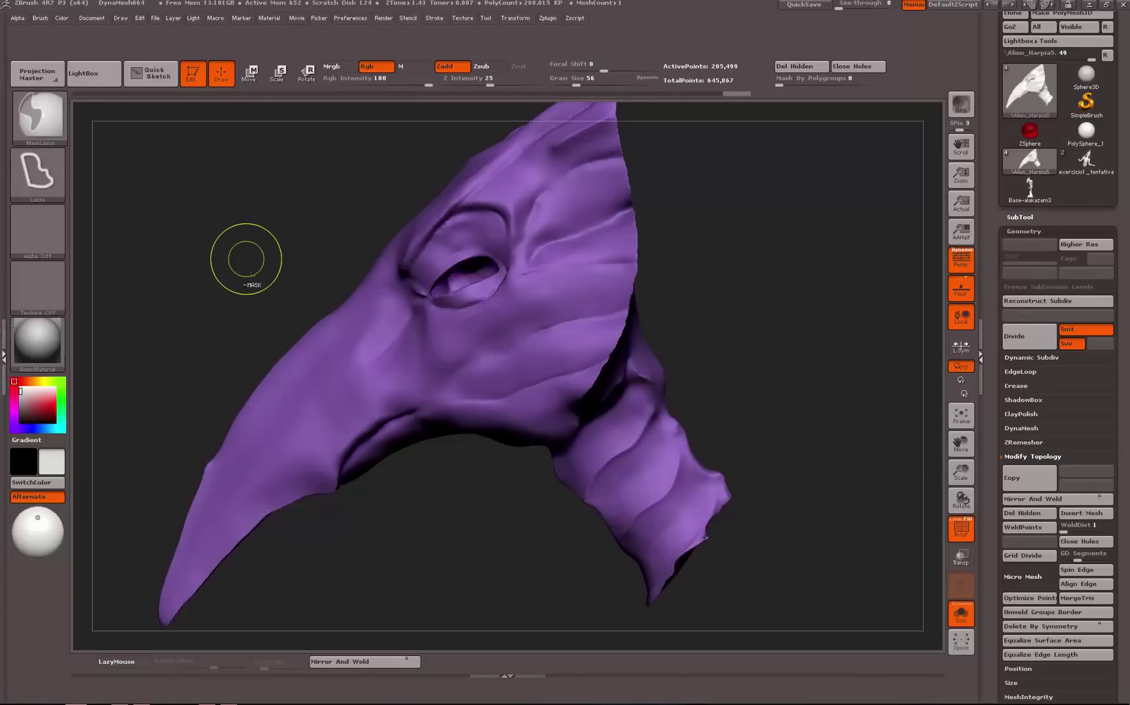
left_click(40, 19)
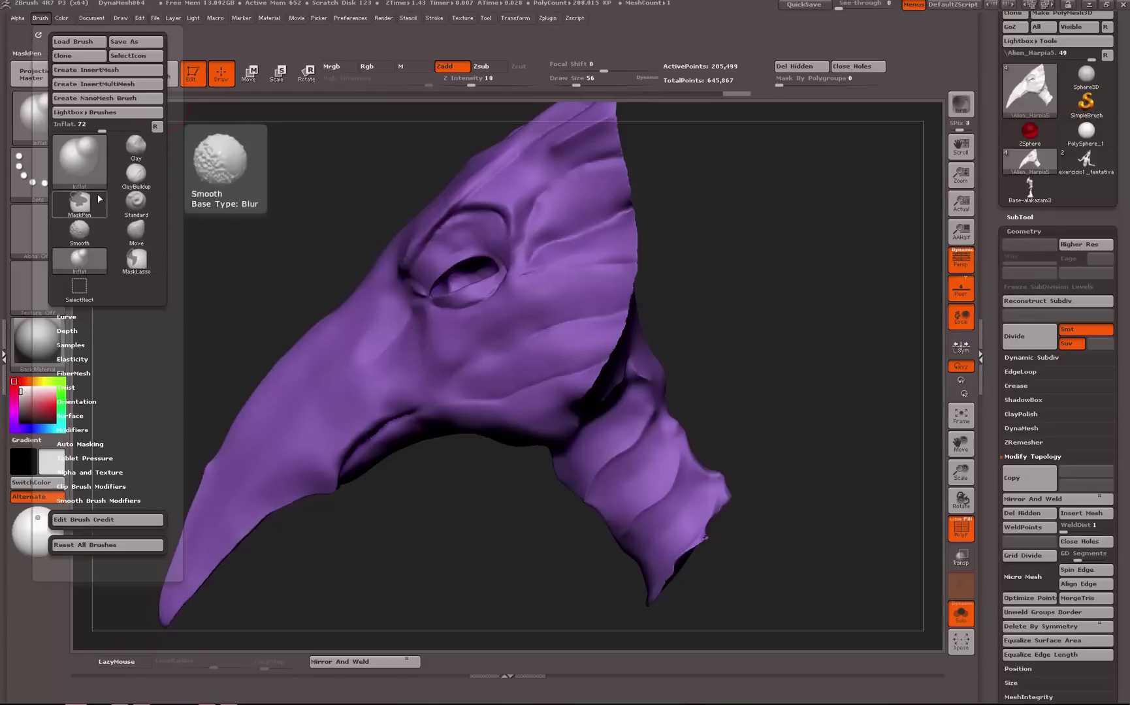
key("b")
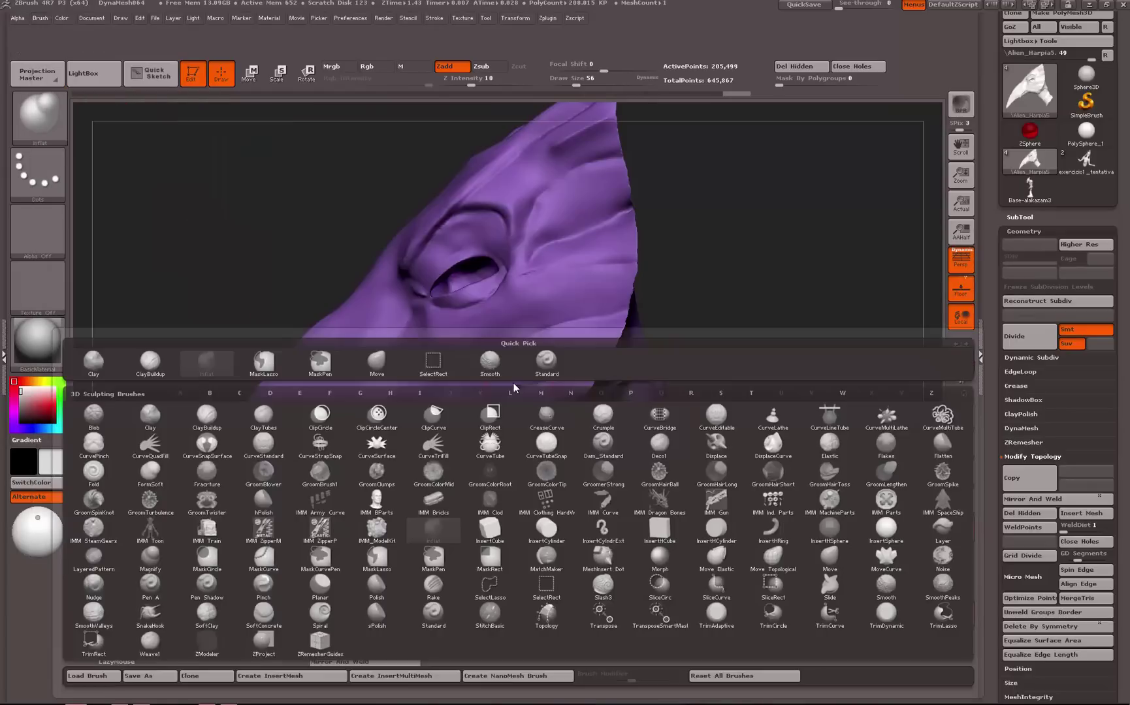
left_click(610, 569)
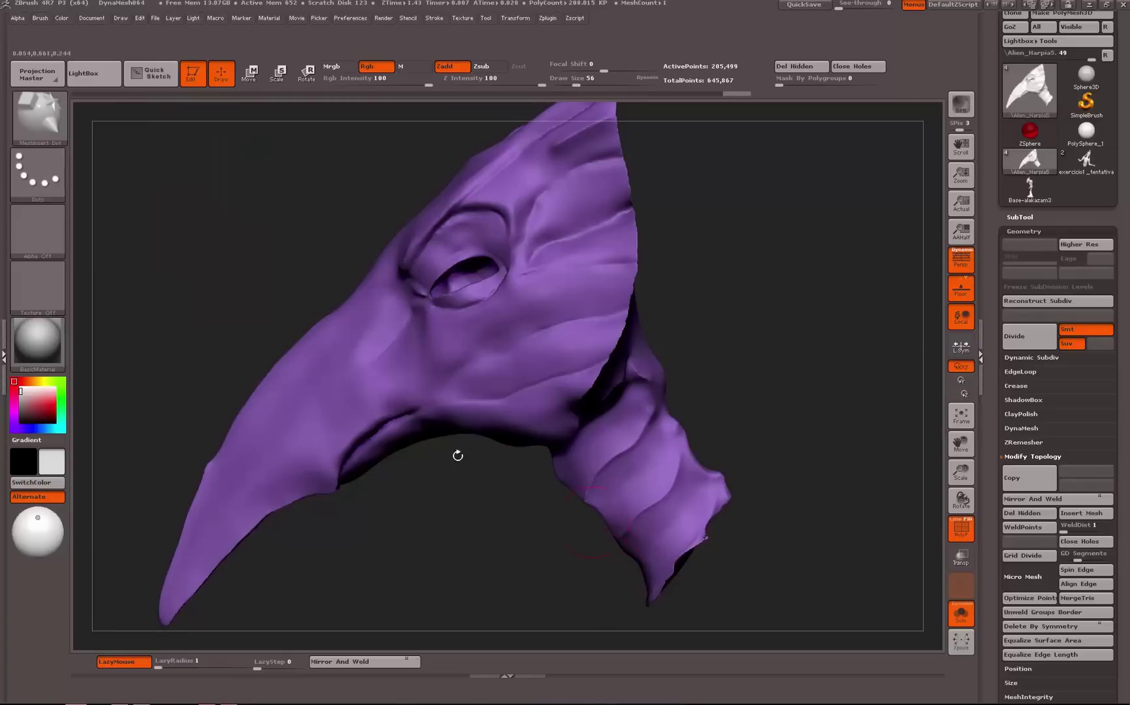
Place a MeshInsert Dot brush shortcut on the shelf below the canvas, and remove it again
left_click(41, 18)
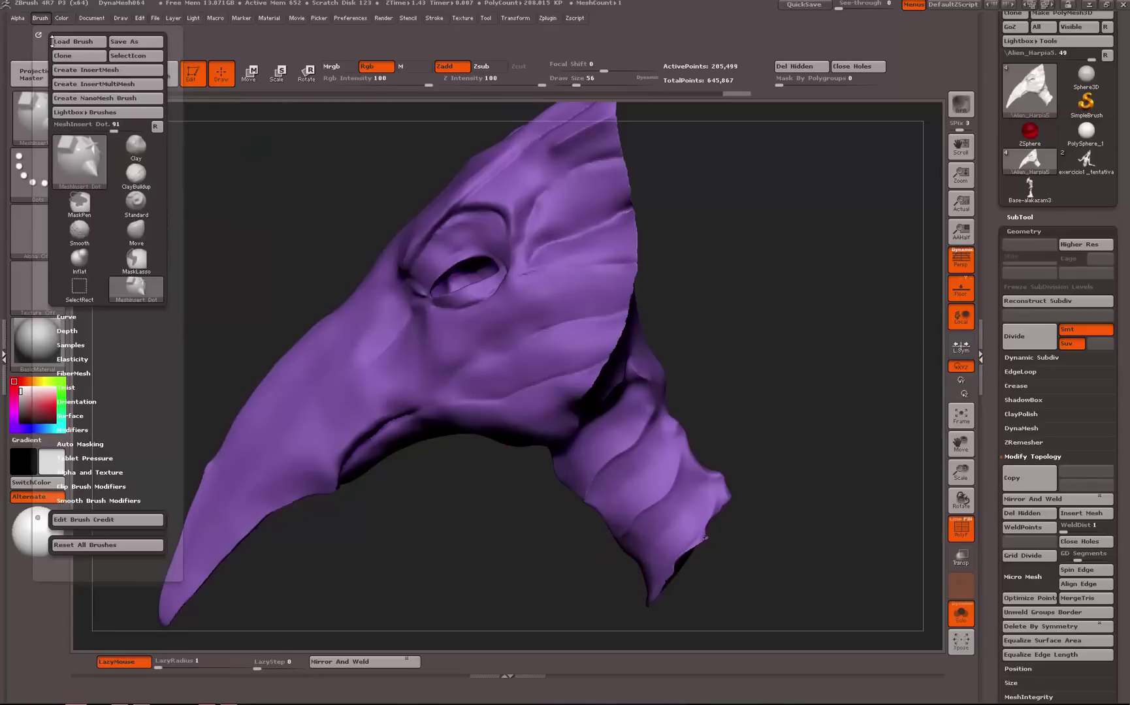
left_click(135, 257)
mouse_move(136, 287)
left_mouse_down("ctrl+alt")
mouse_move(155, 392)
mouse_move(397, 700)
left_mouse_up("ctrl+alt")
left_click(644, 661)
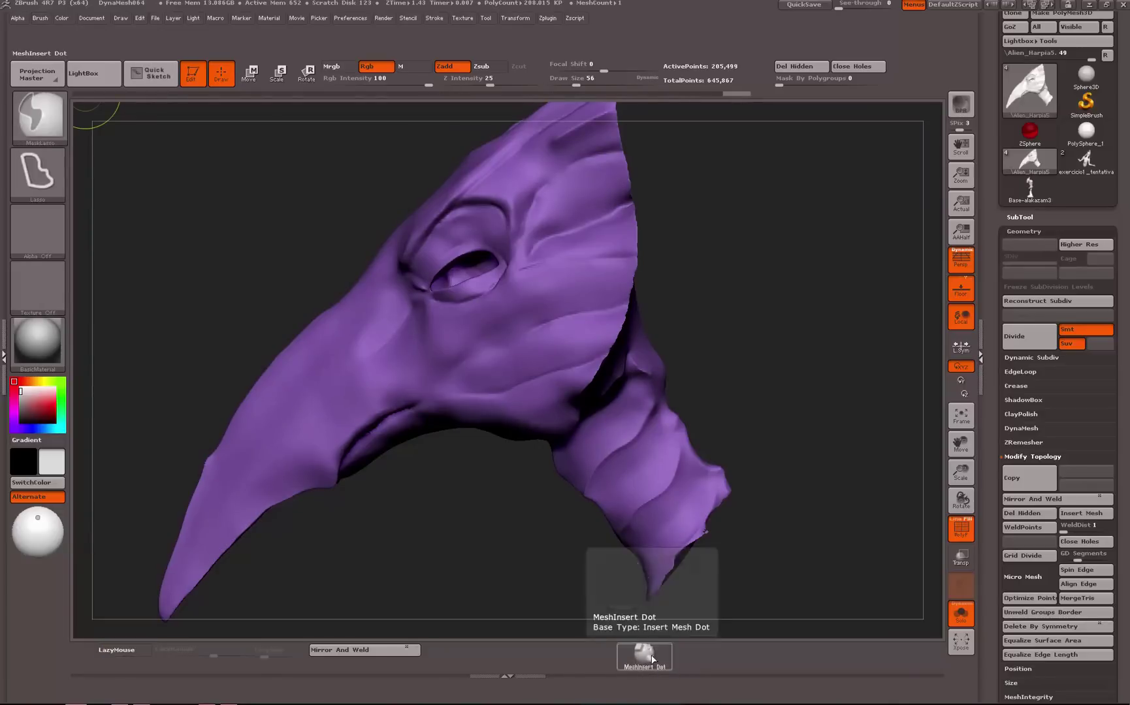
left_click_drag(649, 666, 515, 593, "ctrl+alt")
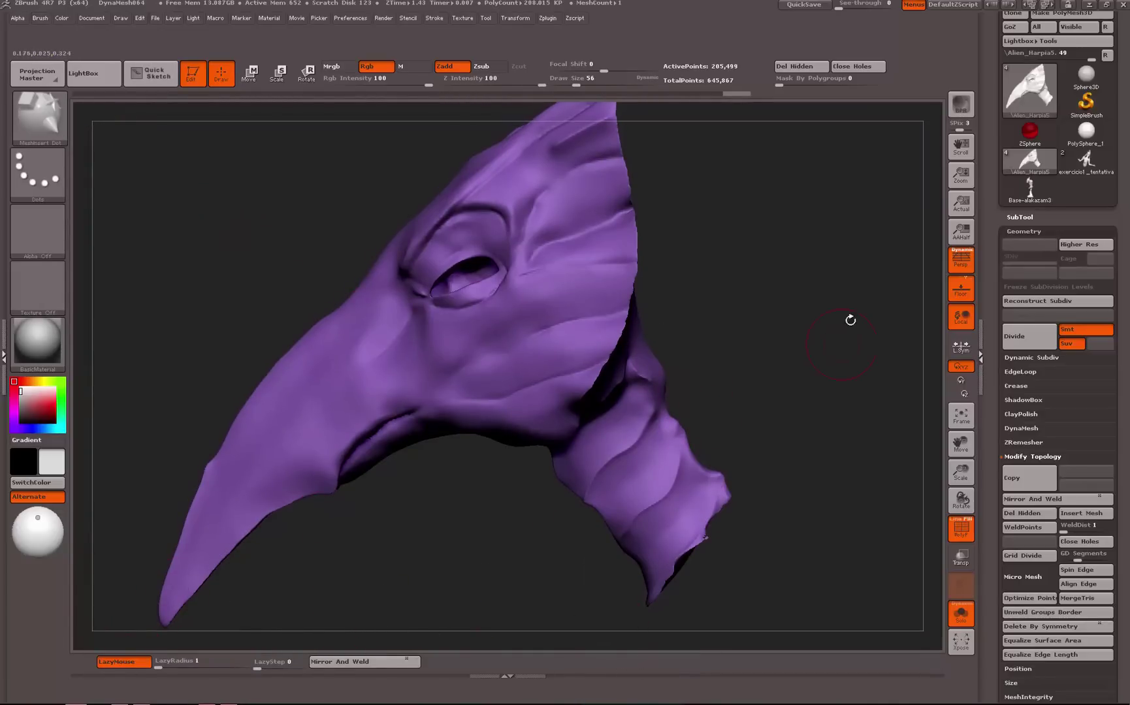
Open the save dialog for the custom interface configuration and cancel it without saving a file
left_click(363, 21)
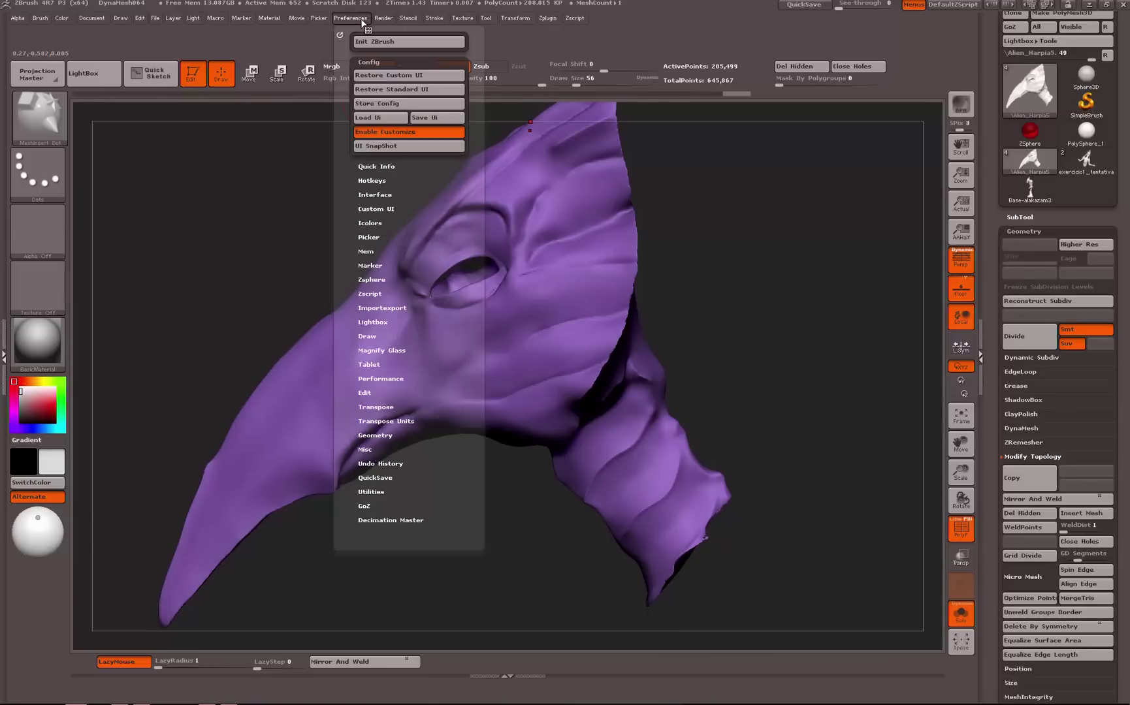
left_click(437, 121)
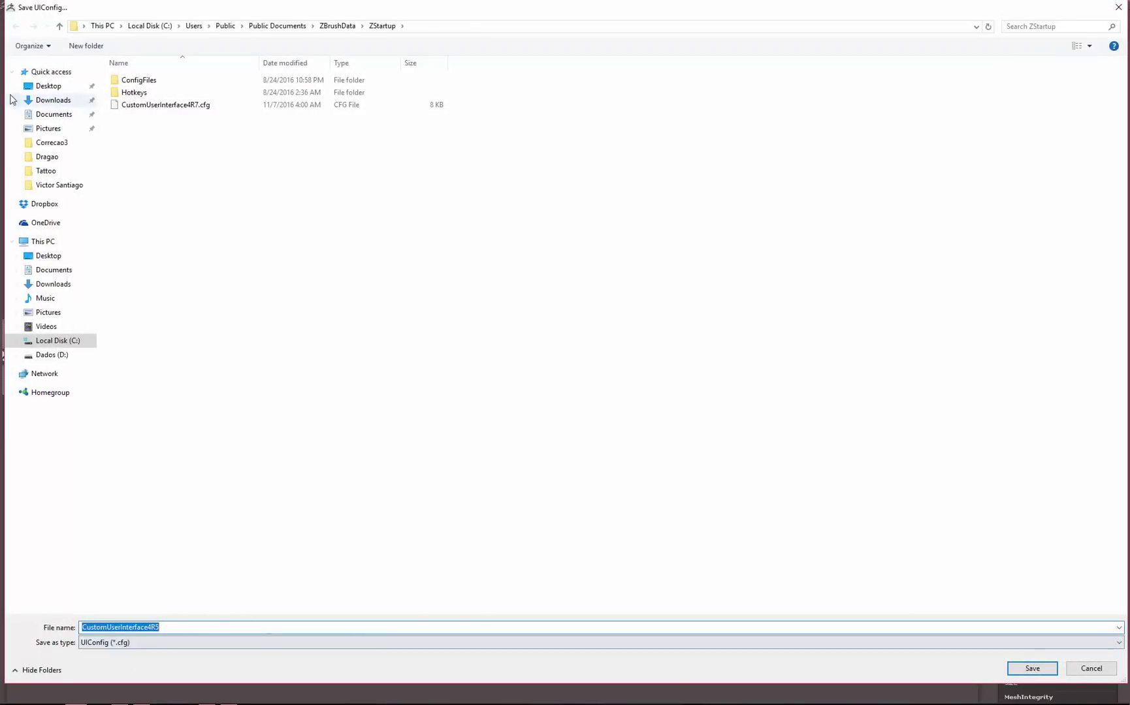
left_click(1088, 670)
Disable interface customization and store the current configuration as the startup default
left_click(281, 21)
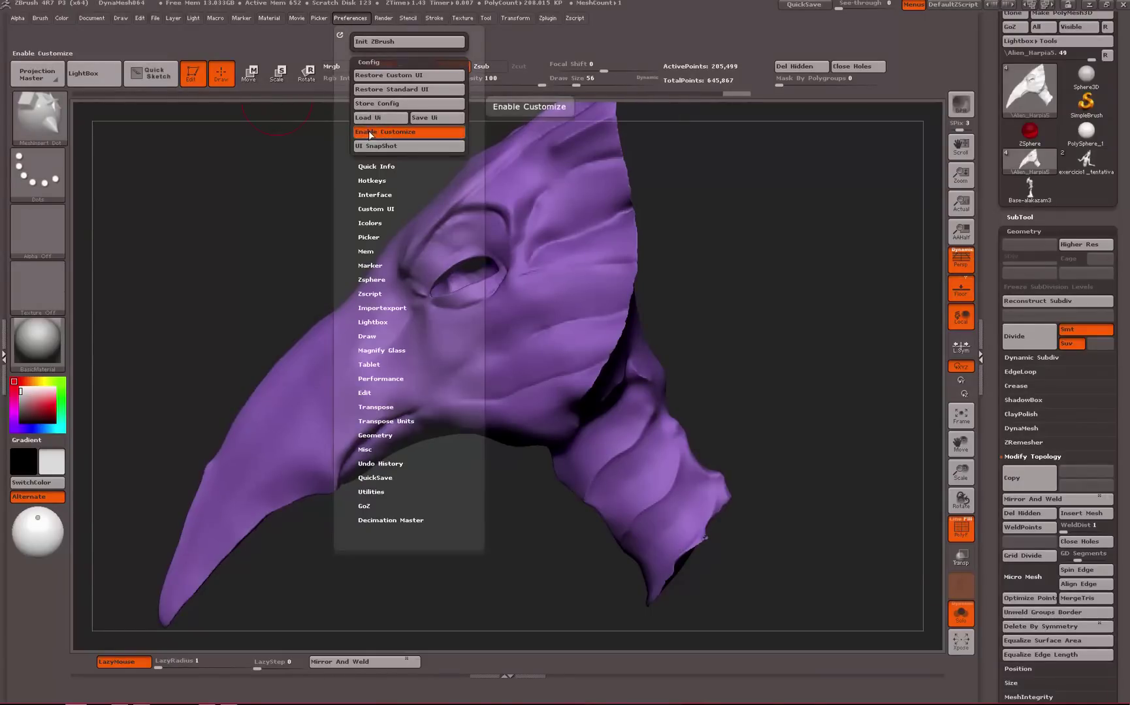
left_click(380, 132)
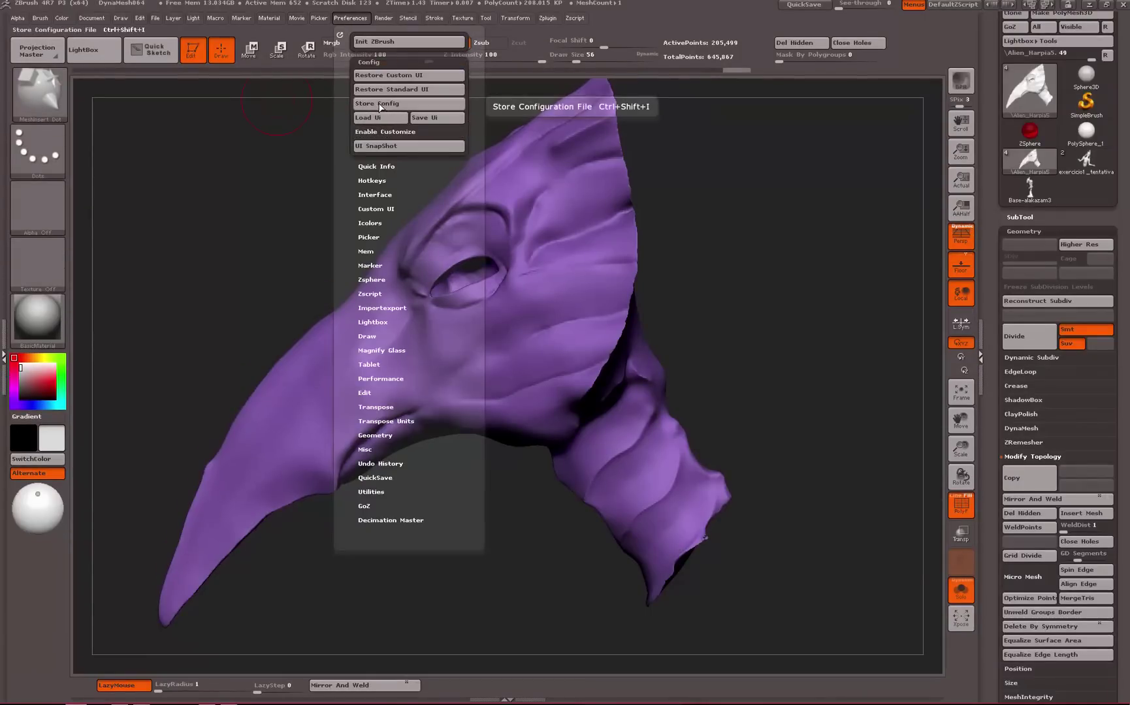
left_click(377, 105)
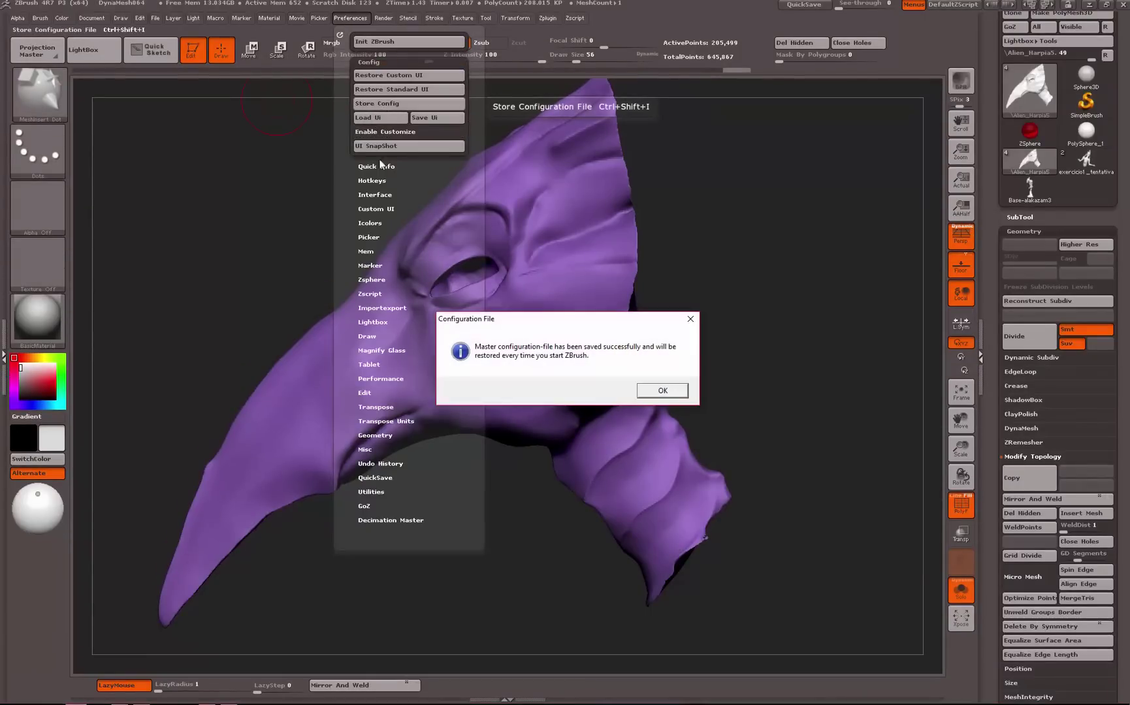
left_click(657, 394)
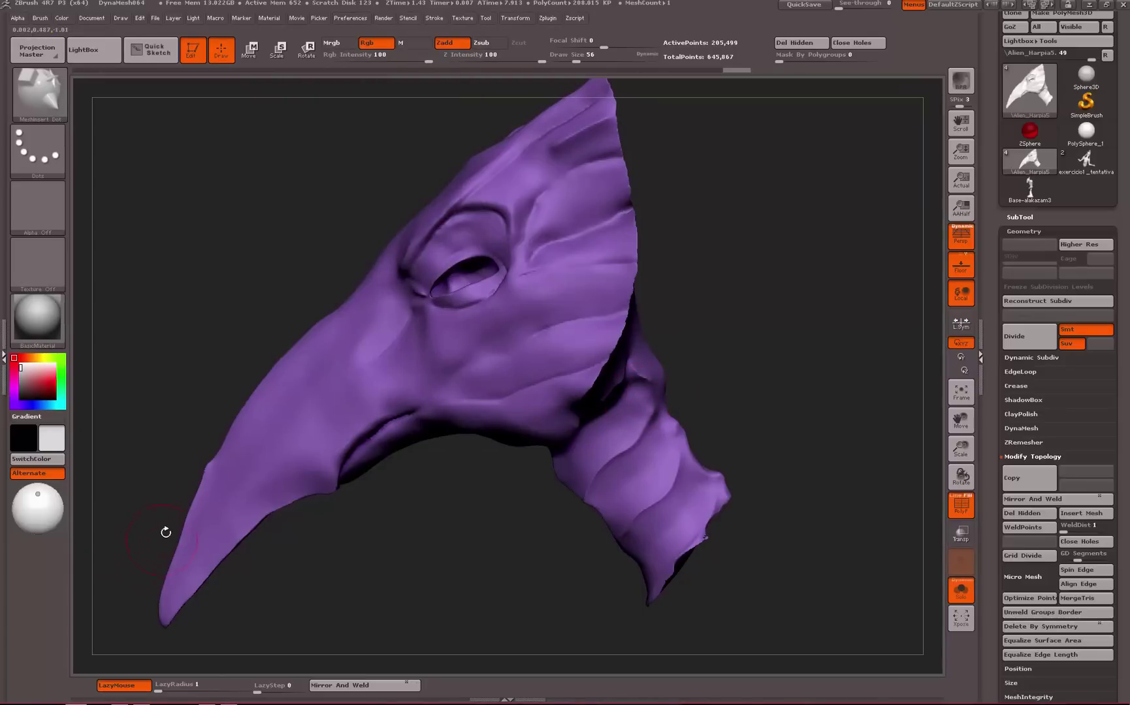
Switch LazyMouse off and on again, and view the Lazy Mouse settings among the stroke options
left_click(120, 689)
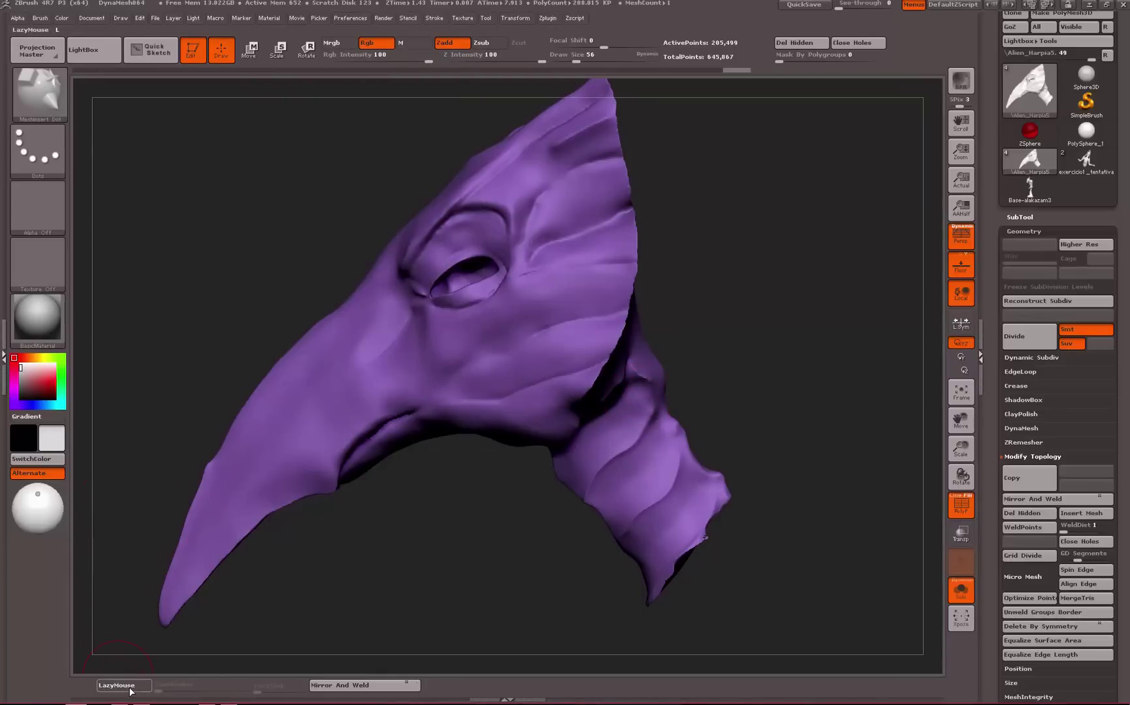
left_click(130, 689)
left_click(434, 18)
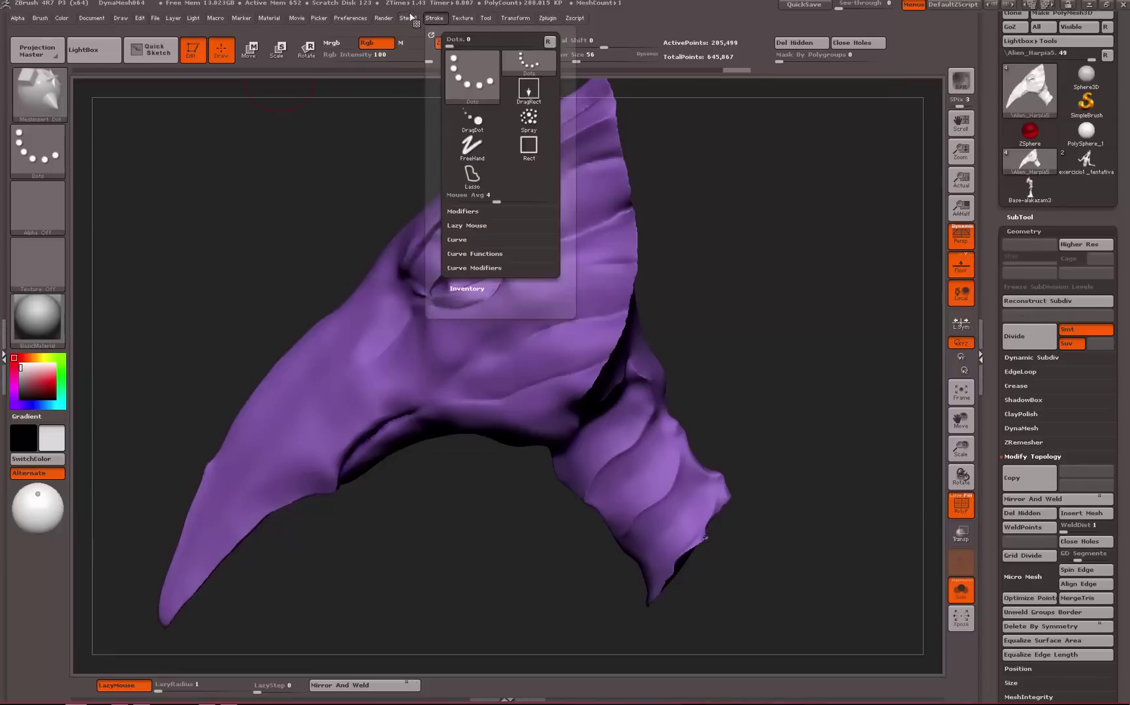
left_click(473, 226)
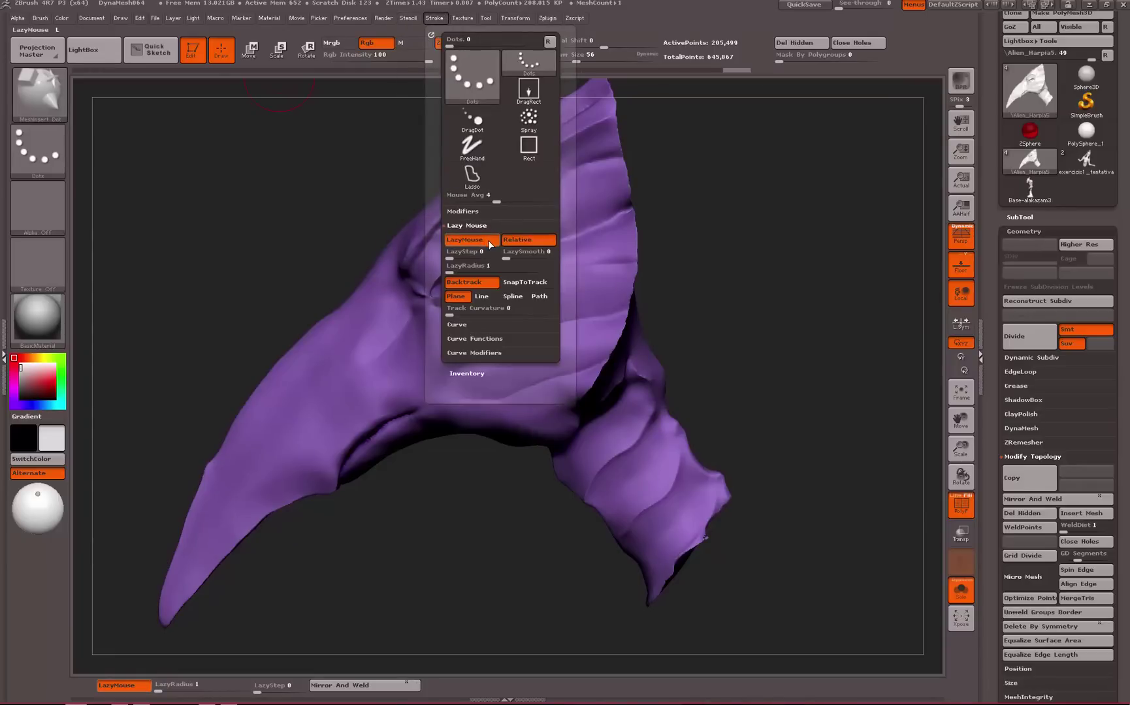
left_click(476, 225)
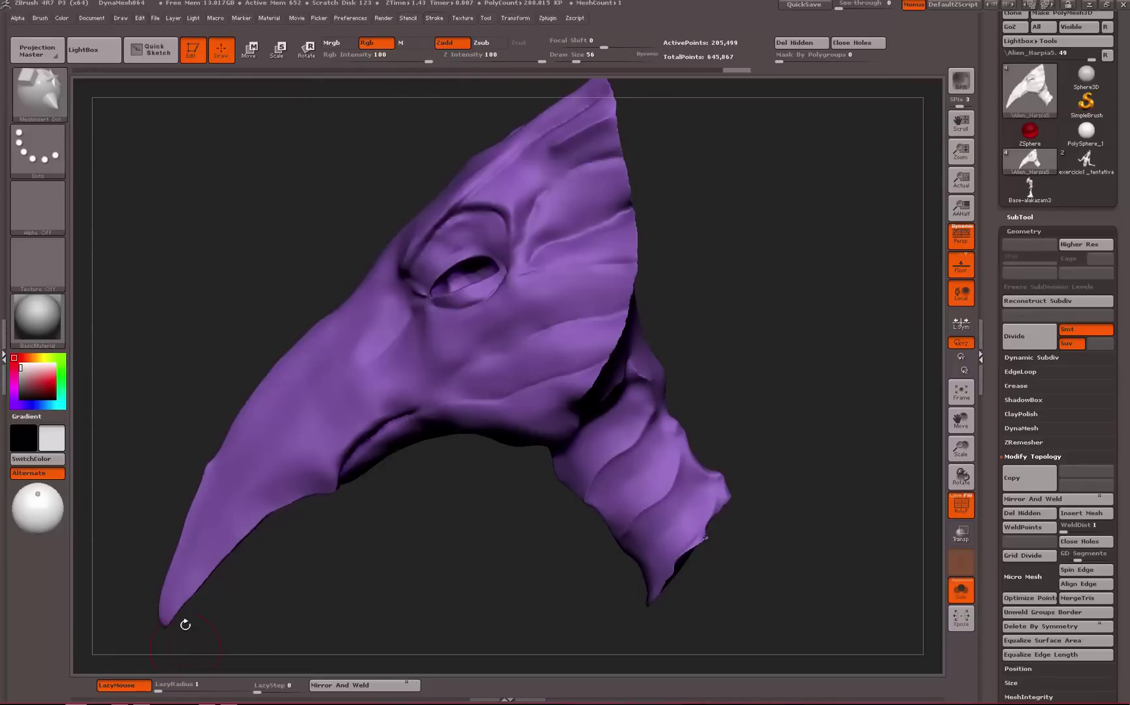
Test the Dam_Standard brush at draw size 54 with creases on the cheek and beak, and undo them
key("b")
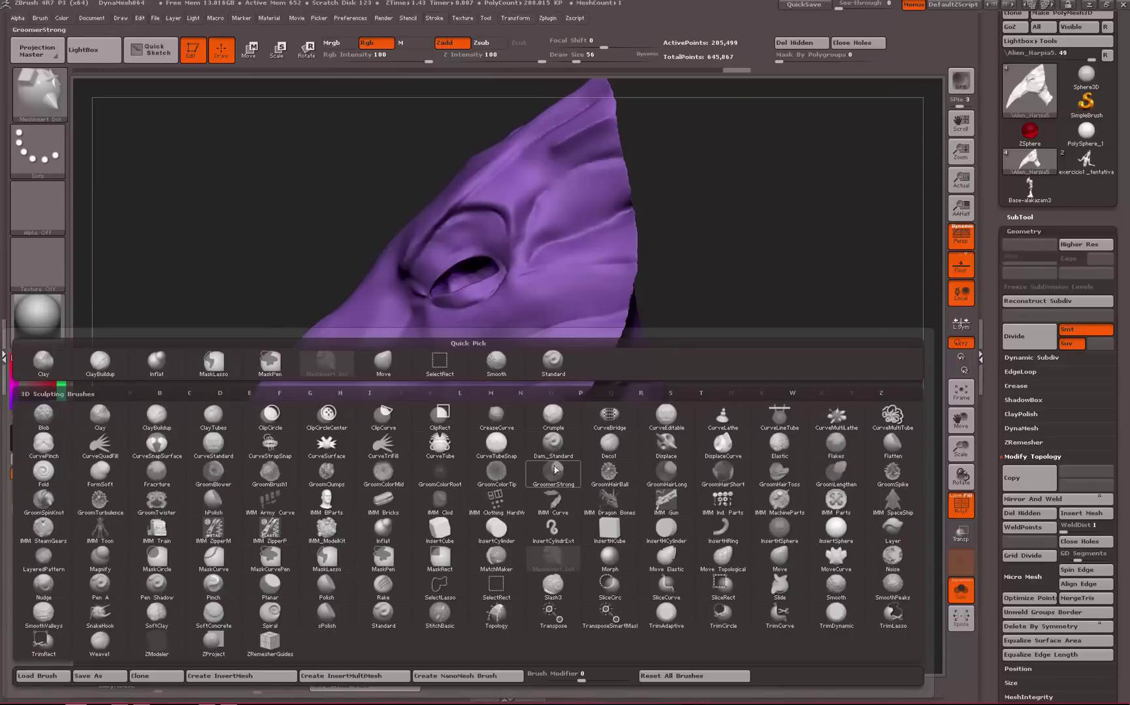
left_click(555, 451)
left_click_drag(236, 291, 248, 320, "alt")
key("space")
left_click_drag(532, 344, 528, 343)
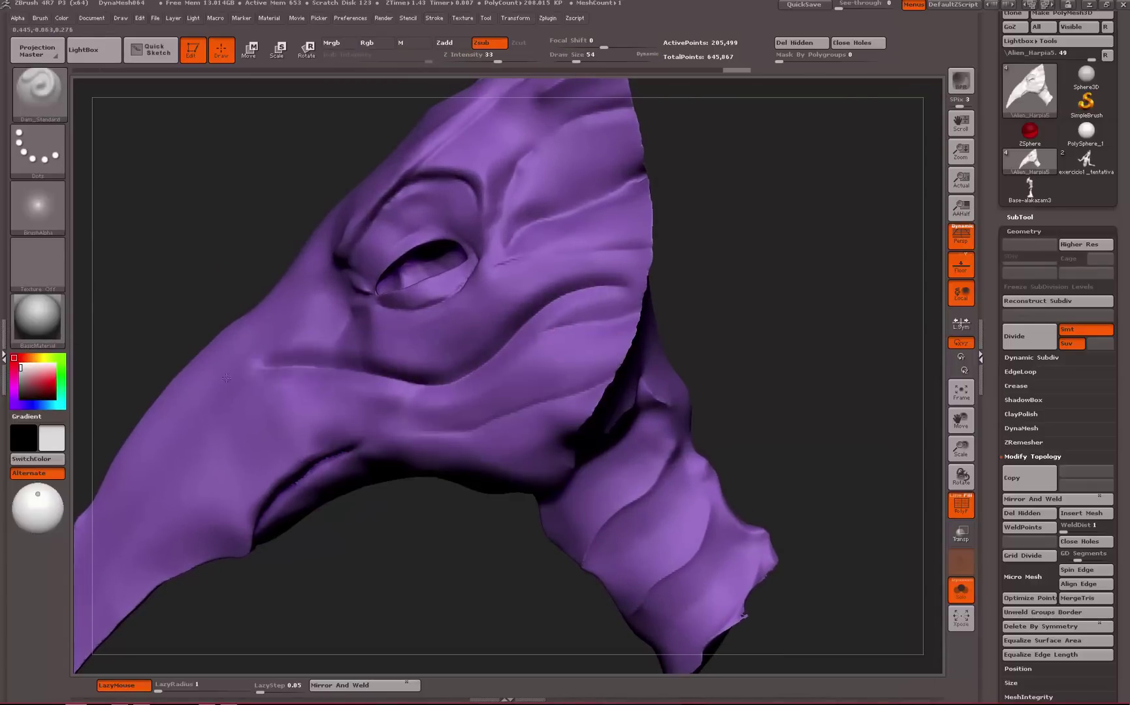
mouse_move(226, 378)
left_mouse_down()
mouse_move(141, 487)
mouse_move(186, 503)
mouse_move(396, 396)
left_mouse_up()
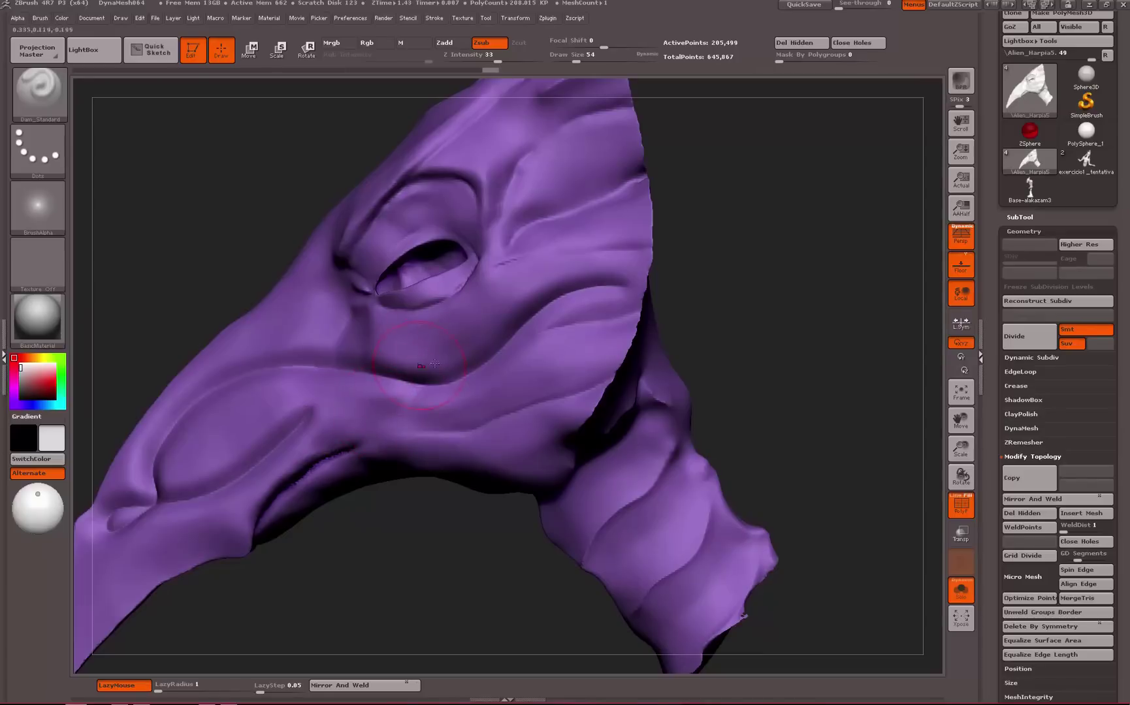
key("ctrl+z")
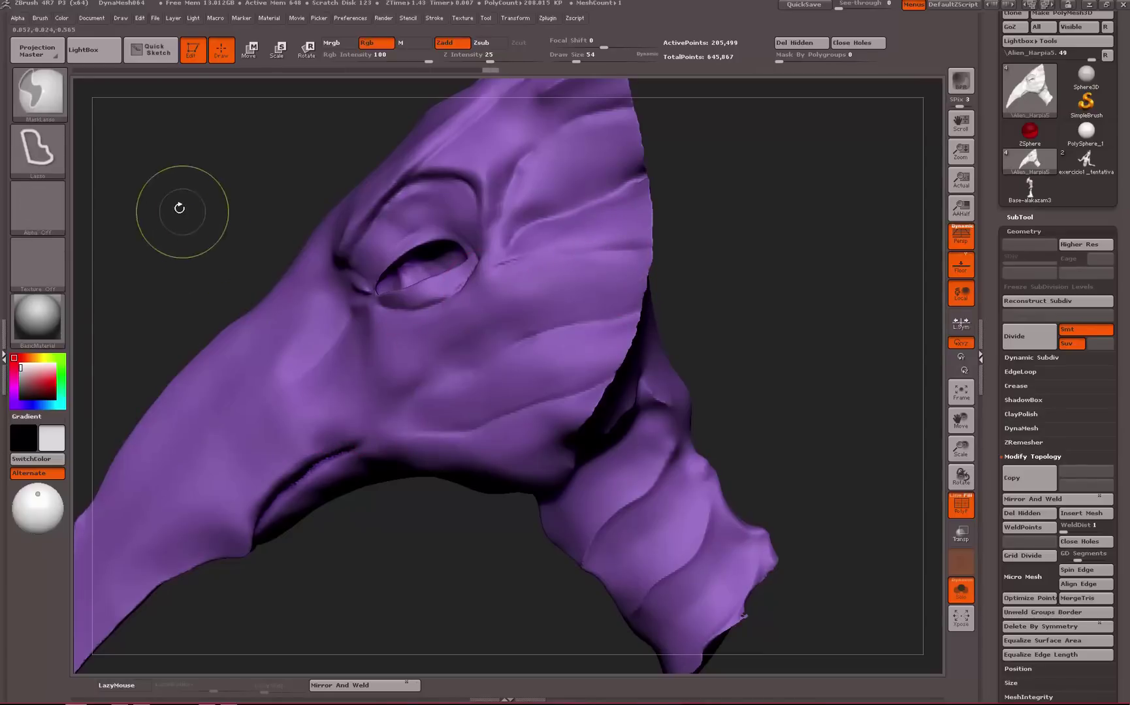
Test the Dam_Standard brush at draw size 33 with creases from the beak across the cheek, and undo them
left_click_drag(180, 208, 247, 175, "alt")
key("space")
left_click_drag(333, 396, 319, 398)
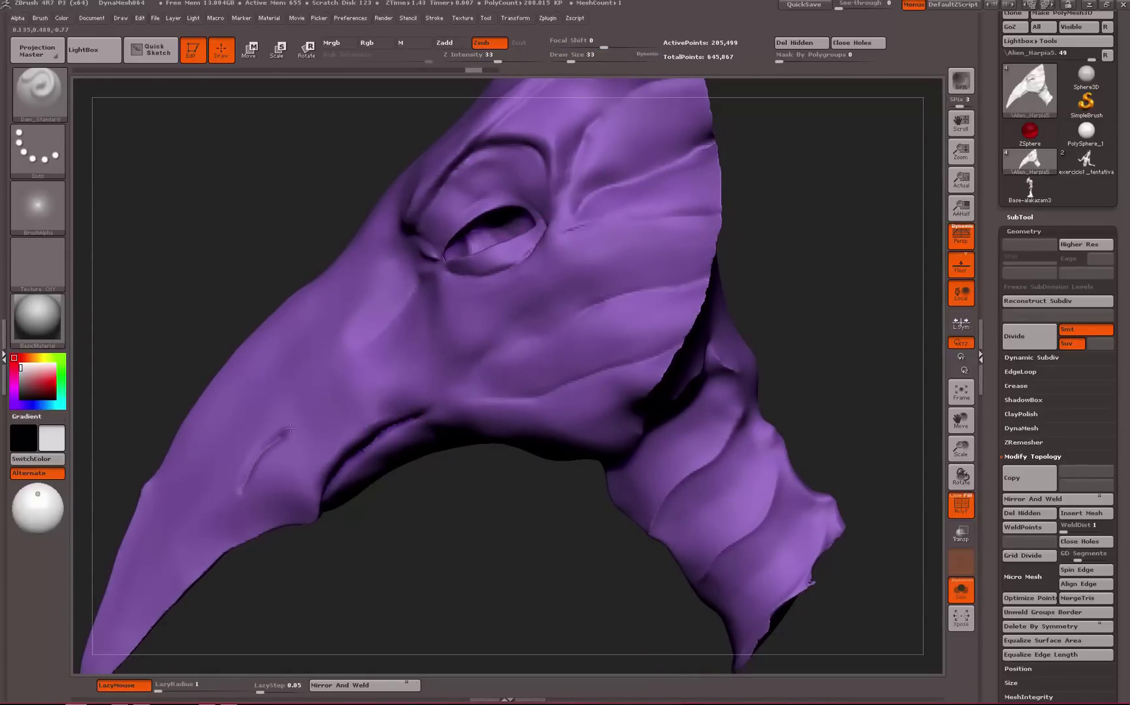
mouse_move(290, 429)
left_mouse_down()
mouse_move(329, 412)
mouse_move(504, 409)
mouse_move(612, 376)
mouse_move(694, 320)
left_mouse_up()
key("ctrl+z")
key("ctrl+shift+z")
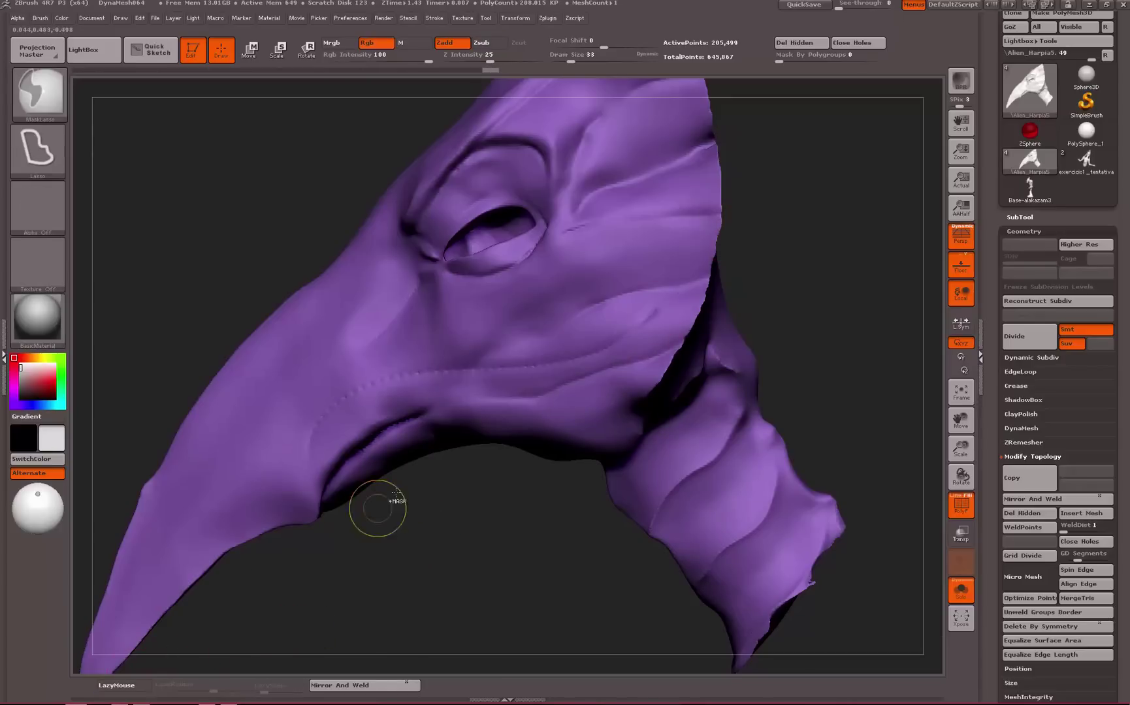
Test LazyMouse at a LazyRadius of 65 with a long crease from the beak to the back of the cheek, and undo it
left_click(116, 685)
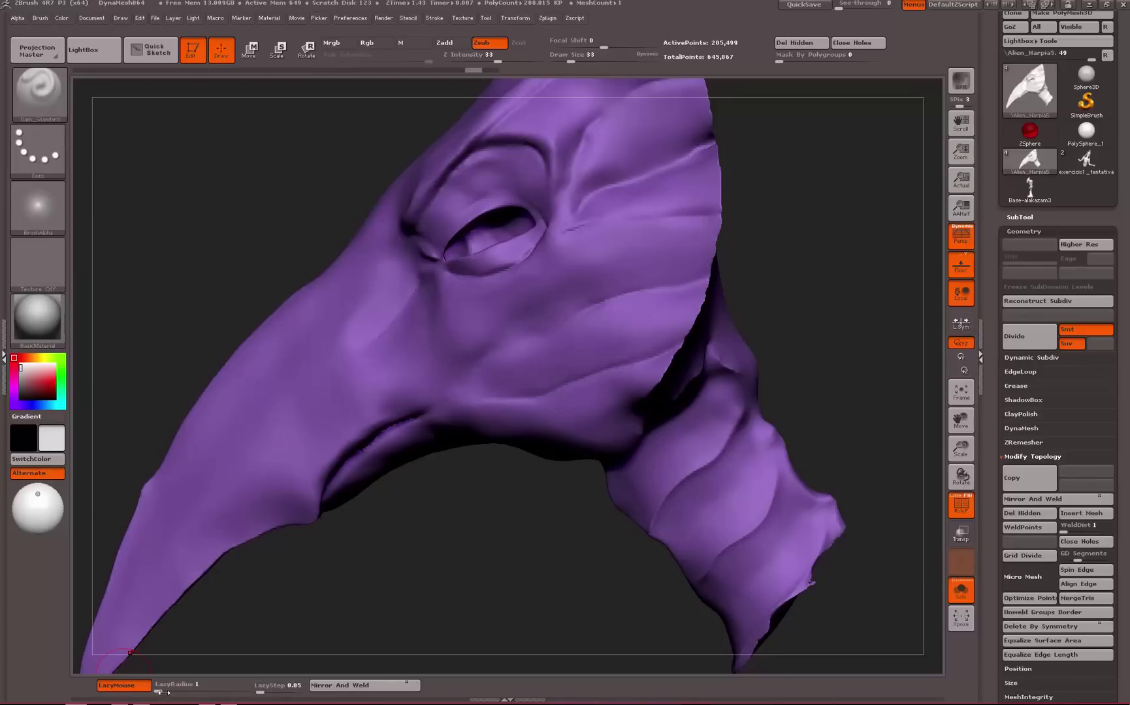
left_click_drag(162, 692, 241, 690)
mouse_move(222, 520)
left_mouse_down()
mouse_move(281, 477)
mouse_move(291, 429)
left_mouse_up()
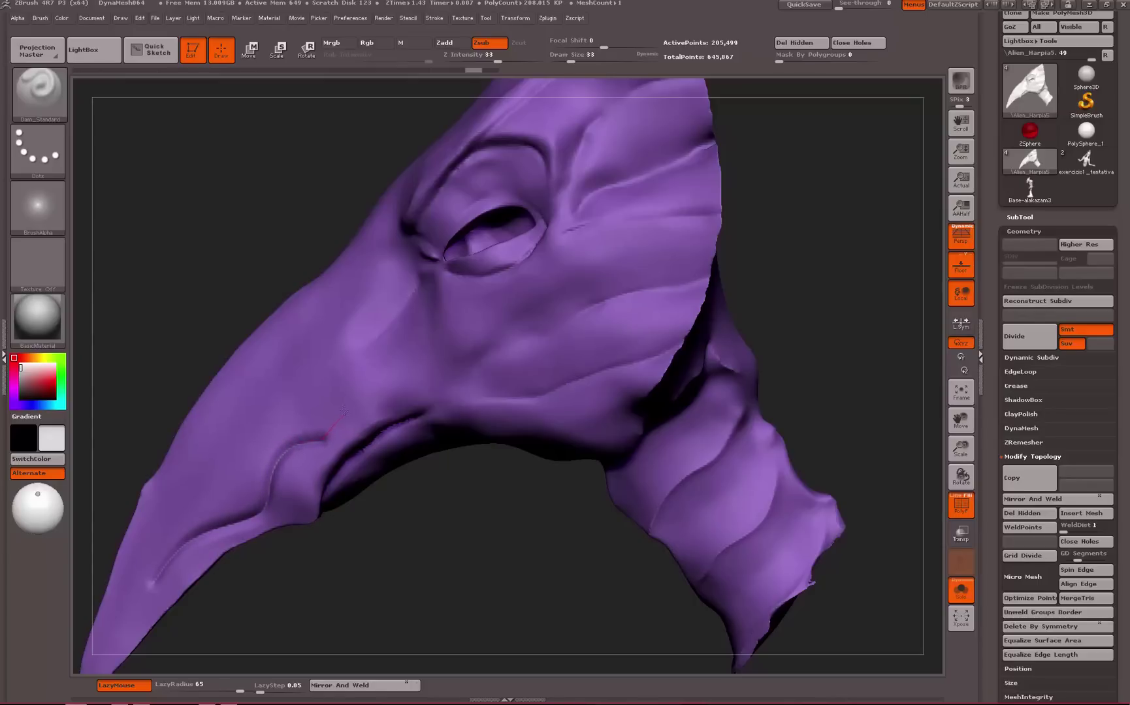
mouse_move(379, 393)
left_mouse_down()
mouse_move(424, 382)
mouse_move(517, 415)
left_mouse_up()
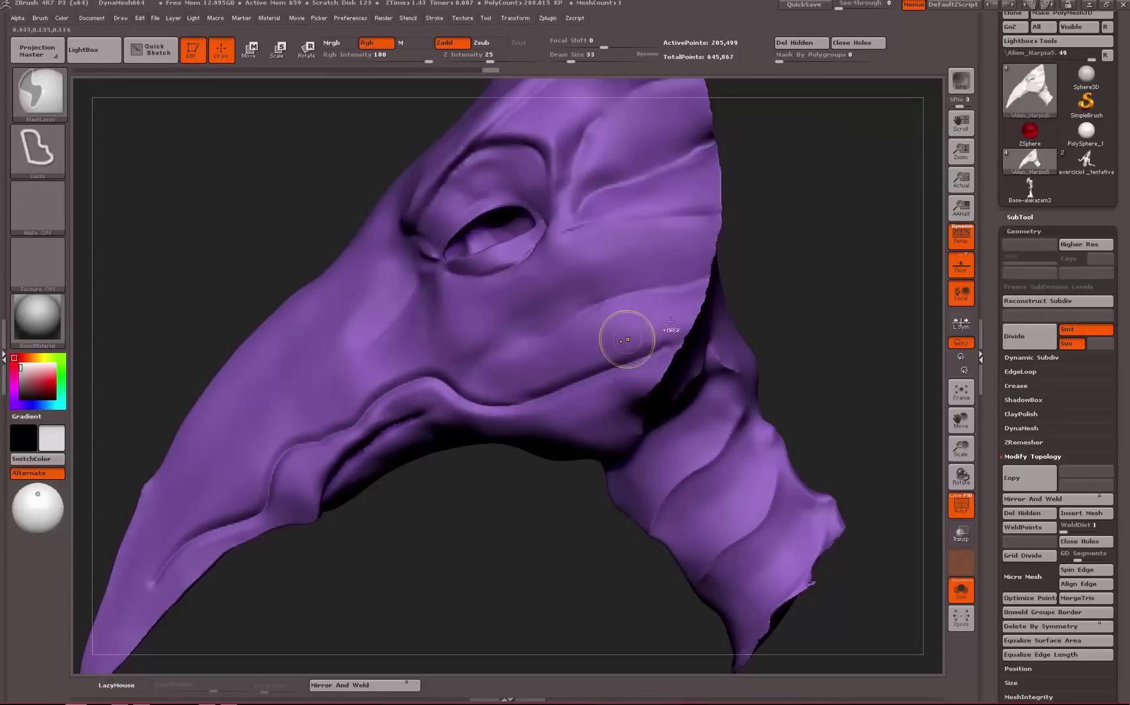
key("ctrl+z")
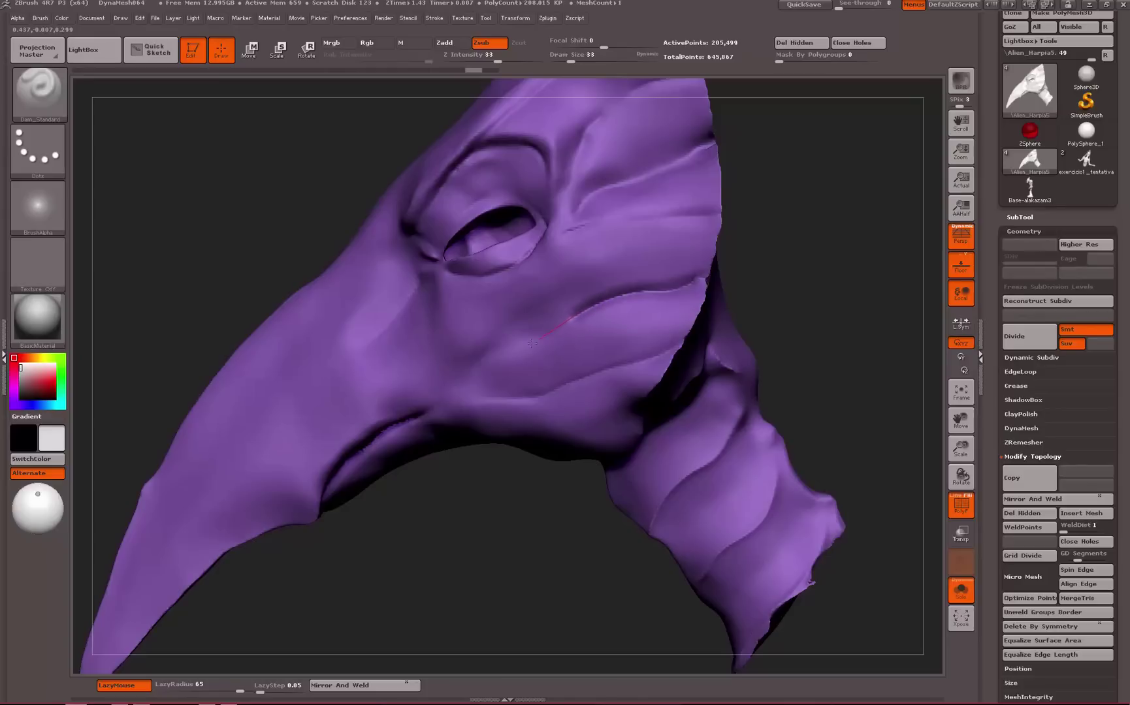
Carve further trial creases on the cheek below the eye and on the beak, and undo them
left_click_drag(532, 343, 461, 345)
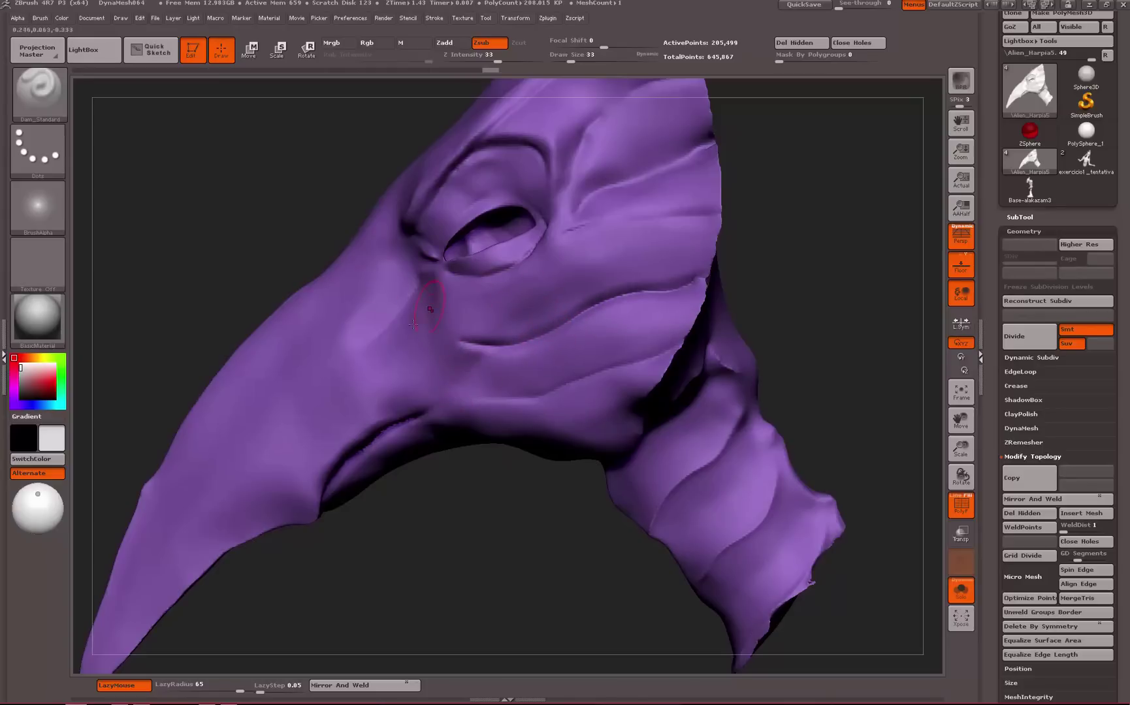
key("ctrl+z")
mouse_move(214, 478)
left_mouse_down()
mouse_move(297, 399)
mouse_move(330, 433)
left_mouse_up()
key("ctrl+z")
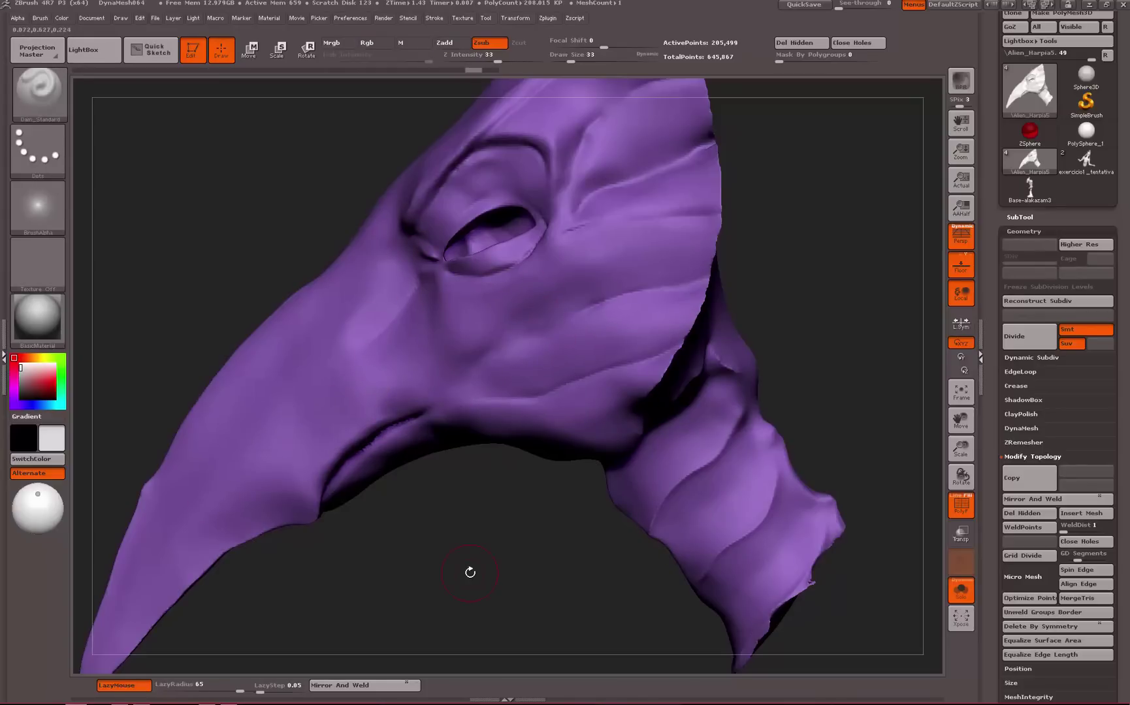
Lower the LazyRadius and test it with a short crease on the beak near the mouth, undoing the stroke
left_click_drag(173, 685, 187, 685)
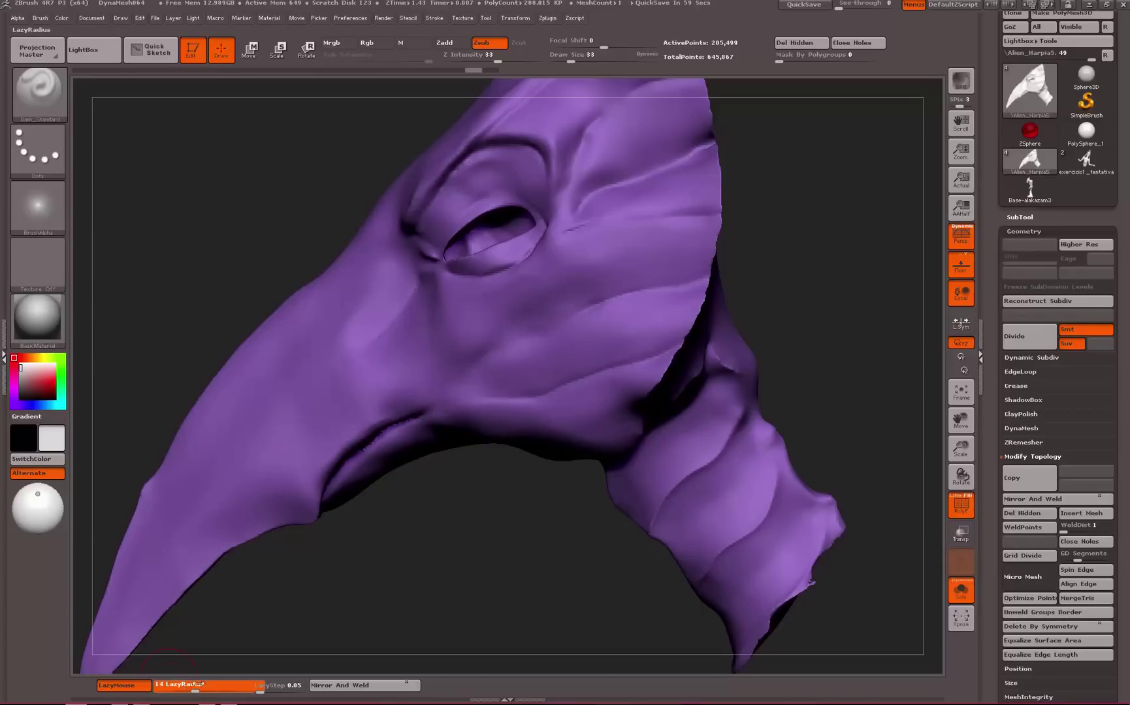
mouse_move(210, 516)
left_mouse_down()
mouse_move(271, 475)
mouse_move(290, 402)
left_mouse_up()
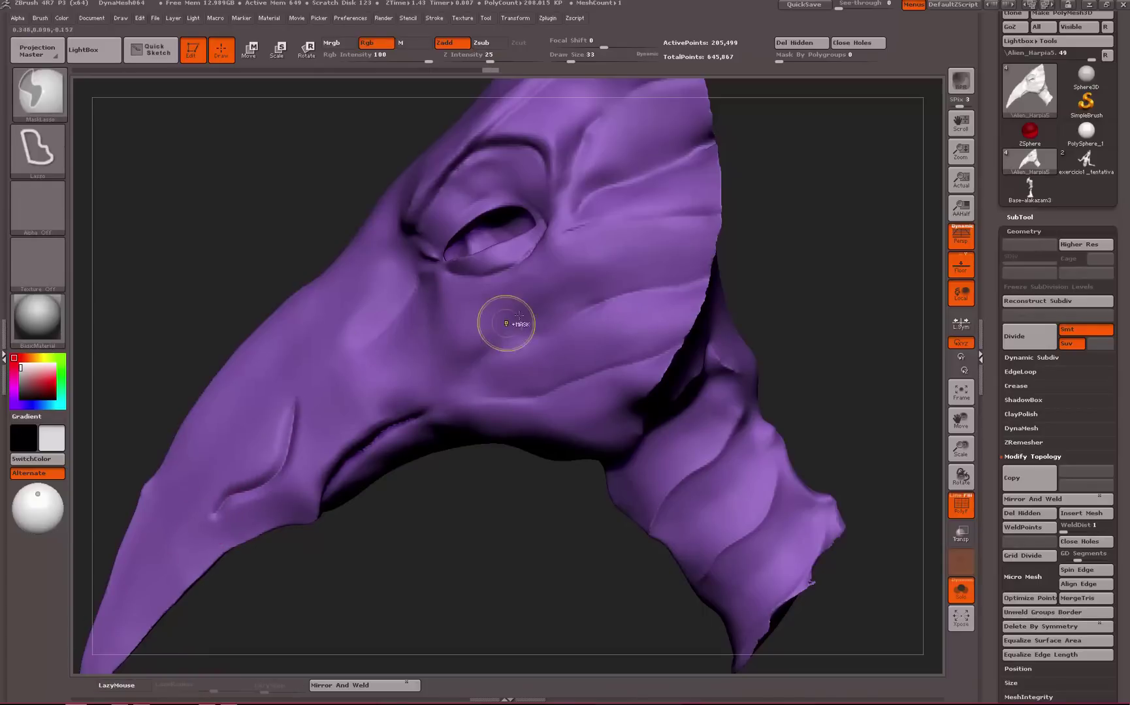
key("ctrl+z")
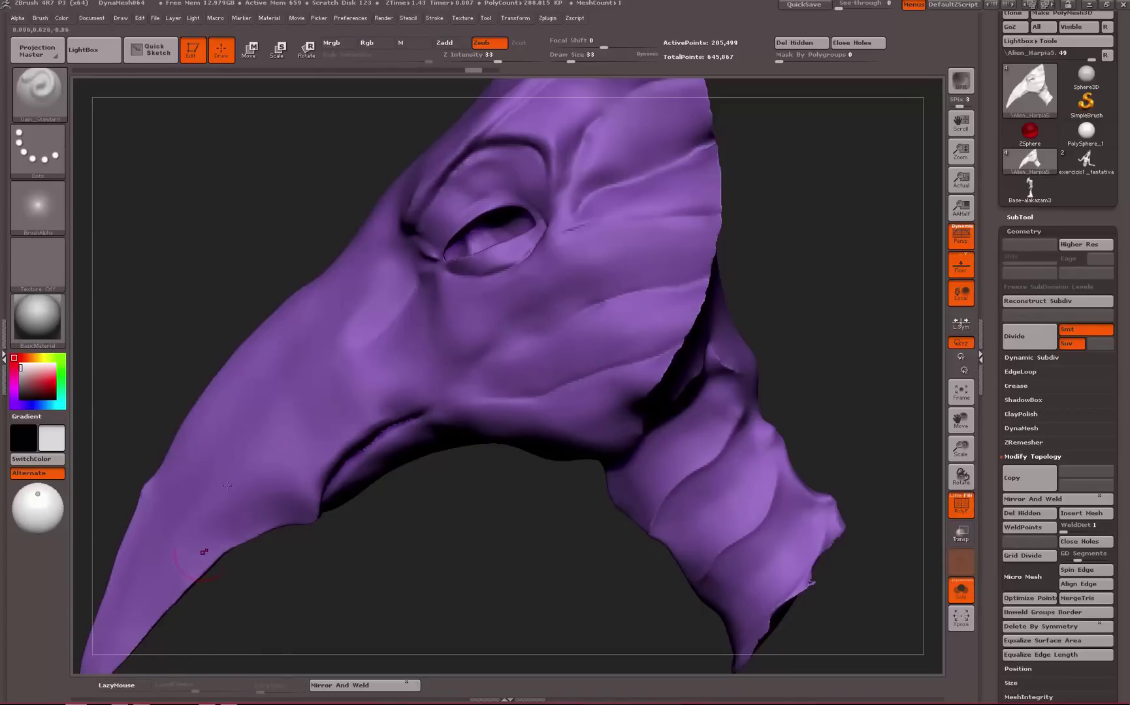
With LazyMouse off, carve the end of the middle cheek crease deeper near the head's back edge
left_click_drag(202, 247, 183, 274, "alt")
left_click_drag(231, 330, 231, 431, "alt")
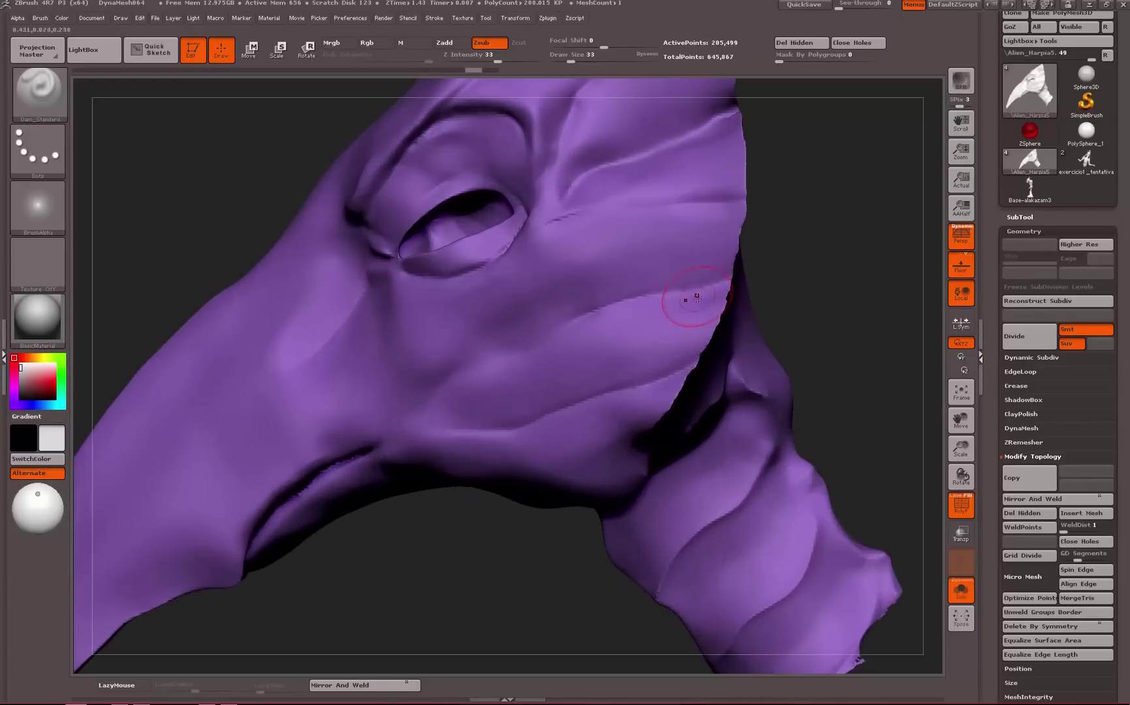
left_click_drag(710, 270, 685, 291)
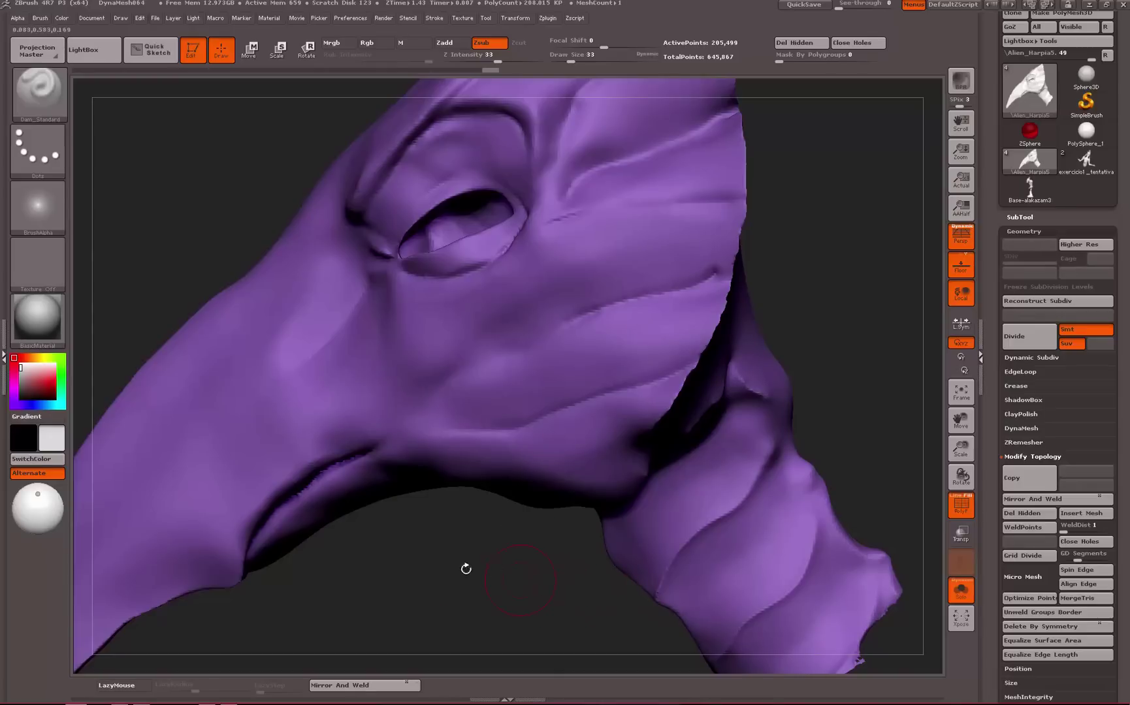
left_click_drag(717, 269, 687, 282)
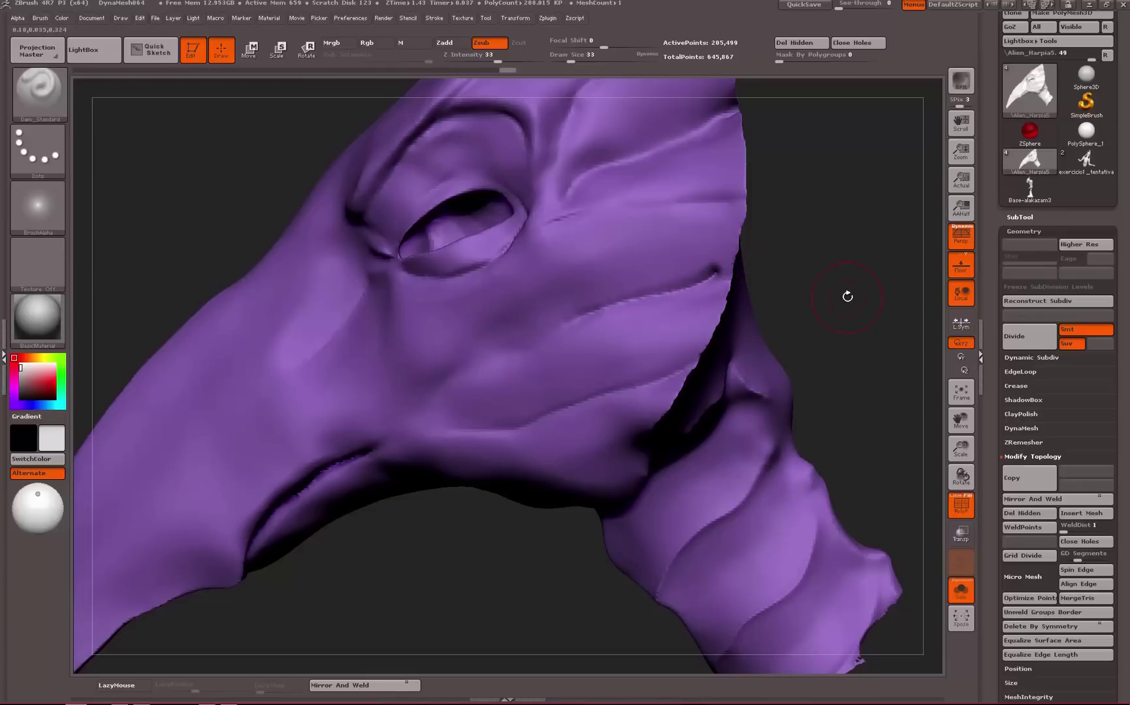
Replay the last Dam_Standard stroke several times to deepen the middle cheek crease, and undo the repeats
key("ctrl+shift+z")
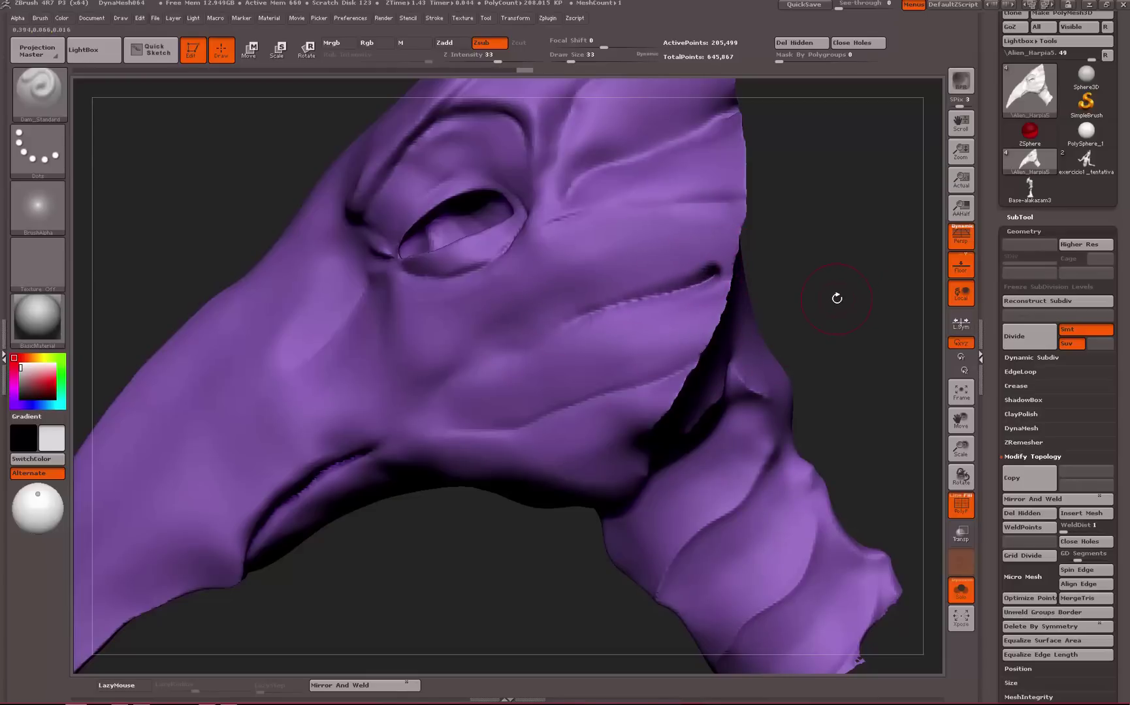
key("ctrl+shift+z")
key("ctrl+shift+z")
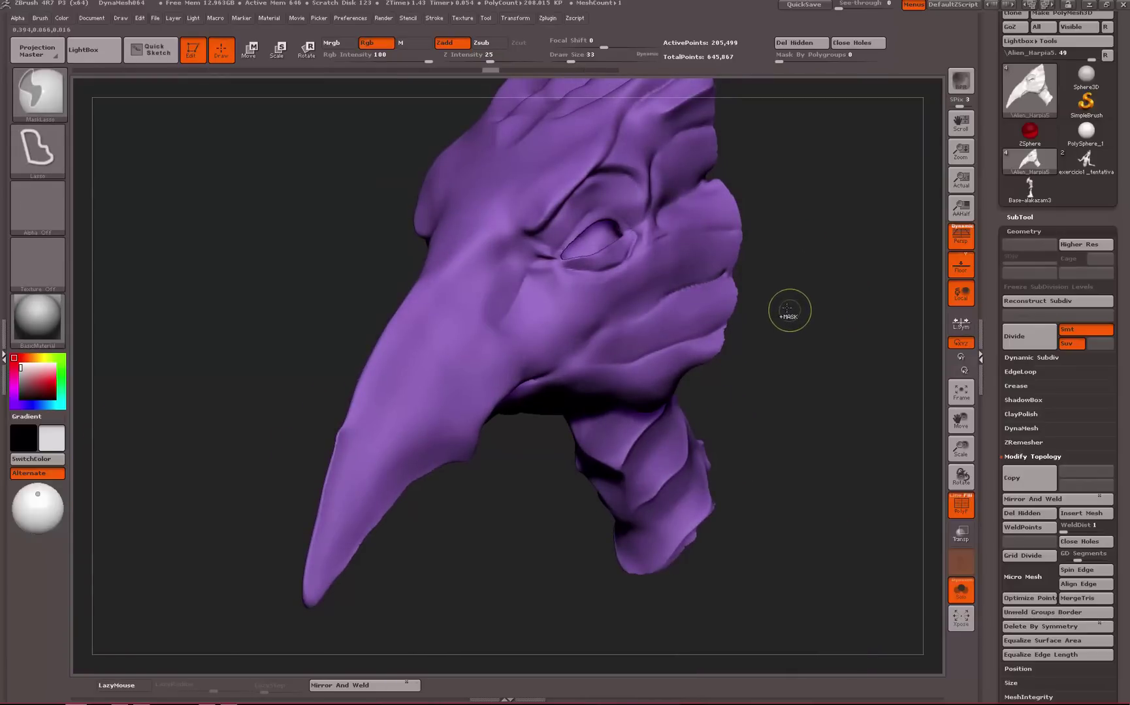
key("ctrl+z")
key("ctrl+shift+z")
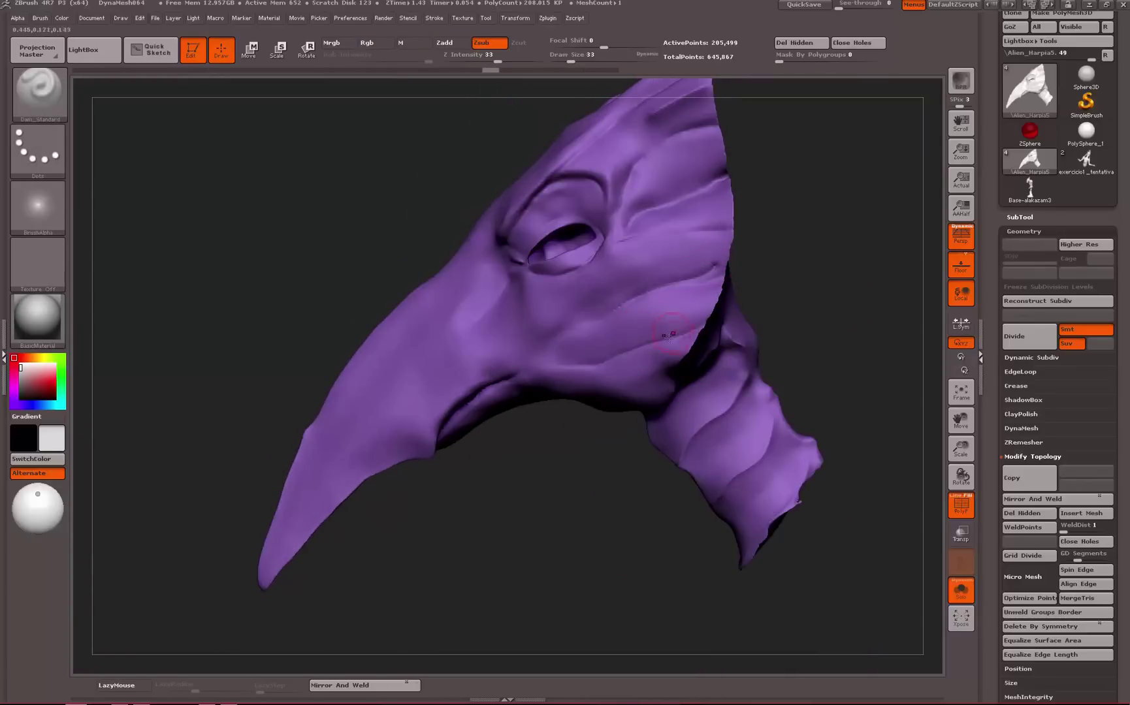
Build the middle cheek crease up again with repeated replays of the stroke, and undo them
key("ctrl+shift+z")
key("ctrl+shift+z")
key("ctrl+shift+z")
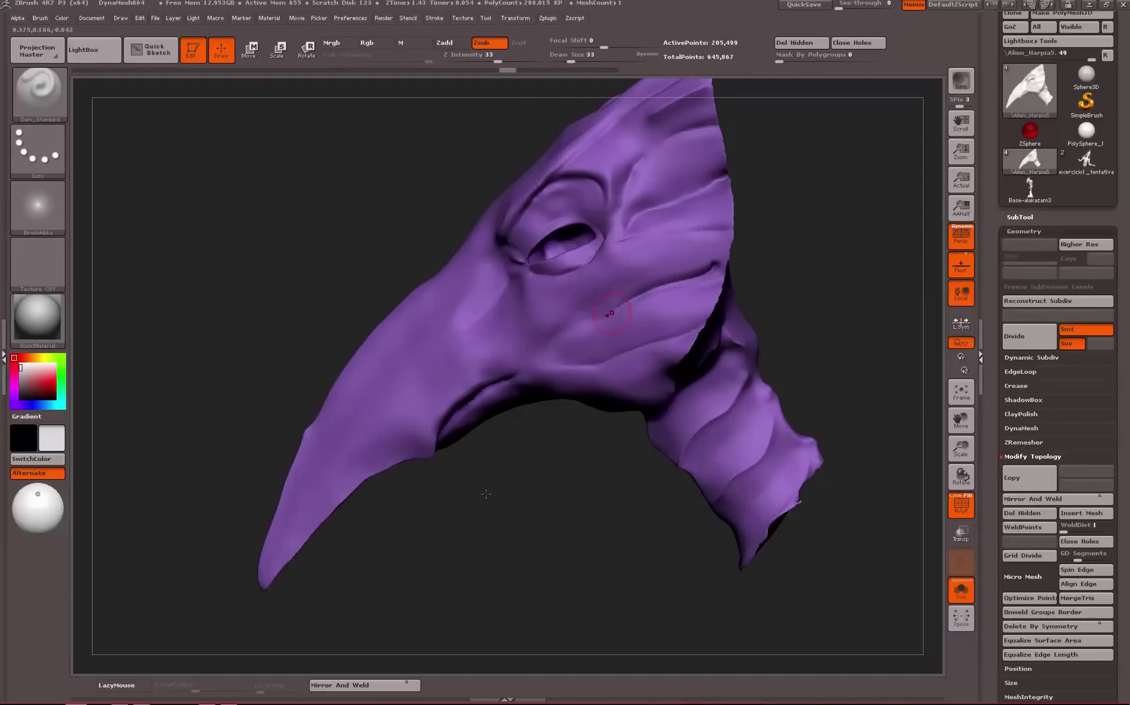
key("ctrl+z")
key("ctrl+z")
key("ctrl+z")
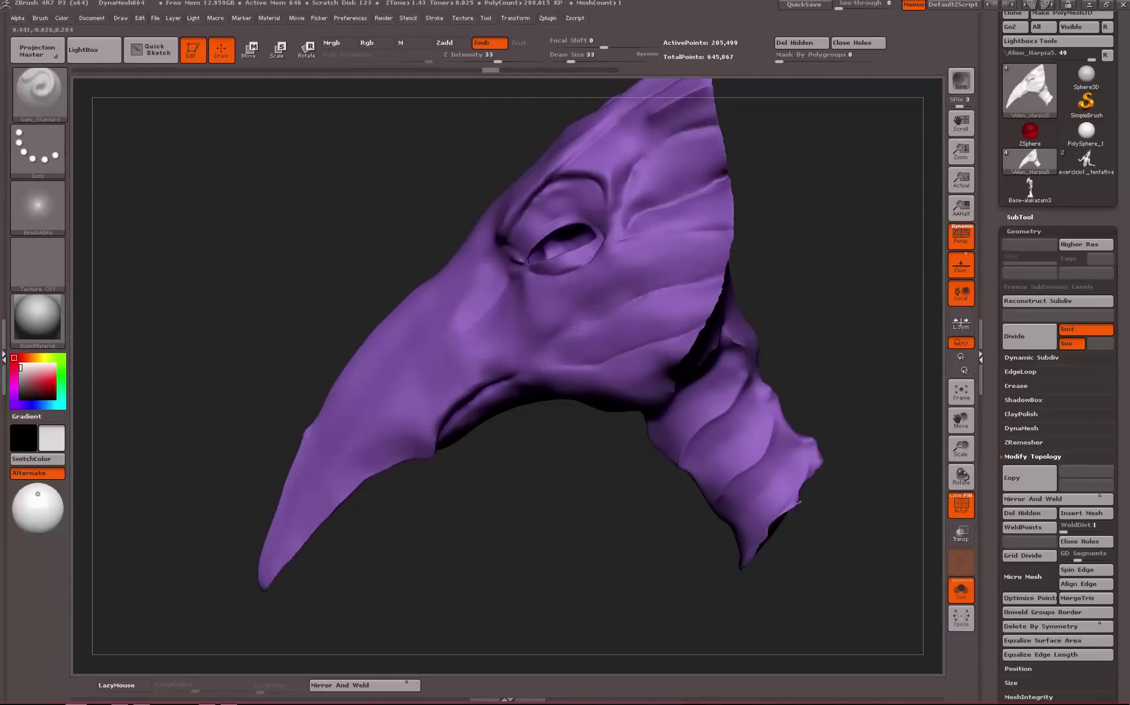
key("ctrl+z")
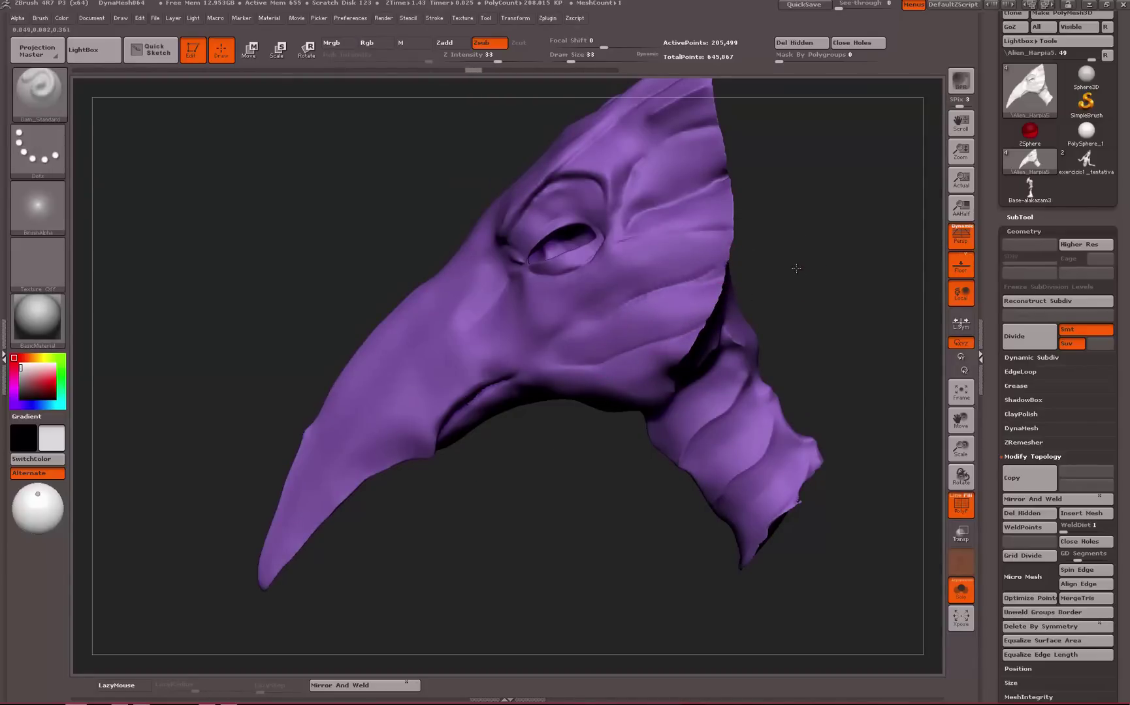
Try replaying the last stroke from other viewing angles on both sides of the head, and undo the replays
key("ctrl+shift+z")
left_click_drag(797, 269, 764, 308)
left_click_drag(915, 392, 779, 312)
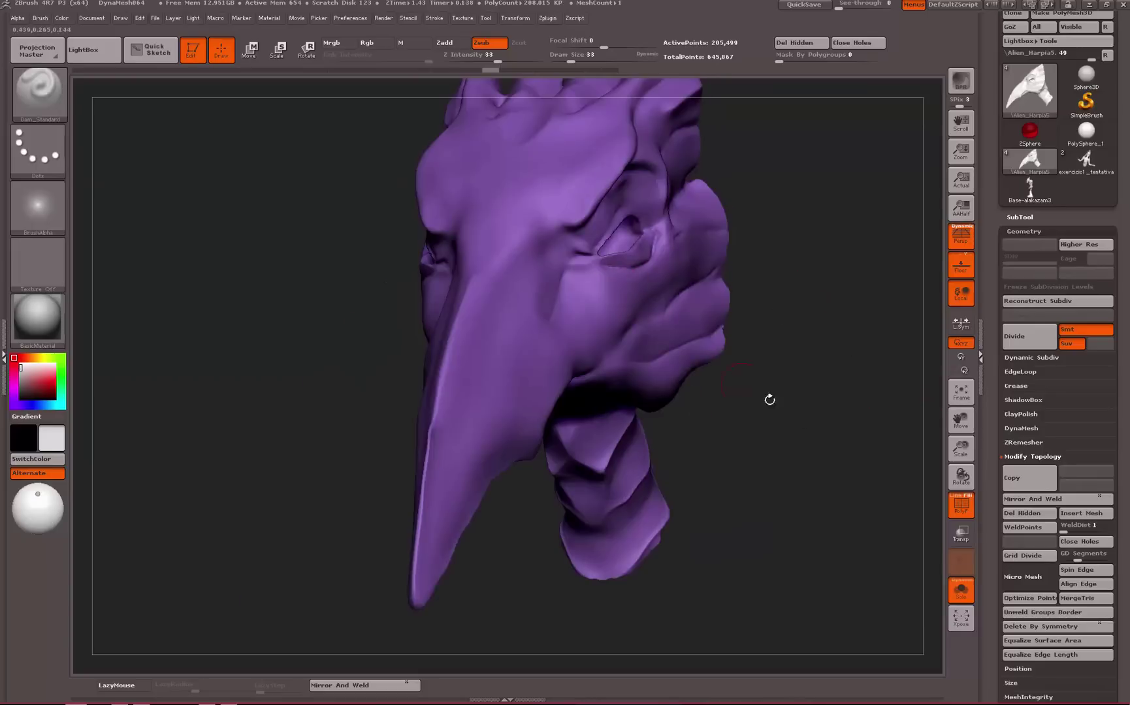
left_click_drag(758, 425, 878, 416)
key("ctrl+shift+z")
key("ctrl+shift+z")
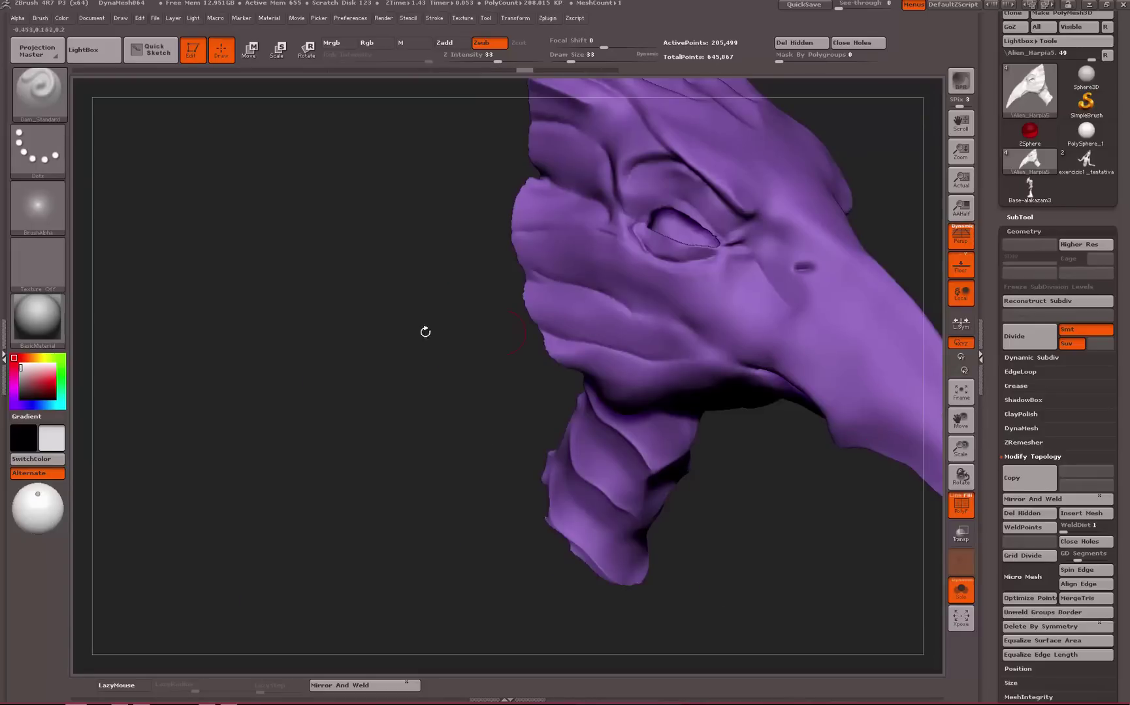
left_click_drag(426, 332, 236, 333)
key("ctrl+shift+z")
key("ctrl+shift+z")
left_click_drag(275, 290, 224, 296)
mouse_move(333, 301)
left_mouse_down("alt")
mouse_move(208, 303)
mouse_move(383, 273)
left_mouse_up("alt")
mouse_move(494, 277)
left_mouse_down("shift")
mouse_move(528, 283)
mouse_move(378, 239)
left_mouse_up("shift")
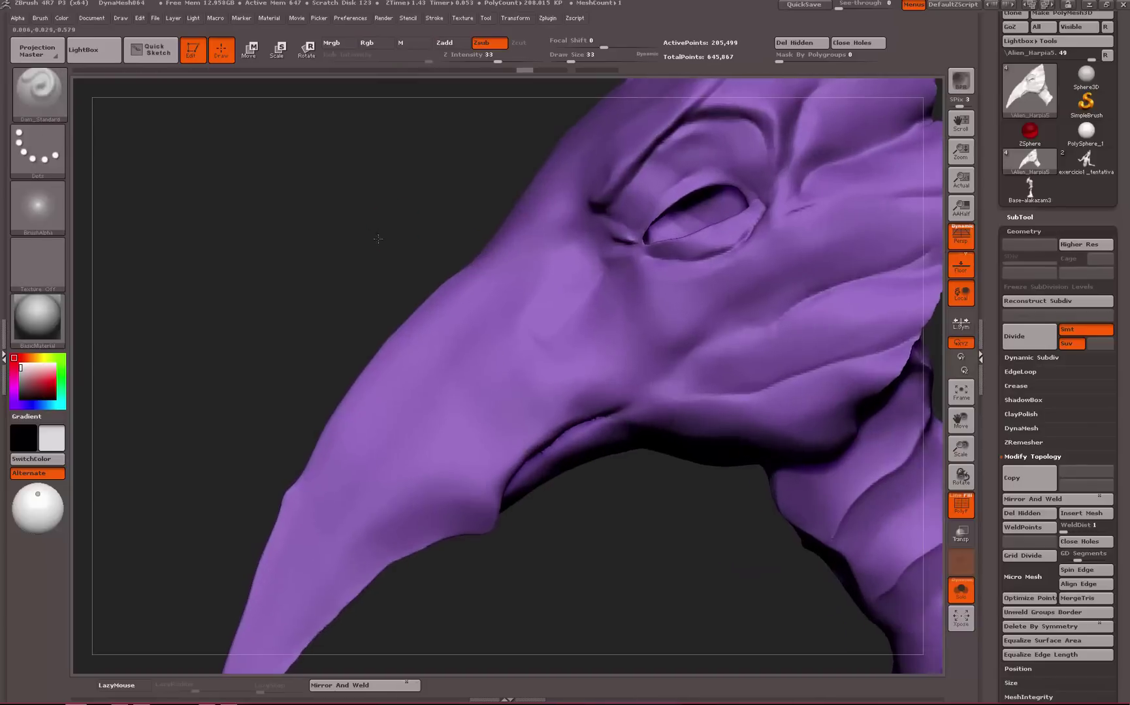
key("ctrl+z")
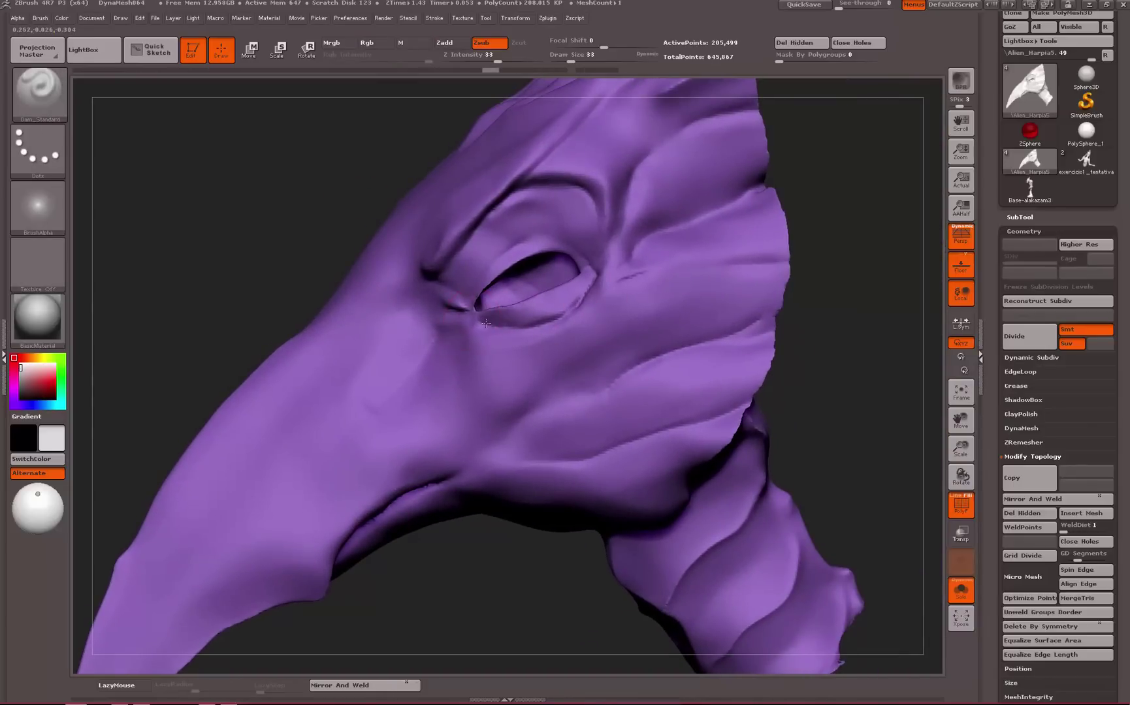
Carve trial creases along the lower eyelid and across the cheek below it, and undo them
key("ctrl+shift+z")
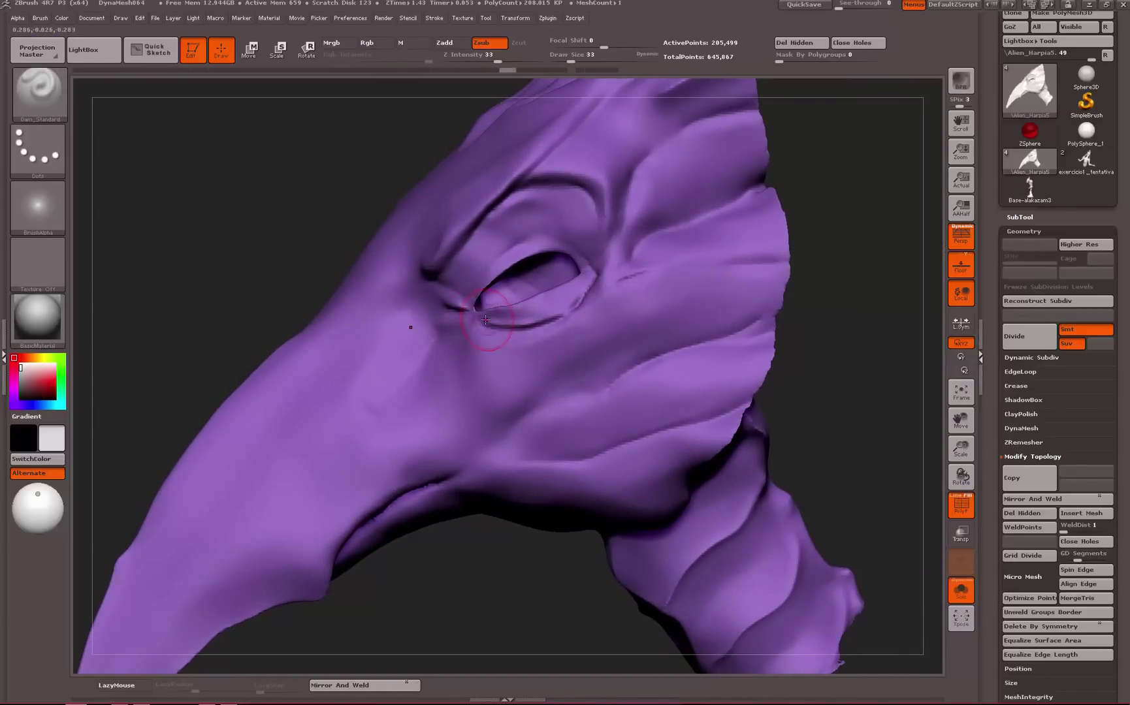
key("ctrl+z")
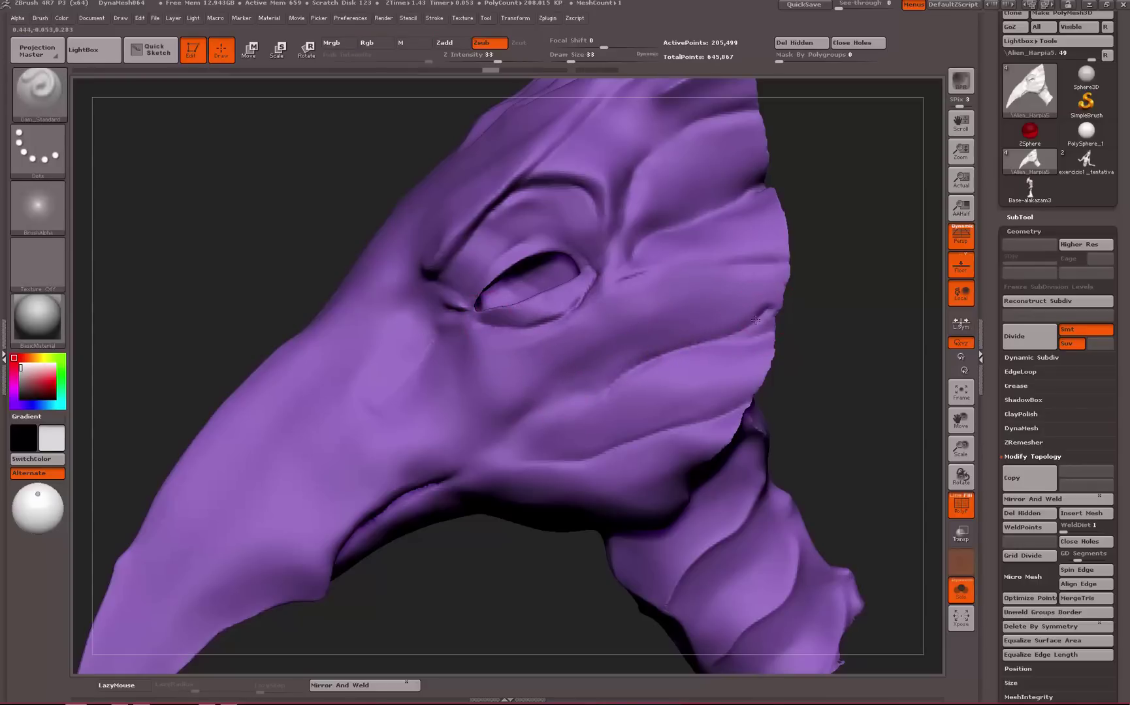
left_click_drag(690, 343, 567, 408)
key("ctrl+z")
Set the brush's Z Intensity to 24 and Draw Size to 20, and test it with short strokes on the cheek
left_click(489, 57)
key("space")
left_click_drag(671, 338, 660, 339)
key("space")
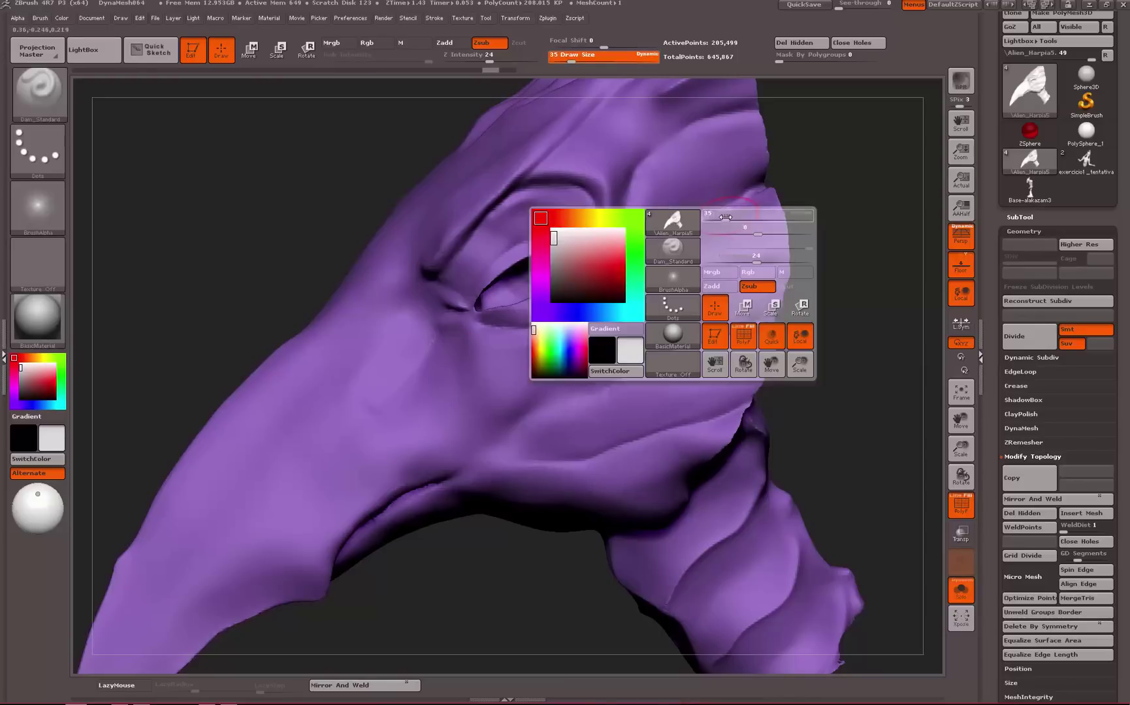
left_click_drag(732, 212, 723, 211)
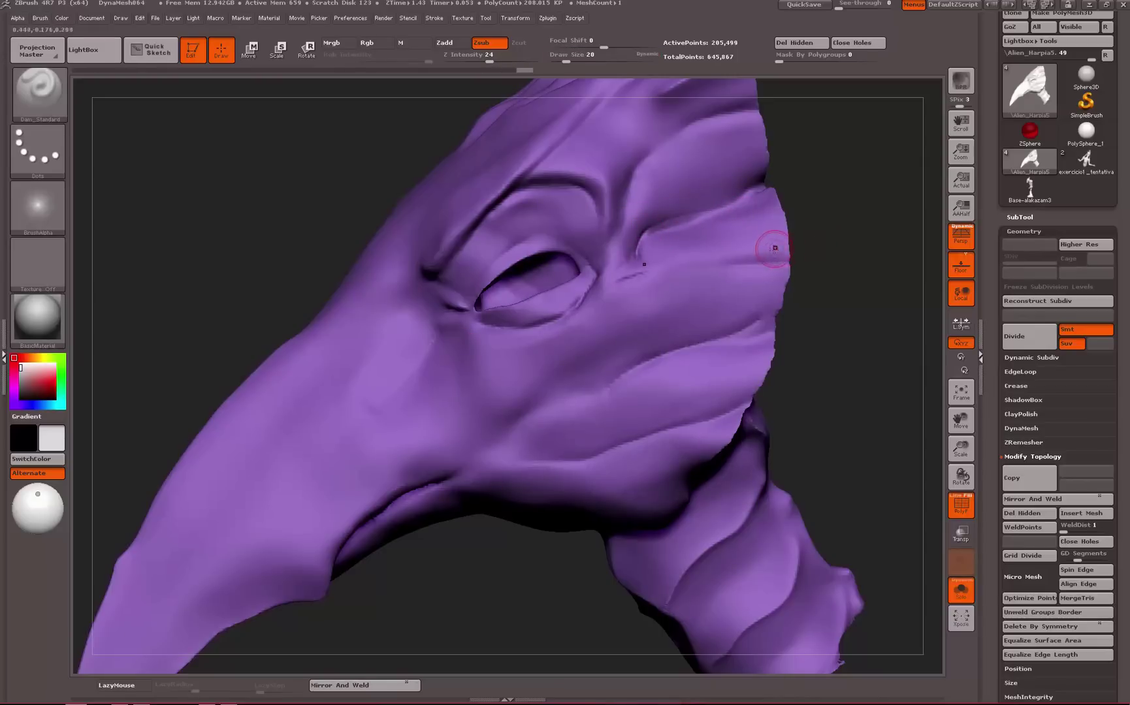
left_click_drag(653, 255, 686, 255, "shift")
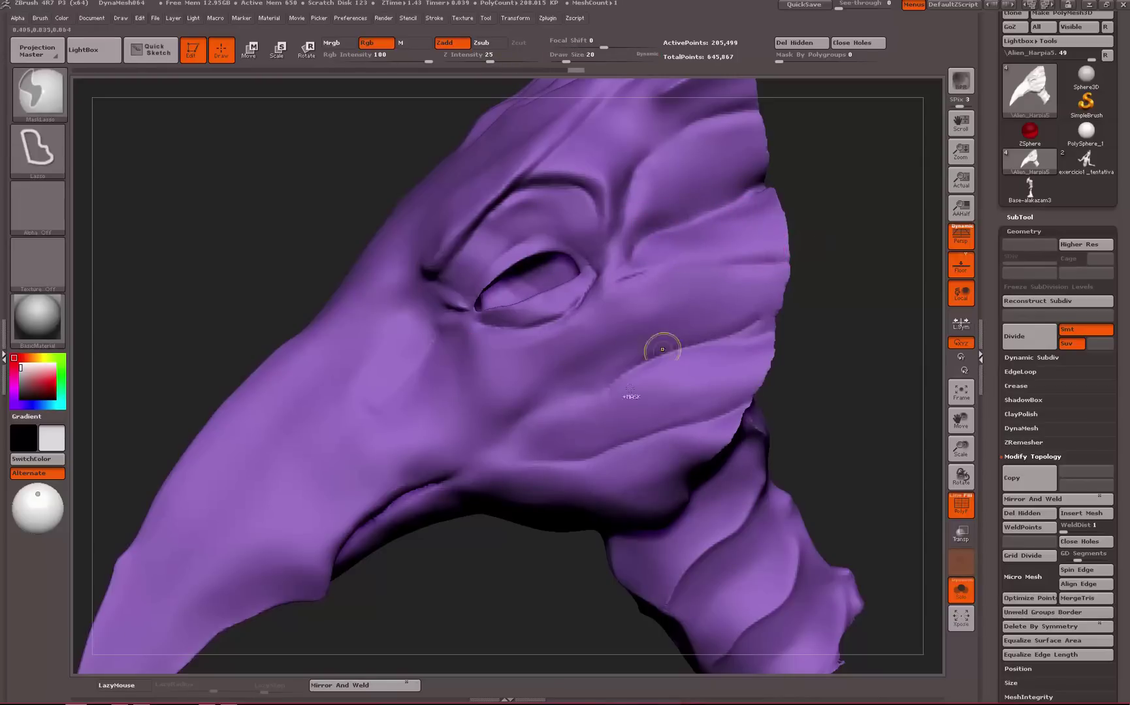
left_click_drag(713, 371, 737, 351, "shift")
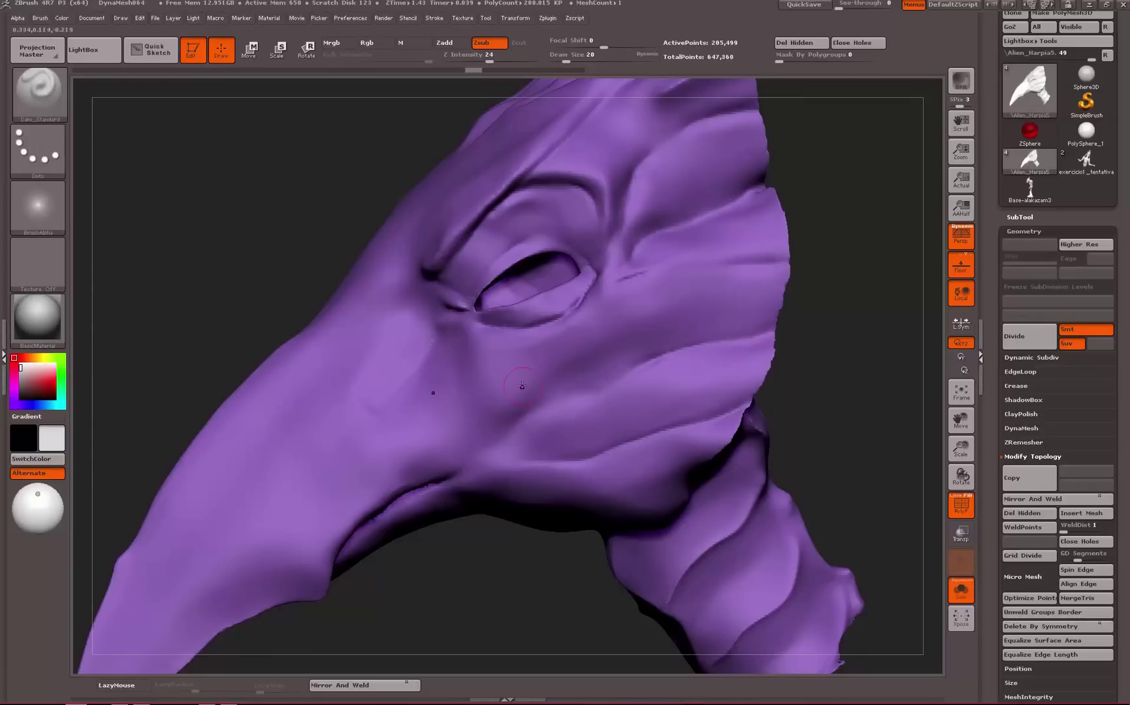
Carve a long groove ending in a curl on the cheek behind the eye, and replay it on the beak
left_click_drag(749, 288, 617, 341)
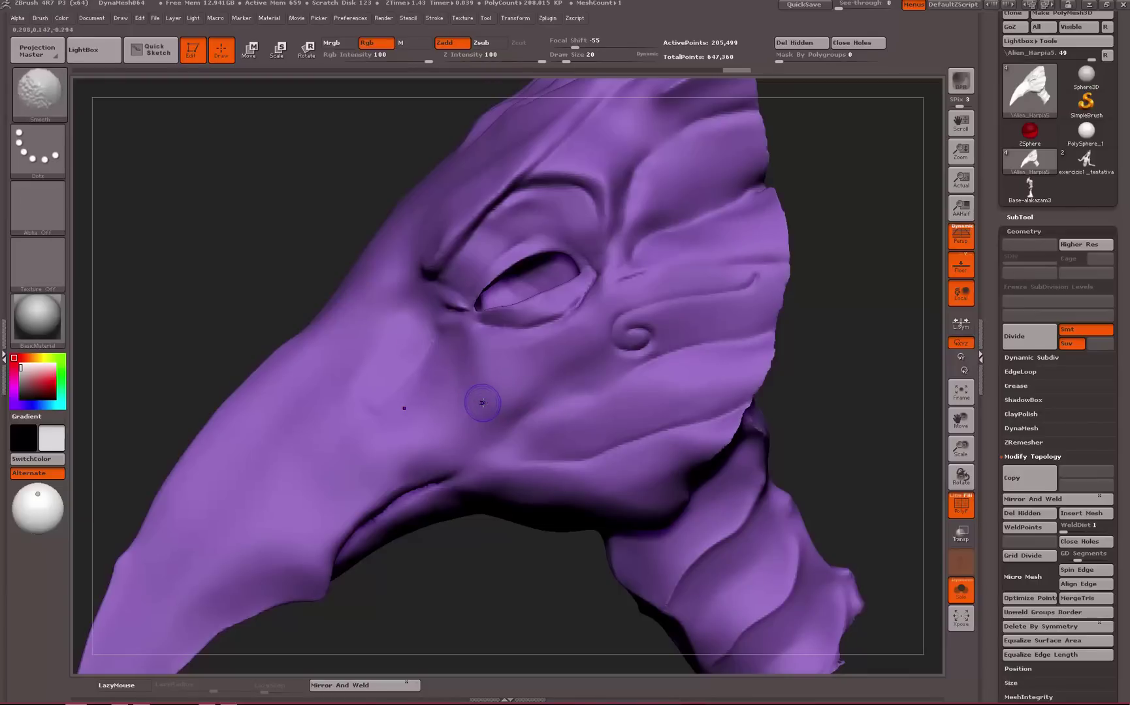
key("ctrl+shift+z")
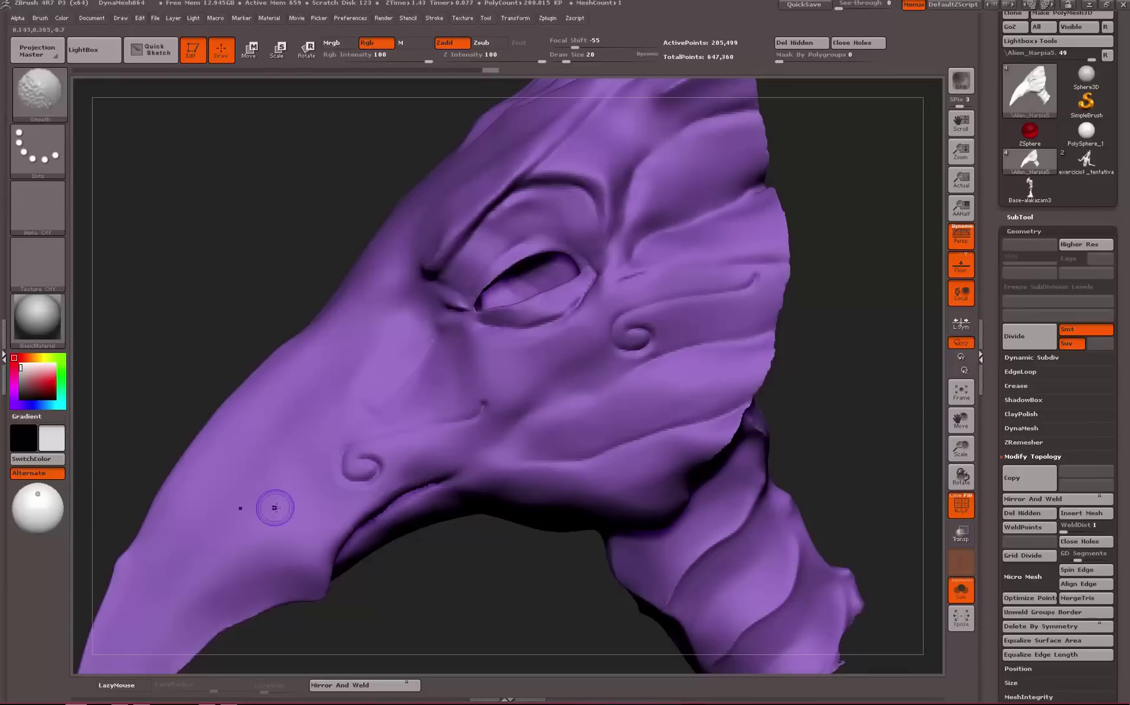
key("ctrl+shift+z")
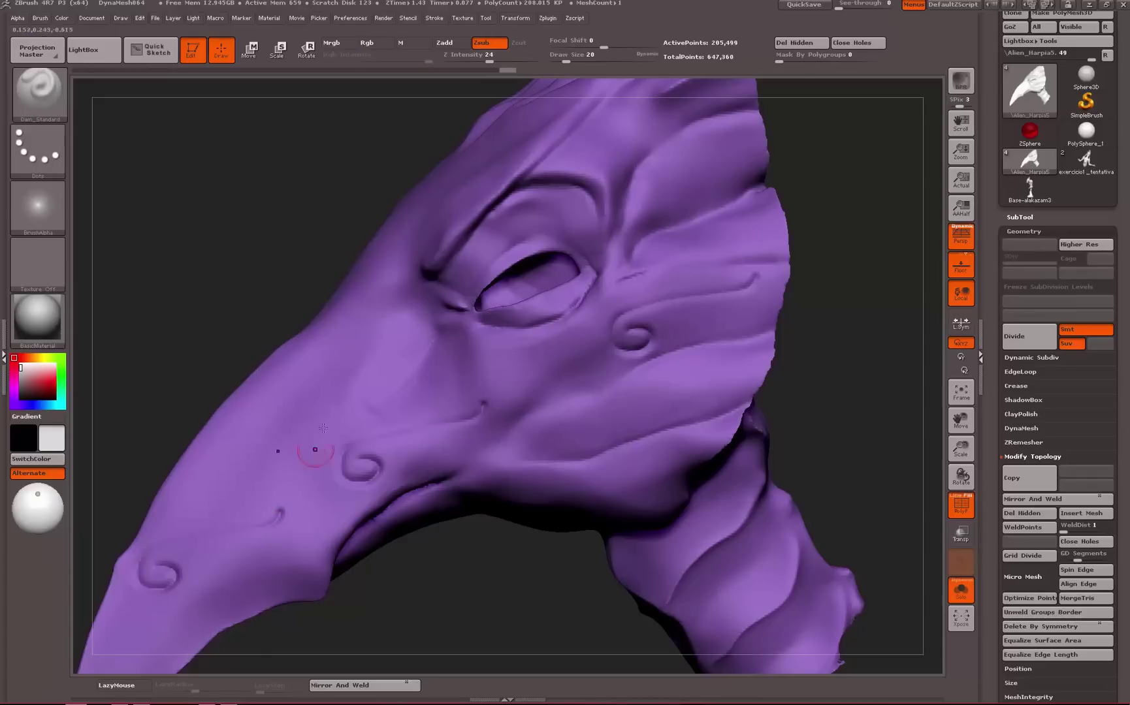
key("shift+1")
key("ctrl+shift+z")
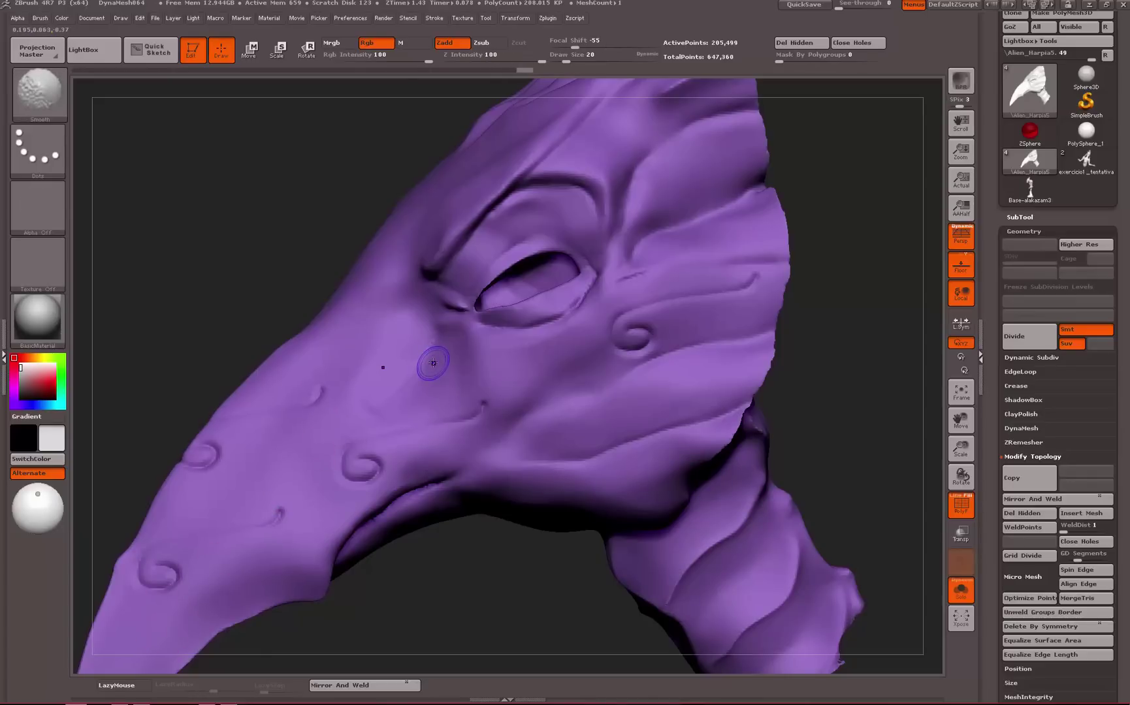
Replay the curled groove at more spots across the upper beak, the cheek and the jaw
key("ctrl+shift+z")
key("ctrl+shift+z")
key("ctrl+shift+z")
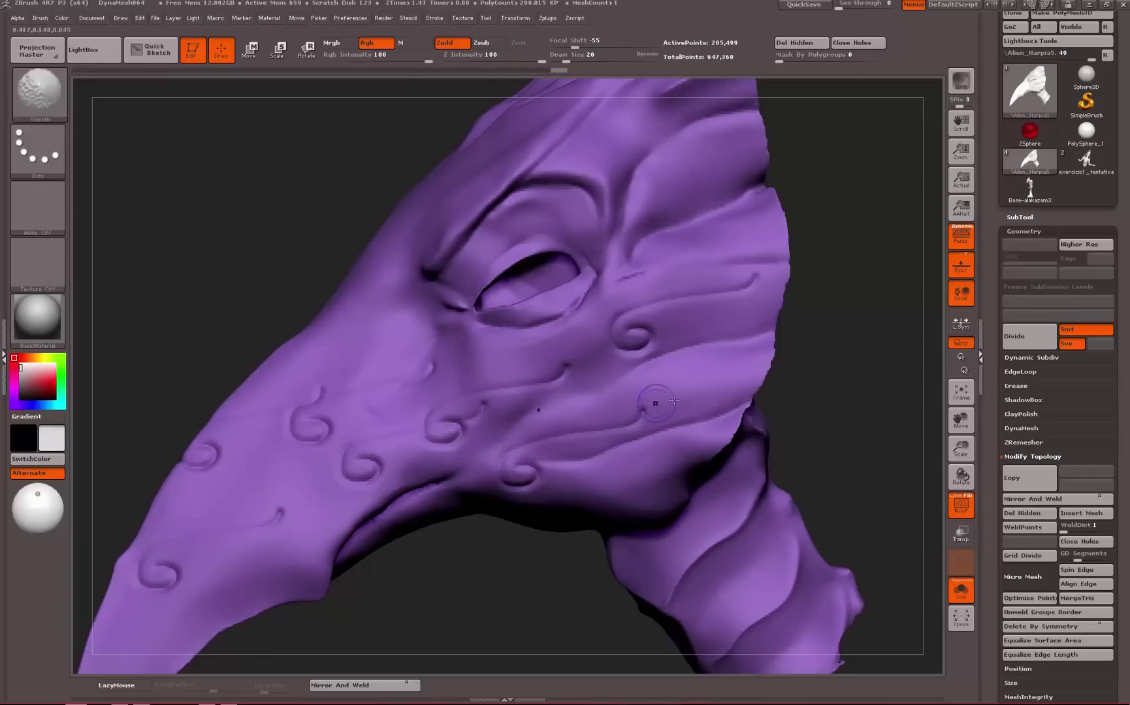
key("ctrl+shift+z")
key("ctrl+shift+z")
key("ctrl+shift+z")
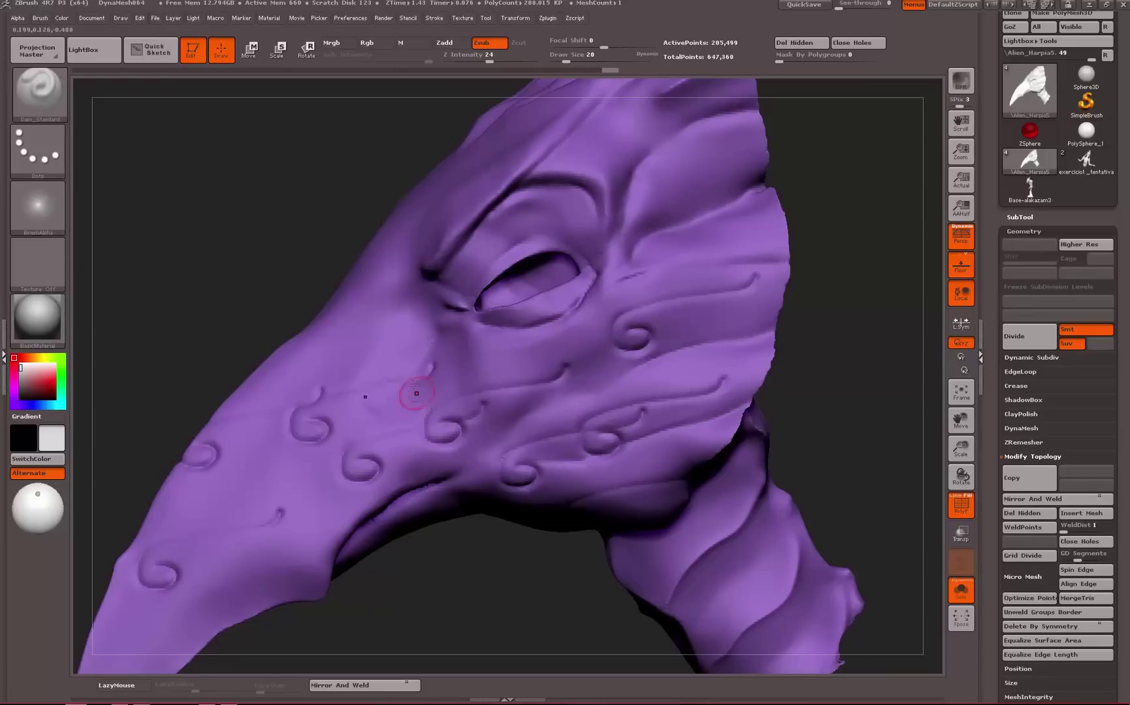
Undo all the curled grooves on the cheek and beak
key("ctrl+z")
key("ctrl+z")
key("ctrl+z")
key("ctrl+z")
key("ctrl+z")
key("ctrl+z")
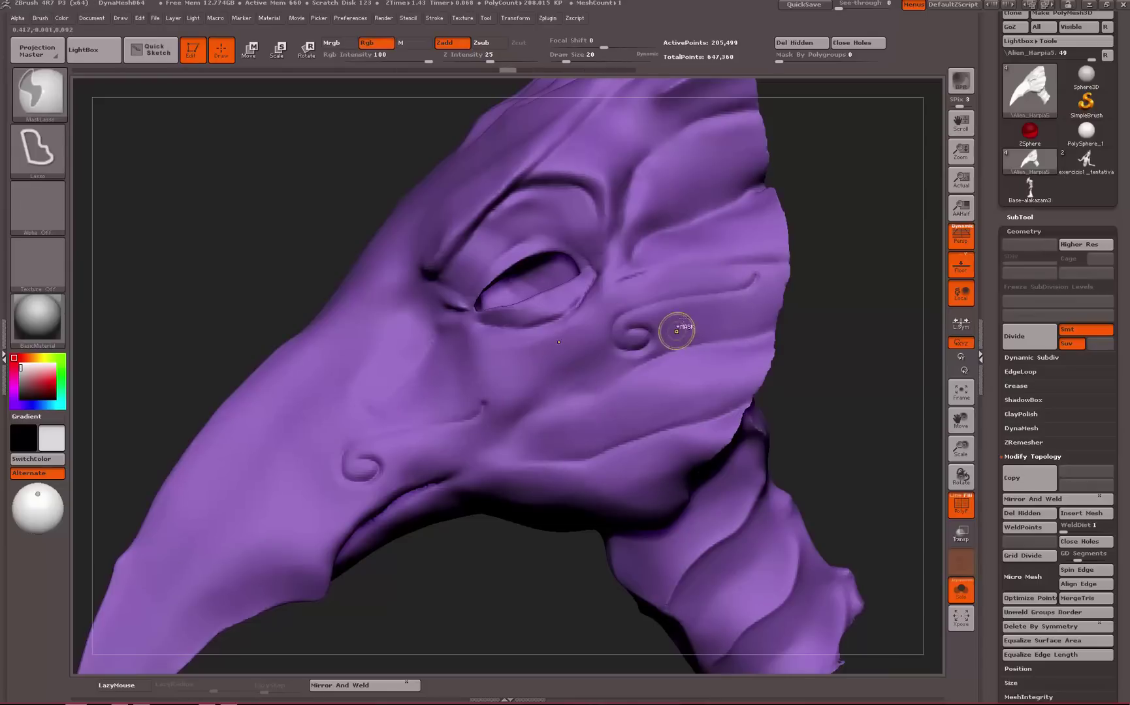
key("ctrl+z")
key("ctrl+z")
key("ctrl+z")
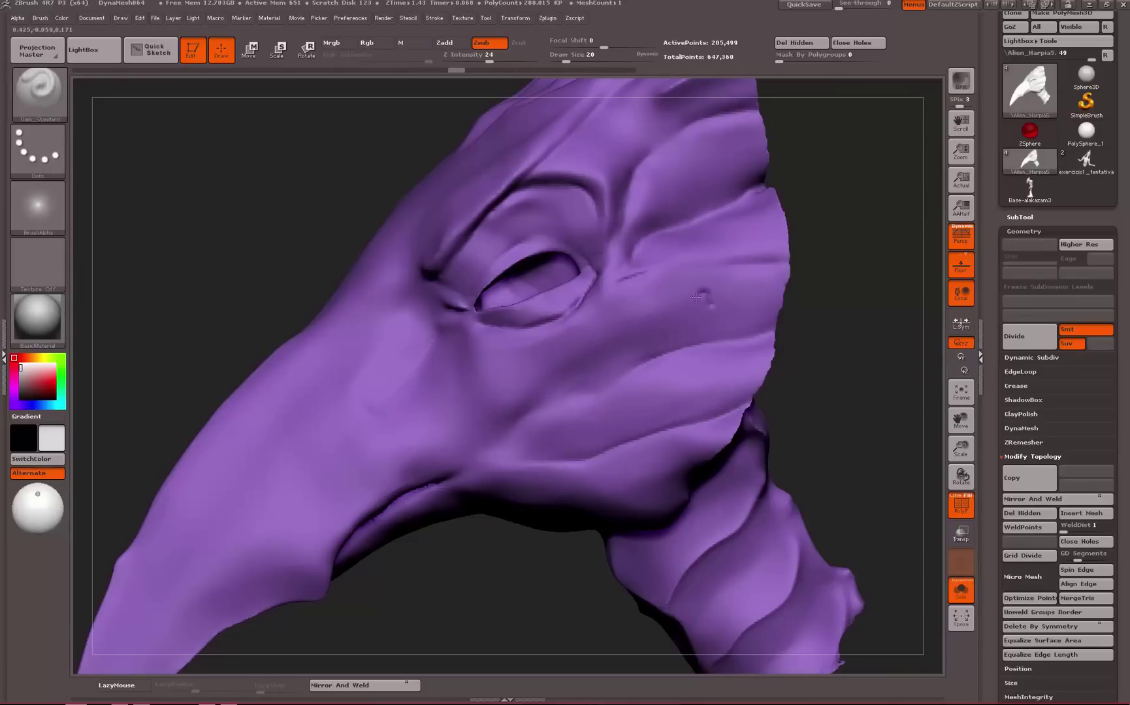
Carve a small bean-shaped groove near the cheek's back edge and replay it in two rows across the cheek
key("ctrl+shift+z")
key("ctrl+shift+z")
key("ctrl+shift+z")
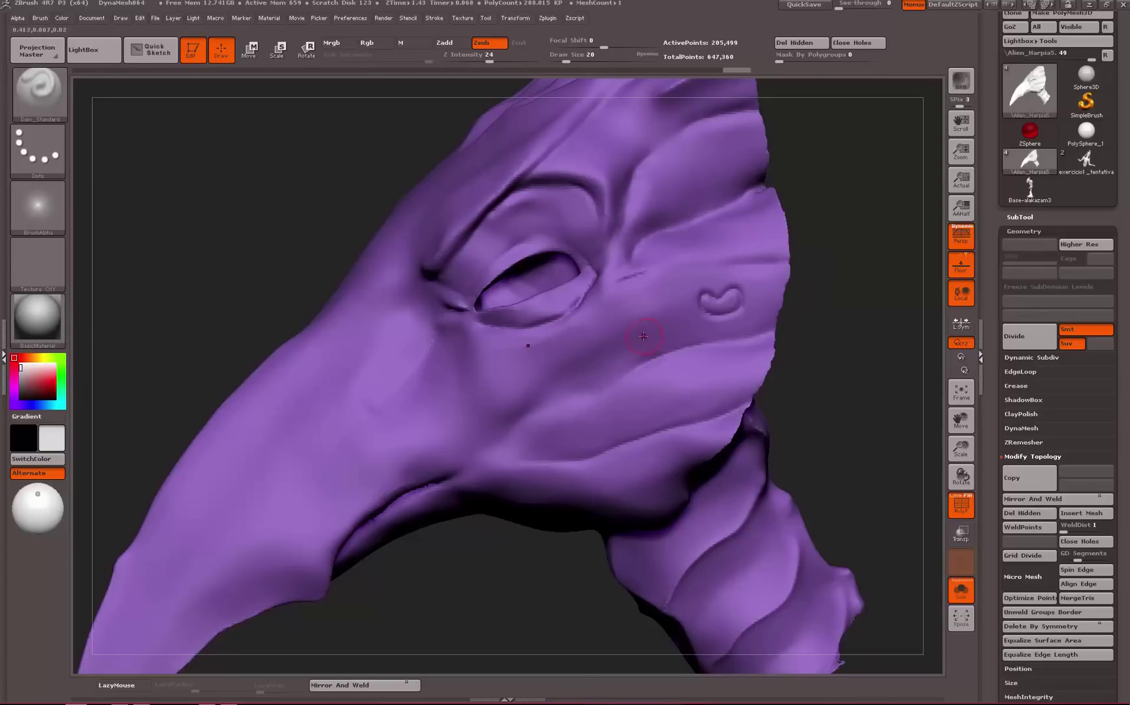
key("ctrl+shift+z")
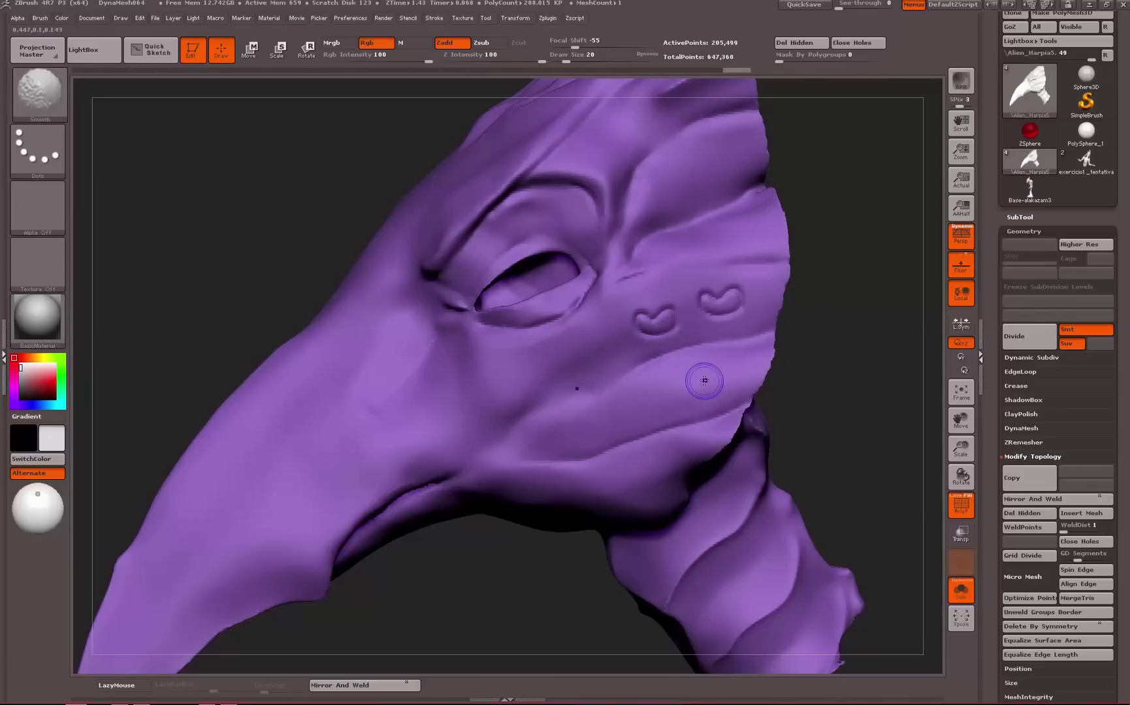
left_click_drag(573, 349, 589, 341)
left_click_drag(699, 387, 718, 379)
left_click_drag(643, 413, 663, 405)
left_click_drag(591, 433, 611, 424)
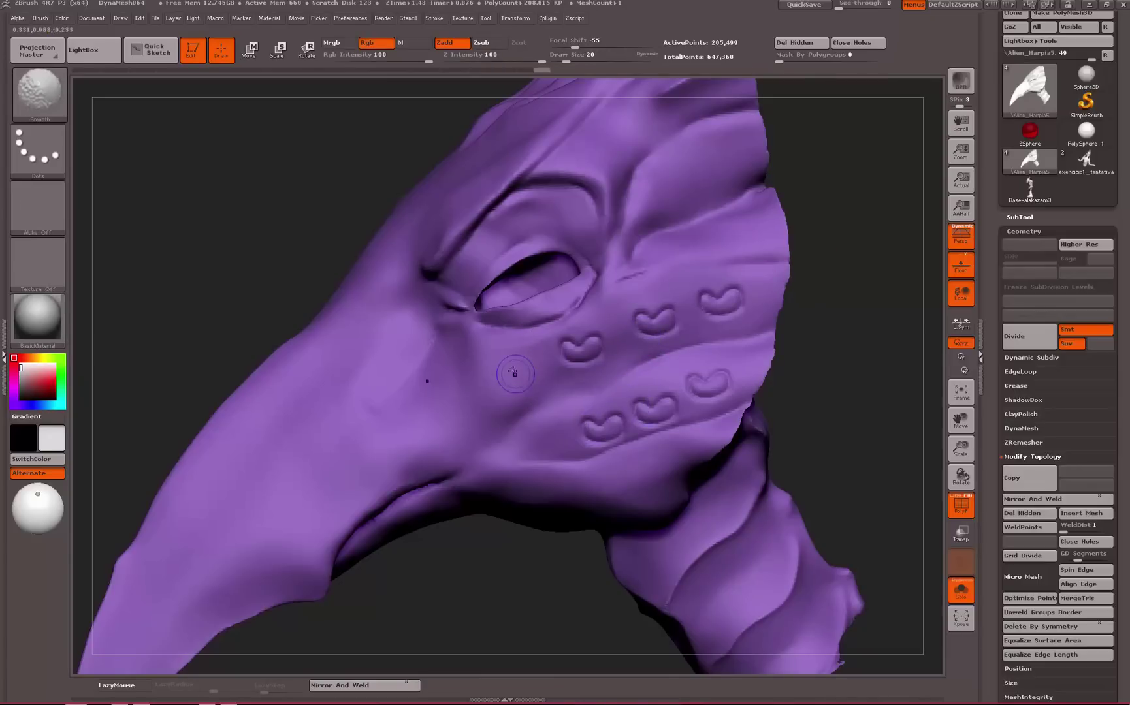
Replay the bean-shaped groove below the eye, over the lower cheek, along the jaw and above the mouth
left_click_drag(510, 382, 529, 372)
left_click_drag(552, 425, 571, 415)
left_click_drag(500, 472, 519, 462)
left_click_drag(581, 494, 666, 487)
left_click_drag(461, 418, 480, 408)
left_click_drag(386, 458, 451, 454)
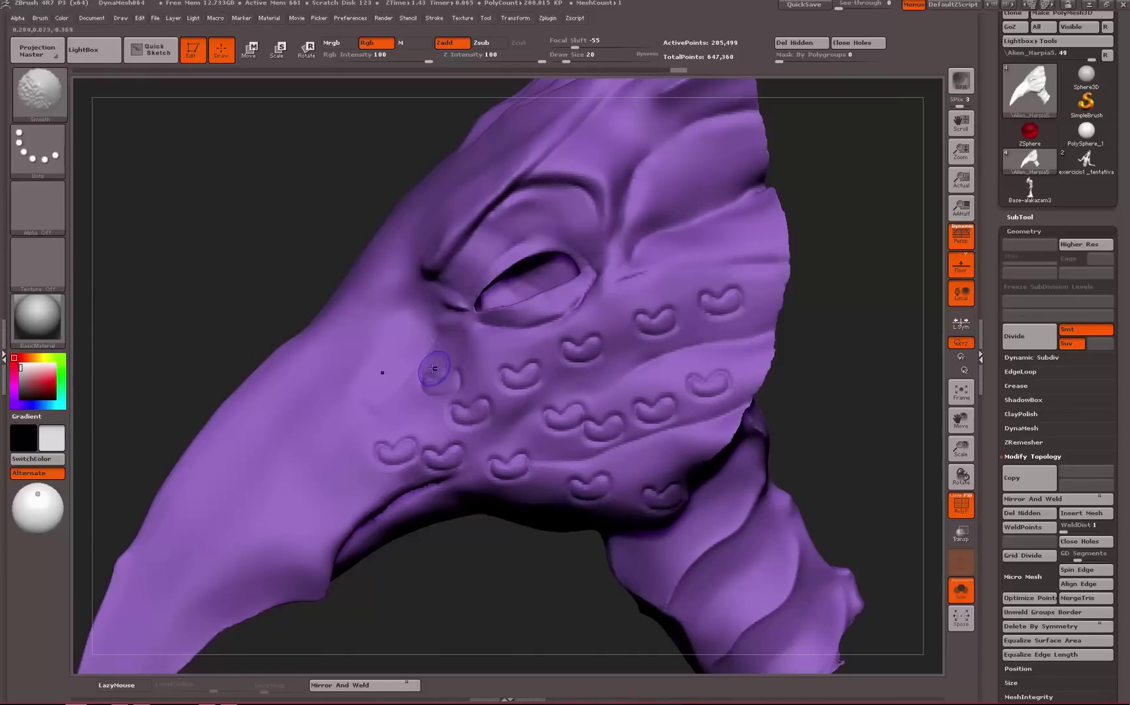
Replay the bean-shaped groove at several spots along the beak, and reselect the Dam_Standard brush
left_click_drag(369, 392, 389, 382)
left_click_drag(297, 411, 317, 402)
left_click_drag(281, 490, 300, 480)
left_click_drag(261, 529, 281, 519)
left_click_drag(183, 585, 202, 575)
key("b")
key("d")
key("s")
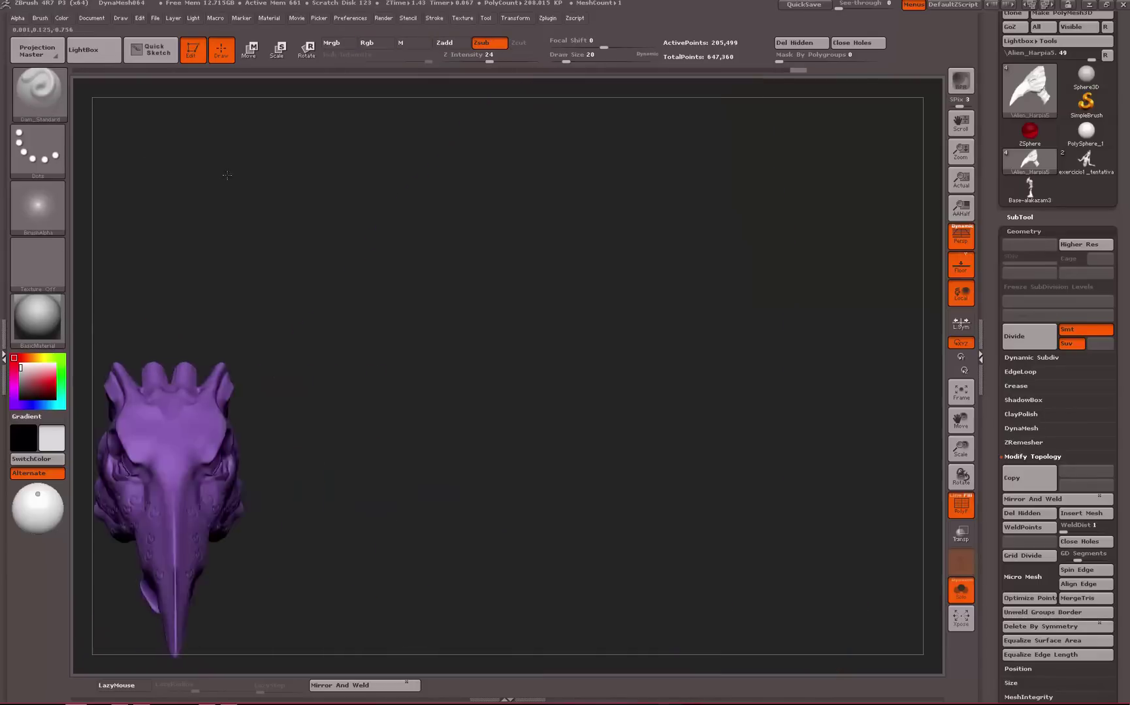
Undo all the bean-shaped grooves on the cheek, jaw and beak
left_click_drag(227, 175, 187, 149)
mouse_move(140, 199)
left_mouse_down("alt")
mouse_move(282, 172)
mouse_move(275, 249)
left_mouse_up("alt")
right_click_drag(275, 250, 498, 260, "ctrl")
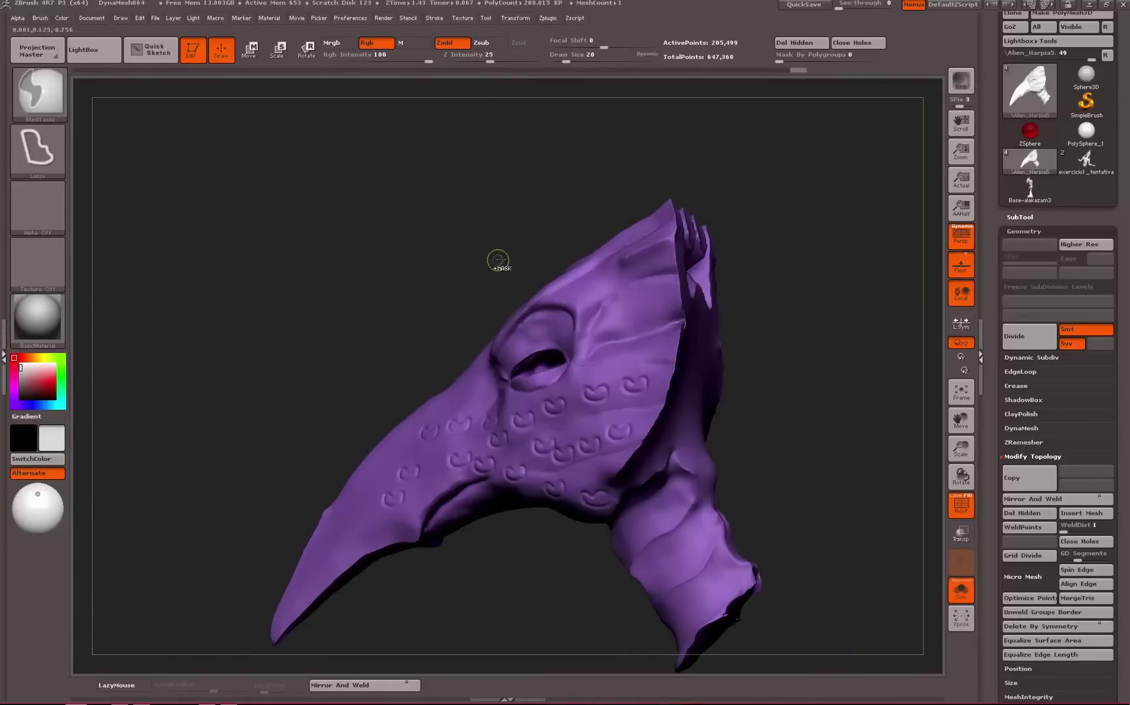
key("ctrl+z")
key("ctrl+z")
key("ctrl+z")
key("ctrl+z")
key("ctrl+z")
key("ctrl+z")
key("ctrl+z")
key("ctrl+z")
key("ctrl+z")
key("ctrl+z")
key("ctrl+z")
key("ctrl+z")
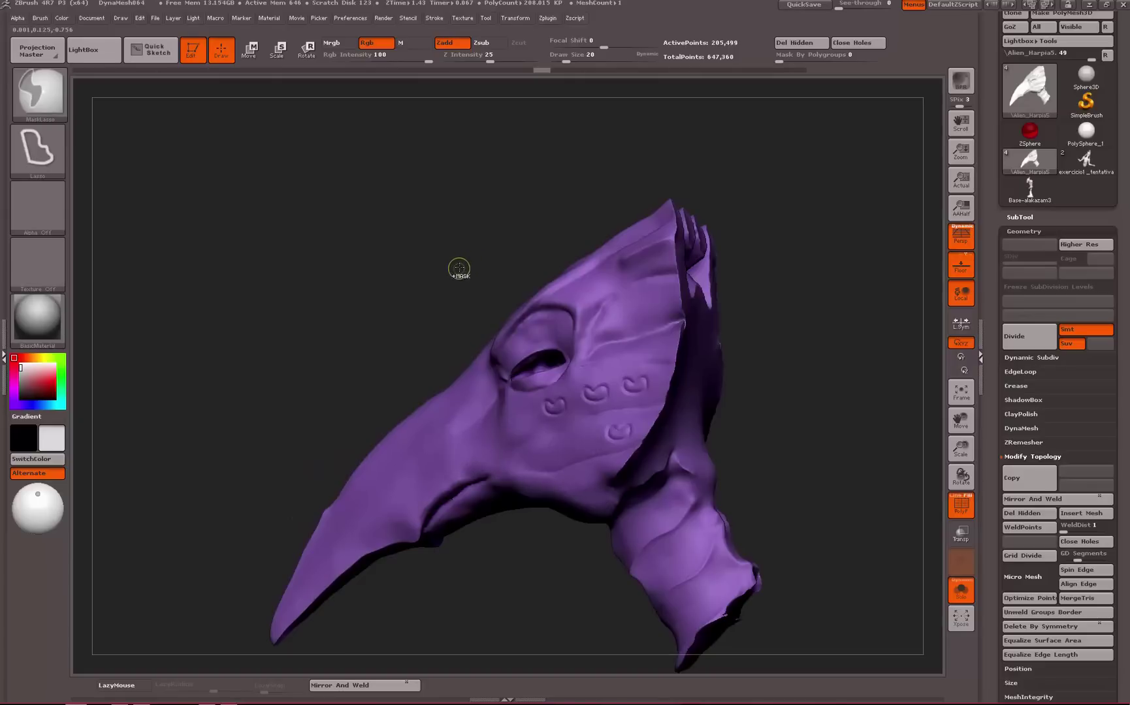
key("ctrl+z")
key("ctrl+z")
key("ctrl+z")
key("ctrl+z")
Turn off Solo mode to show the whole character, and collapse the Modify Topology section
mouse_move(403, 245)
left_mouse_down()
mouse_move(411, 232)
mouse_move(819, 302)
mouse_move(920, 506)
left_mouse_up()
left_click(972, 593)
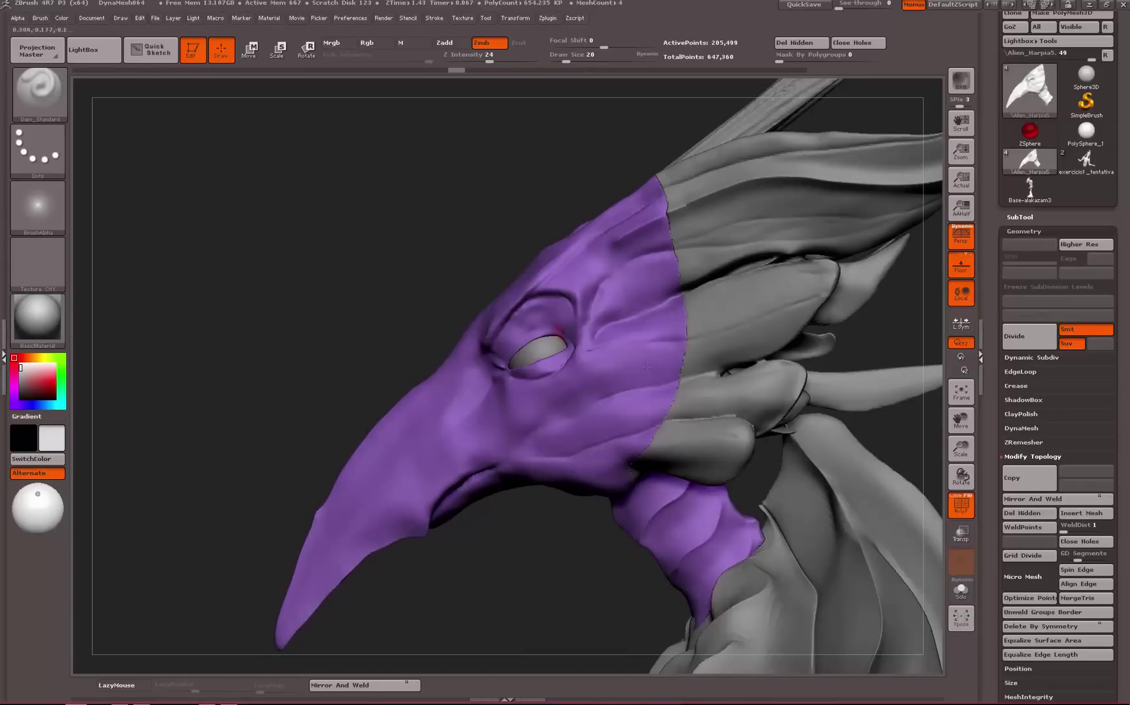
left_click(971, 591)
mouse_move(315, 267)
left_mouse_down()
mouse_move(410, 267)
mouse_move(315, 267)
left_mouse_up()
left_click(961, 589)
left_click_drag(326, 363, 394, 159, "alt")
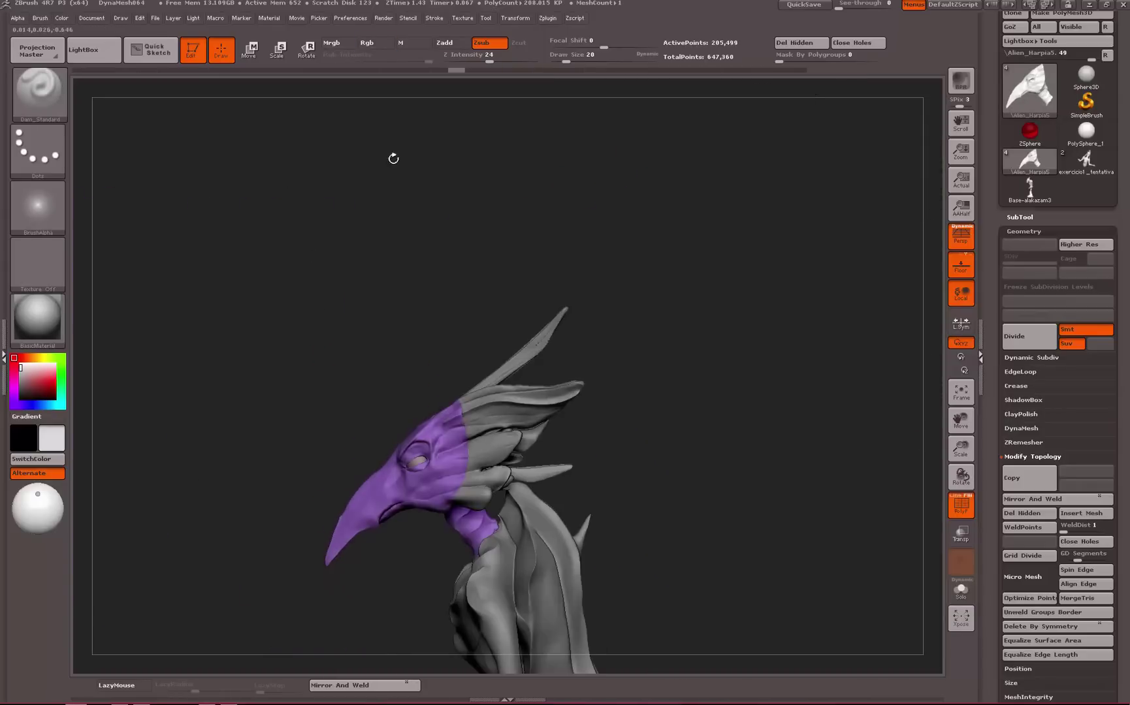
left_click_drag(761, 484, 683, 213, "alt")
left_click_drag(528, 305, 645, 224)
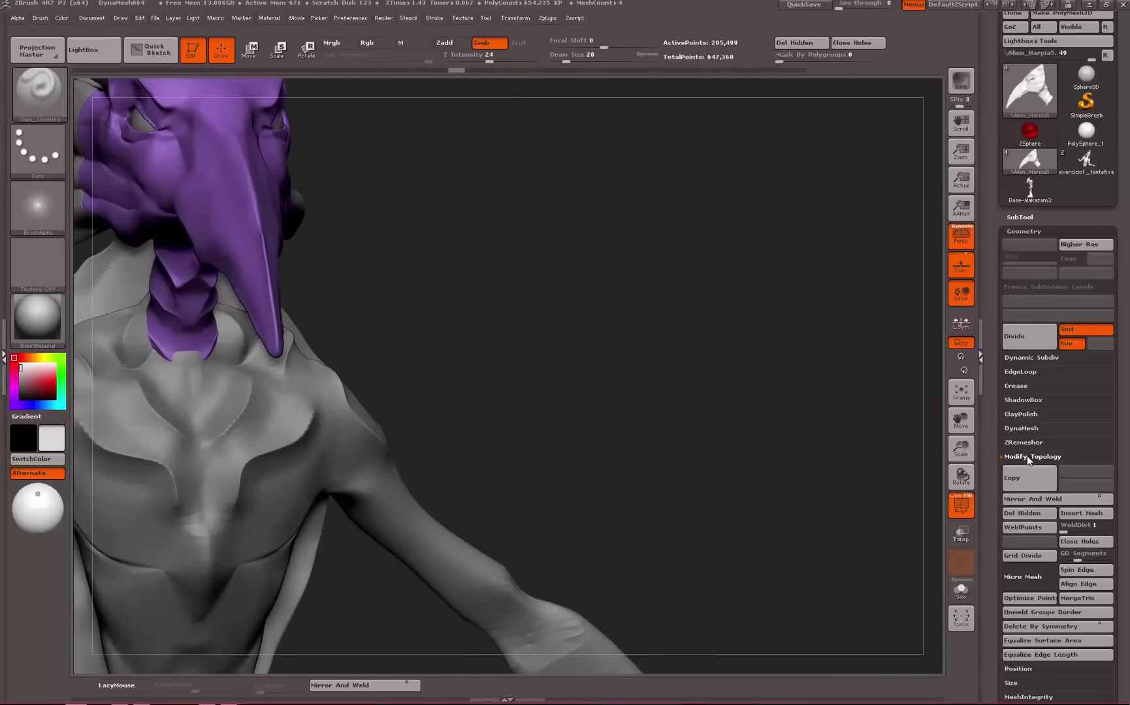
left_click(1027, 457)
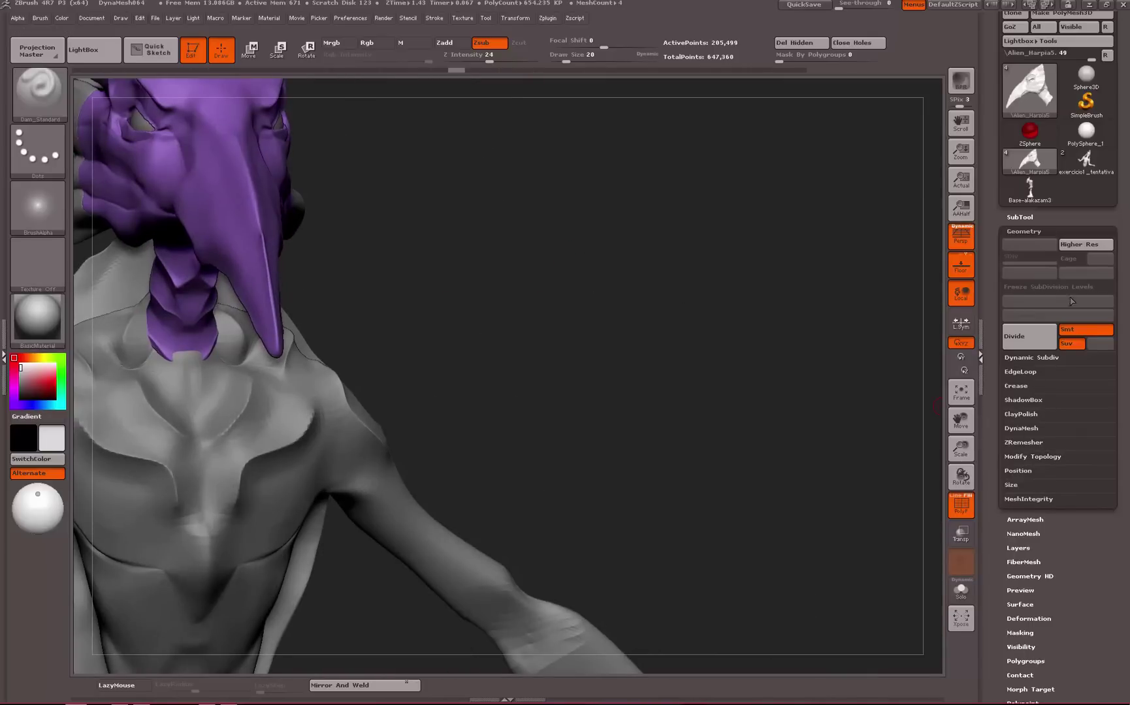
Open the DynaMesh settings in the geometry options and set the brush size to 154
left_click(1038, 230)
left_click(1035, 229)
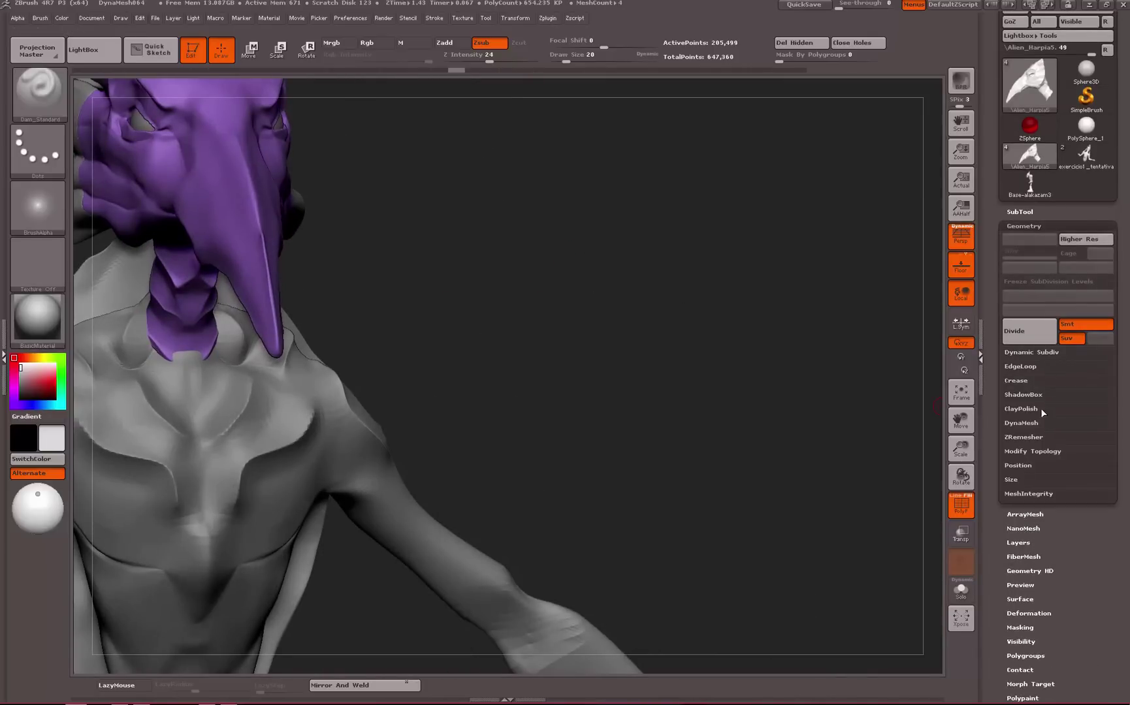
left_click(1019, 423)
left_click_drag(618, 311, 757, 380, "alt")
key("space")
left_click(751, 386)
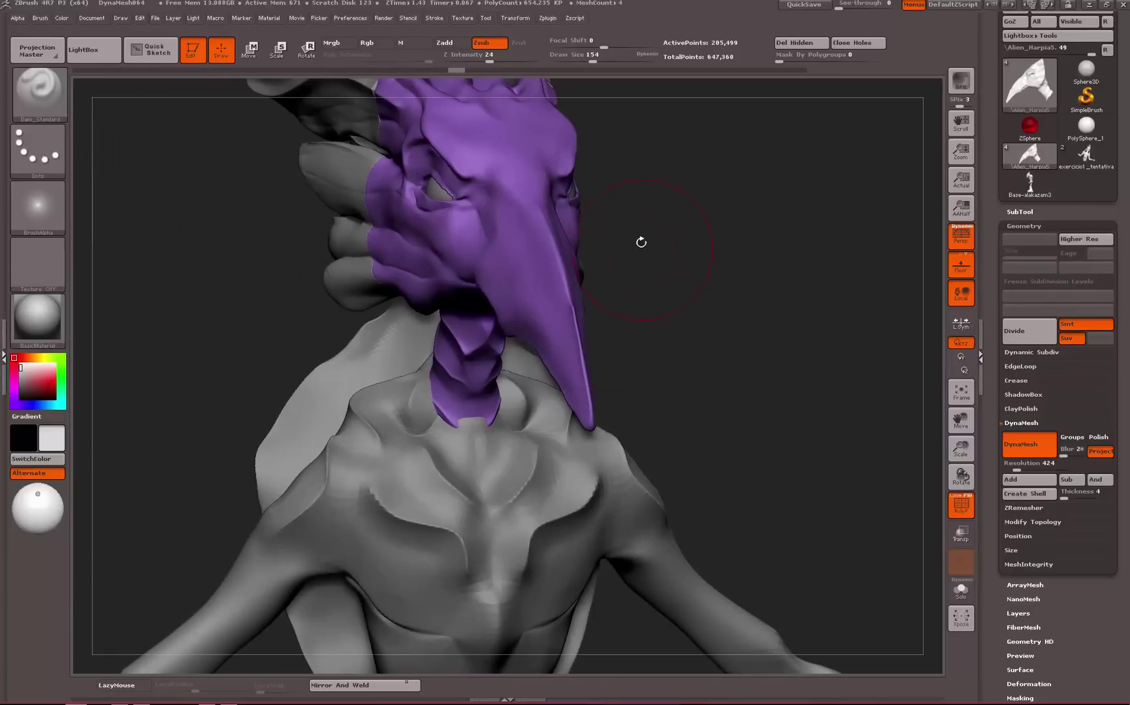
Examine the head, crest and body subtools from several angles, selecting them in turn and ending on the head
mouse_move(641, 242)
left_mouse_down("alt")
mouse_move(668, 287)
mouse_move(795, 392)
mouse_move(773, 253)
mouse_move(685, 277)
mouse_move(507, 255)
mouse_move(455, 205)
left_mouse_up("alt")
left_click(705, 324, "alt")
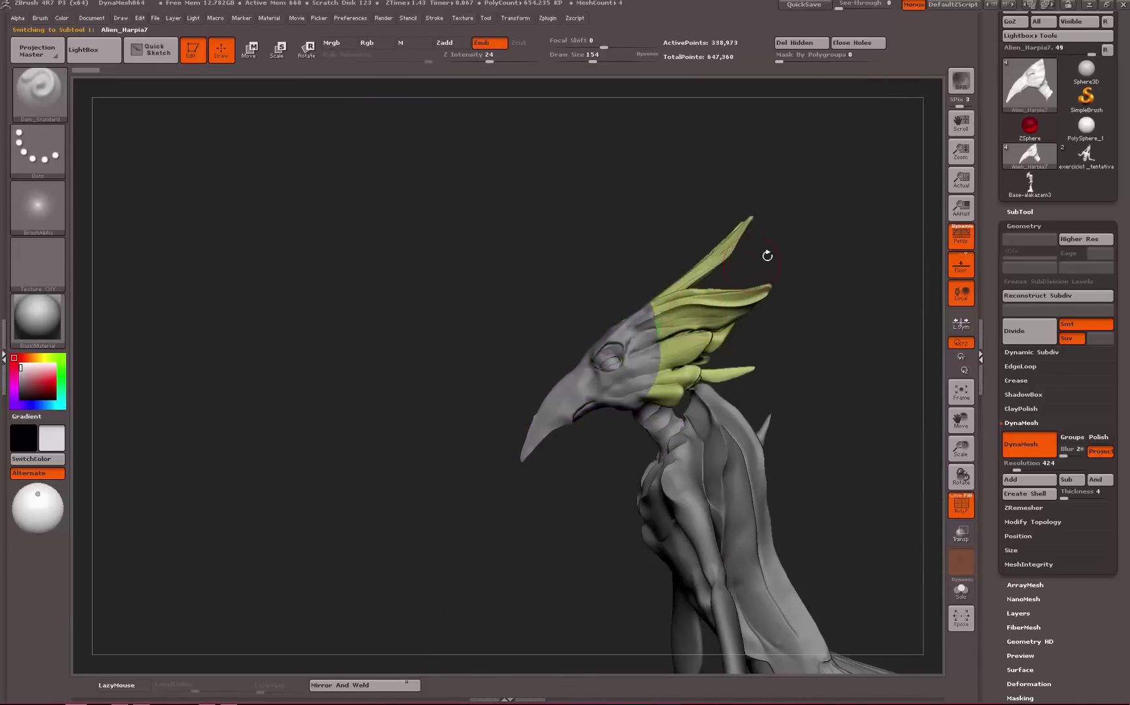
left_click_drag(769, 252, 717, 263)
left_click(647, 406, "alt")
left_click_drag(764, 353, 609, 196)
left_click(609, 196, "alt")
left_click_drag(729, 171, 474, 246)
left_click(425, 222, "alt")
left_click_drag(286, 410, 404, 226)
left_click_drag(277, 247, 300, 227, "alt")
left_click_drag(301, 227, 186, 499)
Set the head's DynaMesh resolution to 152, show its hidden parts and remesh it
left_click(1013, 468)
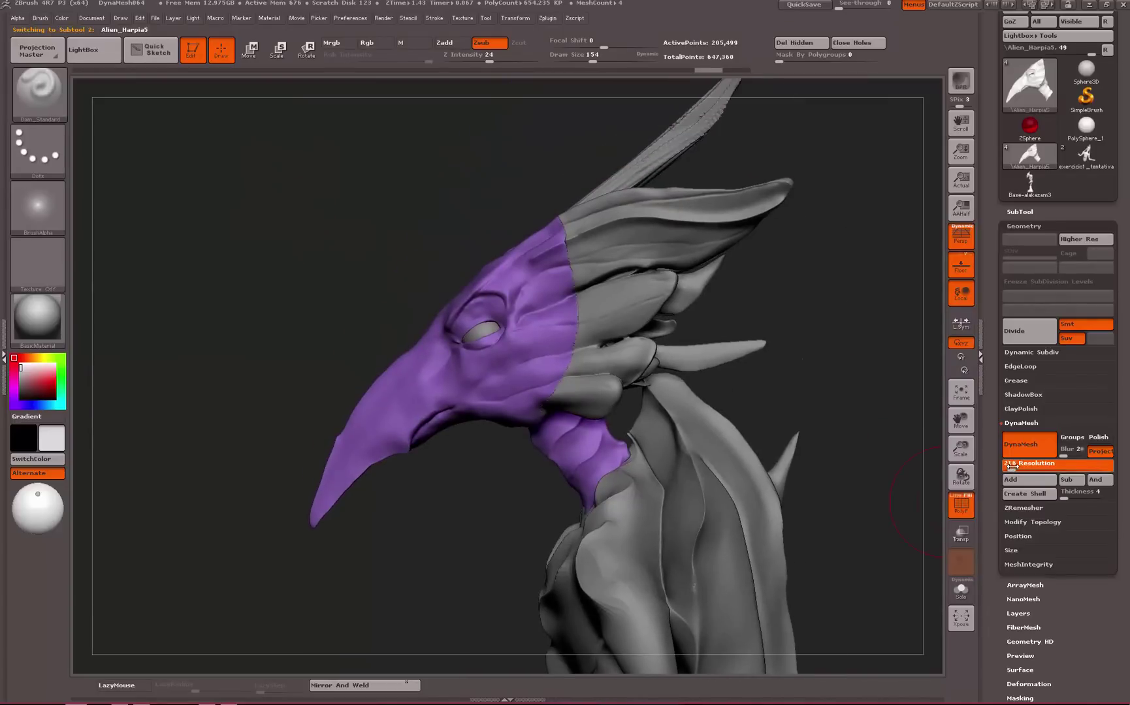
left_click_drag(1011, 466, 1014, 466)
type("152")
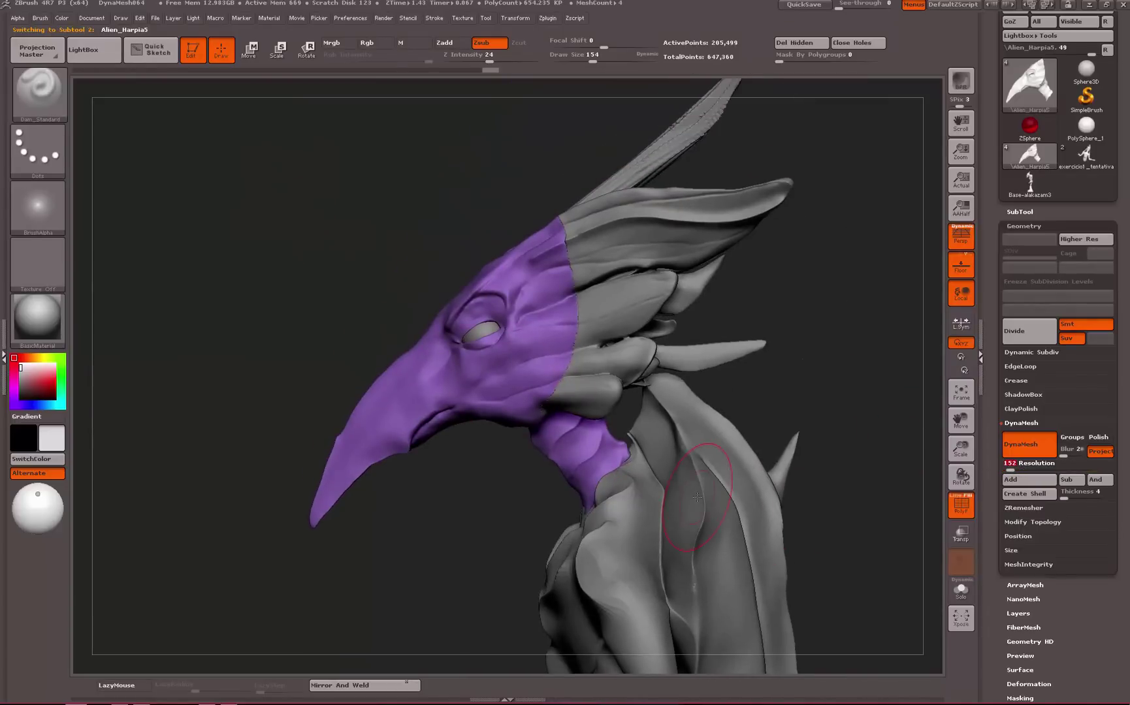
left_click_drag(419, 227, 305, 340, "ctrl")
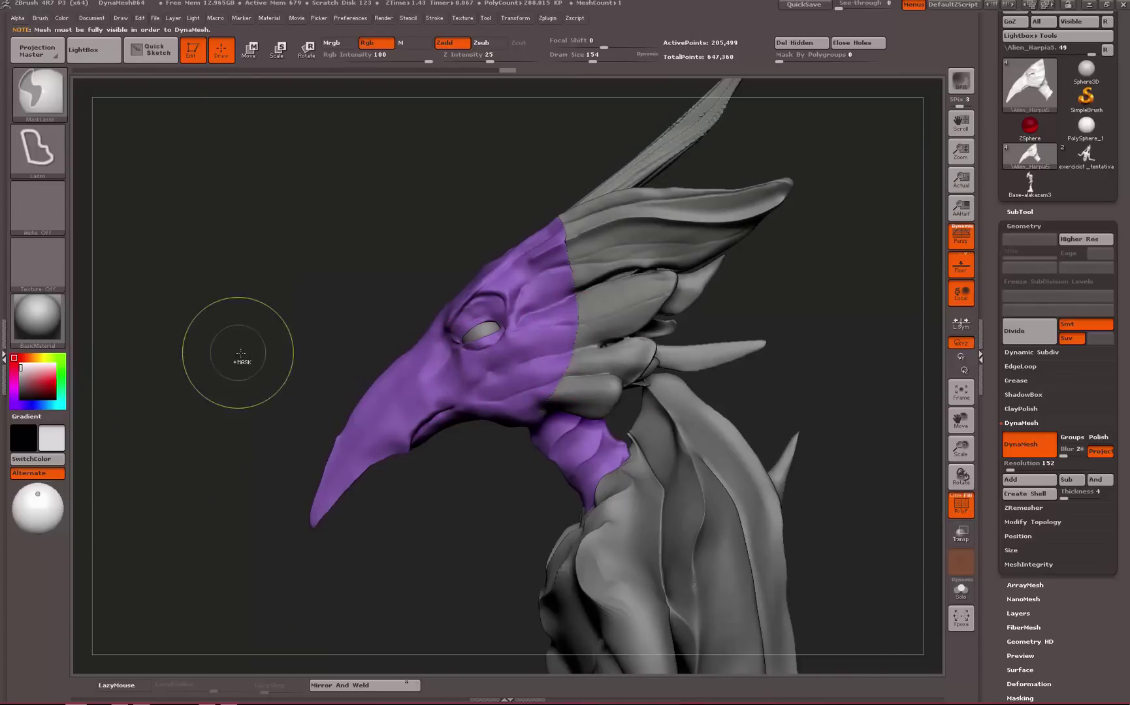
left_click_drag(252, 318, 353, 303, "alt")
left_click(261, 297, "ctrl+shift")
left_click_drag(268, 294, 282, 318, "alt")
Select the Move brush and set its size to 59 for the area around the eye
key("b")
left_click(961, 572)
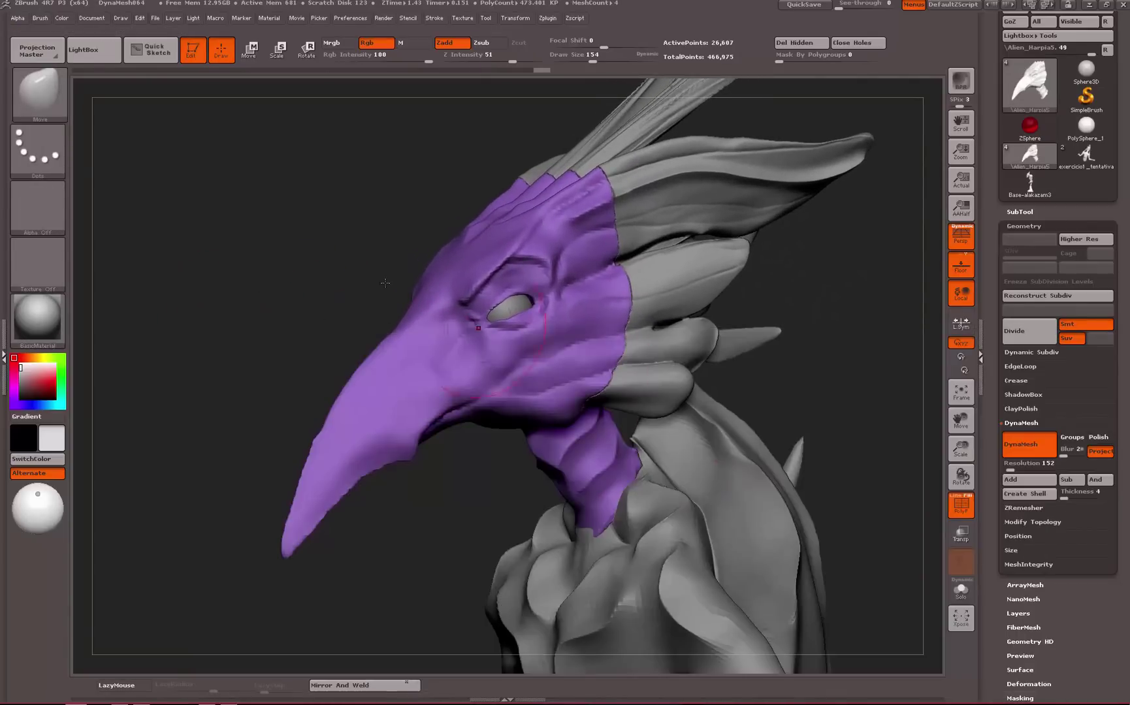
mouse_move(322, 284)
left_mouse_down("alt")
mouse_move(320, 325)
mouse_move(564, 400)
left_mouse_up("alt")
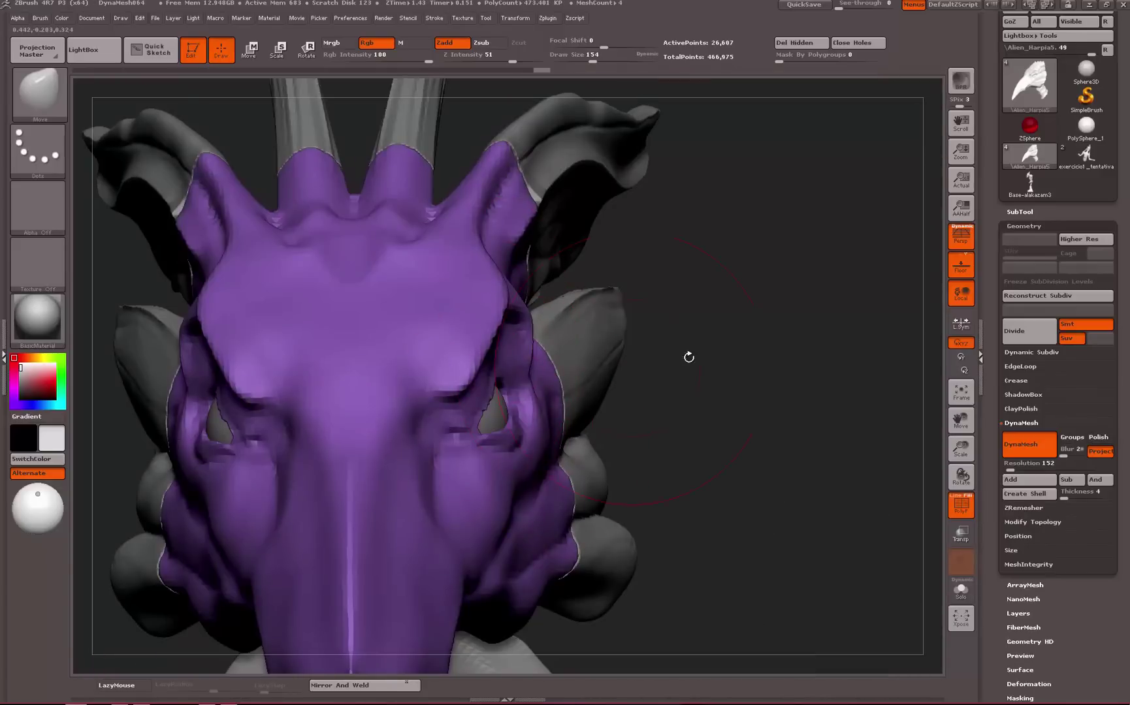
mouse_move(689, 357)
left_mouse_down()
mouse_move(503, 432)
mouse_move(475, 475)
left_mouse_up()
key("space")
left_click_drag(548, 399, 522, 398)
key("space")
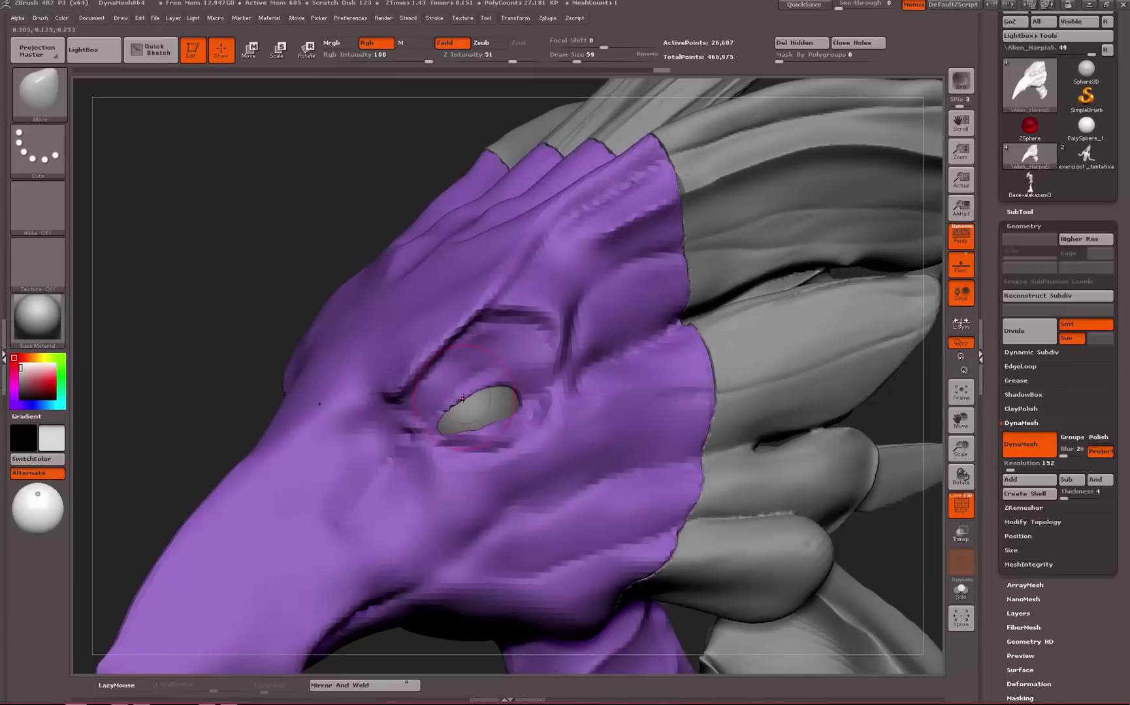
Set the Move brush size to 136 and inspect the remeshed head with the polyframe display off and on
mouse_move(258, 395)
left_mouse_down("alt")
mouse_move(154, 275)
mouse_move(524, 313)
mouse_move(560, 233)
mouse_move(663, 321)
mouse_move(654, 330)
left_mouse_up("alt")
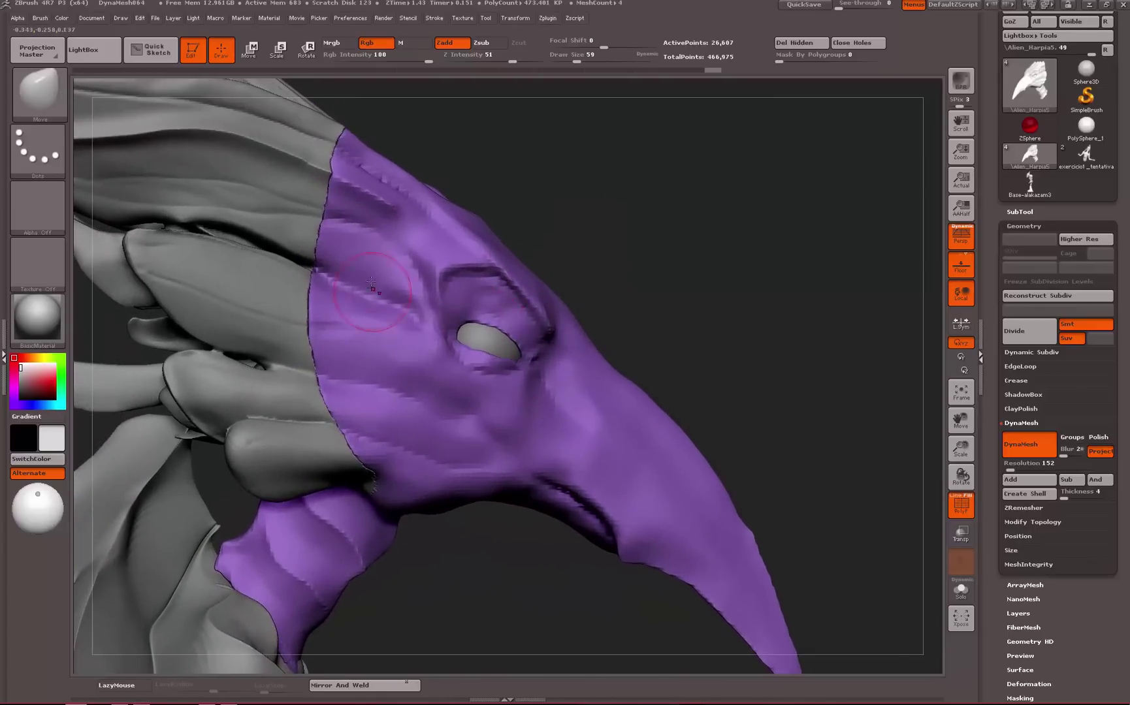
key("space")
left_click_drag(335, 280, 356, 280)
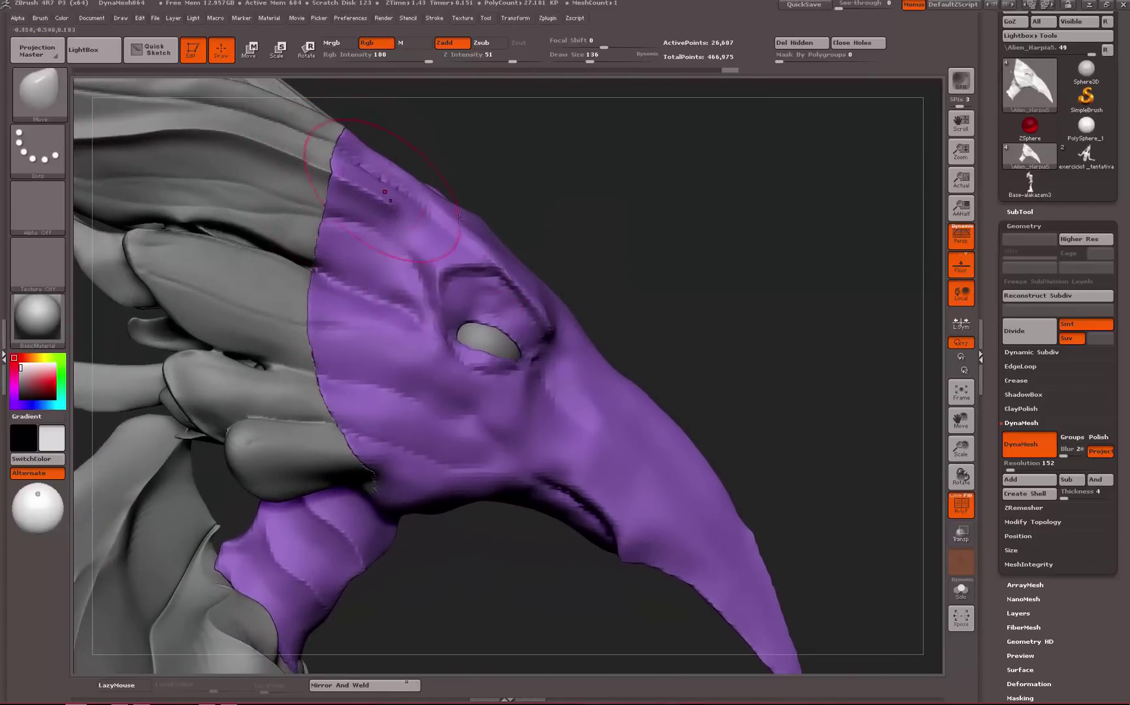
left_click(958, 503)
left_click_drag(734, 279, 708, 299, "alt")
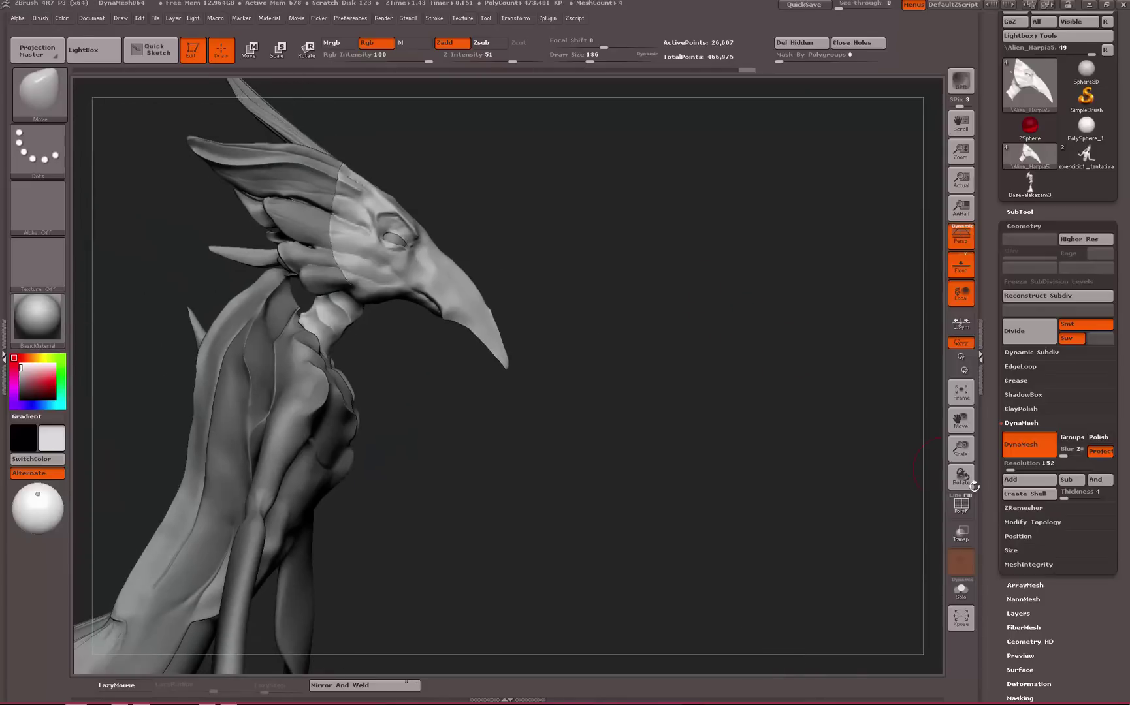
left_click(954, 501)
left_click_drag(866, 373, 474, 331)
left_click_drag(688, 306, 713, 325, "alt")
left_click_drag(792, 288, 760, 259, "alt")
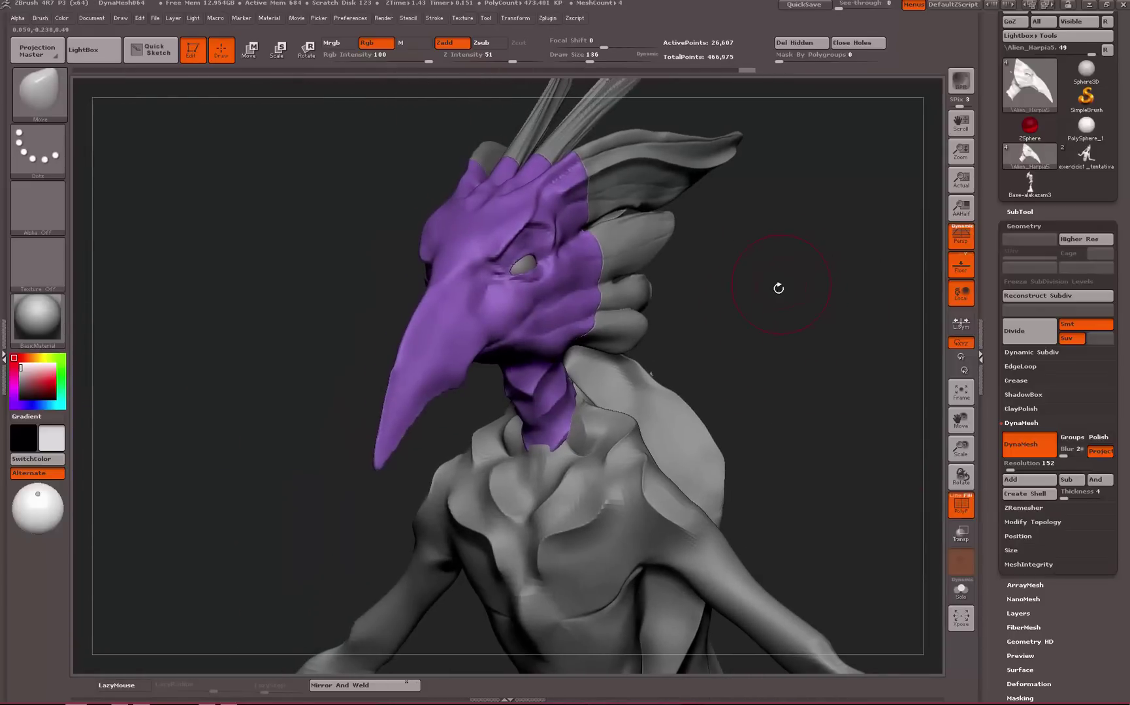
mouse_move(819, 296)
left_mouse_down()
mouse_move(828, 194)
mouse_move(786, 299)
mouse_move(796, 304)
left_mouse_up()
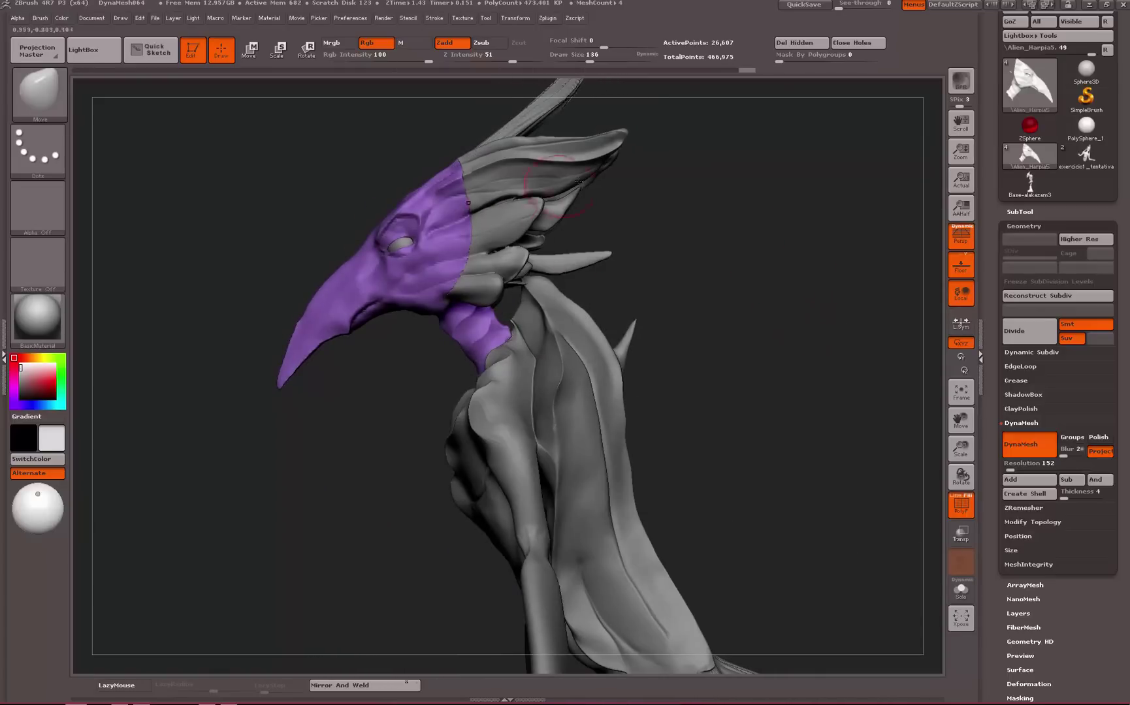
Select the feather crest subtool and assign the whole crest to a single new polygroup
left_click(505, 215, "alt")
left_click_drag(315, 151, 318, 240, "alt")
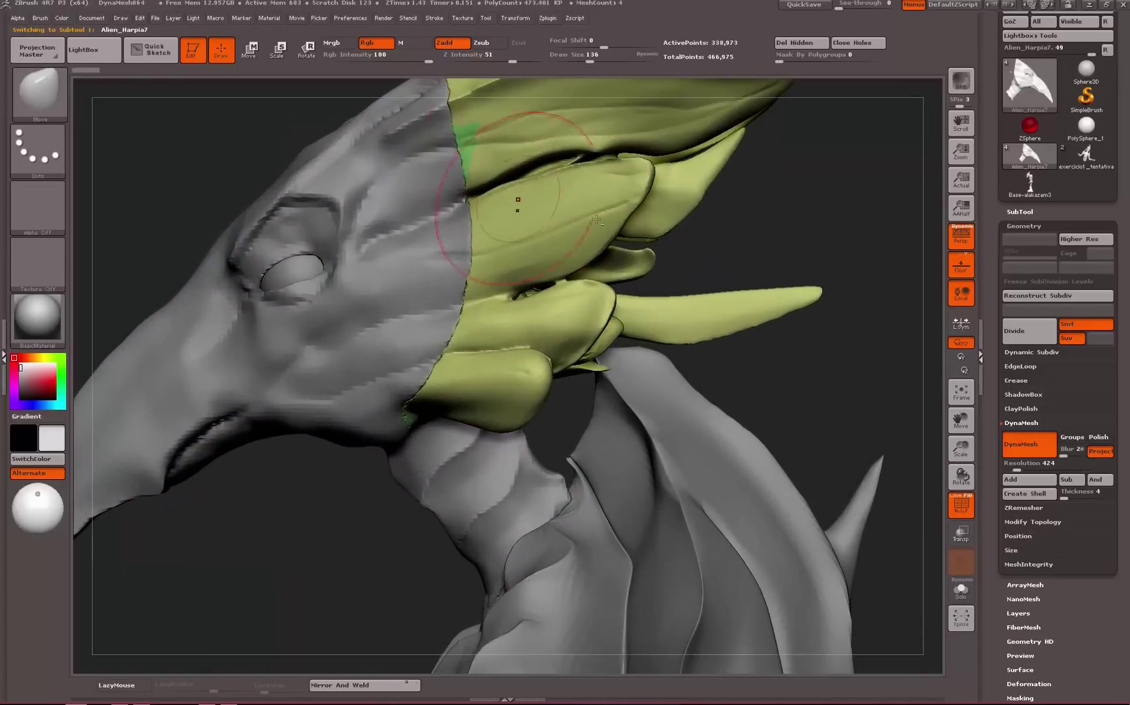
left_click_drag(838, 202, 800, 292, "alt")
key("ctrl+w")
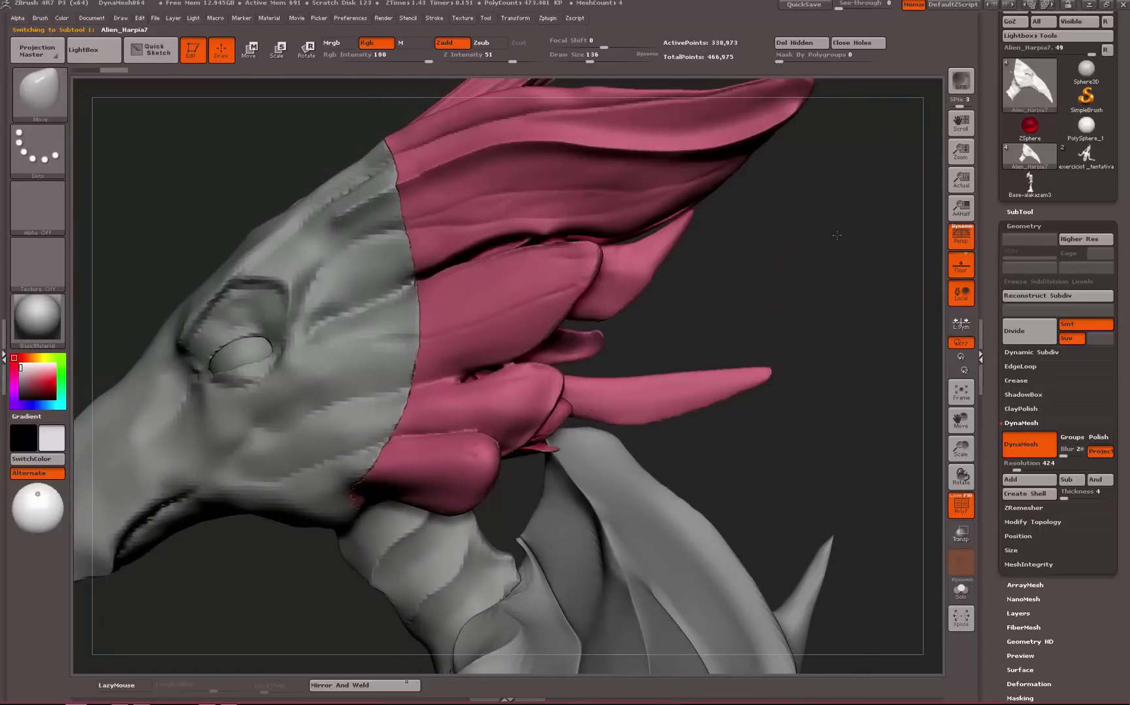
mouse_move(838, 235)
left_mouse_down("alt")
mouse_move(823, 221)
mouse_move(849, 216)
mouse_move(876, 229)
mouse_move(804, 259)
mouse_move(542, 232)
mouse_move(521, 282)
left_mouse_up("alt")
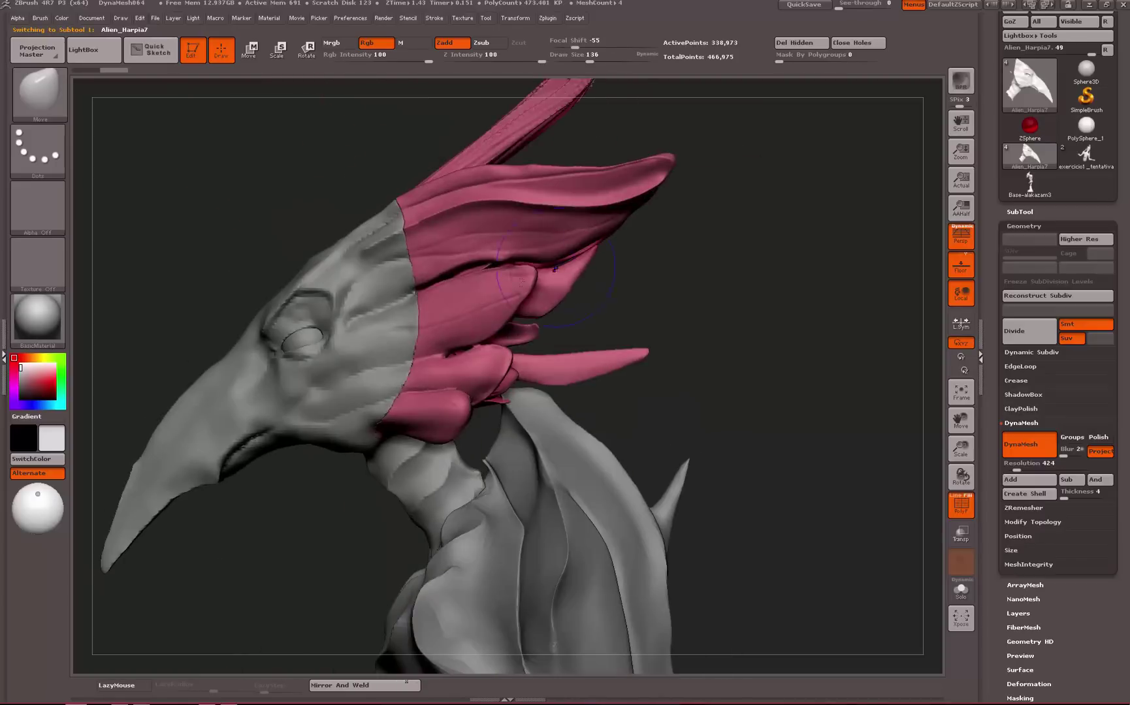
Select the crest subtool Alien_Harpia7 in the subtool list and merge it down with the head subtool
left_click(403, 326, "alt")
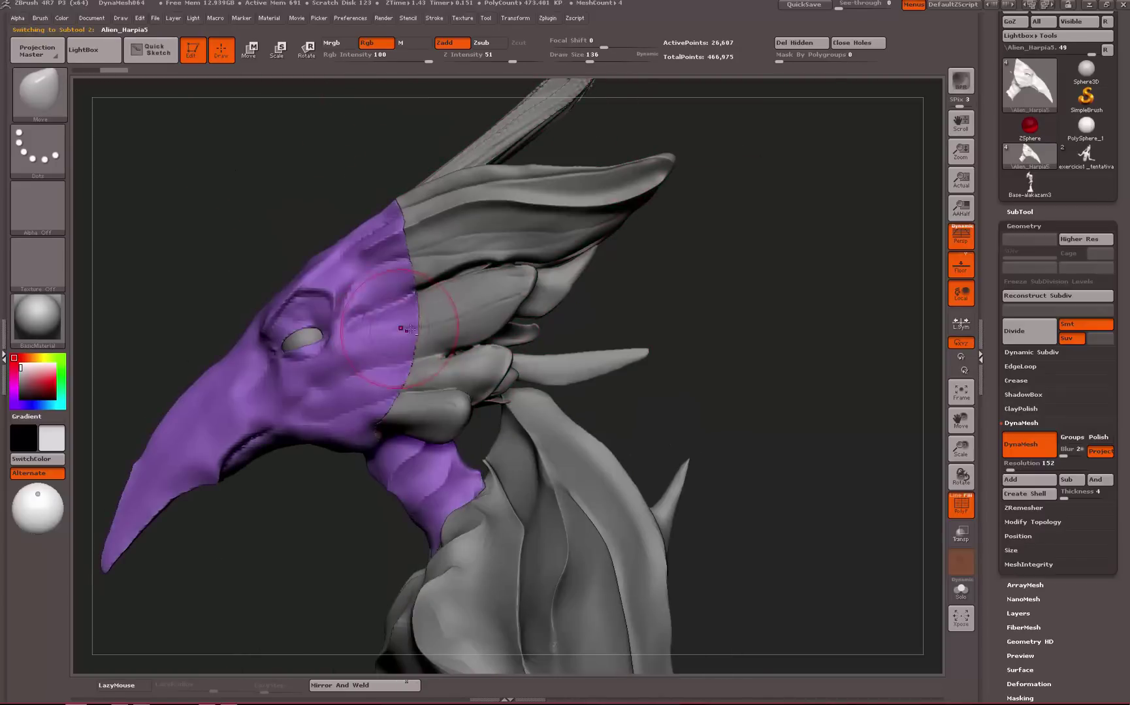
left_click(1043, 210)
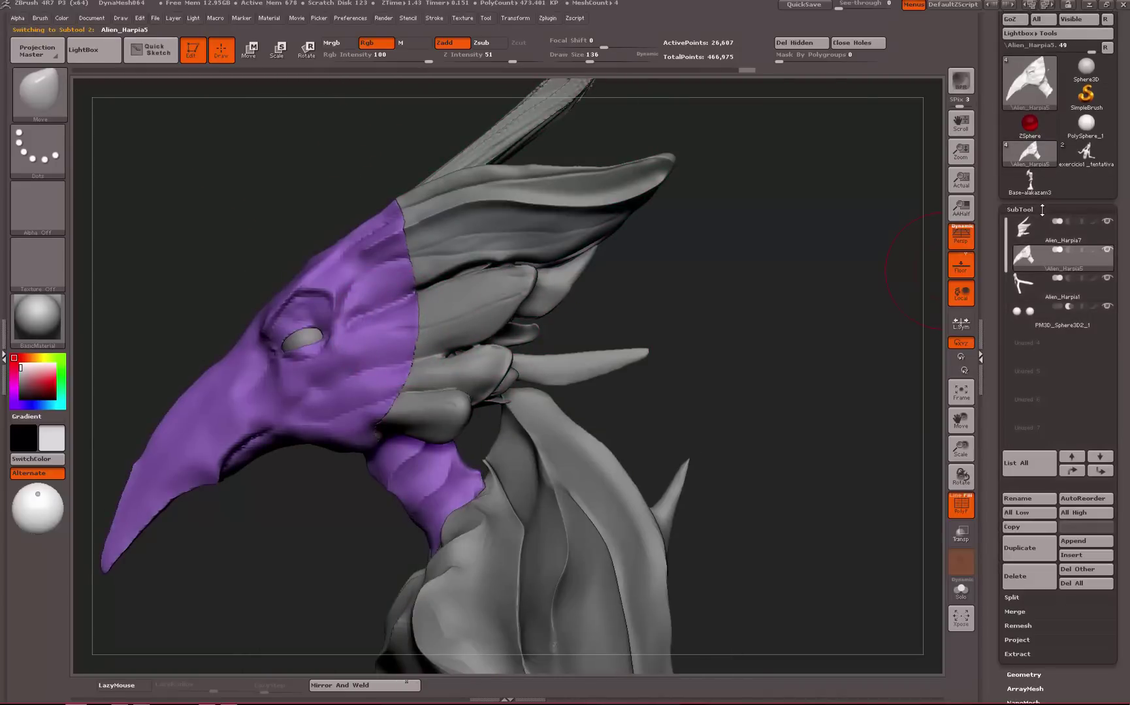
left_click(1029, 239)
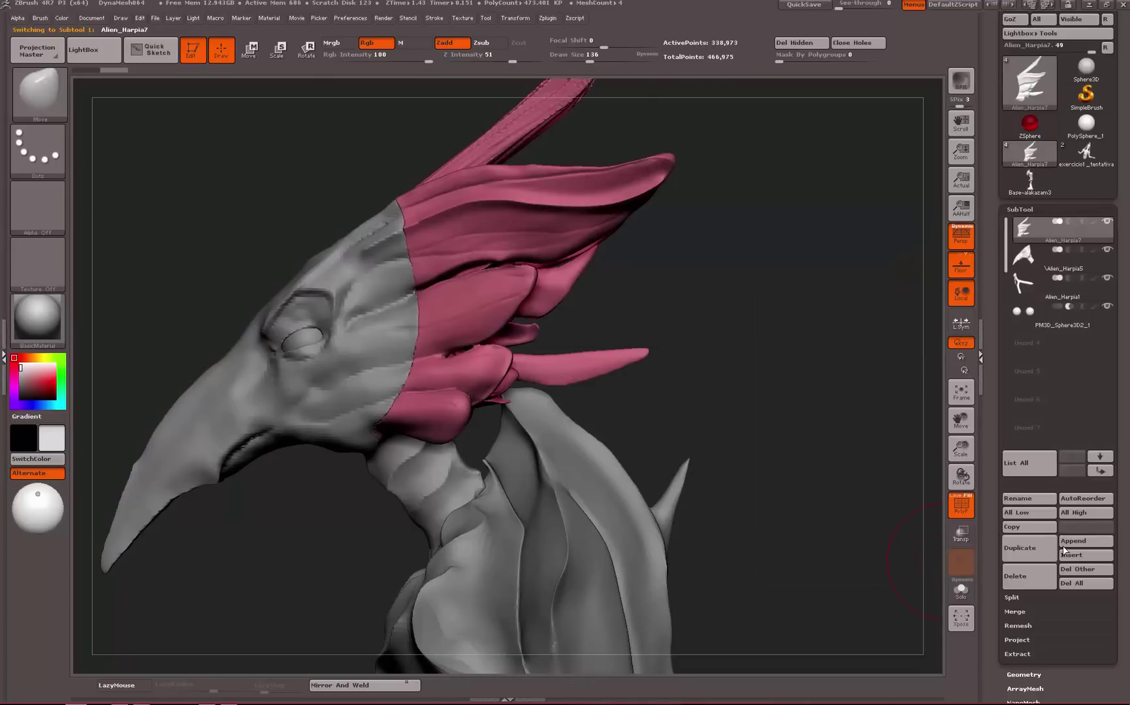
left_click(1015, 612)
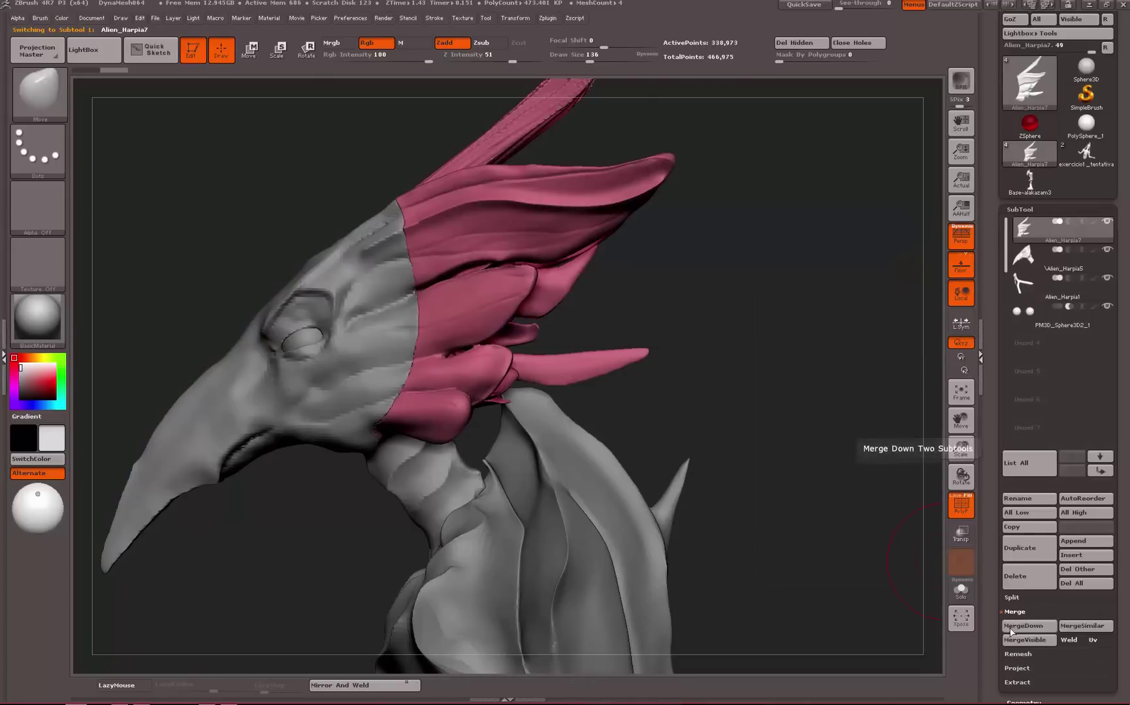
left_click(1017, 627)
left_click(898, 645)
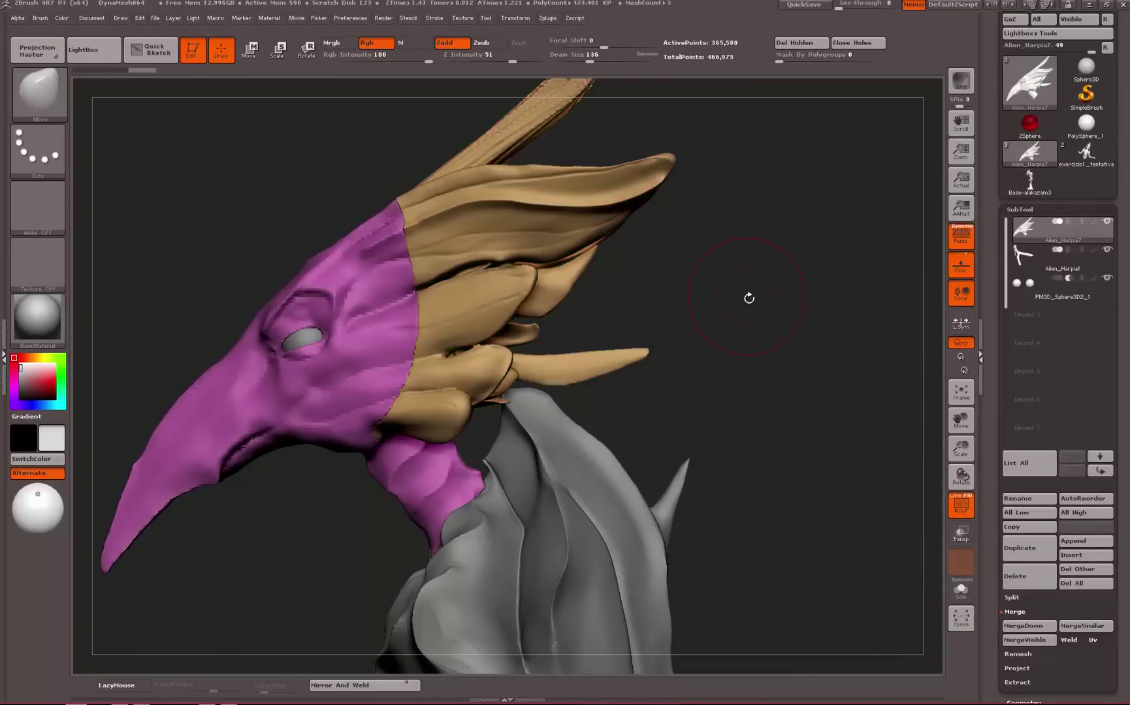
Remesh the merged head and crest with DynaMesh and turn off the polyframe display
left_click_drag(749, 298, 776, 264)
key("ctrl")
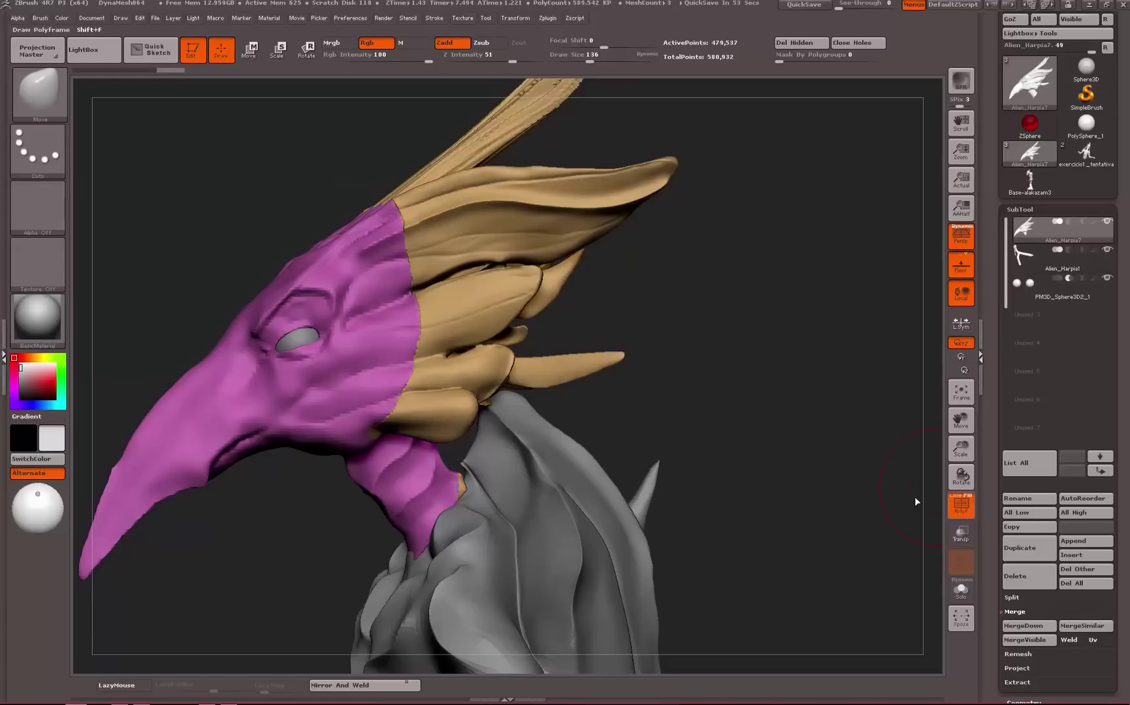
key("shift+f")
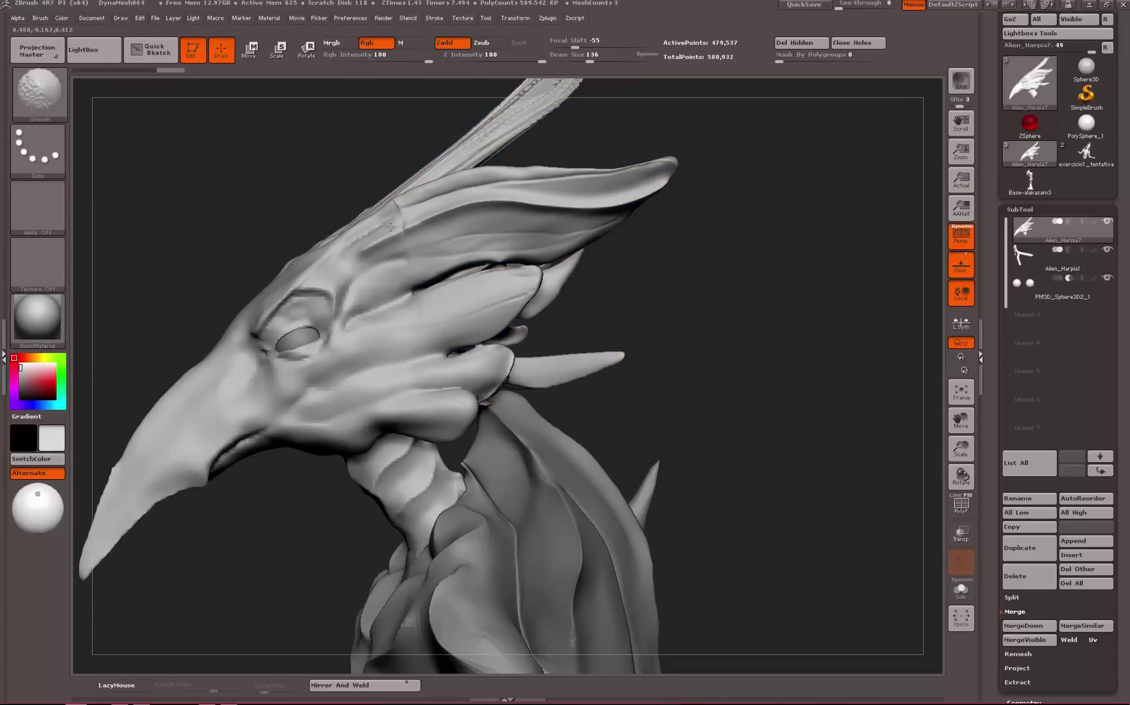
Smooth the seam between the head and the crest, checking it from the side and the front
left_click_drag(390, 228, 382, 235, "shift")
mouse_move(278, 204)
left_mouse_down("alt")
mouse_move(252, 177)
mouse_move(405, 183)
mouse_move(270, 181)
mouse_move(310, 162)
mouse_move(340, 167)
left_mouse_up("alt")
left_click_drag(636, 293, 598, 287)
mouse_move(294, 216)
left_mouse_down()
mouse_move(339, 270)
mouse_move(401, 222)
left_mouse_up()
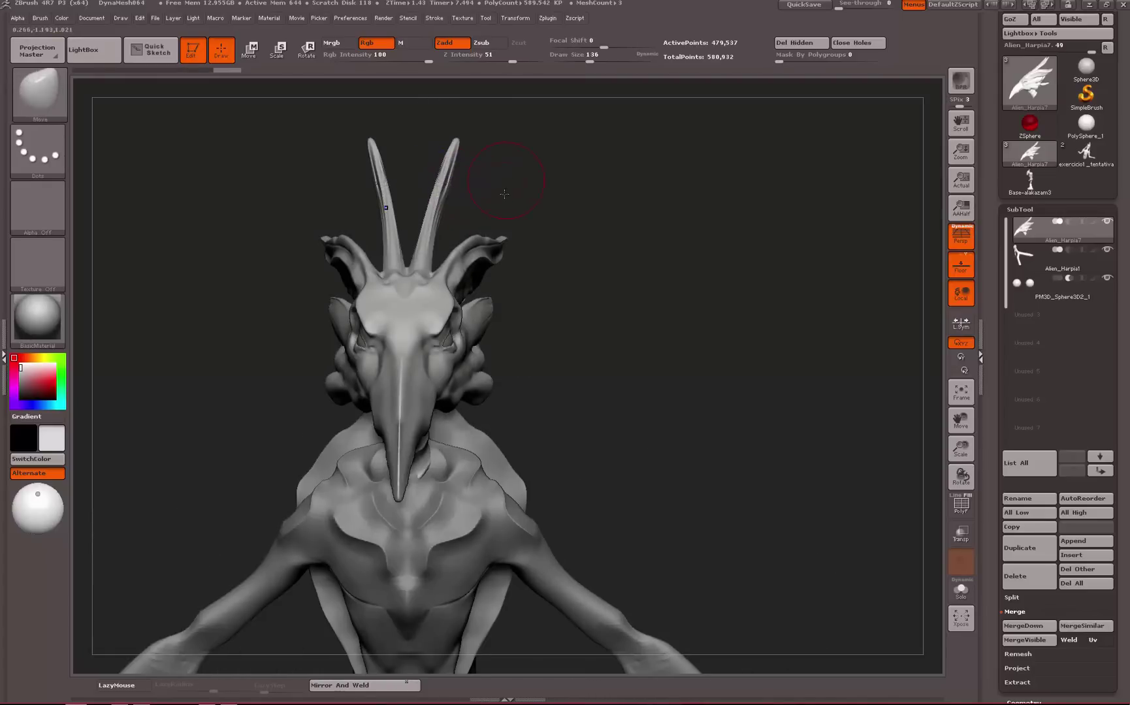
left_click_drag(504, 194, 448, 193, "alt")
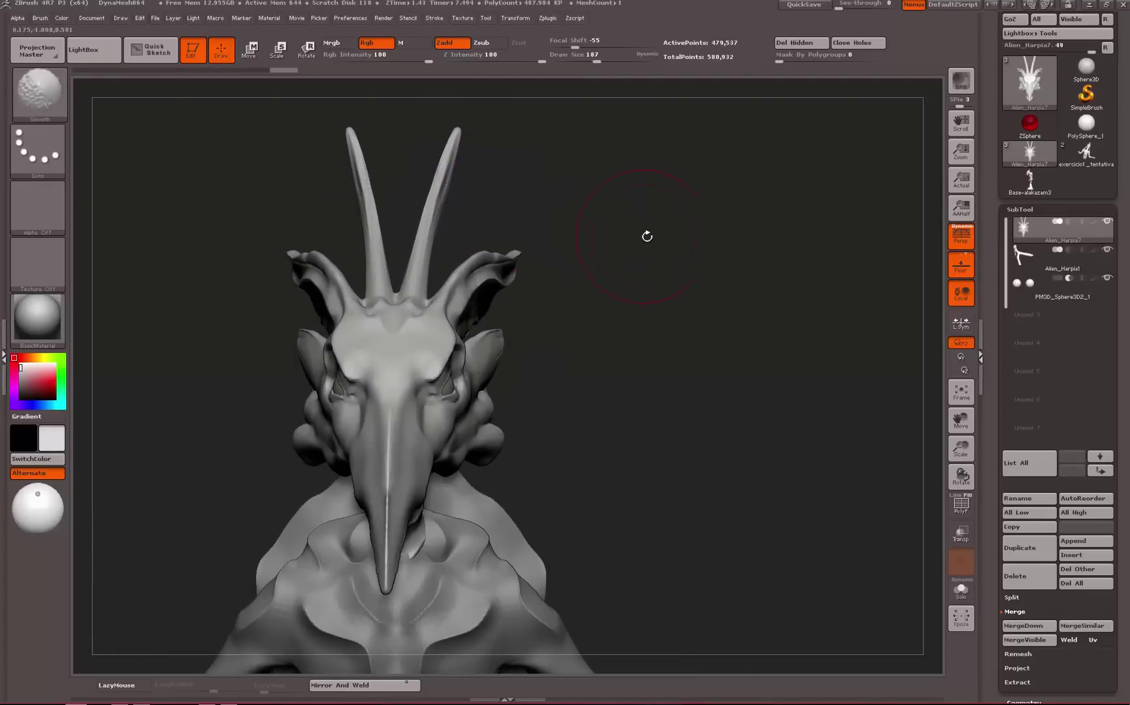
left_click_drag(647, 236, 531, 320)
left_click_drag(587, 348, 363, 386, "shift")
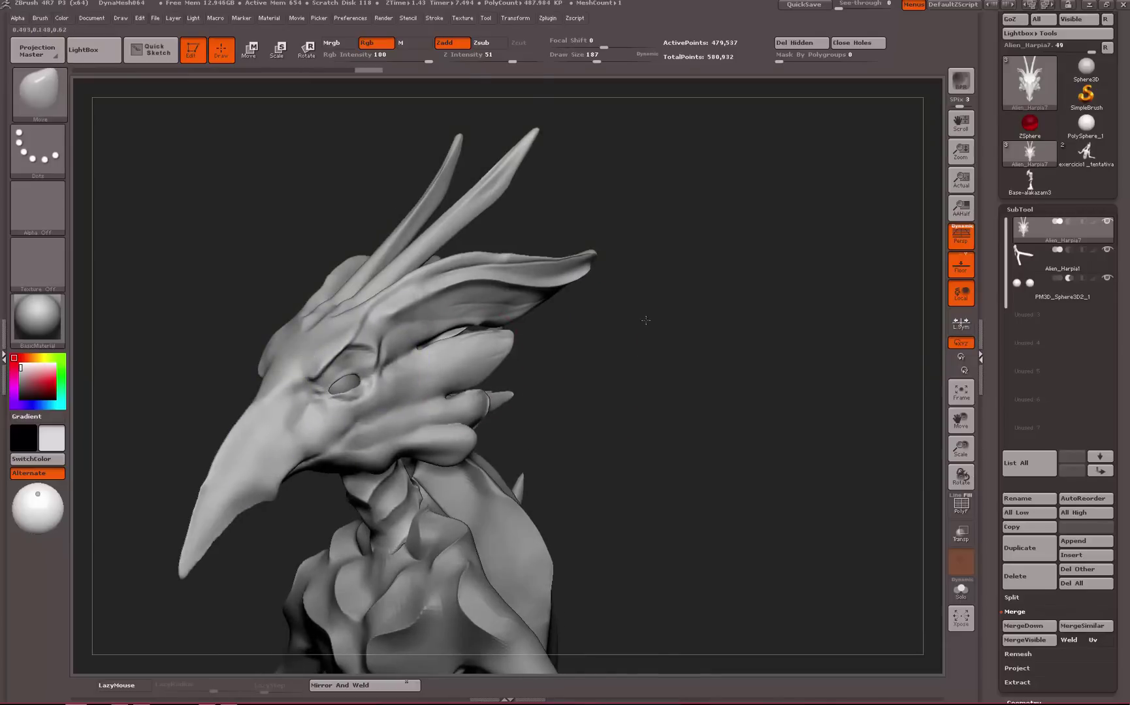
Deepen the crease from the mouth corner along the cheek with the Dam_Standard brush at size 54
mouse_move(646, 320)
left_mouse_down("alt")
mouse_move(689, 221)
mouse_move(653, 288)
mouse_move(727, 328)
mouse_move(776, 328)
mouse_move(784, 365)
left_mouse_up("alt")
key("b")
left_click(659, 449)
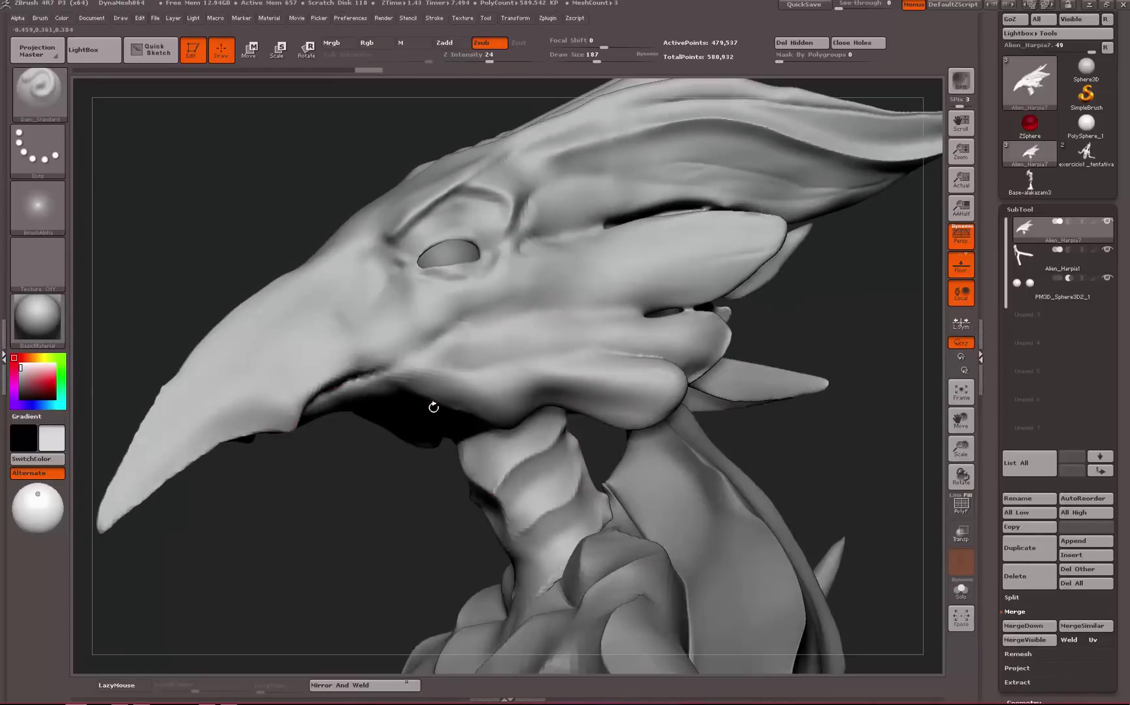
key("space")
key("space")
left_click_drag(372, 372, 367, 371)
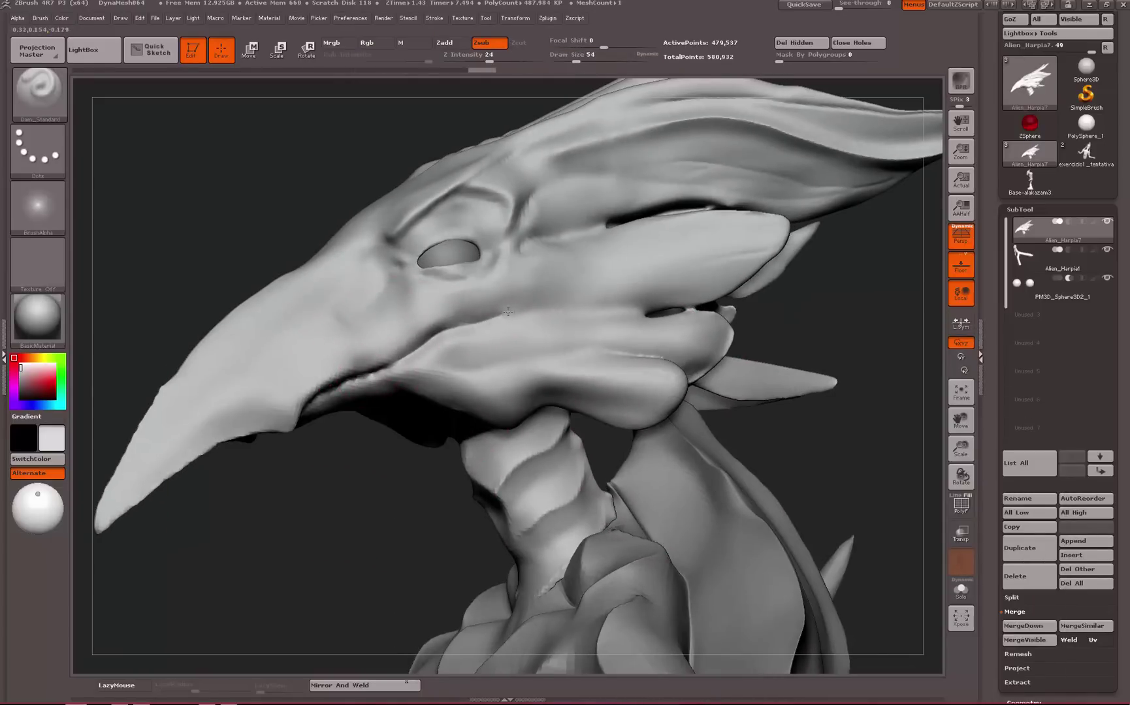
left_click_drag(307, 275, 332, 224, "alt")
left_click_drag(356, 269, 356, 333, "alt")
left_click_drag(452, 311, 478, 296)
Set the brush size to 192, select the body subtool below the neck, and reselect the head subtool
key("space")
left_click_drag(444, 428, 469, 428)
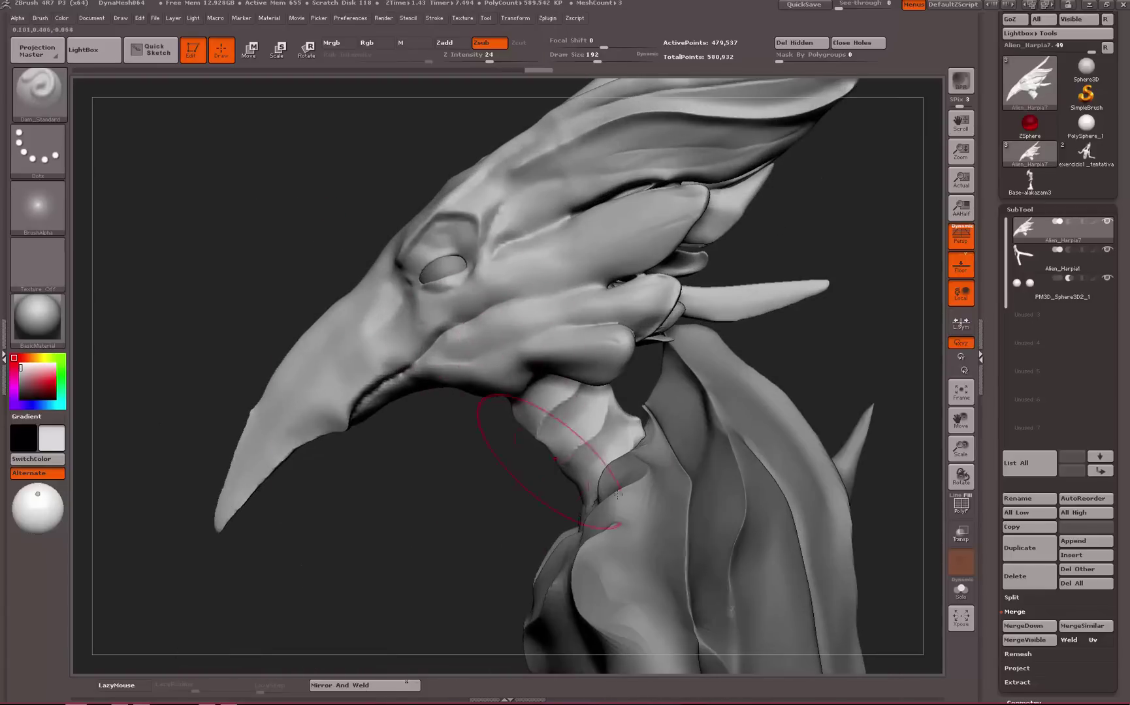
mouse_move(451, 497)
left_mouse_down("alt")
mouse_move(406, 214)
mouse_move(421, 205)
left_mouse_up("alt")
left_click(623, 402, "alt")
mouse_move(407, 441)
left_mouse_down()
mouse_move(318, 298)
mouse_move(267, 492)
left_mouse_up()
mouse_move(219, 425)
left_mouse_down()
mouse_move(173, 424)
mouse_move(196, 424)
left_mouse_up()
left_click(383, 389, "alt")
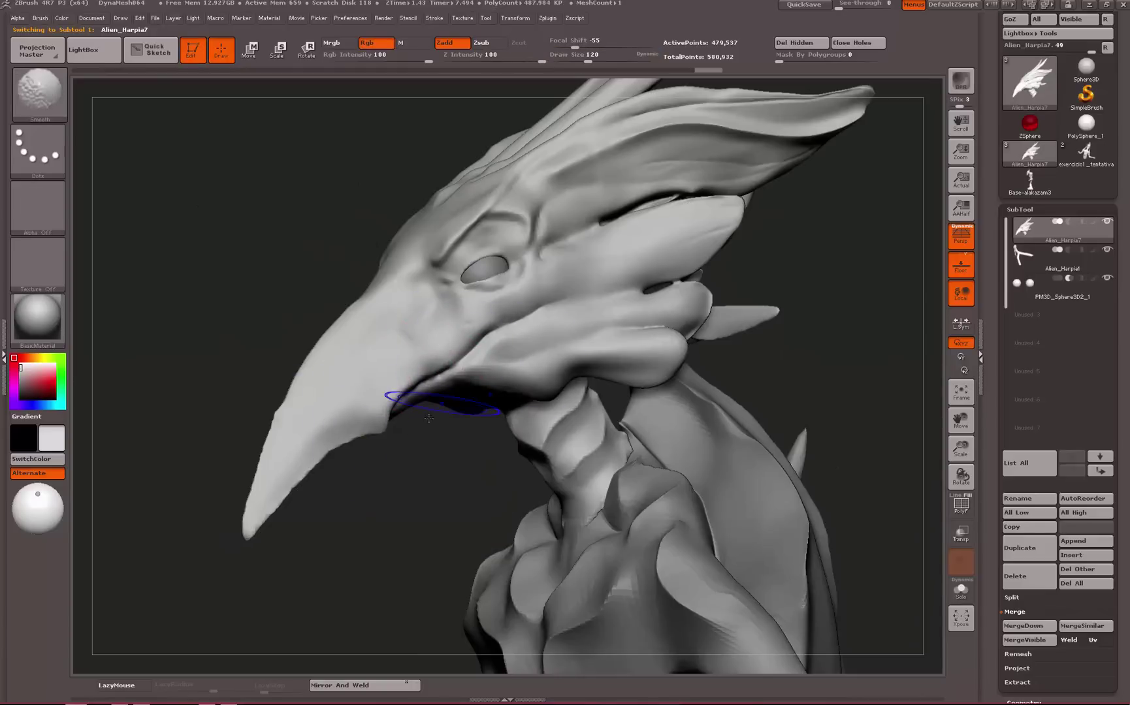
Smooth the mouth corner and the side of the beak
left_click_drag(400, 404, 471, 356)
mouse_move(311, 451)
left_mouse_down("shift")
mouse_move(275, 483)
mouse_move(268, 463)
left_mouse_up("shift")
left_click_drag(252, 275, 287, 261)
left_click_drag(451, 312, 314, 307)
mouse_move(241, 310)
left_mouse_down("alt")
mouse_move(203, 342)
mouse_move(186, 313)
mouse_move(190, 366)
left_mouse_up("alt")
Polish the side of the beak with the hPolish brush at size 112 and smooth its upper part
key("b")
key("h")
key("p")
key("space")
left_click_drag(333, 377, 275, 413)
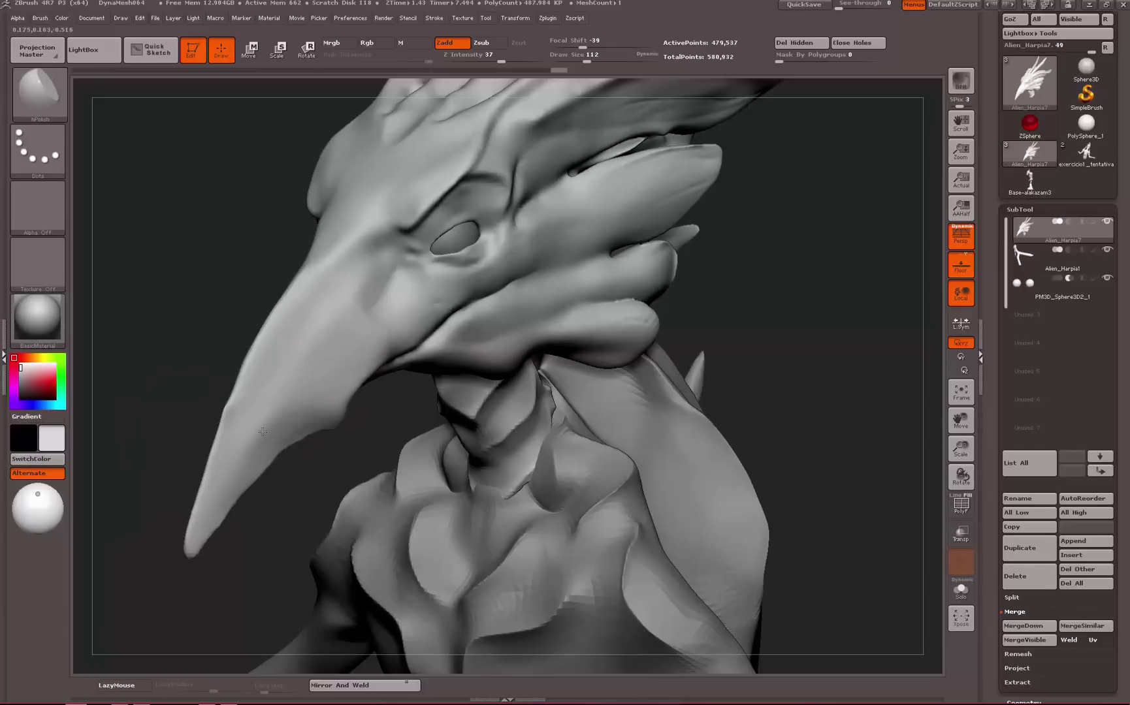
left_click_drag(353, 332, 200, 325)
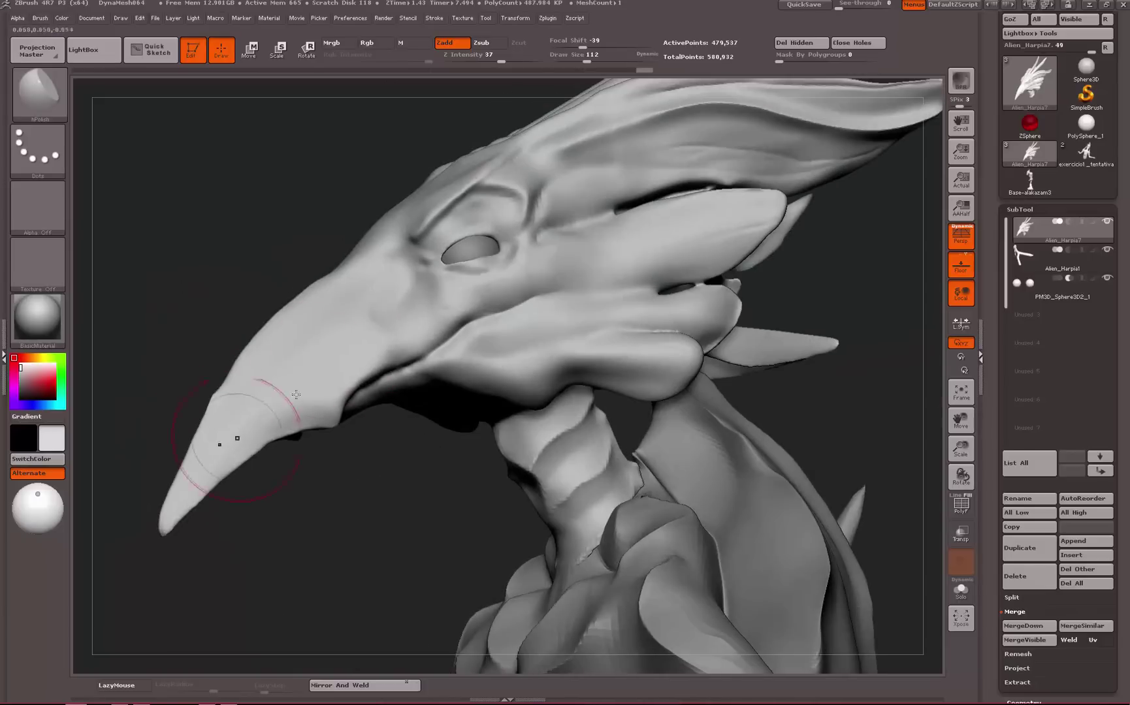
left_click_drag(137, 443, 292, 404)
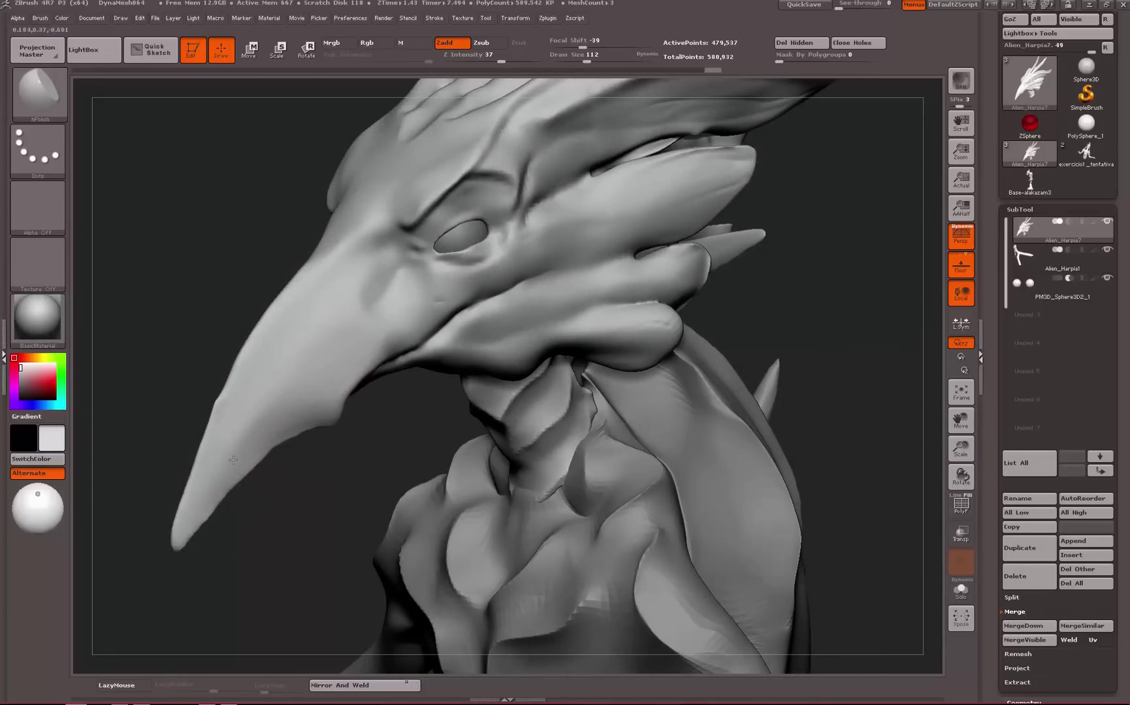
left_click_drag(349, 342, 318, 348, "shift")
Carve a shallow dent into the side of the beak below the eye with the Clay brush at size 77
left_click_drag(209, 246, 203, 354, "alt")
key("space")
left_click_drag(346, 395, 327, 395)
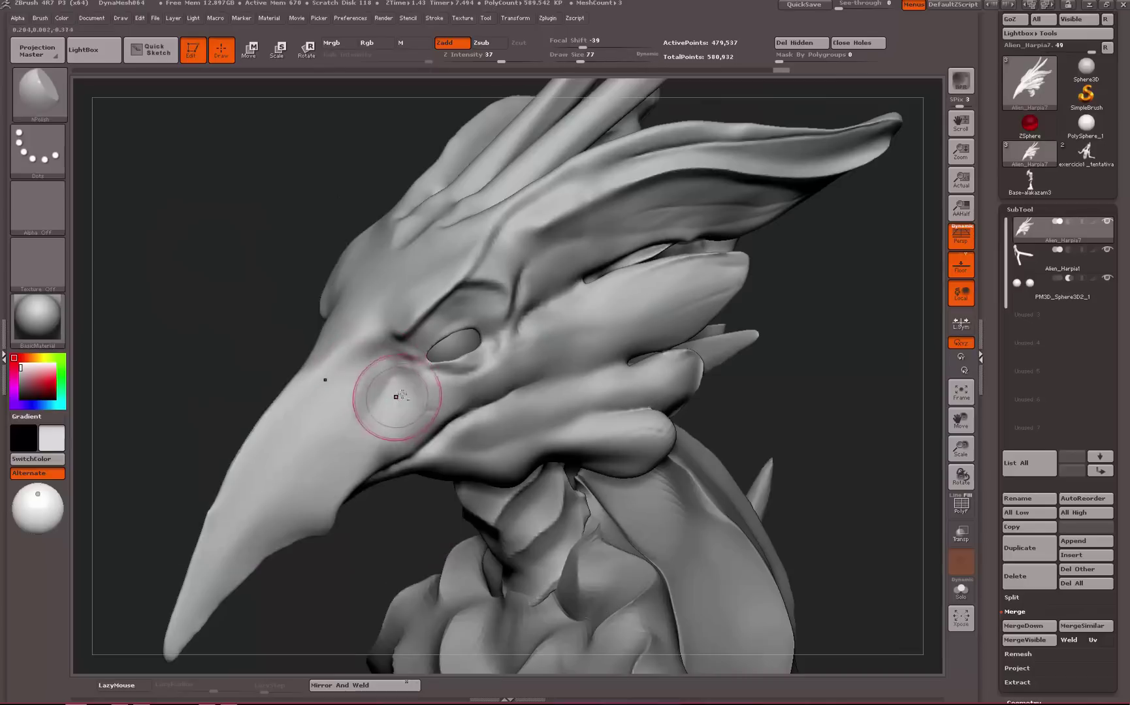
key("ctrl")
key("b")
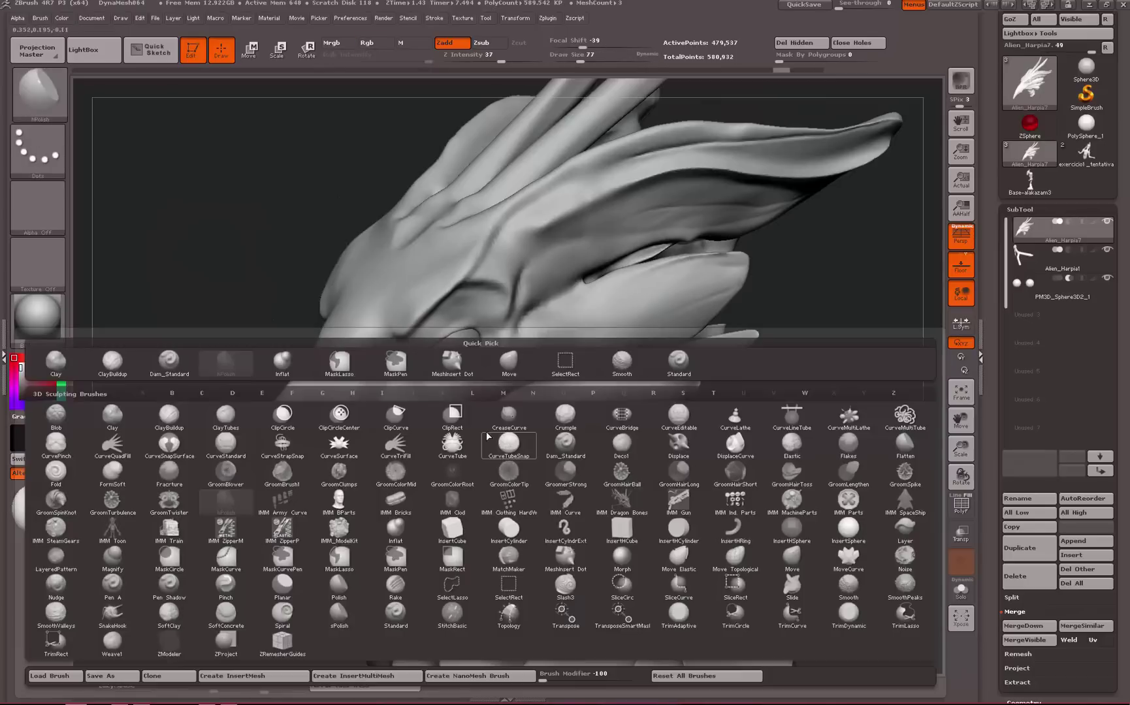
left_click(163, 421)
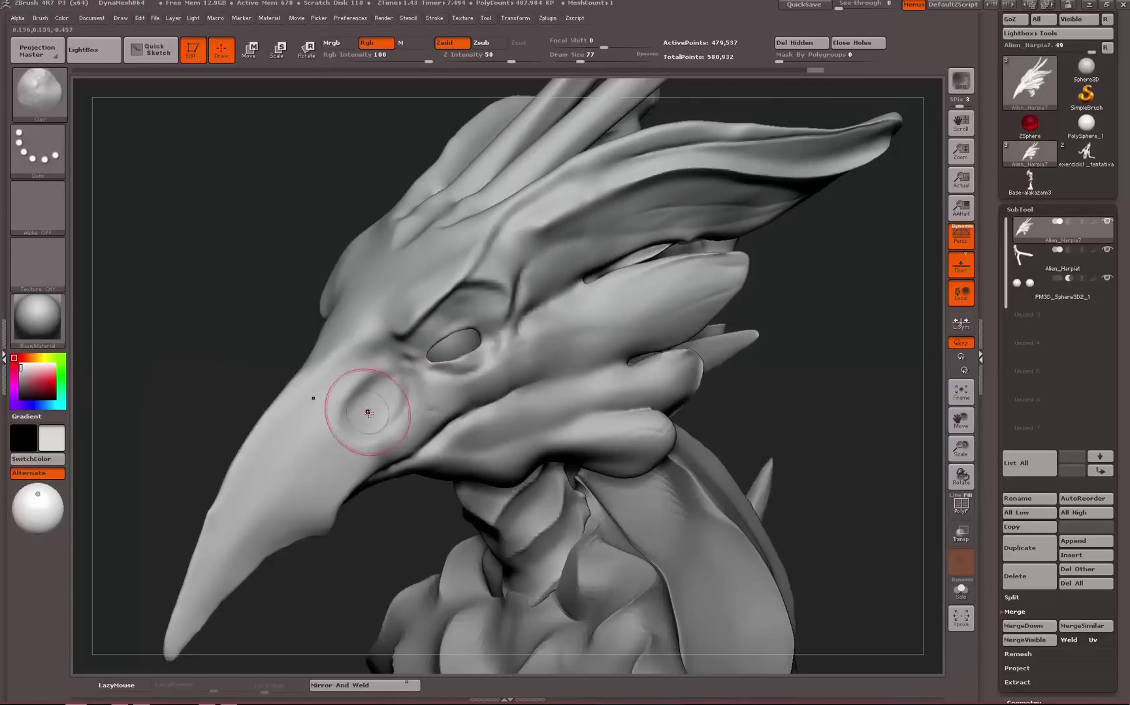
mouse_move(199, 382)
left_mouse_down()
mouse_move(470, 385)
mouse_move(255, 386)
left_mouse_up()
Try to fill the dent on the side of the beak with the Clay brush, and undo the strokes
key("b")
left_click(124, 418)
mouse_move(369, 408)
left_mouse_down()
mouse_move(362, 418)
mouse_move(372, 414)
left_mouse_up()
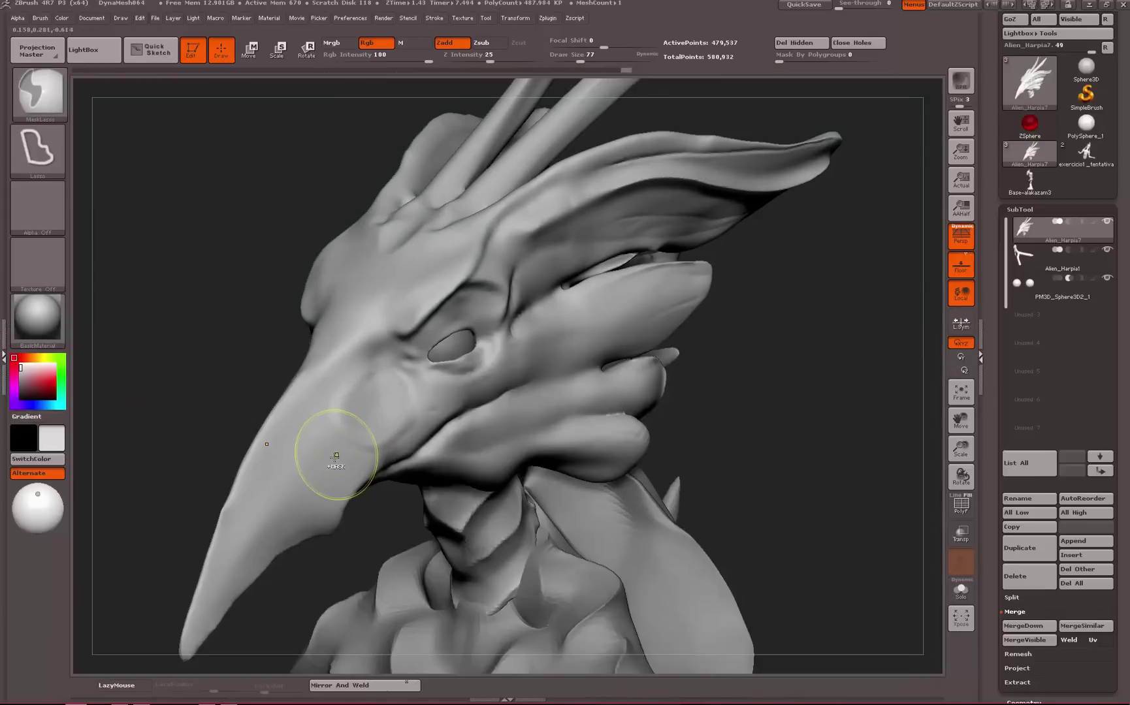
key("ctrl+z")
key("ctrl+z")
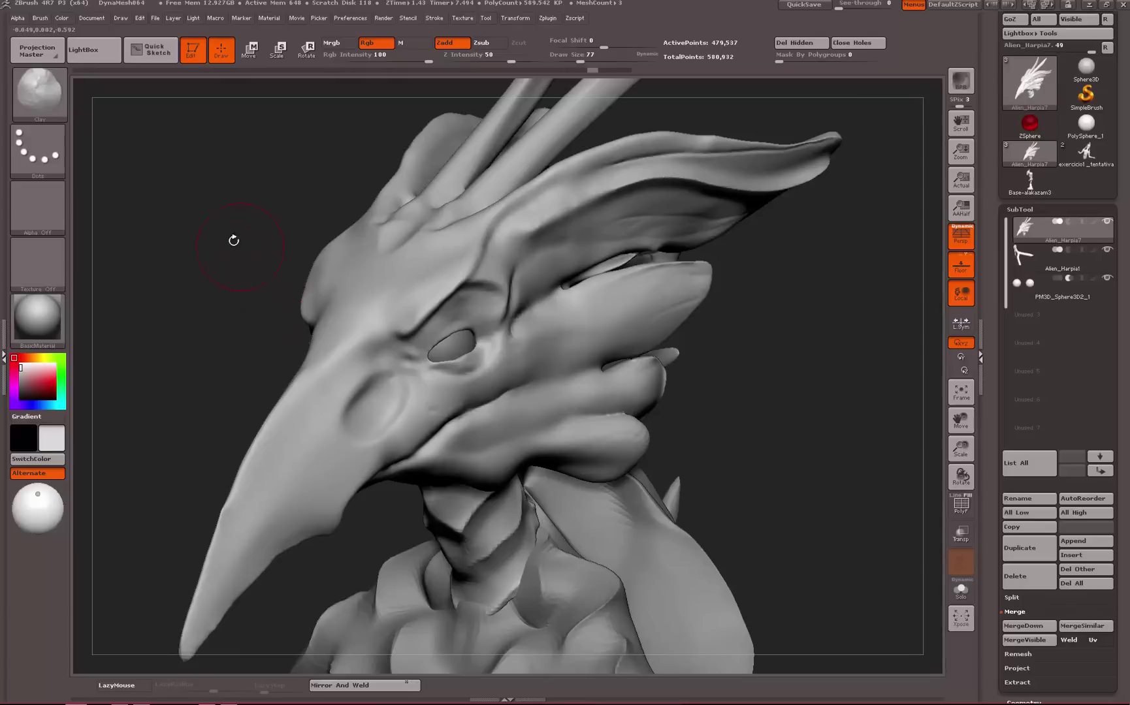
Even out the dent on the side of the beak with a large Flatten brush and light smoothing
left_click_drag(233, 241, 226, 297, "alt")
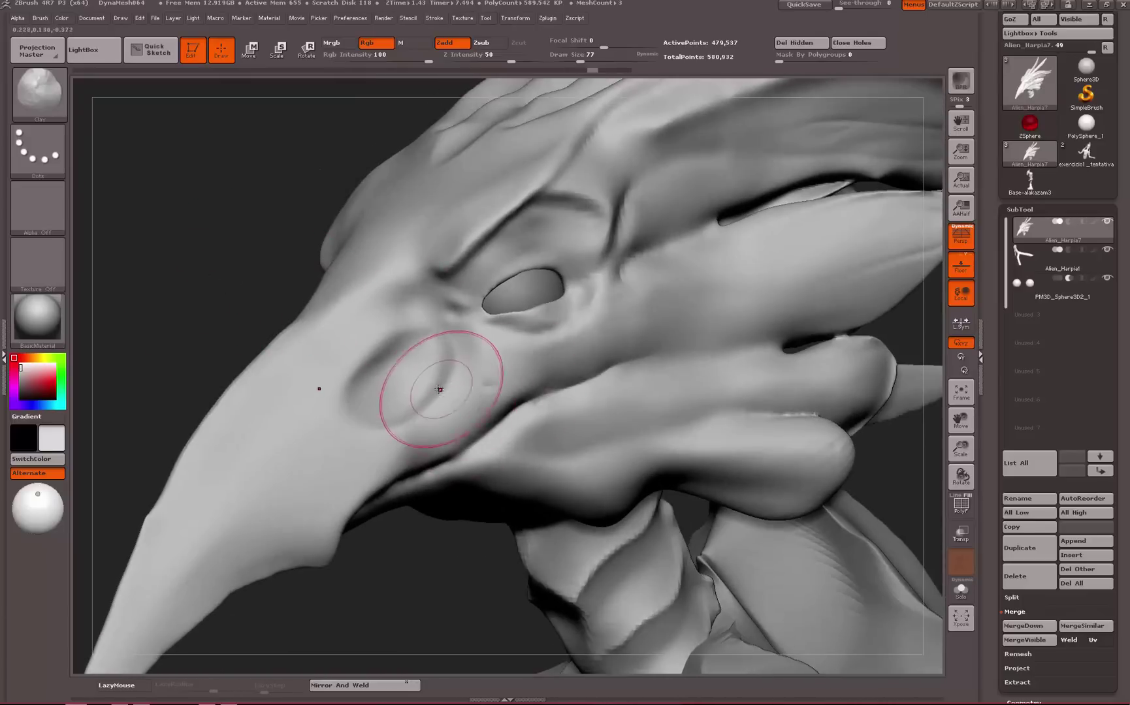
key("b")
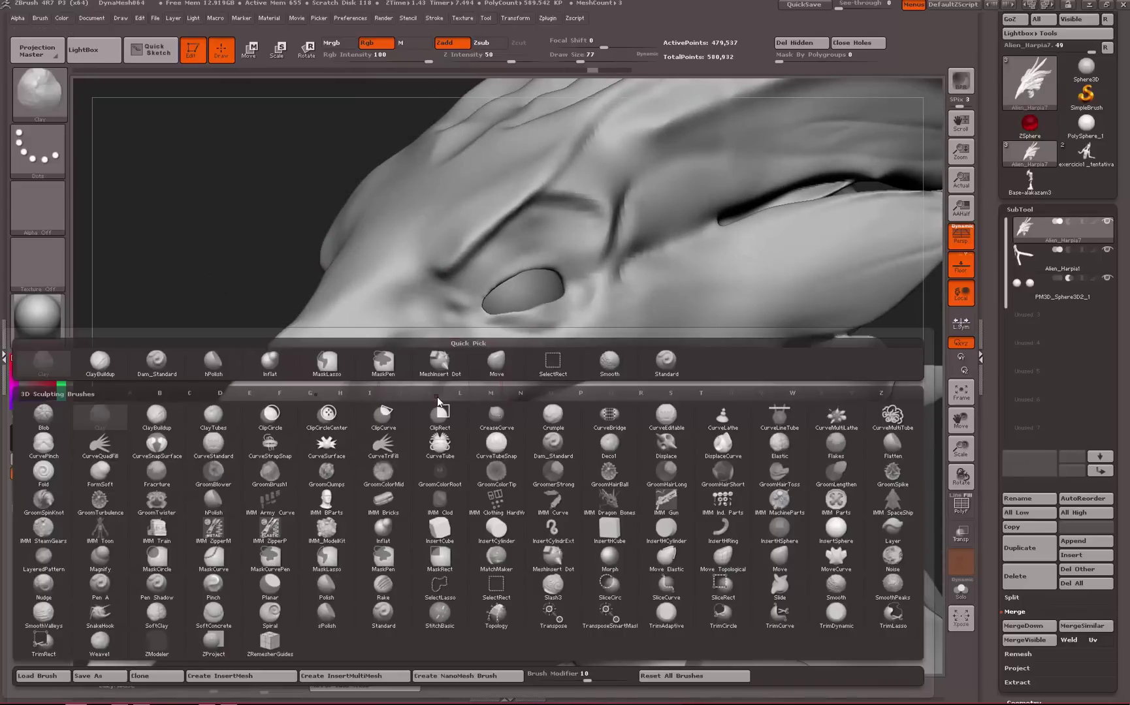
key("f")
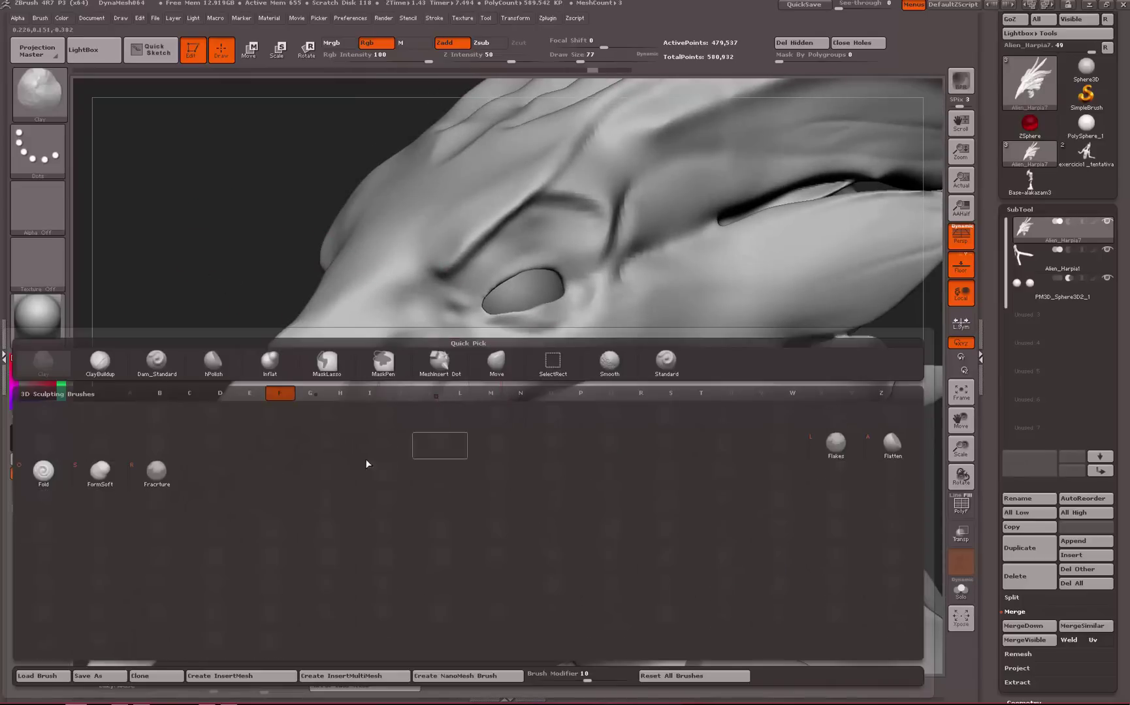
left_click(878, 456)
key("space")
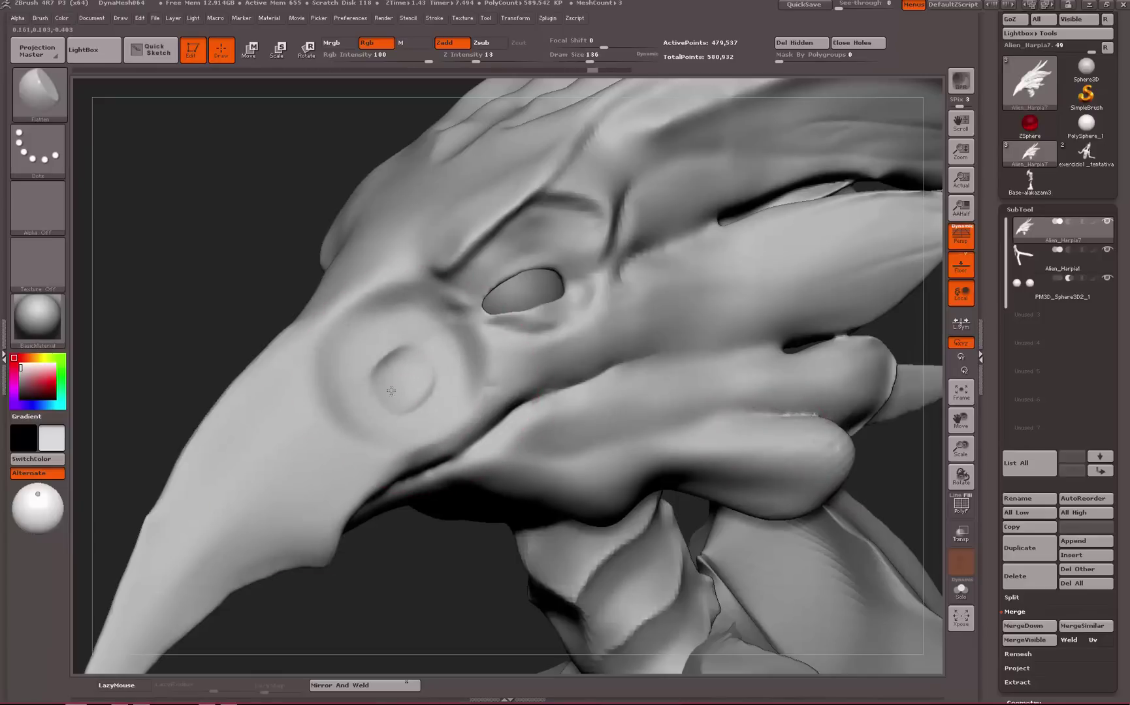
key("space")
mouse_move(391, 391)
left_mouse_down("shift")
mouse_move(408, 375)
mouse_move(392, 376)
mouse_move(419, 374)
left_mouse_up("shift")
mouse_move(415, 371)
left_mouse_down()
mouse_move(363, 399)
mouse_move(381, 385)
mouse_move(346, 389)
mouse_move(379, 395)
mouse_move(361, 391)
left_mouse_up()
key("ctrl+z")
key("space")
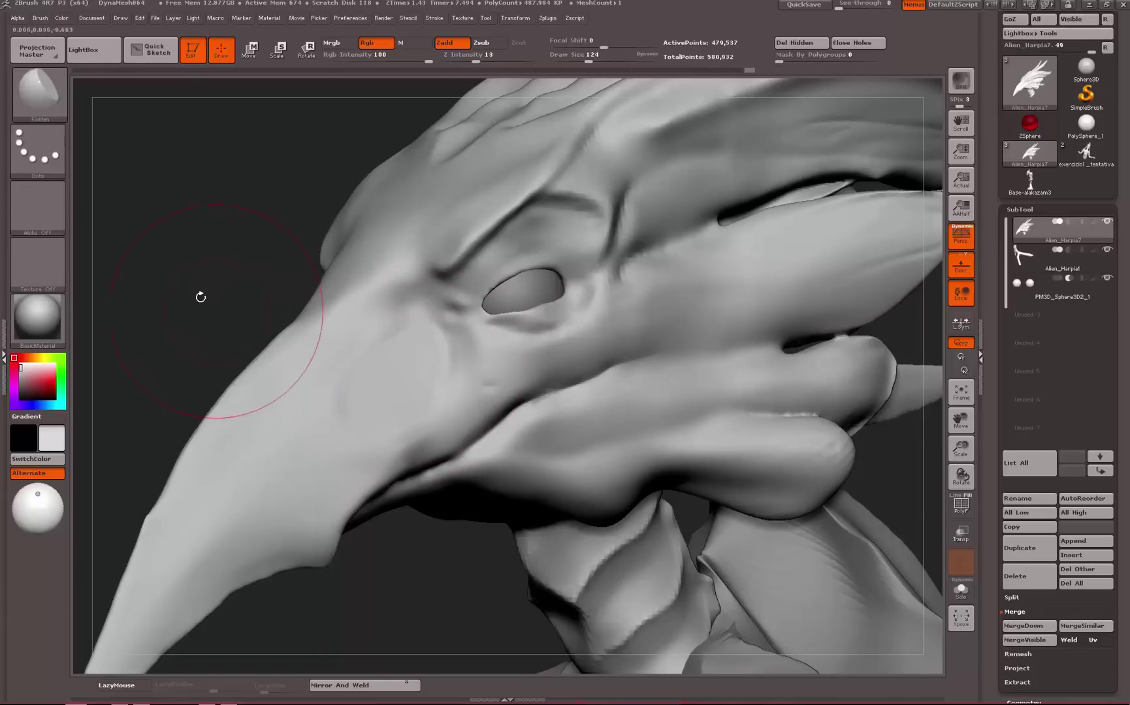
Flatten the surface between the brow ridge and the eye with a smaller Flatten brush
left_click_drag(201, 297, 182, 347, "alt")
key("space")
left_click_drag(542, 269, 526, 270)
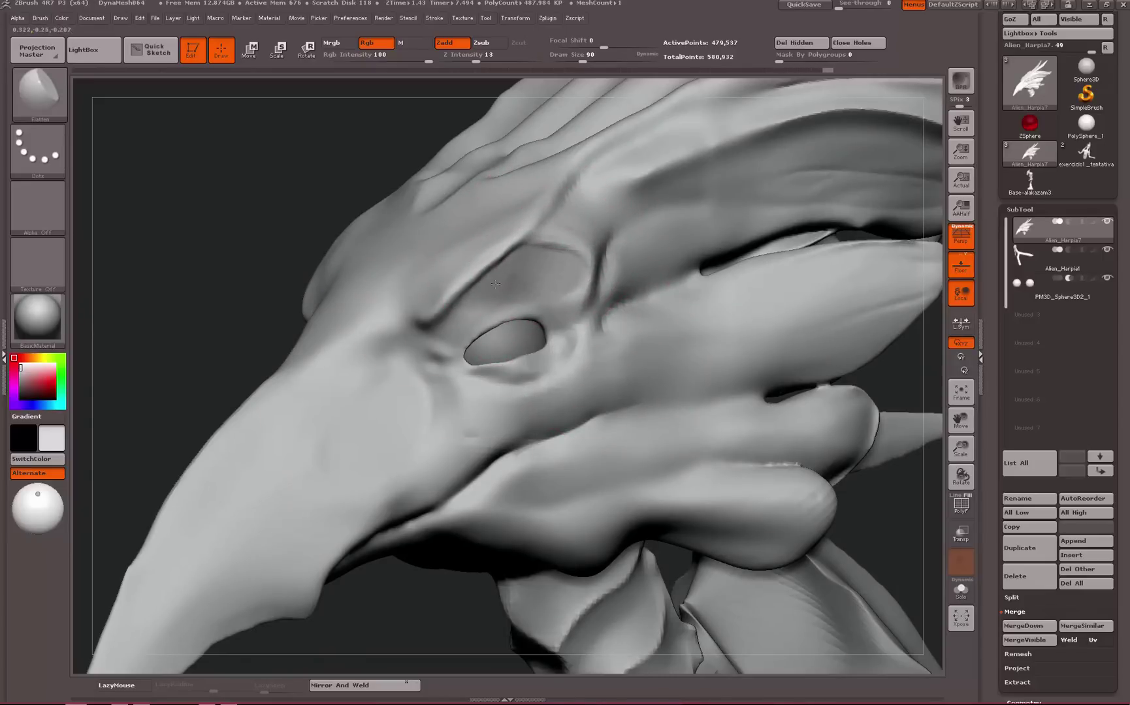
mouse_move(495, 284)
left_mouse_down()
mouse_move(512, 256)
mouse_move(487, 282)
mouse_move(497, 270)
left_mouse_up()
Flatten the creased area behind the eye at brush size 71 and smooth it toward the feathers
key("space")
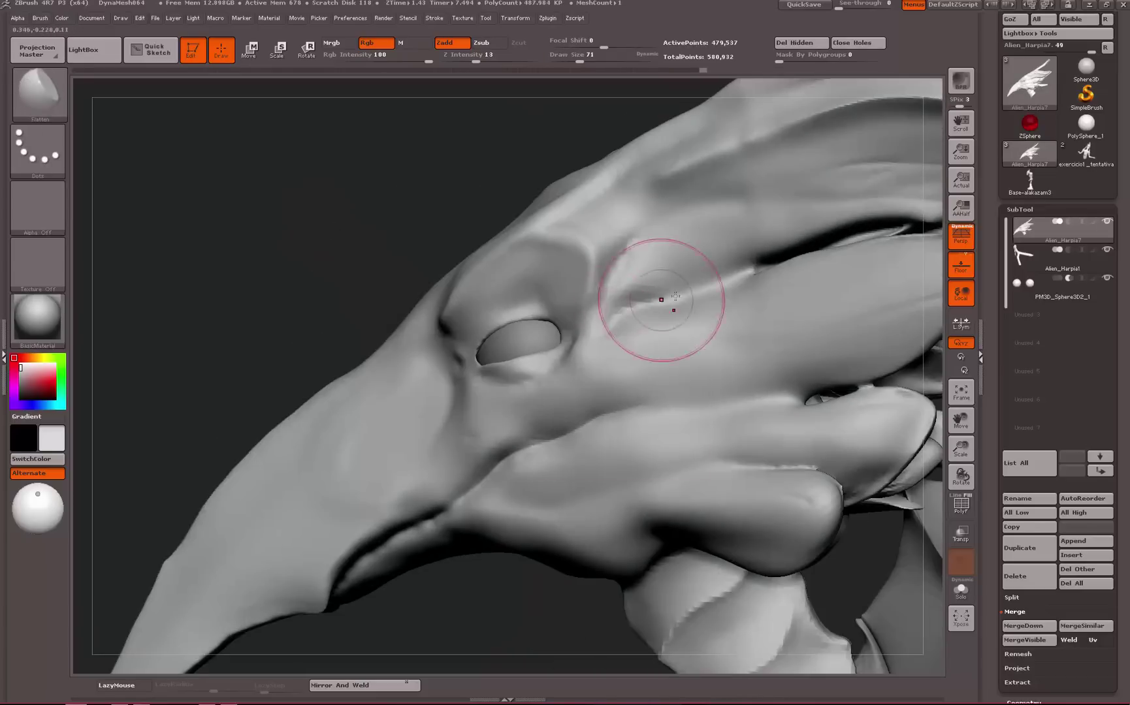
left_click_drag(698, 283, 654, 299)
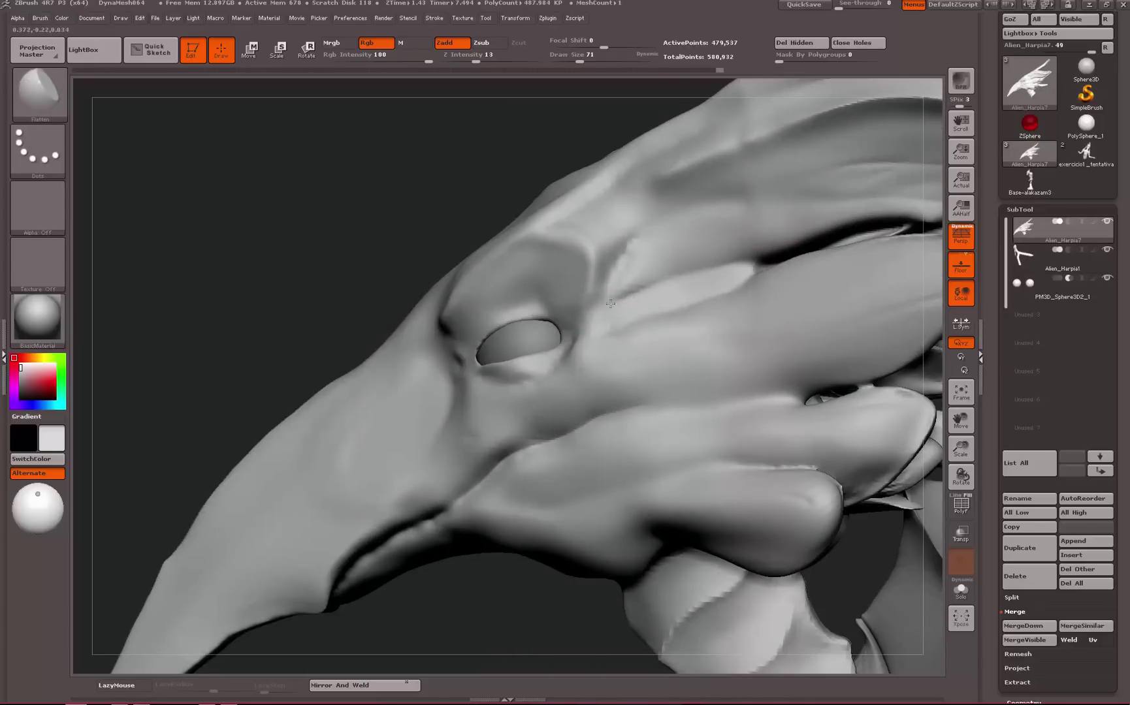
left_click_drag(736, 249, 696, 273, "shift")
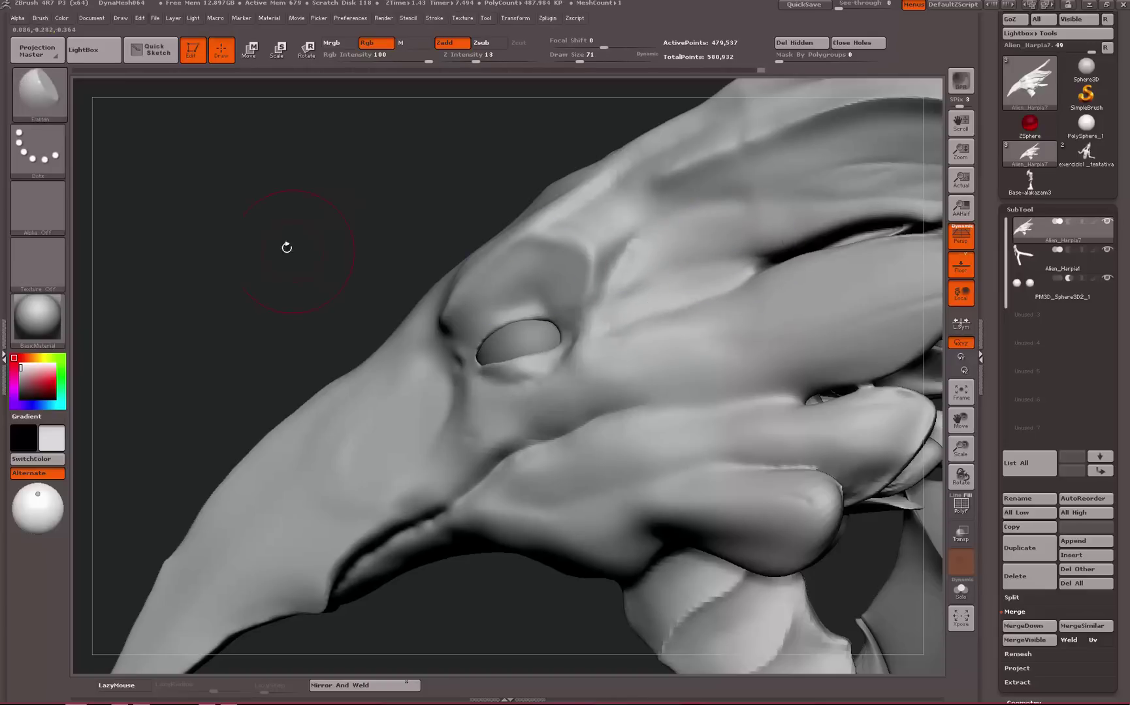
Trim a flat plane along the beak's lower edge up to the mouth corner with the TrimDynamic brush at size 71
left_click_drag(287, 247, 323, 271)
key("b")
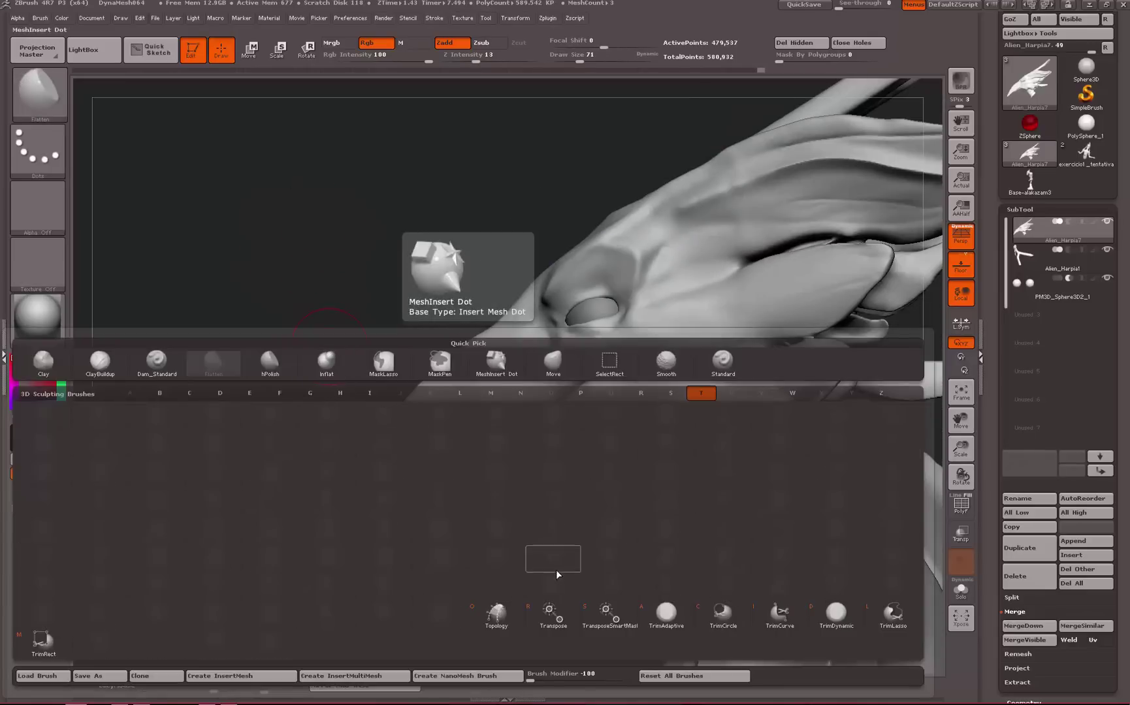
left_click(836, 603)
left_click_drag(260, 312, 311, 296, "alt")
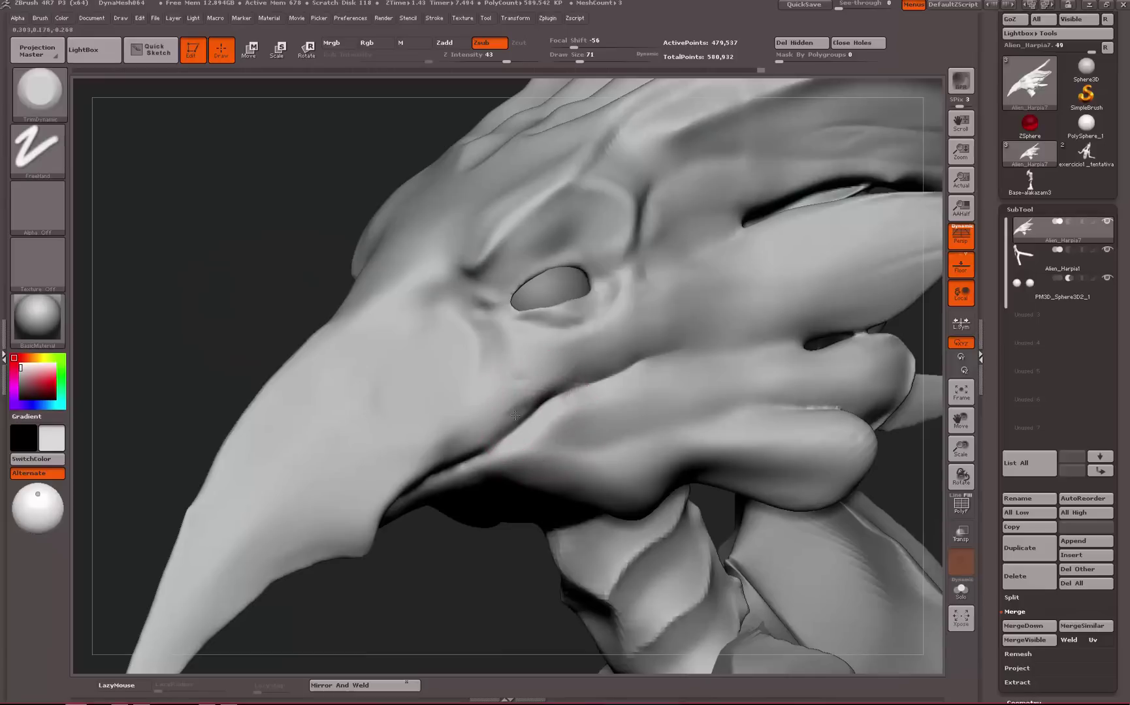
left_click_drag(472, 436, 392, 480)
left_click_drag(477, 425, 460, 439)
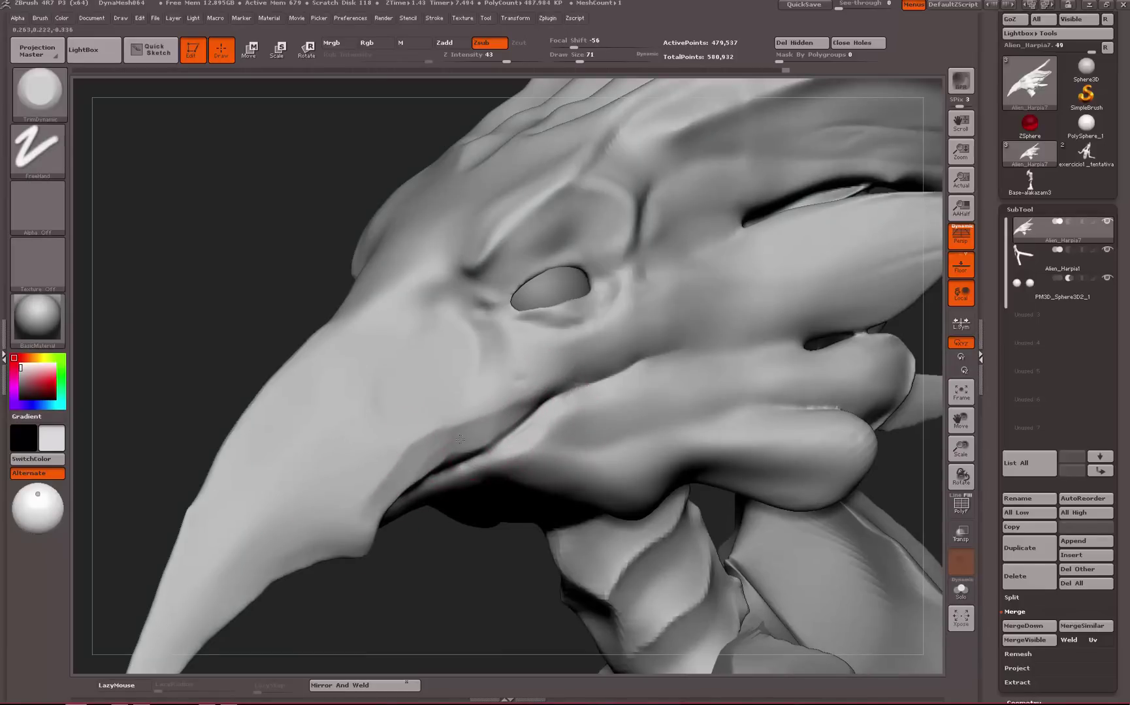
left_click_drag(394, 474, 377, 500)
mouse_move(458, 430)
left_mouse_down()
mouse_move(367, 522)
mouse_move(396, 475)
mouse_move(366, 519)
left_mouse_up()
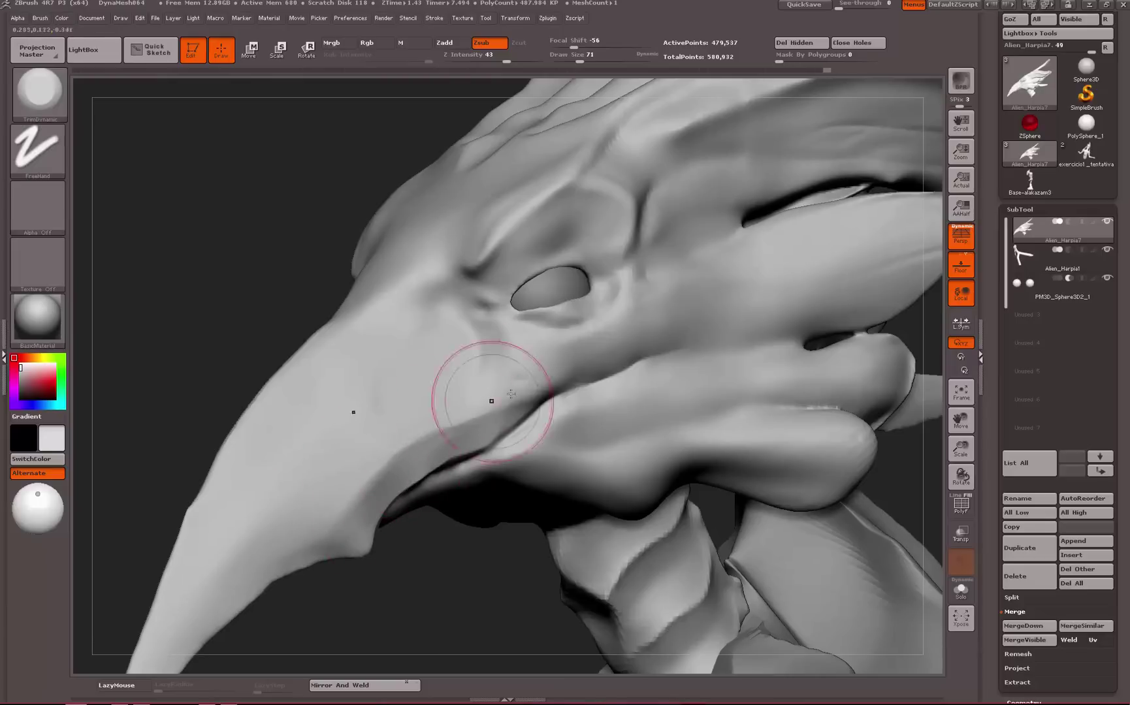
mouse_move(510, 394)
left_mouse_down()
mouse_move(366, 455)
mouse_move(376, 502)
left_mouse_up()
Try trimming strokes along the lower cheek feathers with the TrimAdaptive brush at size 56, undoing each one
key("f")
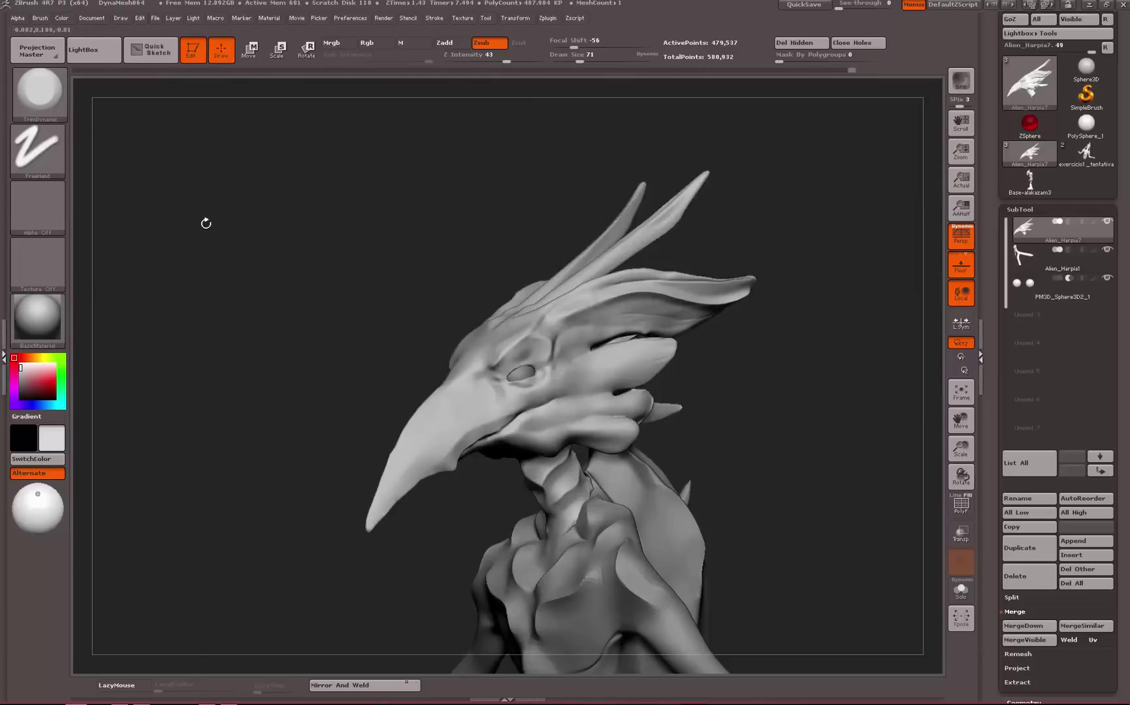
left_click_drag(204, 222, 416, 424)
key("b")
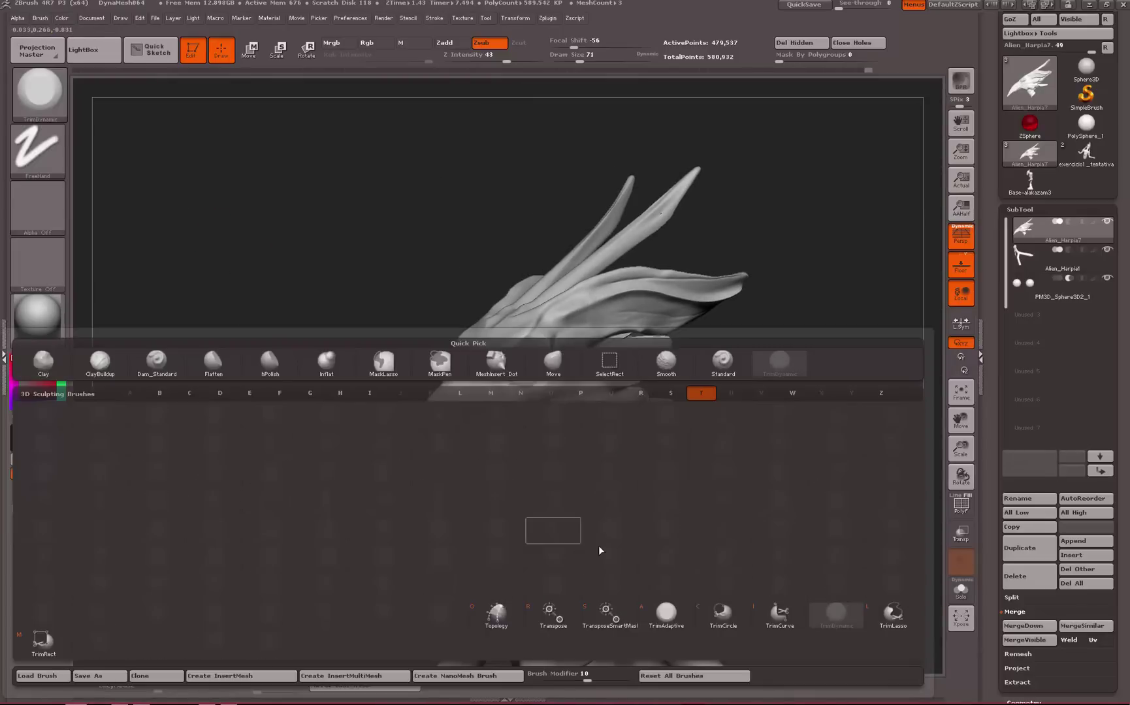
key("a")
left_click_drag(294, 365, 380, 449, "alt")
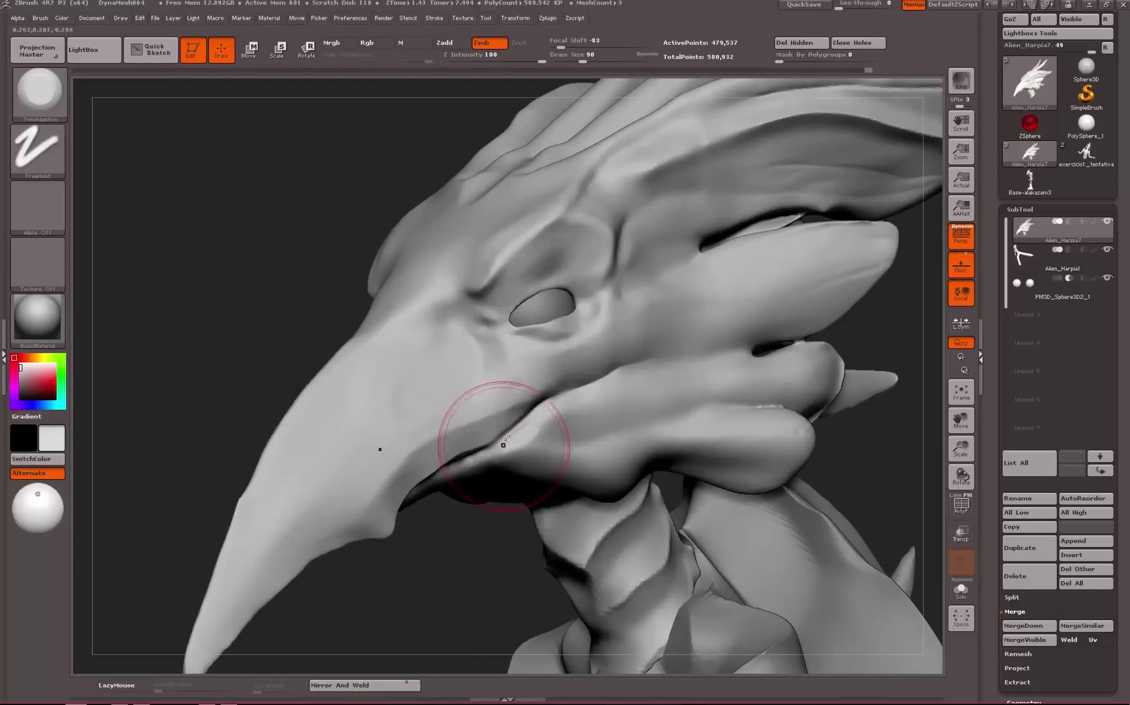
key("bracketleft")
mouse_move(507, 405)
left_mouse_down()
mouse_move(483, 430)
mouse_move(564, 426)
mouse_move(512, 454)
mouse_move(700, 463)
left_mouse_up()
key("ctrl+z")
mouse_move(515, 444)
left_mouse_down()
mouse_move(530, 452)
mouse_move(784, 382)
left_mouse_up()
key("ctrl+z")
Try to trim and smooth a flat plane along the upper cheek feather, and undo these strokes
mouse_move(717, 367)
left_mouse_down()
mouse_move(577, 408)
mouse_move(694, 375)
mouse_move(615, 397)
left_mouse_up()
key("ctrl+z")
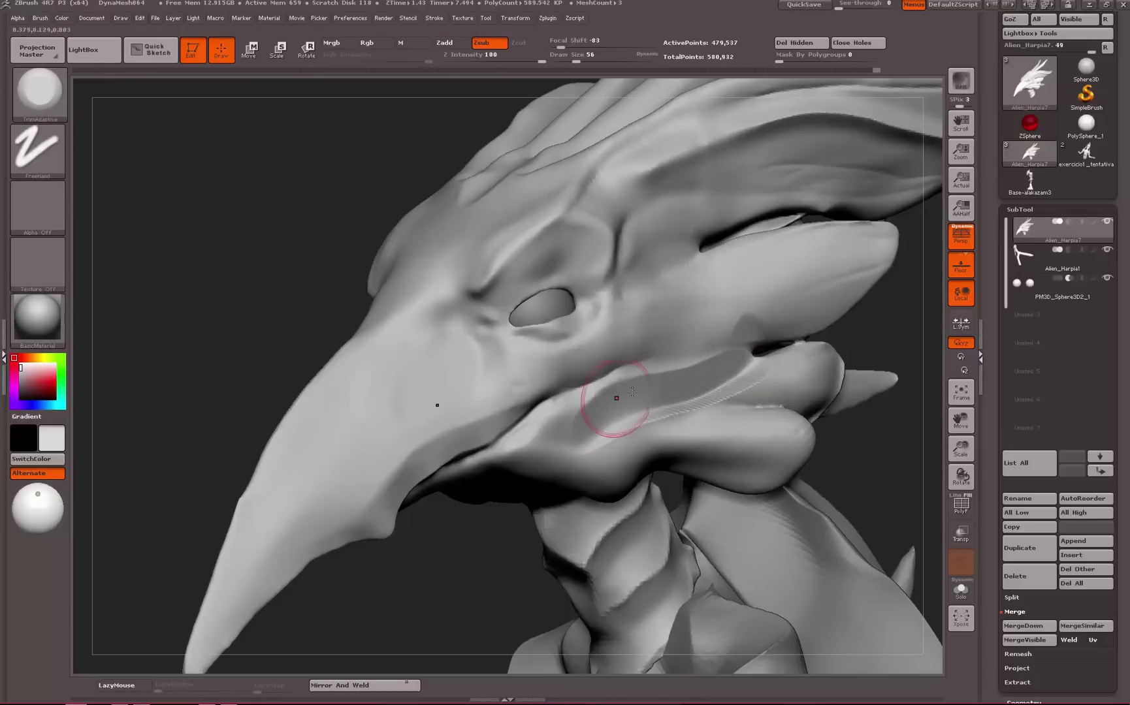
left_click_drag(753, 367, 693, 392, "shift")
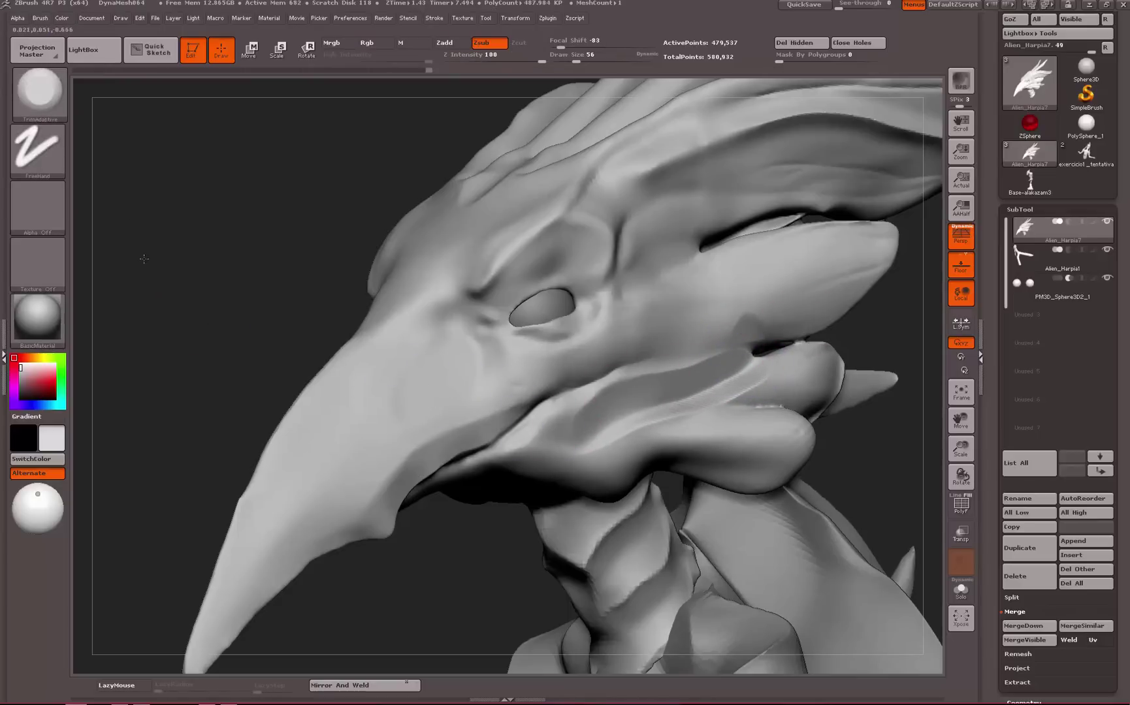
mouse_move(143, 258)
left_mouse_down("alt")
mouse_move(184, 242)
mouse_move(226, 272)
mouse_move(173, 235)
mouse_move(124, 242)
left_mouse_up("alt")
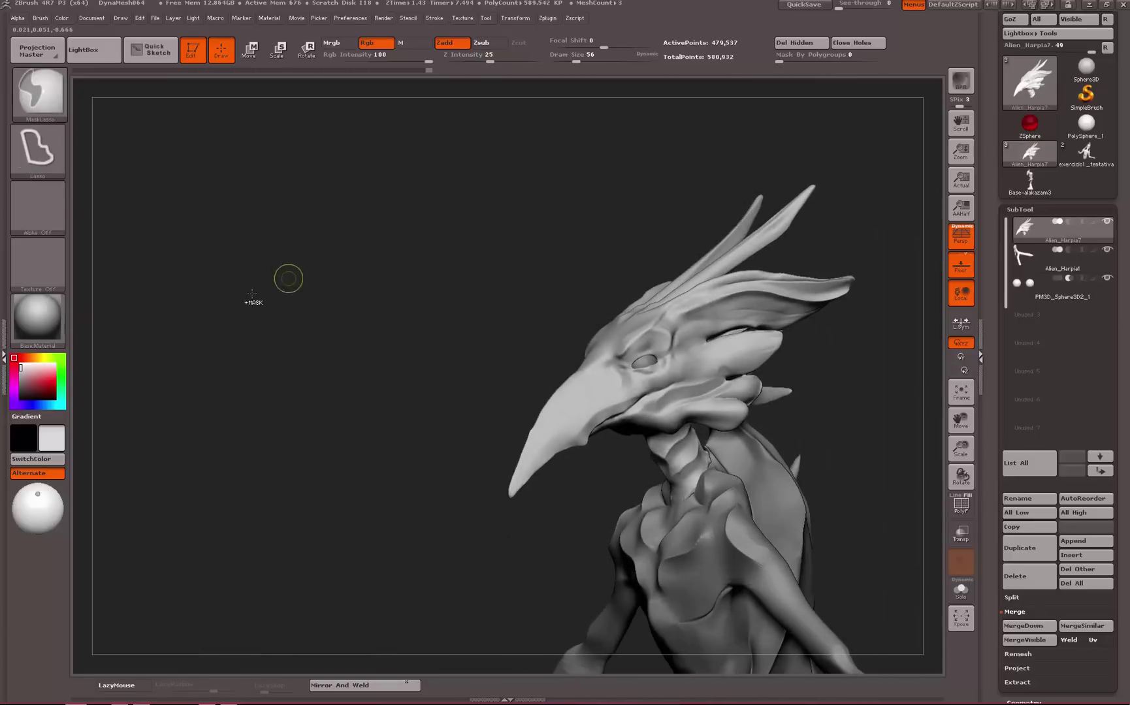
key("ctrl+z")
key("ctrl+z")
key("ctrl+z")
Pull the edge of the cheek feather up against the feather above it with the Move brush at sizes 56 and 17
mouse_move(327, 323)
left_mouse_down("alt")
mouse_move(304, 285)
mouse_move(213, 366)
mouse_move(284, 263)
mouse_move(302, 49)
left_mouse_up("alt")
left_click_drag(763, 303, 717, 278)
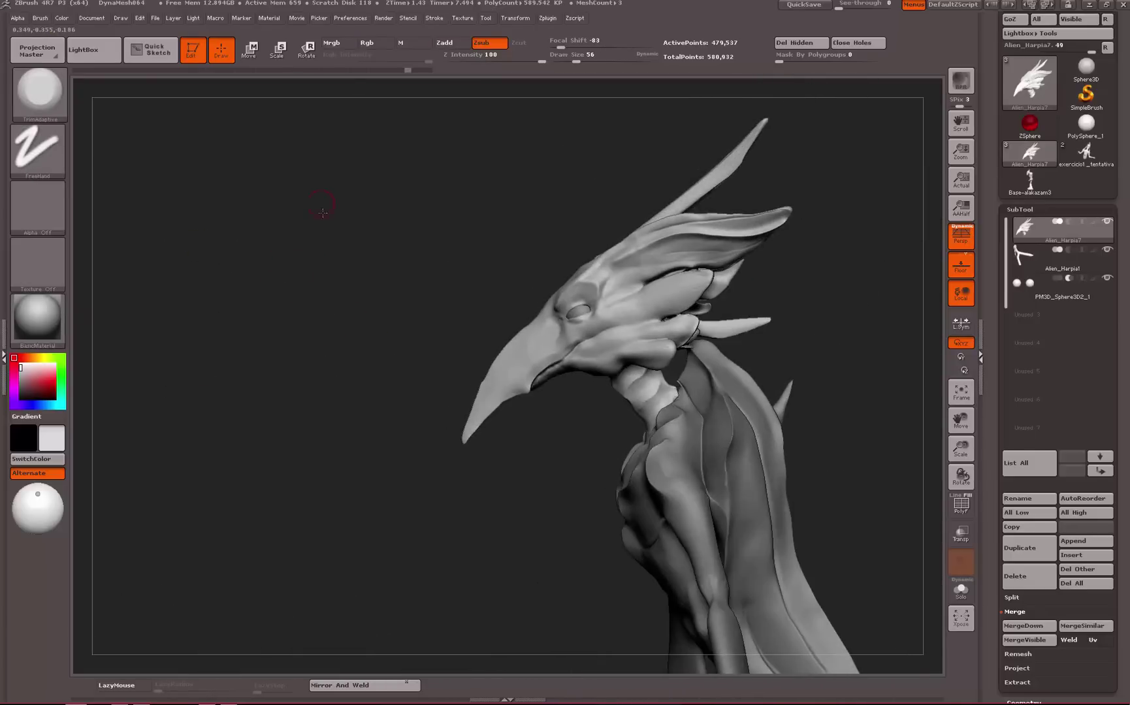
left_click_drag(322, 209, 55, 286, "alt")
left_click_drag(793, 332, 692, 372)
right_click(469, 392)
key("b")
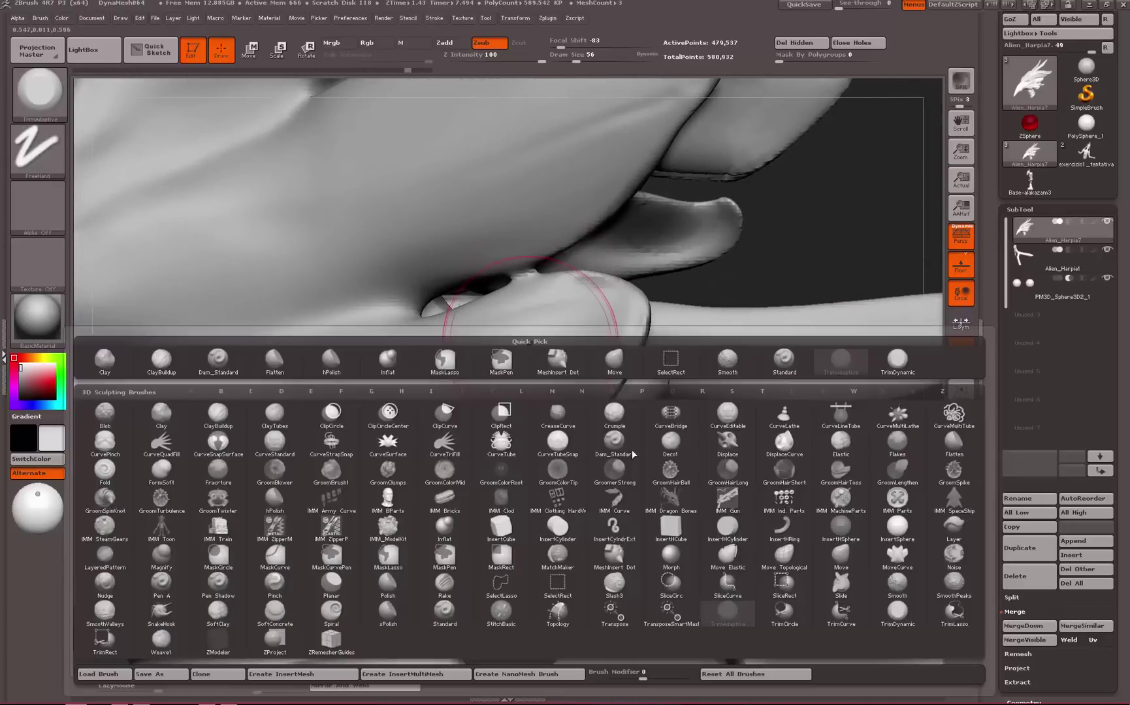
left_click(840, 554)
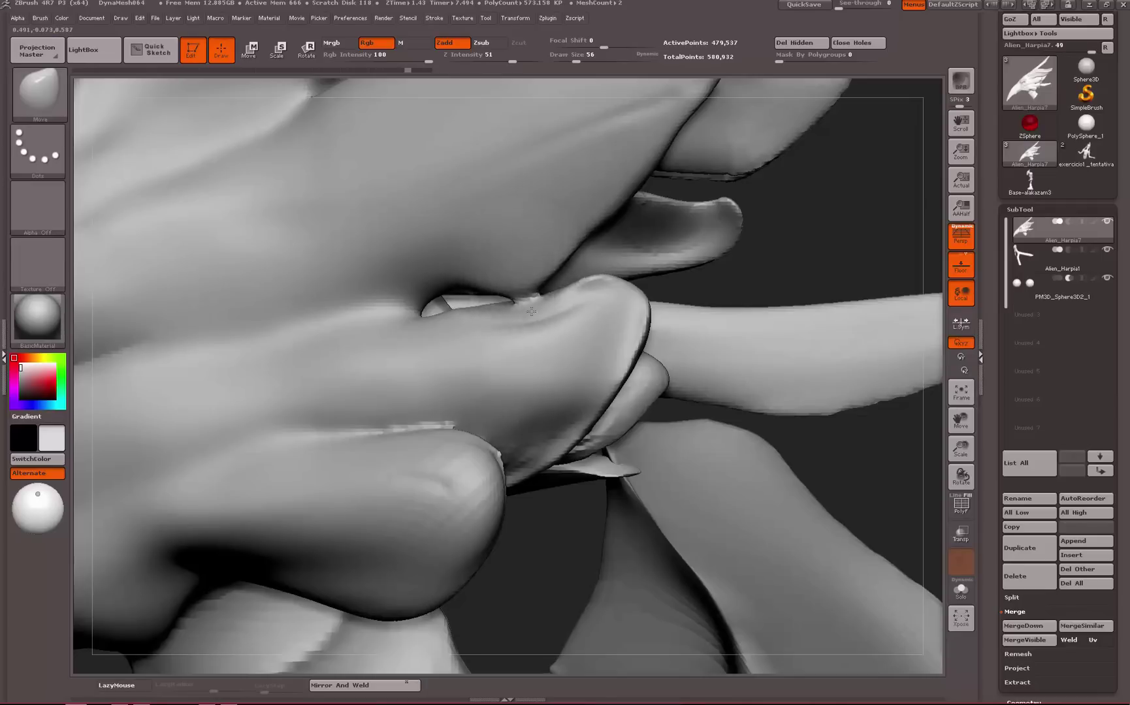
left_click_drag(517, 315, 522, 265)
key("space")
left_click(516, 266)
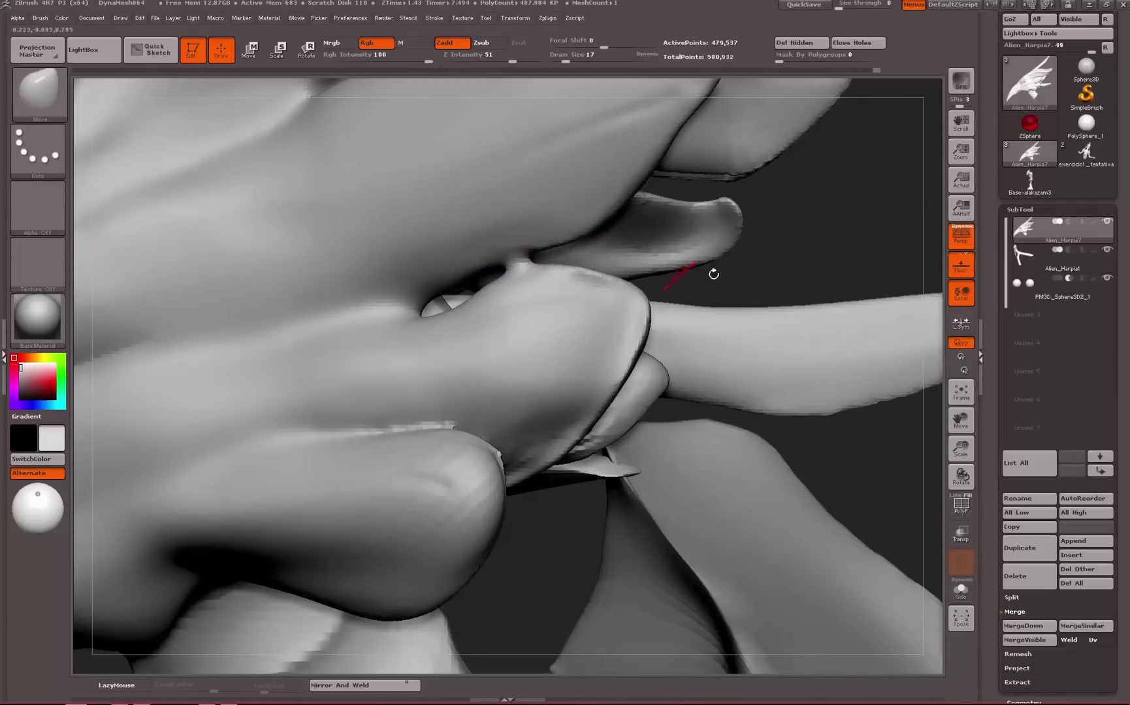
mouse_move(781, 278)
left_mouse_down()
mouse_move(807, 278)
mouse_move(523, 267)
left_mouse_up()
Switch to the exercicio1_tentativa model and try moving the shoulder feather beside its head with the Move brush at size 299
left_click(1086, 154)
key("f")
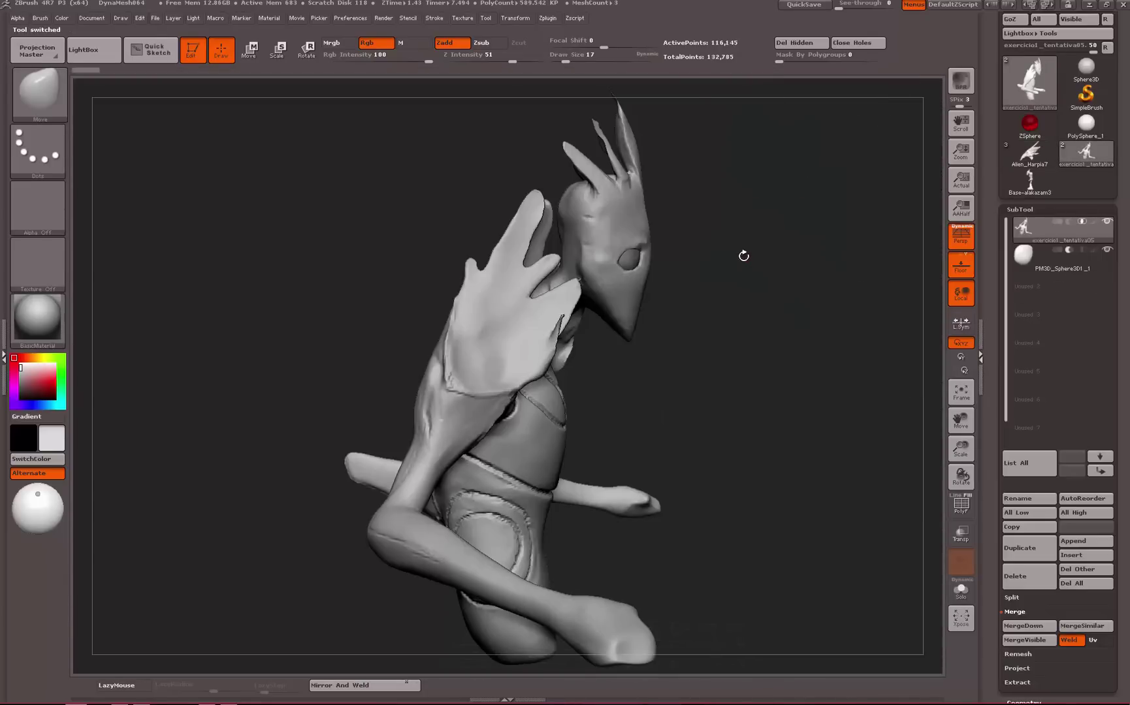
left_click_drag(744, 255, 569, 522)
left_click_drag(372, 243, 446, 264, "alt")
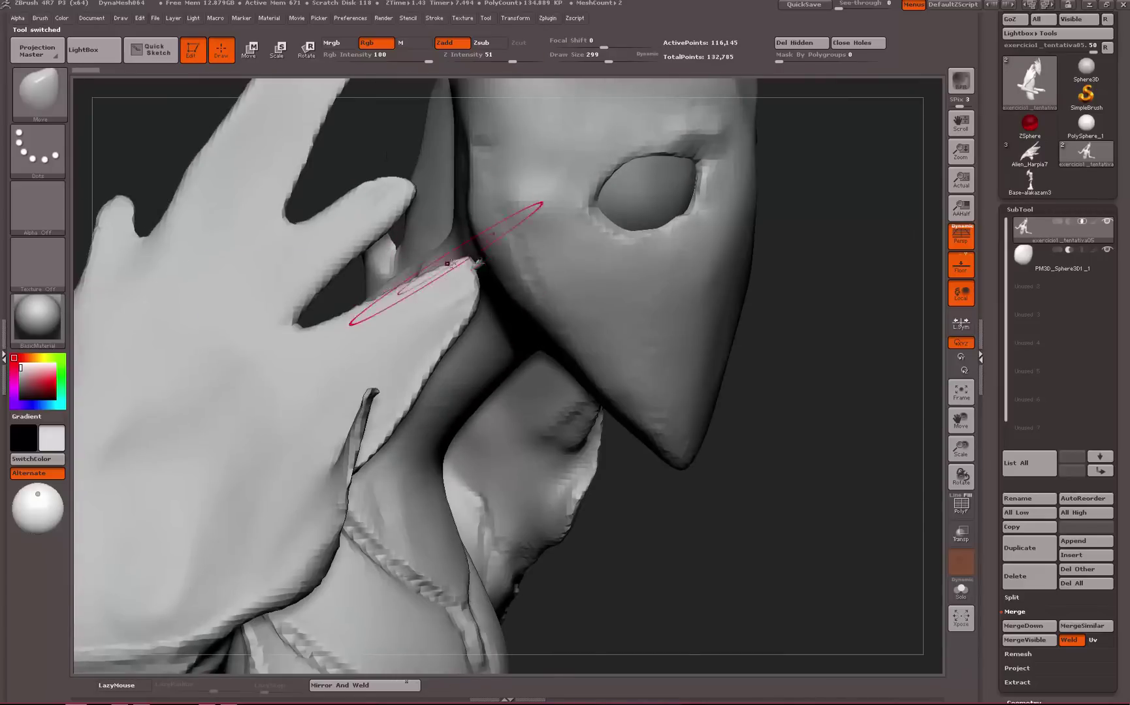
mouse_move(342, 330)
left_mouse_down()
mouse_move(311, 341)
mouse_move(392, 302)
mouse_move(353, 324)
left_mouse_up()
key("ctrl+z")
mouse_move(798, 333)
left_mouse_down("alt")
mouse_move(651, 252)
mouse_move(684, 319)
mouse_move(744, 232)
left_mouse_up("alt")
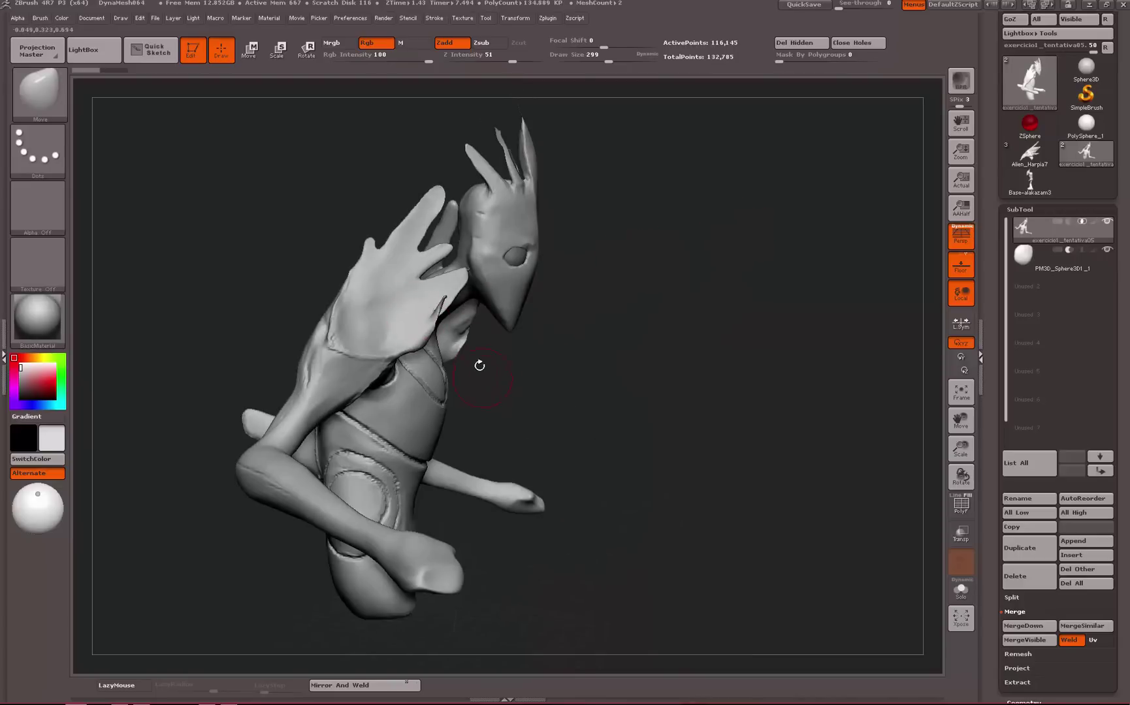
Choose the SnakeHook brush and isolate the figure's main subtool in Solo mode near the head and shoulder feather
key("b")
left_click(110, 617)
mouse_move(679, 339)
left_mouse_down()
mouse_move(729, 349)
mouse_move(694, 397)
left_mouse_up()
mouse_move(752, 222)
left_mouse_down("alt")
mouse_move(669, 298)
mouse_move(891, 534)
left_mouse_up("alt")
left_click(960, 590)
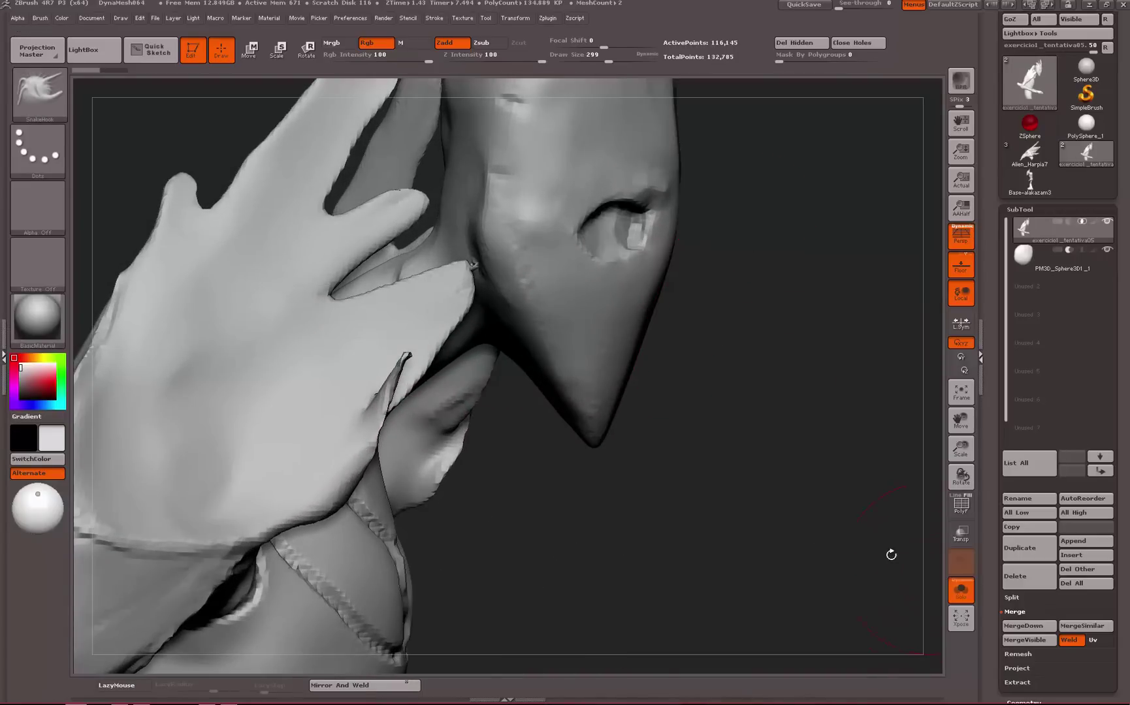
left_click_drag(707, 487, 679, 465)
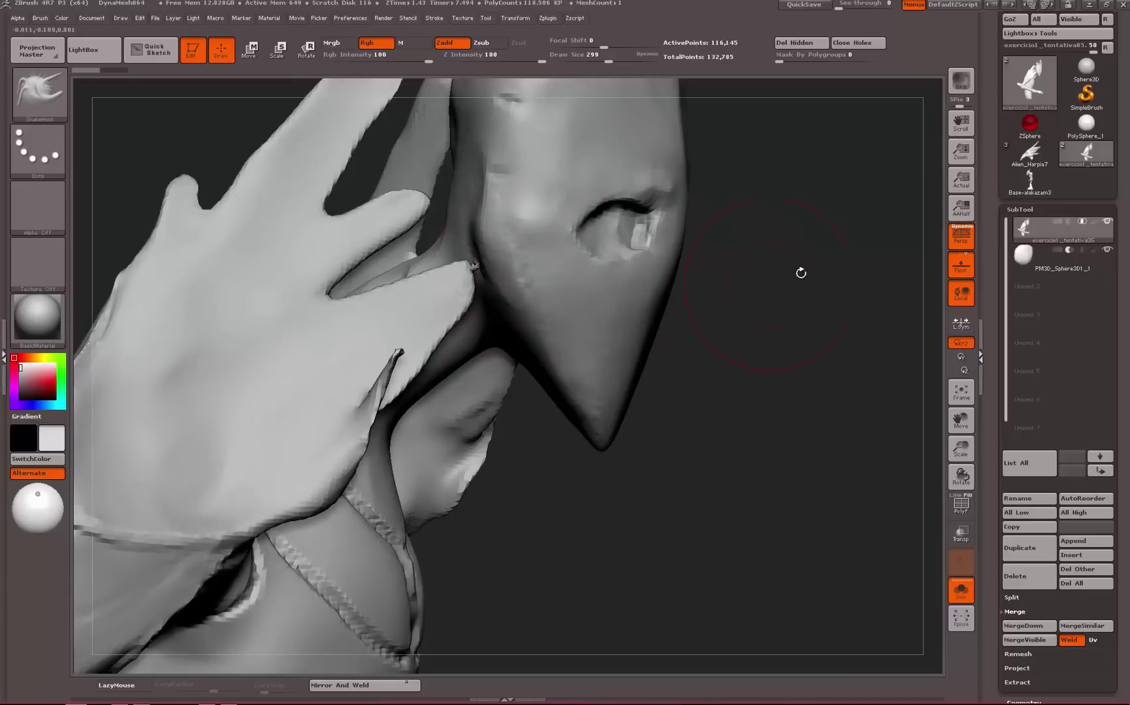
Pull the shoulder feather's tip into the side of the head at brush size 101 and remesh with DynaMesh
key("space")
mouse_move(509, 304)
left_mouse_down()
mouse_move(490, 305)
mouse_move(489, 288)
left_mouse_up()
key("space")
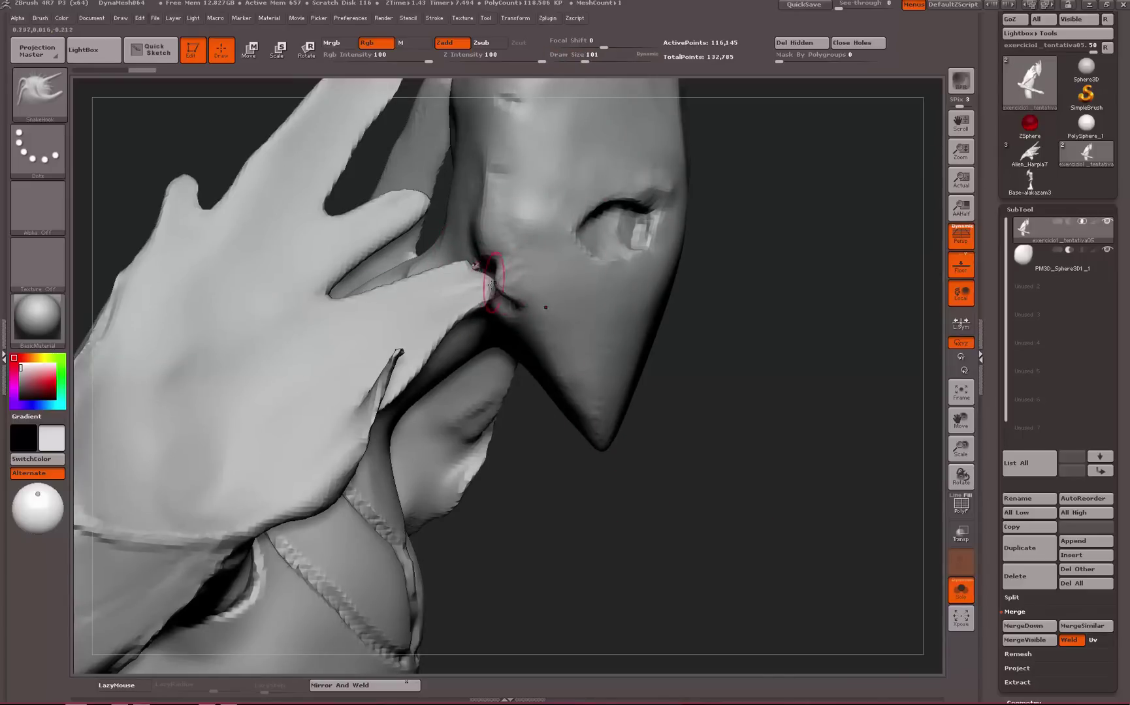
key("ctrl")
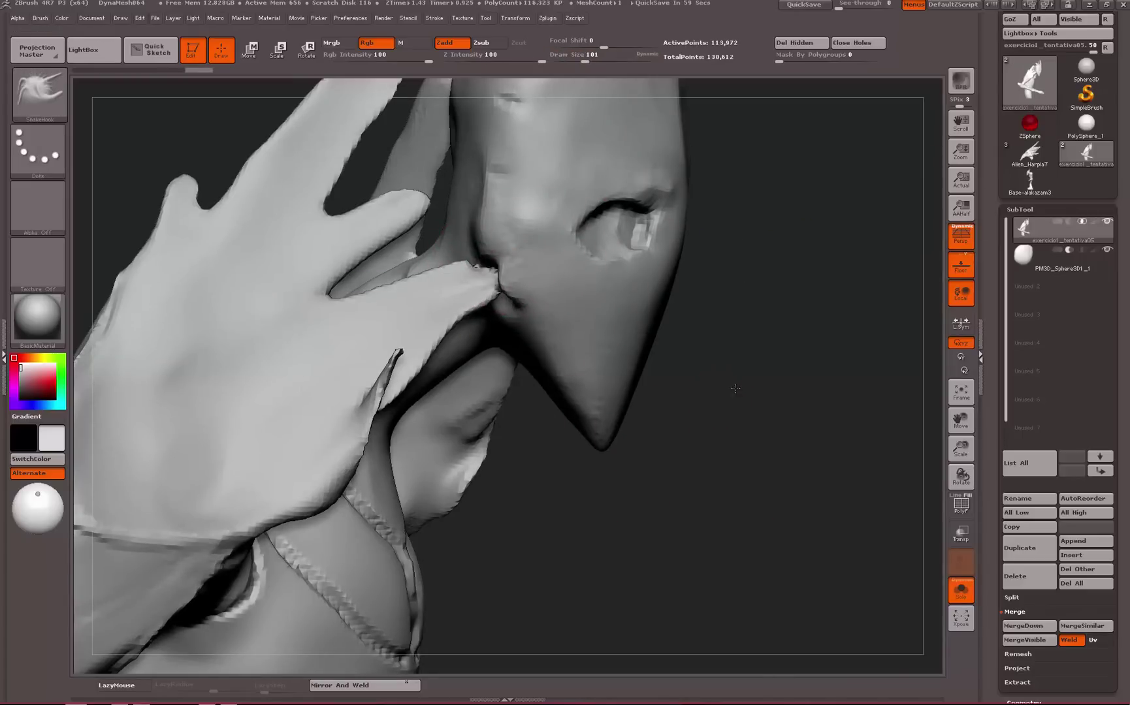
Try smoothing the join between the shoulder feather's tip and the head at brush size 324, and undo it
left_click_drag(734, 389, 724, 457)
key("space")
mouse_move(462, 287)
left_mouse_down()
mouse_move(480, 277)
mouse_move(513, 287)
left_mouse_up()
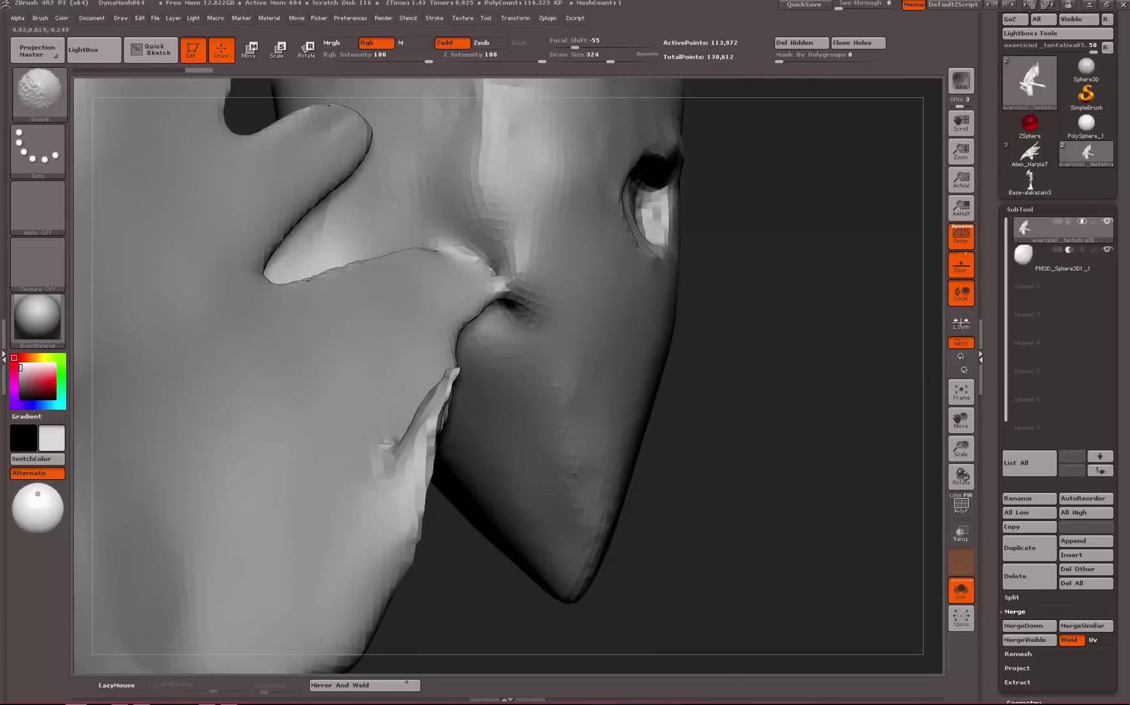
left_click_drag(738, 300, 764, 211, "alt")
key("ctrl+z")
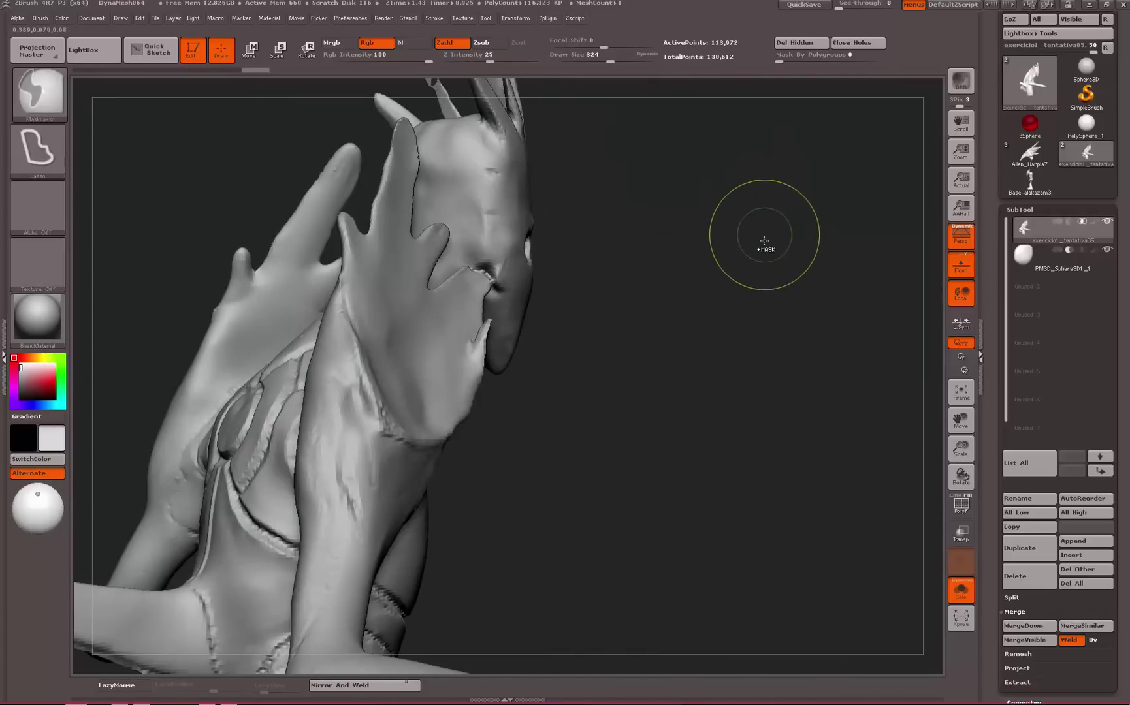
mouse_move(713, 338)
left_mouse_down("alt")
mouse_move(714, 212)
mouse_move(679, 202)
mouse_move(732, 295)
mouse_move(790, 254)
mouse_move(717, 232)
mouse_move(740, 221)
mouse_move(738, 270)
mouse_move(688, 418)
left_mouse_up("alt")
mouse_move(239, 81)
left_mouse_down("ctrl+shift")
mouse_move(462, 343)
mouse_move(274, 392)
mouse_move(237, 441)
mouse_move(225, 405)
mouse_move(245, 315)
mouse_move(194, 320)
mouse_move(264, 285)
mouse_move(245, 323)
mouse_move(261, 277)
left_mouse_up("ctrl+shift")
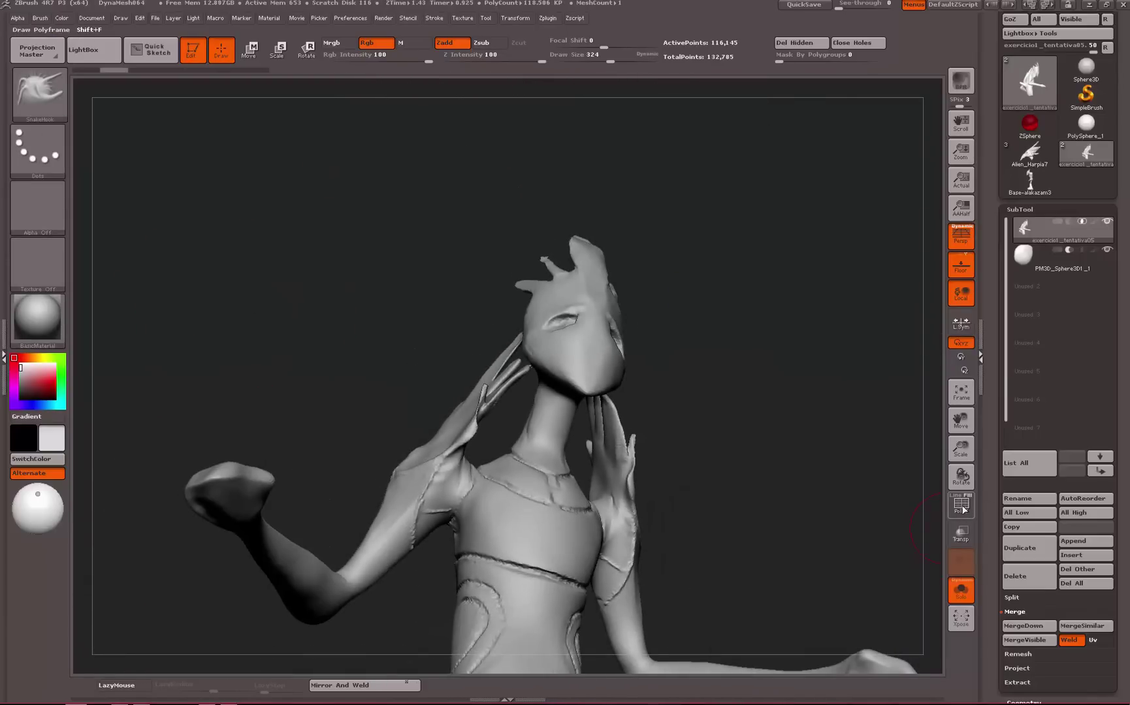
Turn on the polyframe display and assign a new polygroup to the whole figure
left_click(962, 510)
mouse_move(784, 436)
left_mouse_down("alt")
mouse_move(764, 373)
mouse_move(794, 384)
mouse_move(777, 323)
mouse_move(797, 389)
left_mouse_up("alt")
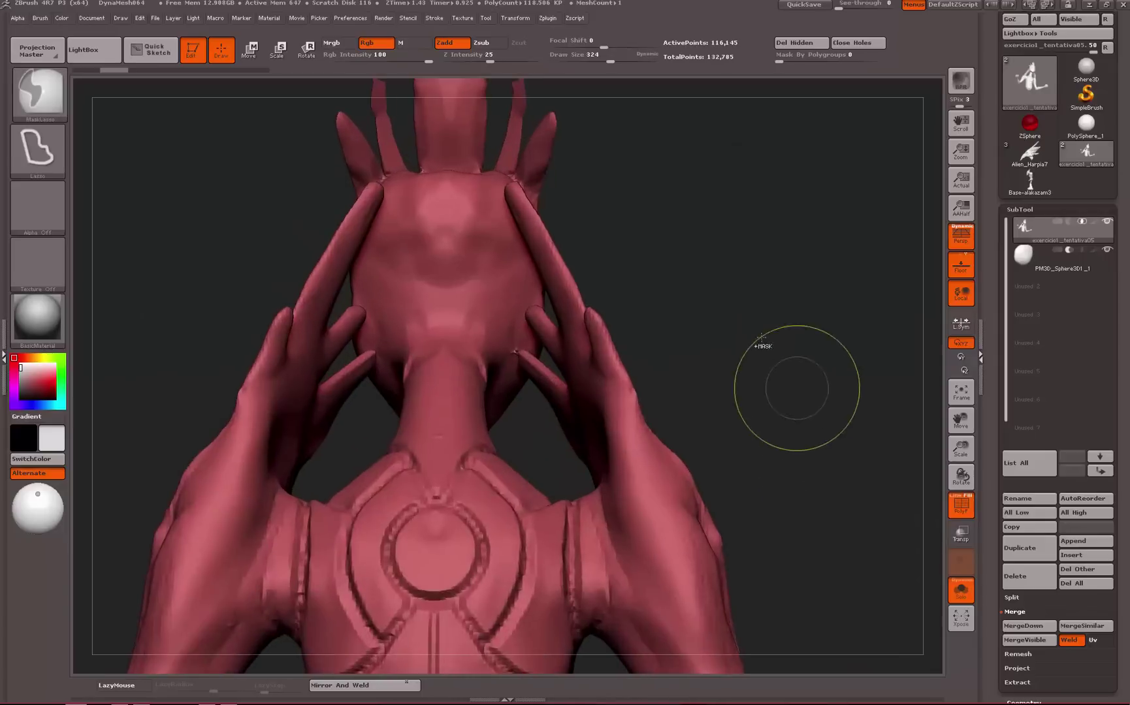
key("ctrl+w")
key("ctrl+w")
key("ctrl+w")
left_click_drag(762, 303, 639, 328)
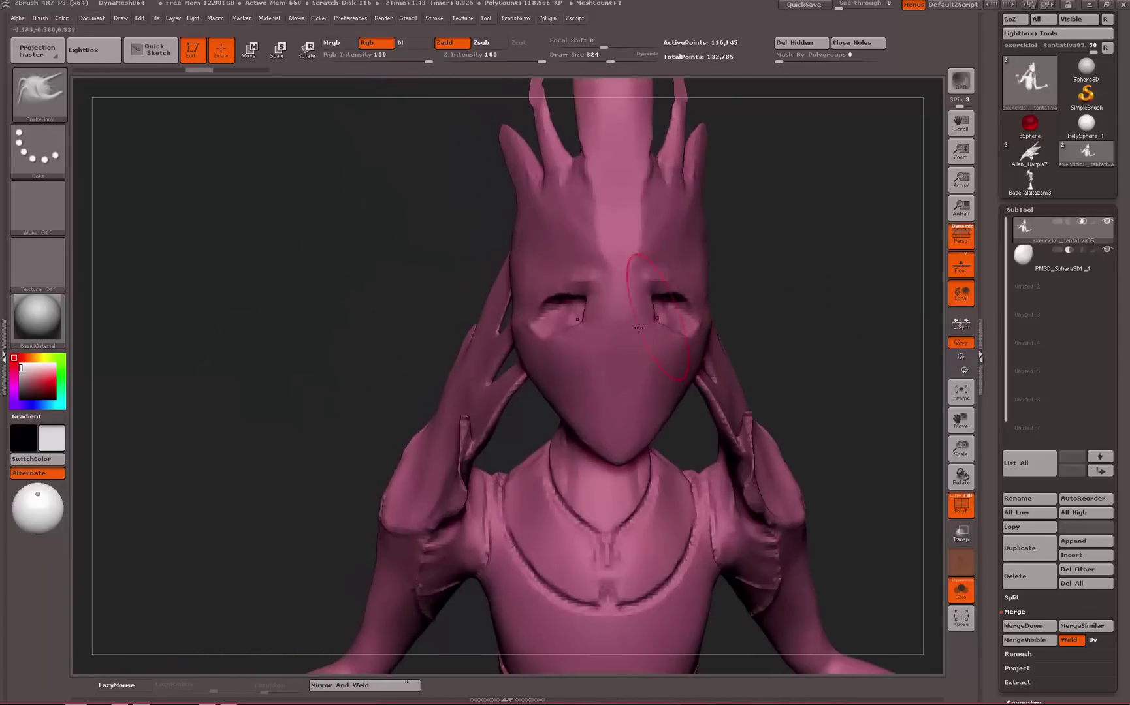
Set the brush size to 385 and lasso-mask the head and its crest feathers
left_click_drag(297, 380, 385, 359)
left_click_drag(759, 292, 533, 393, "alt")
key("space")
left_click_drag(386, 354, 378, 354)
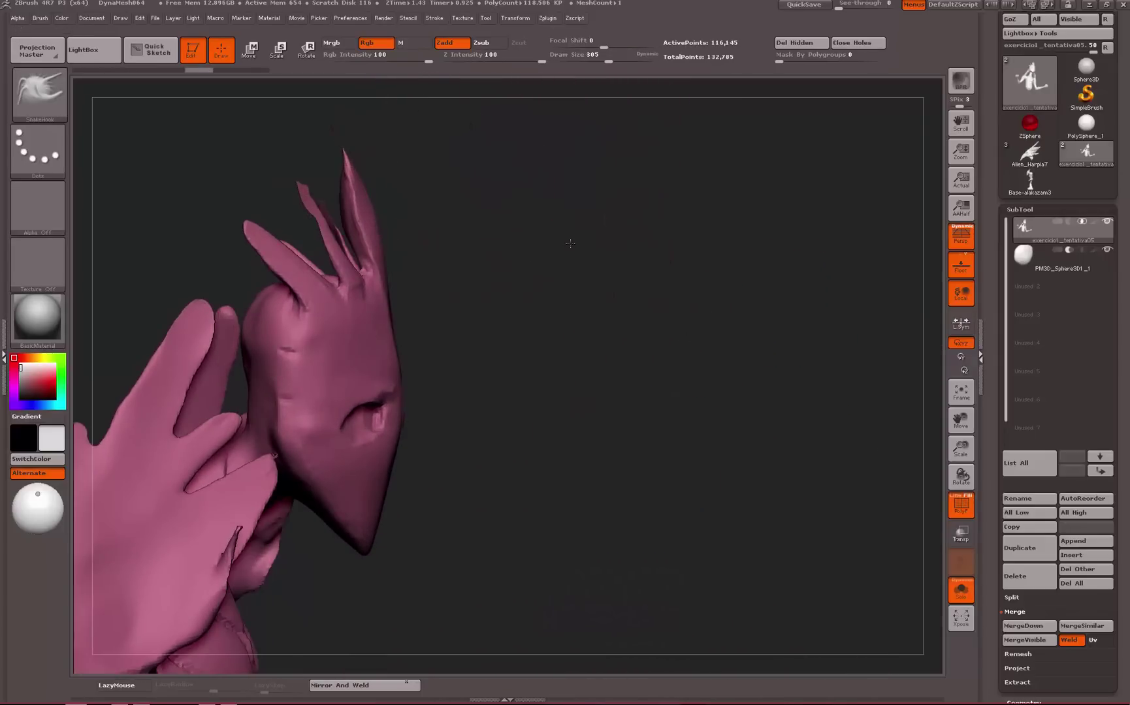
mouse_move(570, 243)
left_mouse_down()
mouse_move(558, 170)
mouse_move(620, 187)
left_mouse_up()
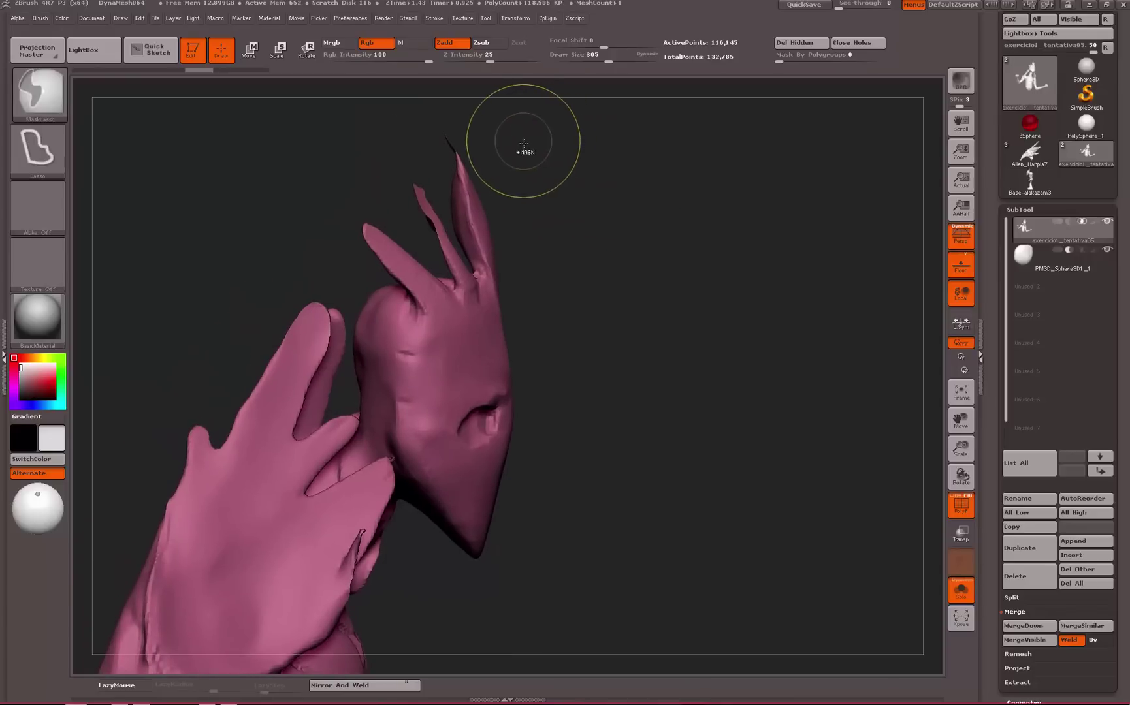
mouse_move(418, 112)
left_mouse_down("ctrl")
mouse_move(358, 147)
mouse_move(341, 236)
mouse_move(347, 286)
left_mouse_up("ctrl")
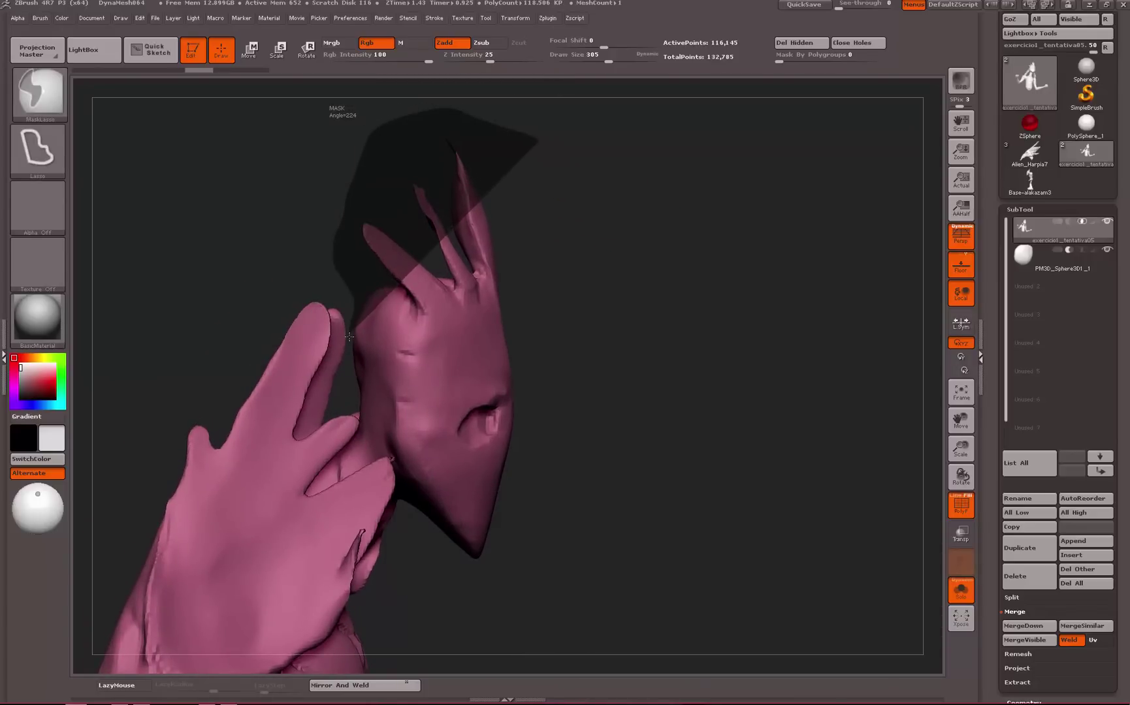
mouse_move(346, 372)
left_mouse_down("ctrl")
mouse_move(355, 407)
mouse_move(495, 613)
mouse_move(800, 556)
left_mouse_up("ctrl")
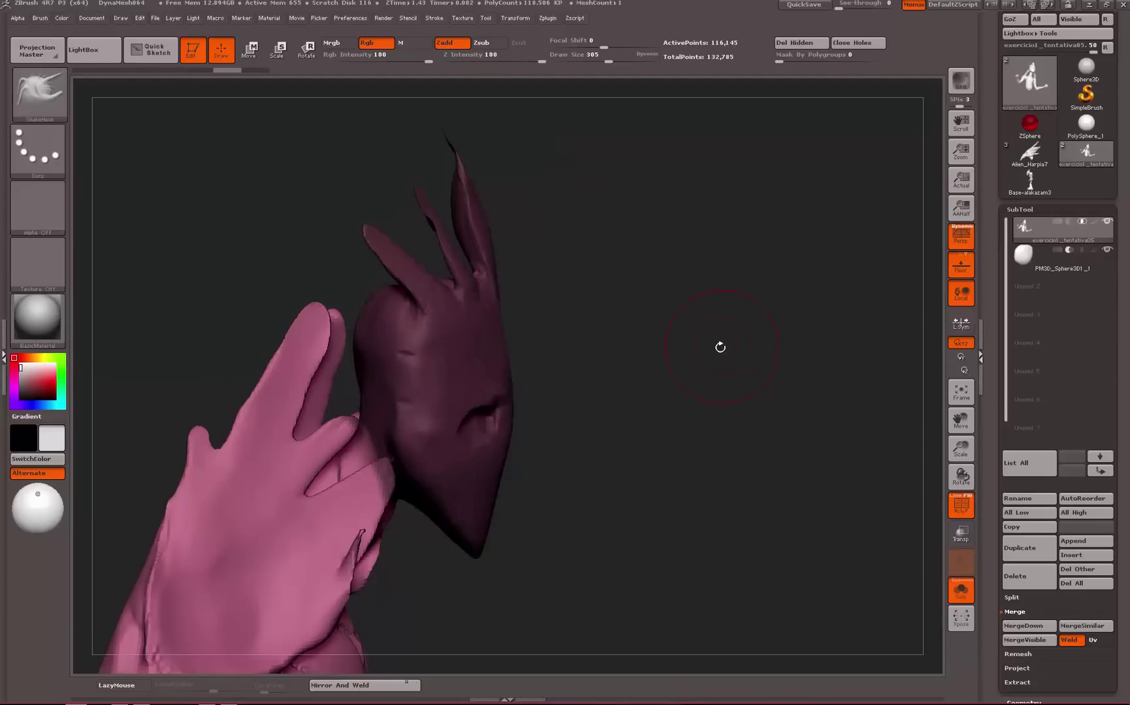
Turn off perspective and refine the lasso mask where the head meets the neck and the shoulder feather's tip
mouse_move(718, 348)
left_mouse_down("alt")
mouse_move(732, 433)
mouse_move(733, 383)
left_mouse_up("alt")
mouse_move(702, 313)
left_mouse_down()
mouse_move(694, 247)
mouse_move(696, 298)
mouse_move(937, 358)
left_mouse_up()
left_click(970, 243)
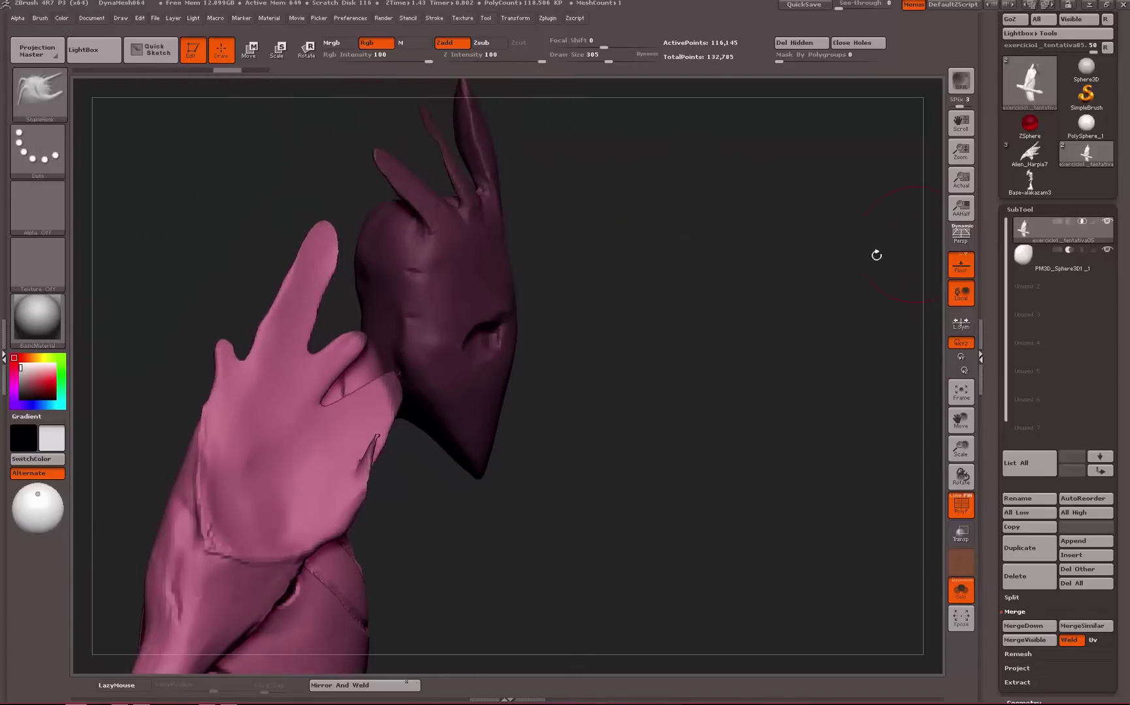
mouse_move(598, 284)
left_mouse_down("alt")
mouse_move(604, 340)
mouse_move(658, 278)
left_mouse_up("alt")
mouse_move(701, 238)
left_mouse_down("alt")
mouse_move(726, 319)
mouse_move(636, 161)
mouse_move(693, 186)
mouse_move(706, 179)
mouse_move(608, 132)
left_mouse_up("alt")
mouse_move(679, 139)
left_mouse_down("ctrl")
mouse_move(585, 101)
mouse_move(378, 112)
mouse_move(361, 213)
mouse_move(381, 301)
mouse_move(377, 359)
mouse_move(437, 455)
mouse_move(666, 614)
mouse_move(765, 523)
left_mouse_up("ctrl")
mouse_move(661, 376)
left_mouse_down("alt")
mouse_move(749, 388)
mouse_move(490, 426)
mouse_move(465, 580)
mouse_move(655, 544)
left_mouse_up("alt")
left_click_drag(426, 550, 435, 545, "ctrl")
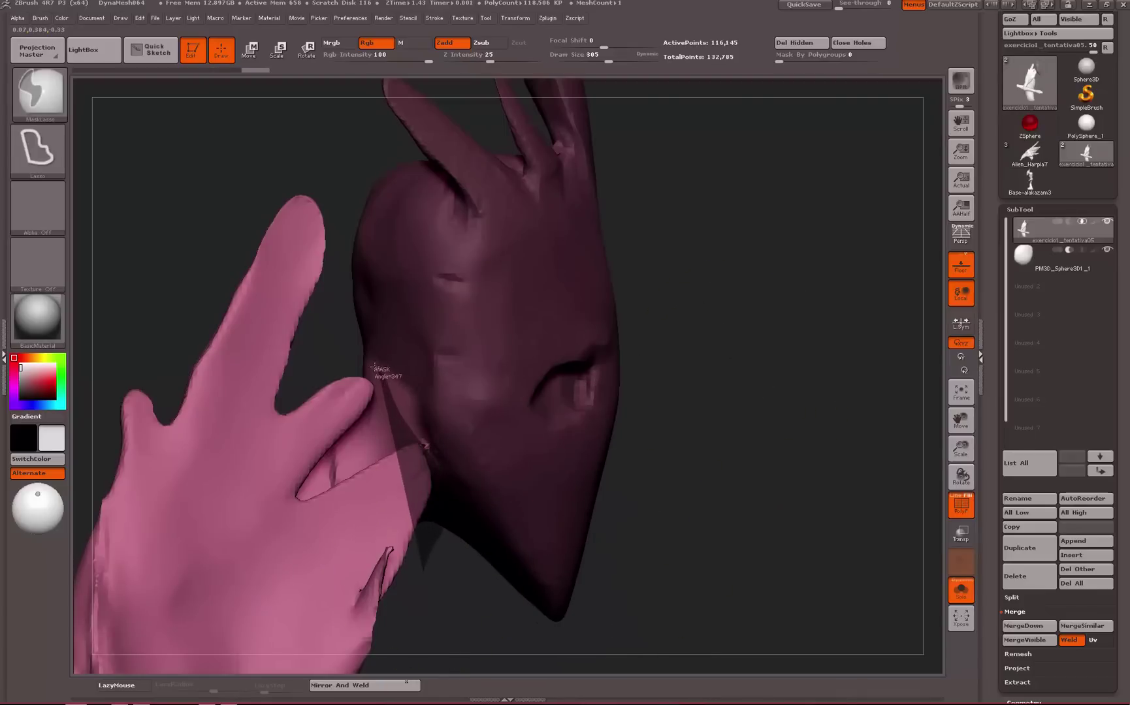
mouse_move(353, 190)
left_mouse_down("ctrl")
mouse_move(504, 77)
mouse_move(941, 295)
mouse_move(868, 536)
left_mouse_up("ctrl")
Turn the masked head into its own polygroup and set the brush size to 648
mouse_move(744, 434)
left_mouse_down()
mouse_move(681, 383)
mouse_move(775, 470)
mouse_move(756, 433)
mouse_move(797, 365)
mouse_move(780, 275)
mouse_move(900, 294)
mouse_move(725, 237)
mouse_move(757, 287)
mouse_move(810, 317)
mouse_move(709, 303)
mouse_move(733, 304)
mouse_move(225, 425)
mouse_move(255, 232)
mouse_move(631, 267)
mouse_move(604, 367)
left_mouse_up()
key("ctrl+w")
mouse_move(521, 322)
left_mouse_down()
mouse_move(498, 325)
mouse_move(533, 313)
left_mouse_up()
key("space")
left_click(506, 315)
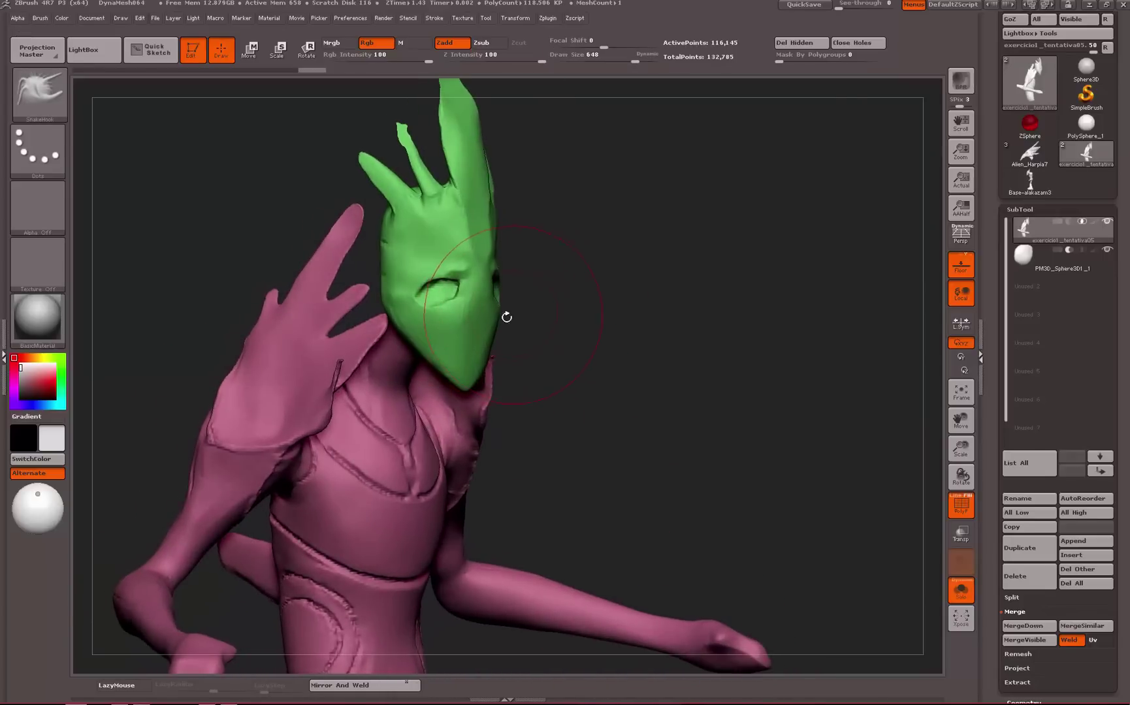
Try building two rounded volumes on the chest with the Clay brush and reshaping their lower edges with the Move brush
key("b")
left_click(831, 532)
left_click_drag(671, 341, 665, 378)
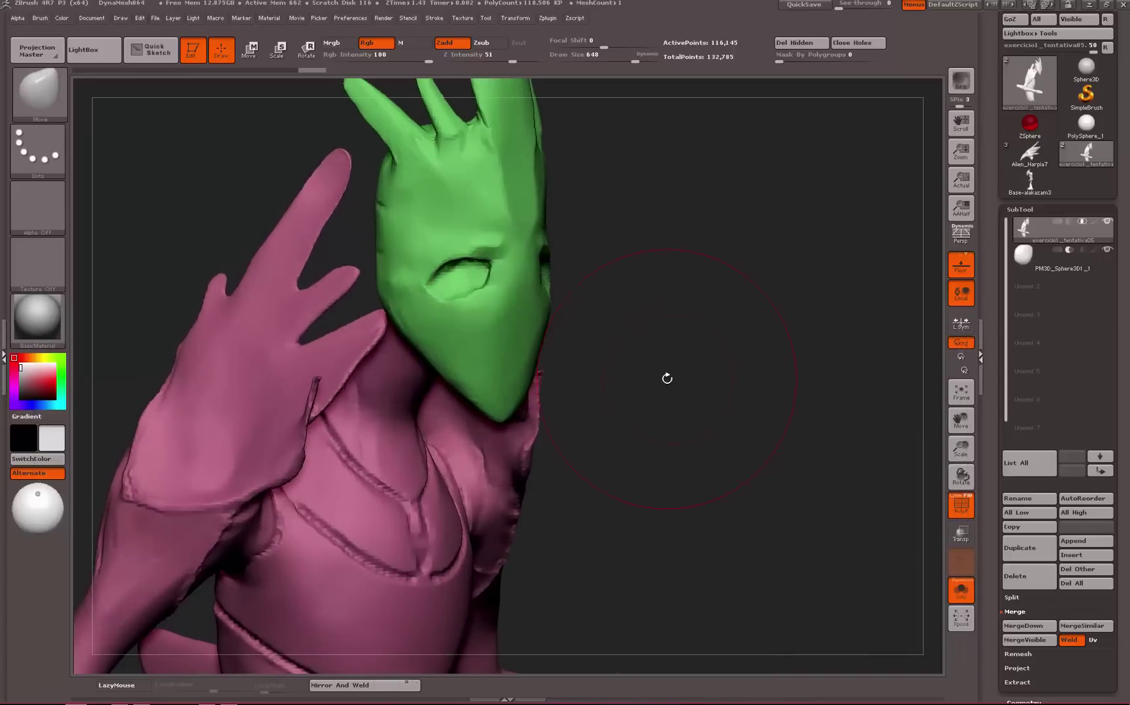
left_click_drag(625, 302, 905, 305)
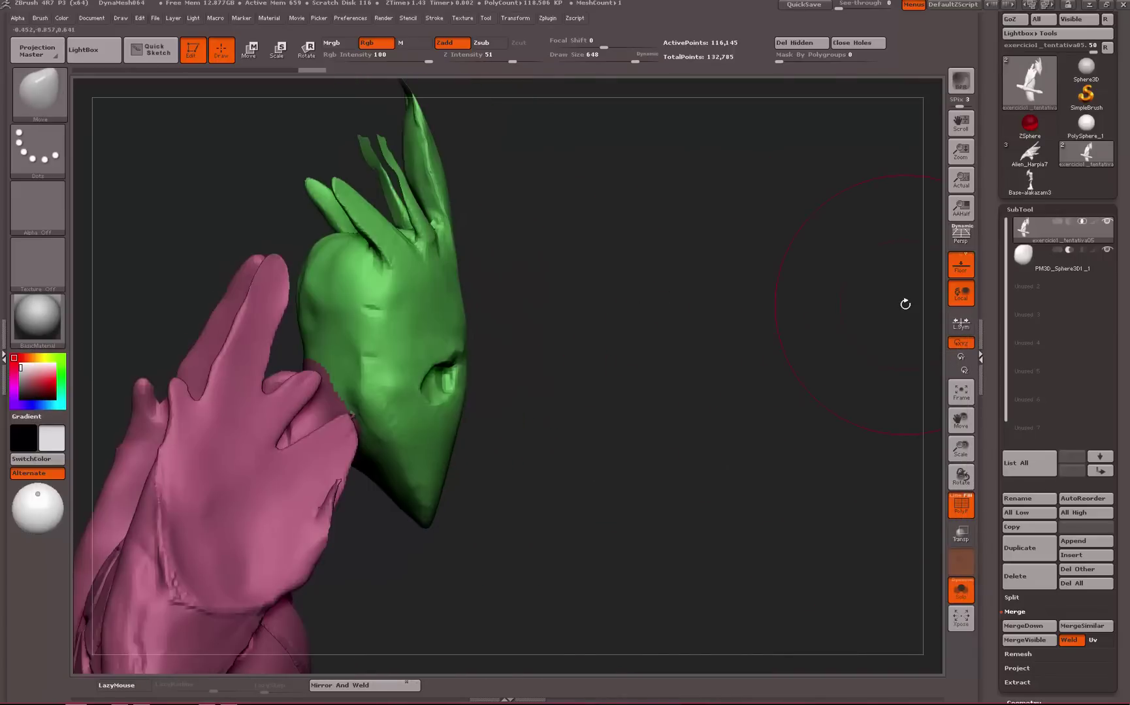
mouse_move(690, 407)
left_mouse_down()
mouse_move(701, 423)
mouse_move(739, 267)
mouse_move(694, 222)
mouse_move(700, 198)
left_mouse_up()
key("b")
left_click(126, 410)
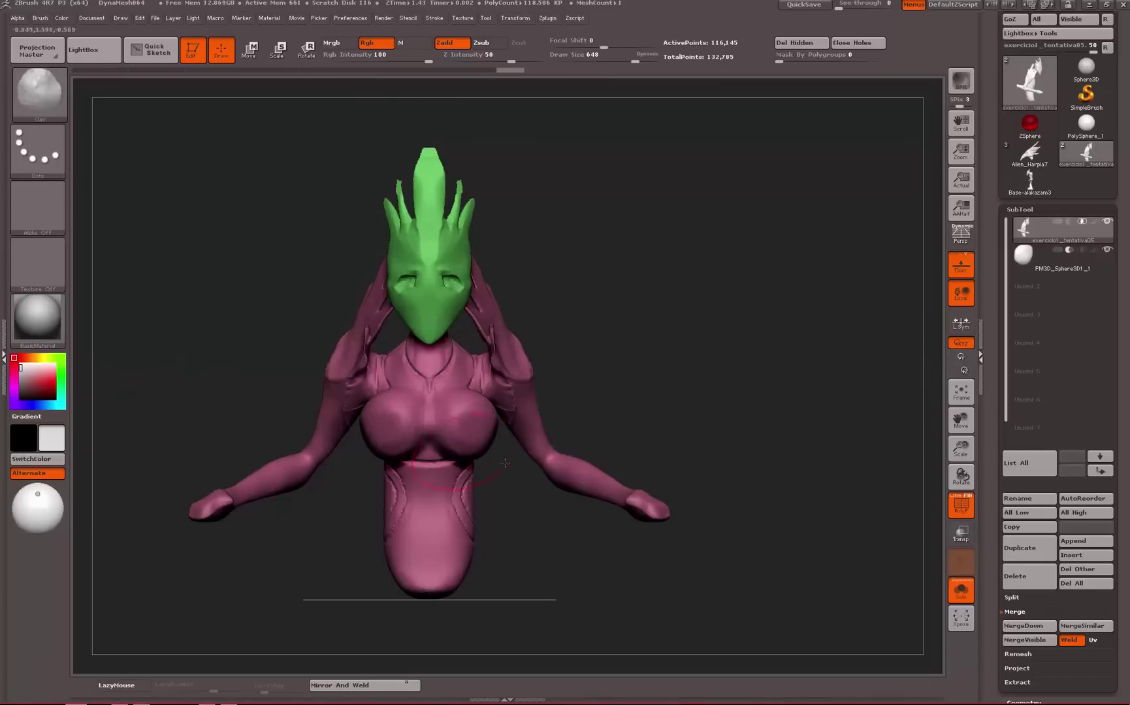
key("b")
key("m")
key("v")
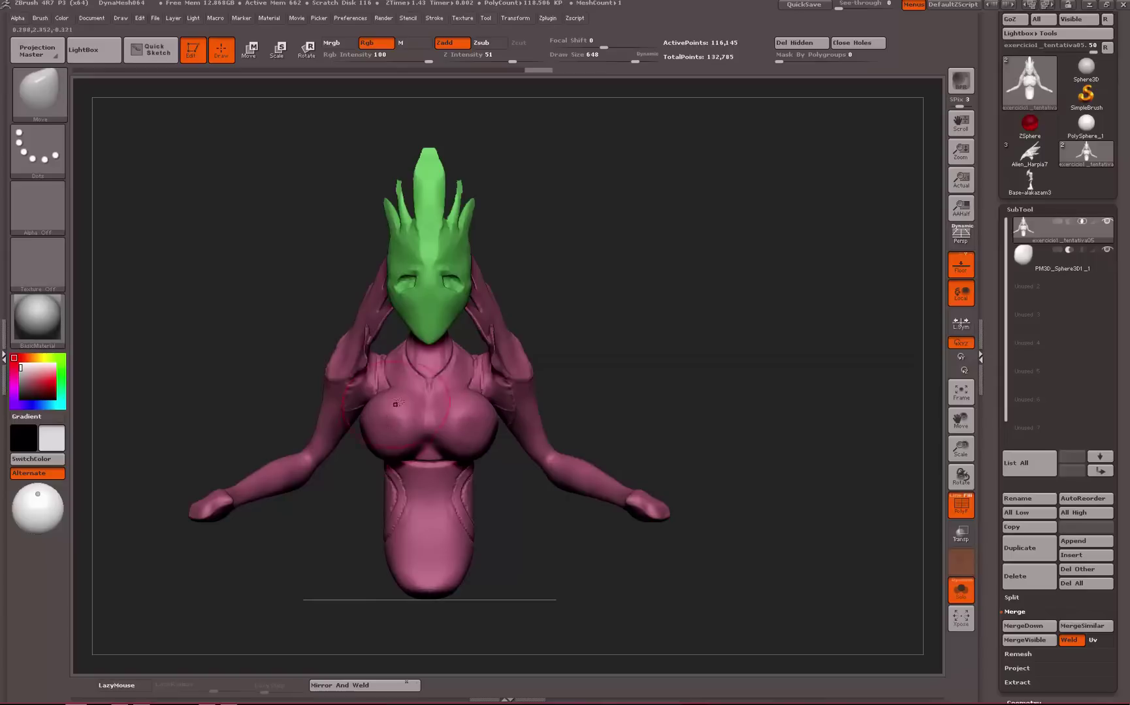
left_click_drag(376, 444, 387, 449)
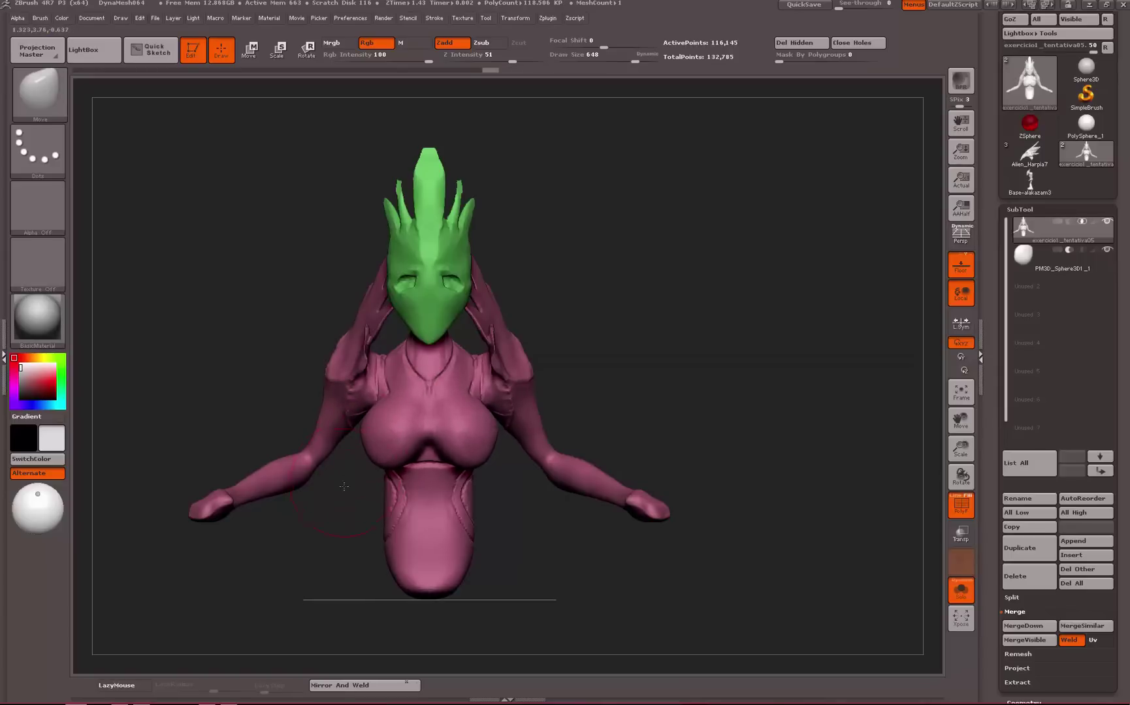
Try carving curved grooves over the chest volumes with the Dam_Standard brush at size 202
left_click_drag(344, 486, 522, 479, "alt")
key("b")
key("d")
key("s")
key("space")
left_click_drag(455, 400, 428, 401)
key("space")
left_click_drag(443, 333, 436, 333)
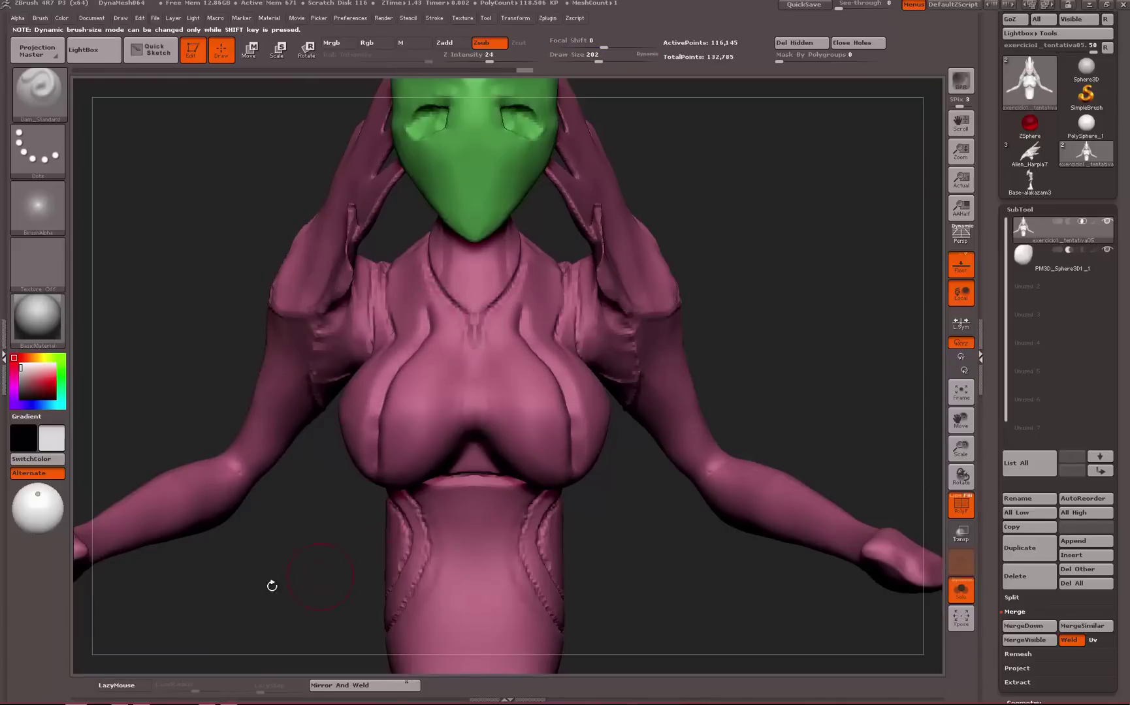
left_click_drag(272, 586, 479, 404)
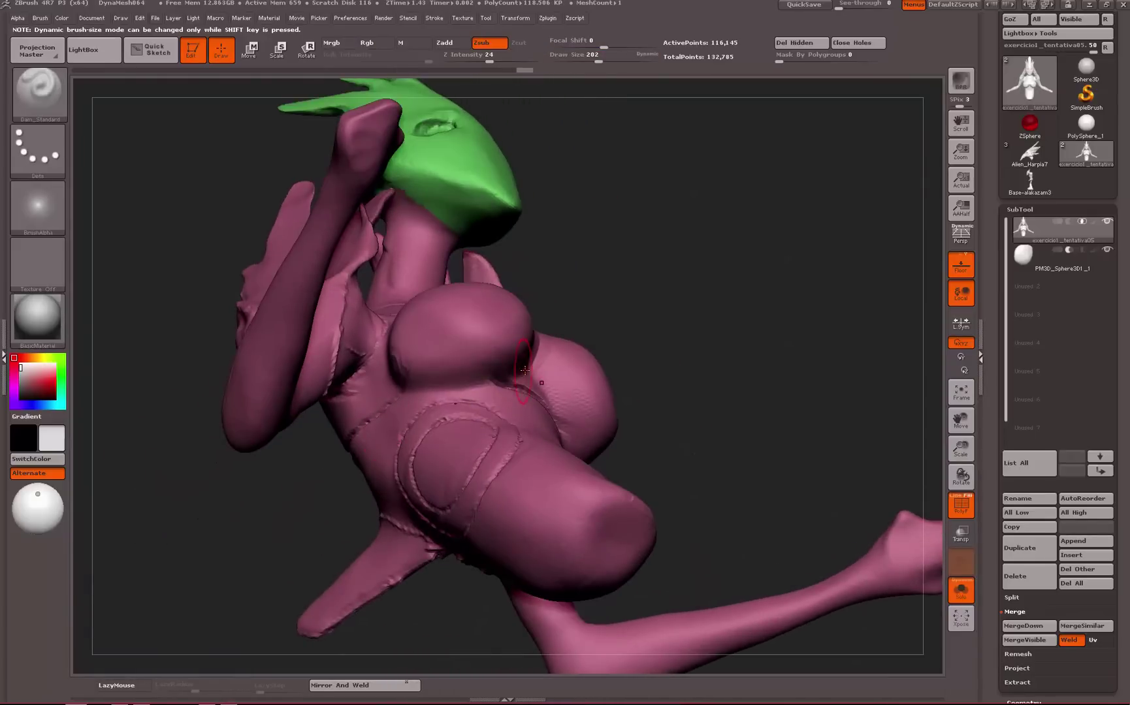
mouse_move(694, 296)
left_mouse_down("alt")
mouse_move(645, 262)
mouse_move(542, 287)
left_mouse_up("alt")
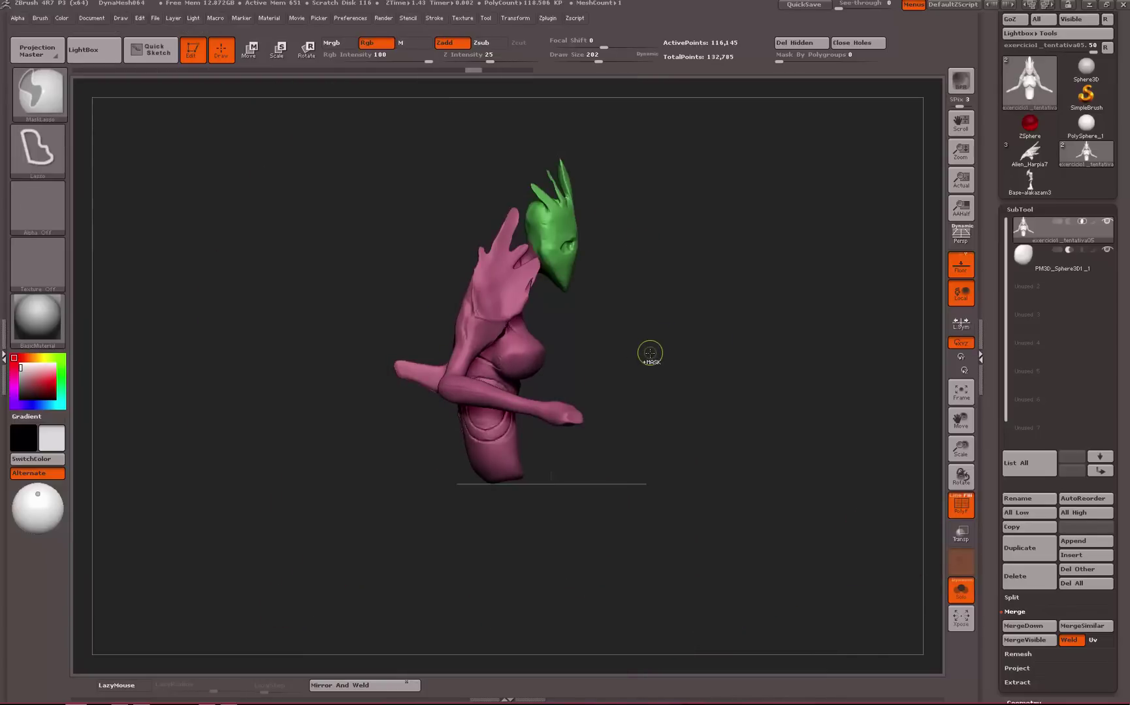
Undo the chest sculpting strokes and carved grooves
key("ctrl+z")
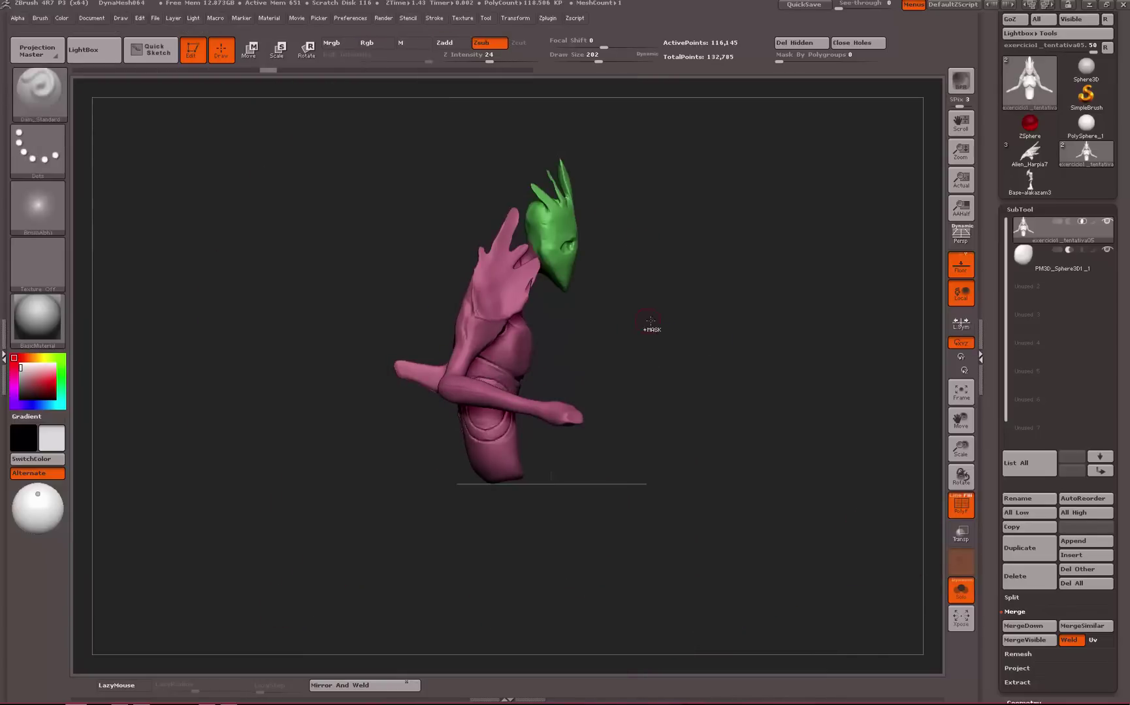
key("ctrl+z")
key("ctrl+z")
left_click_drag(608, 353, 366, 327)
left_click_drag(366, 288, 426, 297, "alt")
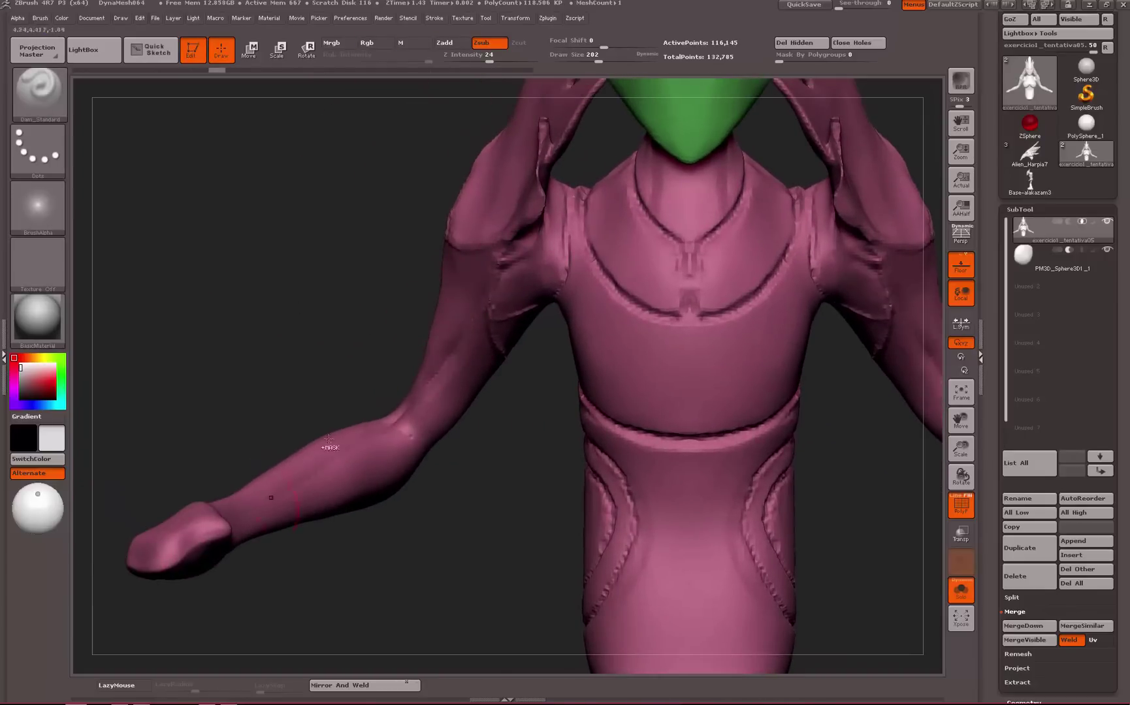
left_click_drag(313, 392, 507, 346, "ctrl")
key("ctrl+z")
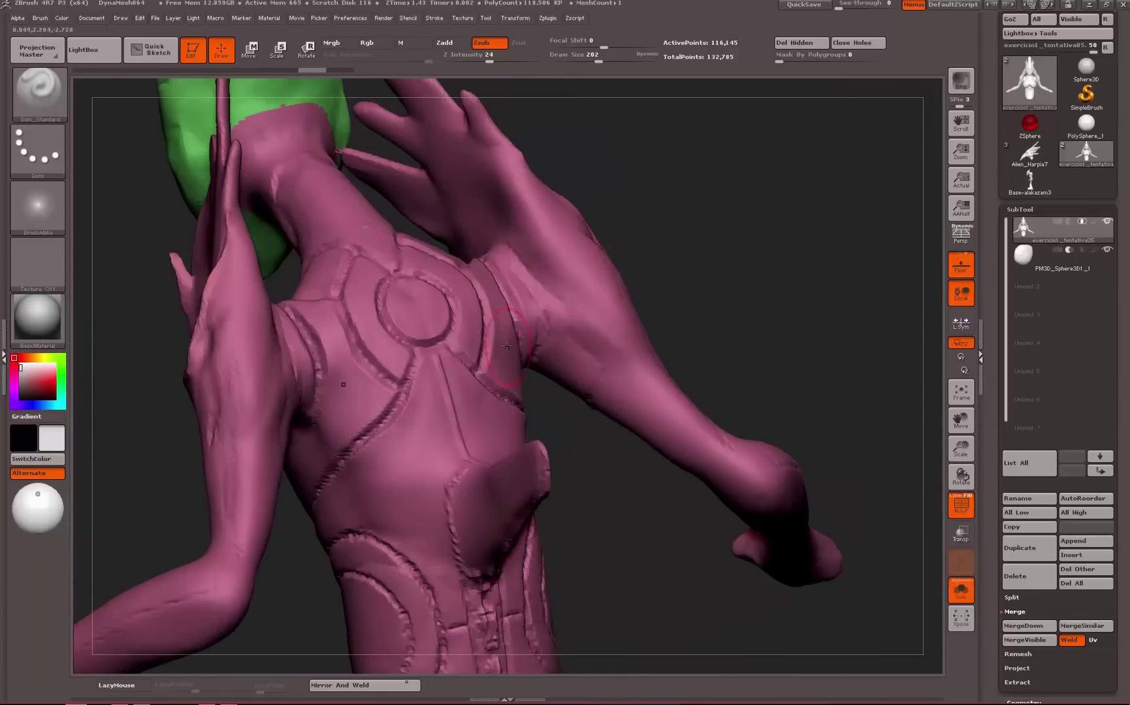
left_click_drag(689, 285, 849, 242, "alt")
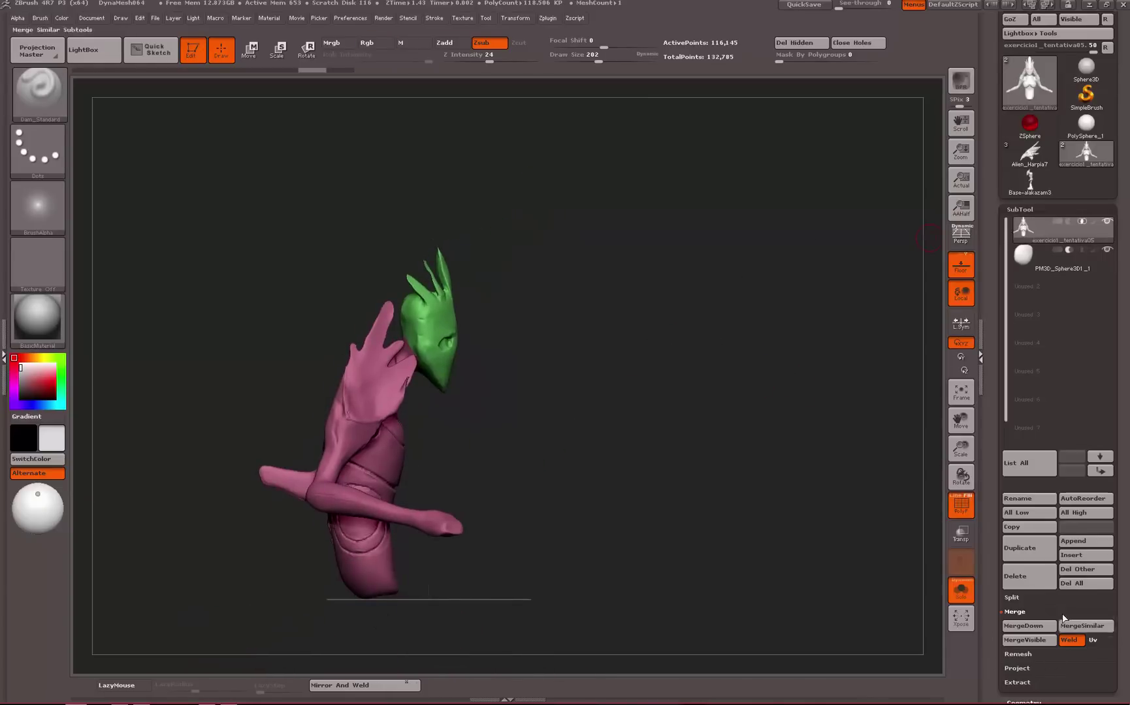
Hide the head polygroup and split the hidden part off the body into a separate subtool
left_click(1023, 615)
left_click_drag(555, 418, 940, 616, "alt")
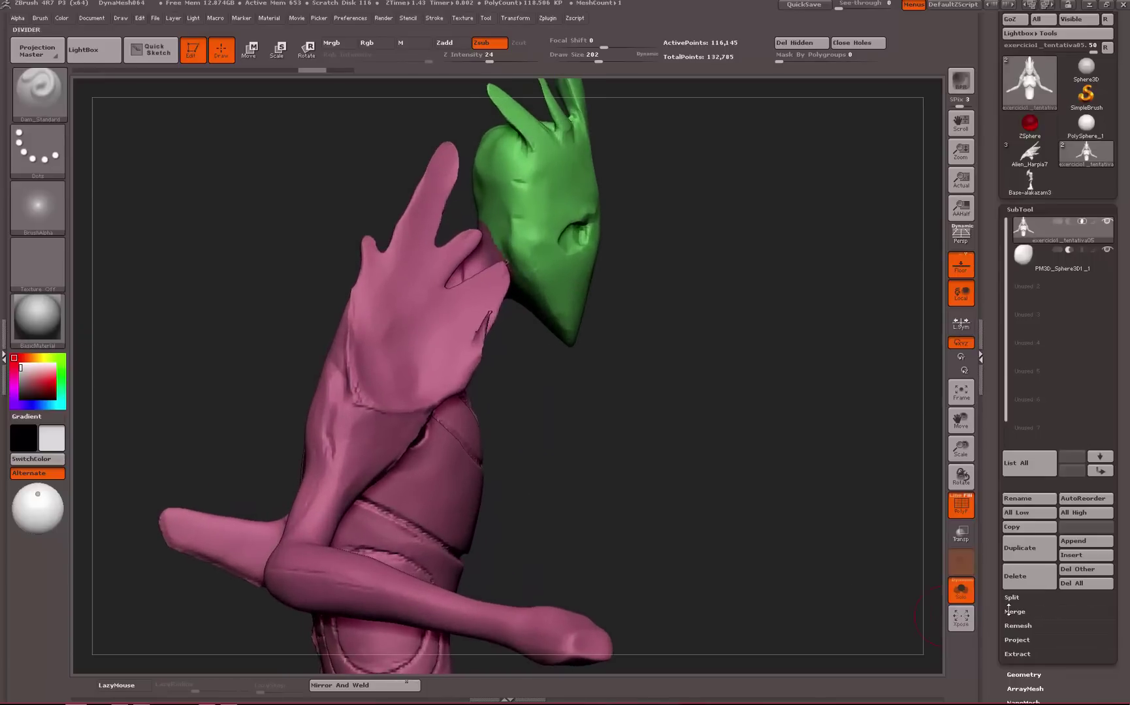
left_click(1013, 598)
left_click_drag(811, 525, 781, 681, "alt")
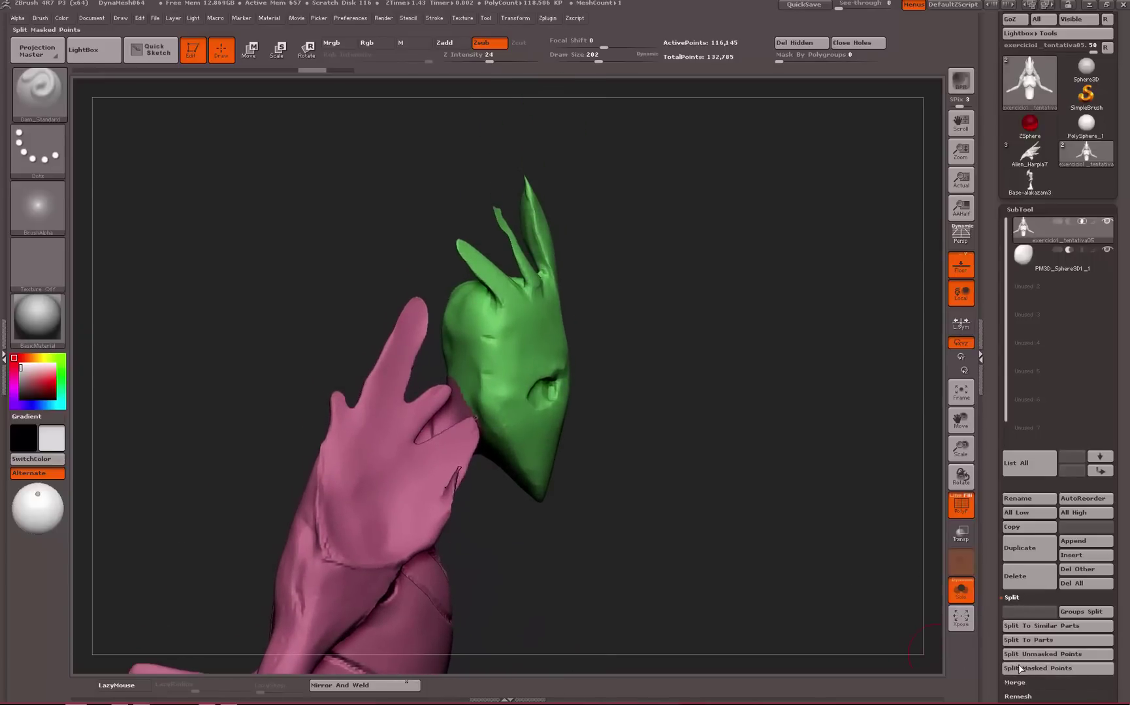
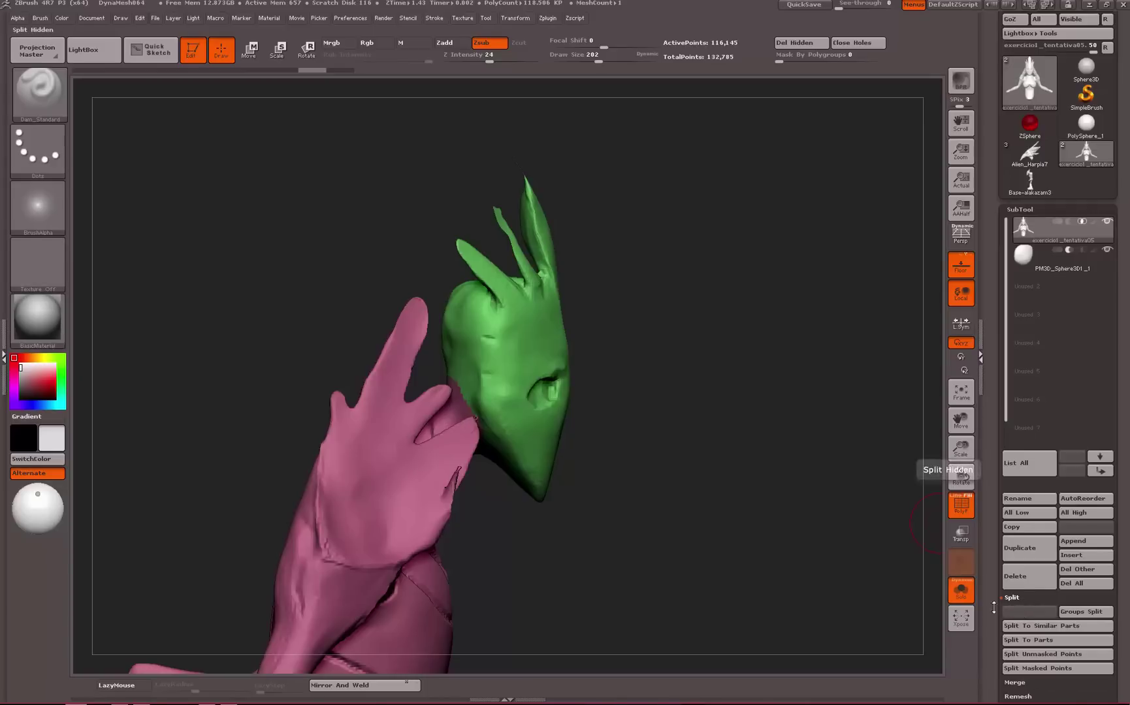
left_click(504, 353, "ctrl+shift")
left_click(605, 422, "ctrl+shift")
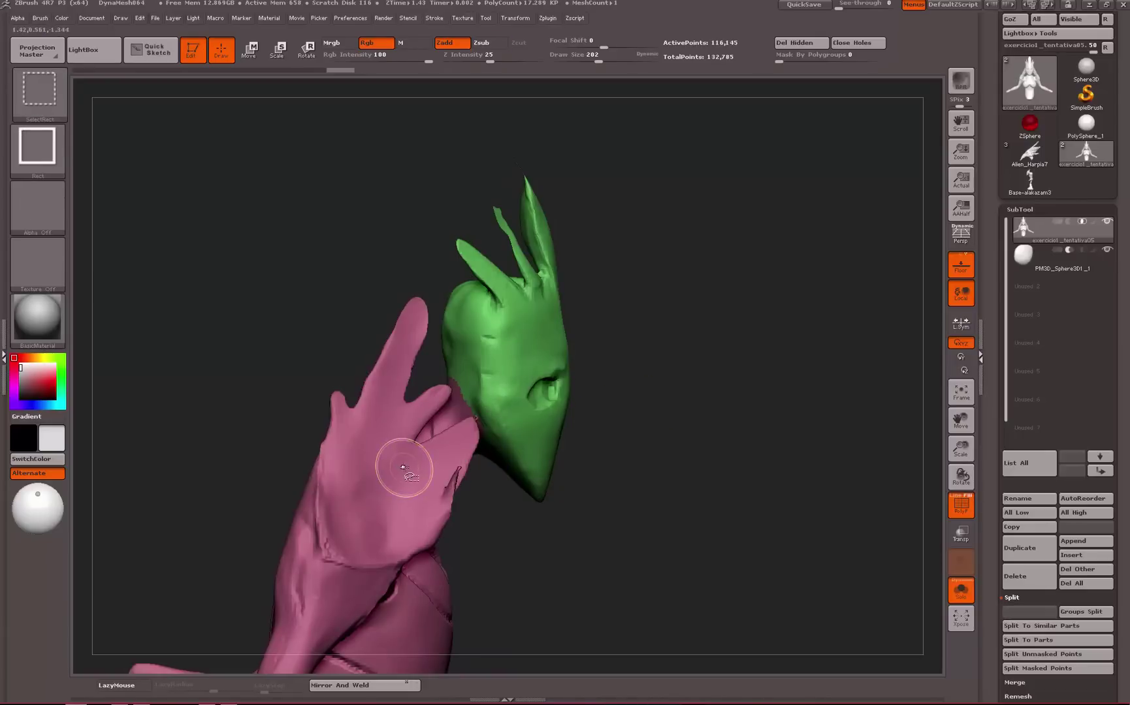
left_click(399, 469, "ctrl+shift")
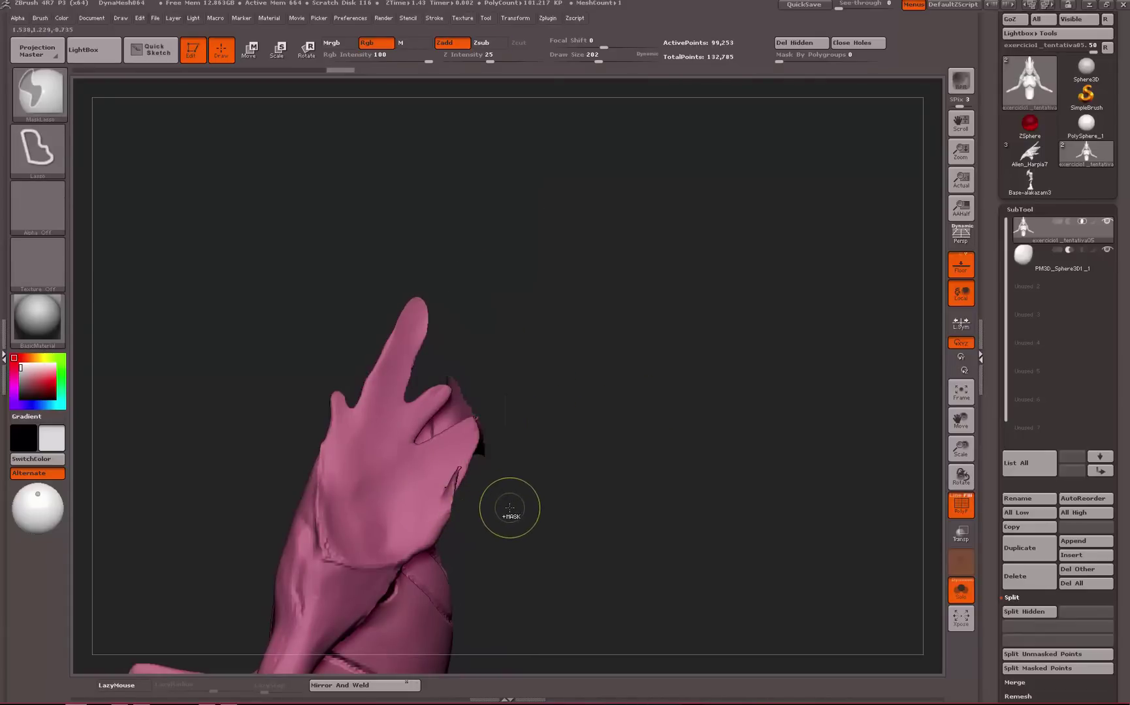
left_click(1030, 614)
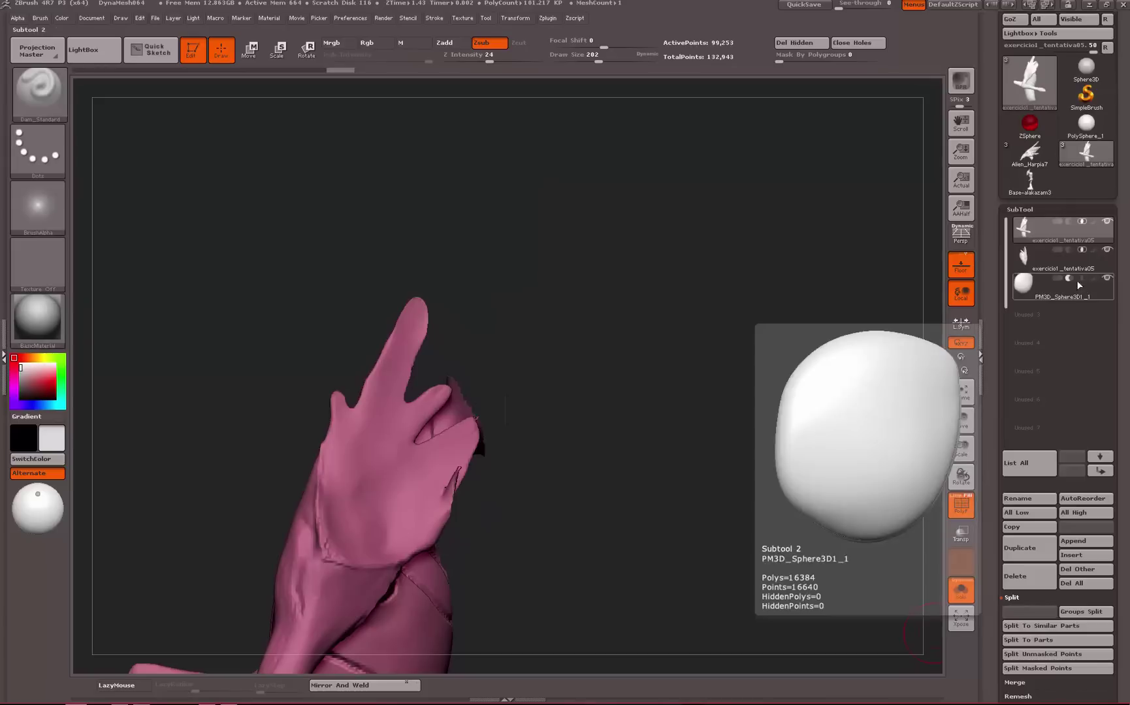
Turn off Solo mode to display all subtools and choose the Move brush
left_click(967, 590)
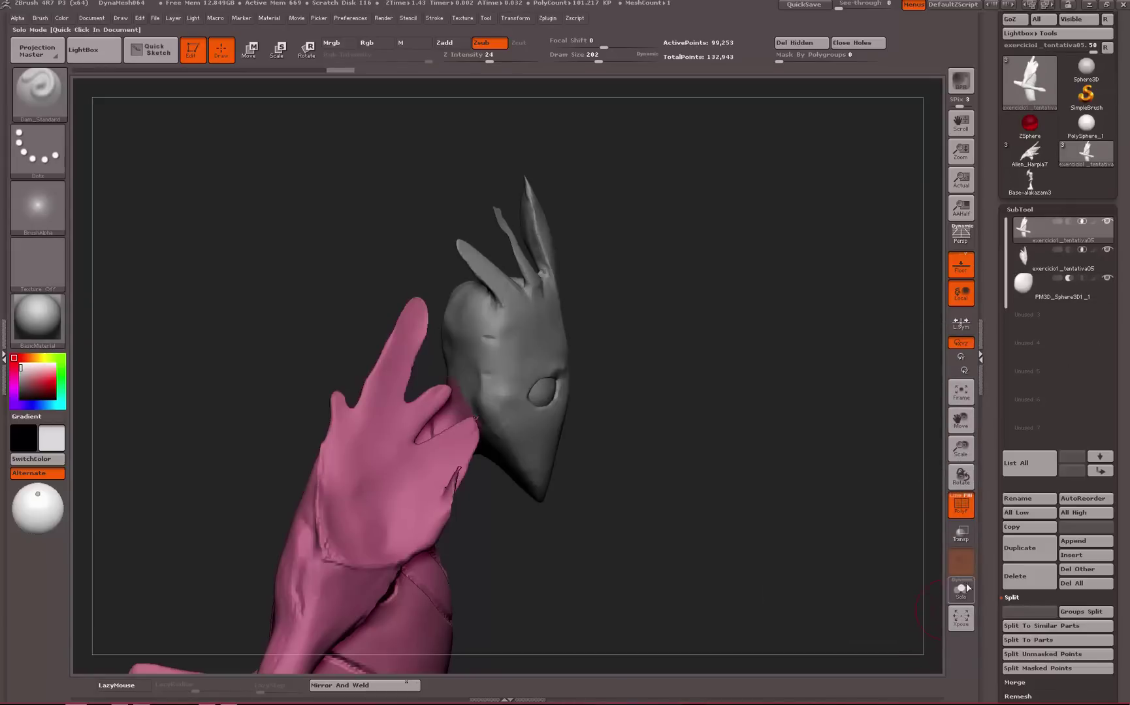
mouse_move(742, 477)
left_mouse_down()
mouse_move(706, 486)
mouse_move(740, 465)
mouse_move(869, 465)
mouse_move(849, 467)
mouse_move(864, 466)
mouse_move(856, 468)
mouse_move(1011, 591)
left_mouse_up()
left_click(962, 506)
key("b")
left_click(973, 557)
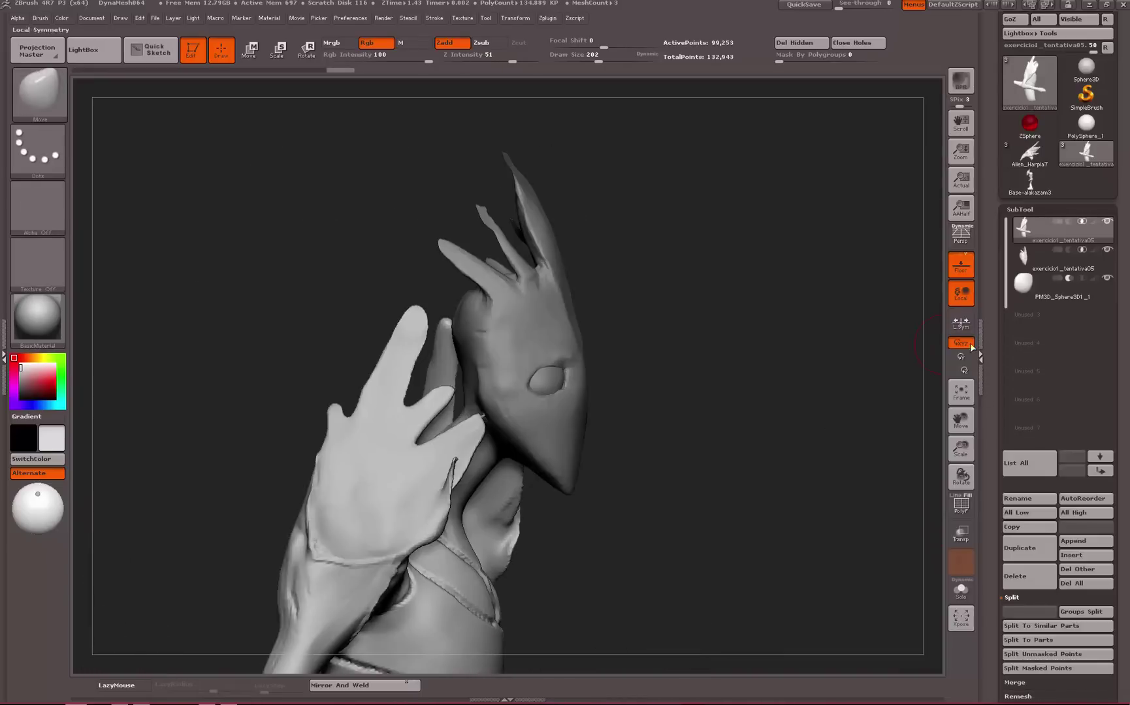
left_click(964, 514)
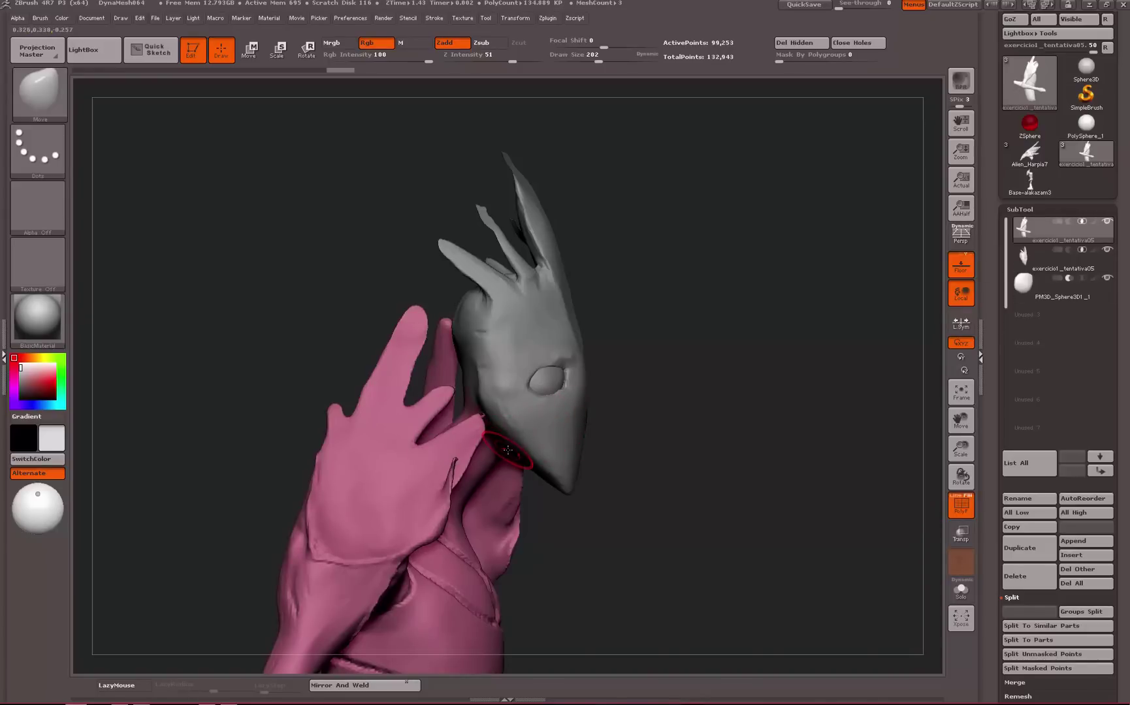
Select the body subtool and try pulling the lowest feather tip away from the head with the Move brush at size 453
left_click(540, 424, "alt")
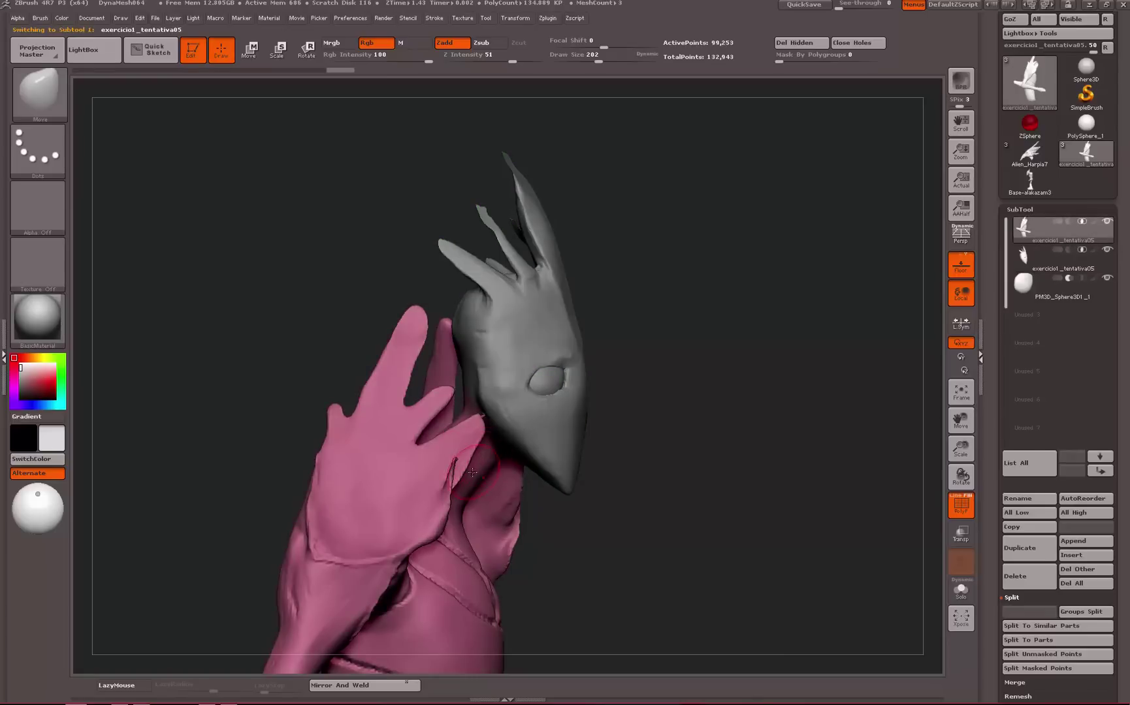
left_click_drag(699, 288, 715, 366)
key("space")
left_click_drag(517, 343, 541, 342)
left_click_drag(727, 298, 735, 287)
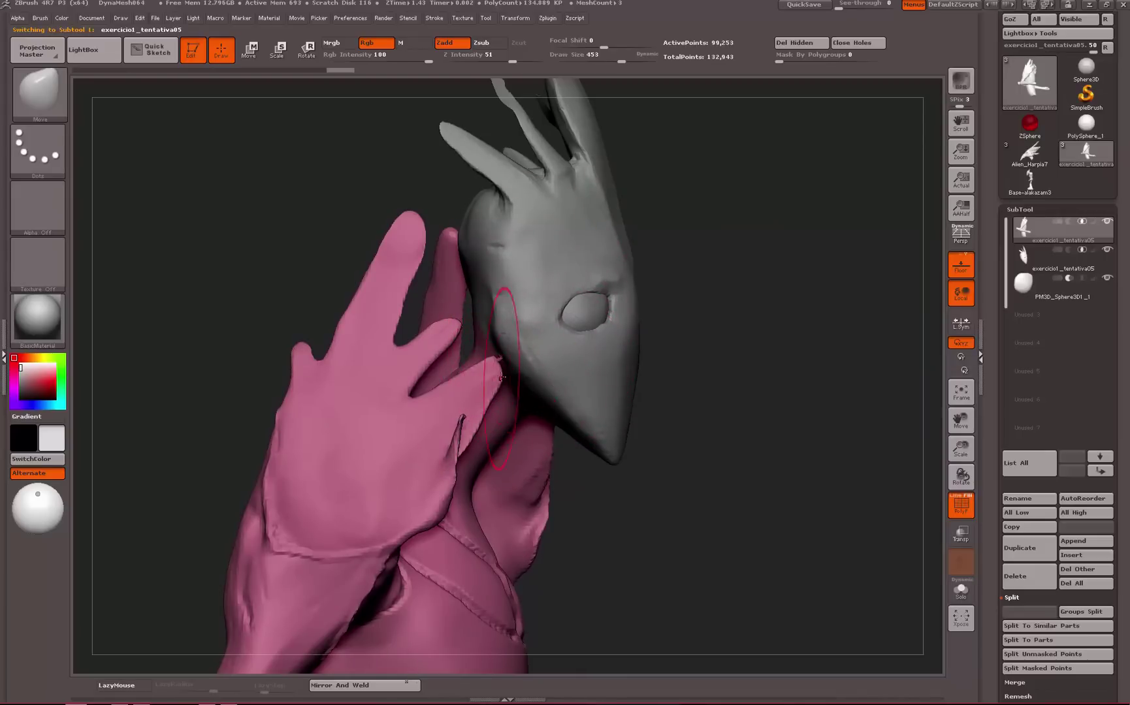
key("b")
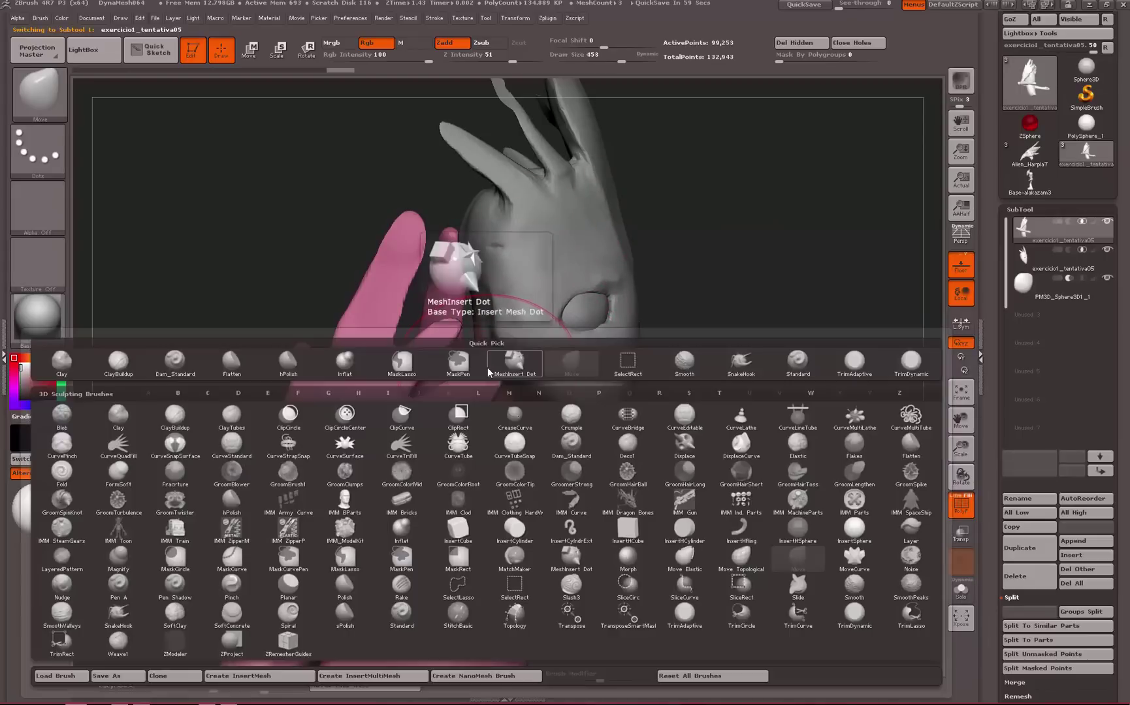
key("m")
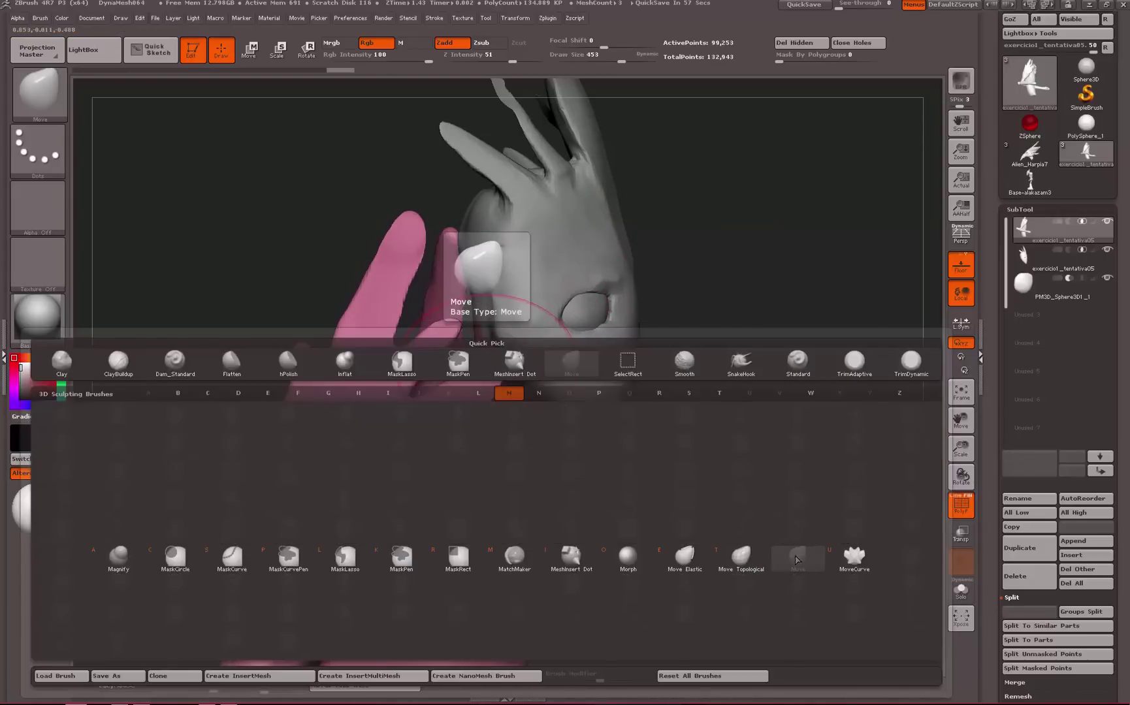
left_click(798, 558)
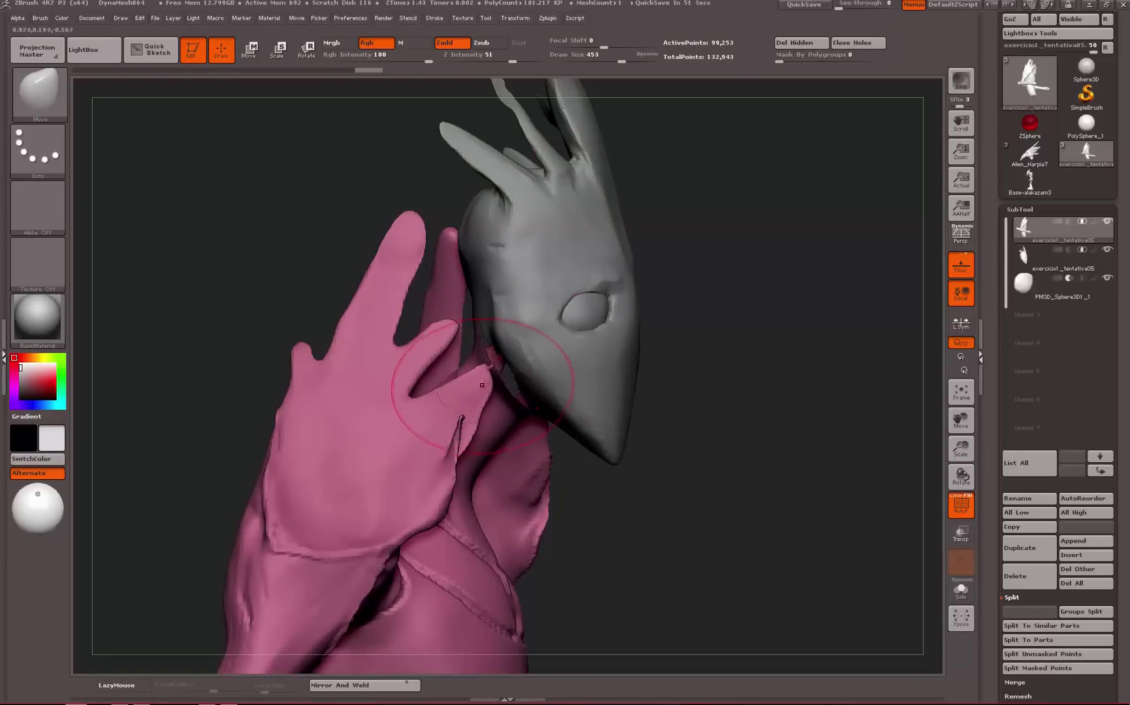
left_click_drag(482, 385, 488, 374)
Try reshaping the feather tip stuck to the neck with the Move brush at size 358, and undo the stroke
key("space")
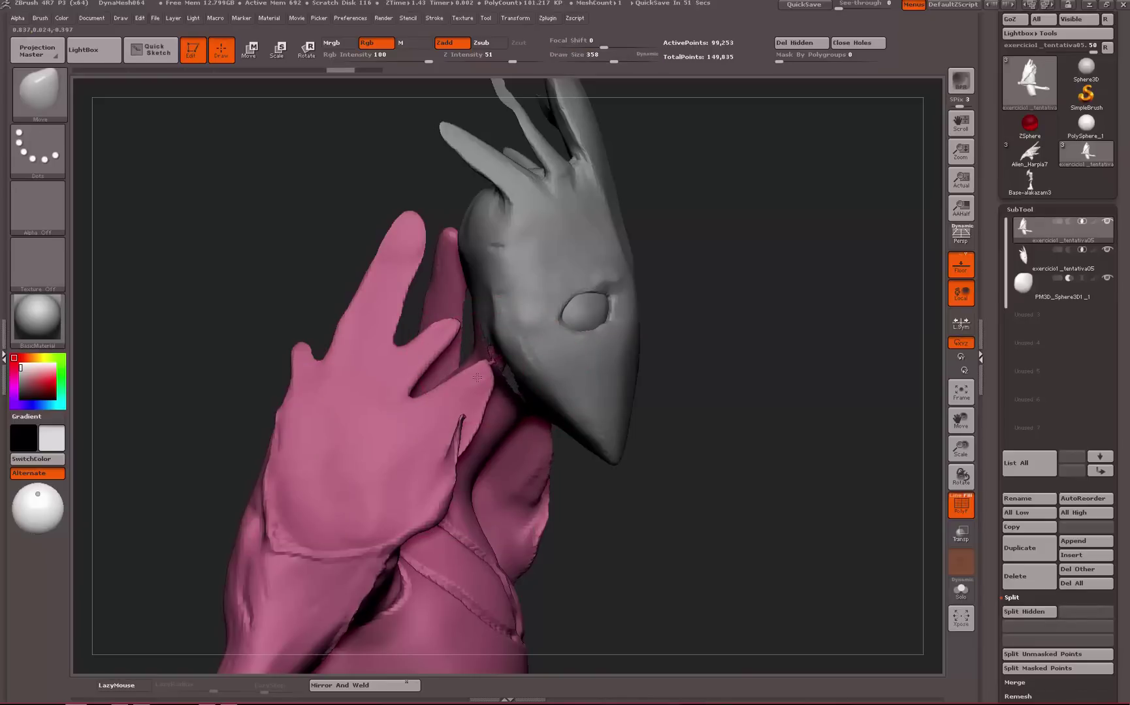
left_click_drag(722, 331, 689, 320)
left_click_drag(683, 320, 807, 307)
left_click_drag(467, 366, 460, 454, "alt")
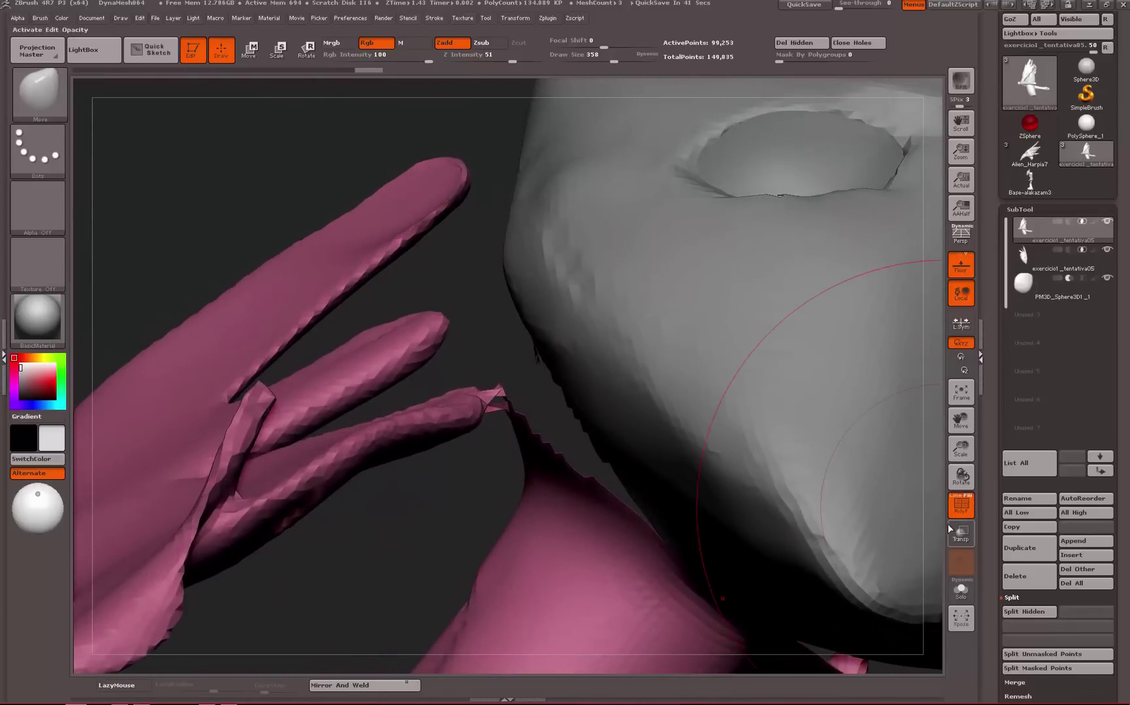
key("ctrl+z")
Solo the body subtool and try closing the holes of its visible part through the Modify Topology options
left_click(961, 592)
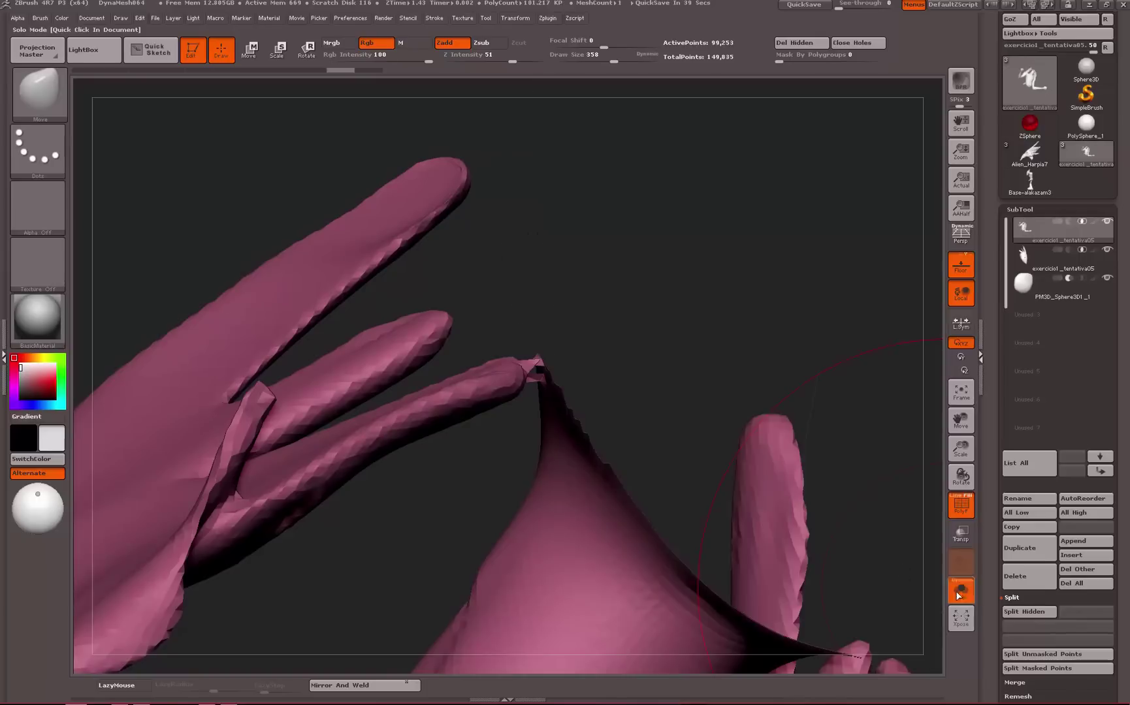
mouse_move(798, 385)
left_mouse_down("shift")
mouse_move(649, 254)
mouse_move(765, 405)
left_mouse_up("shift")
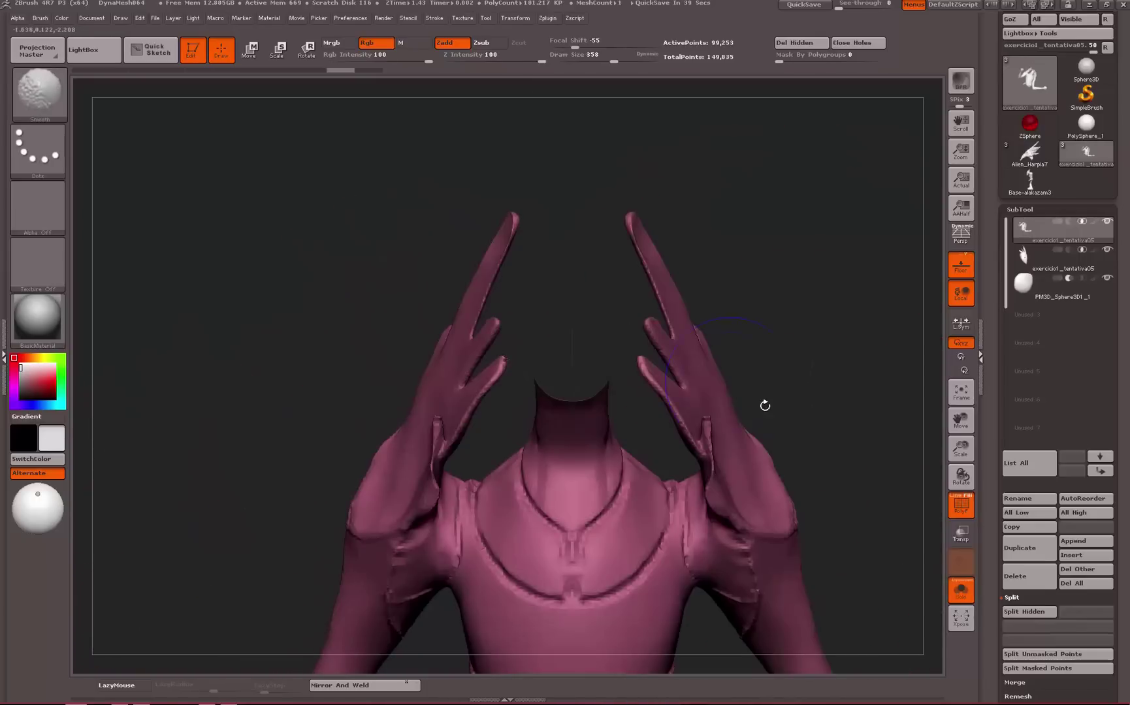
left_click(1016, 597)
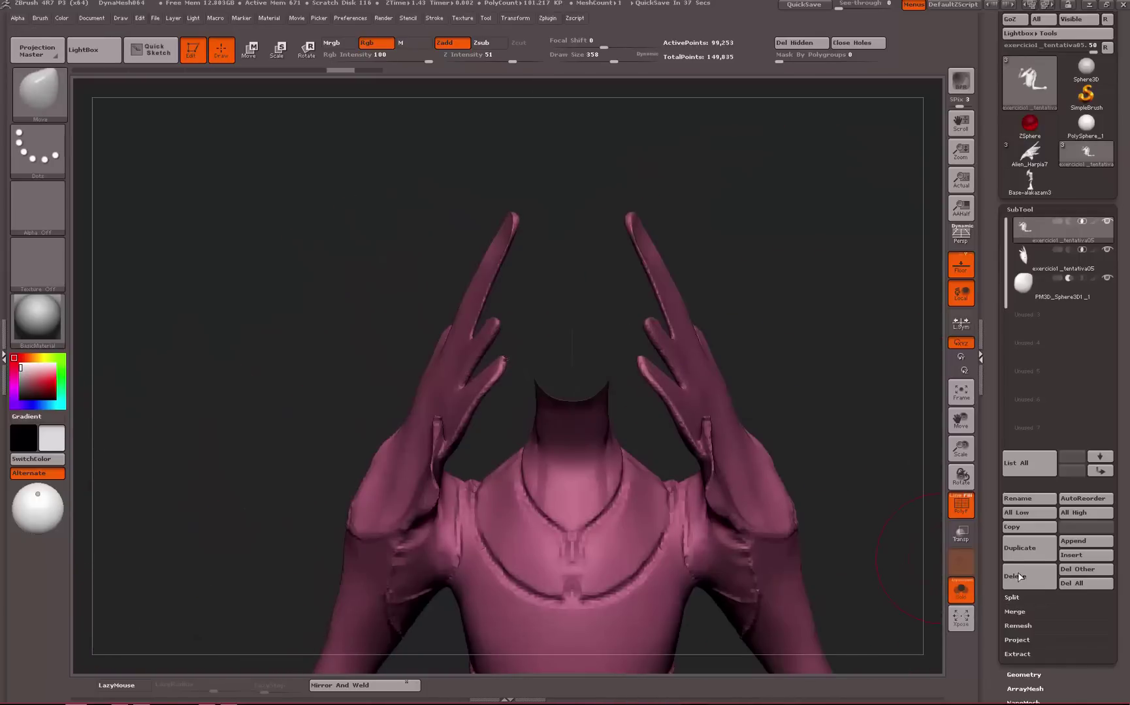
left_click(1048, 210)
left_click(1026, 224)
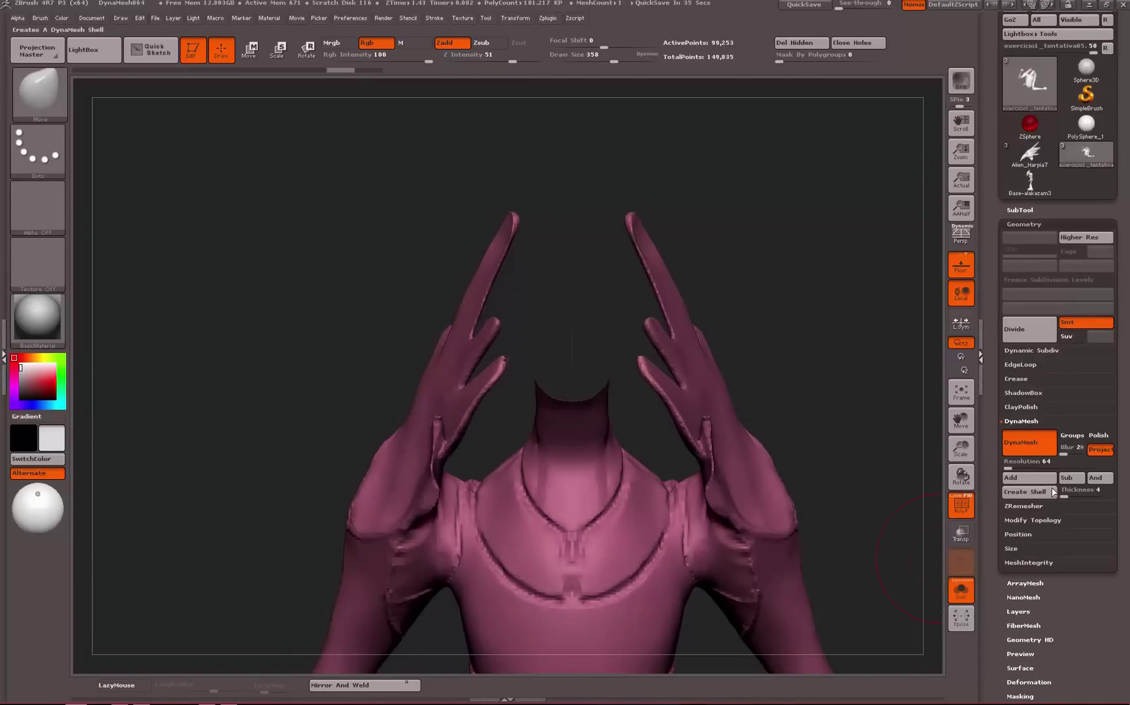
left_click(1028, 421)
left_click(1024, 449)
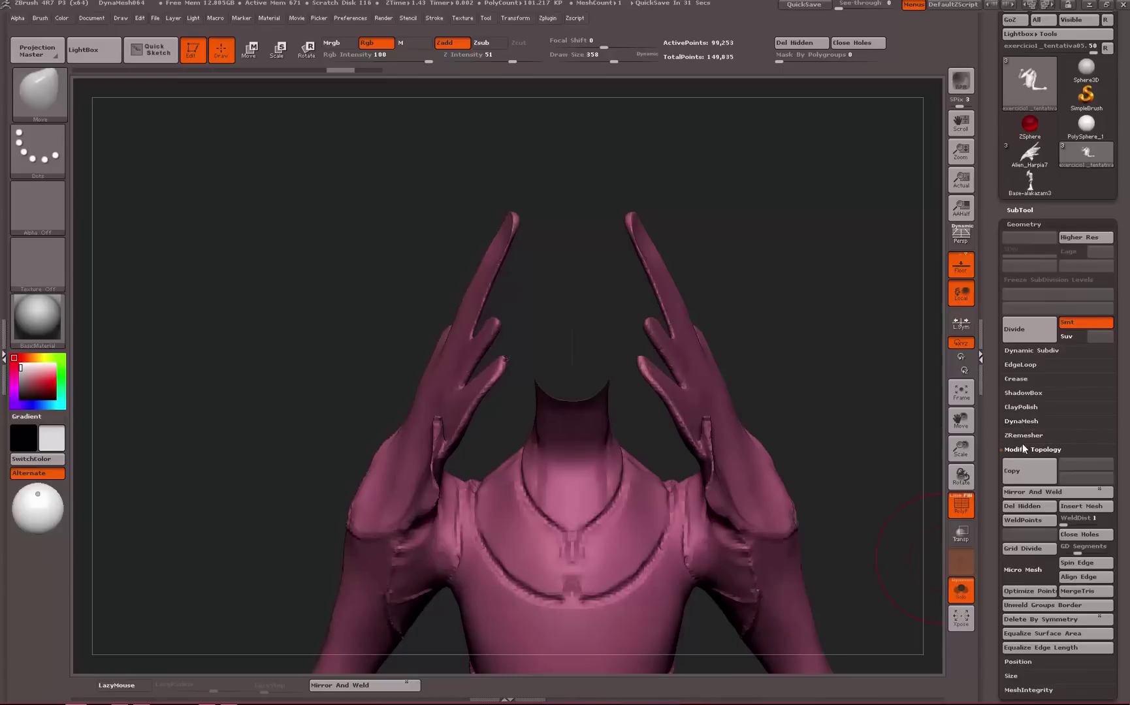
left_click(1068, 509)
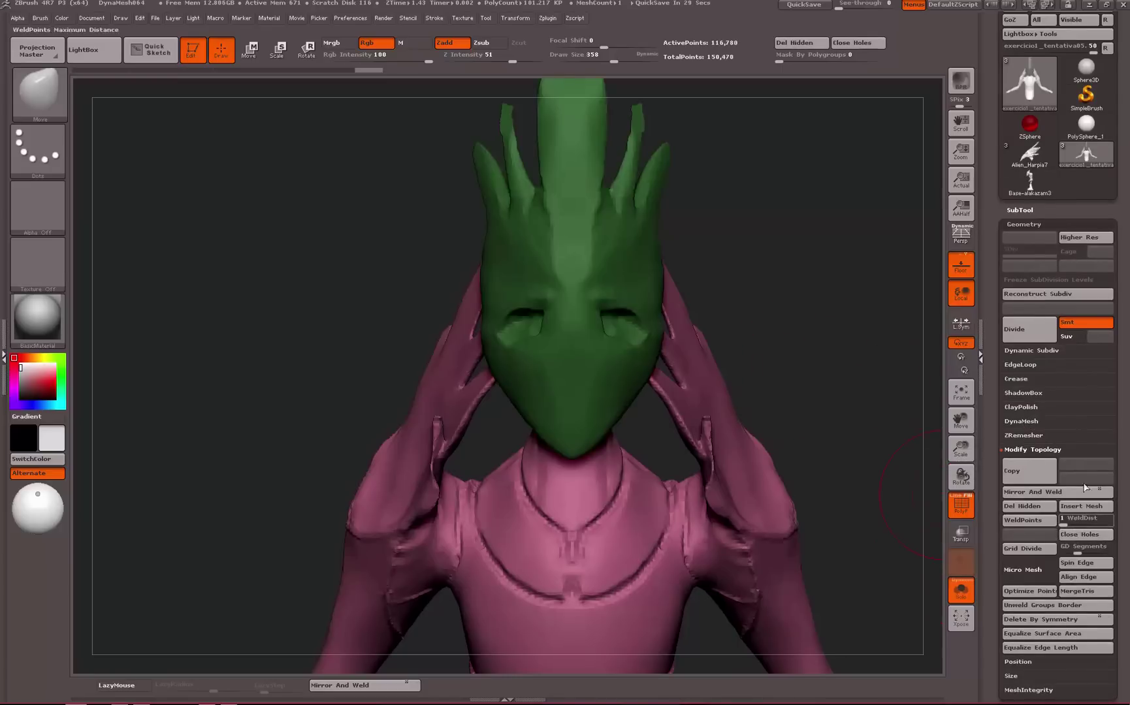
Step the history back to the ungrouped body with its head still masked, and show the body subtool in Solo mode
left_click(962, 589)
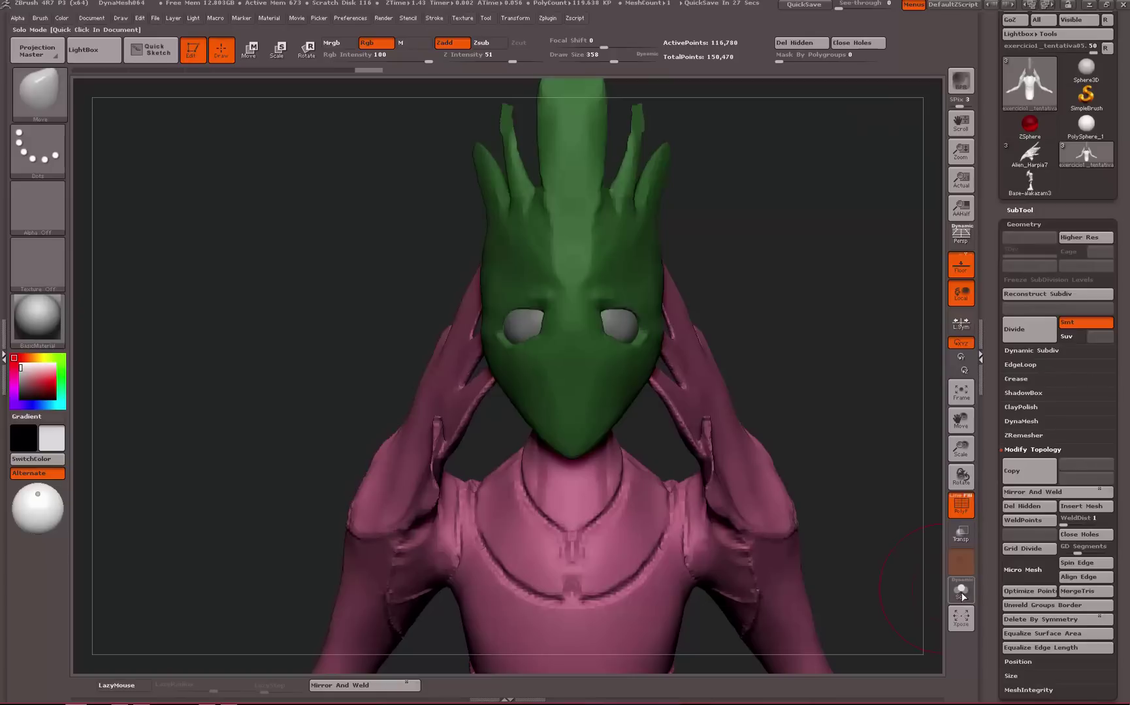
left_click(962, 592)
left_click(961, 591)
left_click_drag(877, 500, 900, 468)
key("ctrl+z")
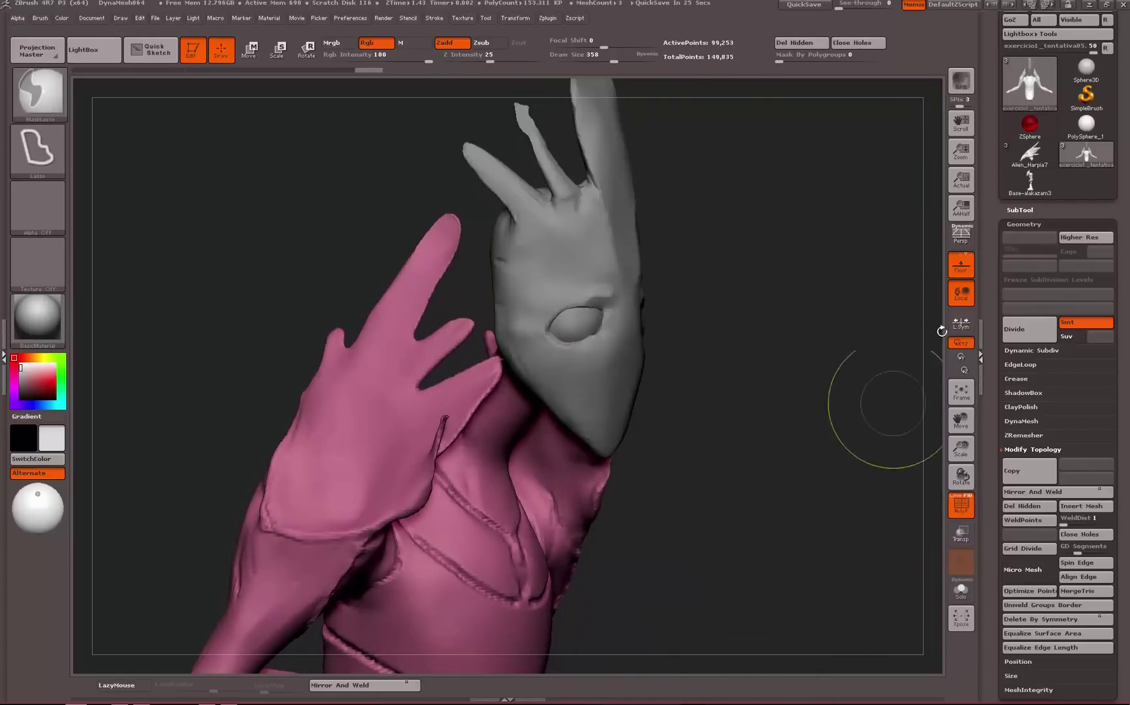
left_click(1013, 210)
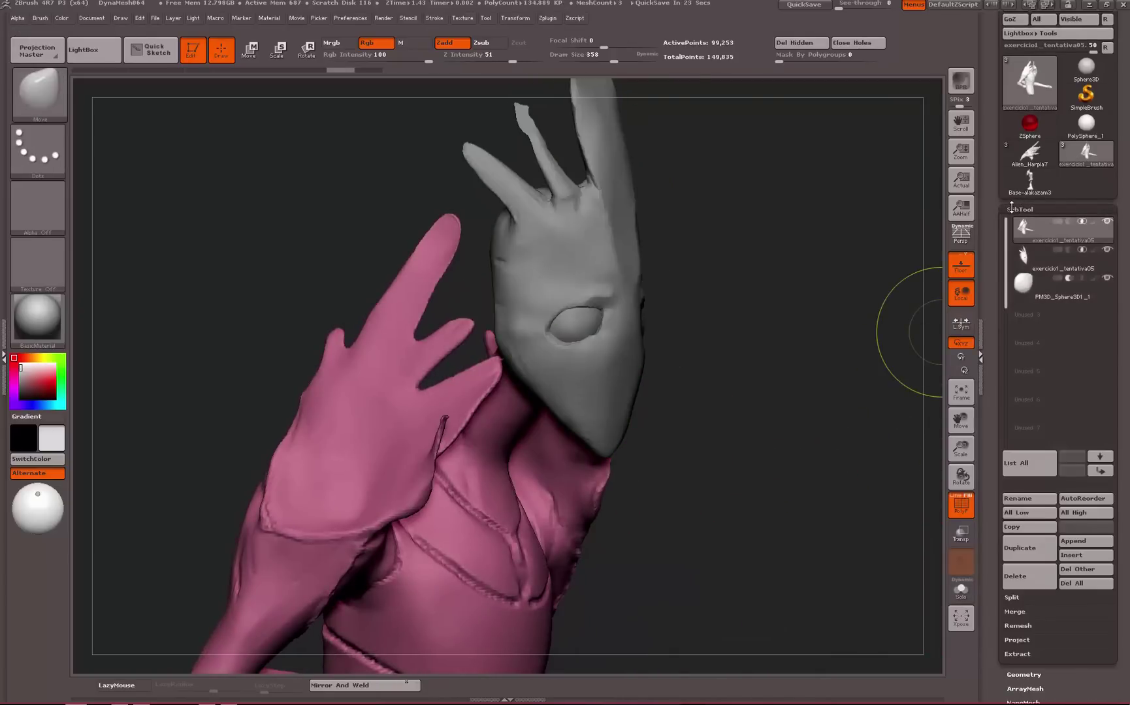
left_click_drag(875, 259, 832, 288)
key("ctrl+shift+z")
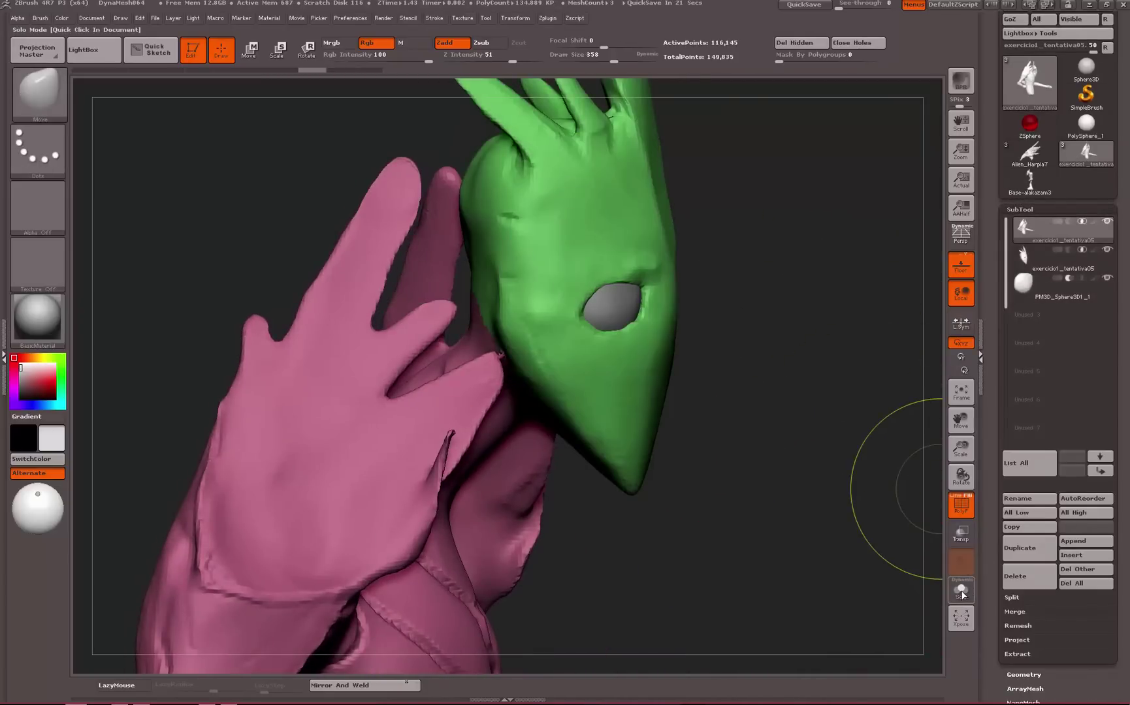
left_click(961, 592)
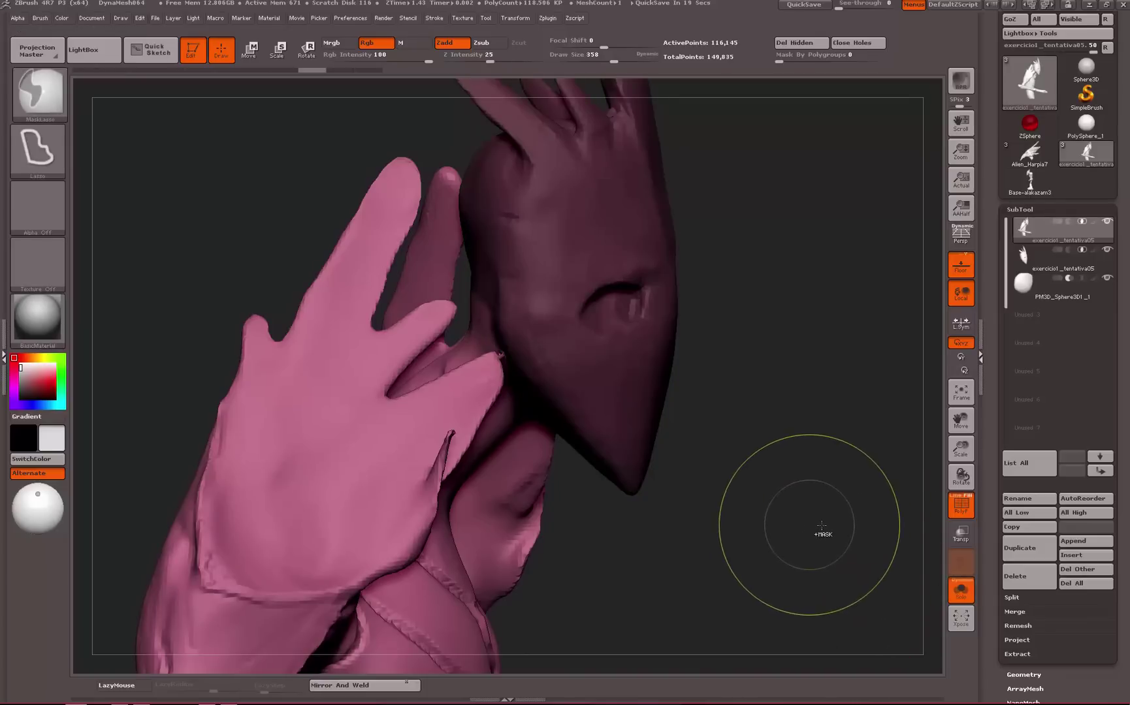
left_click(962, 593)
left_click(963, 594)
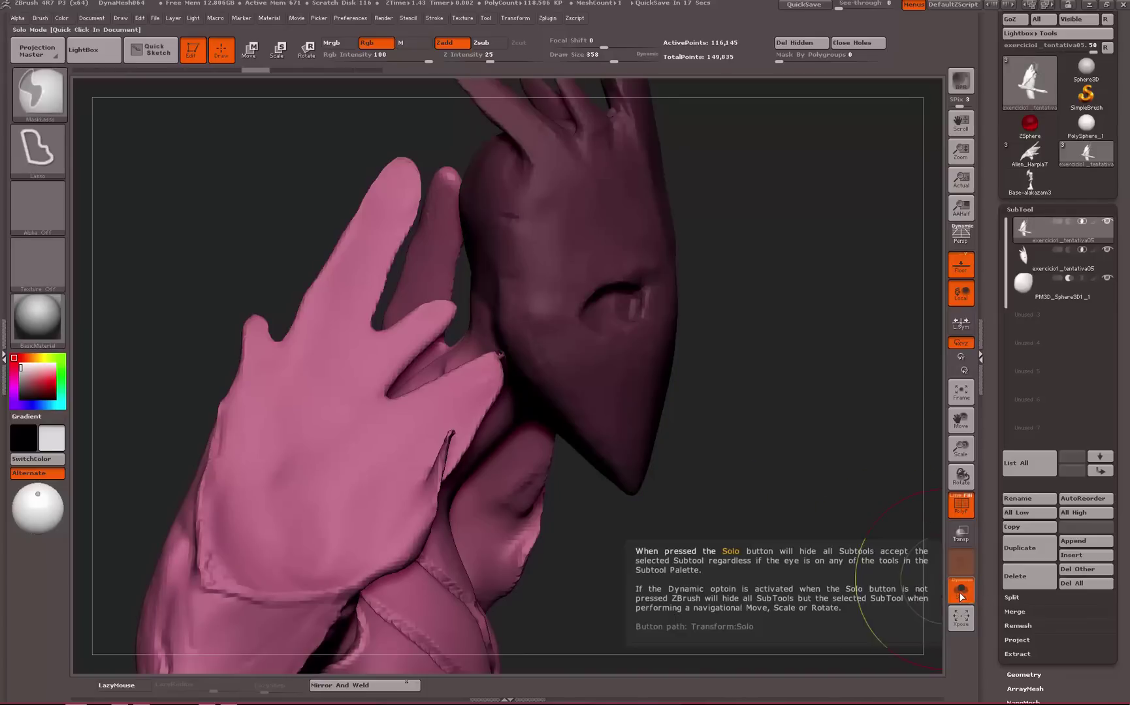
key("ctrl")
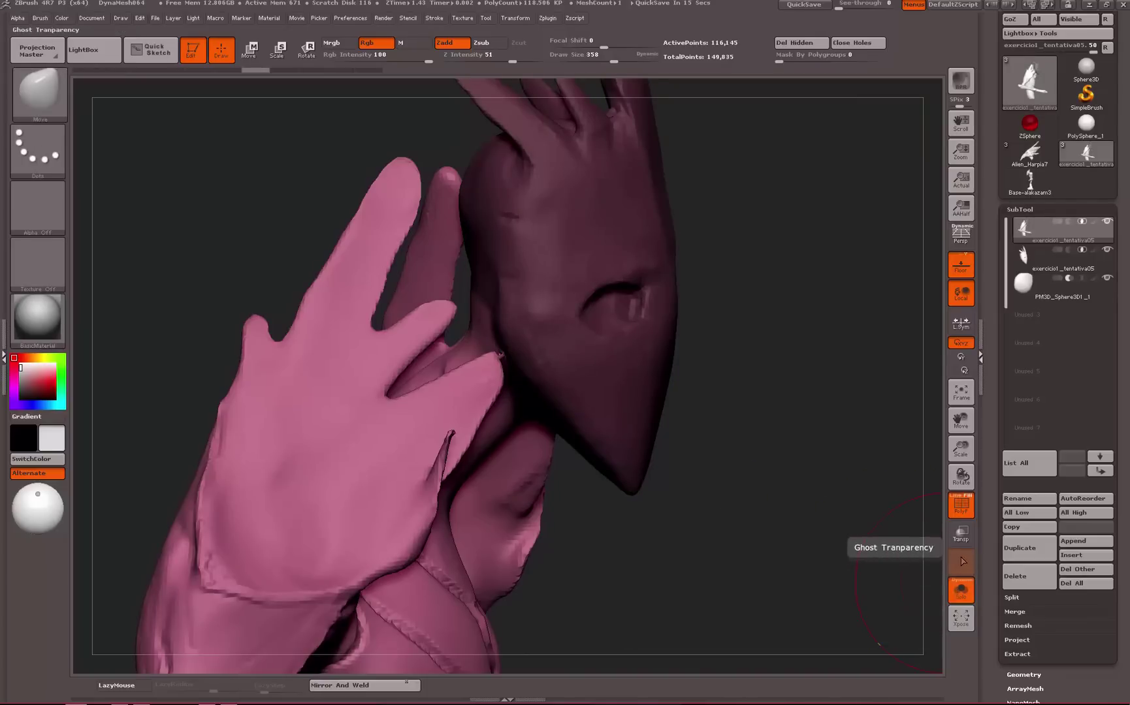
Assign the masked head to its own polygroup, isolate the body polygroup and delete the hidden head geometry
left_click(963, 511)
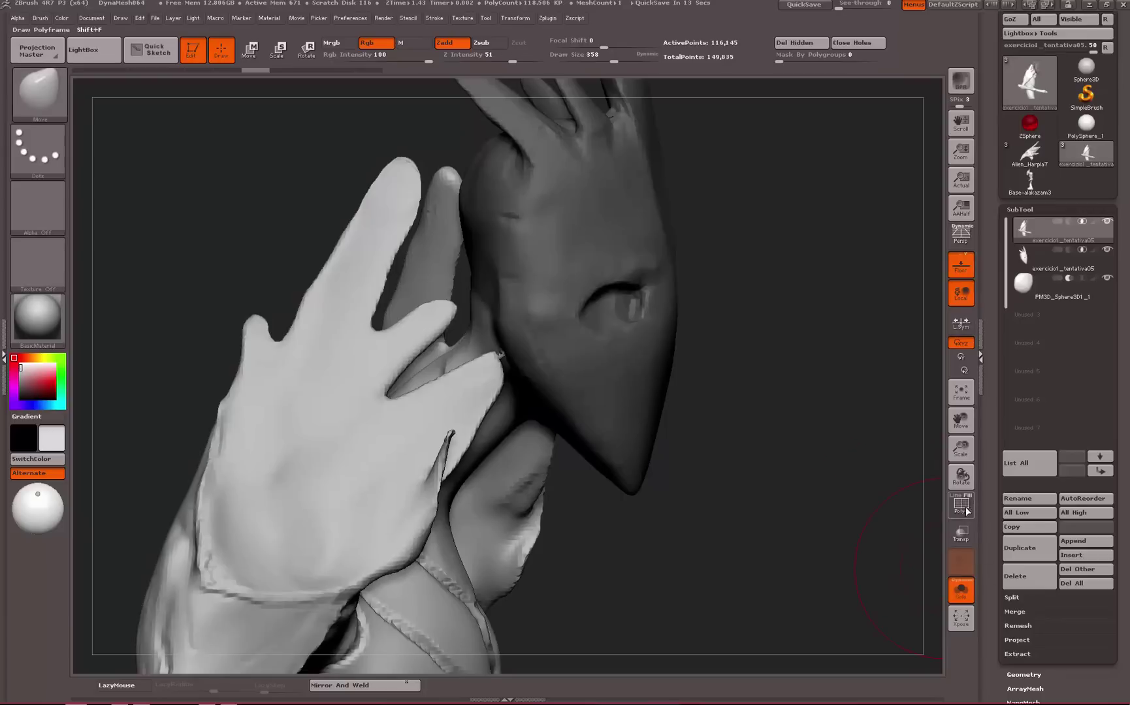
left_click(962, 510)
key("ctrl")
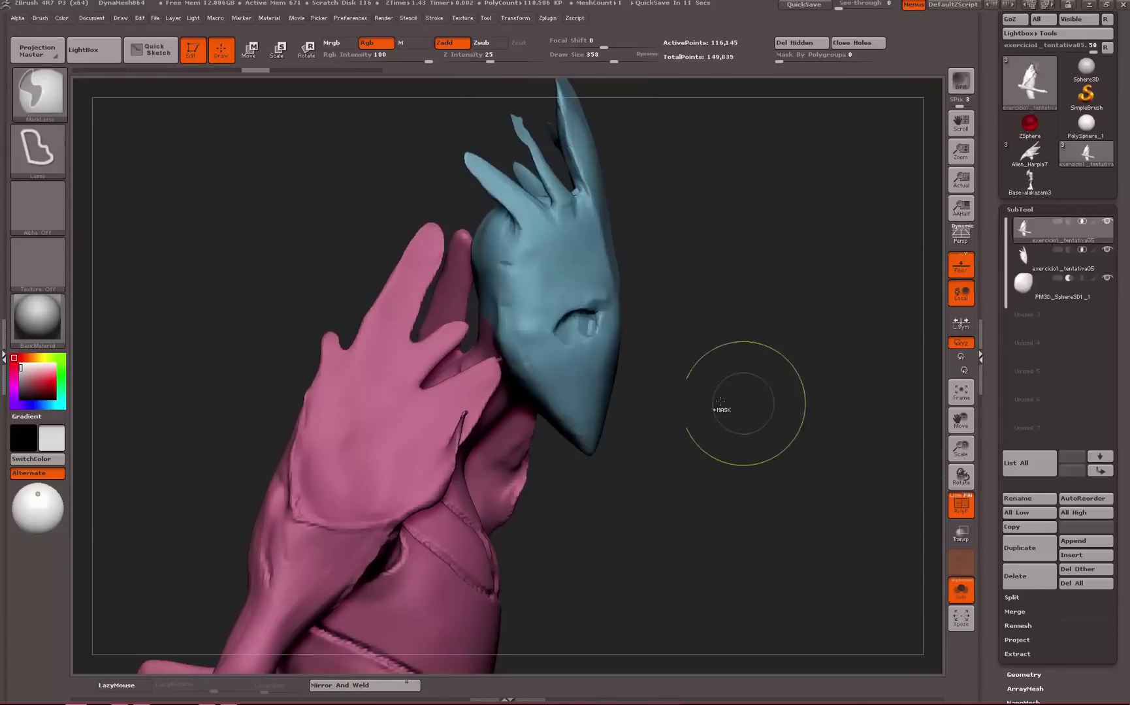
left_click(486, 387, "ctrl+shift")
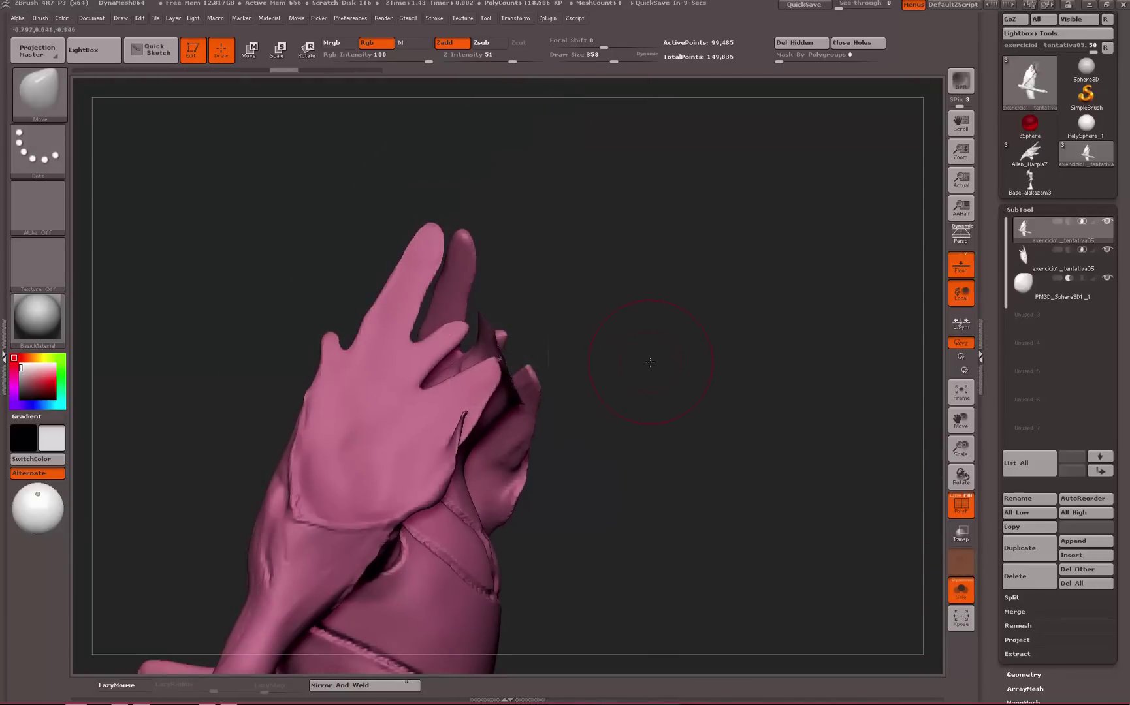
mouse_move(650, 362)
left_mouse_down()
mouse_move(605, 366)
mouse_move(657, 373)
left_mouse_up()
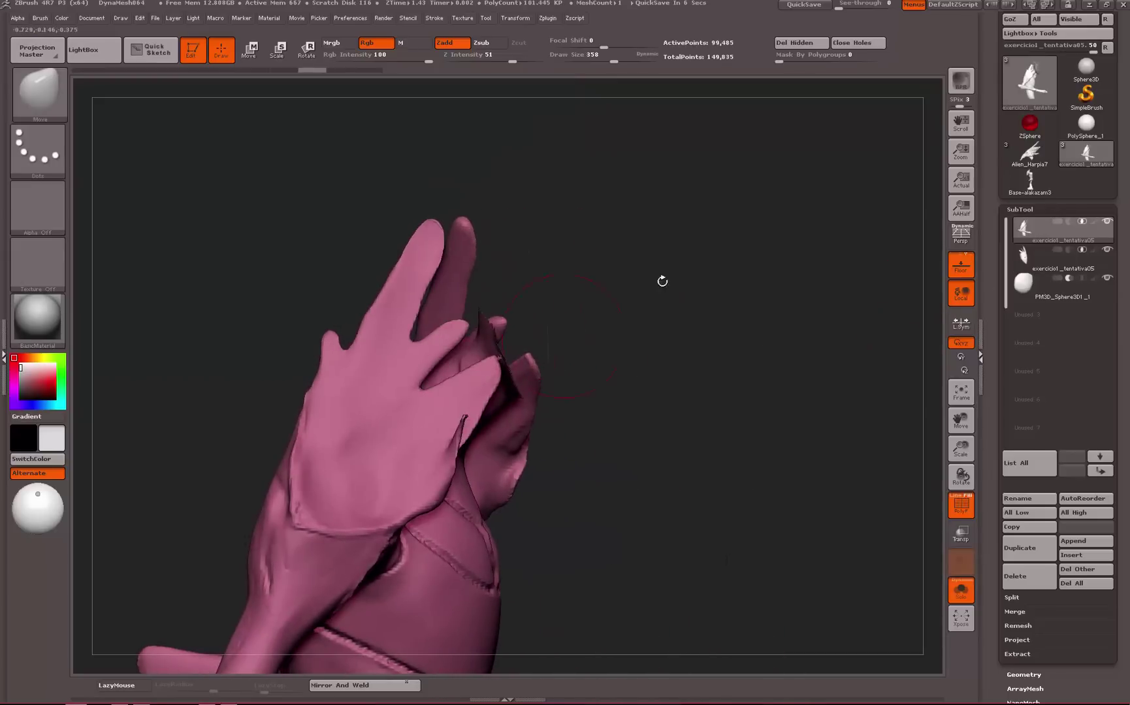
left_click(816, 45)
Try closing the open neck hole, and smooth and shape the resulting cap with the Move brush at size 358
left_click_drag(720, 309, 808, 224)
left_click(853, 43)
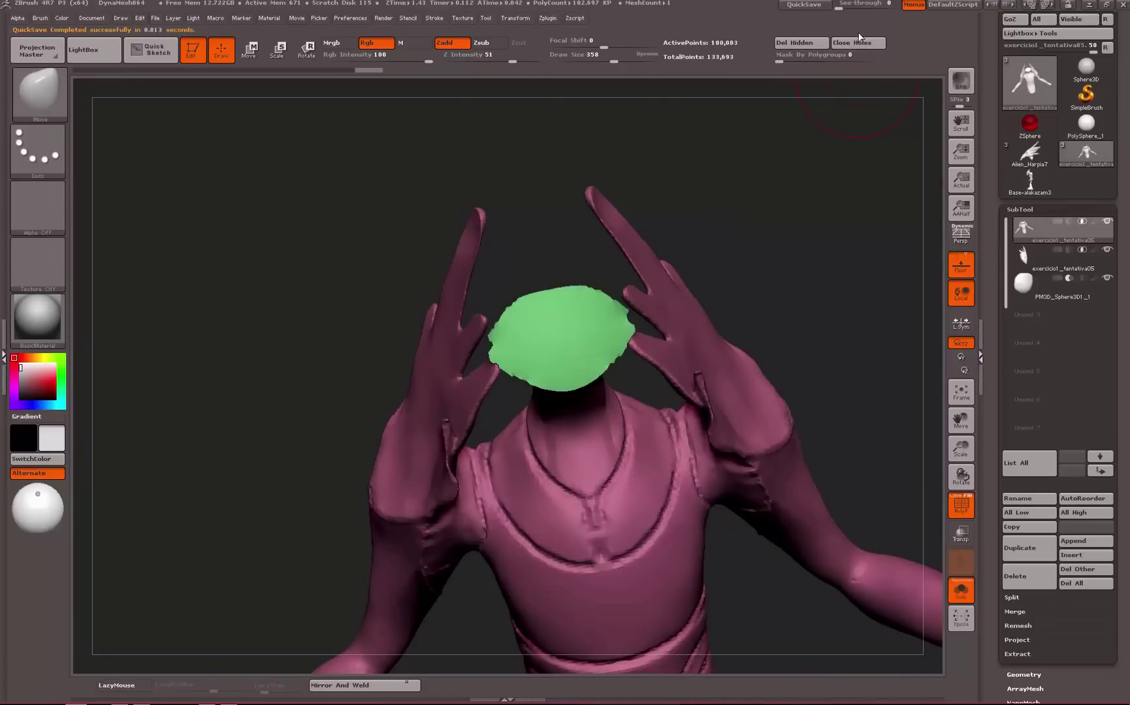
left_click_drag(855, 268, 787, 250, "alt")
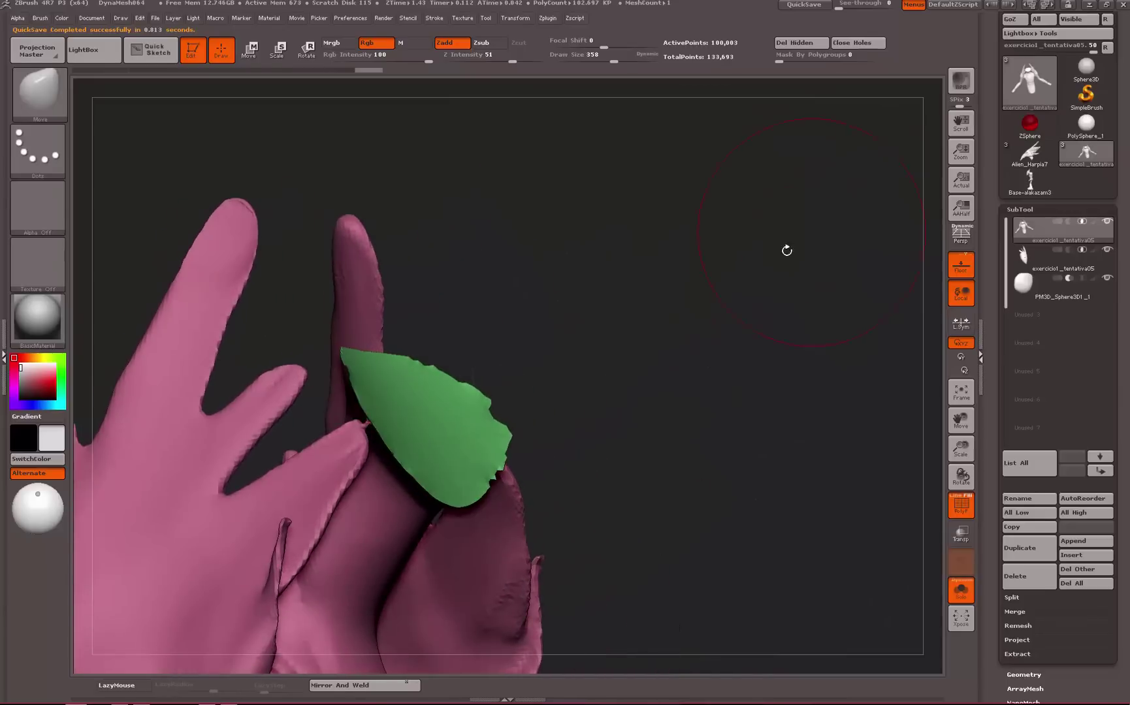
left_click(962, 507)
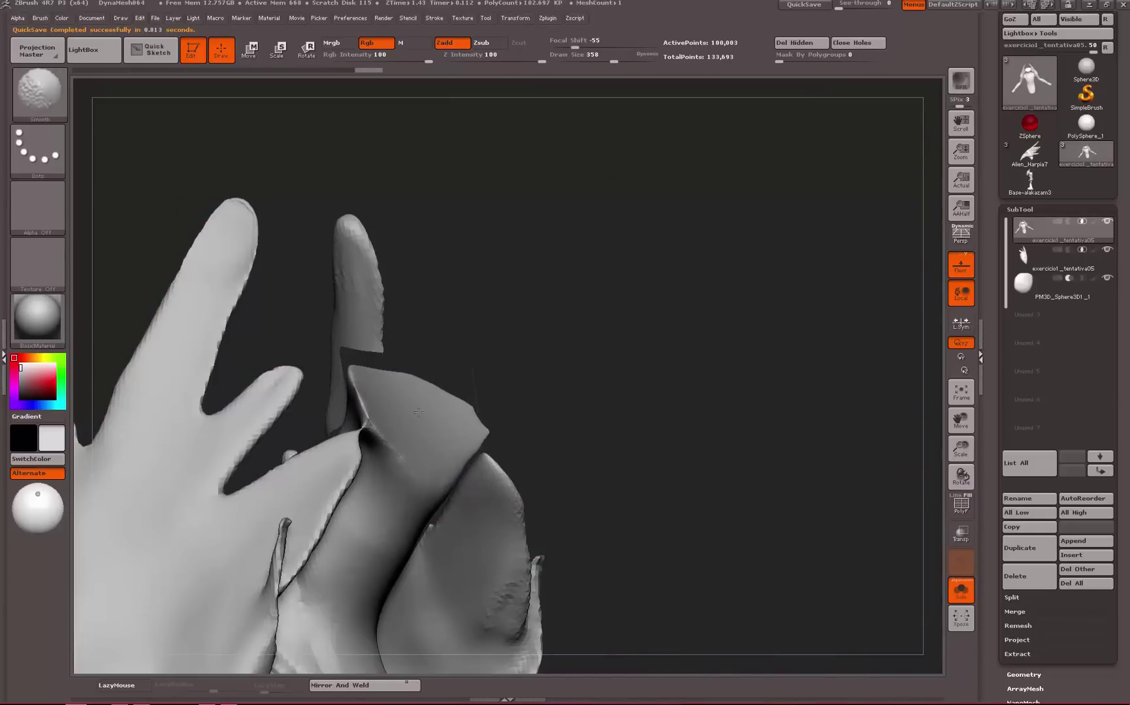
left_click_drag(506, 409, 627, 373)
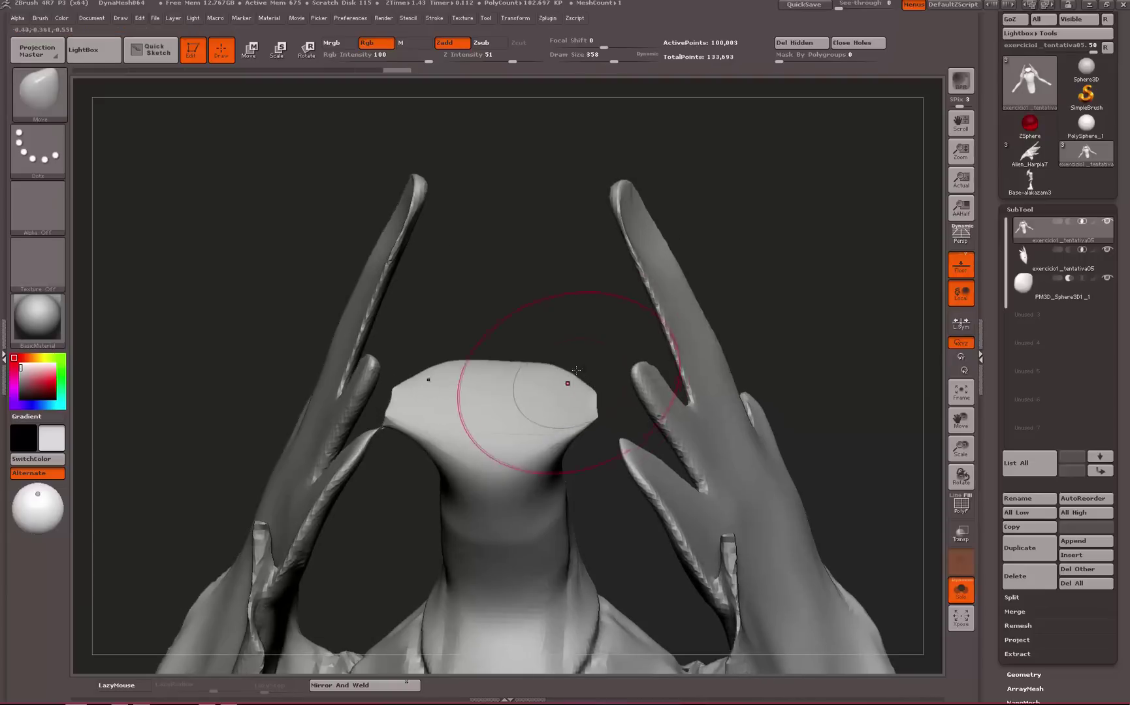
left_click_drag(572, 340, 520, 287)
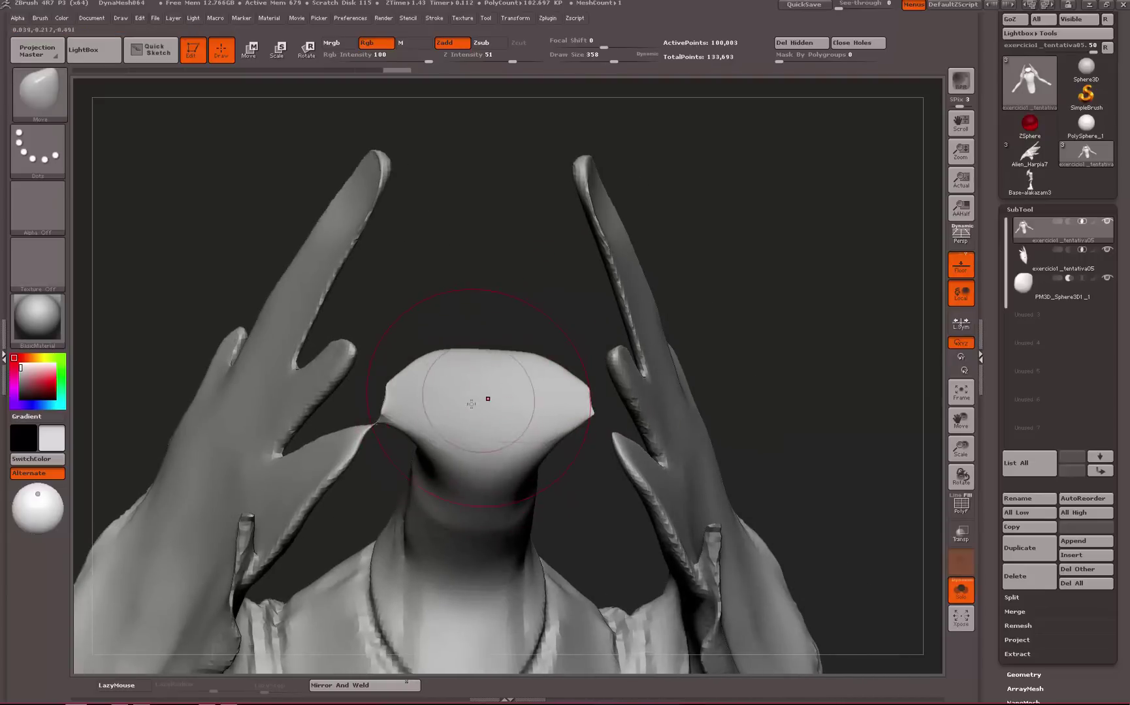
left_click_drag(490, 326, 486, 293, "alt")
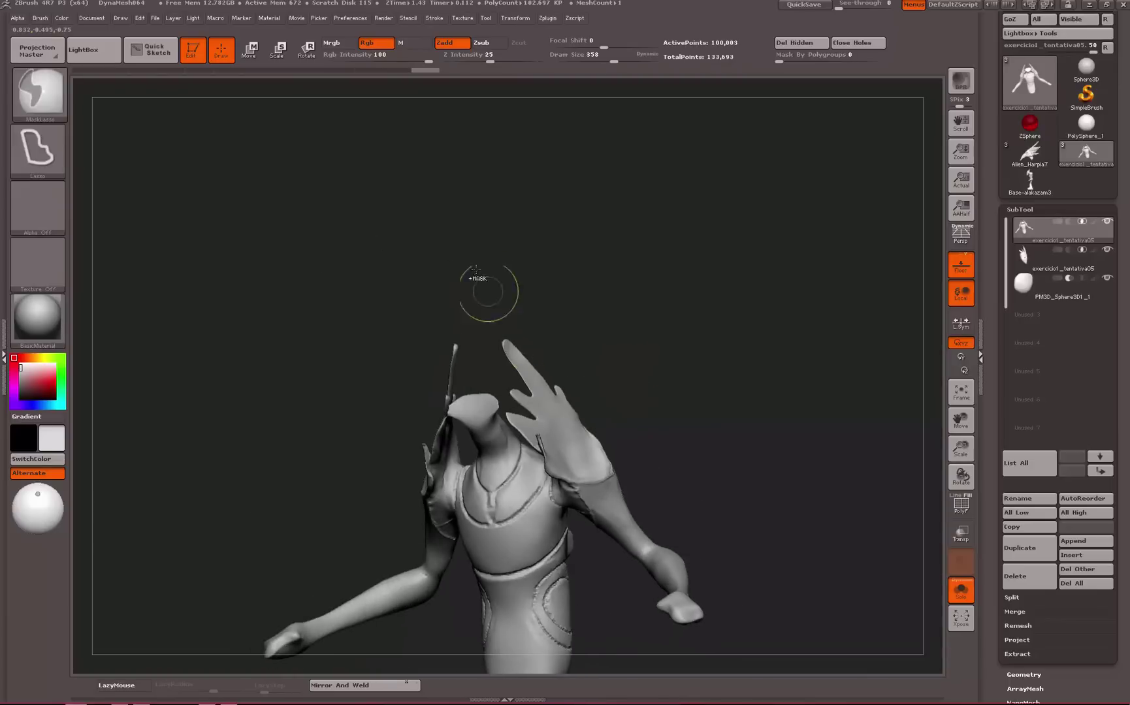
Undo the cap sculpting and the closing of the neck hole
left_click_drag(332, 335, 392, 359, "alt")
key("ctrl+z")
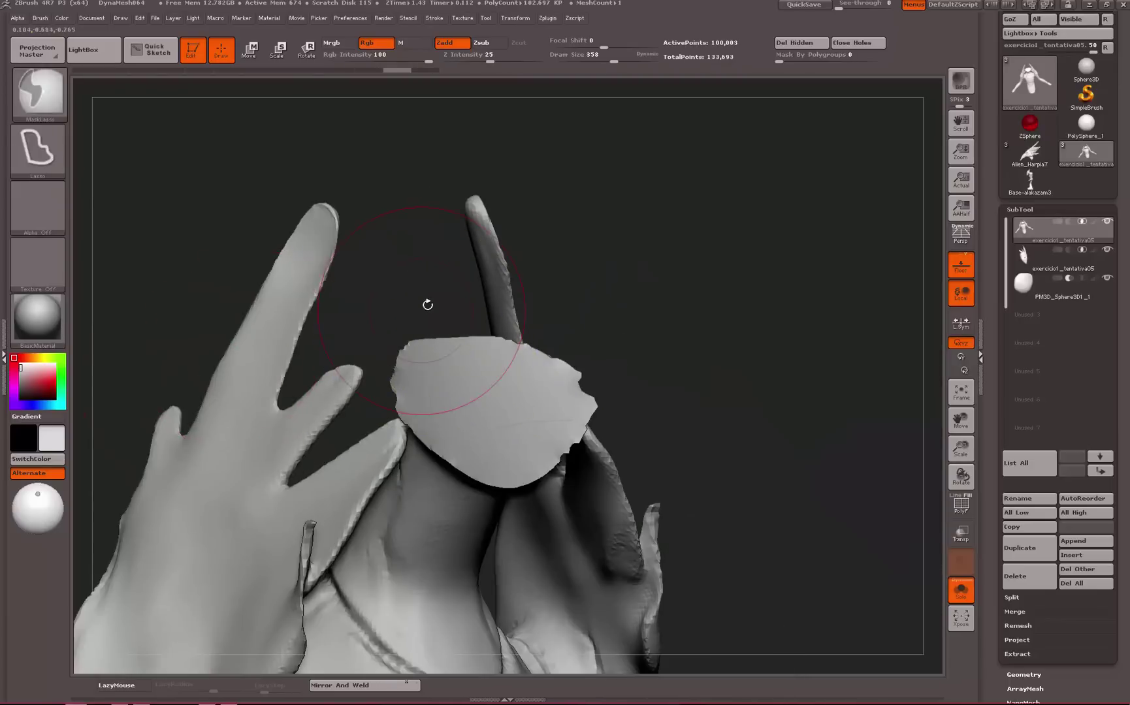
mouse_move(428, 305)
left_mouse_down()
mouse_move(450, 278)
mouse_move(421, 263)
mouse_move(428, 285)
mouse_move(449, 282)
mouse_move(507, 249)
mouse_move(506, 278)
left_mouse_up()
key("ctrl+z")
key("ctrl+z")
Reduce the draw size to 192, lasso-mask the shoulder feathers and turn the masked area into its own polygroup
key("space")
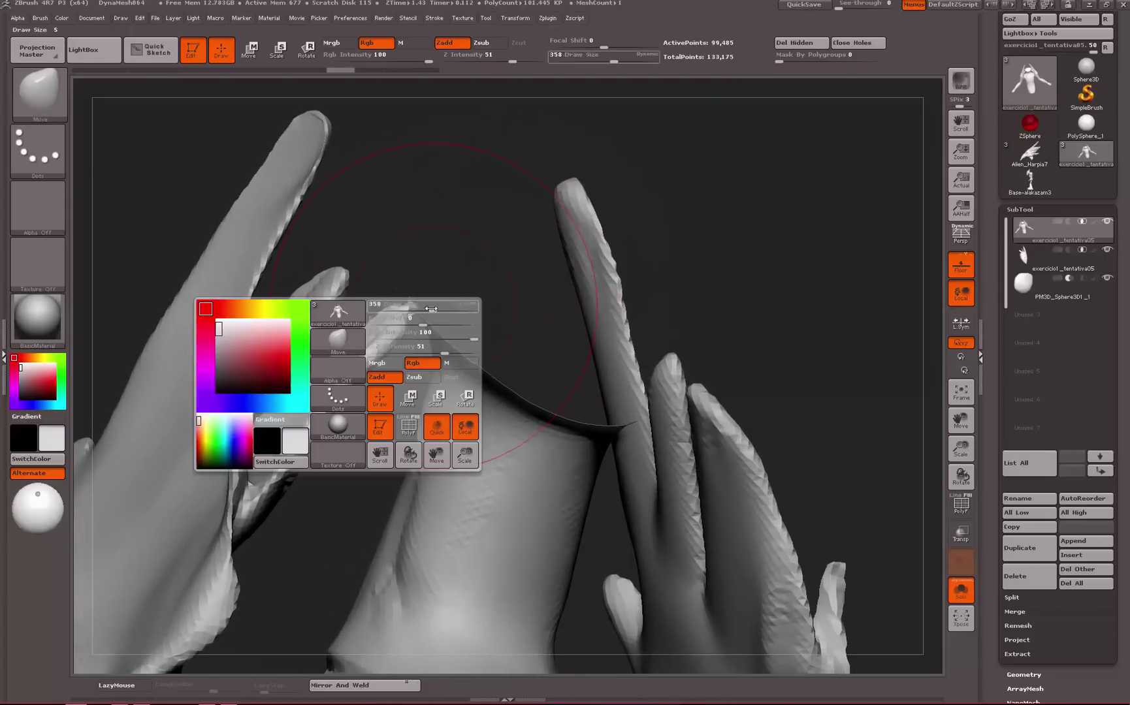
left_click_drag(433, 307, 415, 307)
left_click_drag(441, 267, 490, 203, "alt")
mouse_move(320, 287)
left_mouse_down()
mouse_move(245, 296)
mouse_move(219, 371)
mouse_move(261, 532)
mouse_move(450, 425)
mouse_move(509, 339)
left_mouse_up()
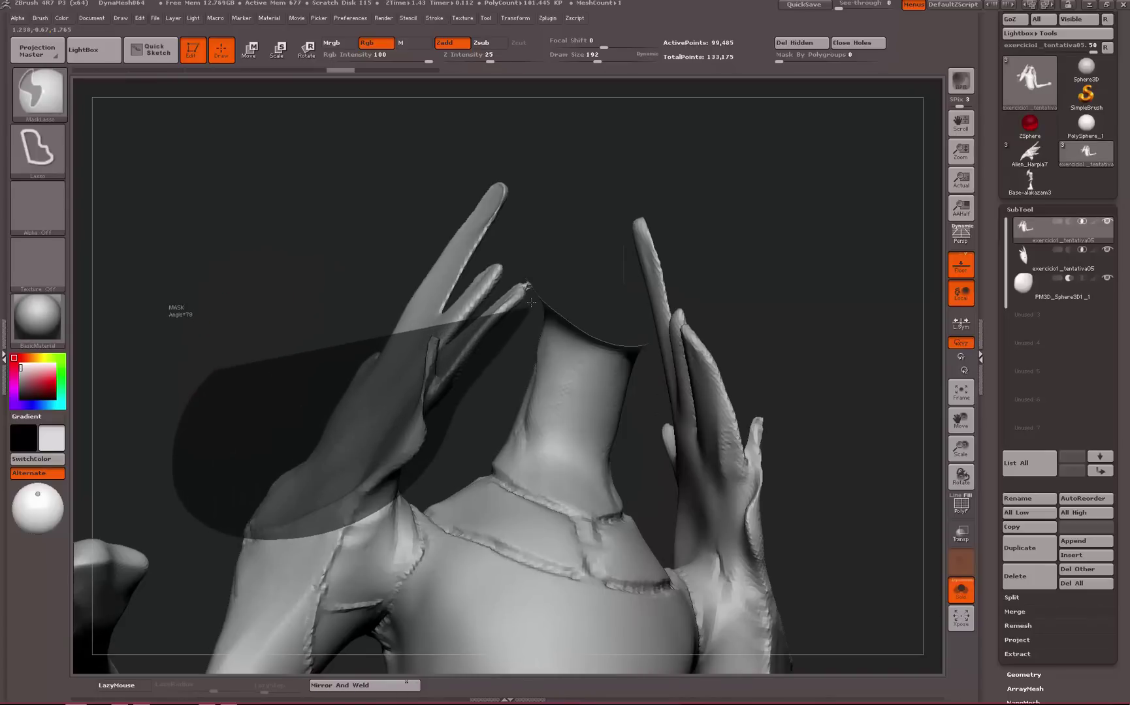
mouse_move(524, 285)
left_mouse_down("ctrl")
mouse_move(471, 245)
mouse_move(451, 154)
mouse_move(431, 150)
left_mouse_up("ctrl")
mouse_move(353, 245)
left_mouse_down()
mouse_move(299, 215)
mouse_move(300, 257)
mouse_move(328, 252)
mouse_move(306, 364)
mouse_move(320, 331)
left_mouse_up()
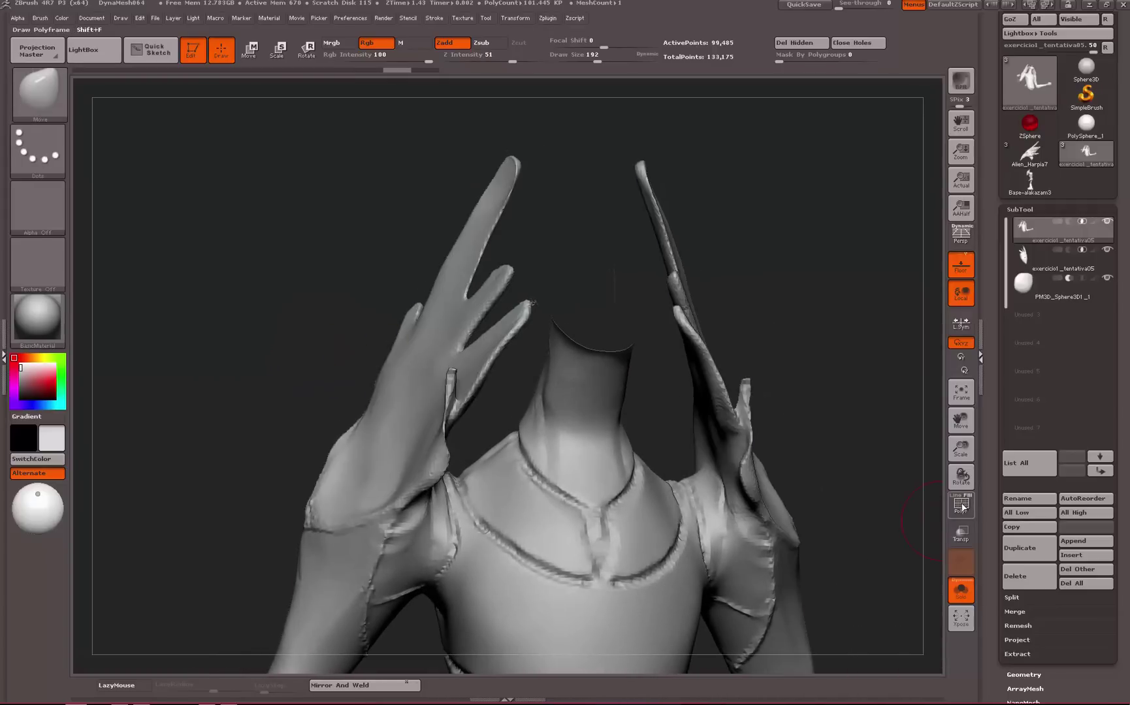
Display the polygroup colours on the body and isolate the shoulder feather polygroup
left_click(961, 505)
left_click_drag(731, 346, 816, 320)
left_click(730, 343, "ctrl+shift")
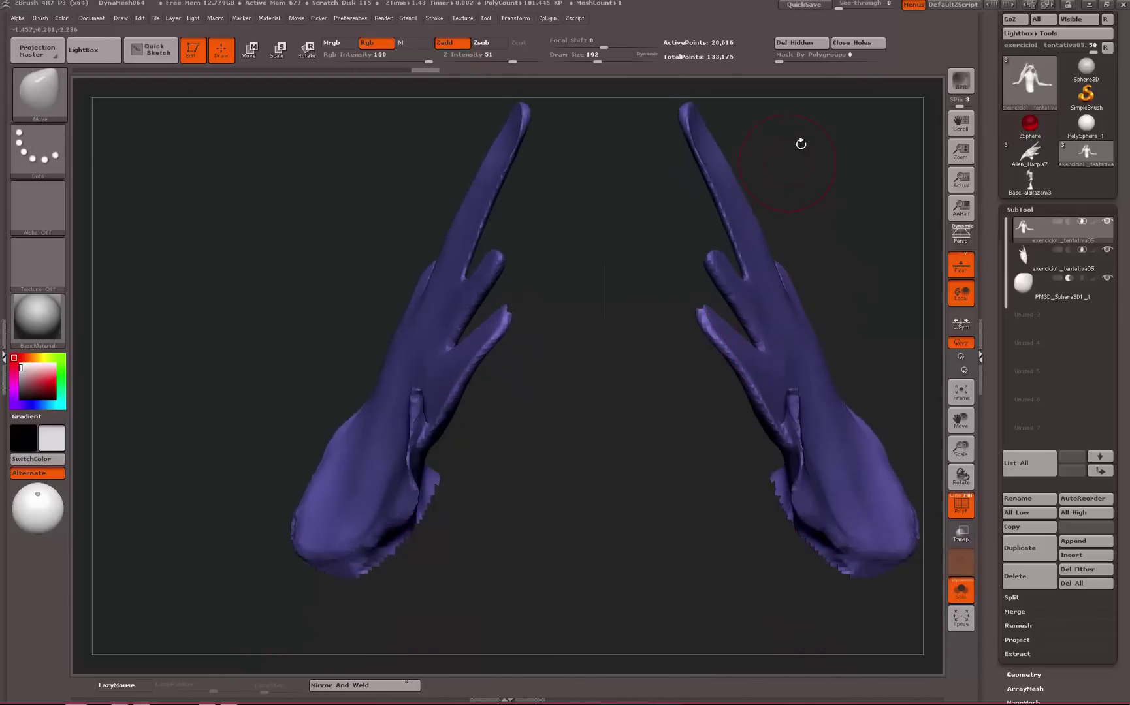
Split the isolated shoulder feathers off the body into their own subtool and check them with and without the other subtools
left_click(1045, 598)
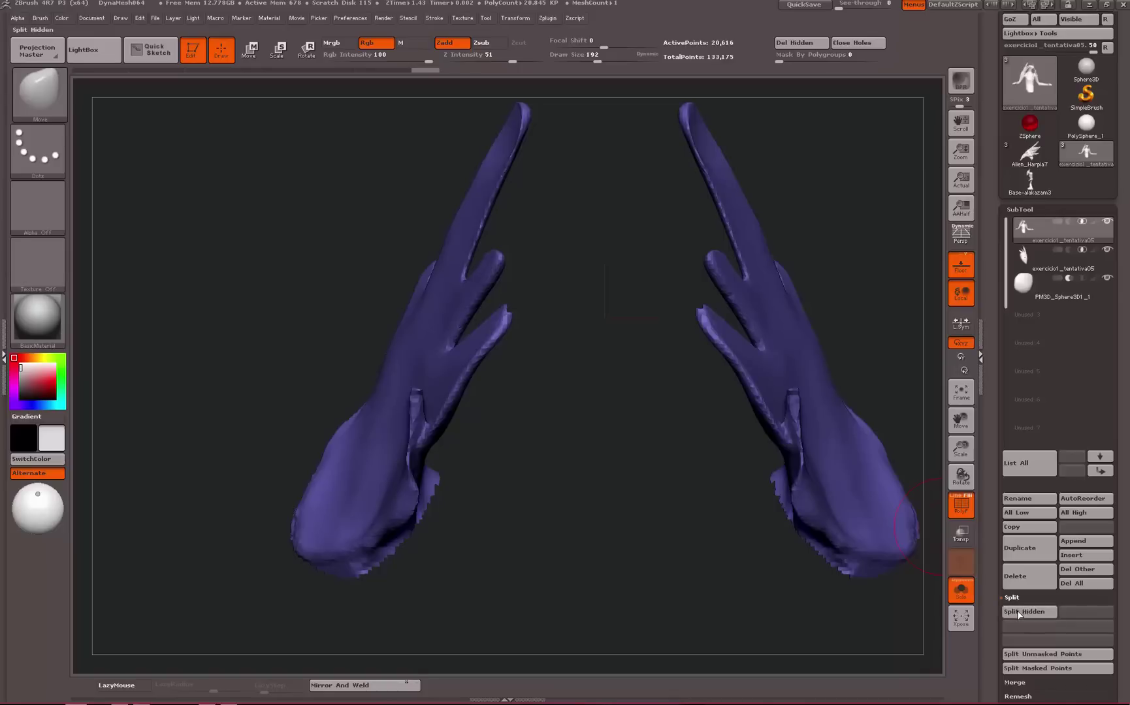
left_click(1020, 614)
left_click(961, 591)
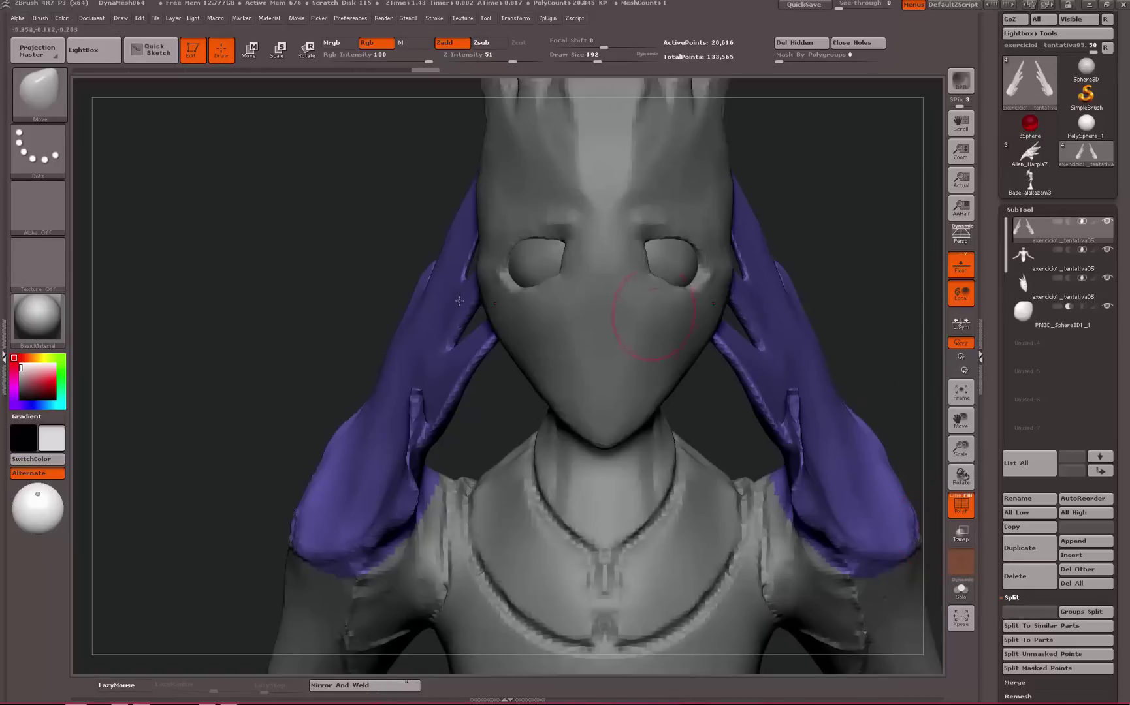
left_click(965, 599)
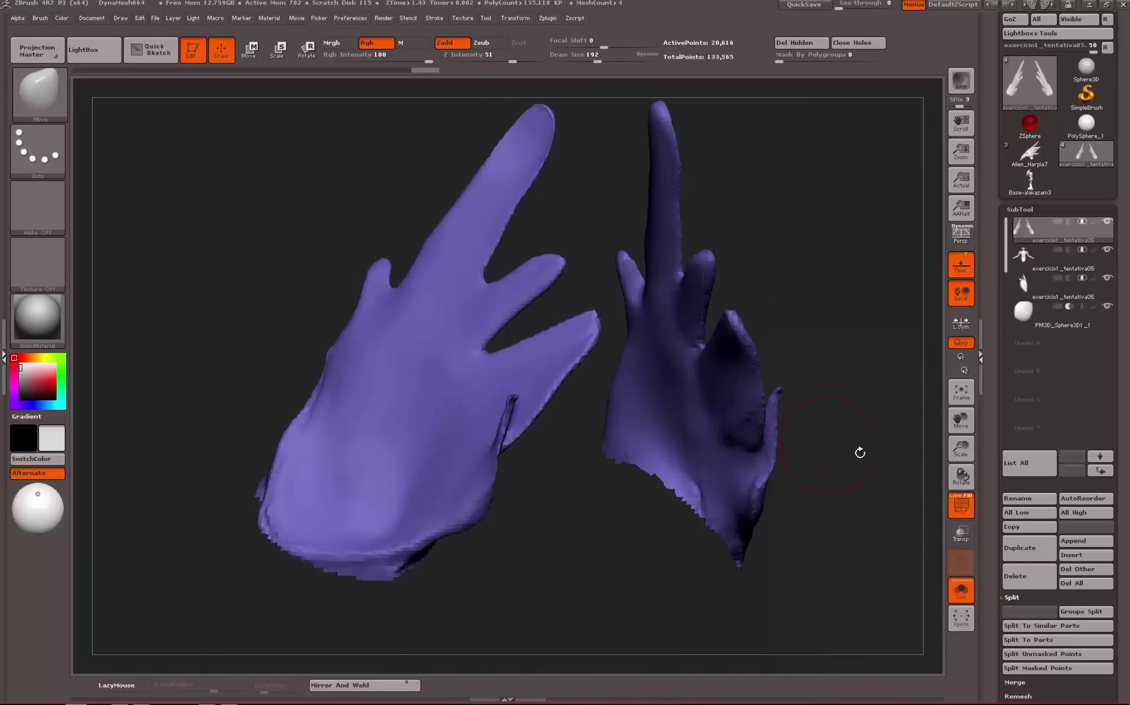
left_click(962, 590)
Hide the head and eyeball subtools so only the body and shoulder feathers are displayed
left_click(1106, 278)
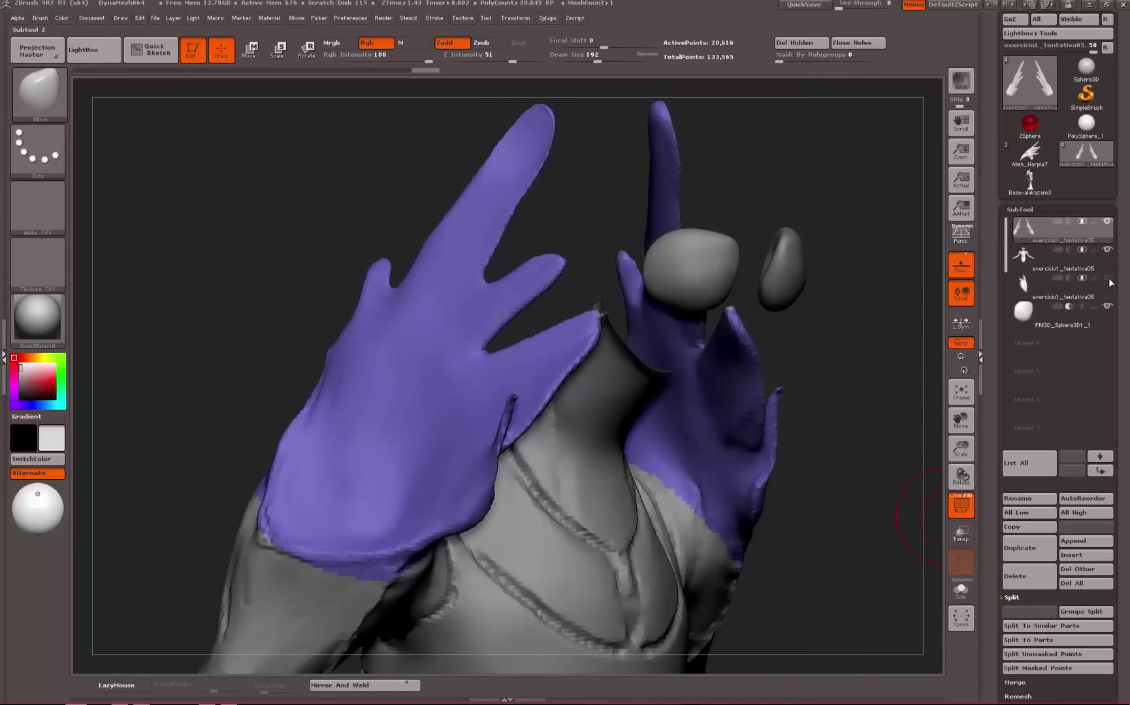
left_click(1108, 306)
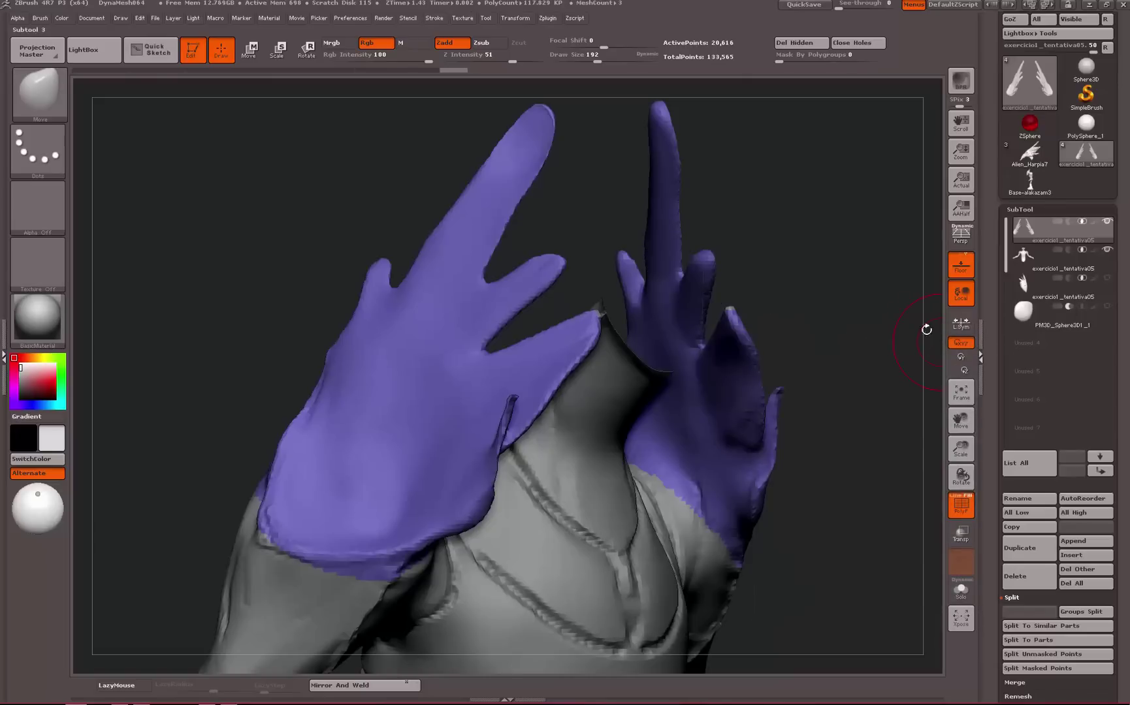
left_click_drag(925, 325, 921, 458)
Isolate the shoulder feather subtool and close its open holes
left_click(961, 590)
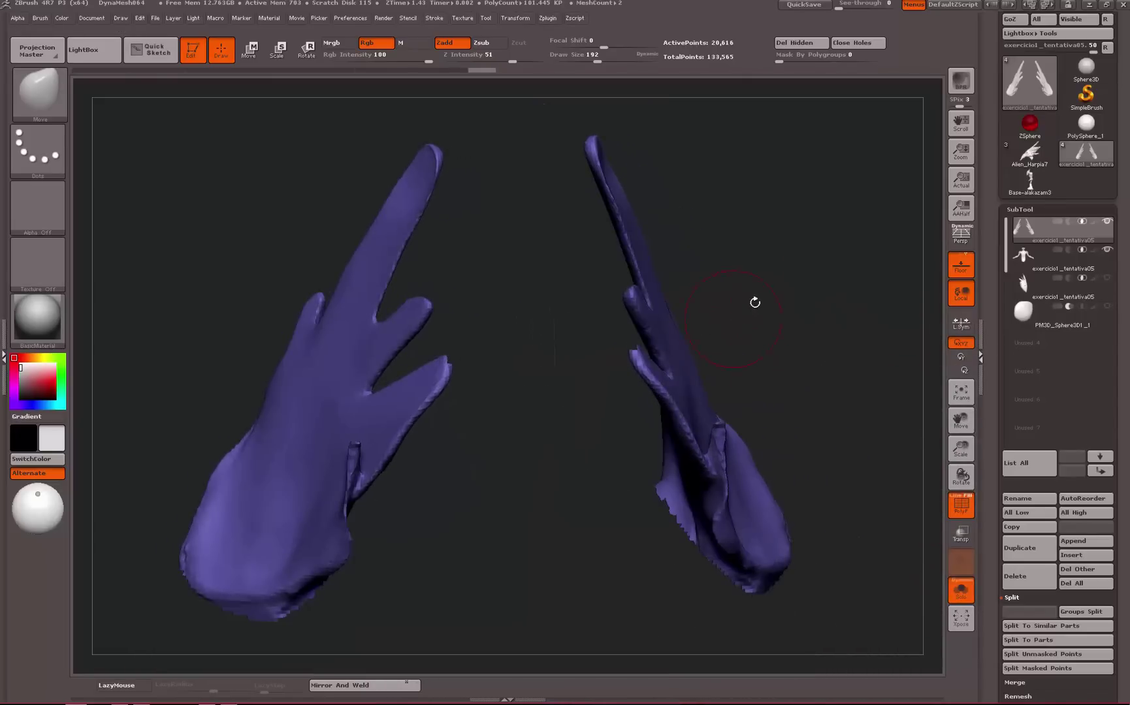
left_click_drag(755, 303, 800, 182)
left_click(811, 45)
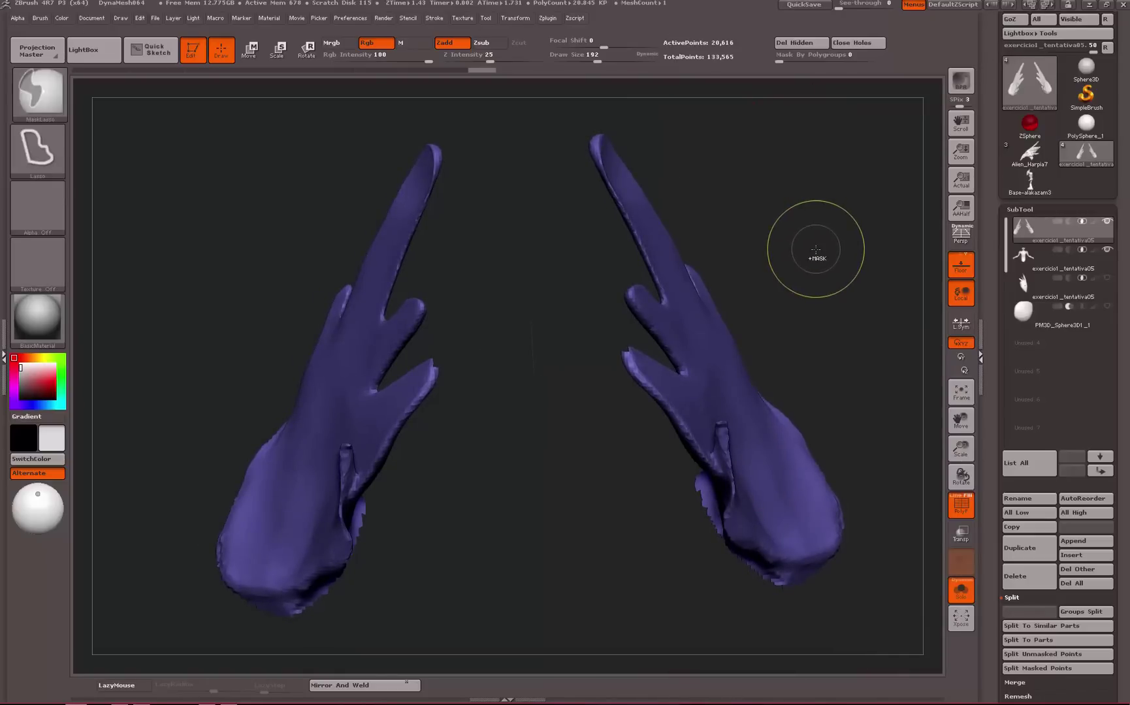
left_click(836, 42)
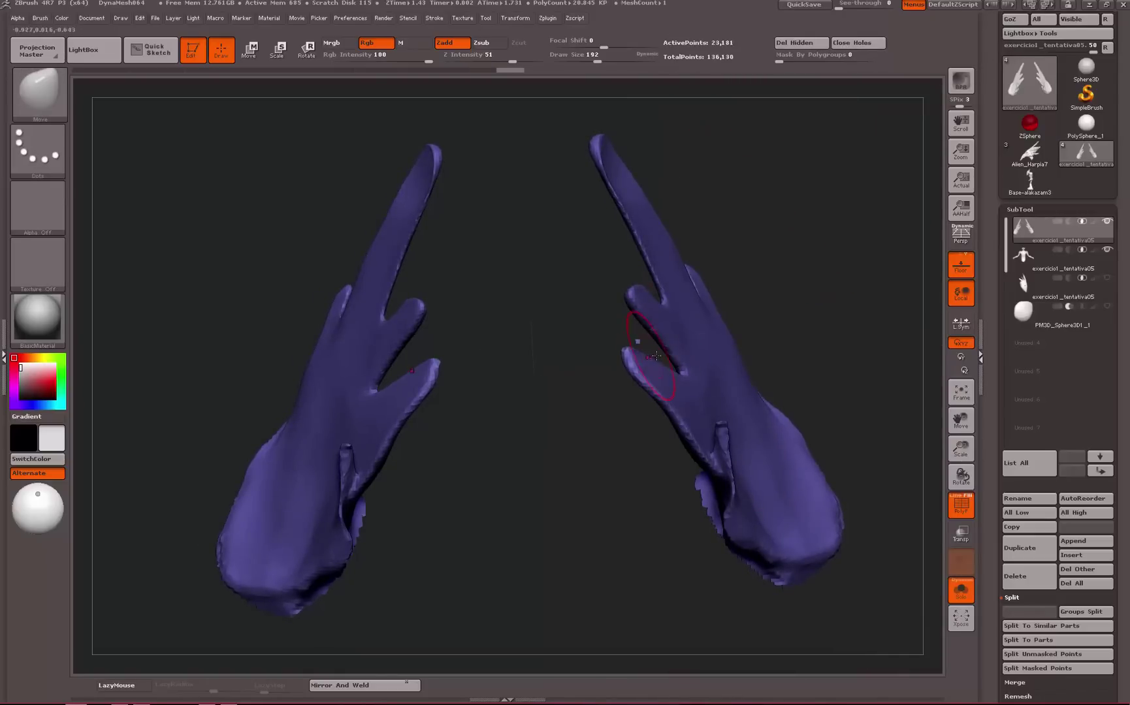
Reduce the draw size to 77 and assign the closed shoulder feathers to a single new polygroup
mouse_move(560, 324)
left_mouse_down("alt")
mouse_move(630, 325)
mouse_move(617, 324)
left_mouse_up("alt")
key("space")
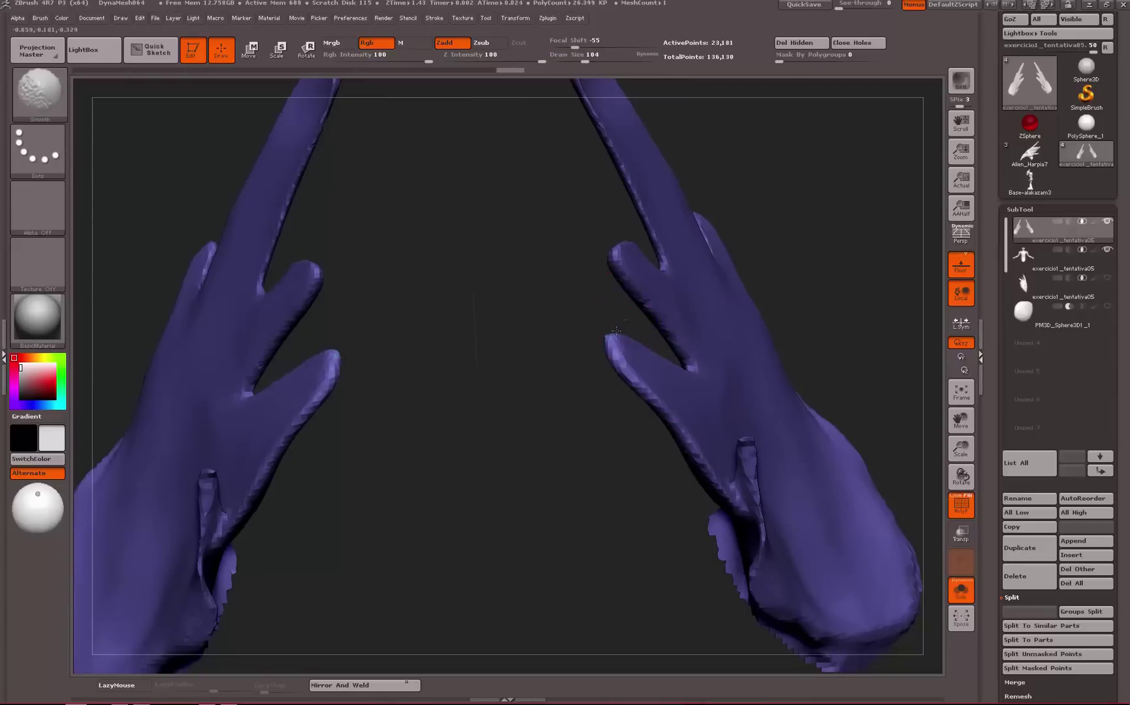
right_click(639, 327)
mouse_move(628, 328)
right_mouse_down()
mouse_move(555, 329)
mouse_move(604, 331)
mouse_move(696, 242)
mouse_move(765, 263)
mouse_move(740, 191)
mouse_move(752, 291)
mouse_move(666, 378)
right_mouse_up()
key("shift")
key("ctrl+w")
right_click_drag(603, 345, 771, 168, "alt")
right_click_drag(781, 247, 717, 218, "alt")
left_click_drag(718, 218, 921, 554, "alt")
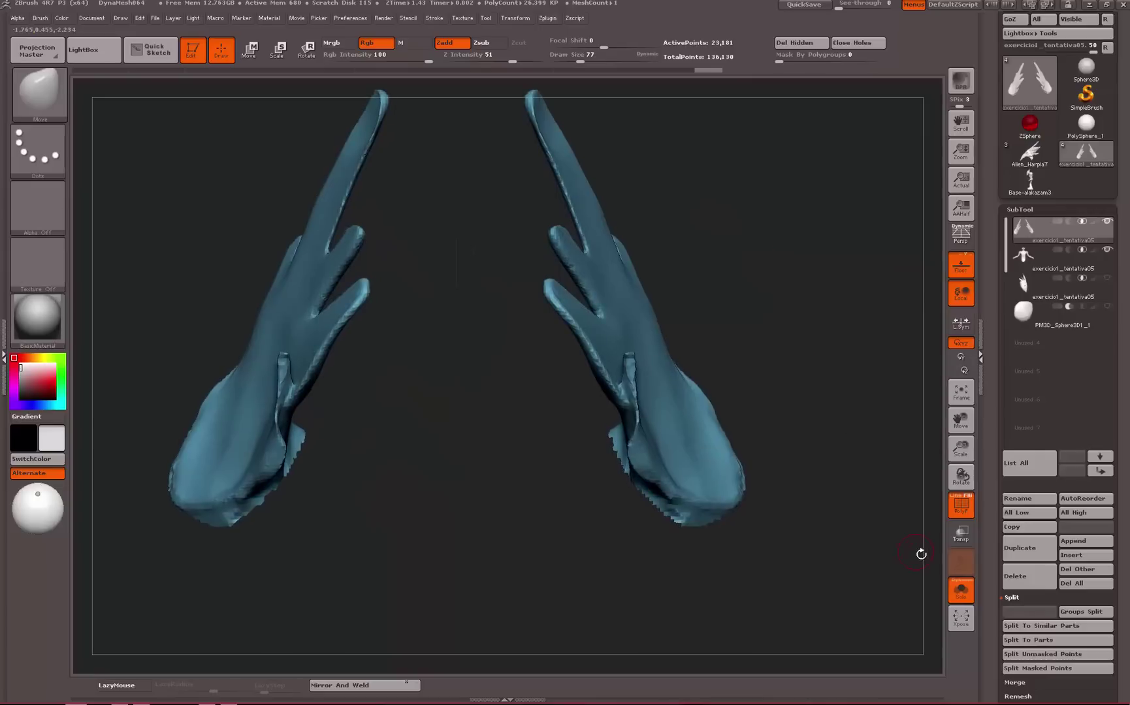
Select the body subtool and smooth away the small floating fragments beside the neck, reducing the draw size to 74
left_click(1025, 256)
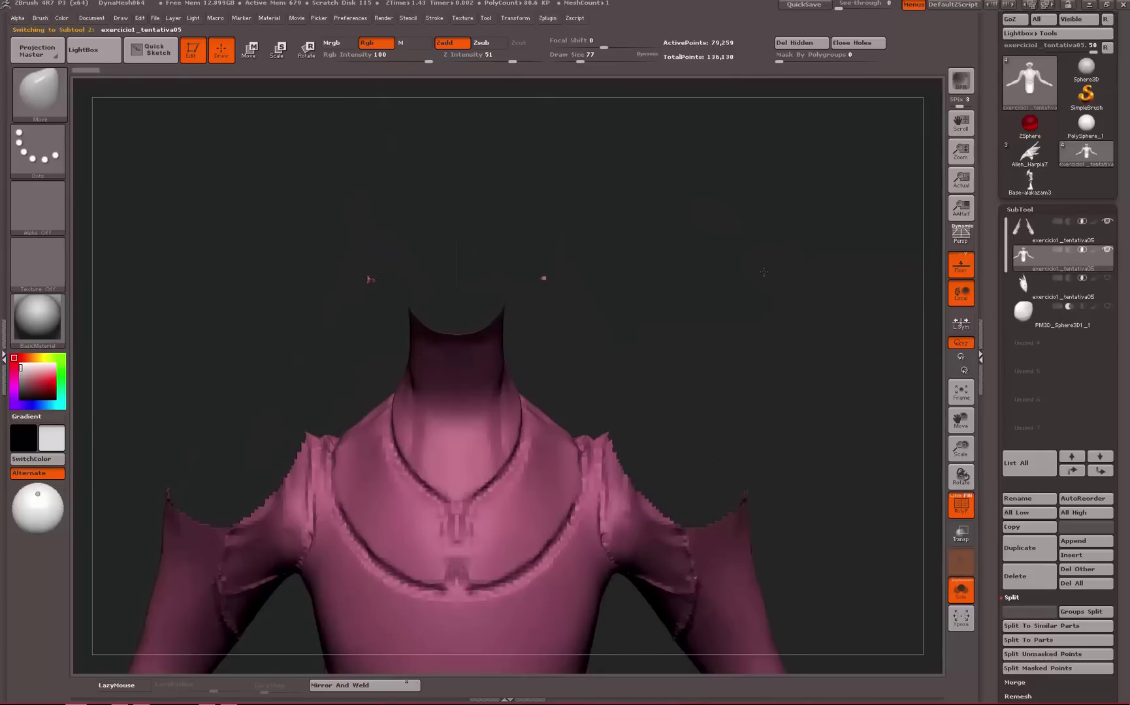
left_click_drag(764, 271, 317, 273, "alt")
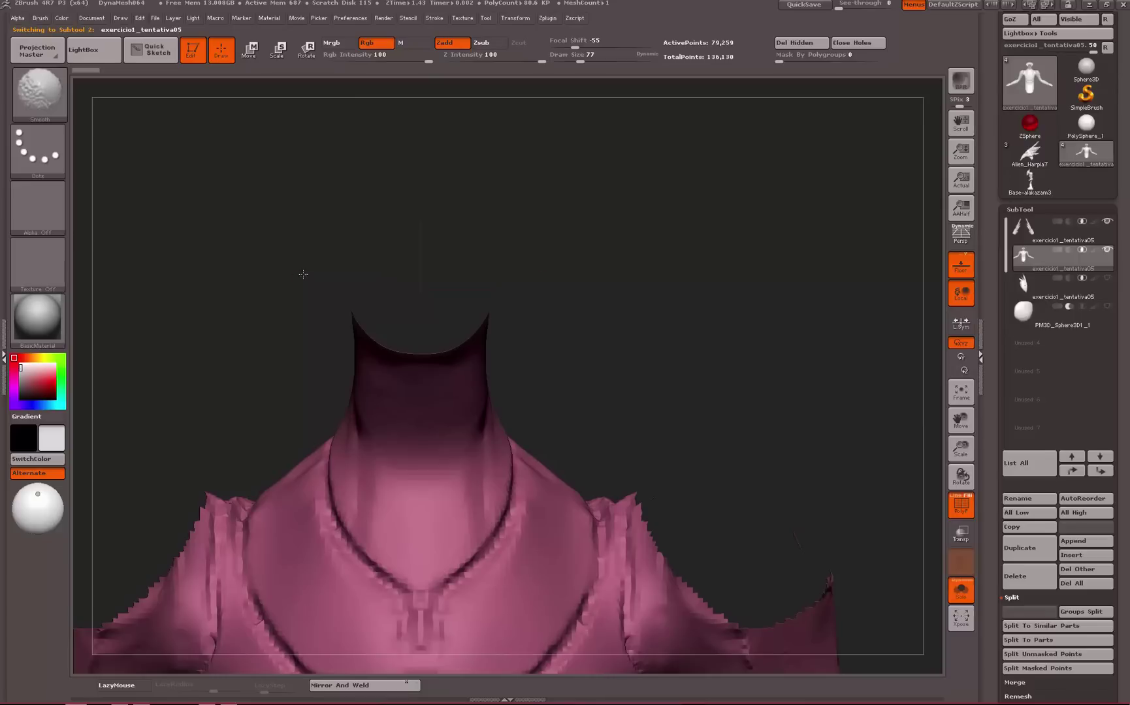
key("s")
mouse_move(311, 282)
left_mouse_down()
mouse_move(243, 287)
mouse_move(158, 376)
mouse_move(164, 353)
mouse_move(326, 426)
left_mouse_up()
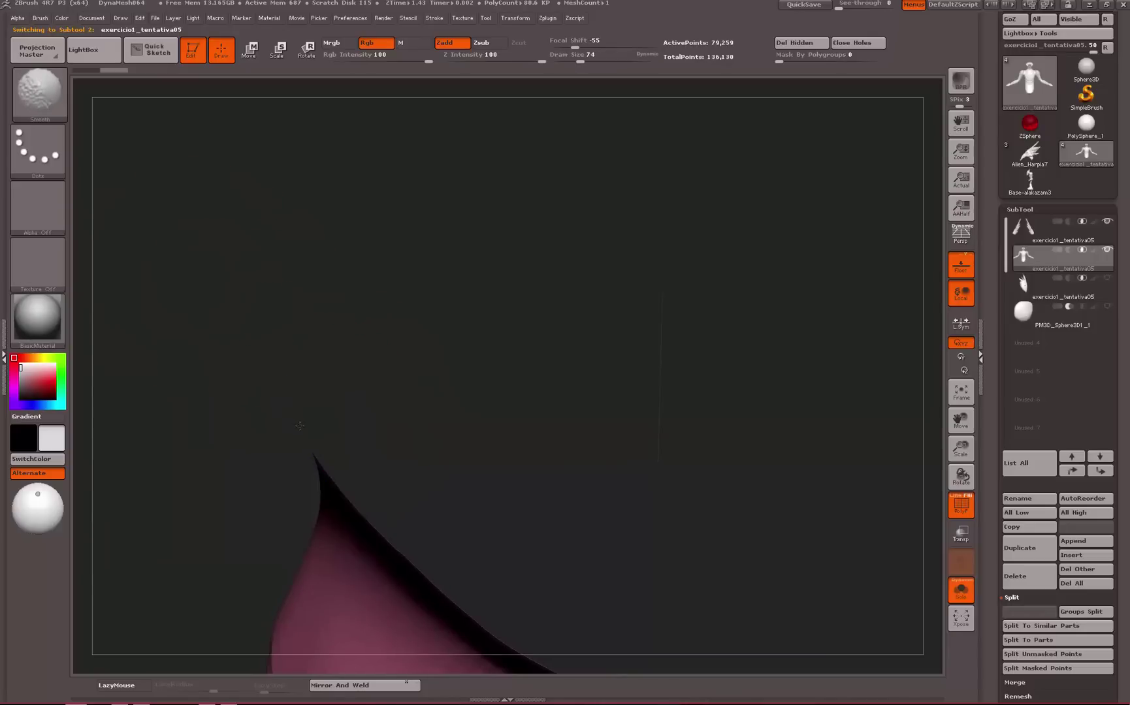
mouse_move(245, 445)
left_mouse_down("shift")
mouse_move(240, 260)
mouse_move(847, 406)
mouse_move(981, 274)
left_mouse_up("shift")
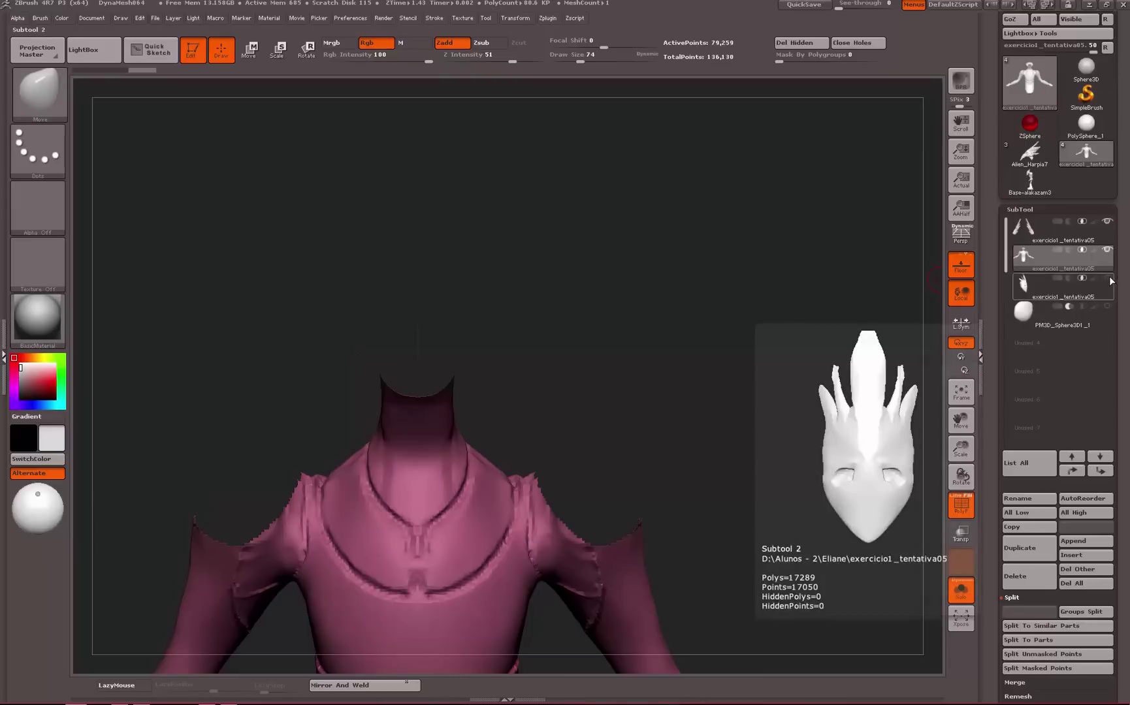
Display the head and feathers with the body, choose the Move brush at draw size 365 and select the shoulder feather subtool
left_click(960, 593)
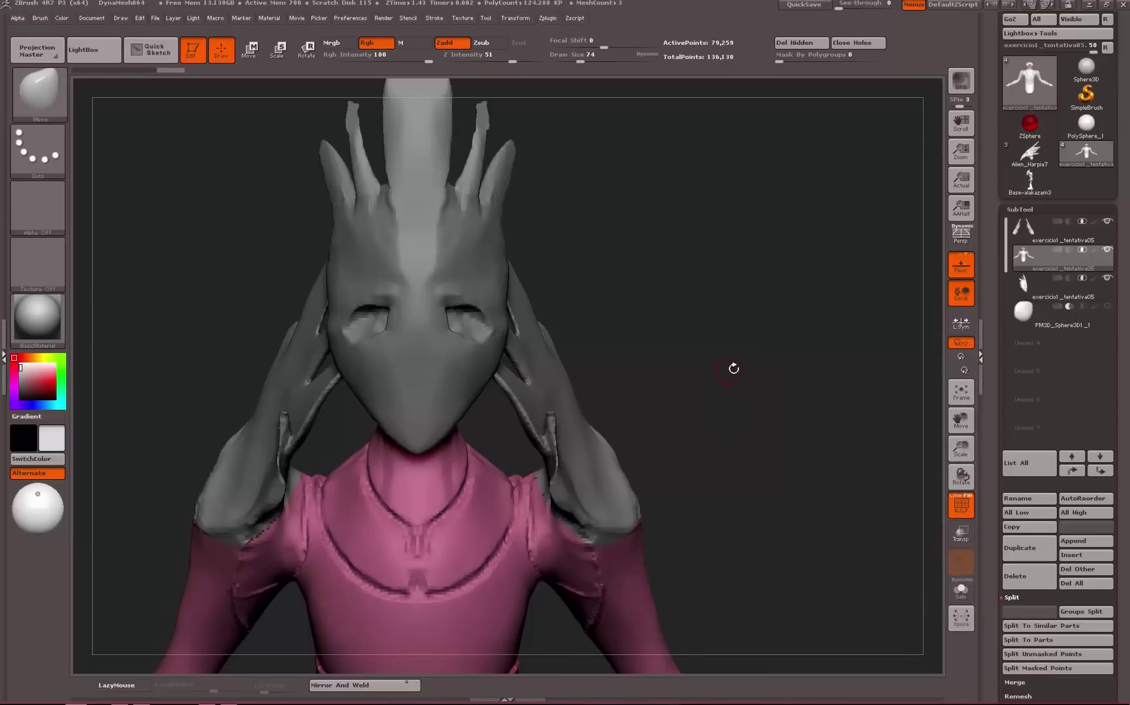
left_click_drag(733, 368, 713, 396)
key("b")
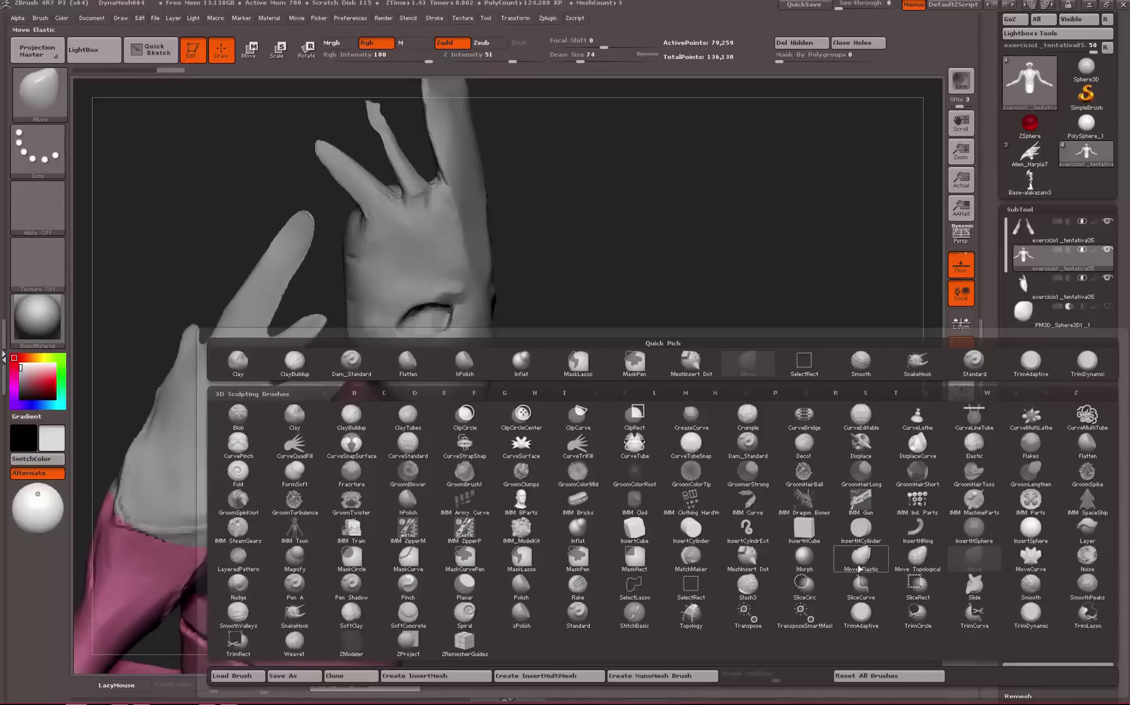
left_click(970, 555)
key("space")
left_click_drag(767, 455, 653, 418)
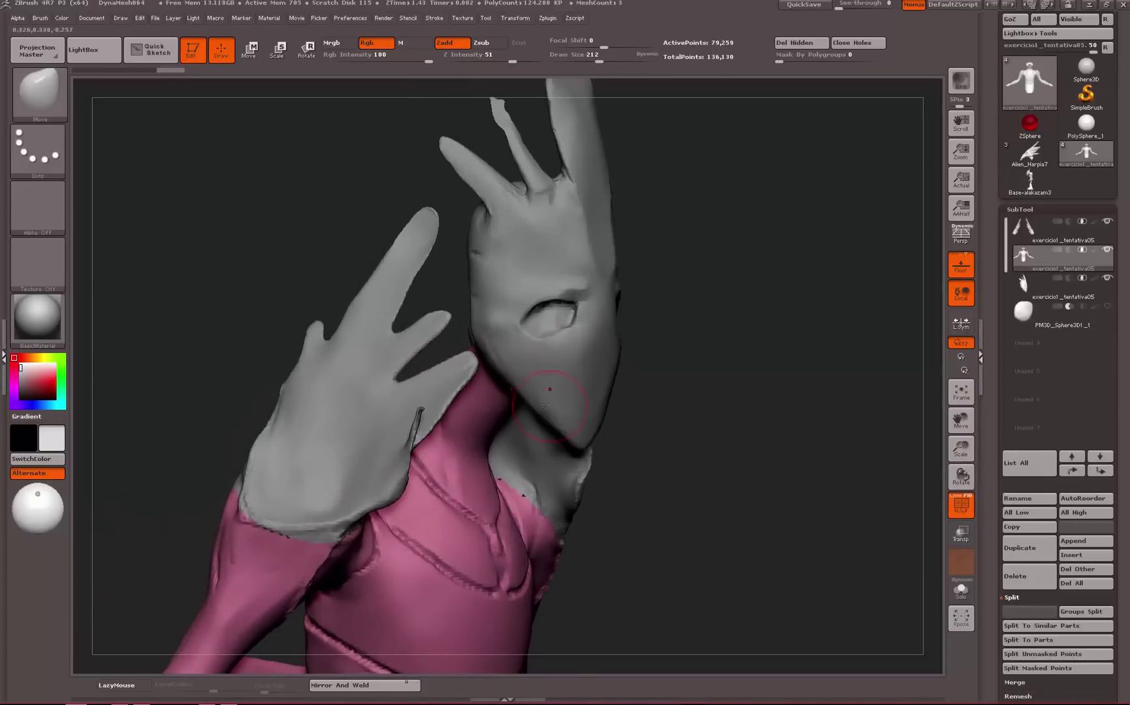
left_click(449, 371, "alt")
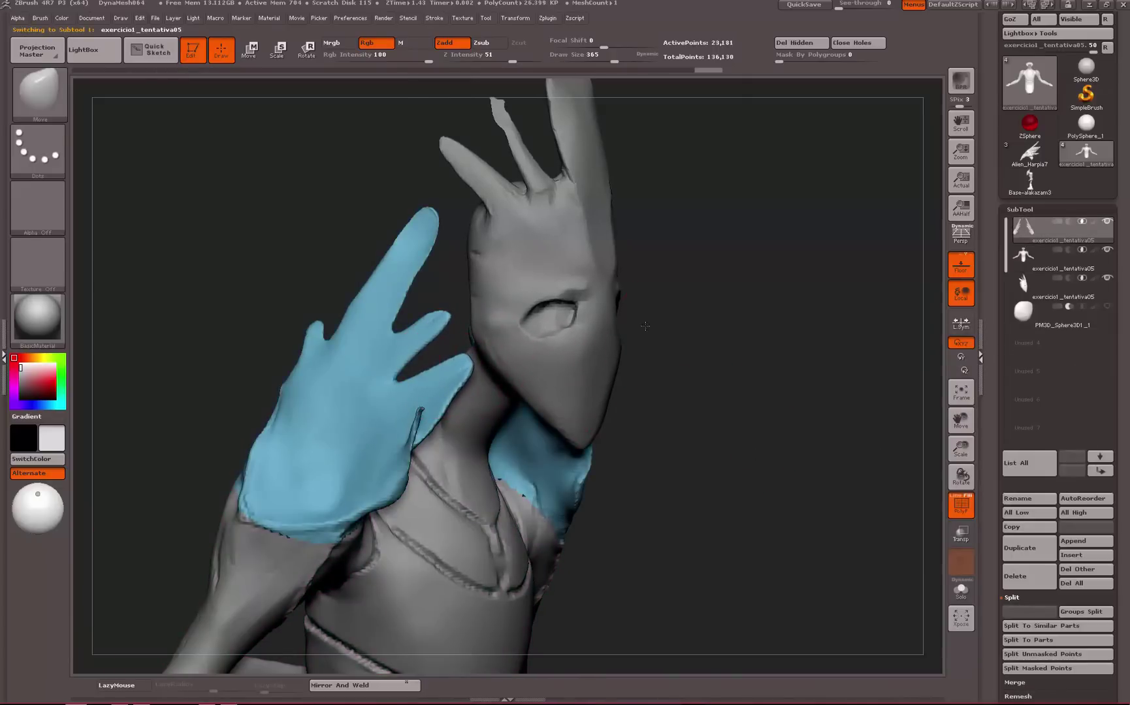
Merge the shoulder feather subtool down into the body subtool, accepting that the operation cannot be undone
left_click_drag(645, 326, 627, 364)
mouse_move(794, 313)
left_mouse_down()
mouse_move(624, 368)
mouse_move(616, 389)
left_mouse_up()
left_click_drag(718, 320, 856, 317)
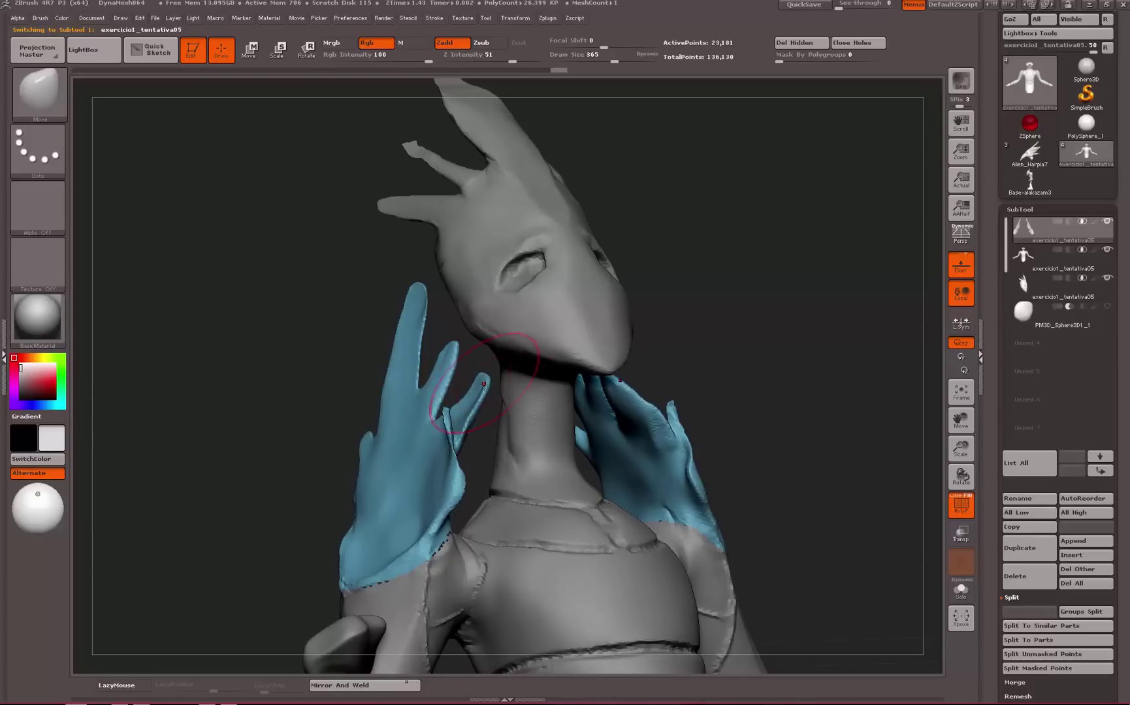
left_click_drag(732, 300, 749, 320, "alt")
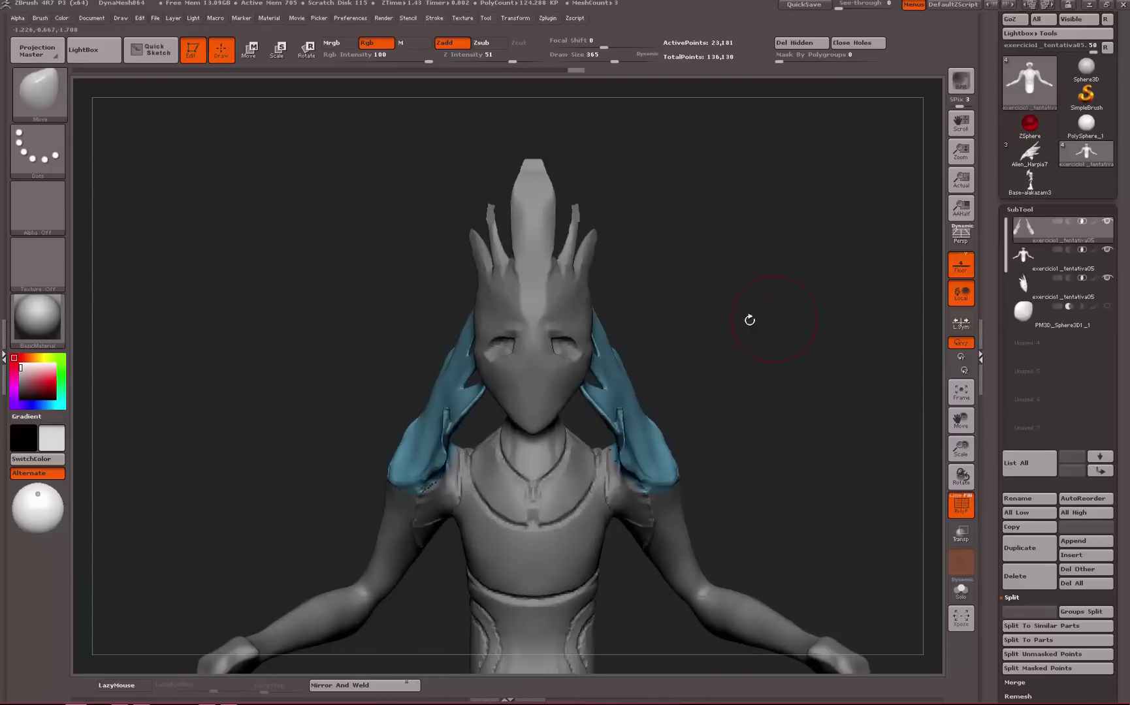
left_click_drag(728, 276, 758, 451)
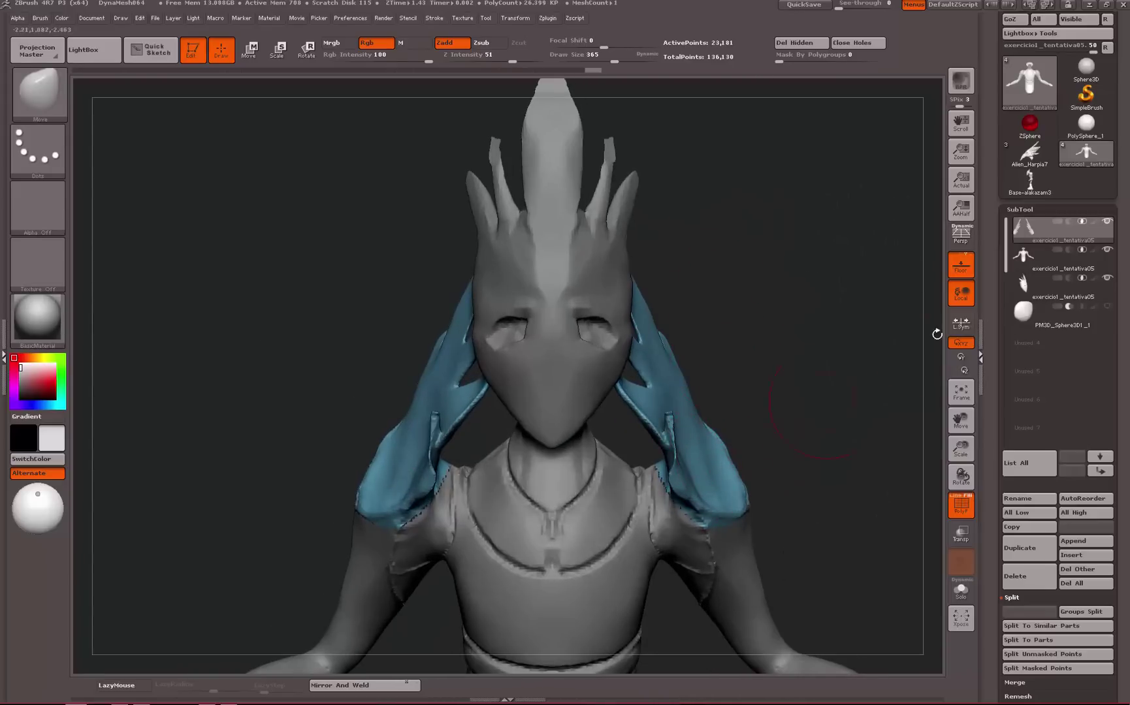
left_click(1024, 262)
left_click(1035, 229)
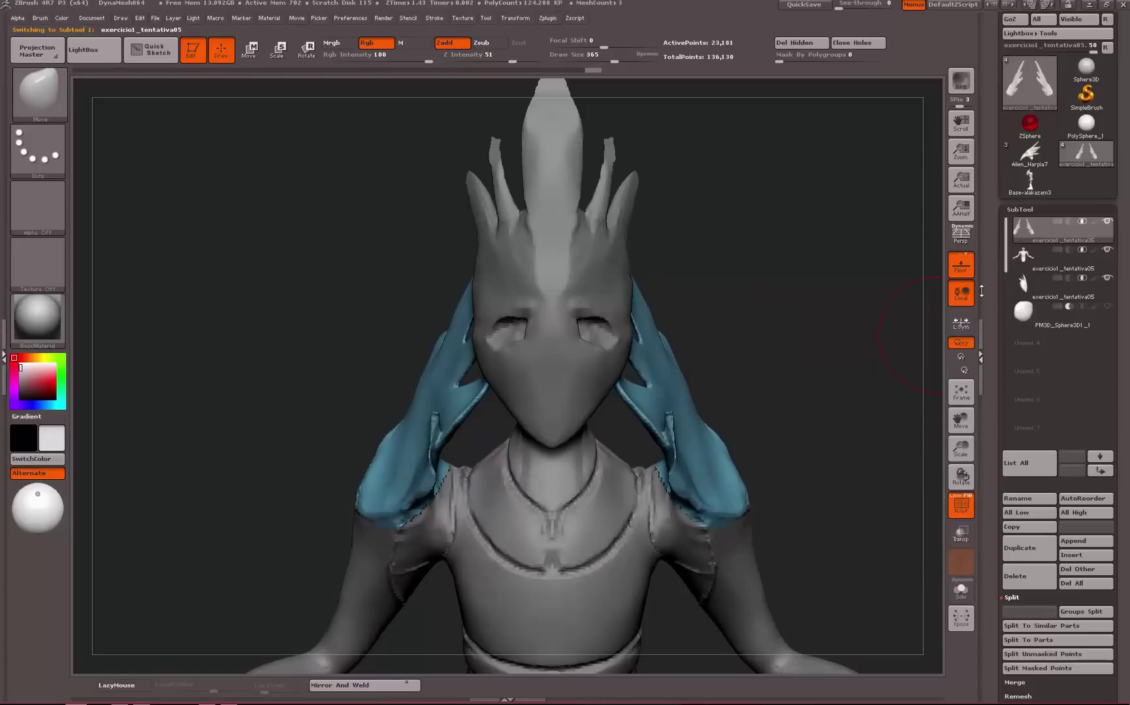
left_click(1016, 599)
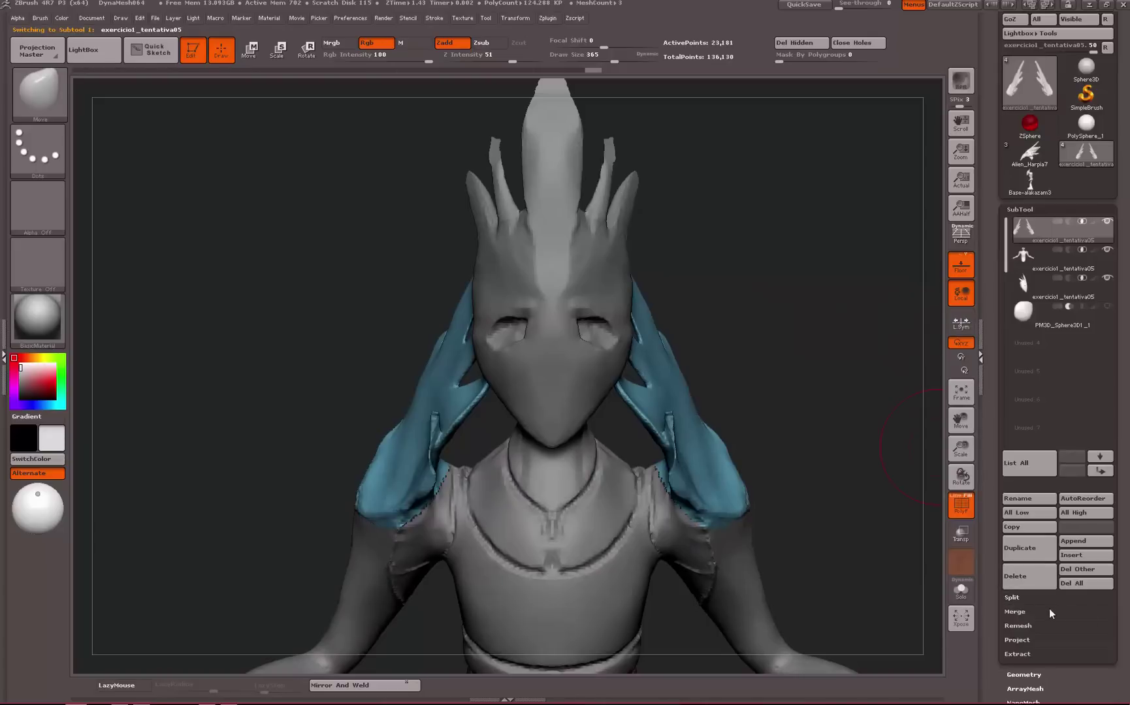
left_click(1017, 614)
left_click(1020, 631)
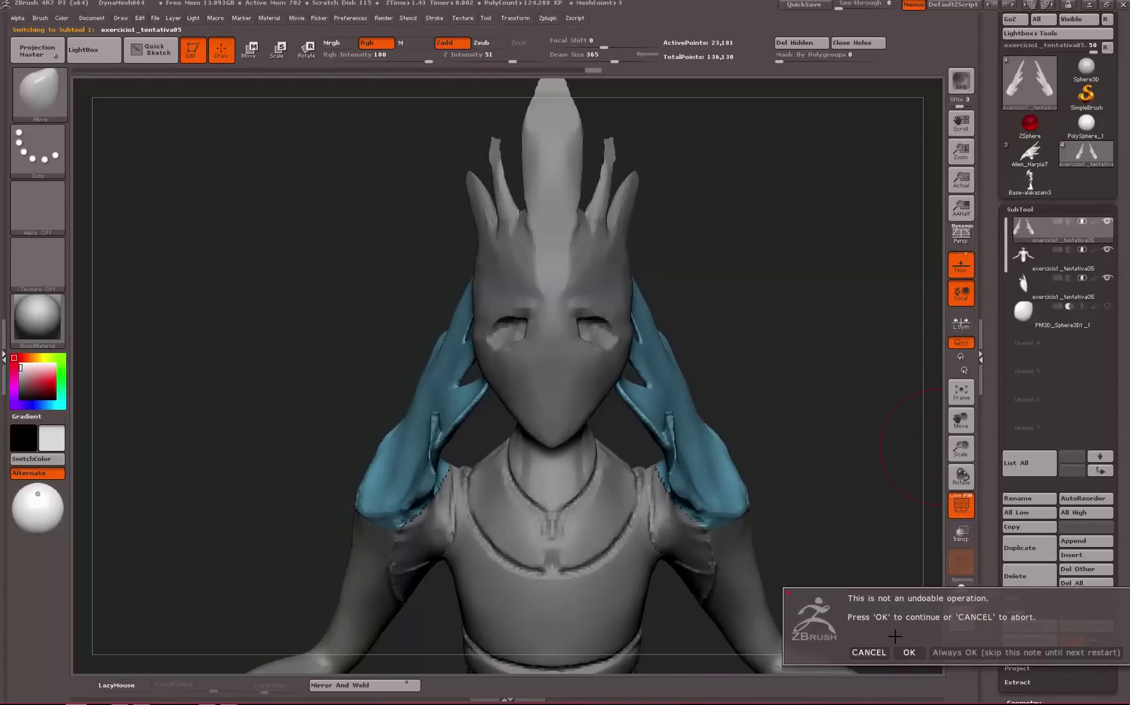
left_click(908, 651)
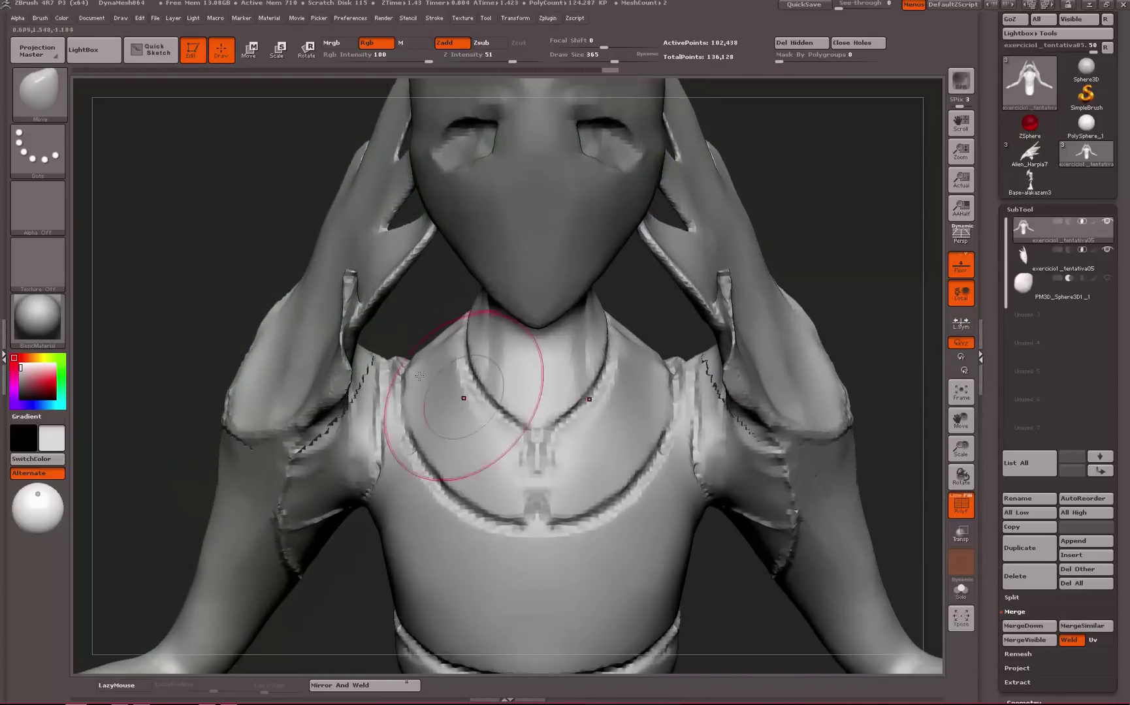
Check the polygroup separation between the feathers and the merged body, and restore the full display
mouse_move(366, 392)
left_mouse_down("shift")
mouse_move(336, 387)
mouse_move(364, 396)
left_mouse_up("shift")
key("bracketleft")
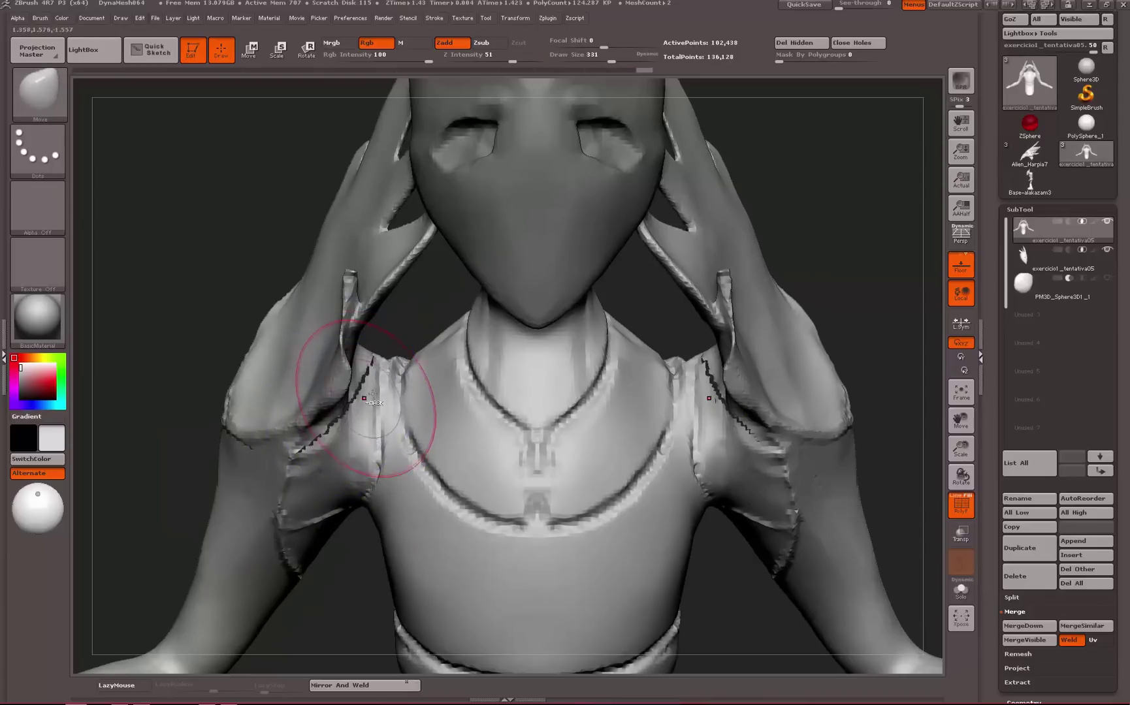
mouse_move(881, 233)
left_mouse_down()
mouse_move(849, 241)
mouse_move(887, 247)
left_mouse_up()
left_click(774, 352, "ctrl+shift")
left_click(885, 255, "ctrl+shift")
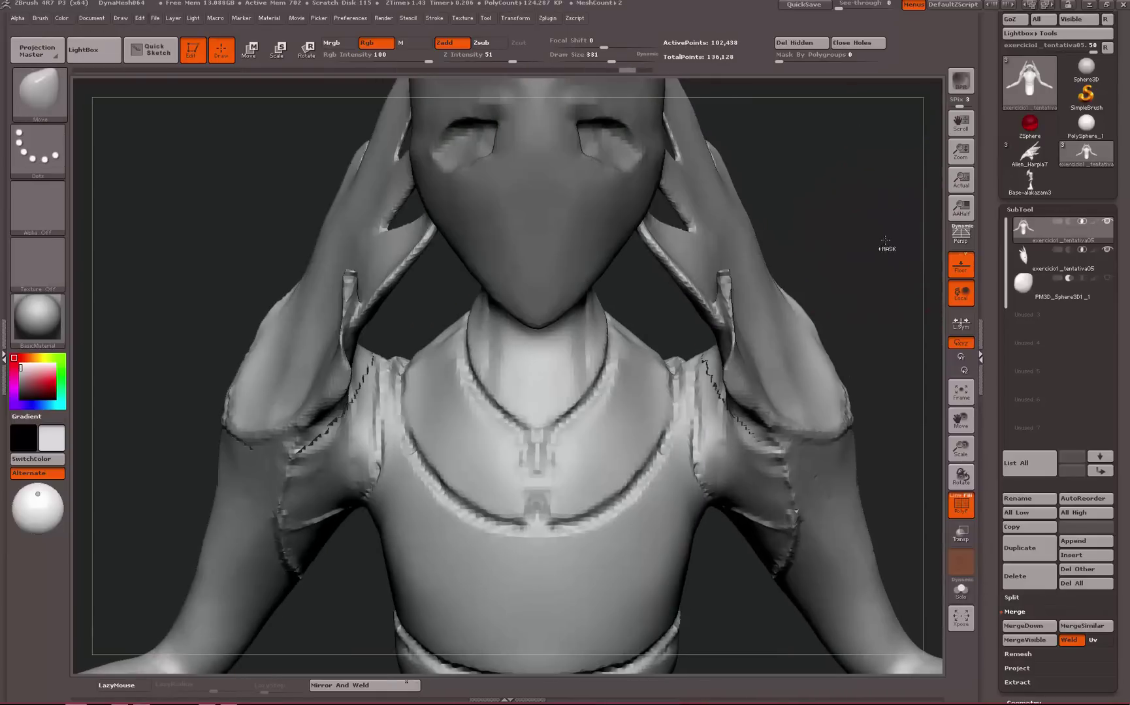
left_click(776, 333, "ctrl+shift")
left_click(890, 264, "ctrl+shift")
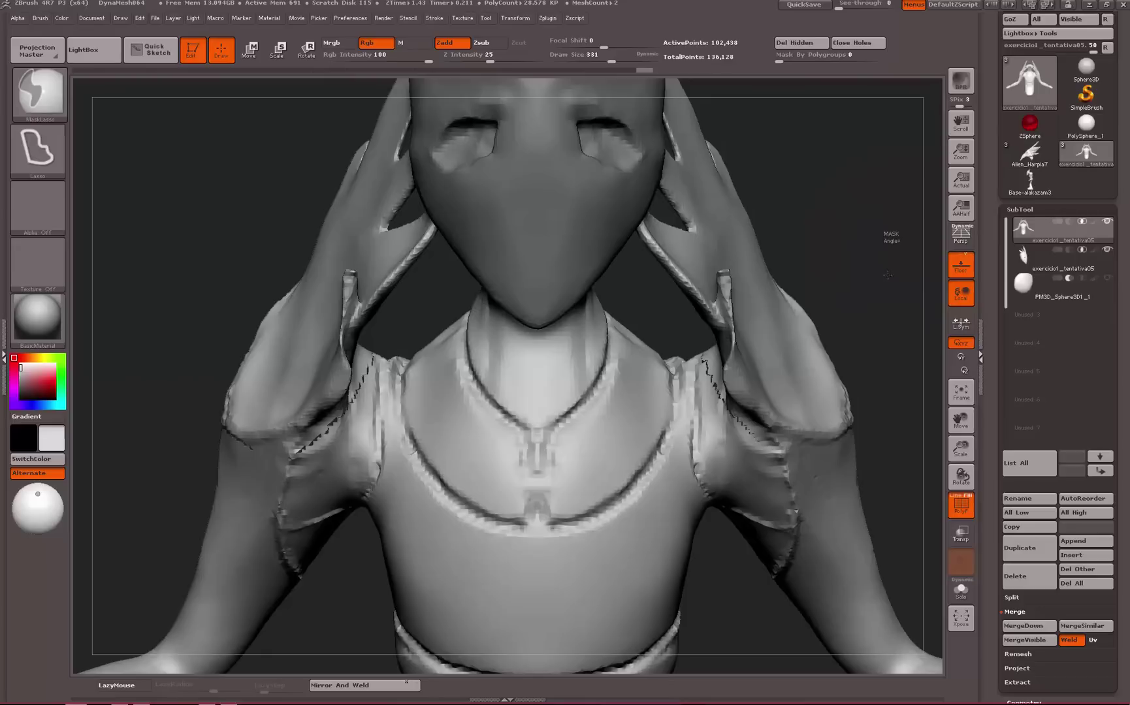
key("ctrl+z")
left_click(895, 270, "ctrl+shift")
left_click_drag(895, 270, 889, 189, "alt")
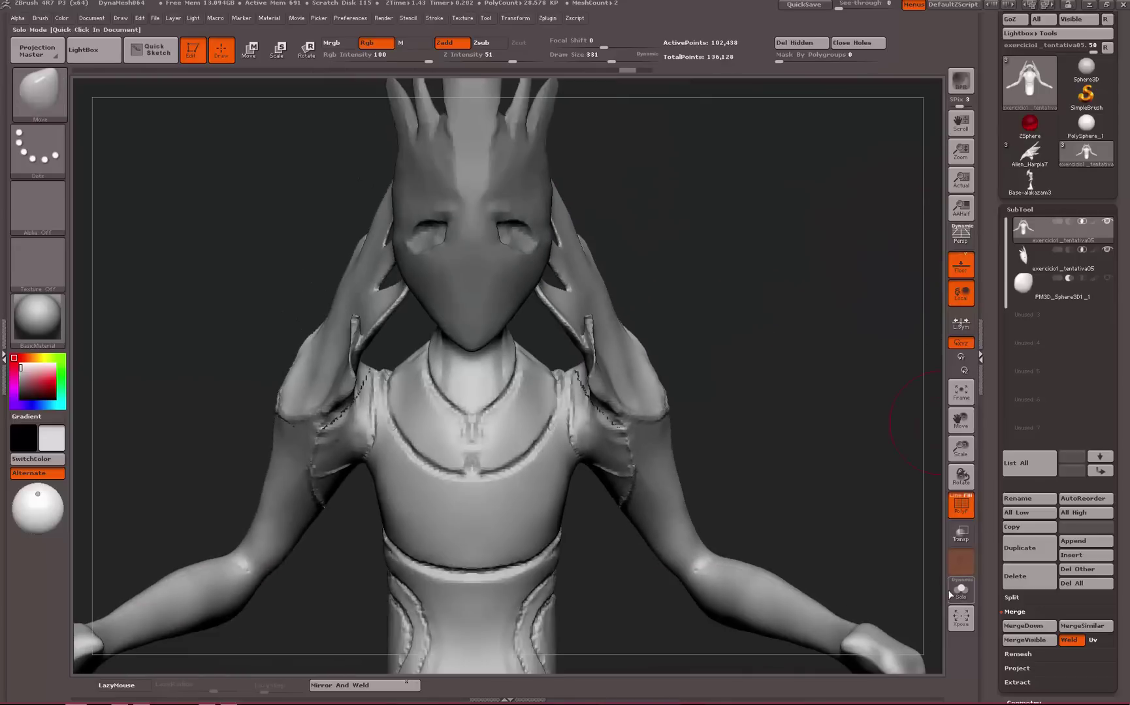
Isolate the merged body and set its DynaMesh resolution to 64
left_click(958, 593)
left_click_drag(769, 364, 839, 346, "alt")
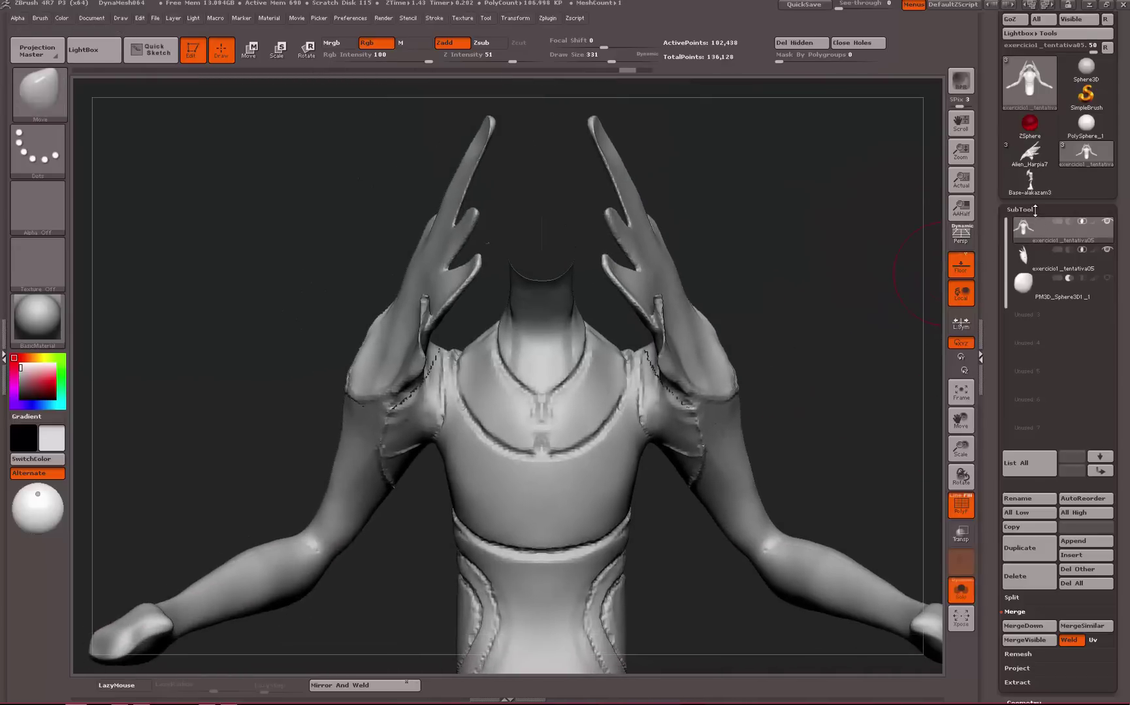
left_click(1034, 209)
left_click(1031, 224)
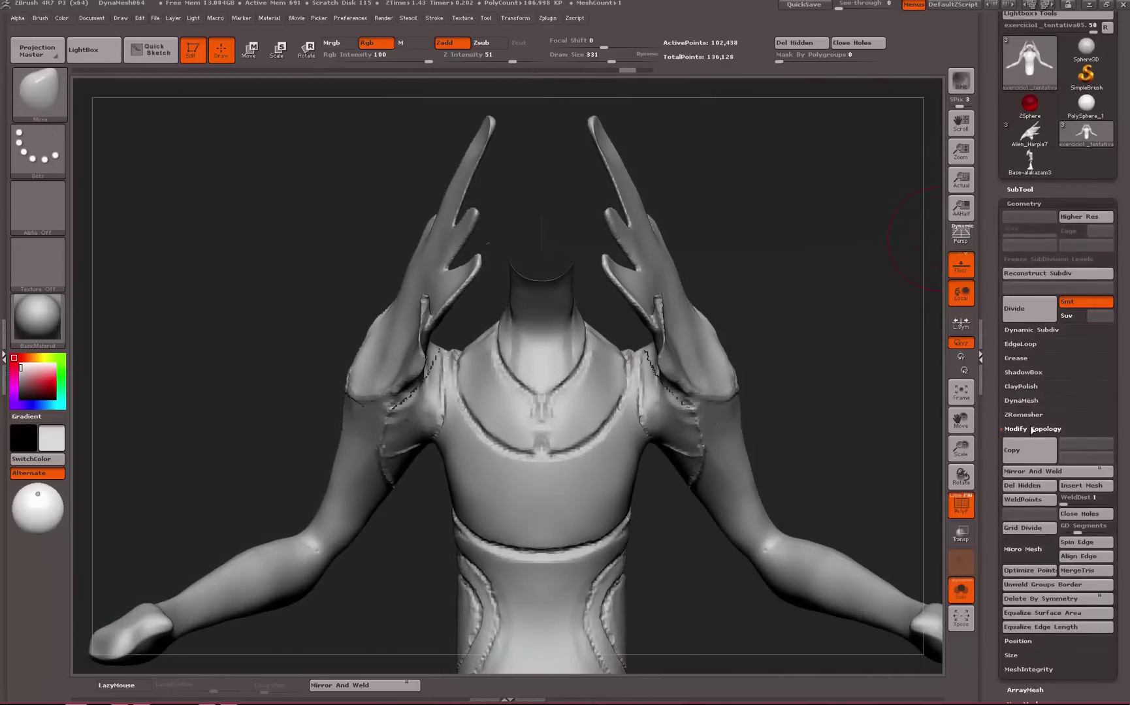
left_click(1028, 430)
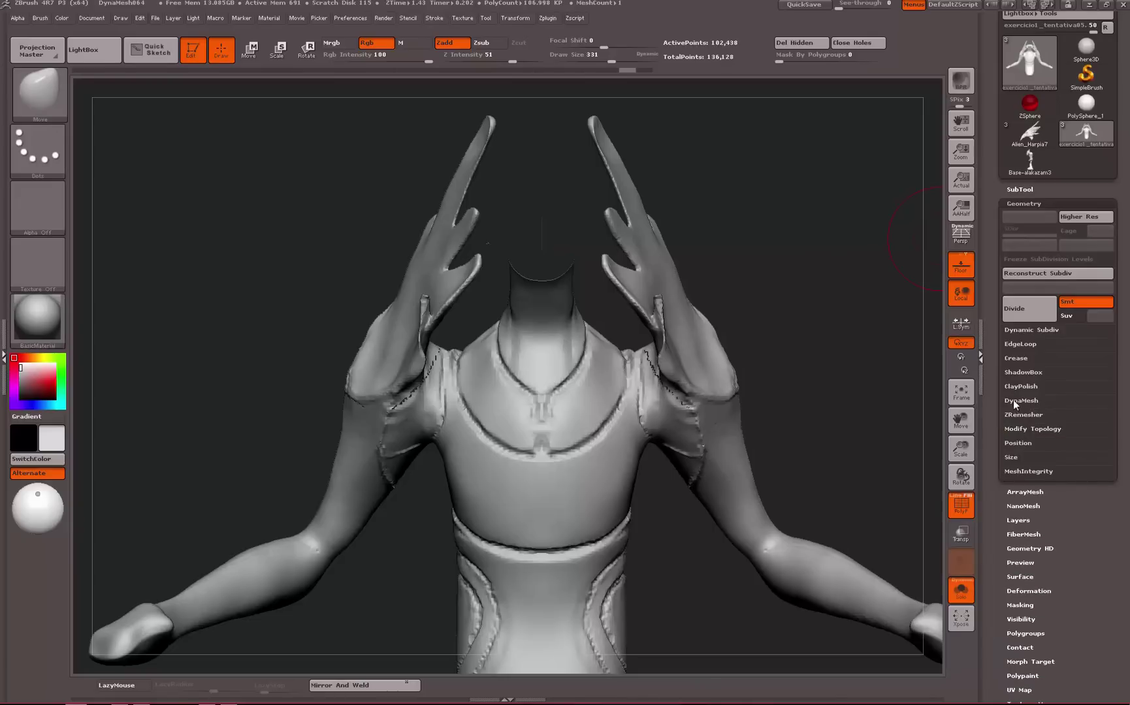
left_click(1015, 401)
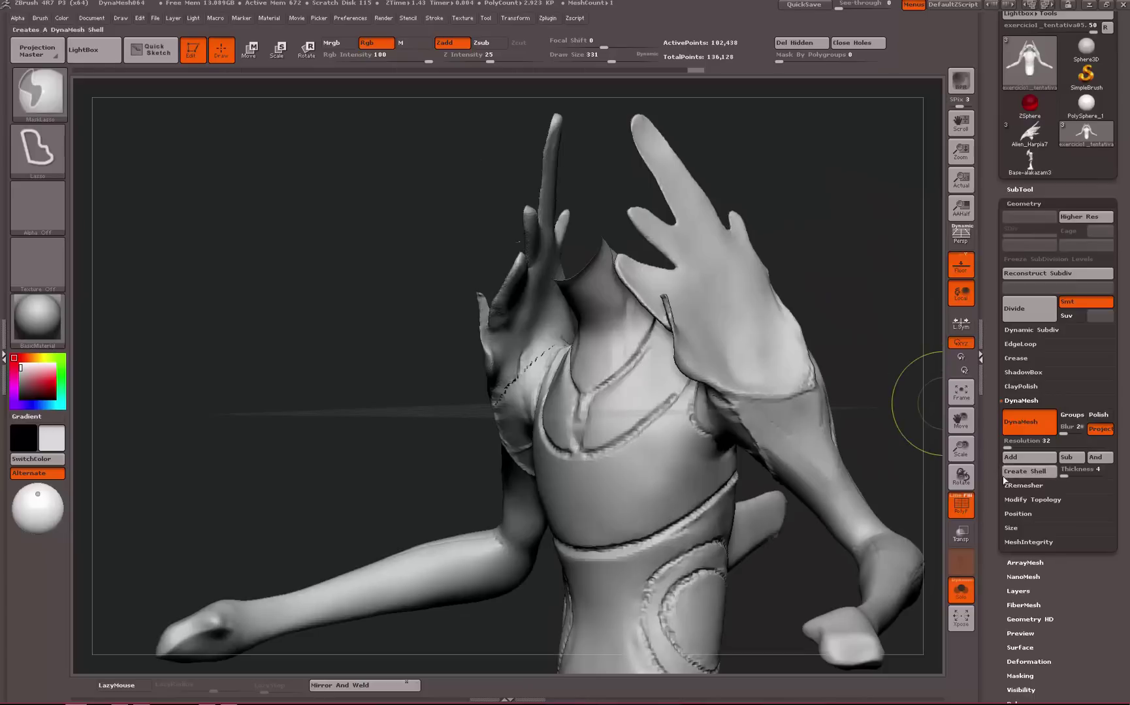
left_click(1028, 442)
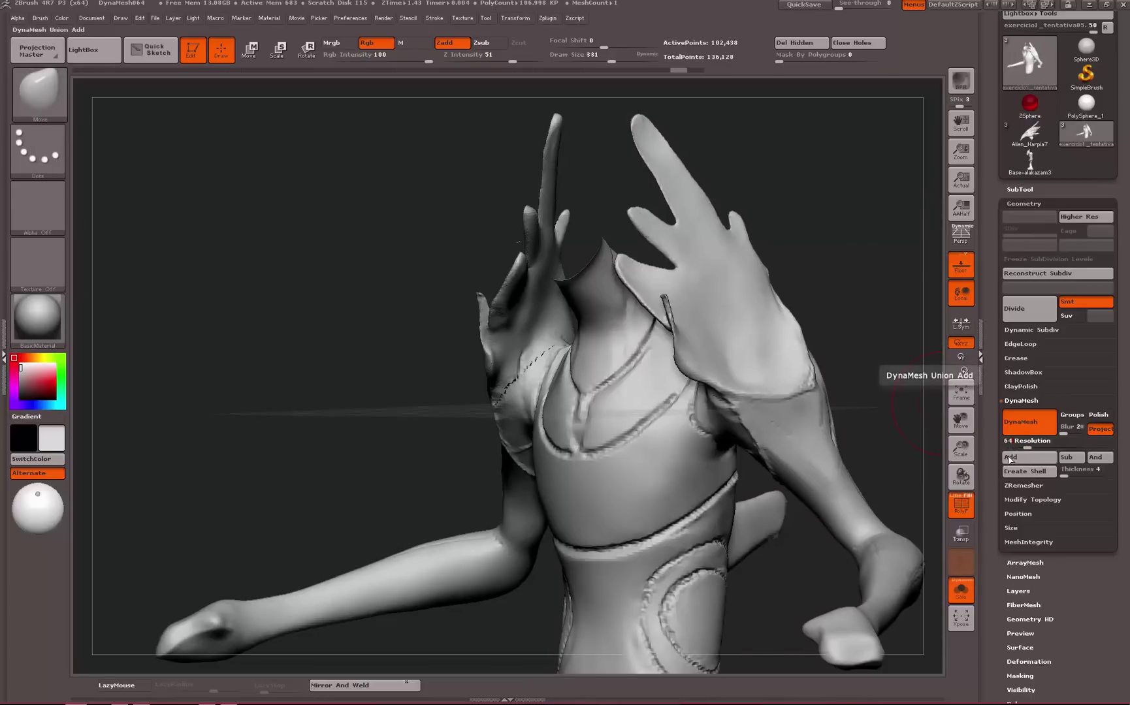
Examine the seams between the shoulder feathers and the body from several angles
mouse_move(852, 215)
left_mouse_down()
mouse_move(837, 287)
mouse_move(807, 272)
mouse_move(827, 267)
mouse_move(829, 242)
mouse_move(819, 296)
left_mouse_up()
left_click_drag(778, 300, 725, 286)
left_click_drag(220, 489, 204, 478, "shift")
left_click_drag(165, 437, 281, 312, "alt")
left_click_drag(525, 370, 596, 416, "shift")
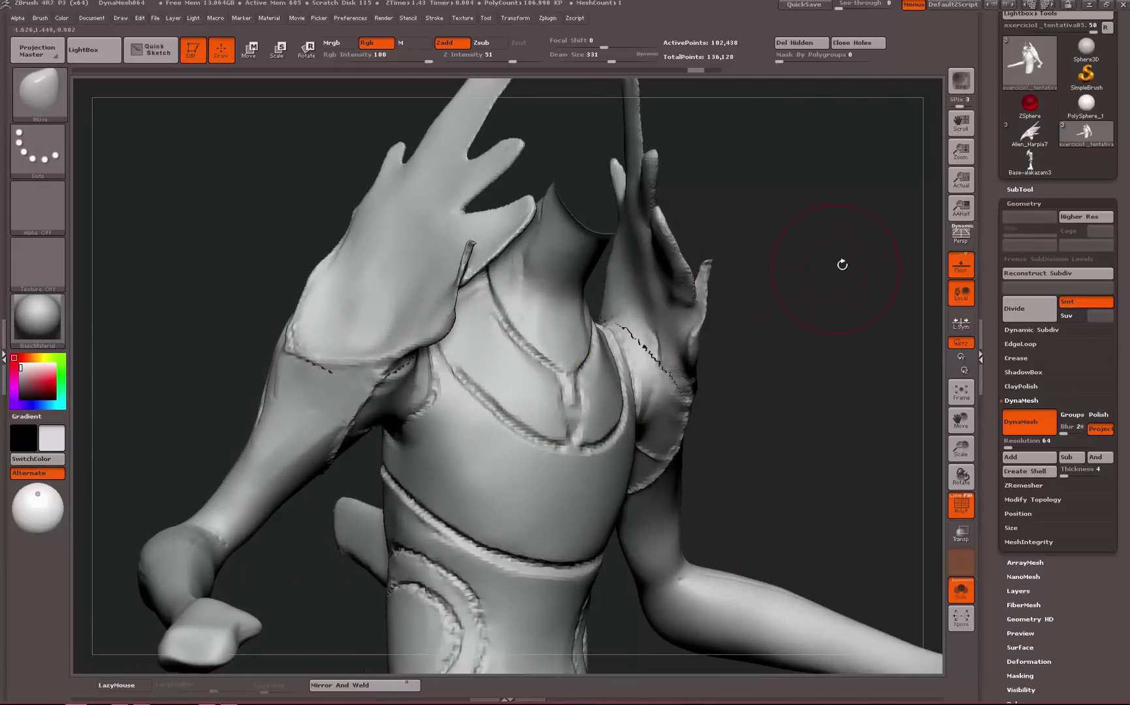
Convert the merged body into a new PolyMesh3D tool and inspect the copy from both sides
scroll(1086, 149, "up", 3)
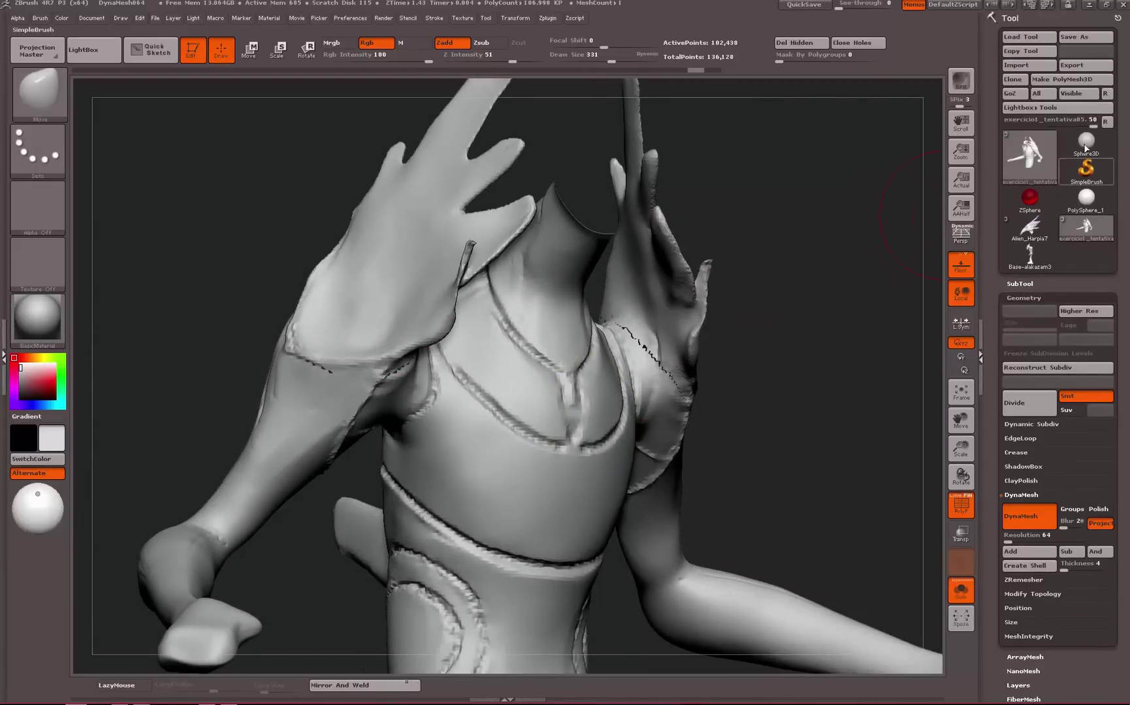
left_click(1059, 79)
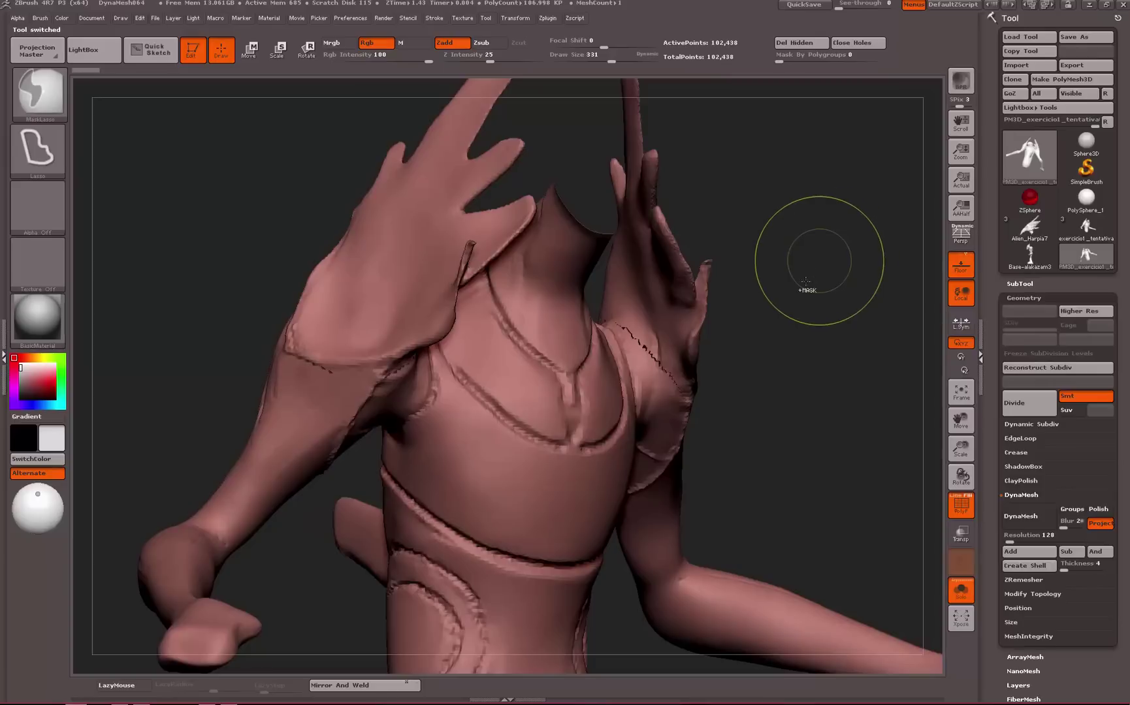
left_click_drag(834, 428, 908, 480)
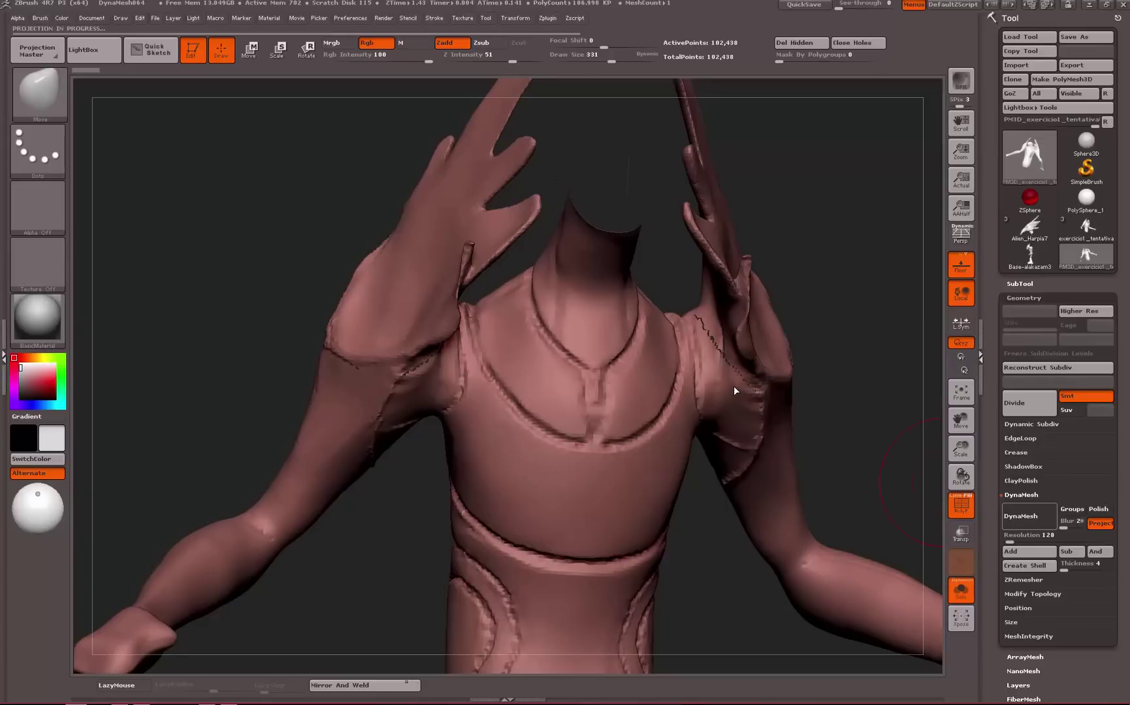
mouse_move(878, 286)
left_mouse_down()
mouse_move(804, 291)
mouse_move(893, 267)
mouse_move(937, 278)
mouse_move(866, 274)
left_mouse_up()
left_click(798, 364, "ctrl+shift")
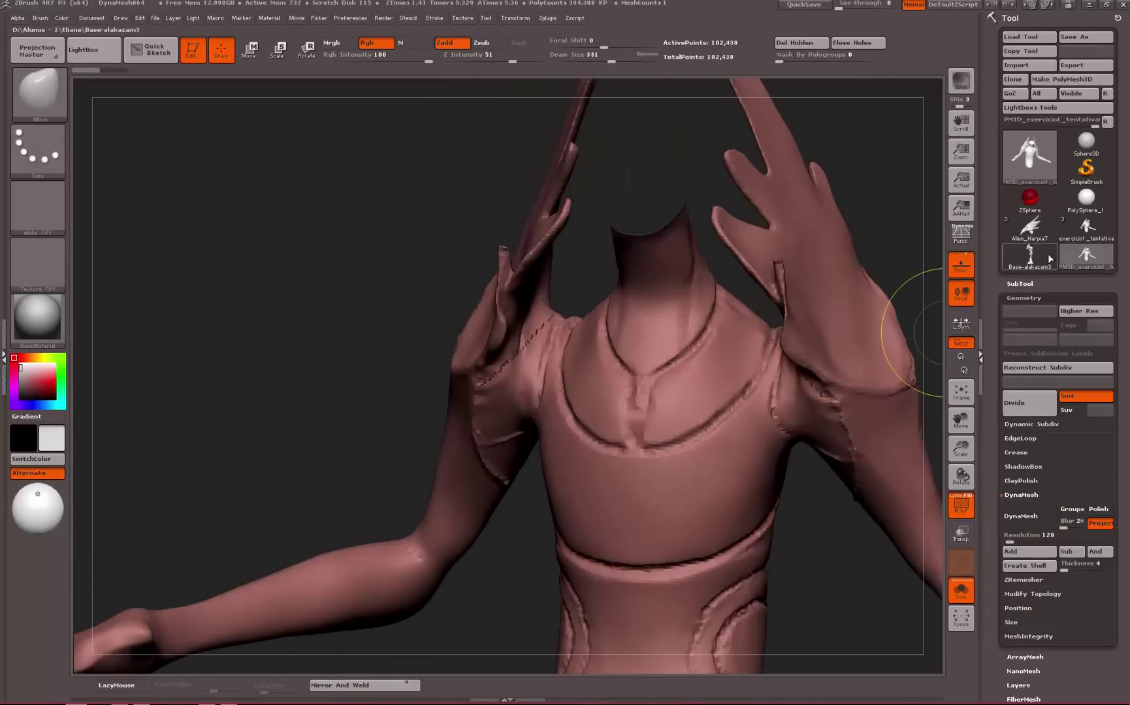
Switch back to the original multi-subtool model, isolate one shoulder feather's polygroup, and restore the full display
left_click(1051, 287)
left_click(1075, 147)
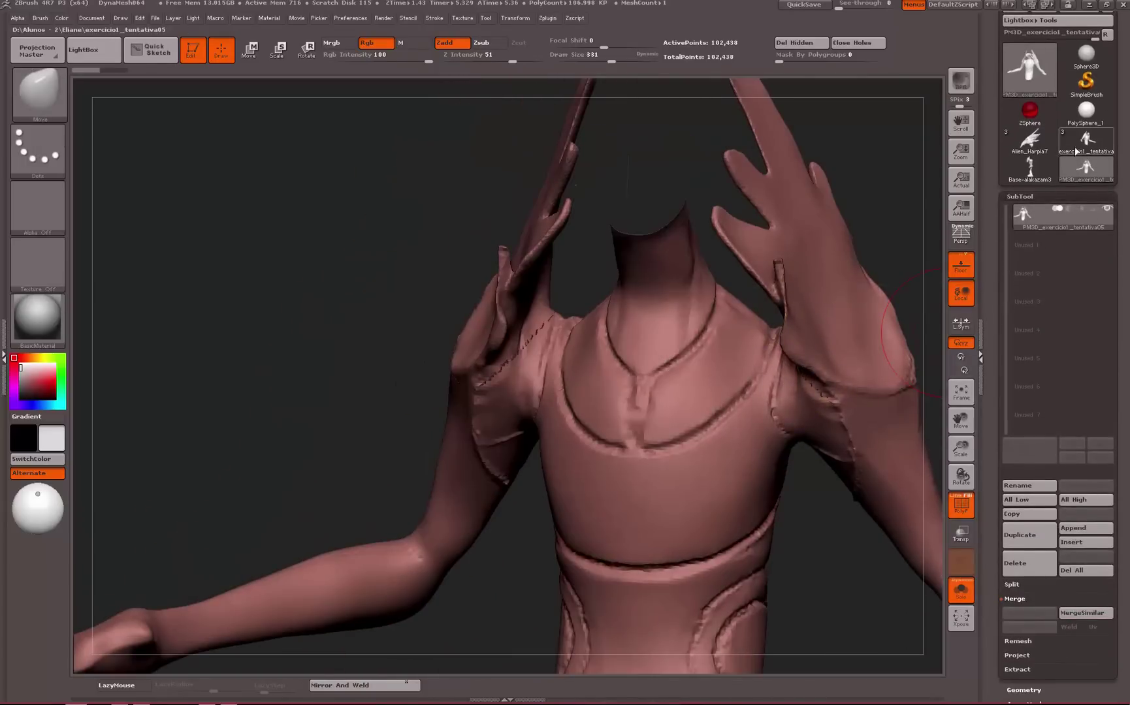
left_click_drag(277, 269, 366, 275, "shift")
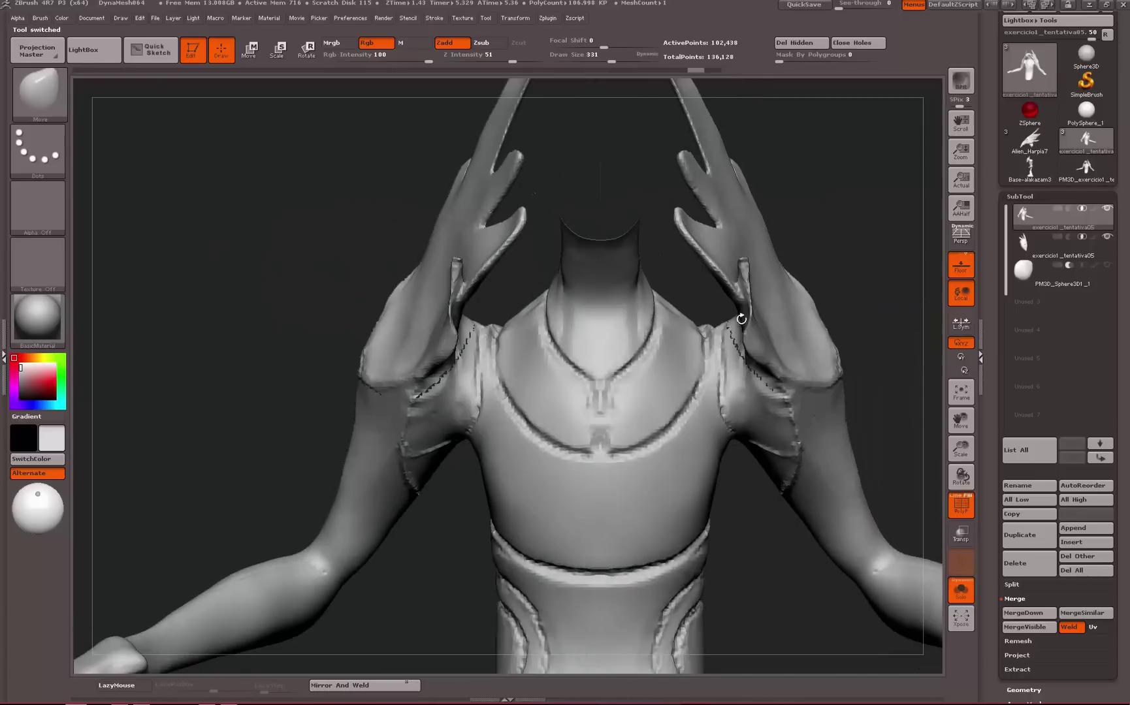
left_click(824, 330, "ctrl+shift")
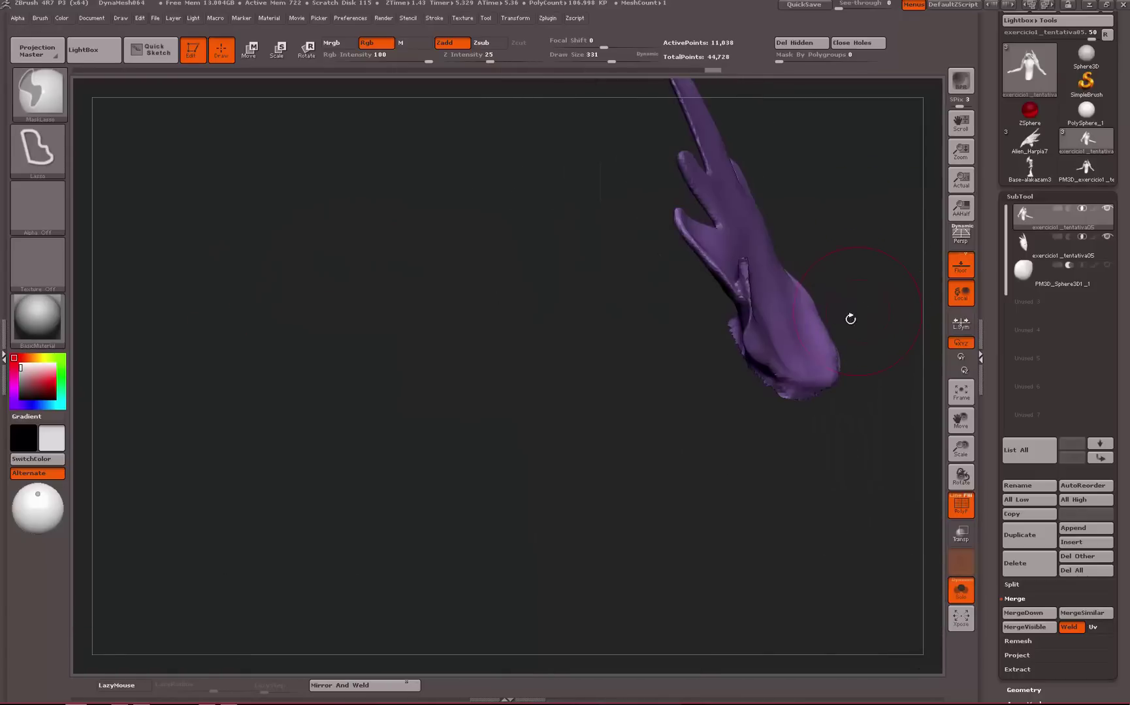
left_click(832, 278, "ctrl+shift")
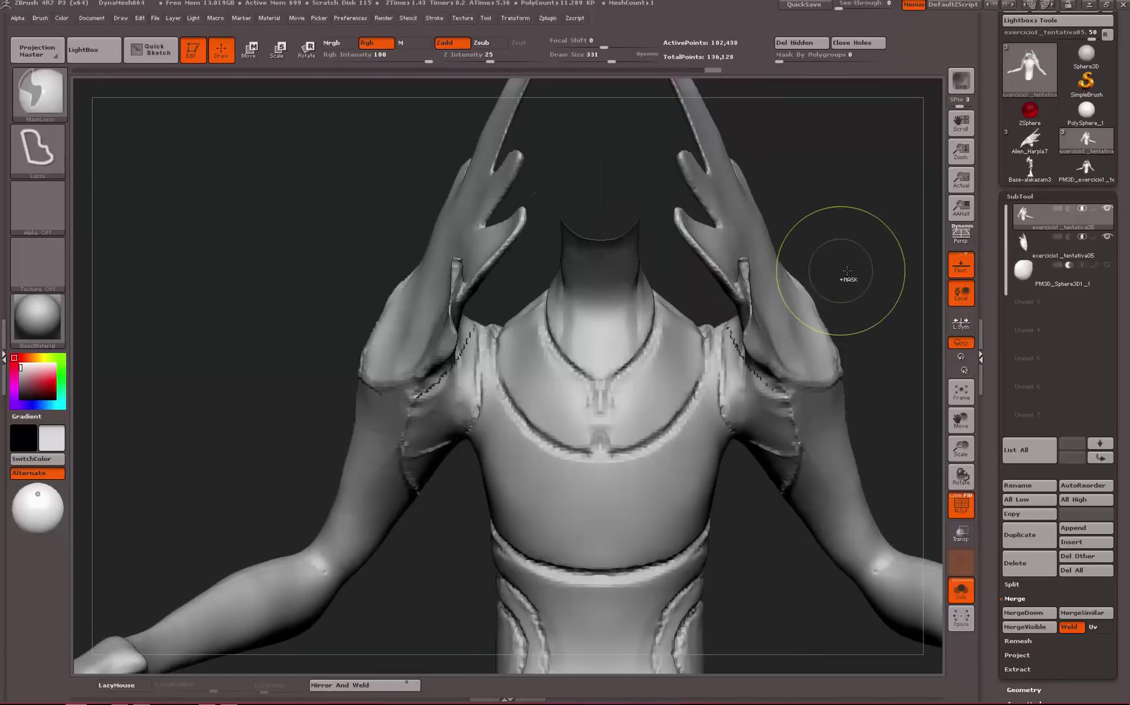
Switch to the PolyMesh3D copy of the merged body and inspect its shoulder feathers from the side and front
mouse_move(887, 247)
left_mouse_down()
mouse_move(813, 290)
mouse_move(805, 313)
mouse_move(798, 302)
left_mouse_up()
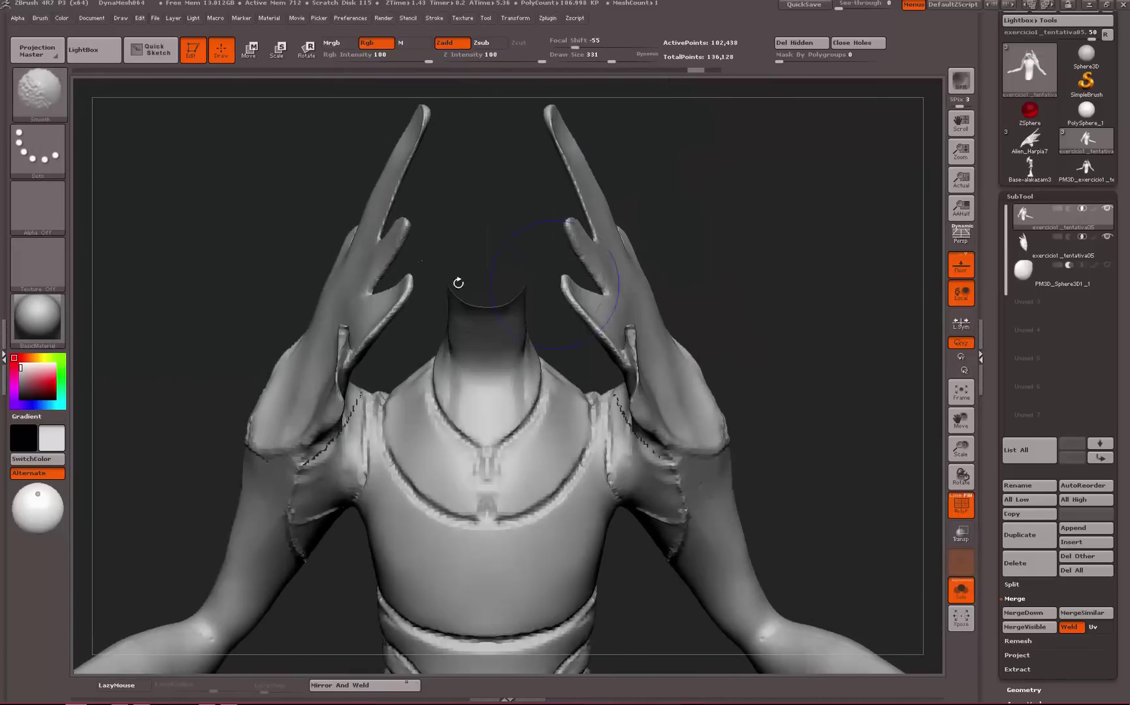
key("space")
left_click_drag(456, 282, 430, 268)
key("ctrl+shift+z")
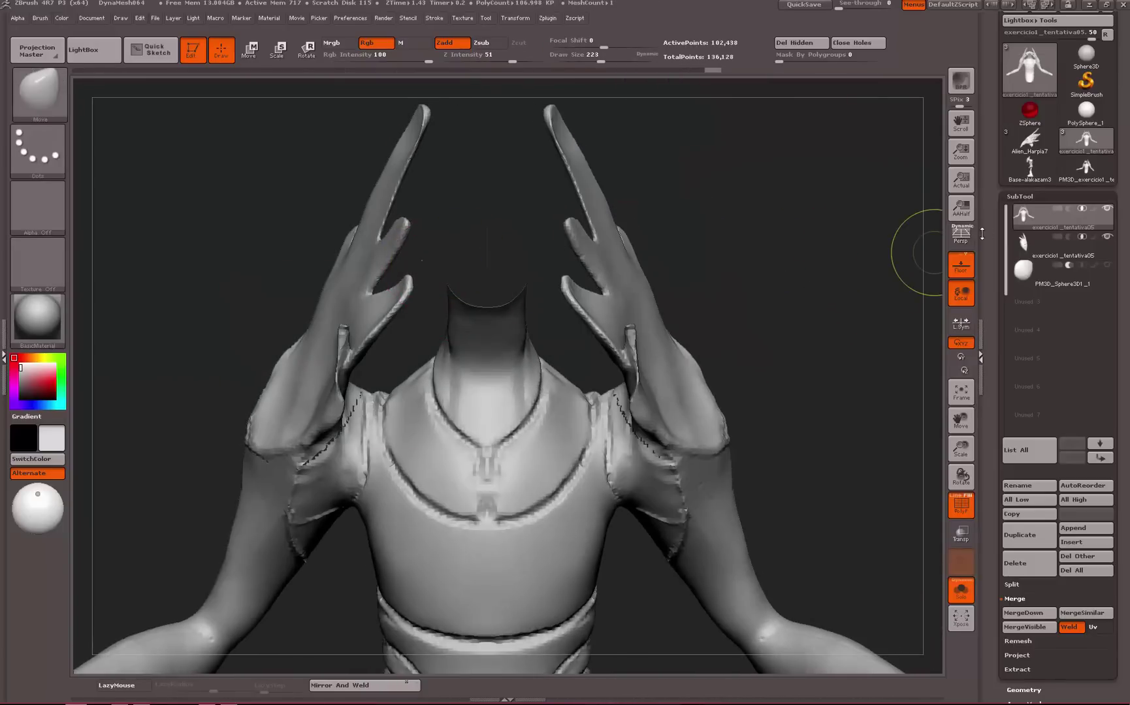
scroll(1064, 98, "up", 3)
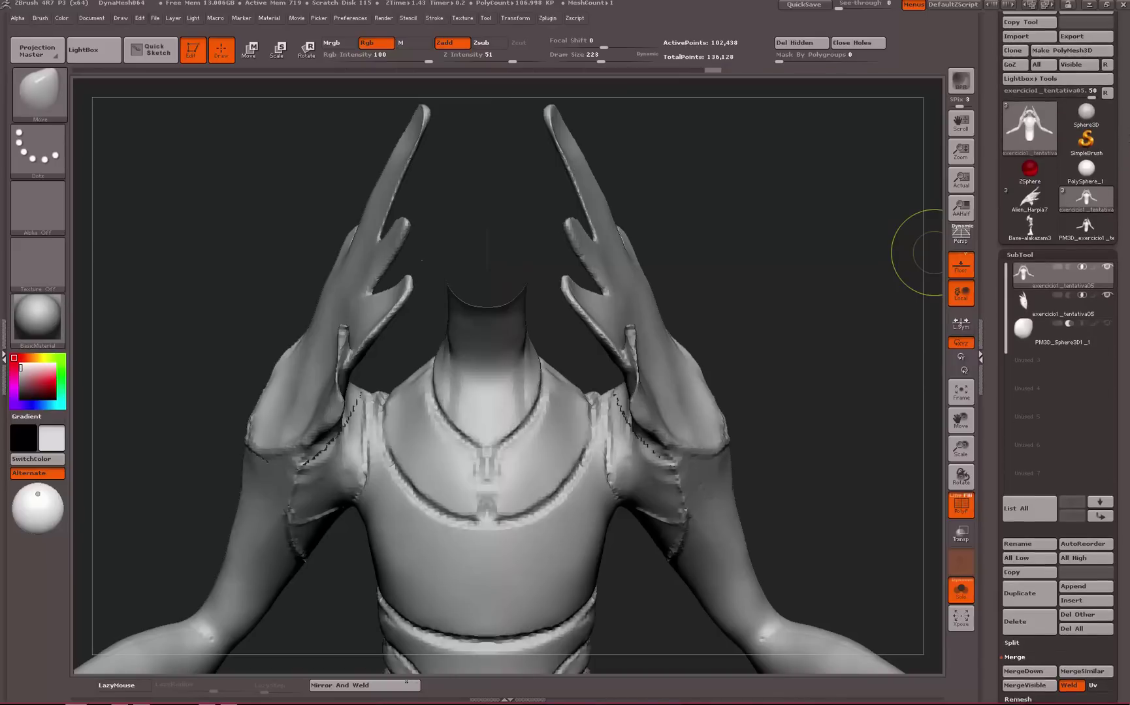
mouse_move(1062, 200)
left_click(1086, 239)
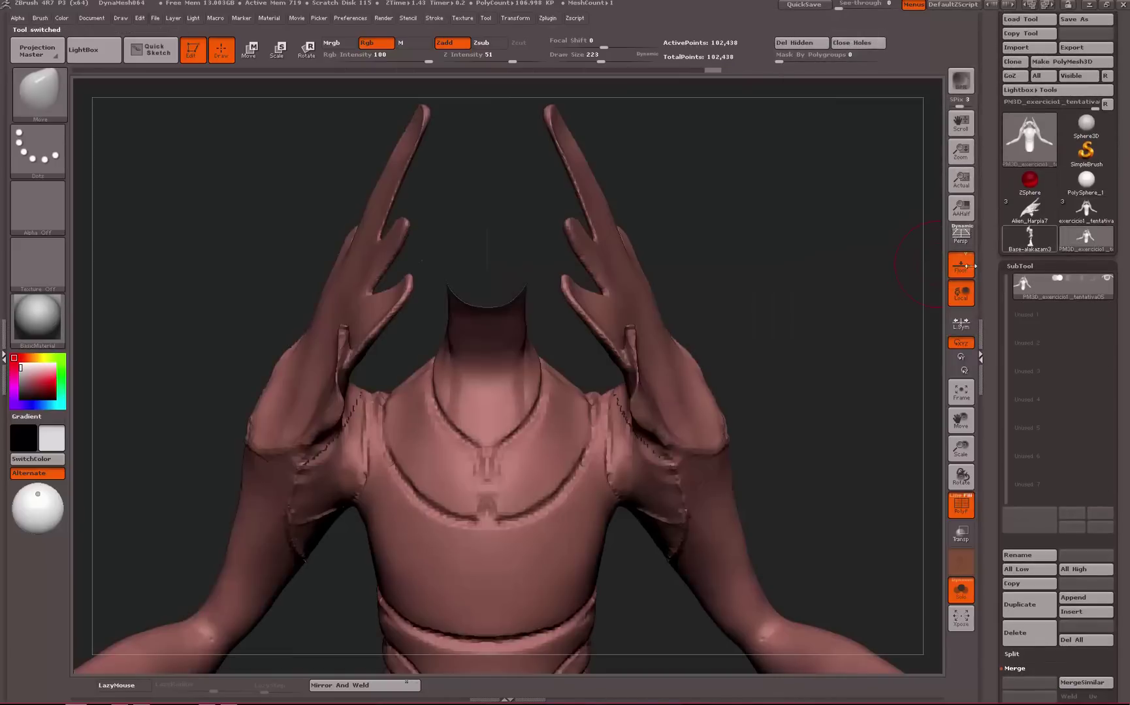
left_click_drag(840, 332, 895, 287)
left_click_drag(707, 293, 1099, 251)
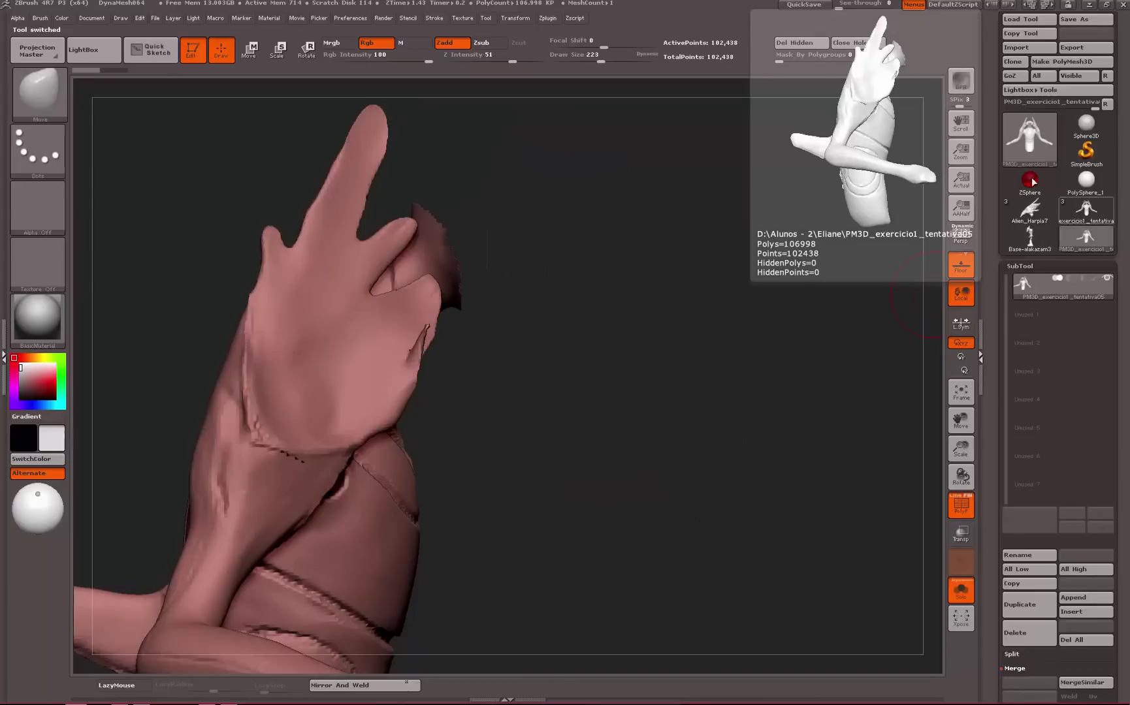
left_click_drag(670, 298, 665, 331)
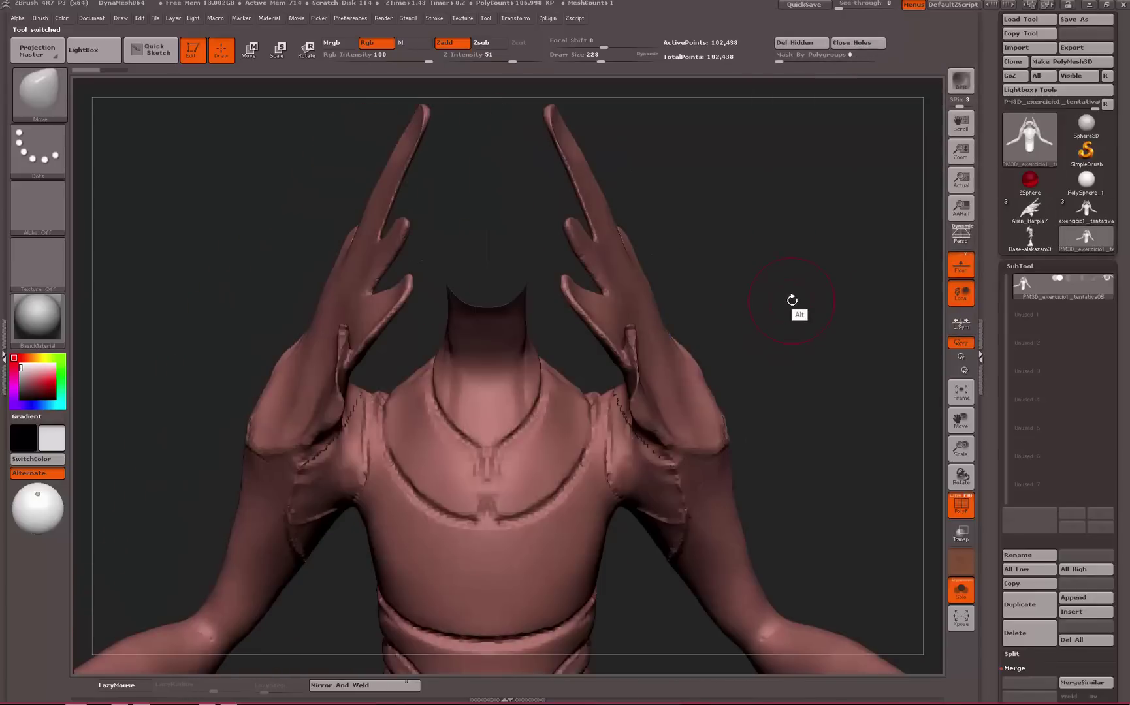
Remesh the merged torso and arms with DynaMesh at resolution 128
left_click_drag(806, 235, 865, 290)
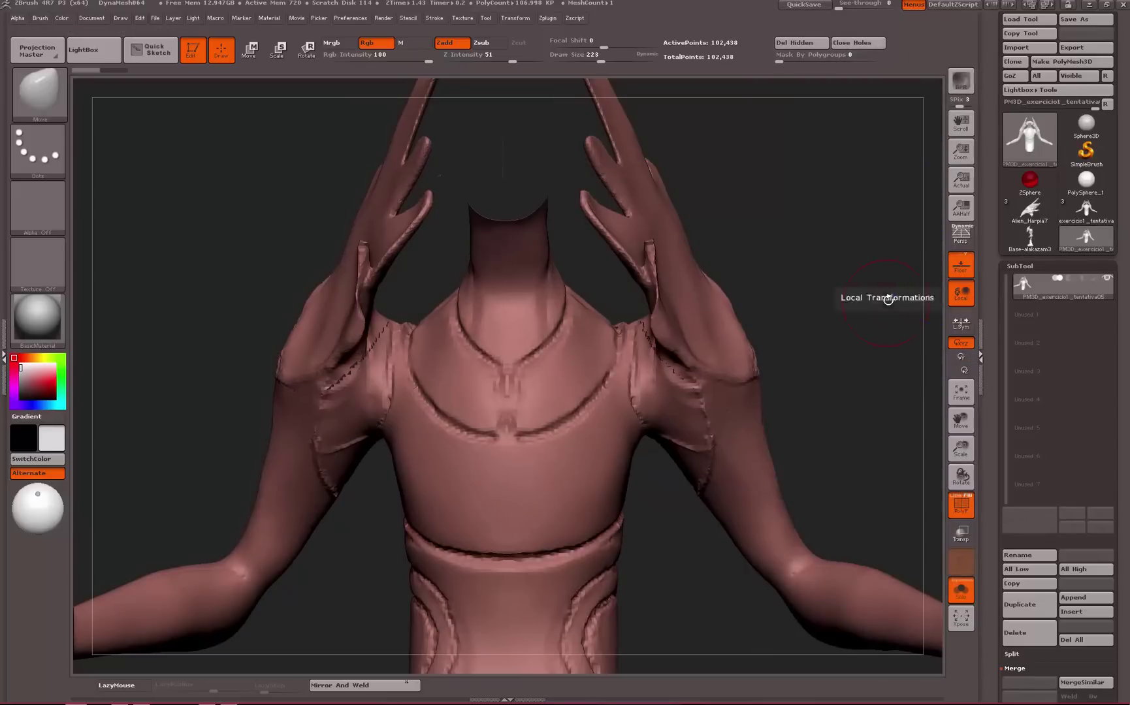
key("ctrl")
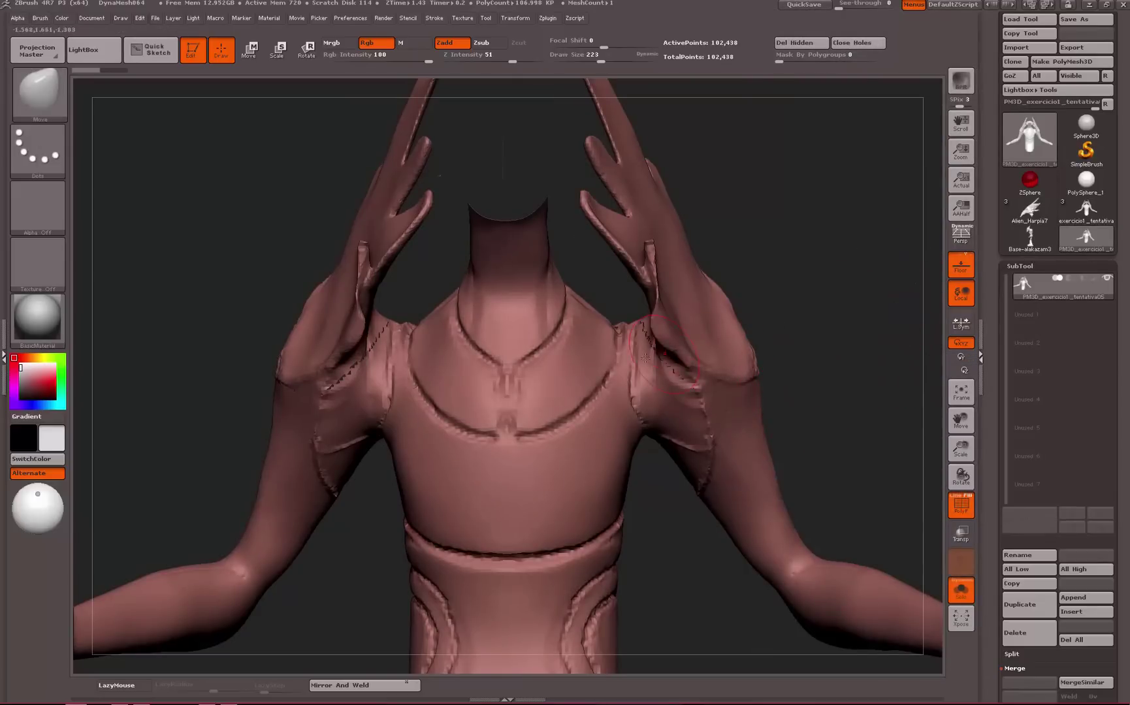
left_click_drag(650, 356, 659, 366, "shift")
left_click_drag(811, 256, 800, 298, "ctrl")
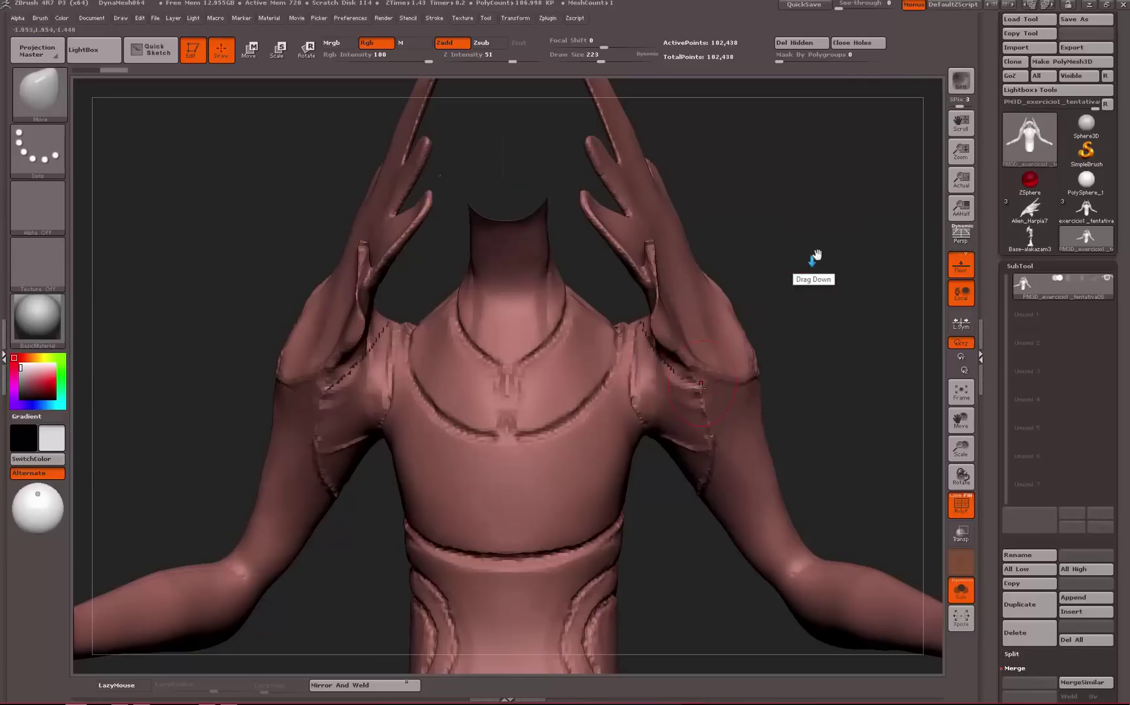
key("ctrl")
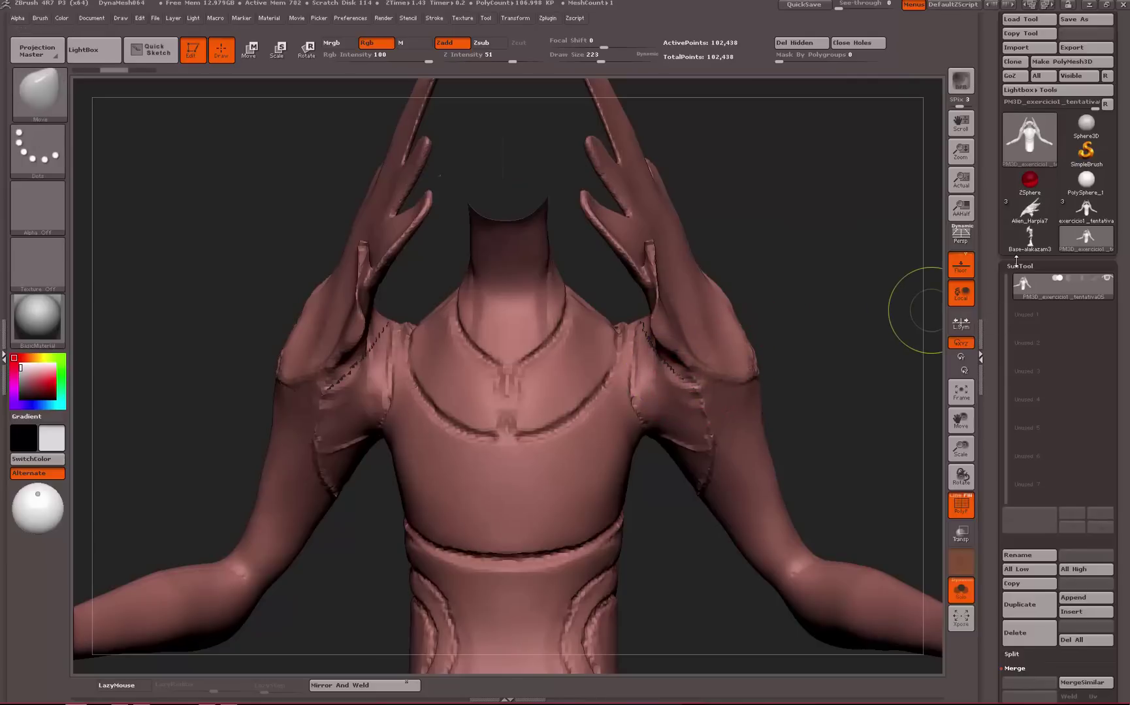
left_click(1017, 265)
left_click(1023, 280)
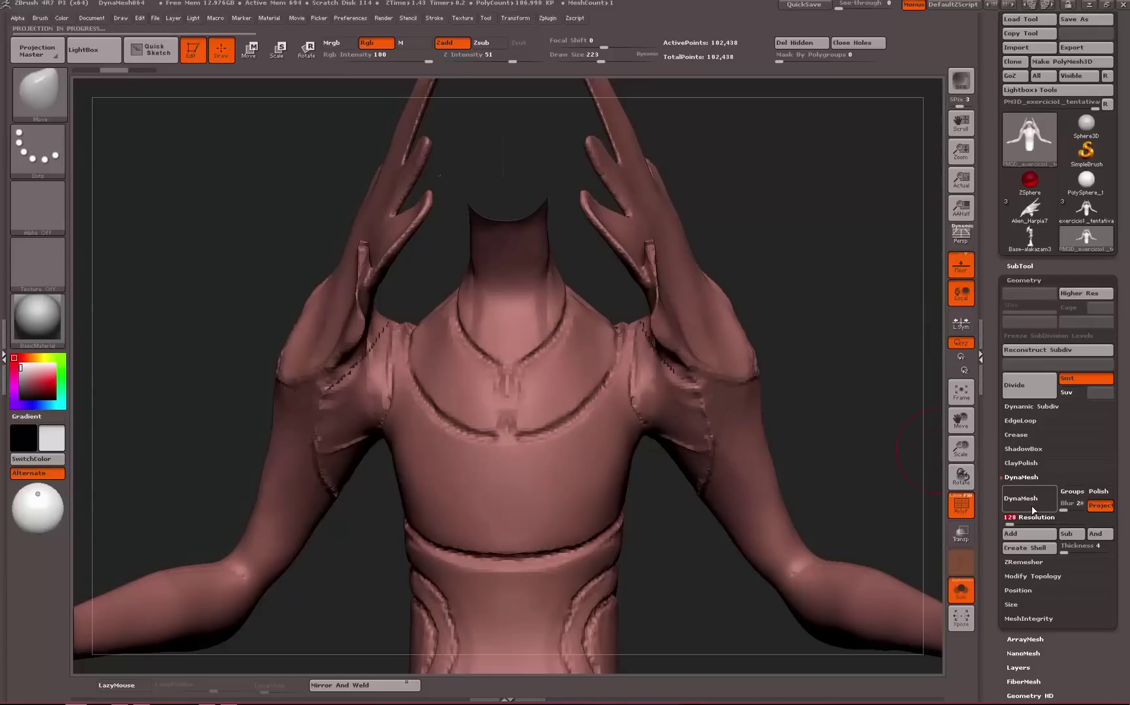
left_click(1032, 503)
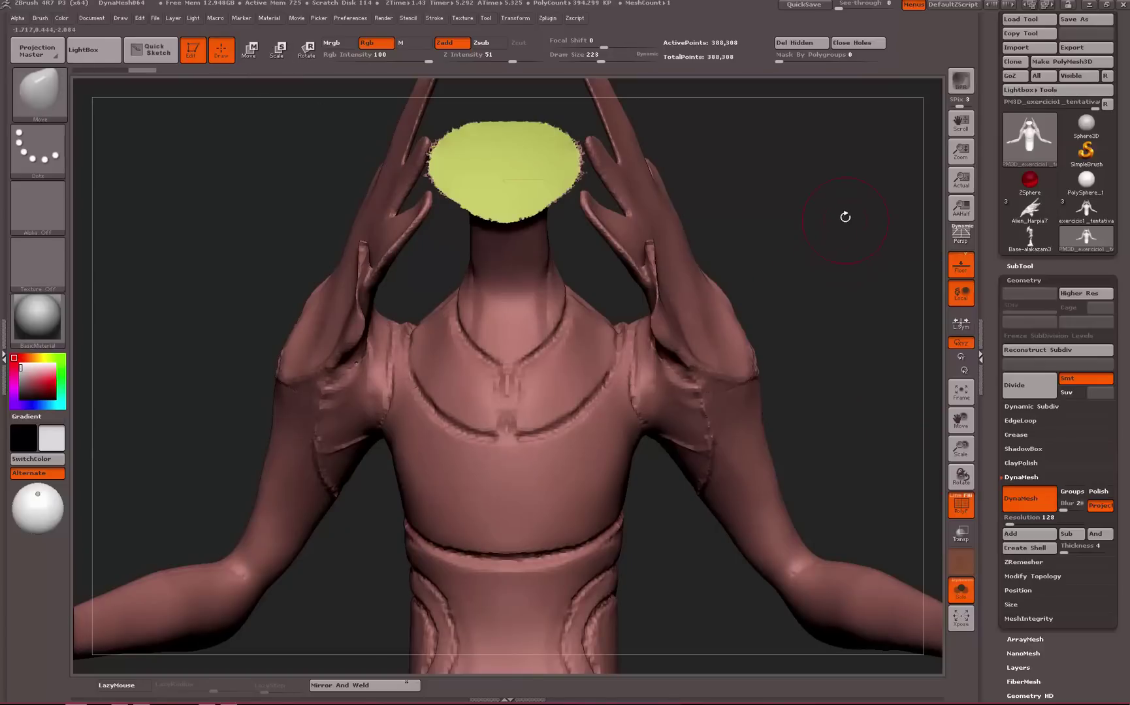
Examine the remeshed shoulders, upper arms and neck opening from the front and at an angle
mouse_move(845, 217)
left_mouse_down()
mouse_move(835, 252)
mouse_move(784, 262)
left_mouse_up()
key("shift")
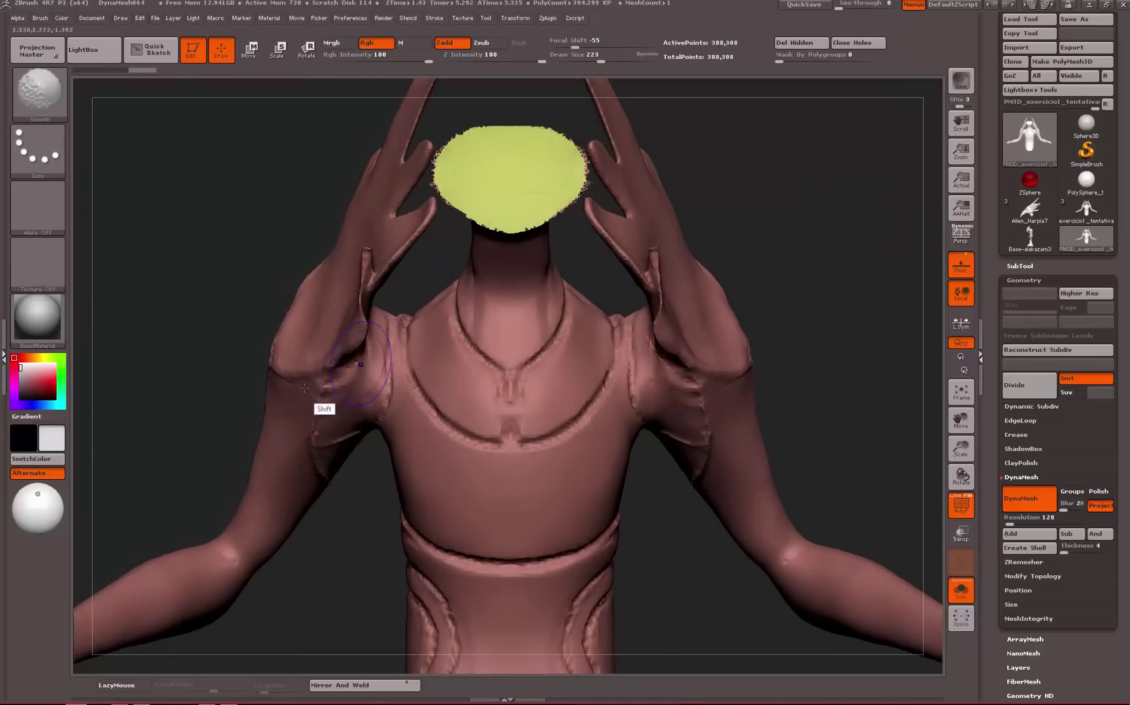
key("shift")
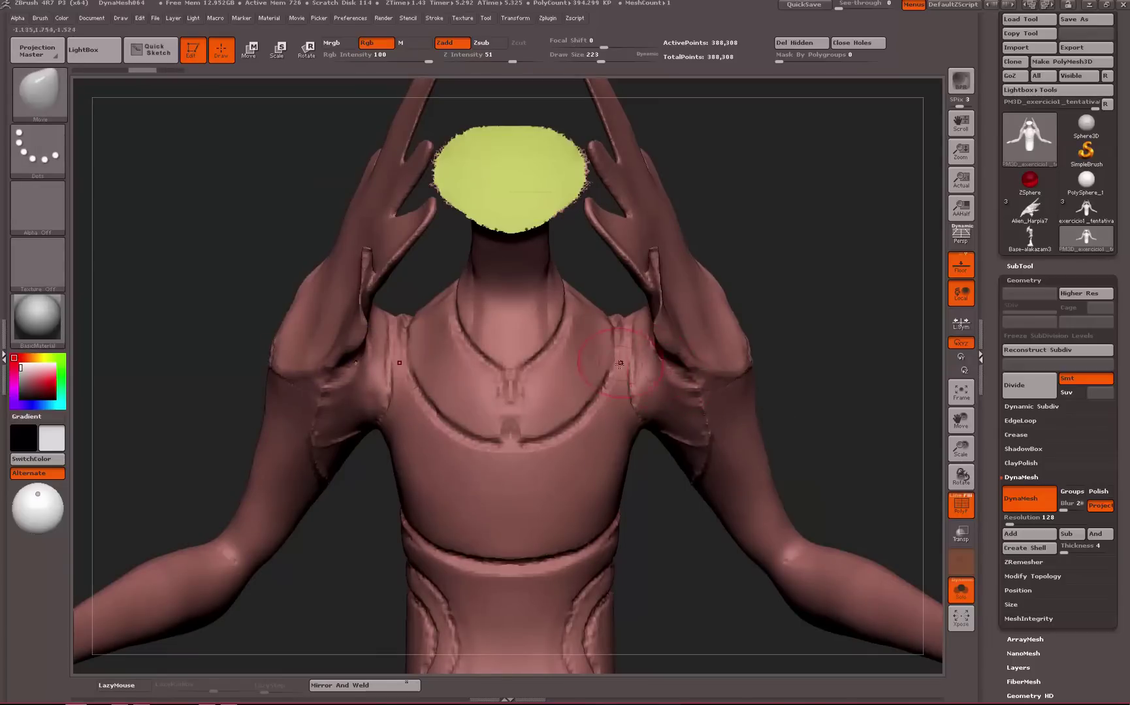
key("shift")
mouse_move(825, 373)
left_mouse_down()
mouse_move(842, 394)
mouse_move(802, 366)
left_mouse_up()
key("shift")
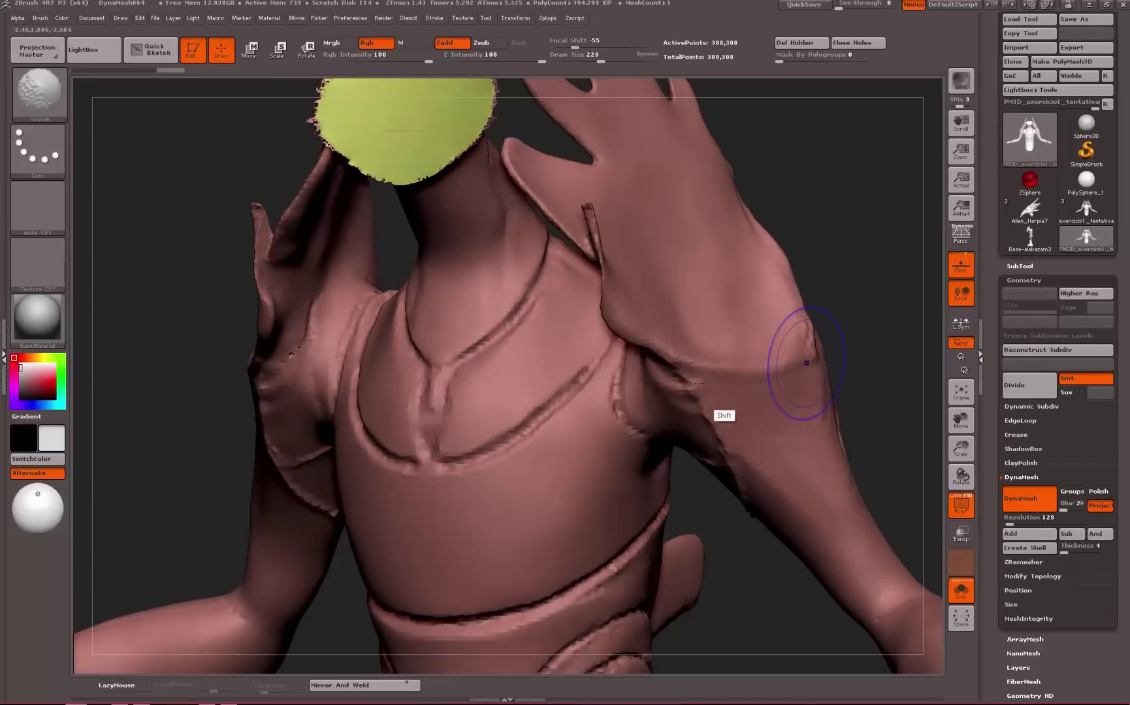
left_click_drag(883, 302, 890, 302, "shift")
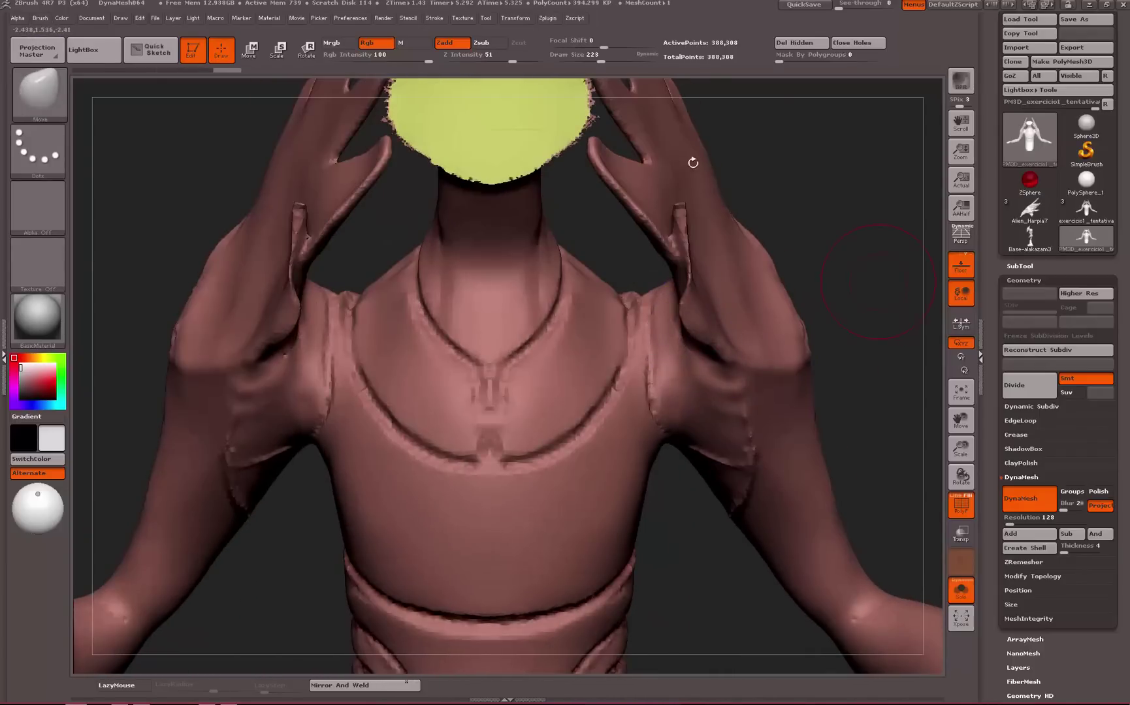
left_click_drag(702, 162, 790, 281)
mouse_move(901, 372)
left_mouse_down()
mouse_move(870, 358)
mouse_move(820, 252)
mouse_move(840, 265)
mouse_move(793, 295)
mouse_move(793, 320)
left_mouse_up()
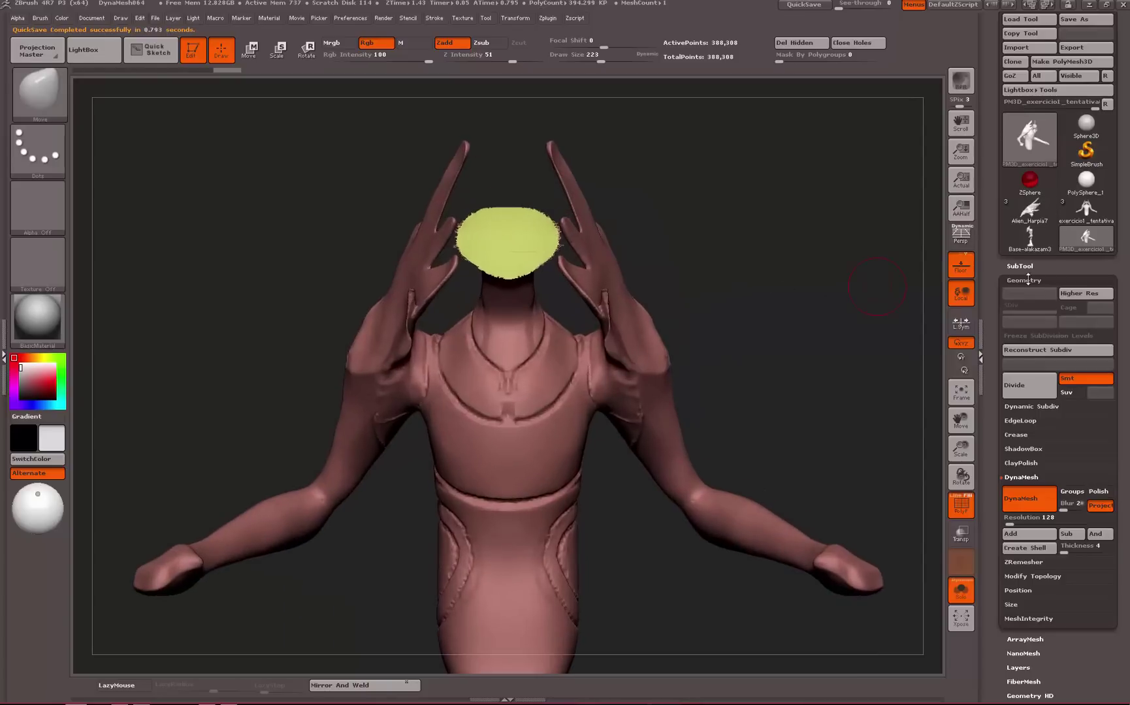
Inspect the subtools of the Alien_Harpia7 and exercicio1_tentativa05 tools, ending back on the merged body tool
left_click(1023, 280)
left_click(1021, 263)
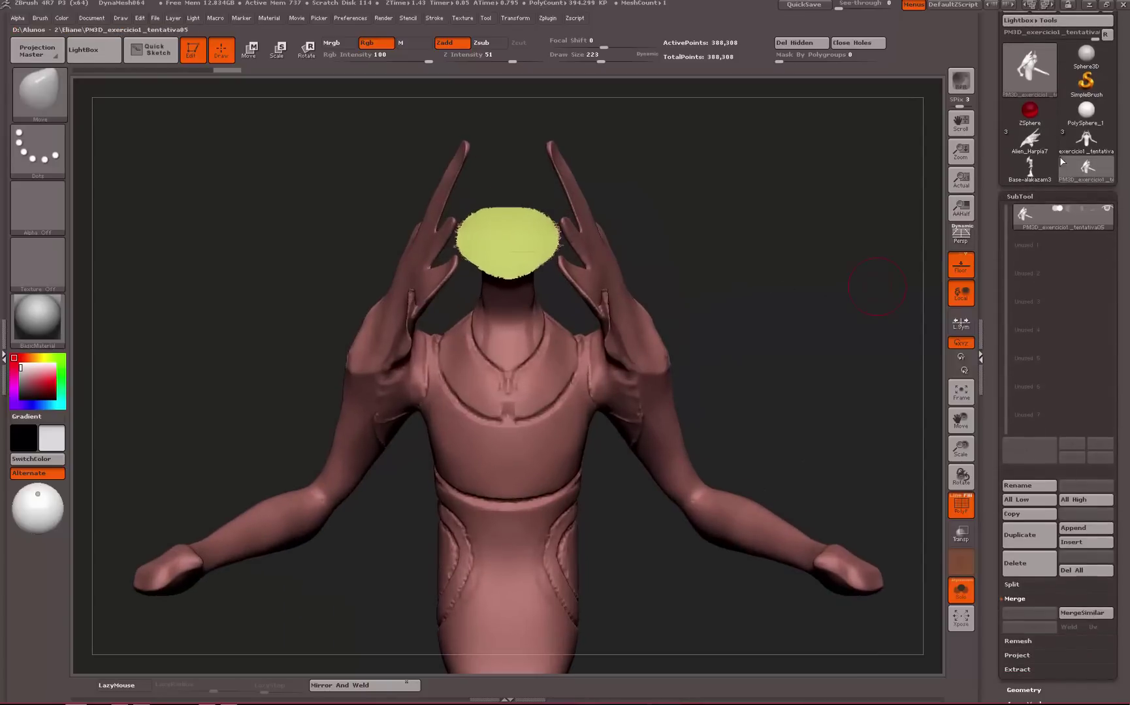
left_click(1042, 141)
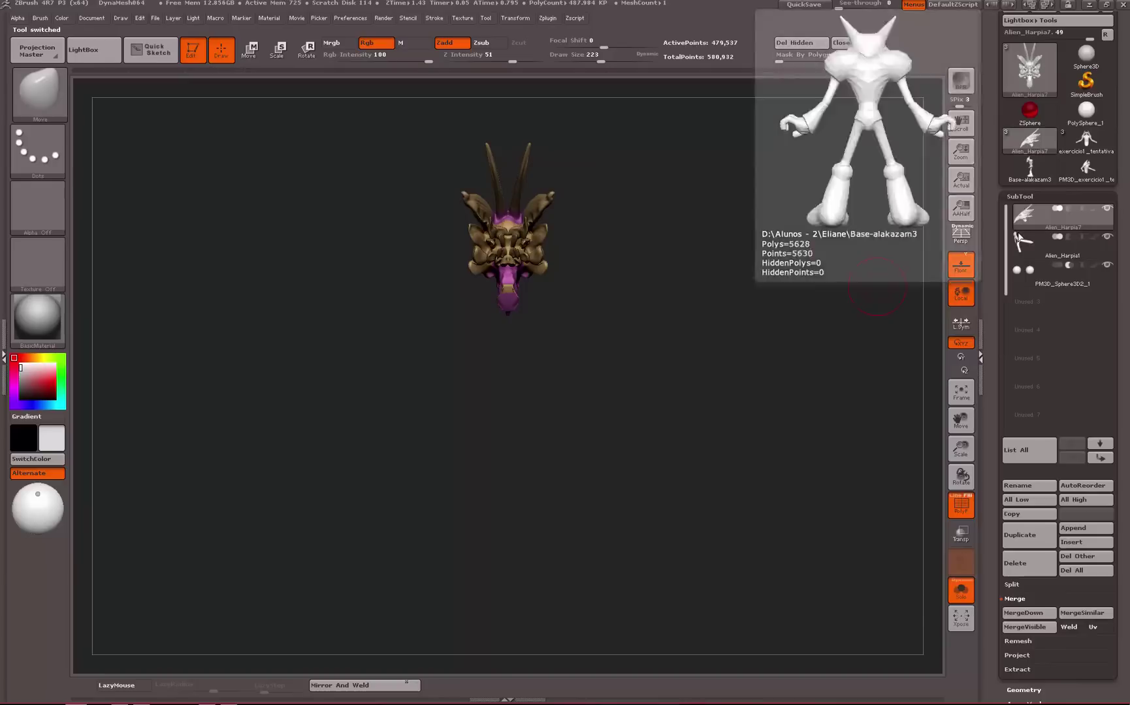
left_click(1063, 140)
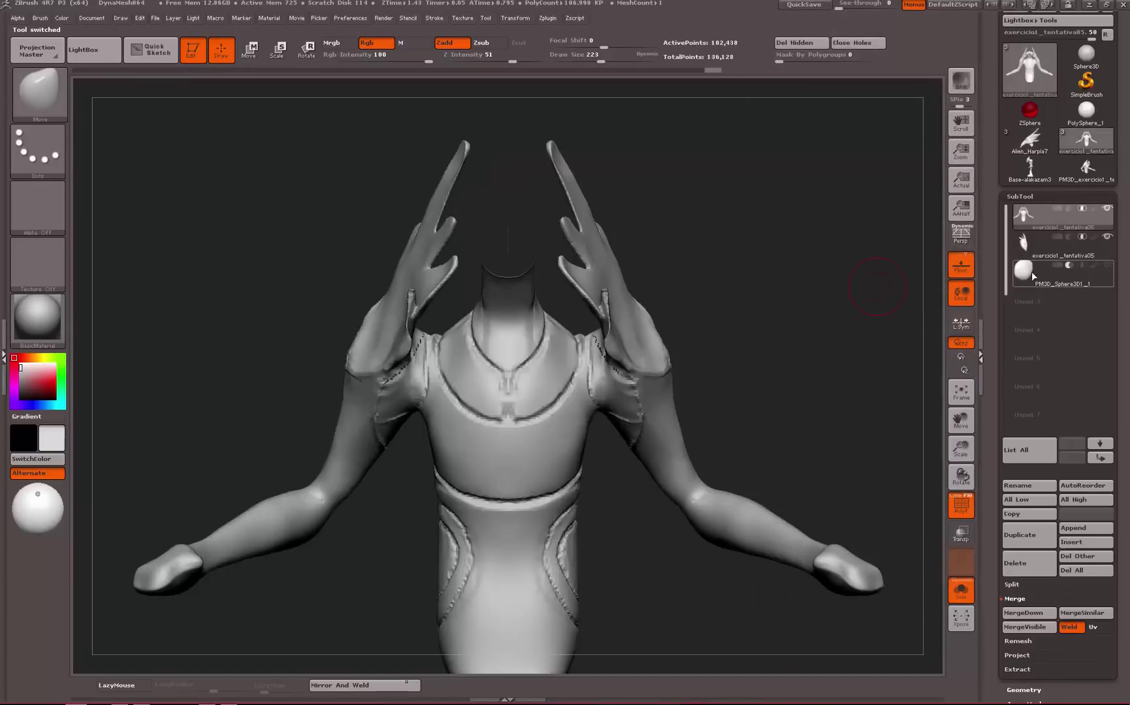
mouse_move(1030, 278)
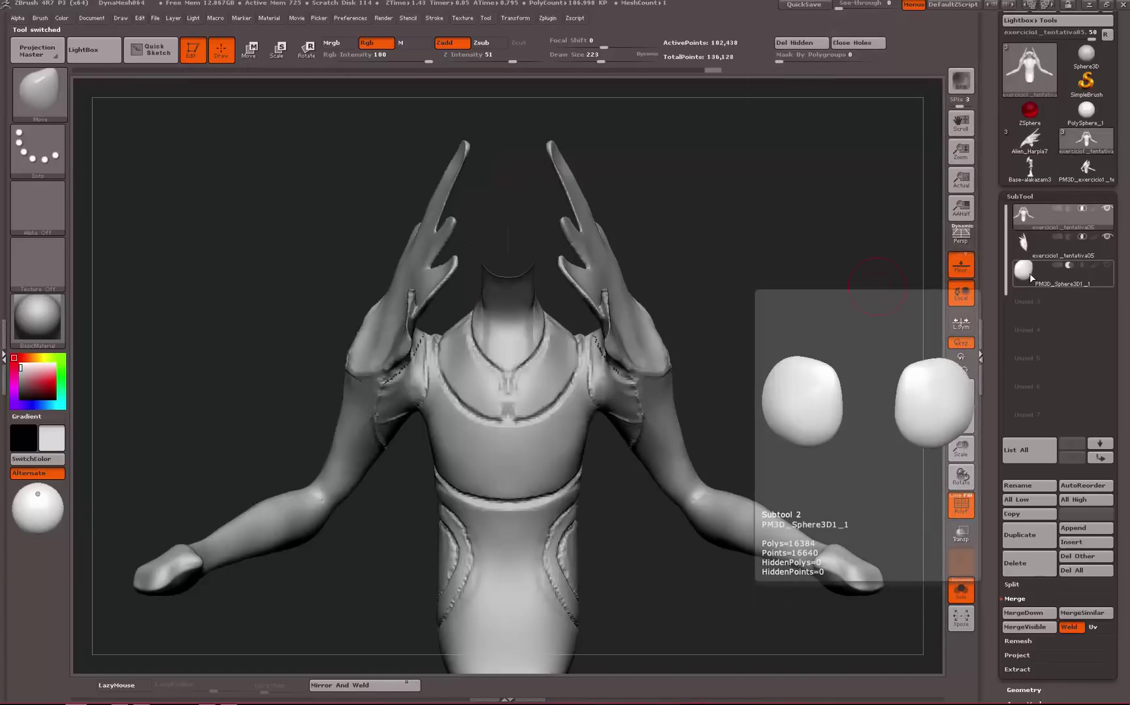
left_click(1078, 175)
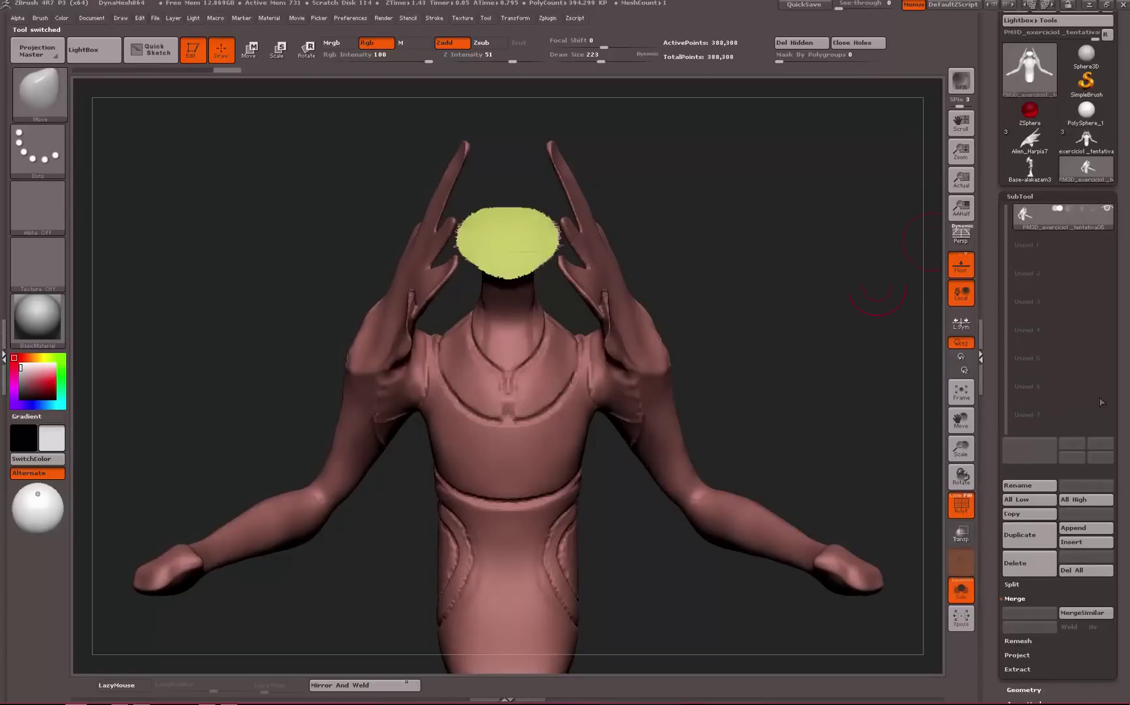
Append the Alien_Harpia7 head to the merged body tool as a second subtool
left_click(1027, 196)
left_click(1027, 209)
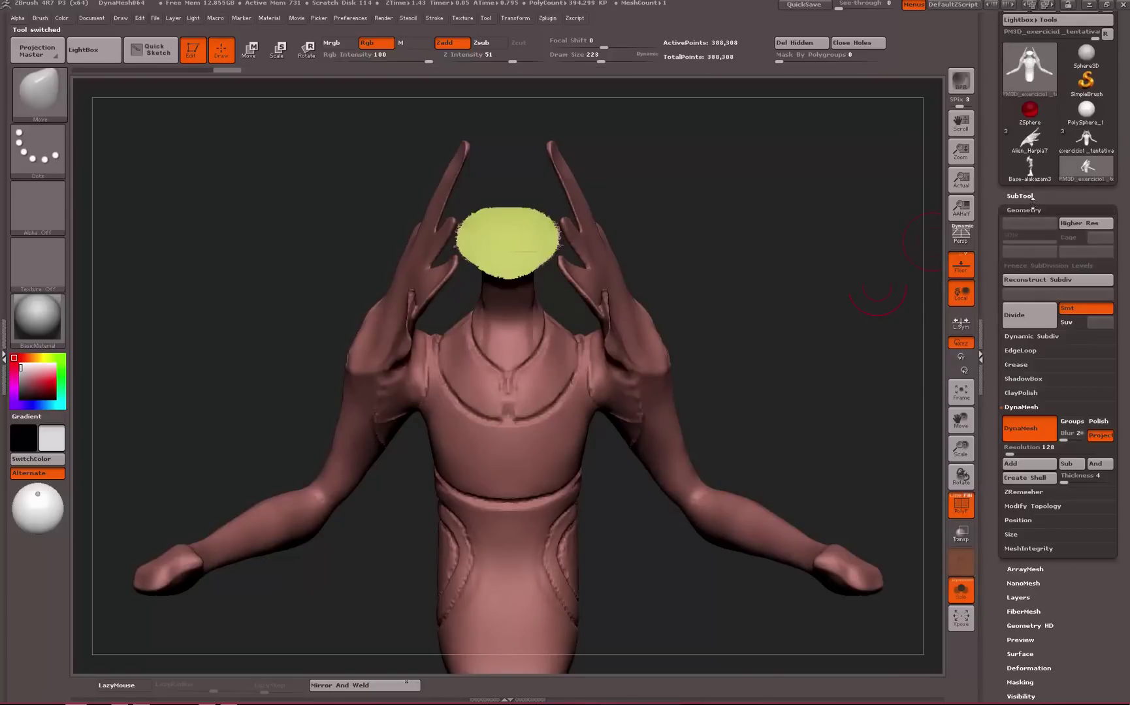
left_click(1034, 196)
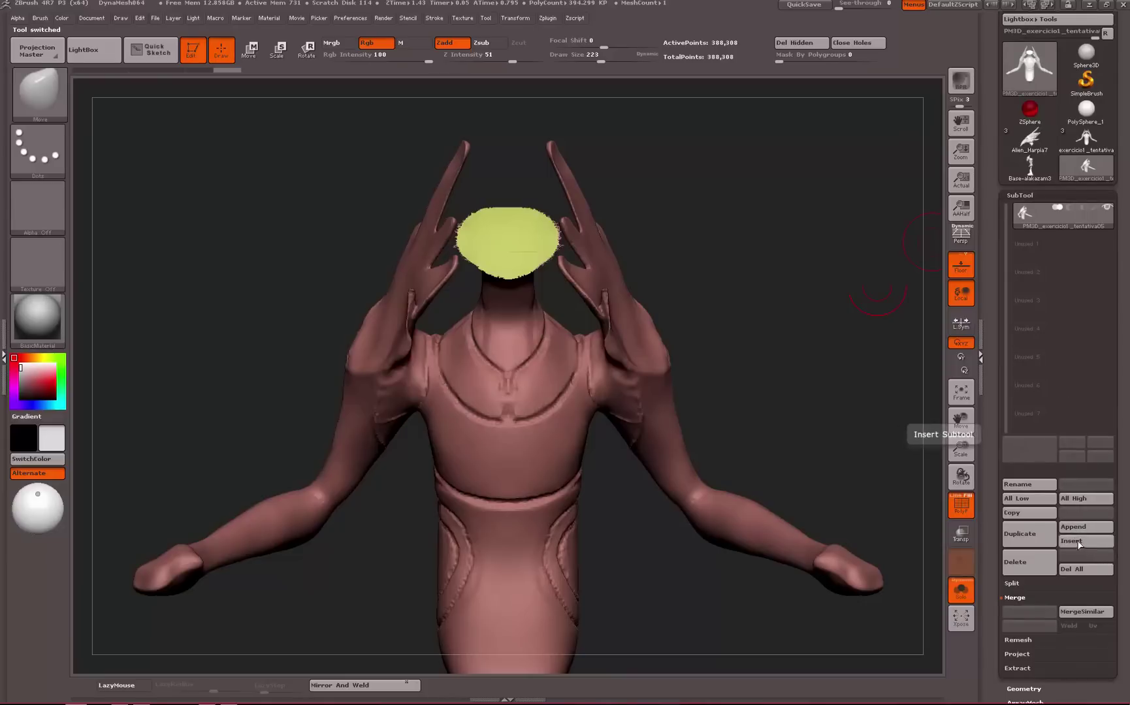
left_click(1077, 528)
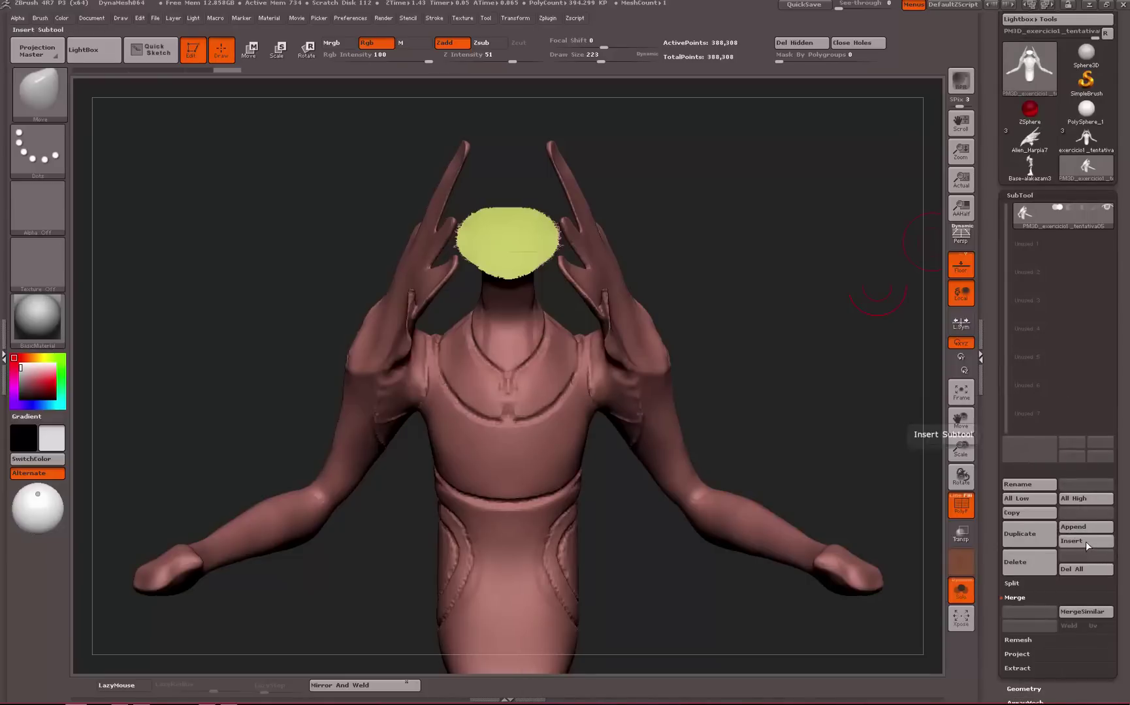
left_click(1078, 541)
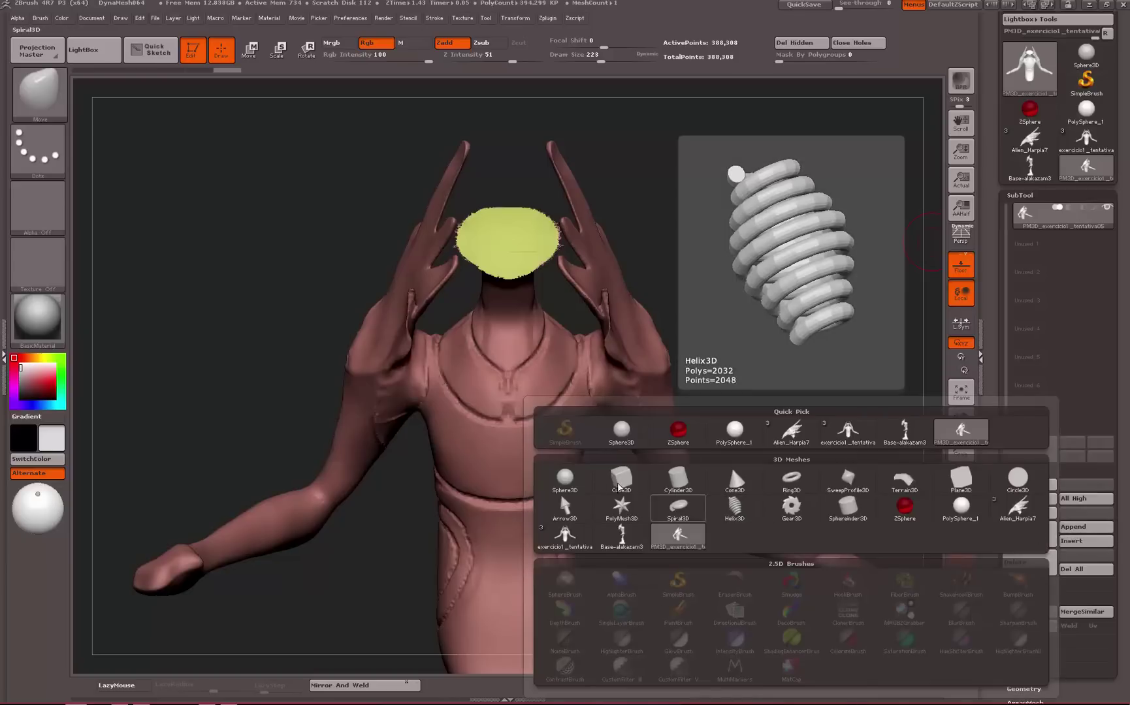
mouse_move(592, 488)
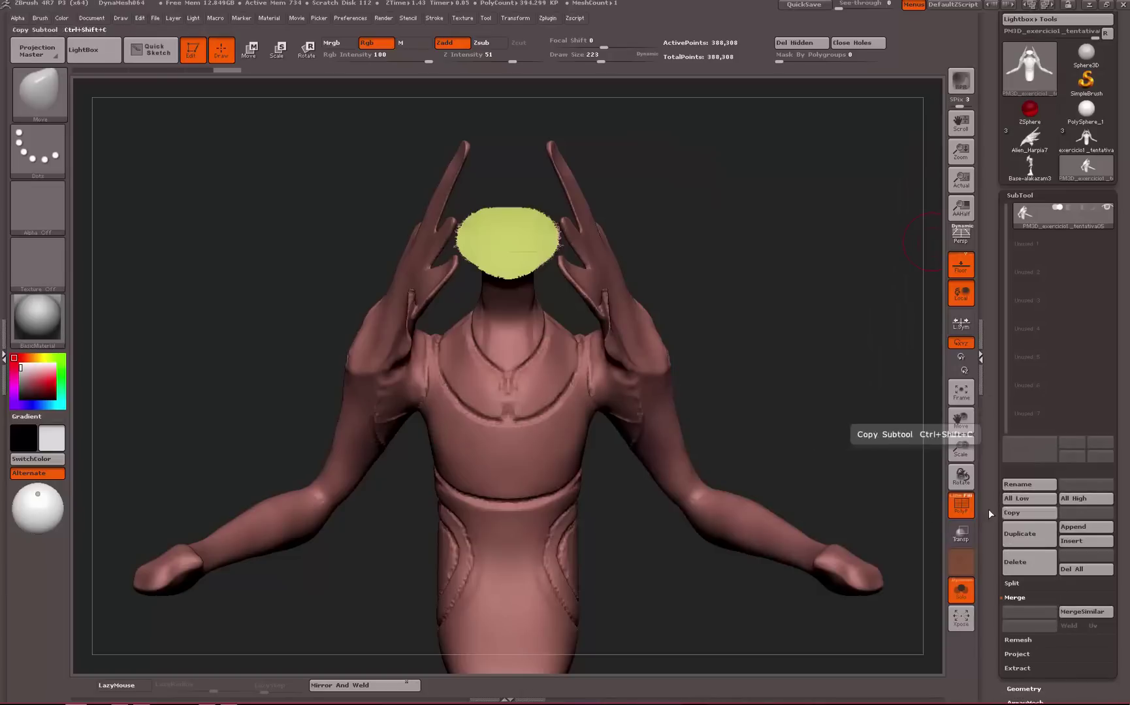
left_click(1078, 527)
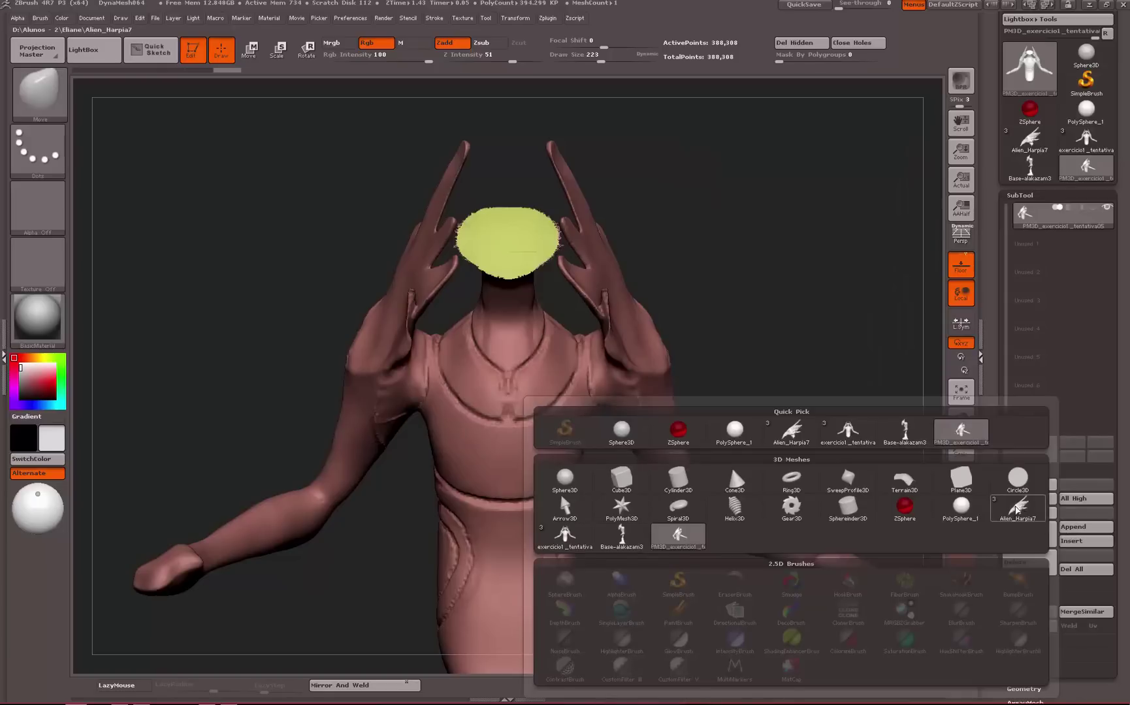
left_click(1017, 509)
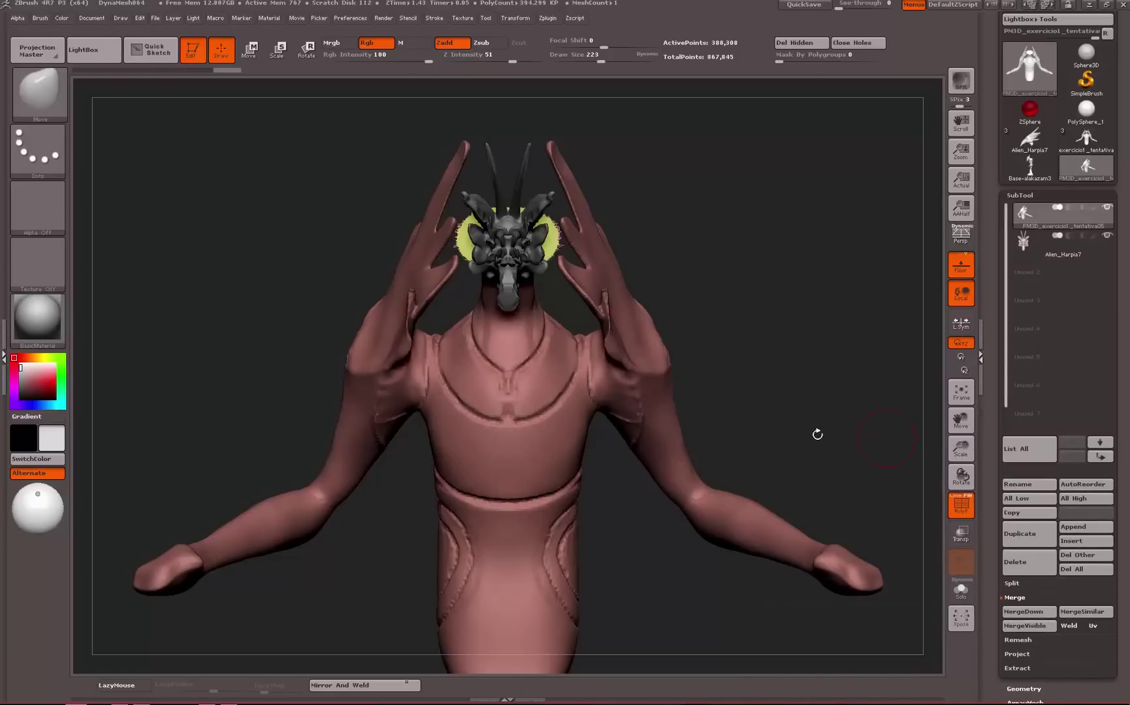
Make the appended Alien_Harpia7 head the active subtool and turn off the polyframe display
mouse_move(775, 341)
left_mouse_down()
mouse_move(834, 351)
mouse_move(600, 269)
mouse_move(683, 232)
mouse_move(687, 252)
left_mouse_up()
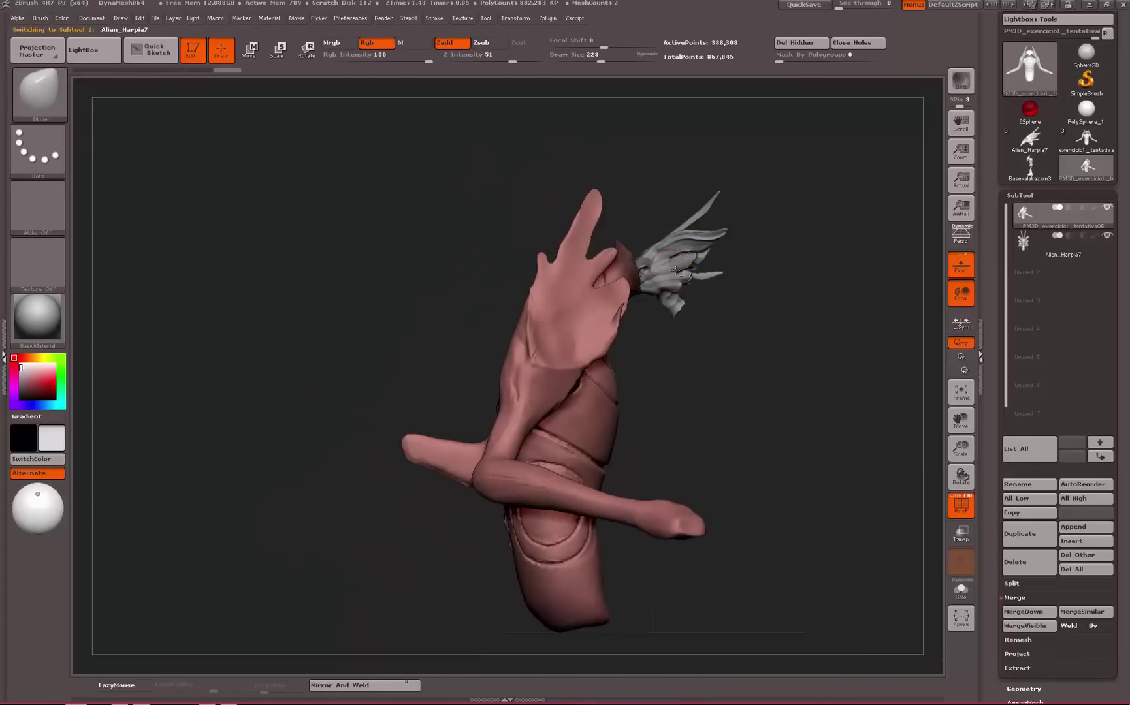
left_click(676, 270, "alt")
left_click_drag(797, 260, 905, 245, "alt")
mouse_move(877, 427)
left_mouse_down()
mouse_move(842, 405)
mouse_move(855, 440)
mouse_move(758, 391)
left_mouse_up()
key("ctrl")
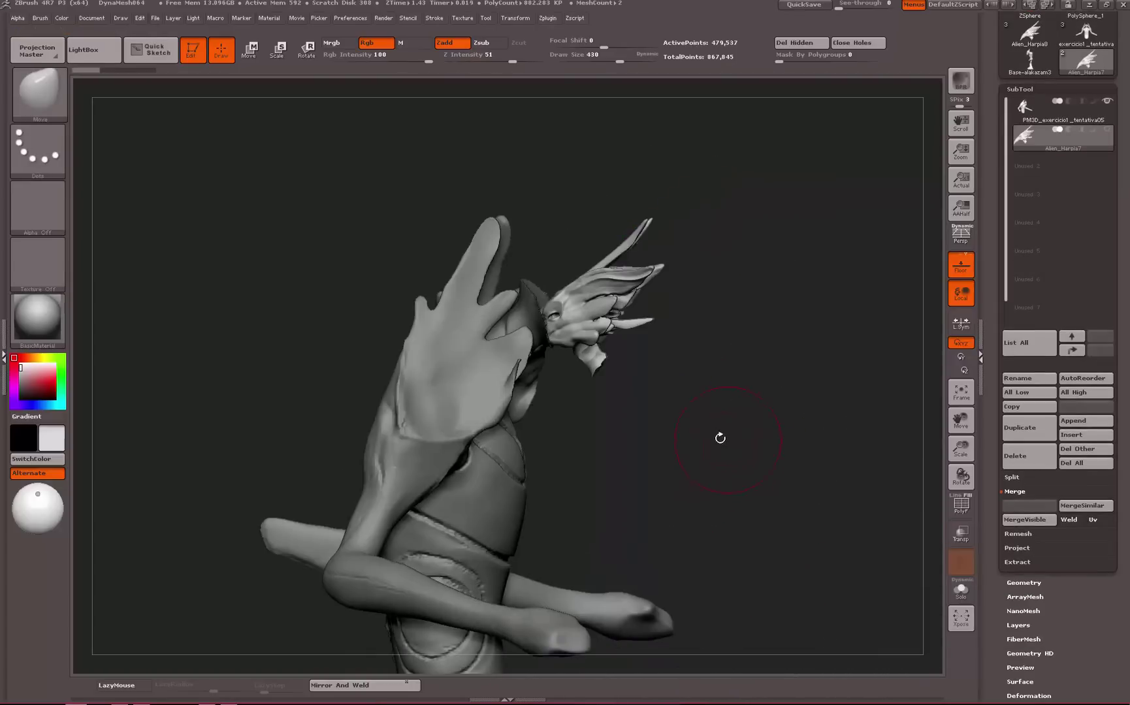
Examine how the alien head is oriented and placed relative to the neck and raised hands from both sides
mouse_move(719, 438)
left_mouse_down()
mouse_move(729, 453)
mouse_move(726, 428)
left_mouse_up()
left_click_drag(734, 269, 600, 299)
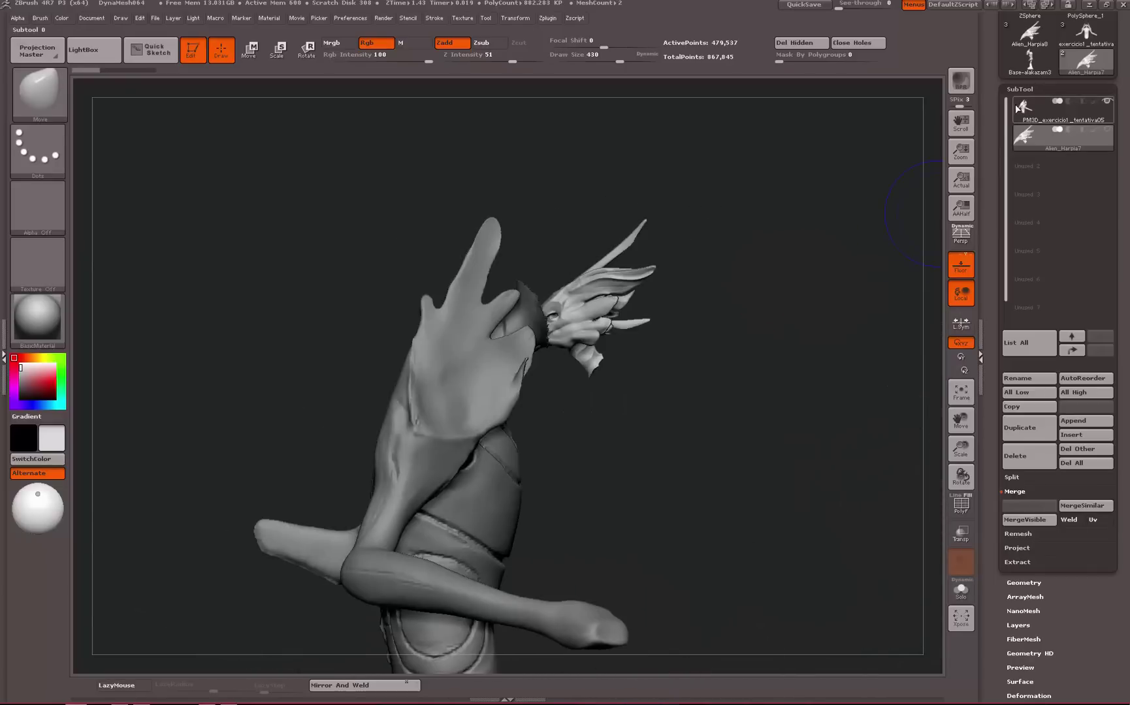
mouse_move(787, 317)
left_mouse_down()
mouse_move(774, 266)
mouse_move(739, 272)
mouse_move(767, 305)
mouse_move(822, 315)
mouse_move(785, 230)
mouse_move(829, 342)
mouse_move(934, 309)
mouse_move(943, 248)
left_mouse_up()
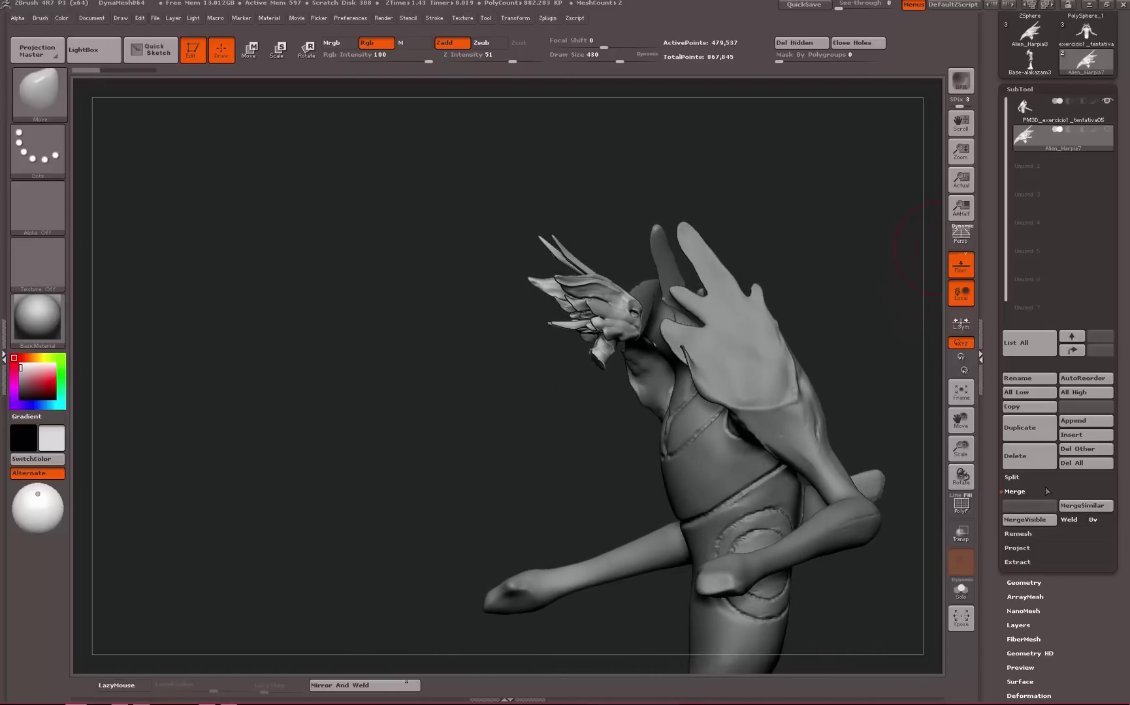
mouse_move(826, 331)
left_mouse_down()
mouse_move(908, 339)
mouse_move(1116, 483)
left_mouse_up()
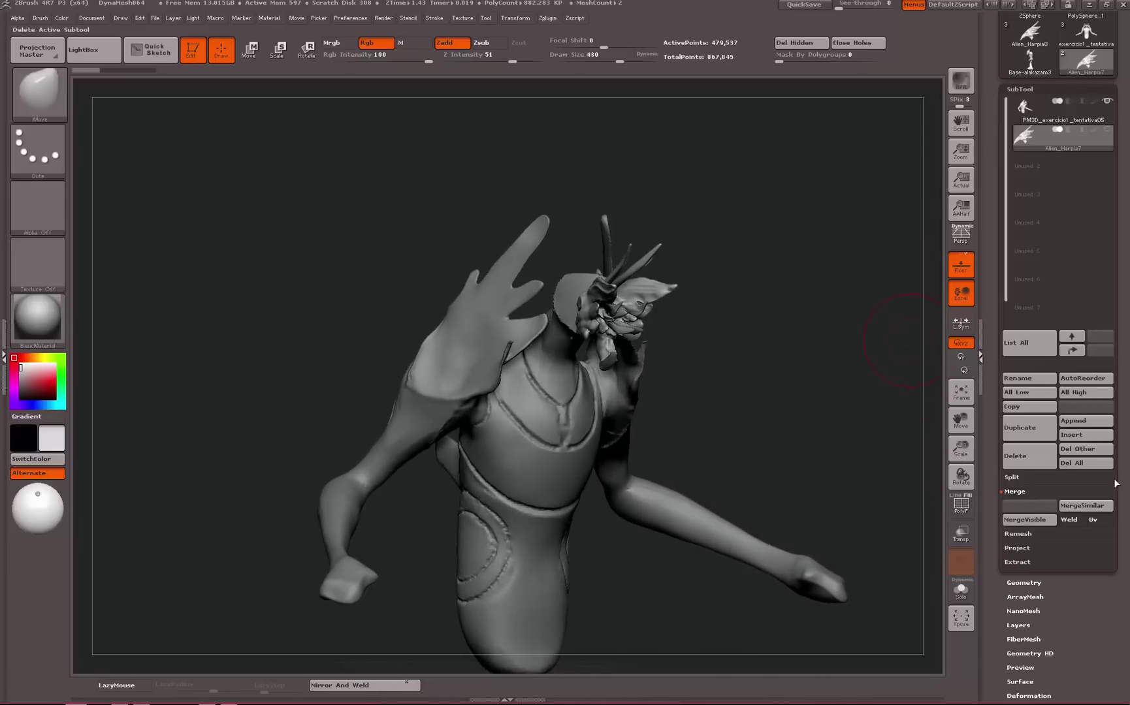
Compare the head with the complete Alien_Harpia8 figure and return to the combined body and head tool
mouse_move(740, 331)
left_mouse_down()
mouse_move(647, 323)
mouse_move(690, 381)
left_mouse_up()
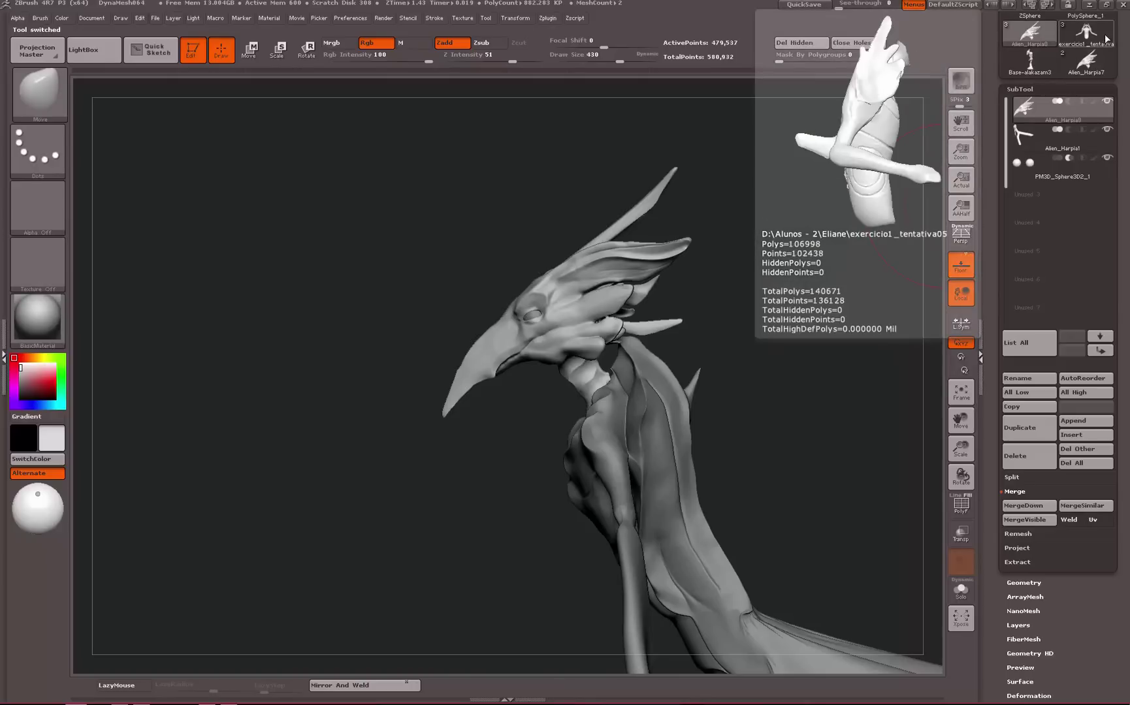
left_click(1104, 43)
left_click(1092, 66)
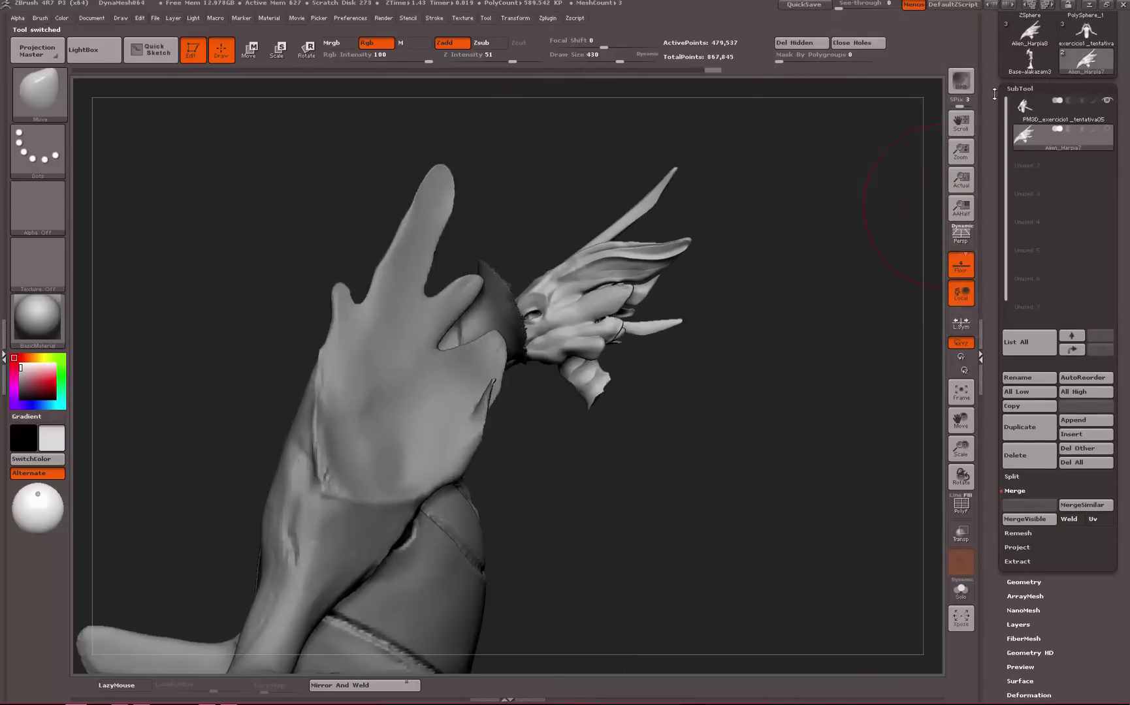
Try to rotate the alien head with a vertical transpose line aligned down its centre
mouse_move(815, 241)
left_mouse_down("alt")
mouse_move(787, 195)
mouse_move(728, 188)
mouse_move(609, 341)
left_mouse_up("alt")
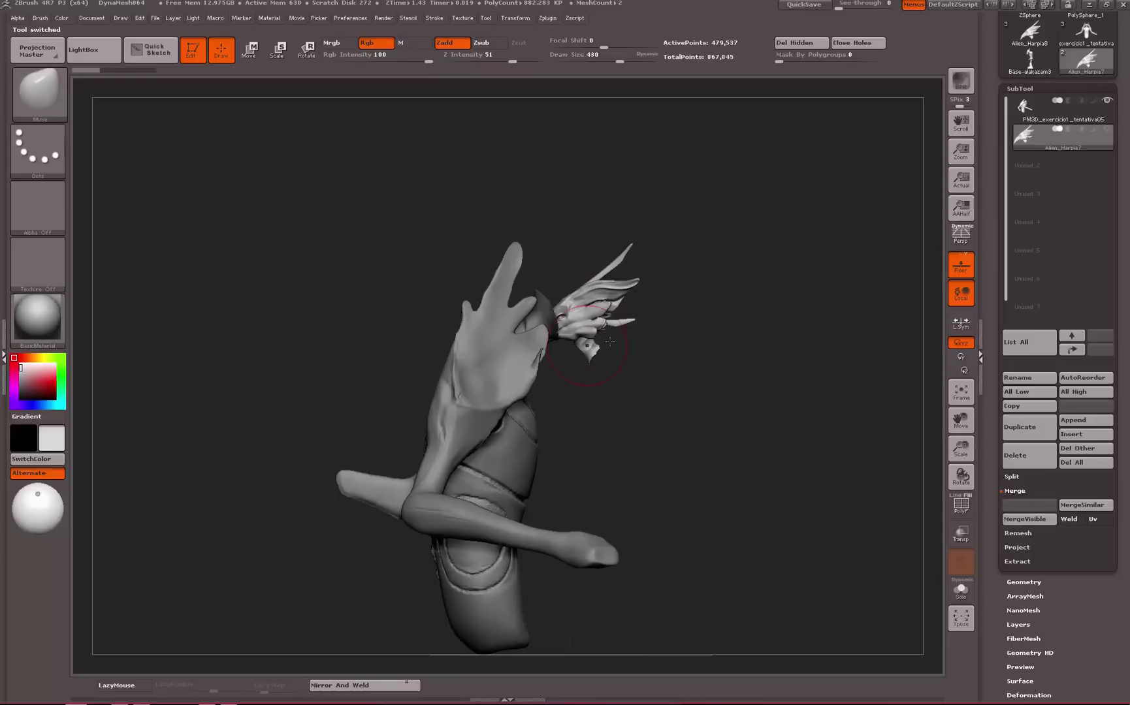
left_click_drag(774, 260, 840, 277, "alt")
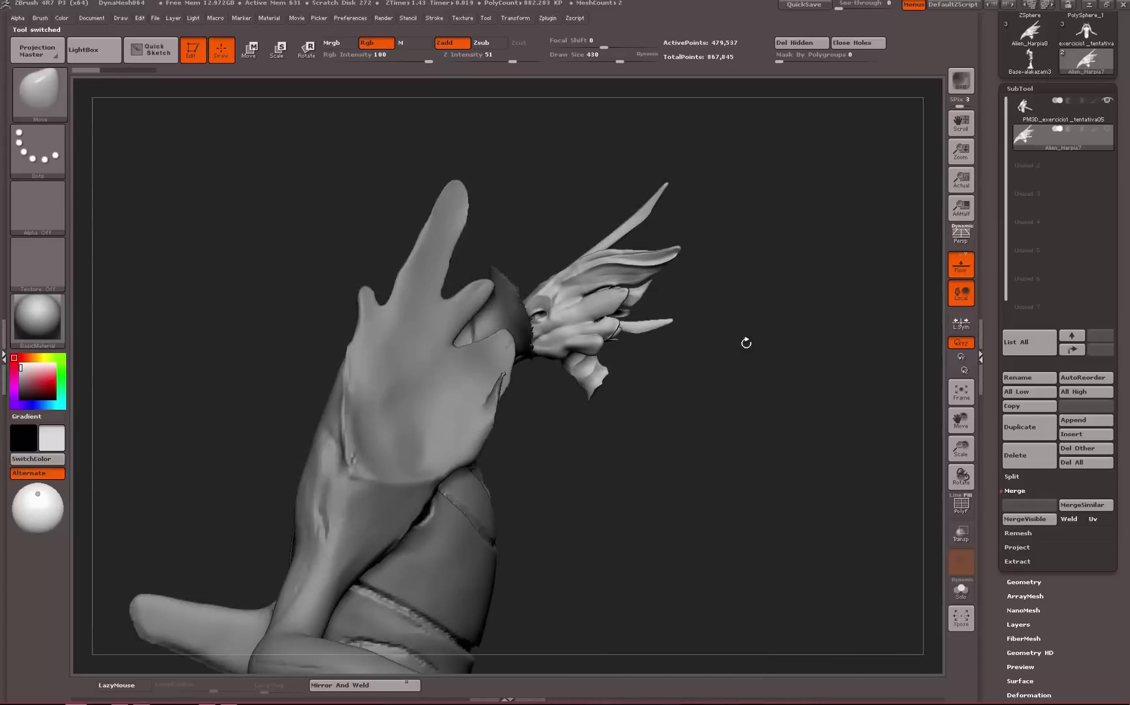
mouse_move(746, 343)
left_mouse_down("alt")
mouse_move(714, 220)
mouse_move(808, 461)
mouse_move(813, 392)
left_mouse_up("alt")
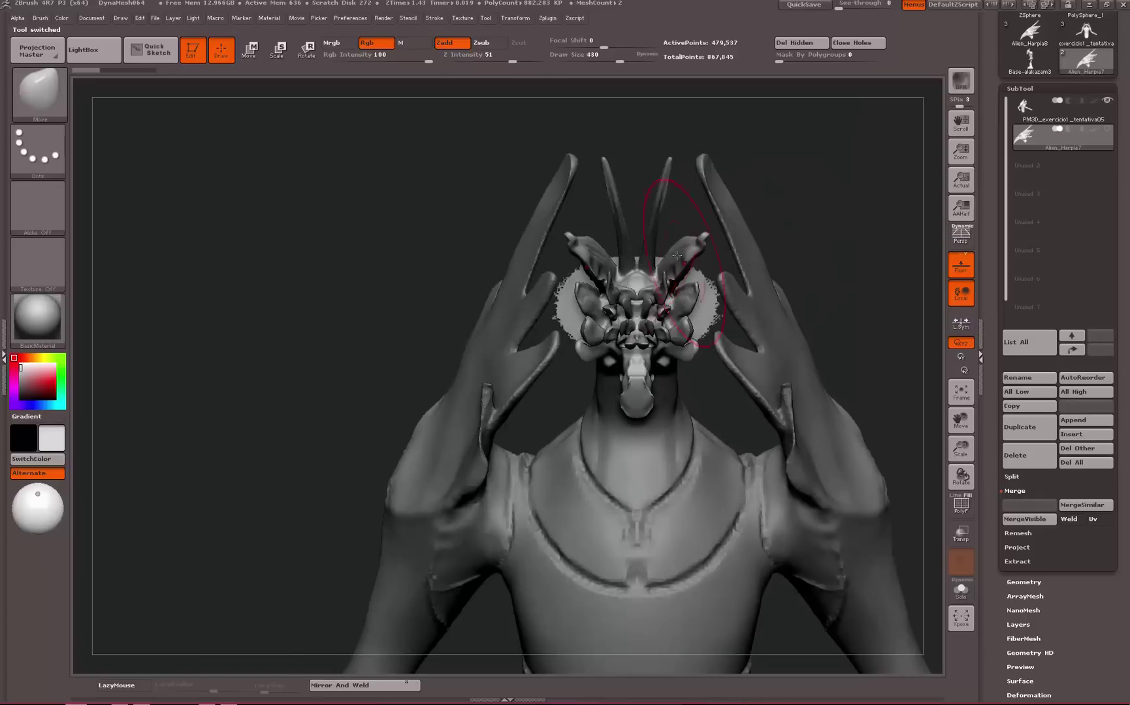
key("r")
left_click_drag(668, 250, 730, 398)
left_click_drag(640, 299, 642, 451, "shift")
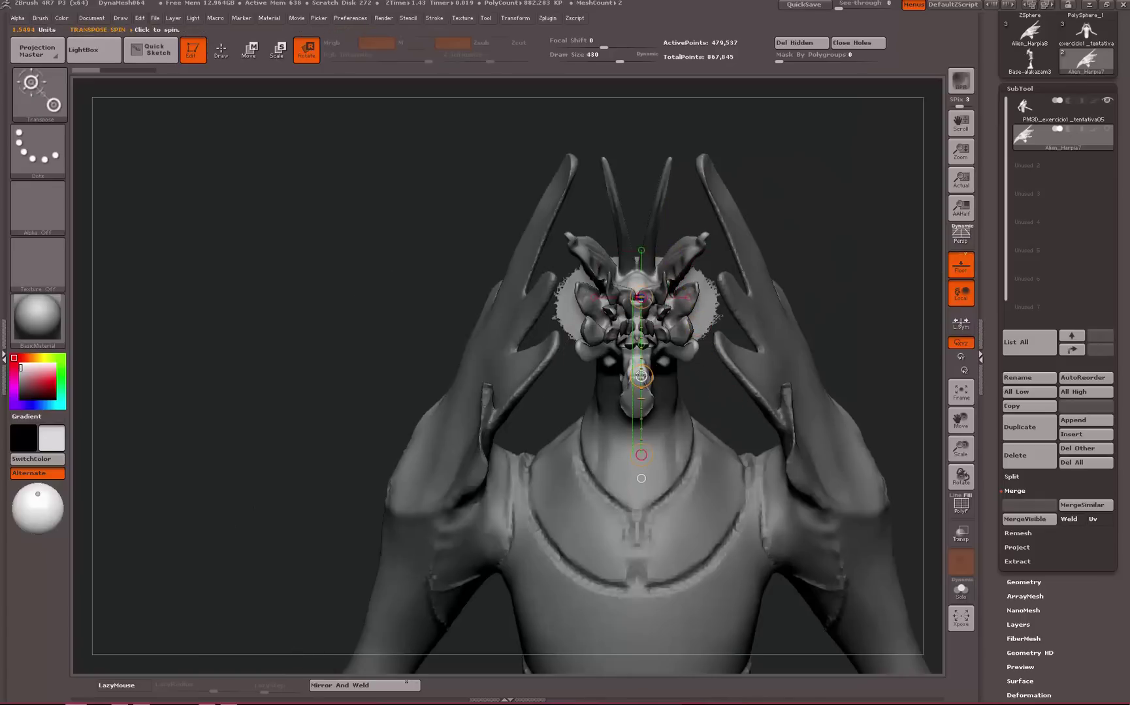
left_click_drag(641, 377, 771, 377)
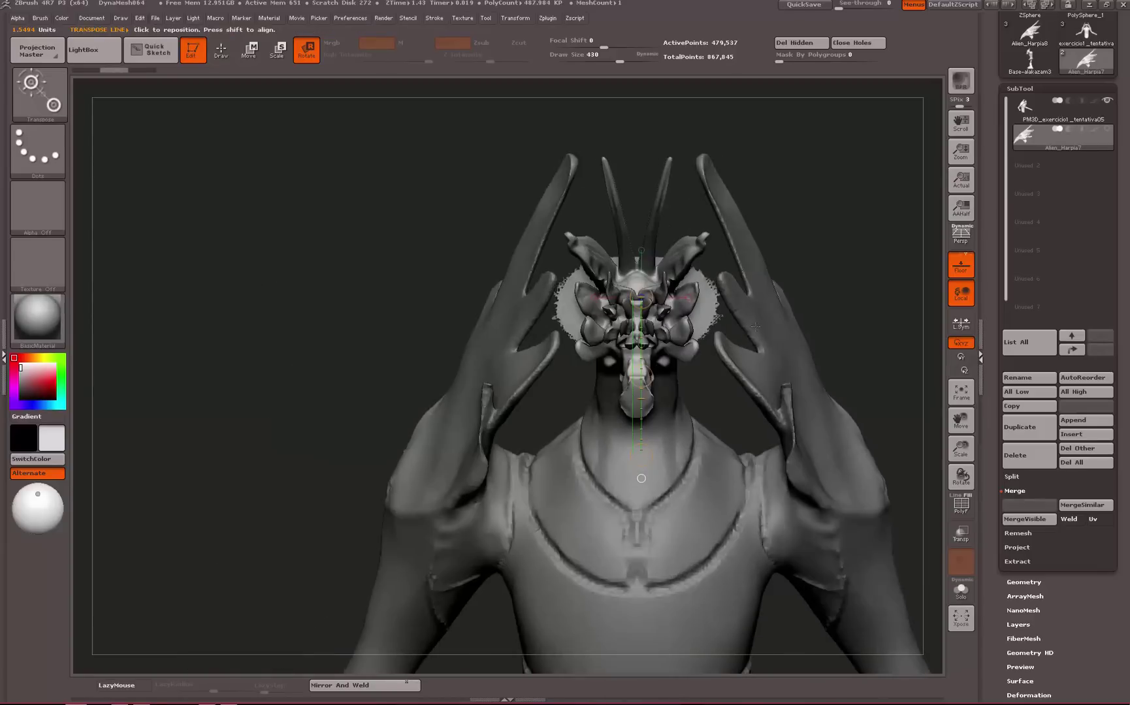
key("q")
left_click_drag(888, 184, 1019, 83)
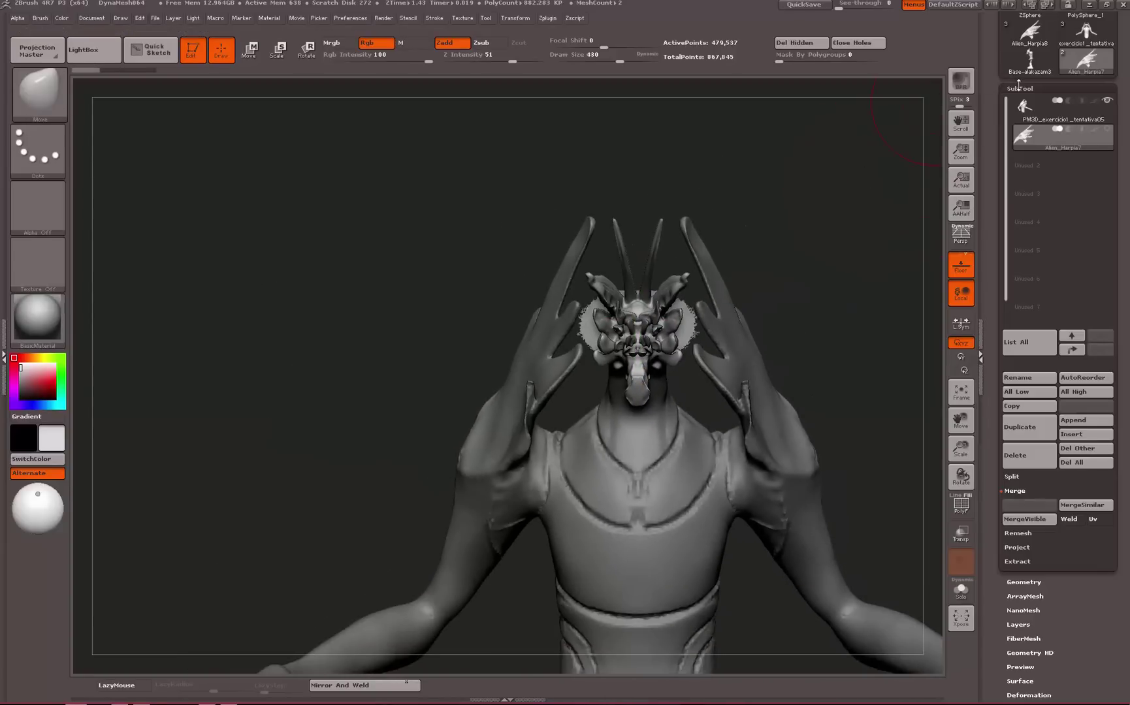
Try the Rotate deformation on the alien head about the X axis and about the Z axis, undoing each attempt
left_click(1019, 88)
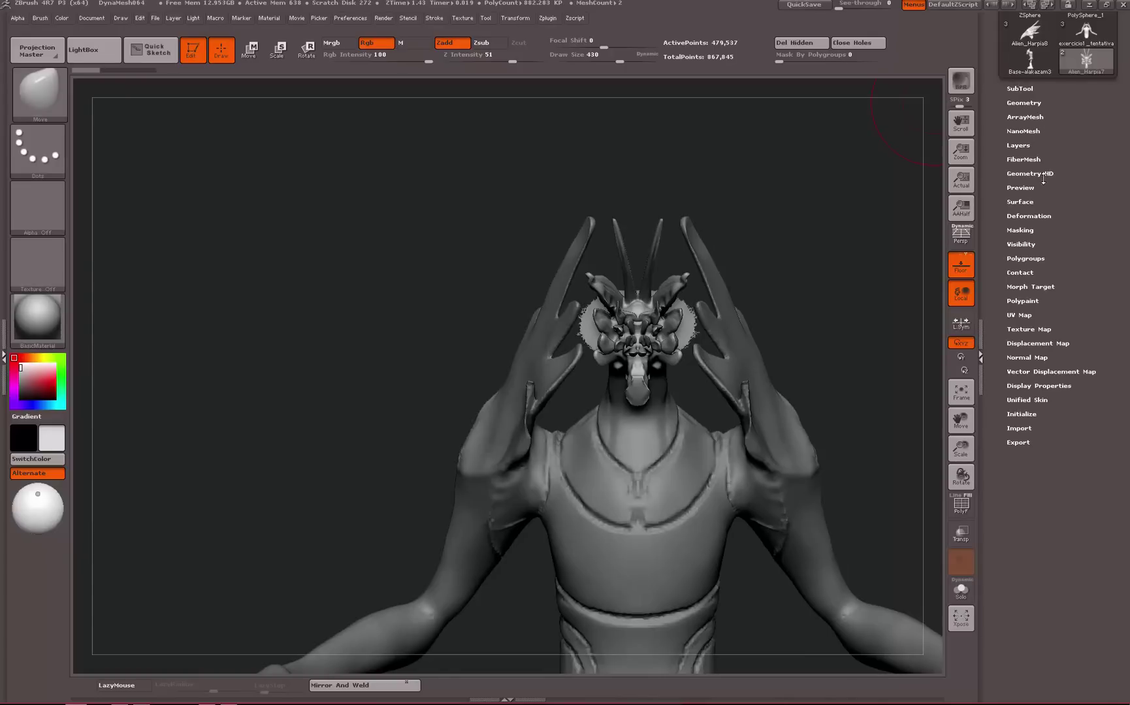
left_click(1039, 218)
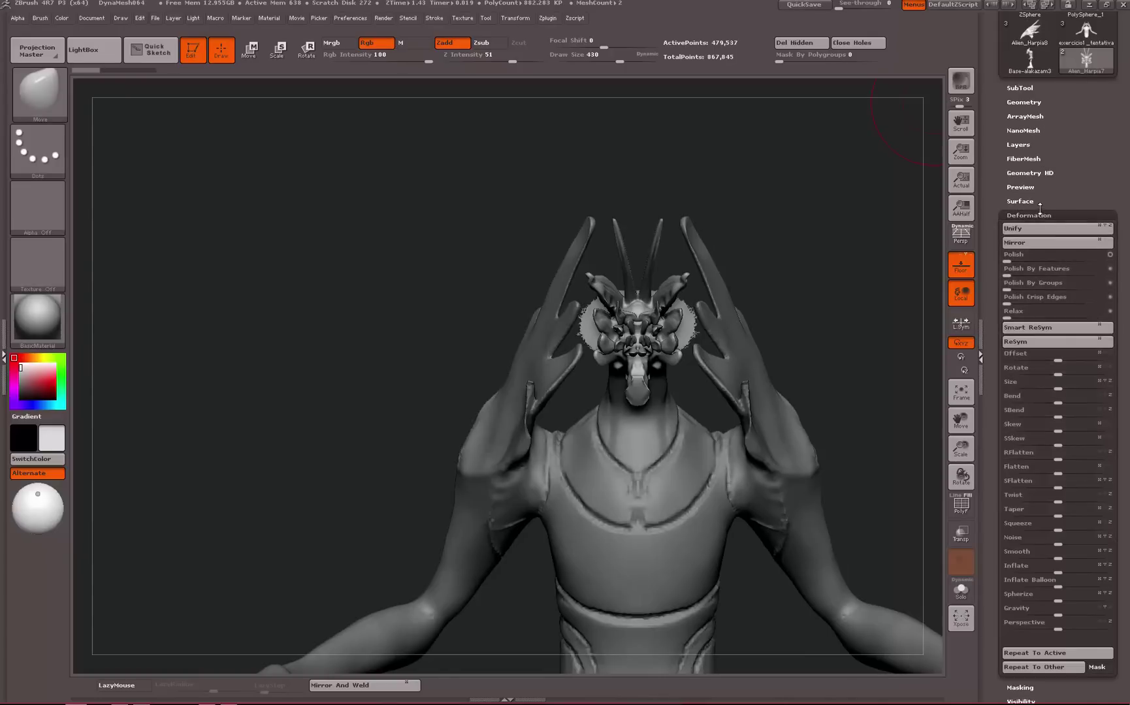
left_click_drag(1057, 374, 1119, 372)
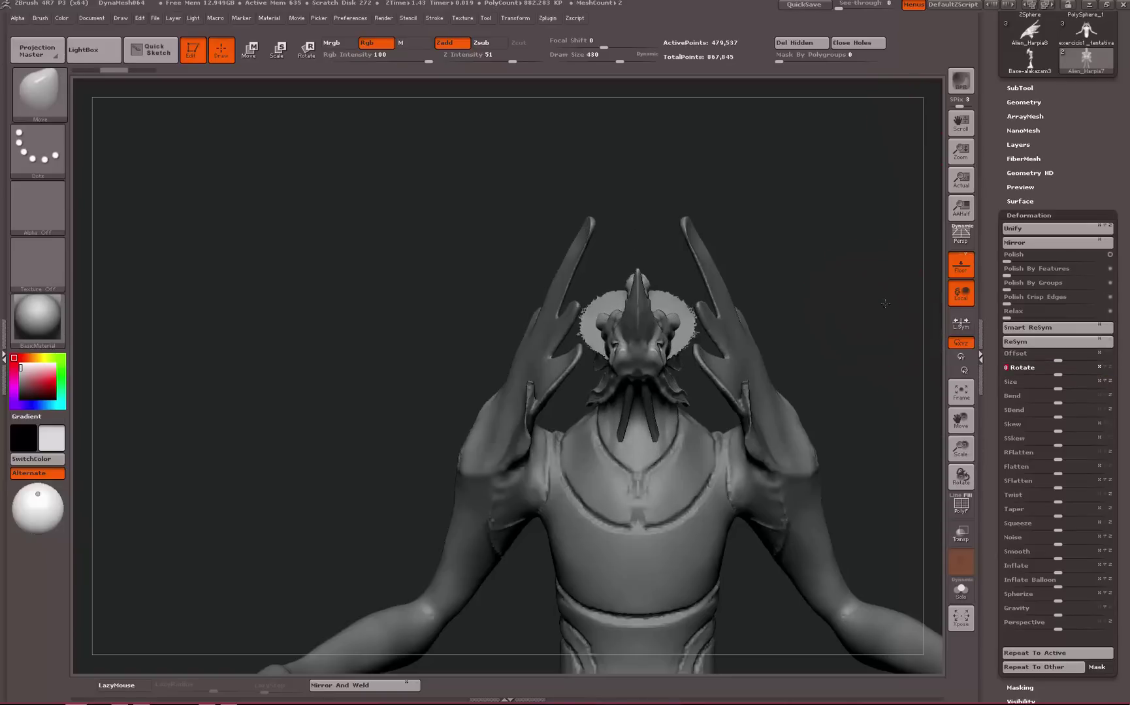
left_click_drag(881, 307, 935, 288)
key("ctrl+z")
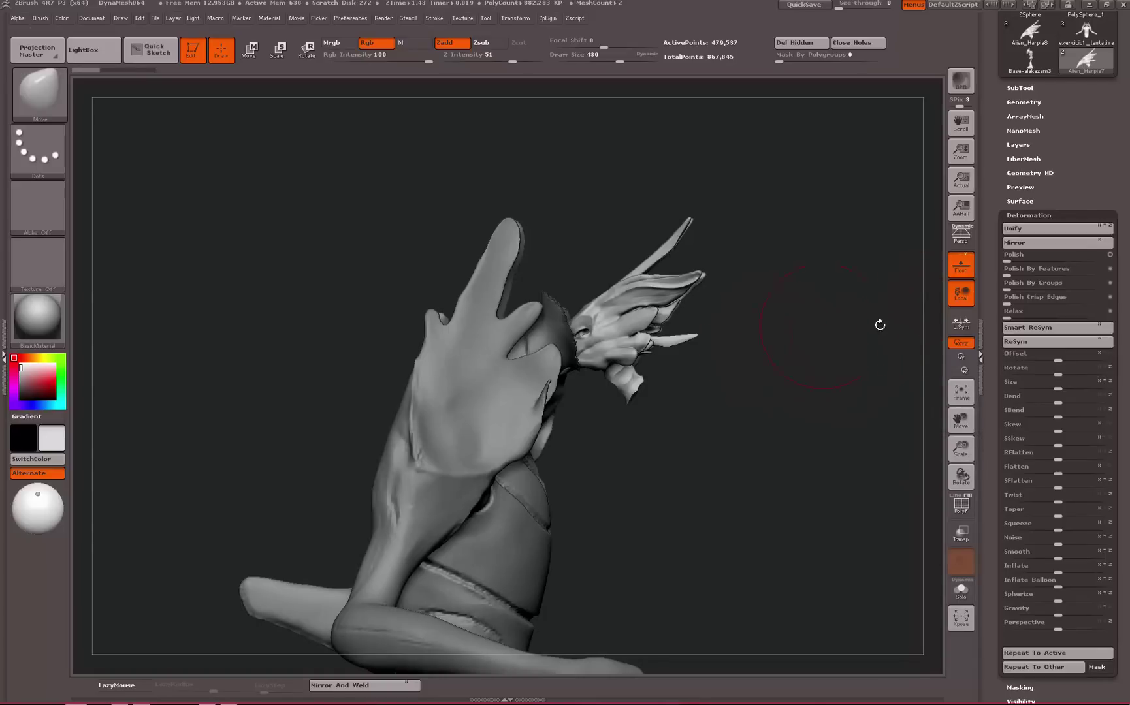
left_click_drag(1069, 370, 1087, 370)
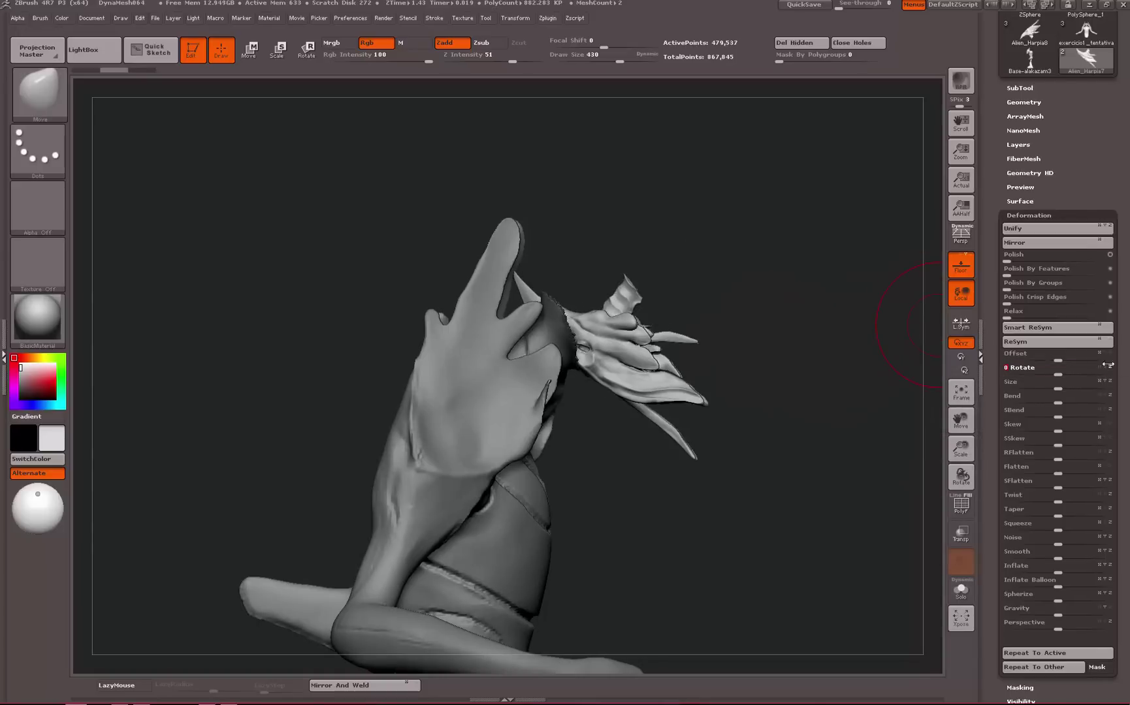
key("ctrl+z")
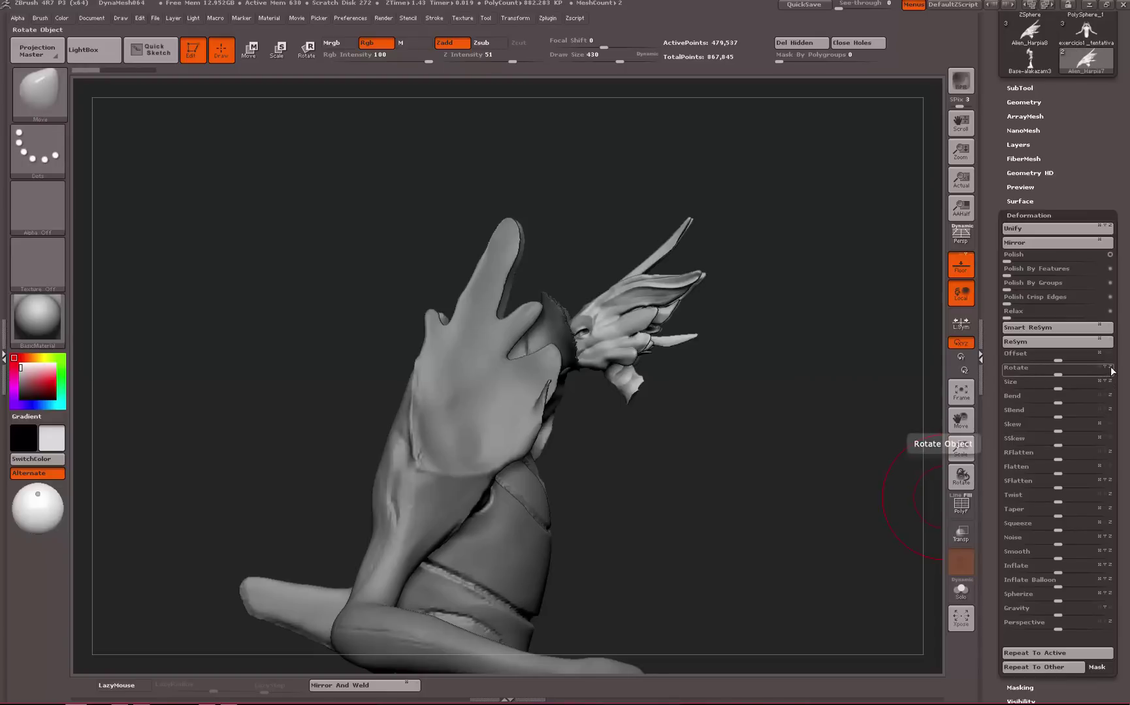
Turn the alien head about the Y axis with the Rotate deformation so the beak faces the front of the body
left_click_drag(1067, 373, 1121, 370)
left_click_drag(833, 341, 796, 321)
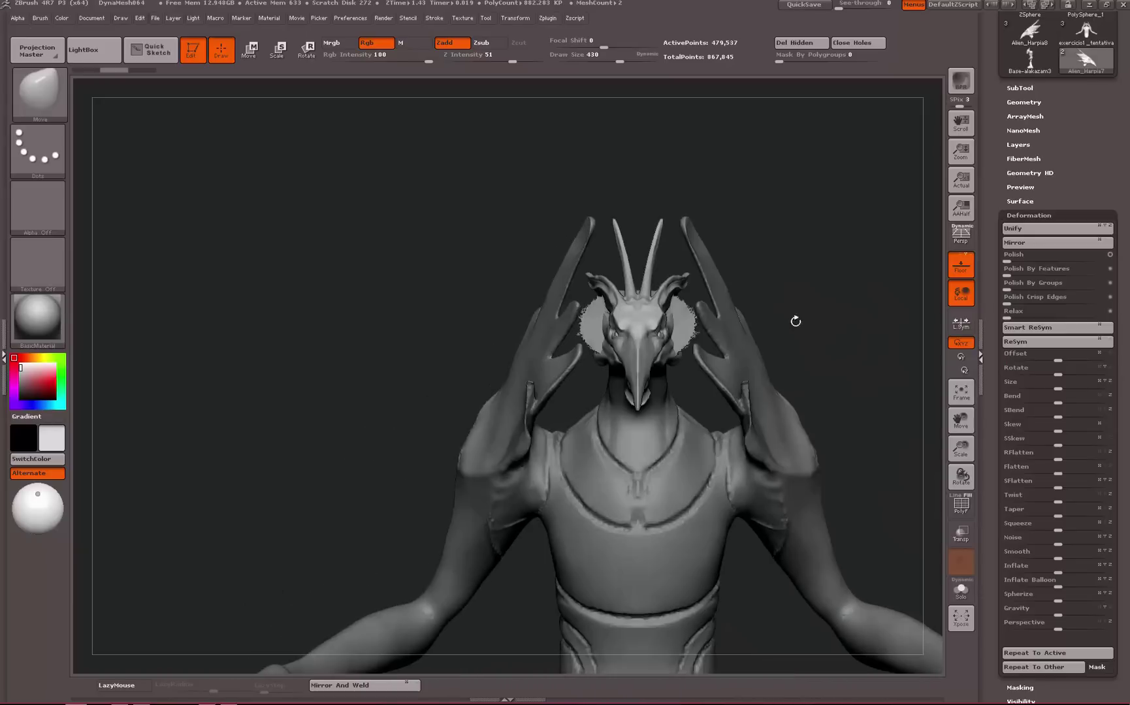
mouse_move(788, 224)
left_mouse_down()
mouse_move(752, 278)
mouse_move(726, 261)
mouse_move(712, 228)
left_mouse_up()
Enlarge the alien head and move it forward over the top of the neck
key("e")
mouse_move(516, 419)
left_mouse_down()
mouse_move(773, 307)
mouse_move(752, 310)
left_mouse_up()
key("w")
left_click_drag(593, 387, 608, 346)
Tilt the alien head's beak slightly downward and shift the head back toward the neck
key("r")
left_click_drag(510, 337, 550, 436)
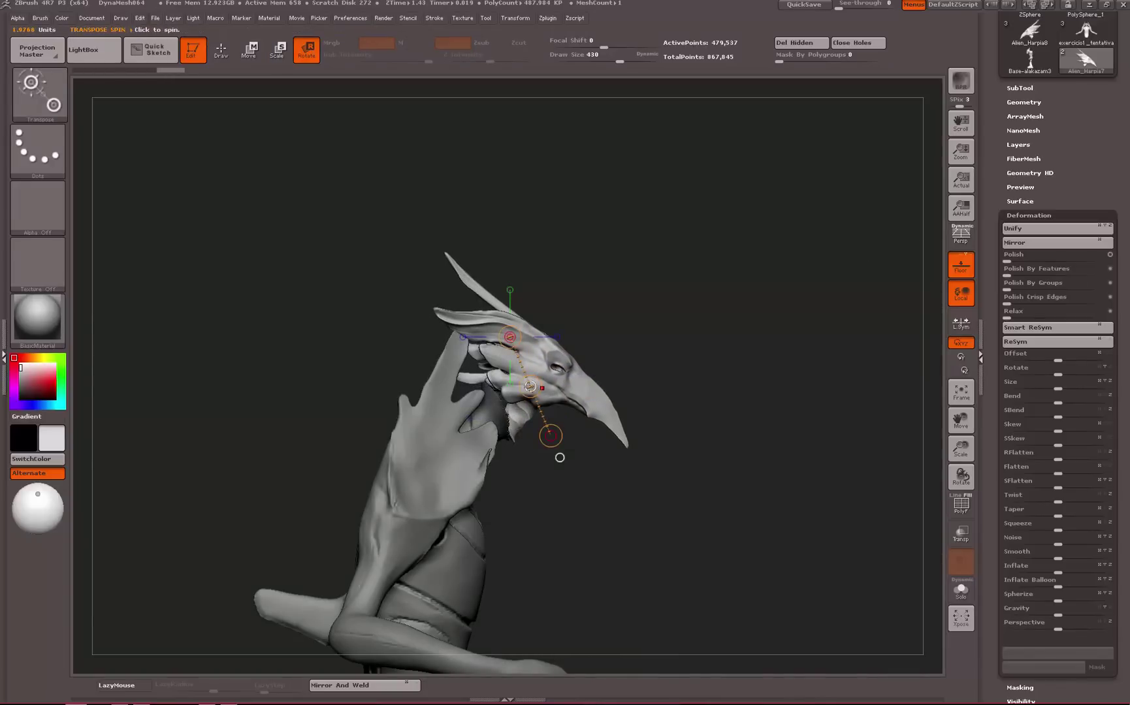
left_click_drag(510, 337, 521, 333)
key("w")
left_click_drag(529, 384, 516, 377)
Scale the alien head up a little more and nudge it forward on the neck
key("q")
left_click_drag(597, 280, 591, 255, "alt")
mouse_move(598, 262)
left_mouse_down()
mouse_move(542, 262)
mouse_move(630, 330)
mouse_move(571, 367)
left_mouse_up()
key("e")
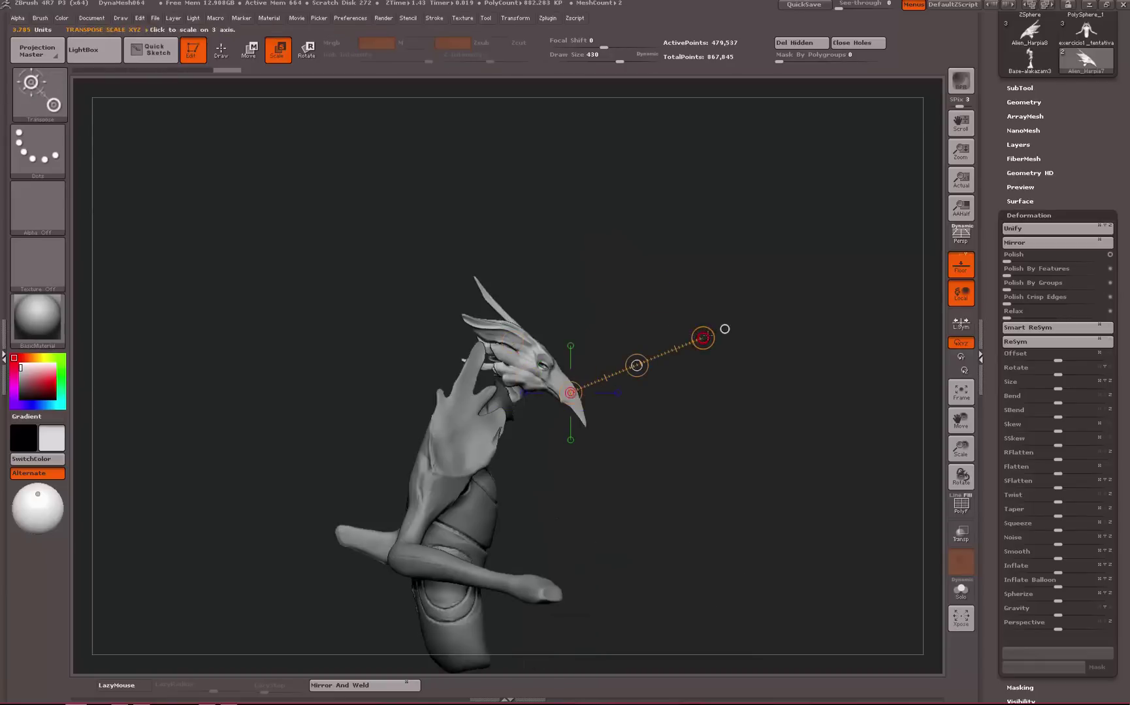
left_click_drag(705, 336, 845, 240)
key("w")
mouse_move(637, 366)
left_mouse_down()
mouse_move(655, 363)
mouse_move(647, 368)
left_mouse_up()
key("q")
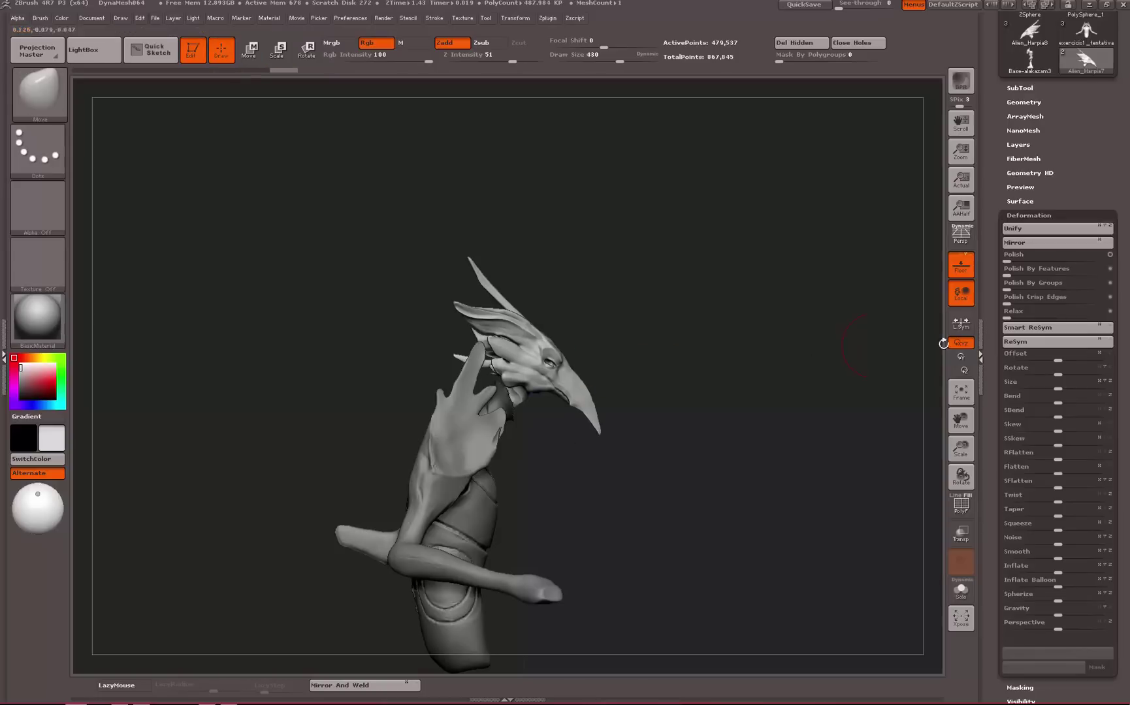
Try the Size deformation on the alien head and undo it
left_click_drag(773, 380, 813, 392, "alt")
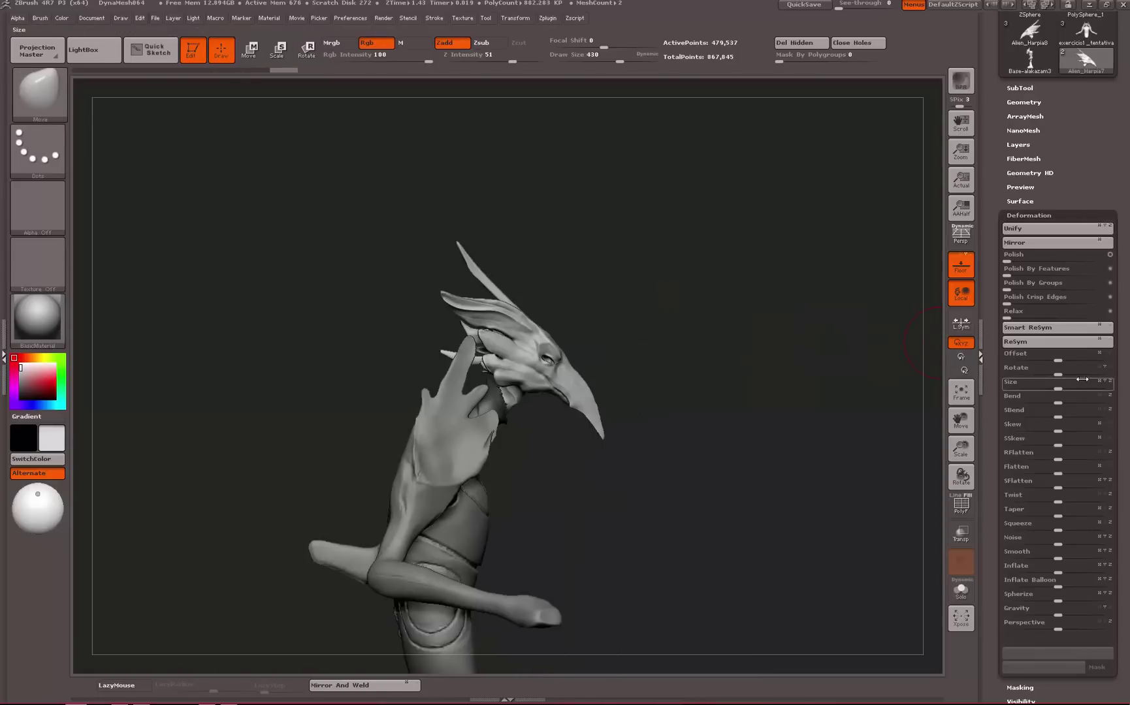
left_click_drag(1058, 386, 1027, 425)
key("ctrl+z")
left_click_drag(900, 404, 832, 409)
key("ctrl+z")
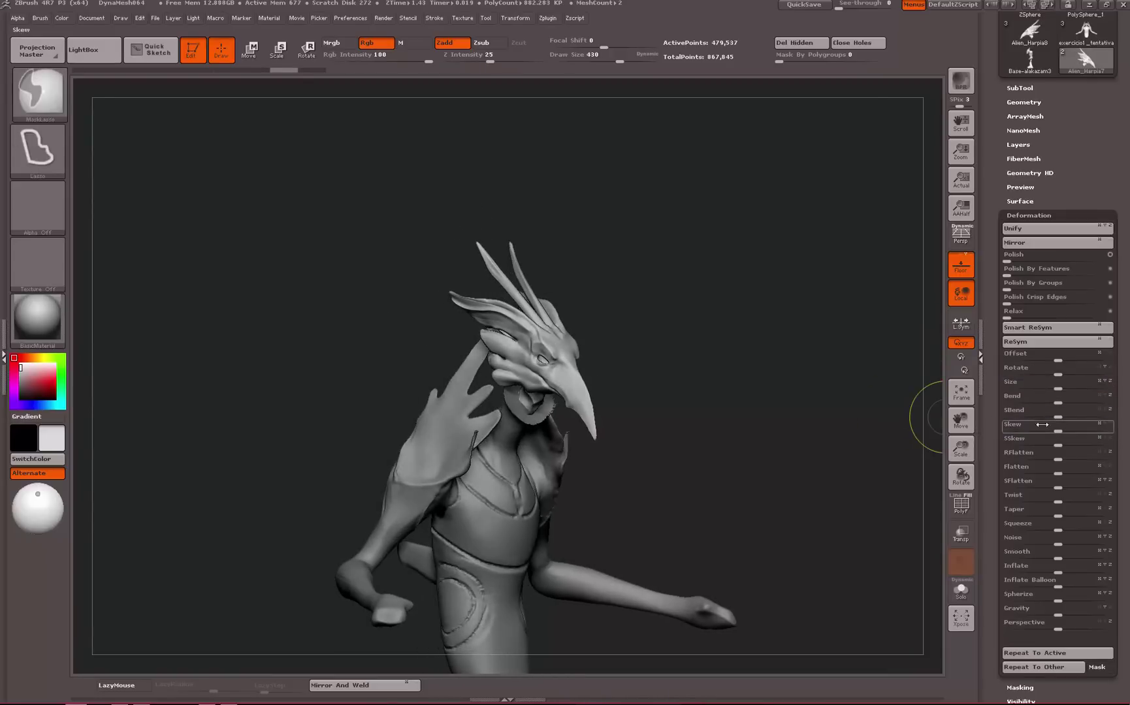
Try the SBend and Flatten deformations on the alien head
mouse_move(1051, 415)
left_mouse_down()
mouse_move(1022, 414)
mouse_move(1035, 415)
left_mouse_up()
left_click_drag(937, 407, 933, 365)
left_click_drag(1058, 473, 1039, 471)
Try the Noise deformation at different strengths and the Smooth deformation on the alien head
left_click_drag(1057, 544, 1042, 543)
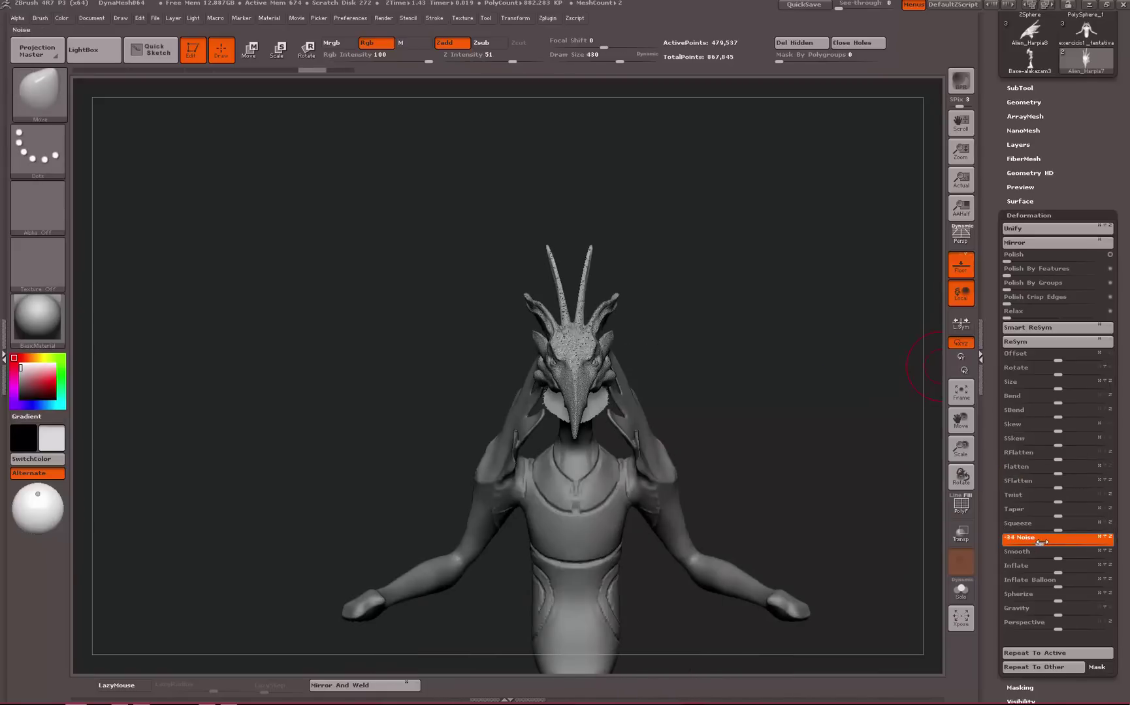
left_click_drag(896, 506, 885, 578, "alt")
left_click_drag(869, 510, 921, 458)
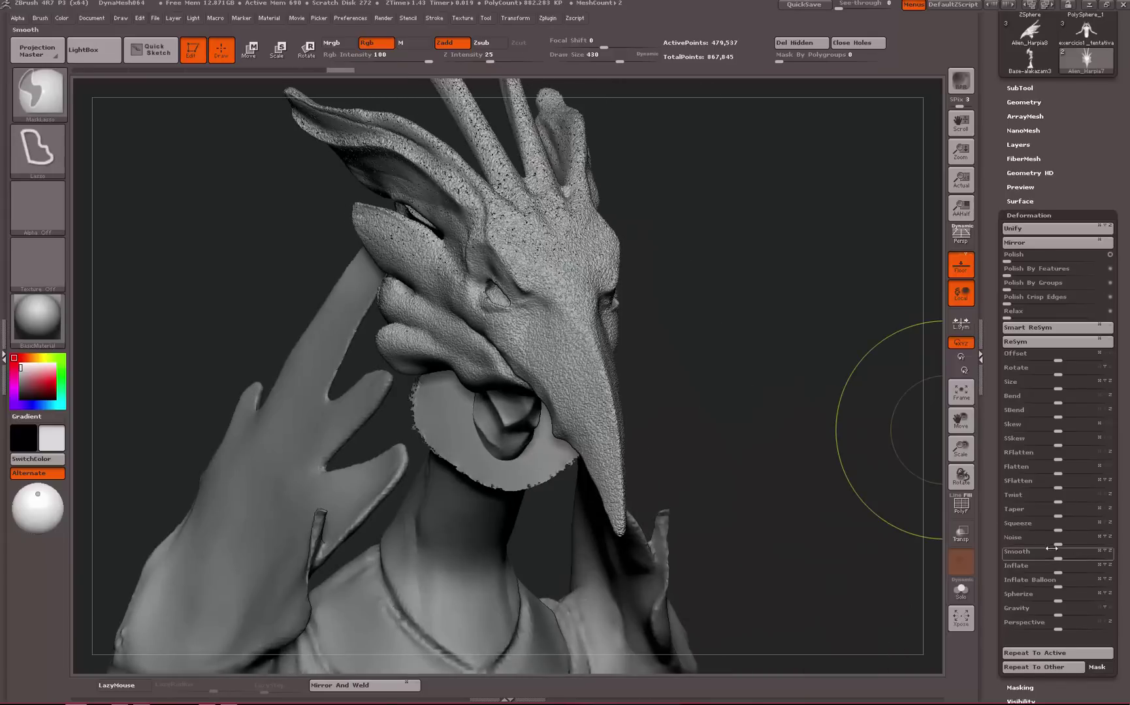
key("ctrl+z")
left_click_drag(1055, 541, 1062, 542)
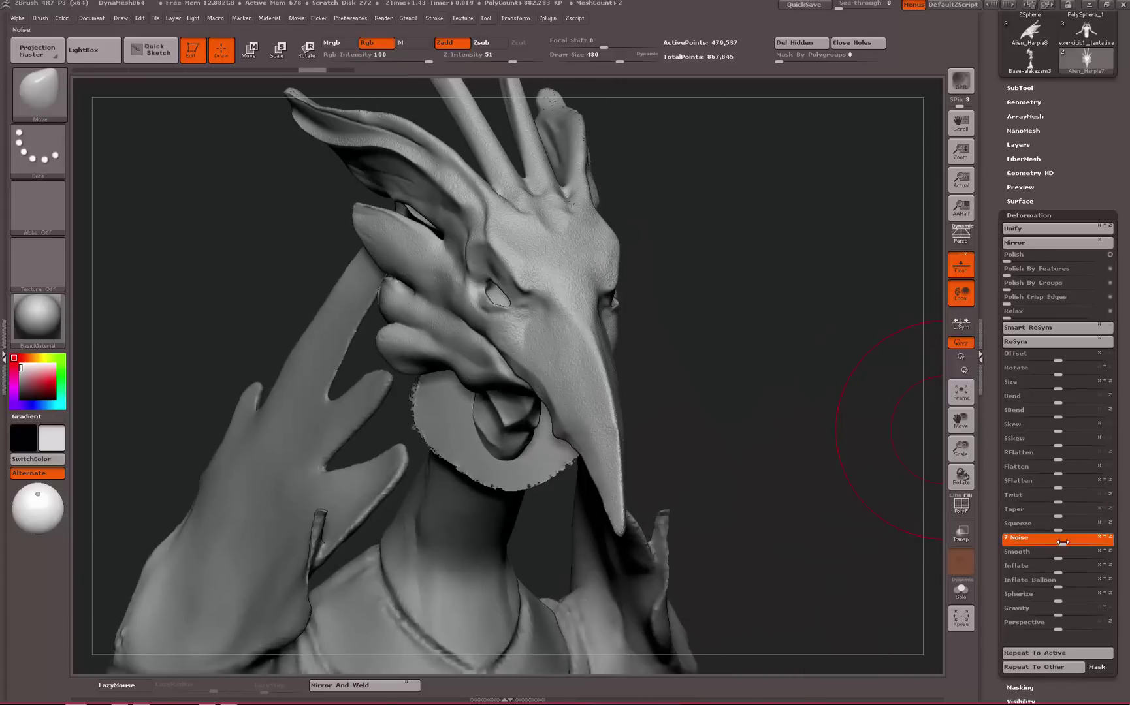
mouse_move(905, 517)
left_mouse_down("alt")
mouse_move(866, 398)
mouse_move(912, 550)
mouse_move(907, 512)
left_mouse_up("alt")
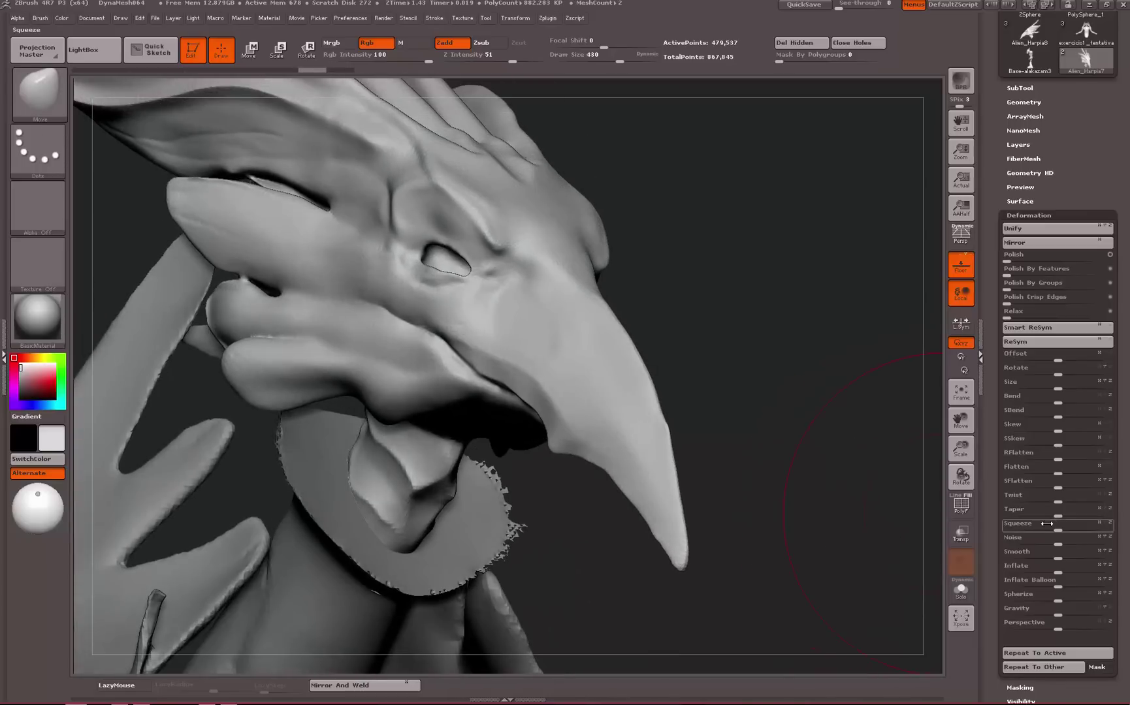
mouse_move(1080, 551)
left_mouse_down()
mouse_move(1066, 551)
mouse_move(1095, 557)
left_mouse_up()
right_click_drag(922, 457, 932, 280, "ctrl")
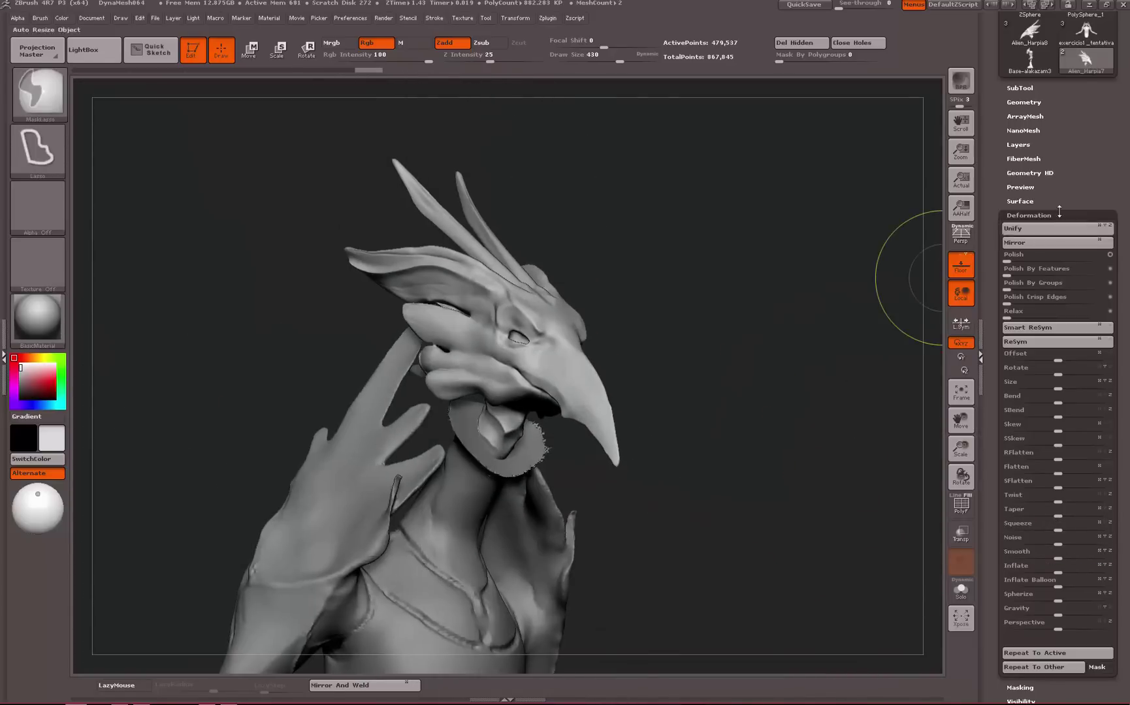
Delete the Alien_Harpia7 head subtool from the merged body tool
left_click(1023, 87)
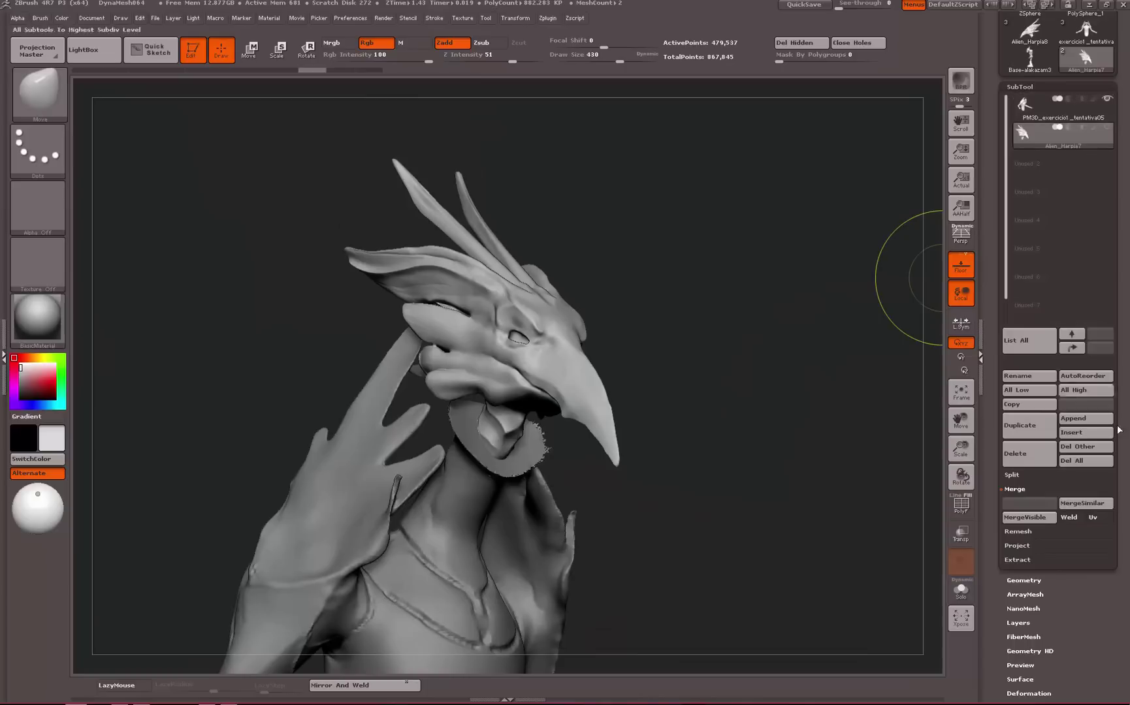
left_click(1024, 457)
left_click(836, 482)
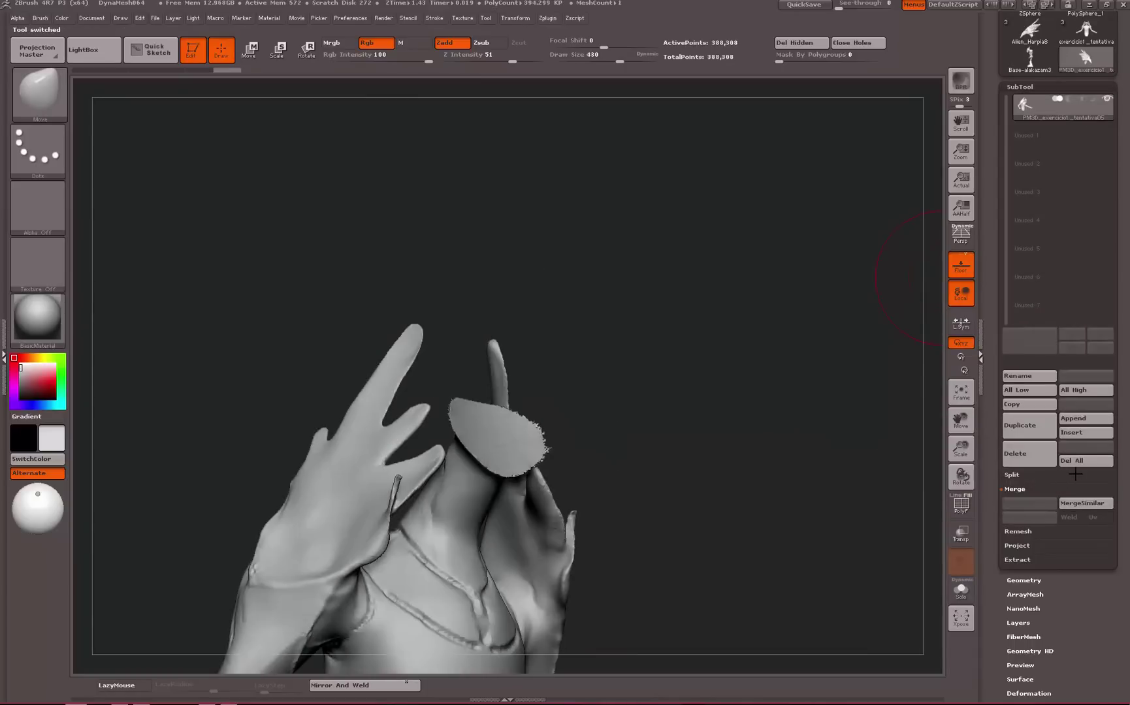
Make the crested head the active subtool of the exercicio1_tentativa05 tool and return to the merged body tool
left_click(1074, 420)
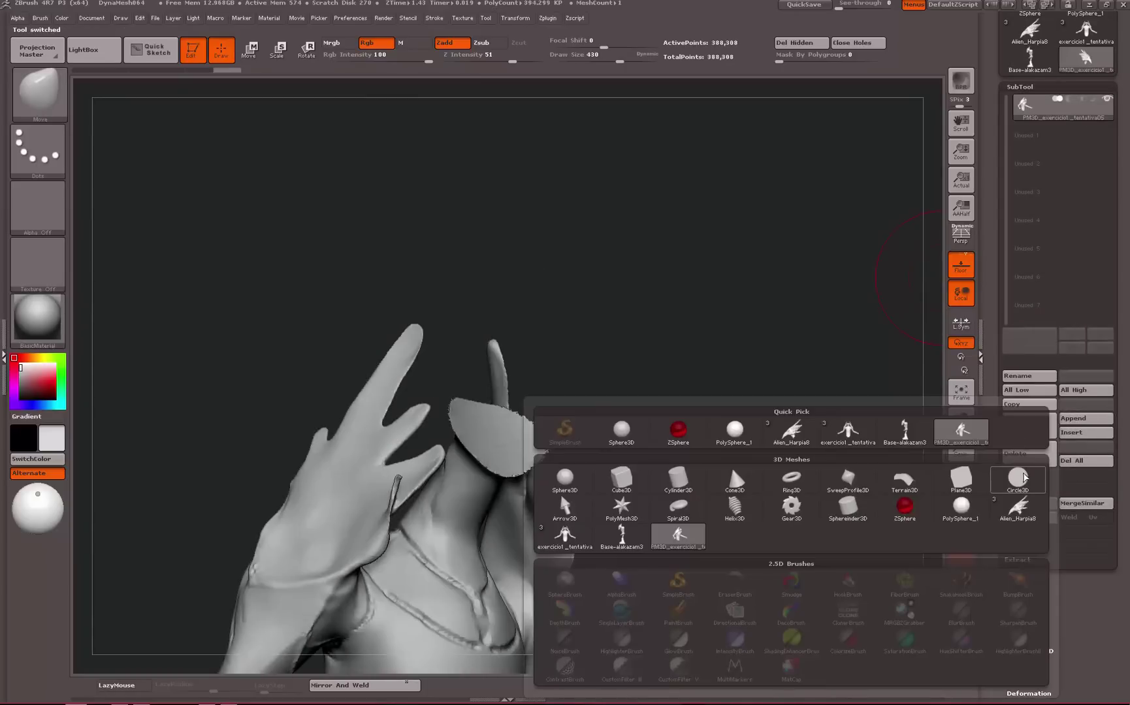
left_click(1104, 34)
left_click(1045, 133)
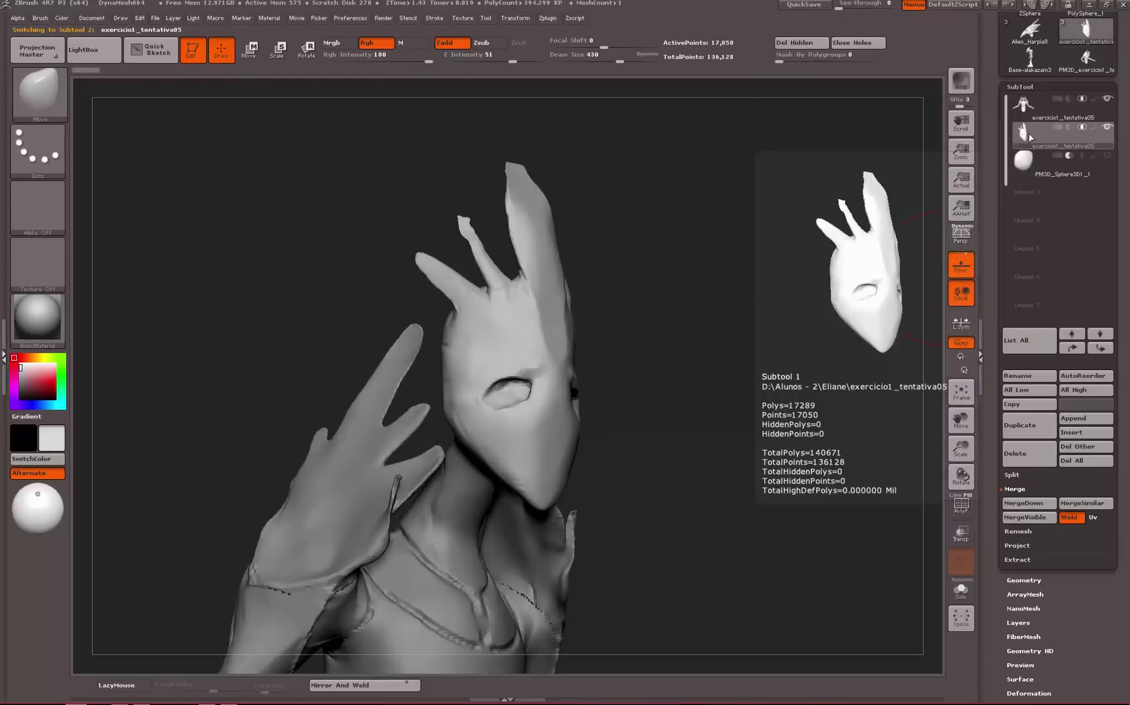
left_click(1096, 58)
Append the crested head from the exercicio1_tentativa05 tool to the merged body as a second subtool
left_click(1081, 420)
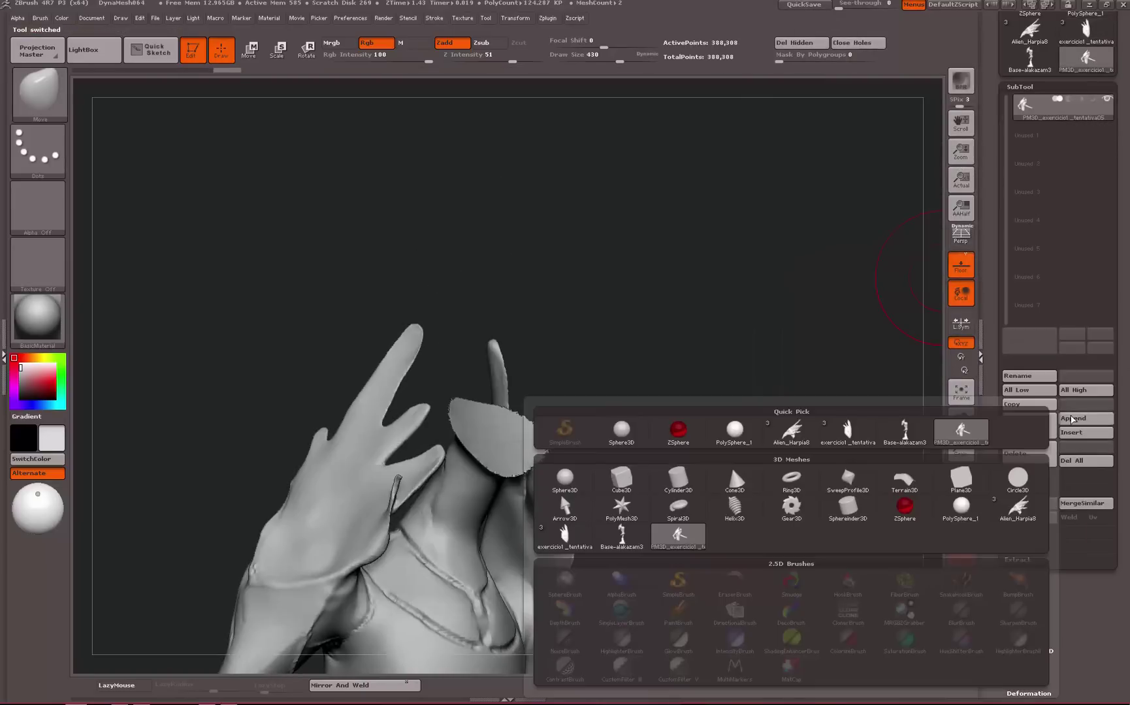
left_click(1095, 32)
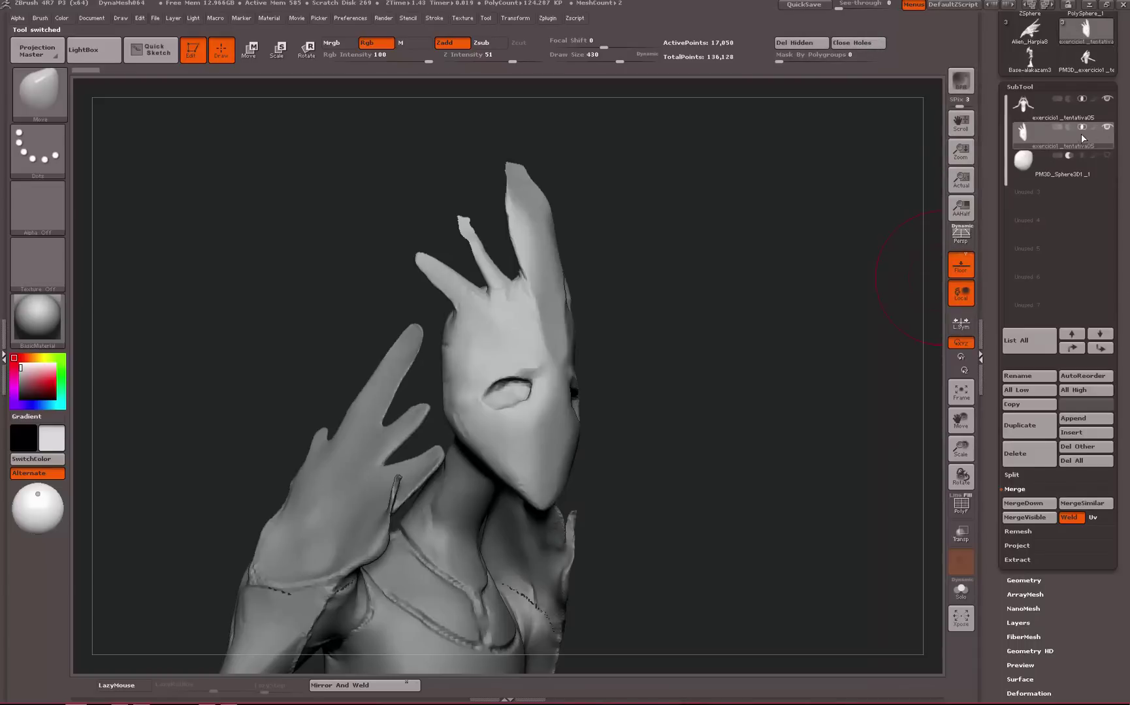
left_click(1076, 65)
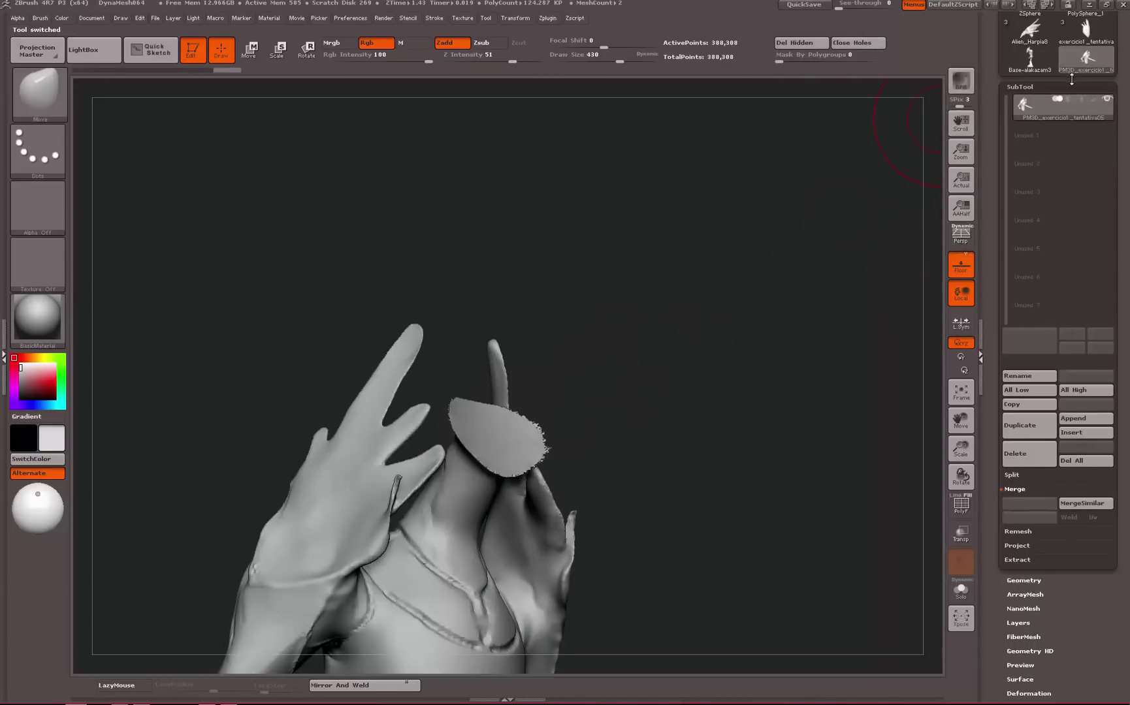
left_click(1072, 423)
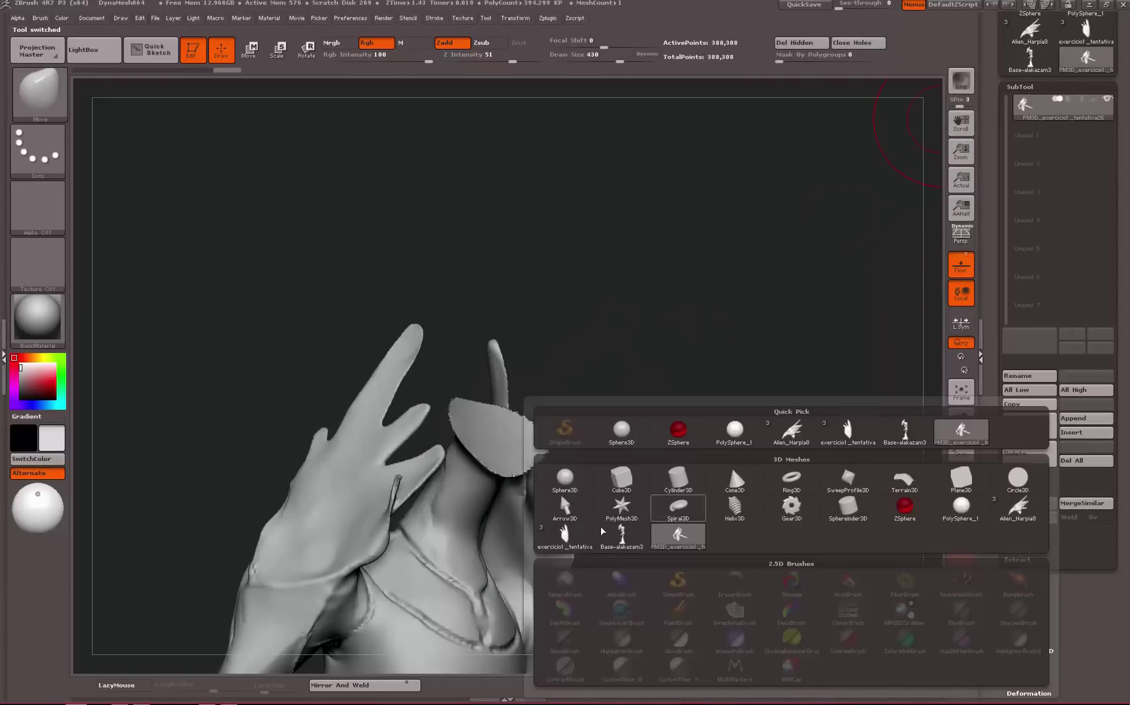
left_click(548, 539)
Turn on the polyframe display and examine how the appended crested head sits on the neck and beside the raised hands
left_click_drag(661, 504, 532, 356, "alt")
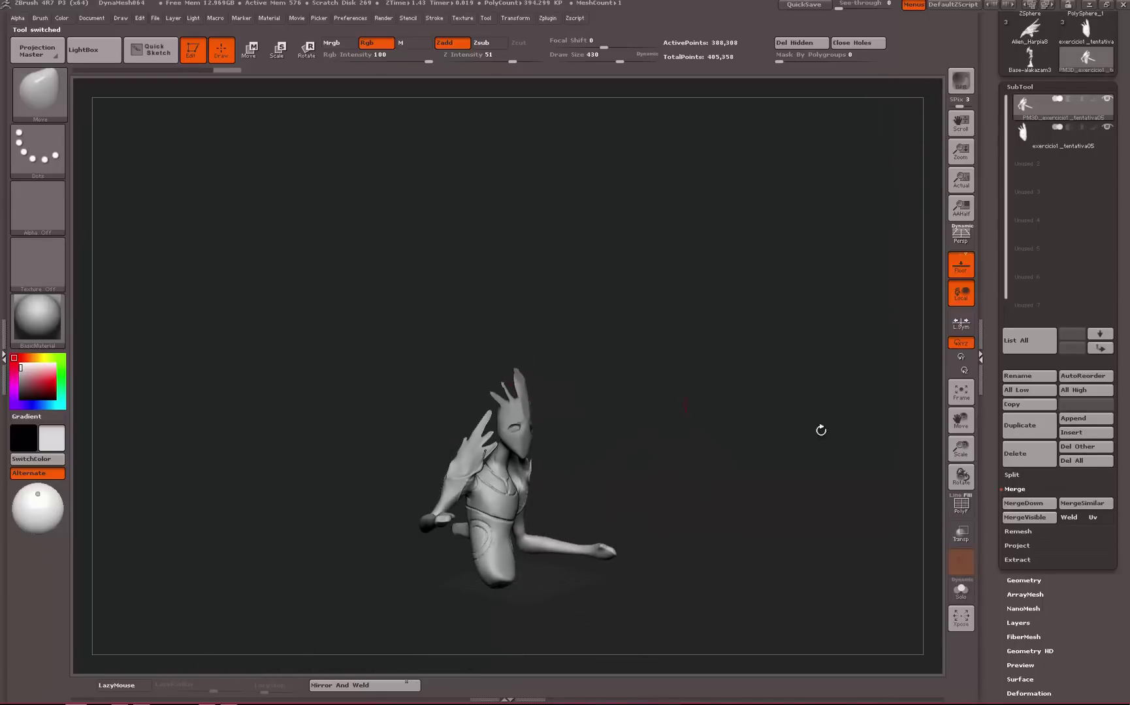
left_click(954, 512)
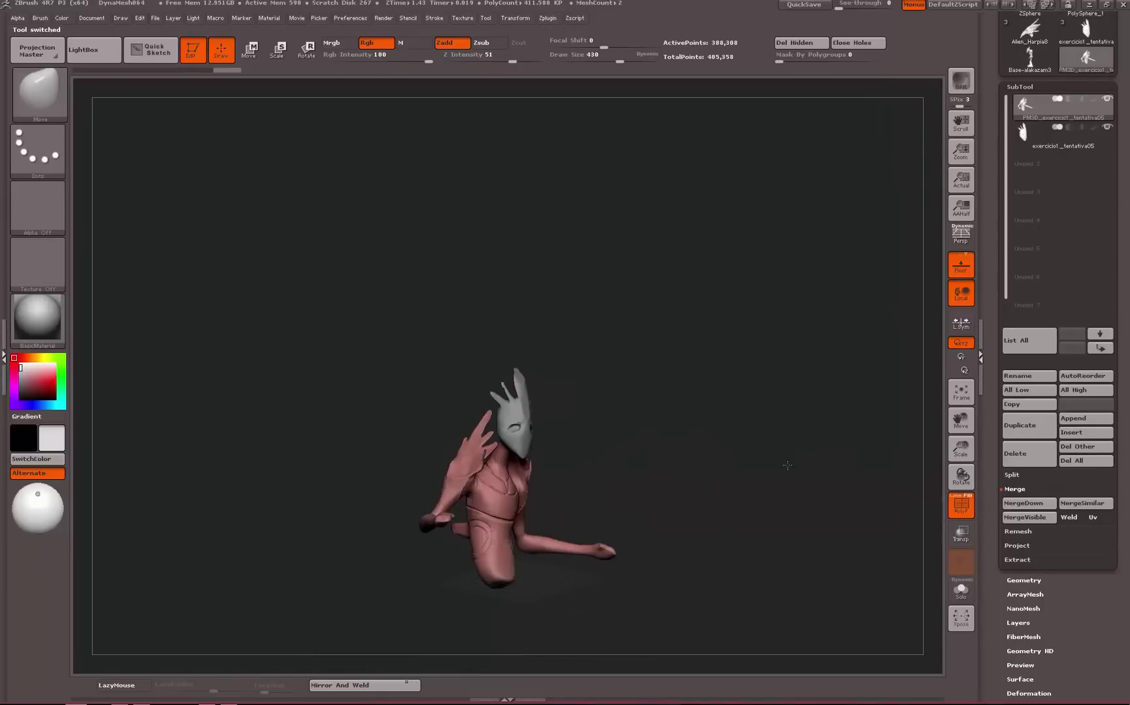
mouse_move(787, 465)
left_mouse_down("shift")
mouse_move(878, 494)
mouse_move(792, 455)
left_mouse_up("shift")
left_click_drag(791, 455, 882, 614, "alt")
left_click_drag(679, 353, 836, 330)
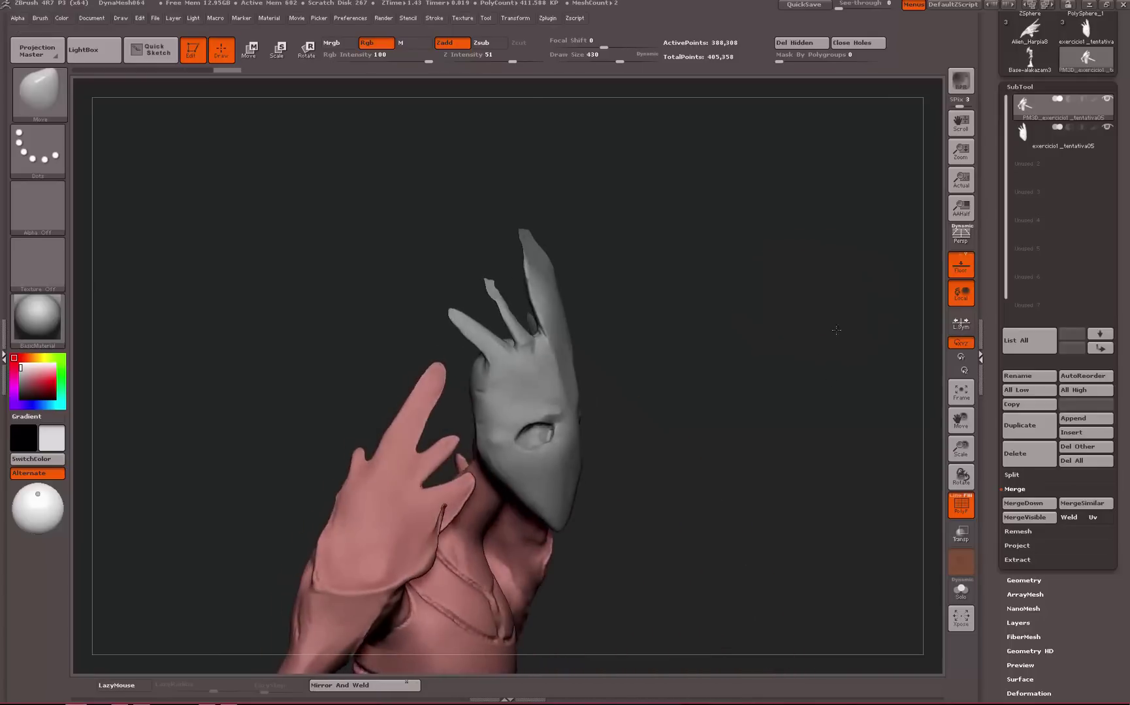
key("b")
left_click(858, 559)
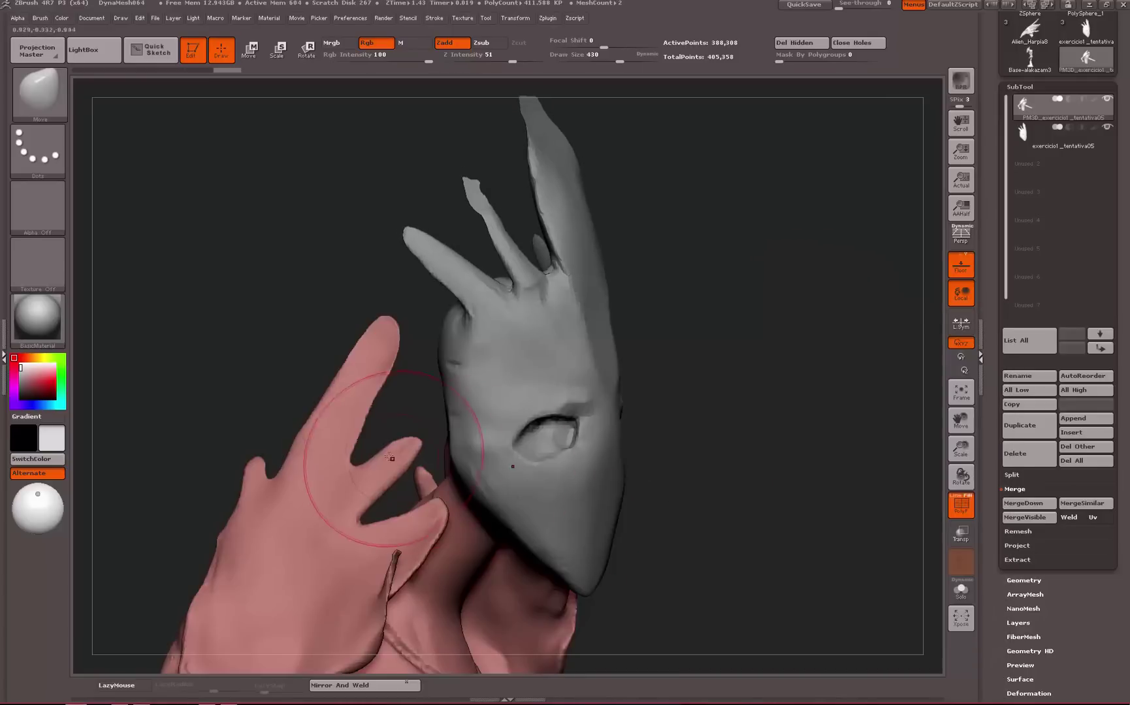
Make the PM3D_Sphere3D1_1 eyeballs the active subtool of the crested head's original tool and isolate them briefly to inspect their shape
left_click_drag(804, 399, 987, 425)
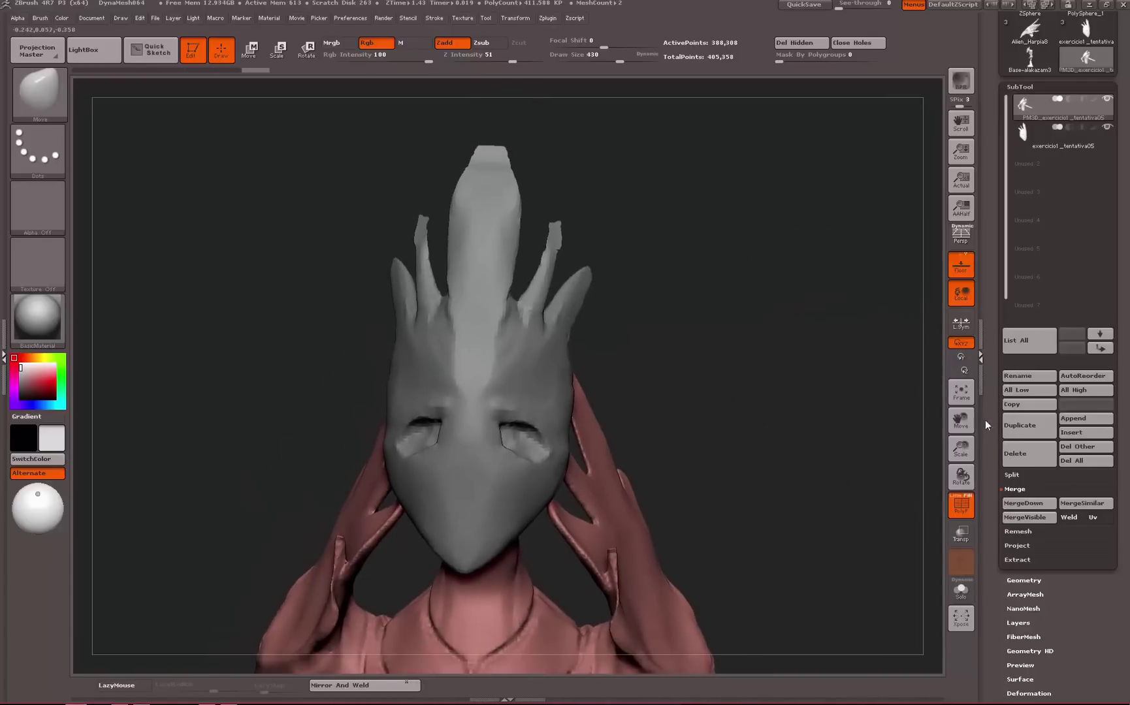
left_click(1084, 418)
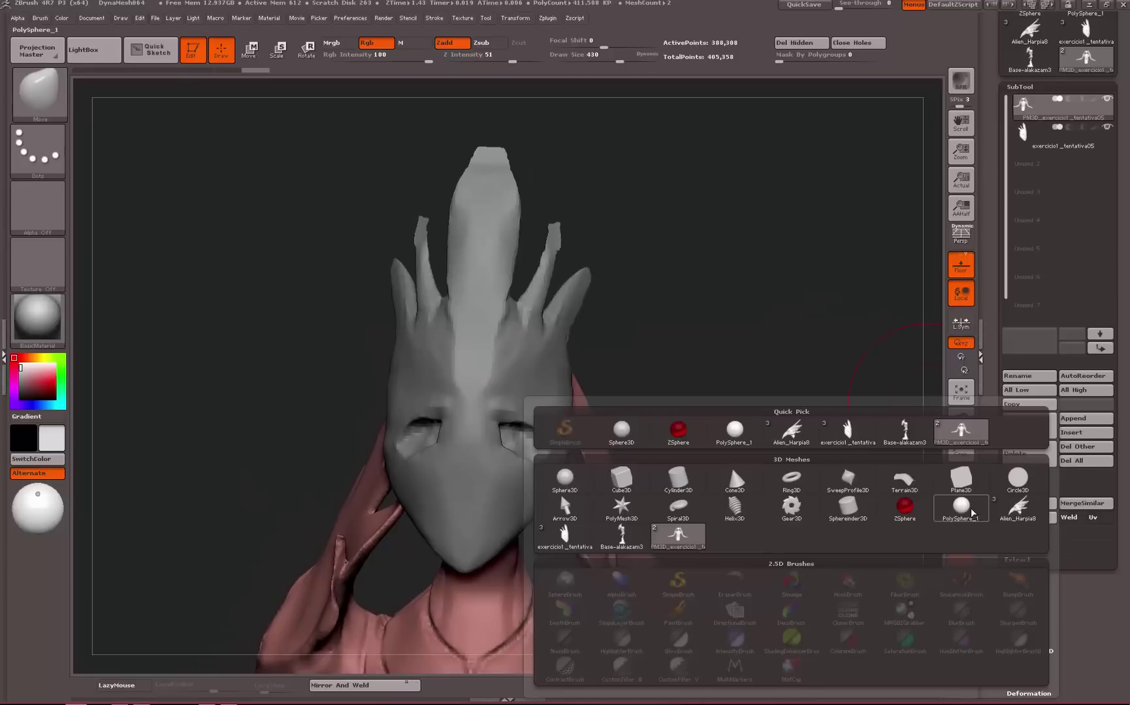
left_click(1087, 42)
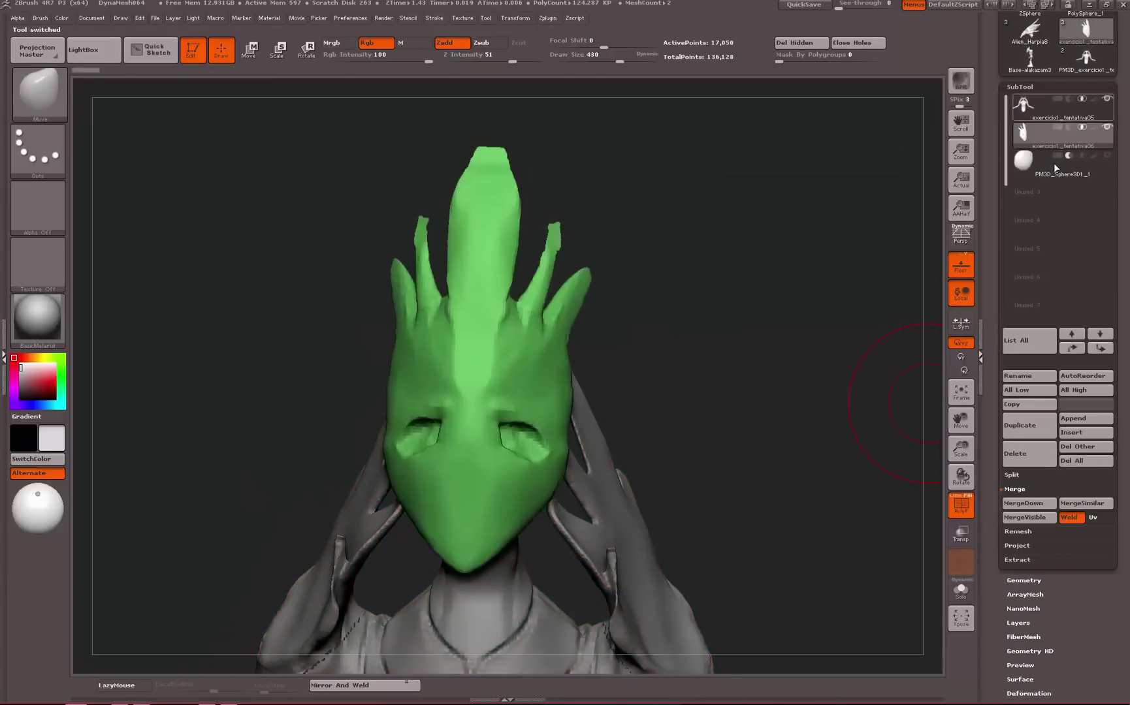
left_click(1021, 173)
left_click_drag(857, 416, 870, 342)
left_click_drag(729, 288, 965, 486)
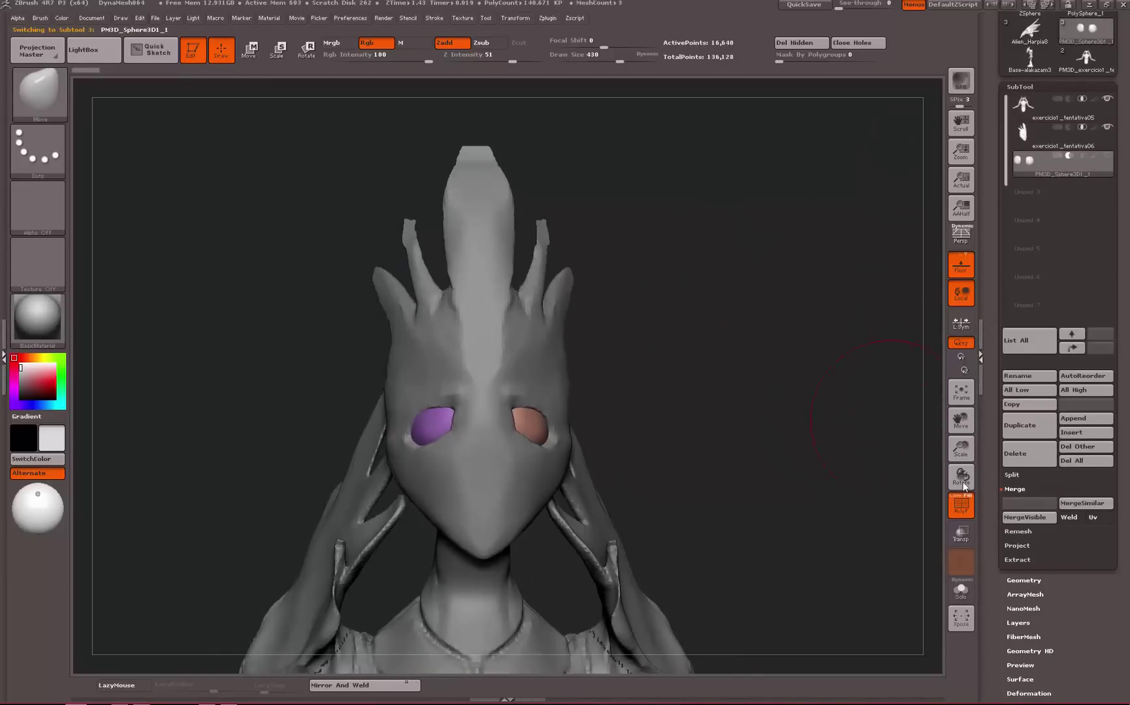
left_click(962, 592)
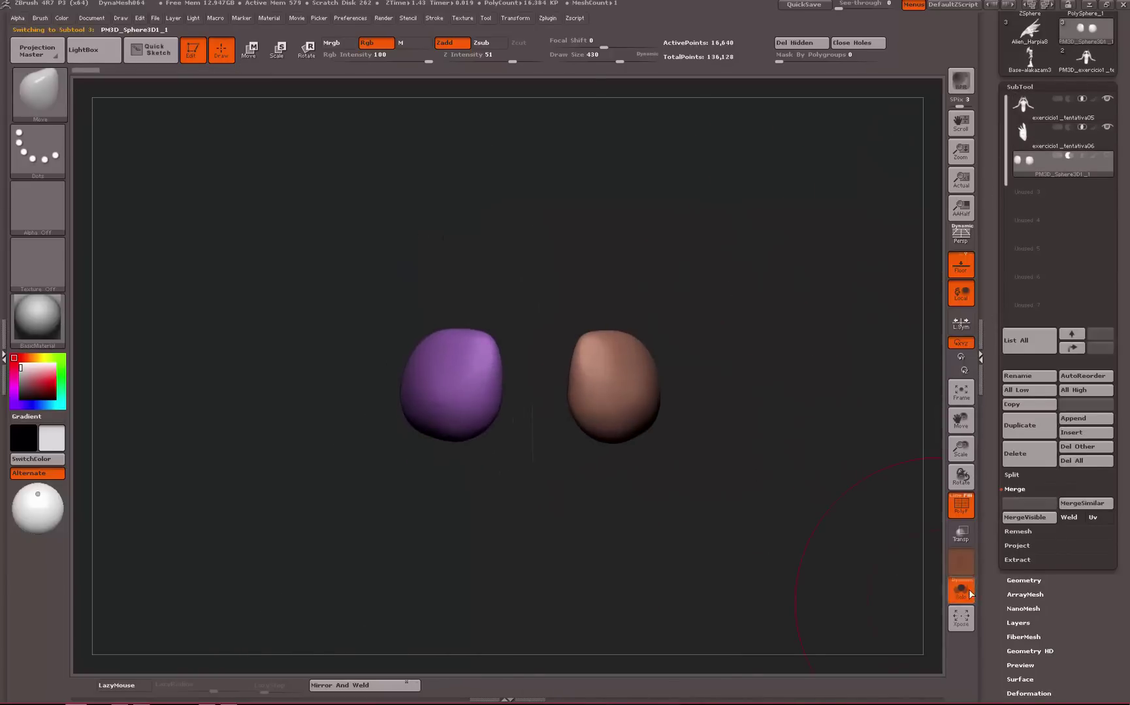
left_click(968, 593)
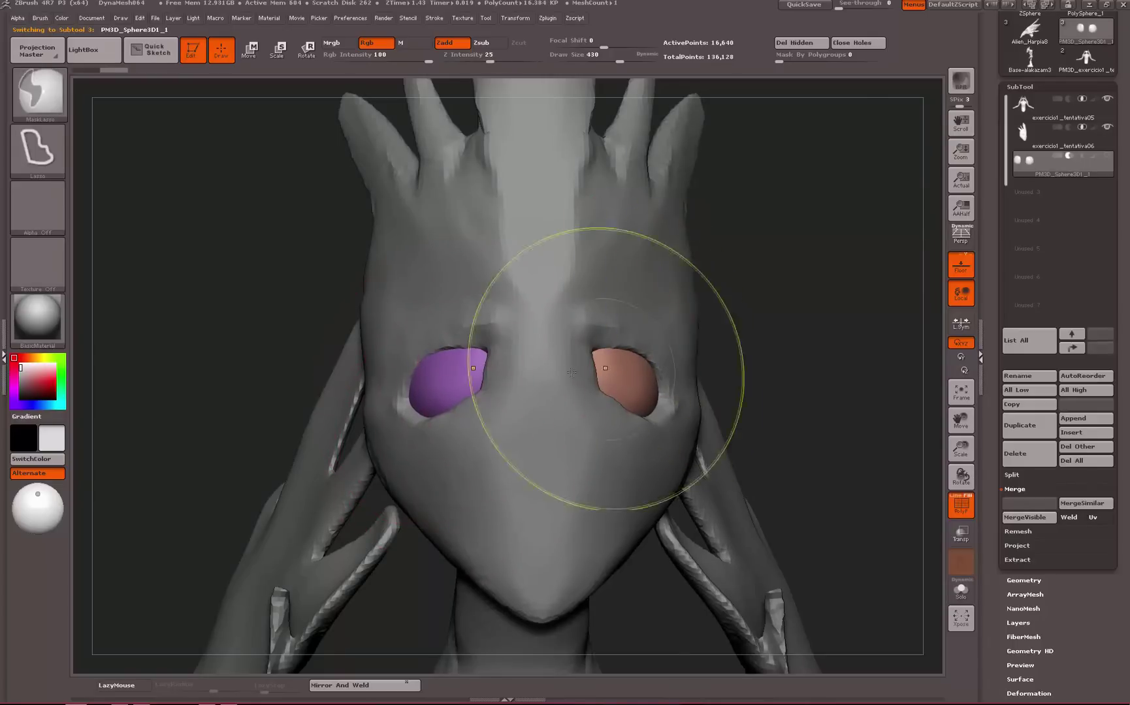
Try to reshape the eyeballs with the Move brush at draw size 286, checking them in isolation, and undo the change
key("[")
left_click_drag(829, 281, 880, 398)
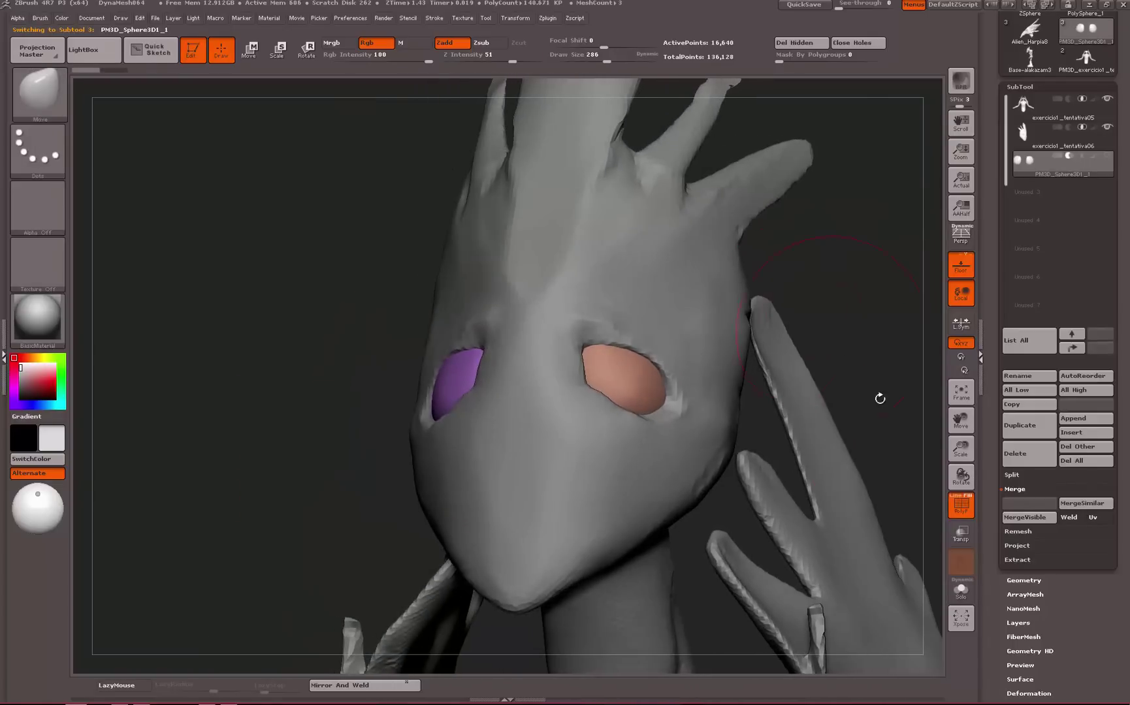
left_click(972, 596)
left_click_drag(848, 335, 967, 341)
left_click(960, 590)
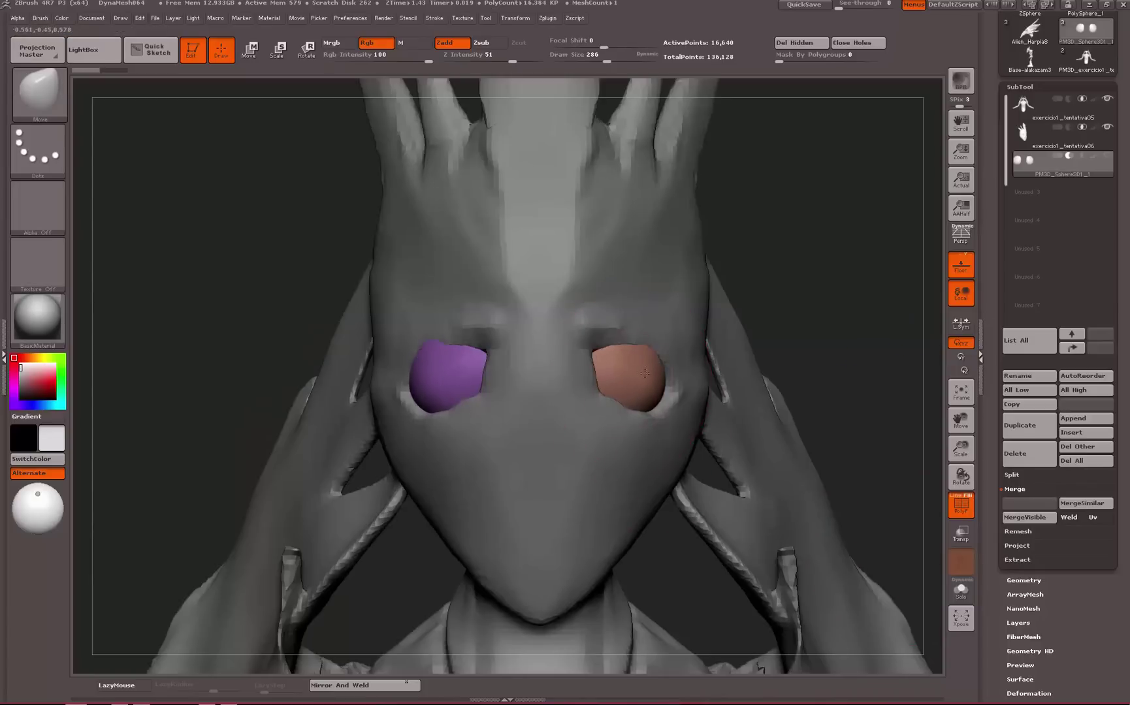
key("ctrl")
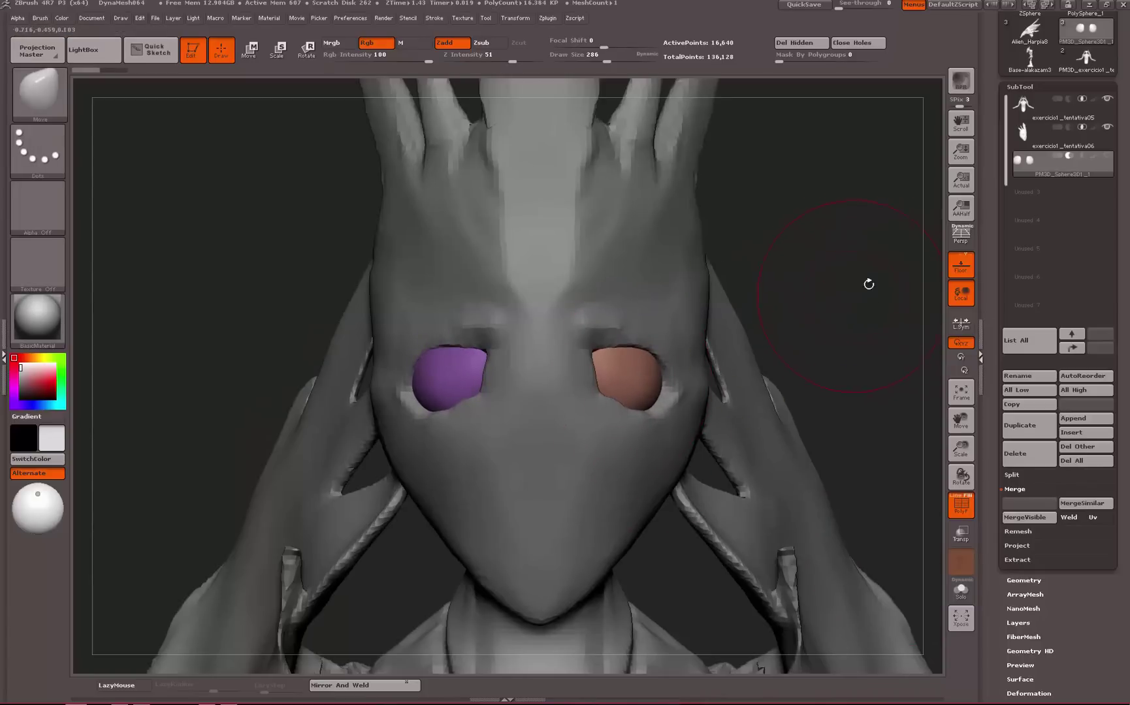
Append the PM3D_Sphere3D1_1 eyeballs to the merged body tool and check their fit in the crested head's sockets
left_click(1107, 72)
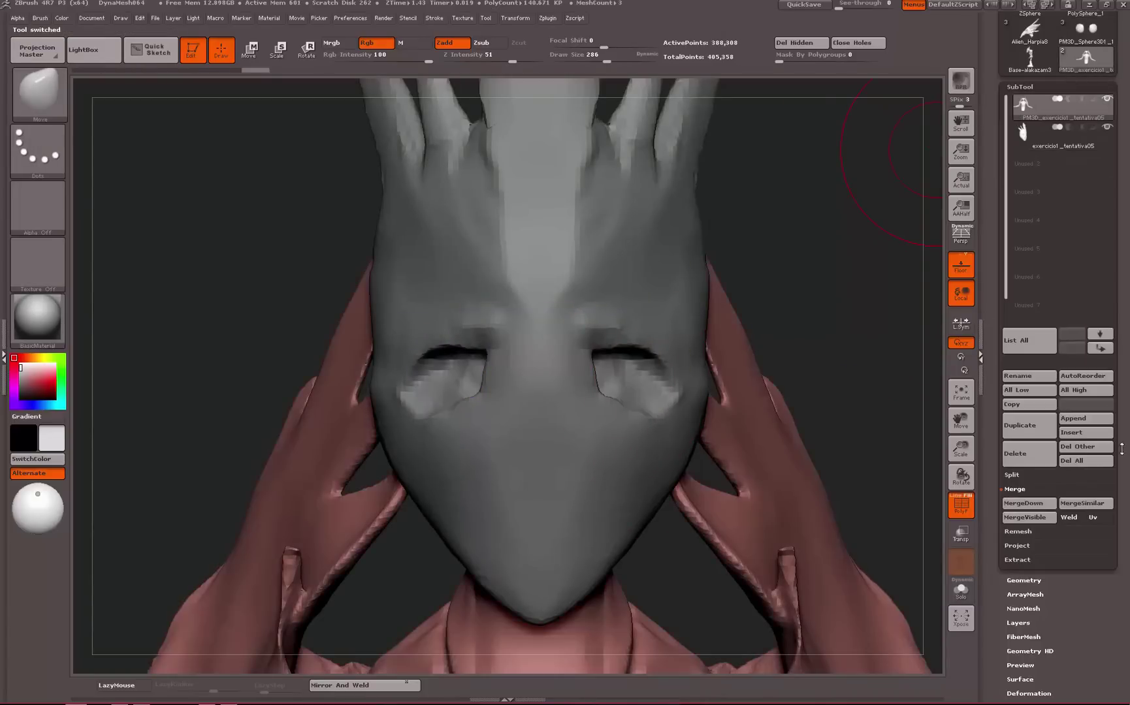
left_click(1086, 420)
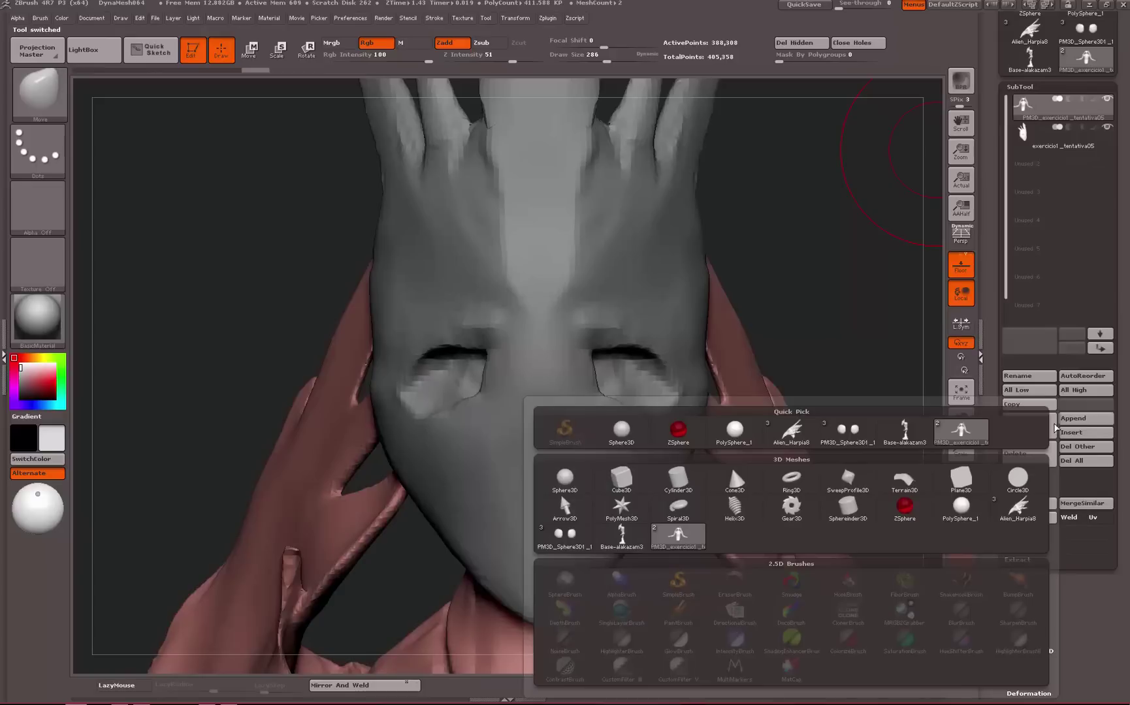
left_click(571, 537)
left_click_drag(857, 290, 640, 318, "alt")
left_click(416, 380, "alt")
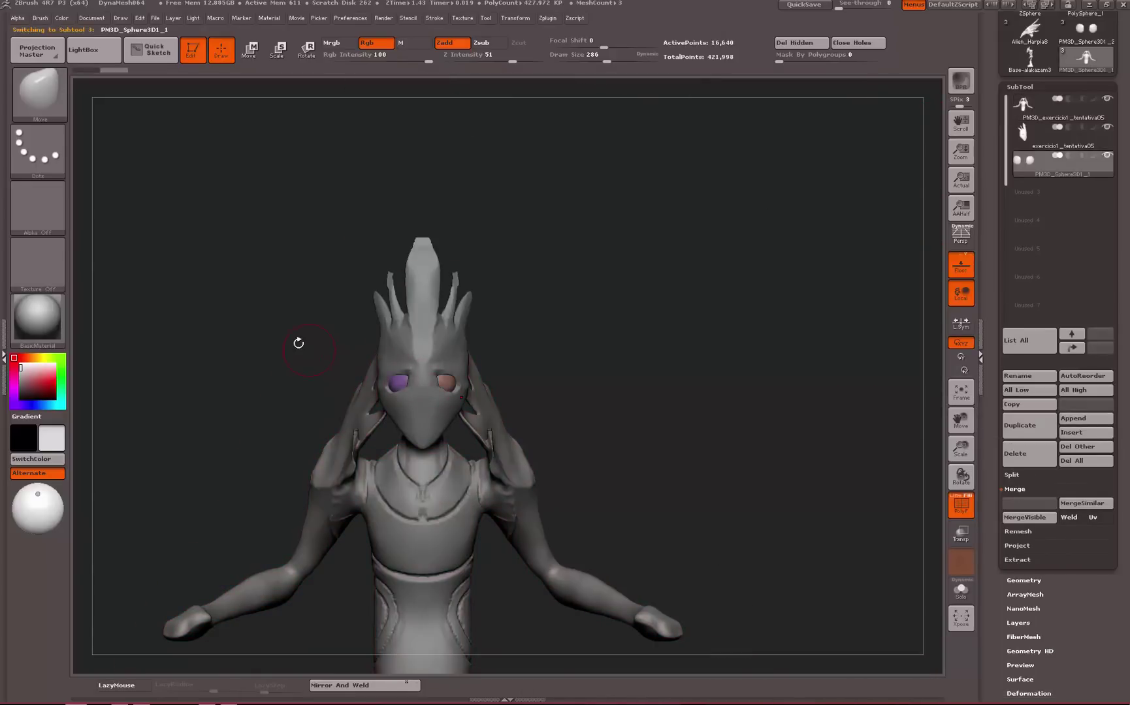
left_click_drag(312, 349, 772, 333, "alt")
Delete the appended eyeball subtool, append a plain Sphere3D in its place and make that sphere the active subtool
left_click(1029, 457)
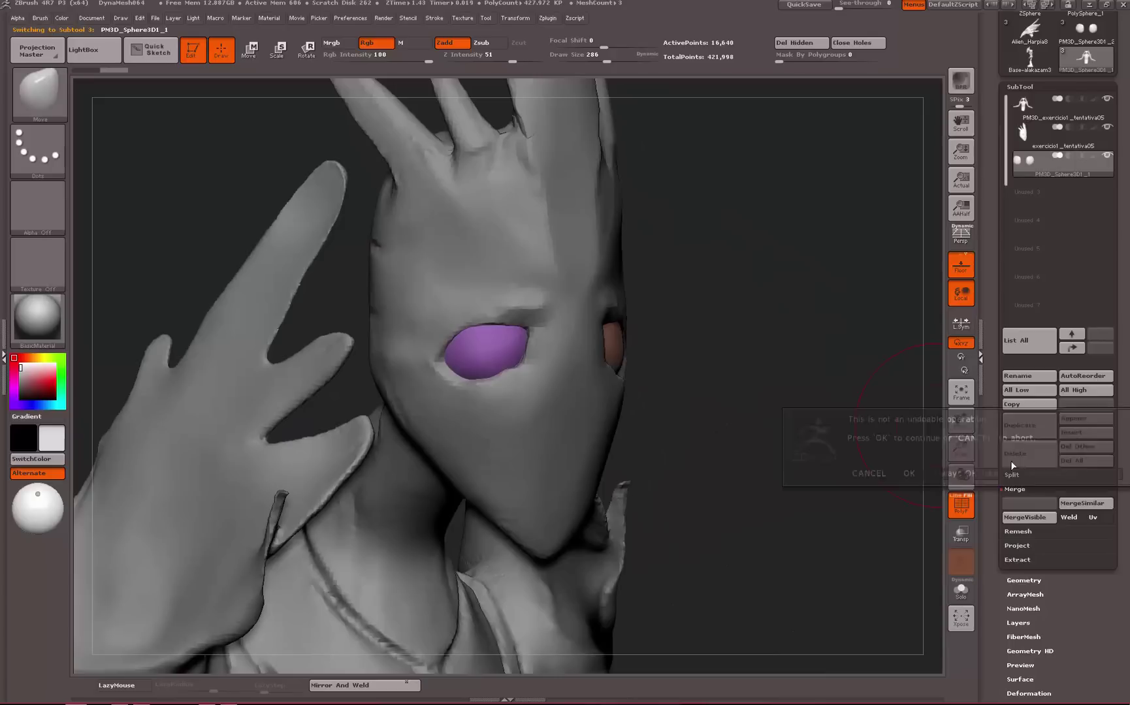
left_click(910, 473)
scroll(1093, 486, "up", 3)
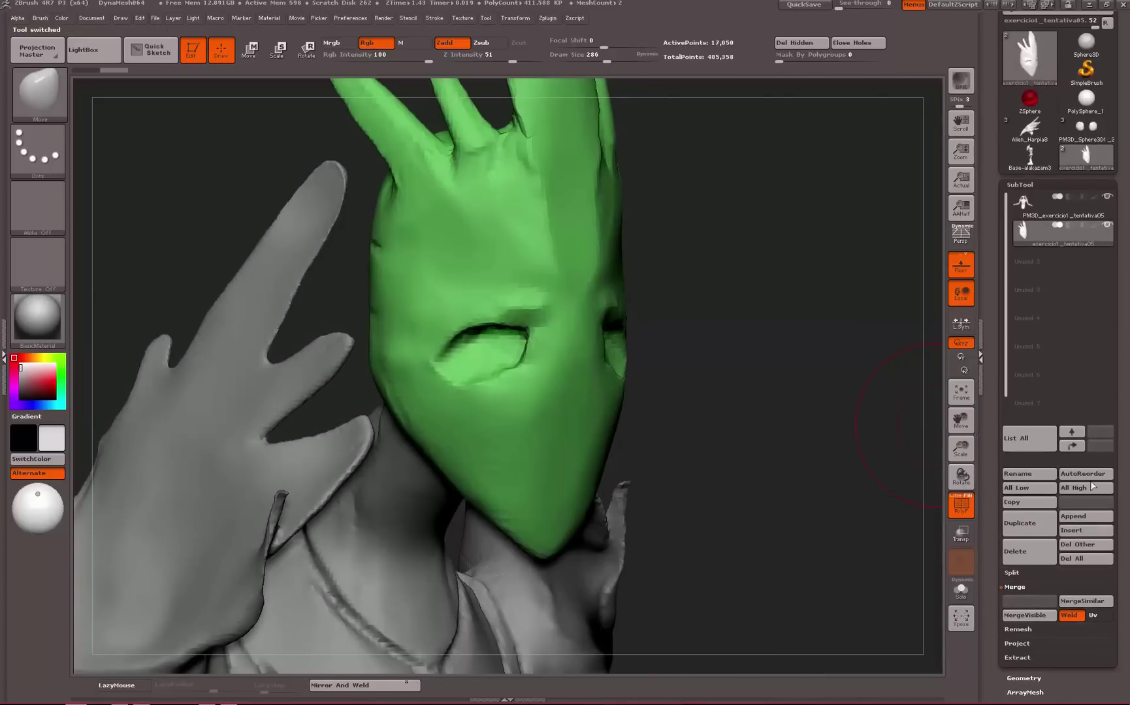
left_click(1083, 520)
left_click(563, 478)
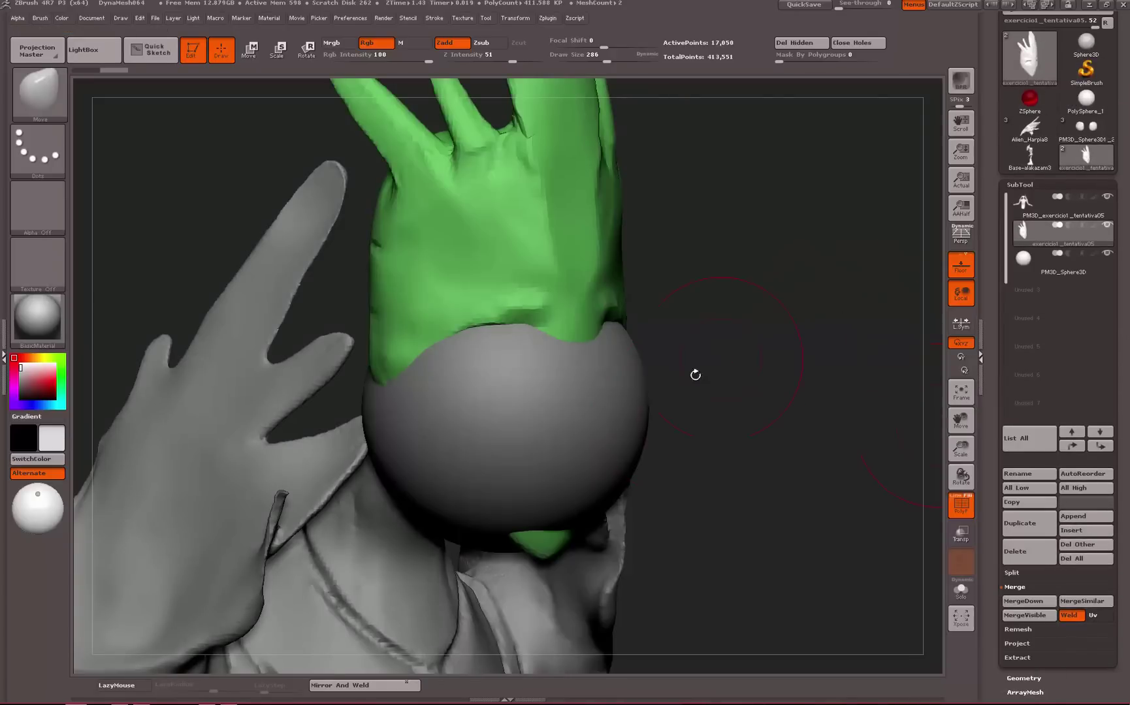
left_click(1024, 264)
Scale the appended sphere down from the front view until it is much smaller than the face
left_click_drag(827, 334, 751, 343, "shift")
key("e")
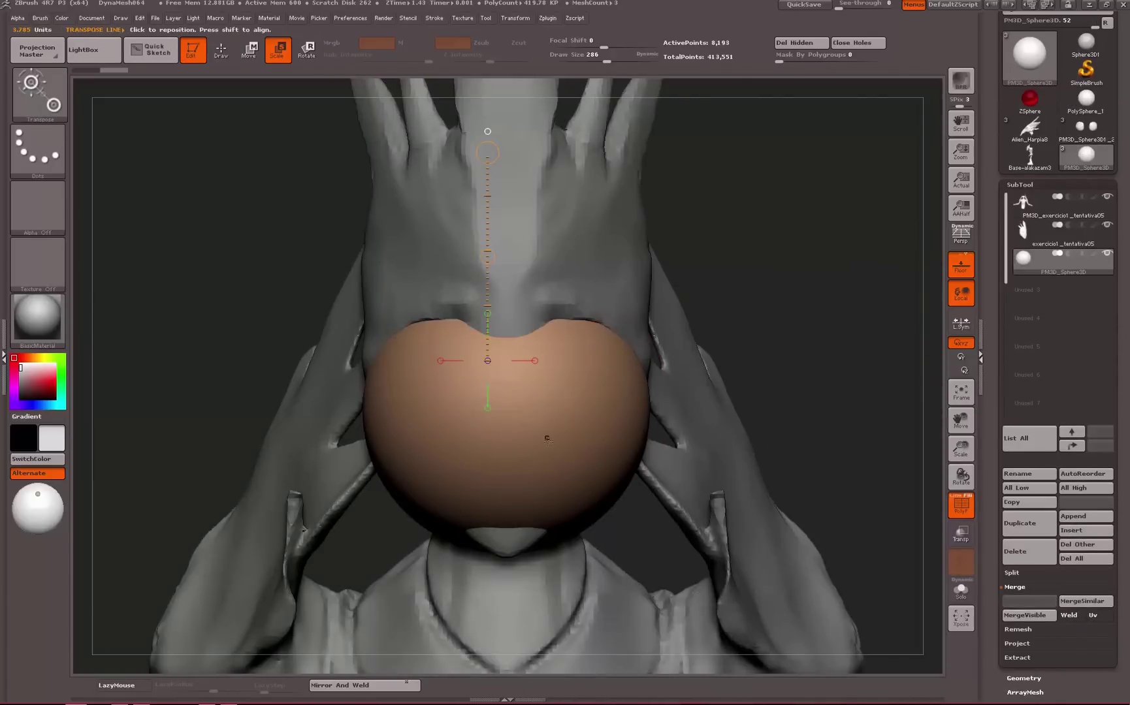
mouse_move(554, 439)
left_mouse_down()
mouse_move(780, 344)
mouse_move(670, 390)
left_mouse_up()
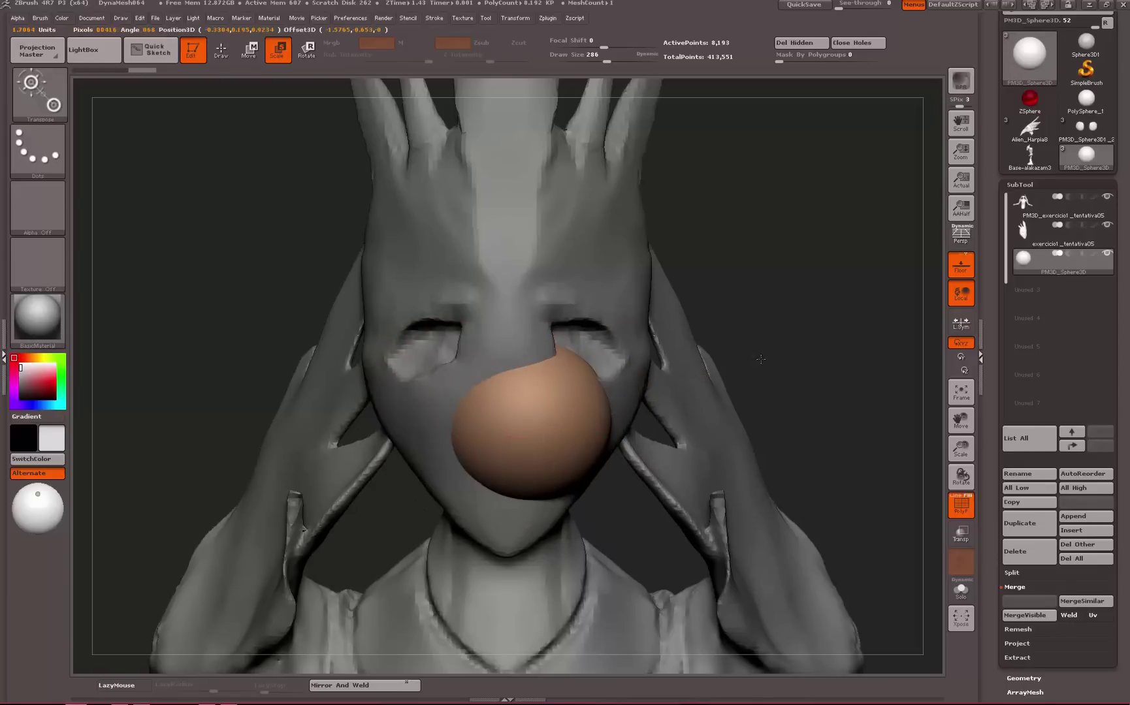
left_click_drag(780, 345, 705, 376)
Move the sphere up and sideways to the eye socket area and adjust its depth against the head from the side
key("w")
mouse_move(651, 406)
left_mouse_down()
mouse_move(582, 373)
mouse_move(546, 318)
mouse_move(397, 222)
mouse_move(377, 221)
left_mouse_up()
left_click_drag(213, 274, 405, 285)
left_click_drag(497, 330, 679, 330, "shift")
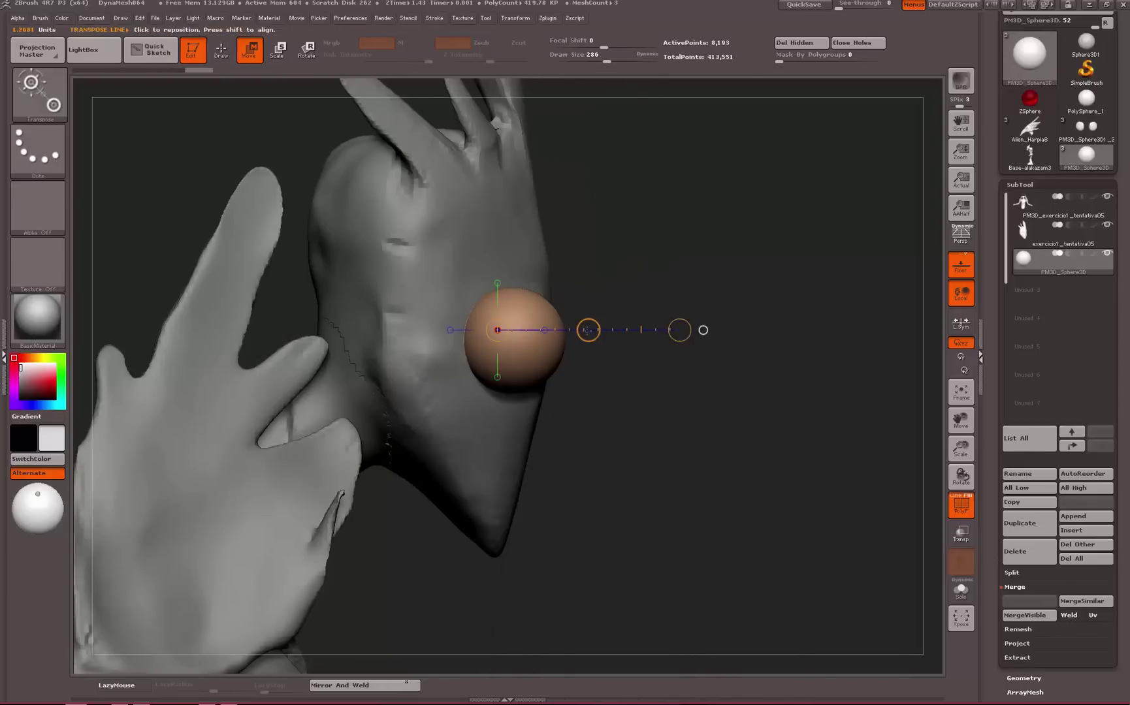
mouse_move(587, 331)
left_mouse_down()
mouse_move(575, 334)
mouse_move(782, 258)
mouse_move(591, 339)
left_mouse_up()
Scale the sphere further to eyeball size and move it inward into the eye socket
key("e")
key("w")
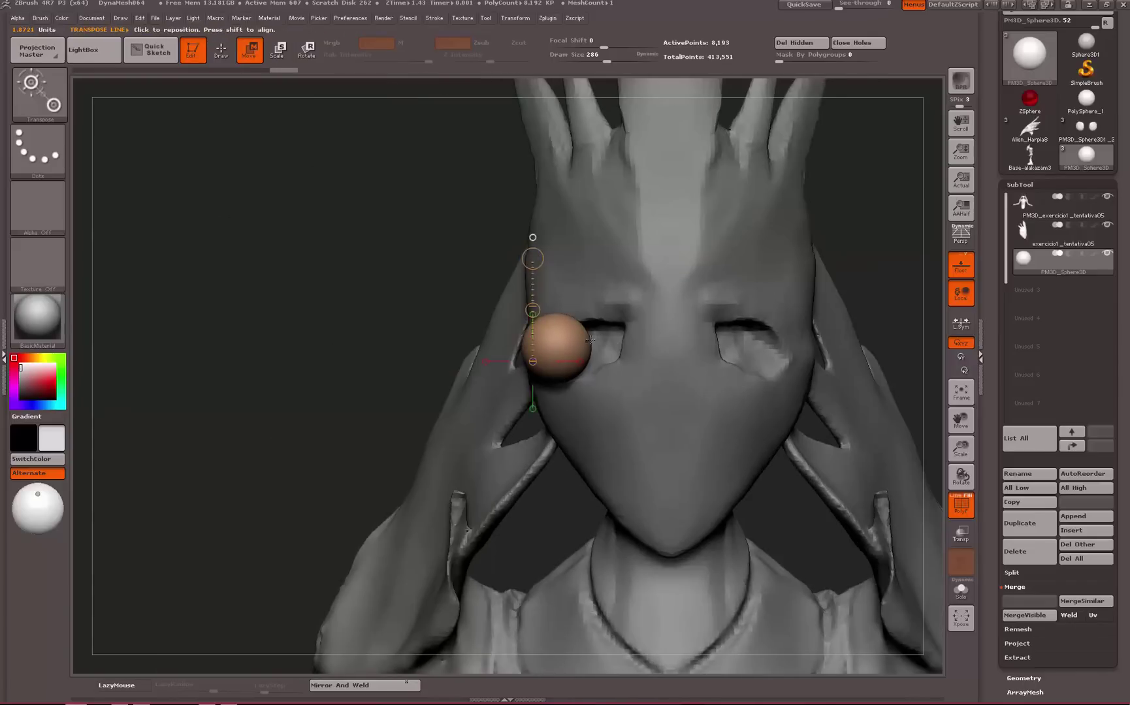
left_click_drag(696, 333, 725, 334)
left_click_drag(294, 268, 480, 275)
key("e")
left_click_drag(597, 353, 741, 289)
key("w")
left_click_drag(651, 330, 632, 328)
Nudge the eyeball sphere slightly with the Move transpose line to seat it in the socket, and return to Draw mode
key("q")
mouse_move(803, 387)
left_mouse_down()
mouse_move(744, 390)
mouse_move(687, 354)
mouse_move(770, 285)
left_mouse_up()
key("w")
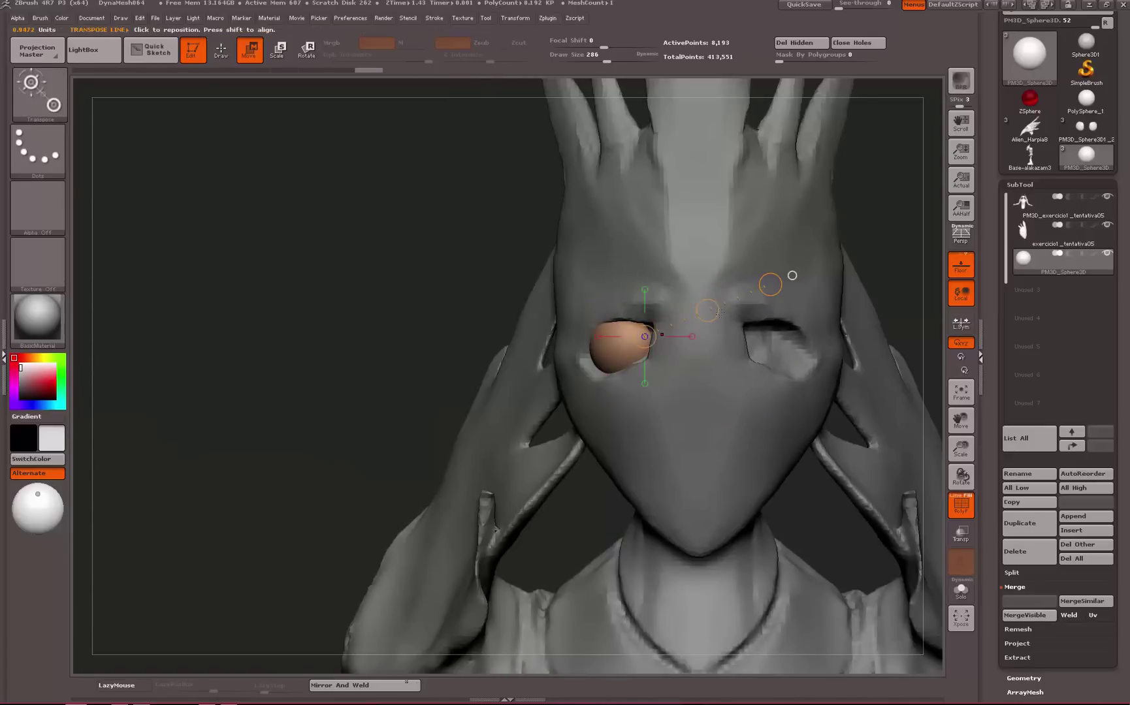
left_click_drag(719, 314, 708, 314)
key("q")
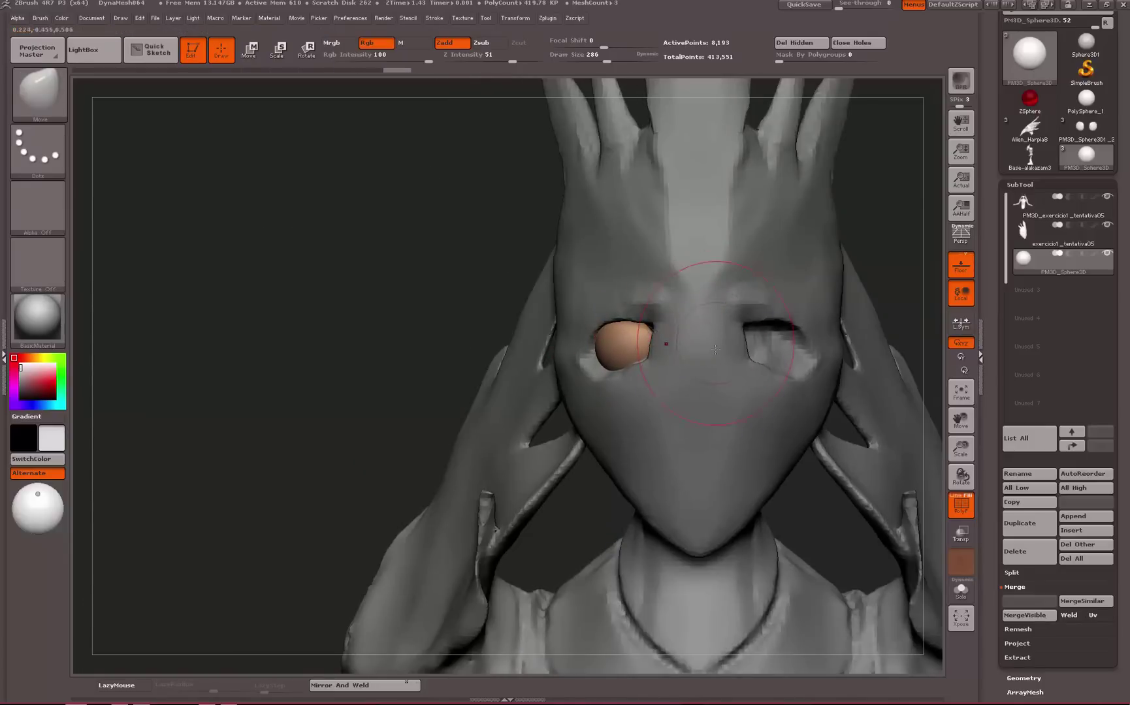
Shape the eyeball with the Move brush so that it fills the eye socket from the front and side
key("b")
key("m")
key("v")
left_click_drag(383, 338, 611, 376)
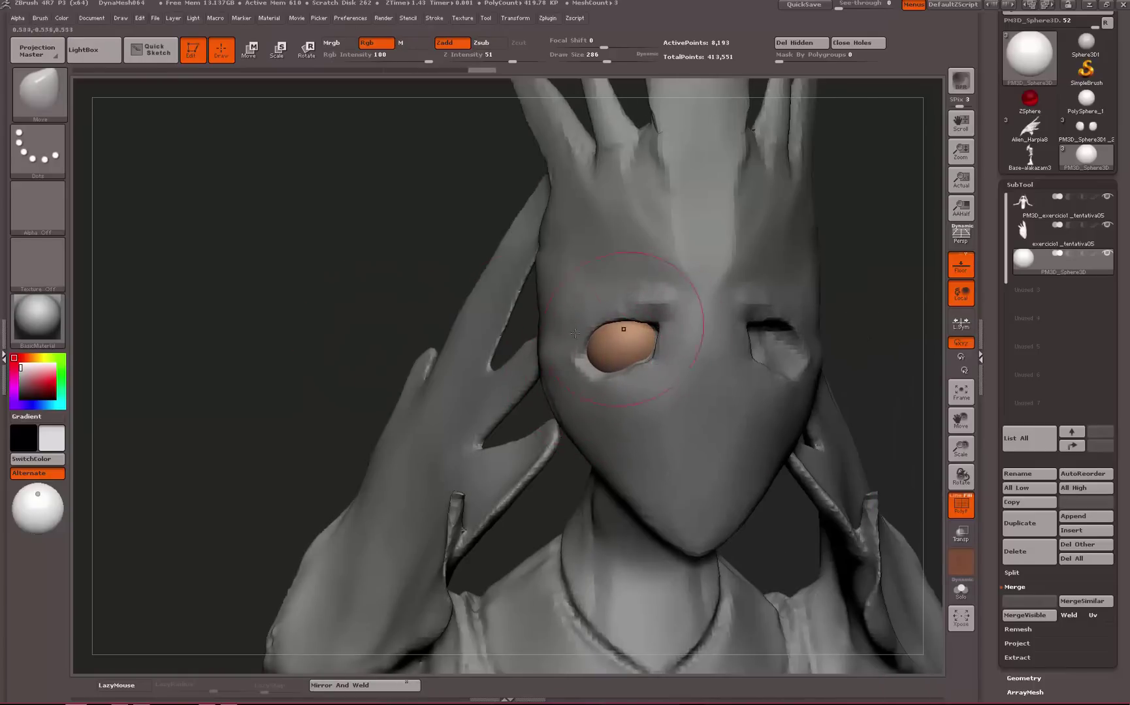
left_click_drag(367, 318, 656, 326)
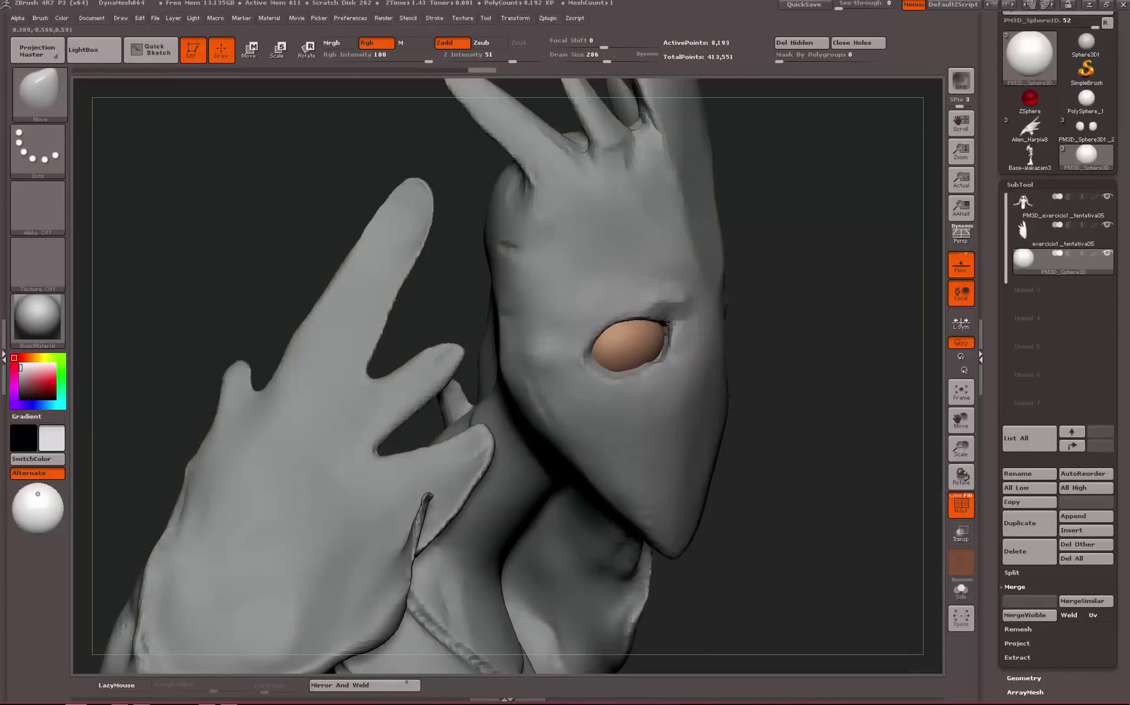
left_click_drag(834, 288, 658, 356)
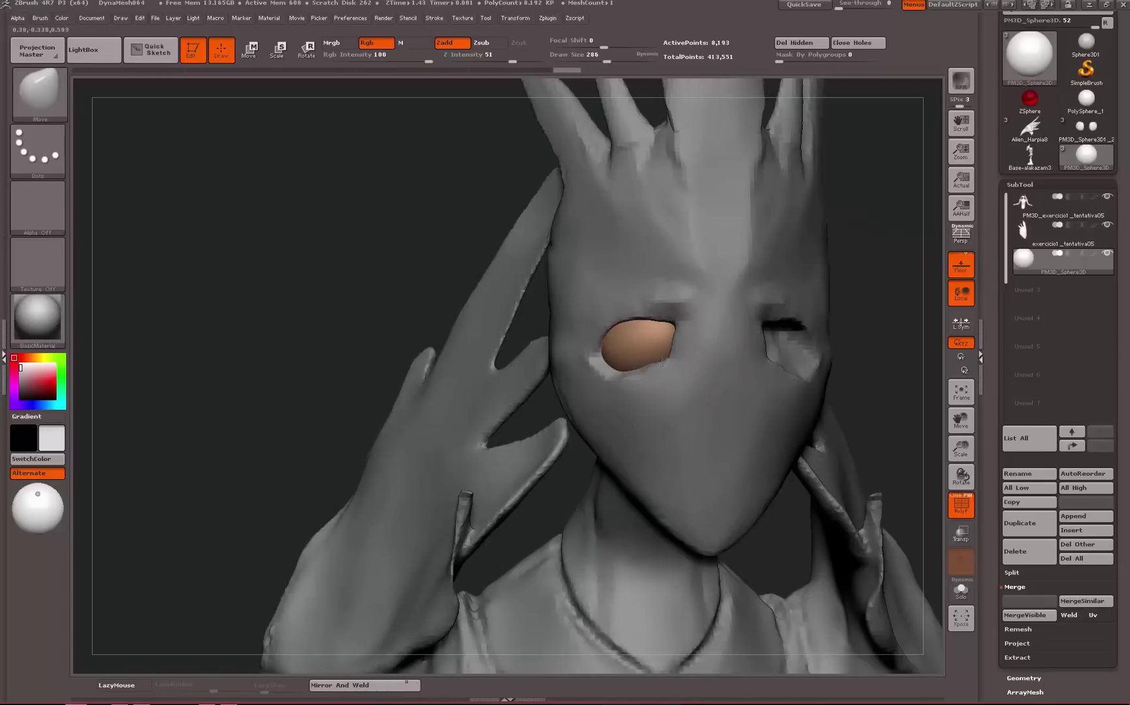
Isolate the eyeball briefly and examine its shape and its fit inside the eye socket from several angles
left_click(961, 589)
left_click_drag(913, 489, 914, 542)
left_click(969, 599)
left_click_drag(304, 403, 664, 338)
left_click_drag(737, 361, 650, 390)
Mirror the eyeball across the X axis with SubTool Master, merging the result into one SubTool
left_click_drag(805, 341, 497, 226, "alt")
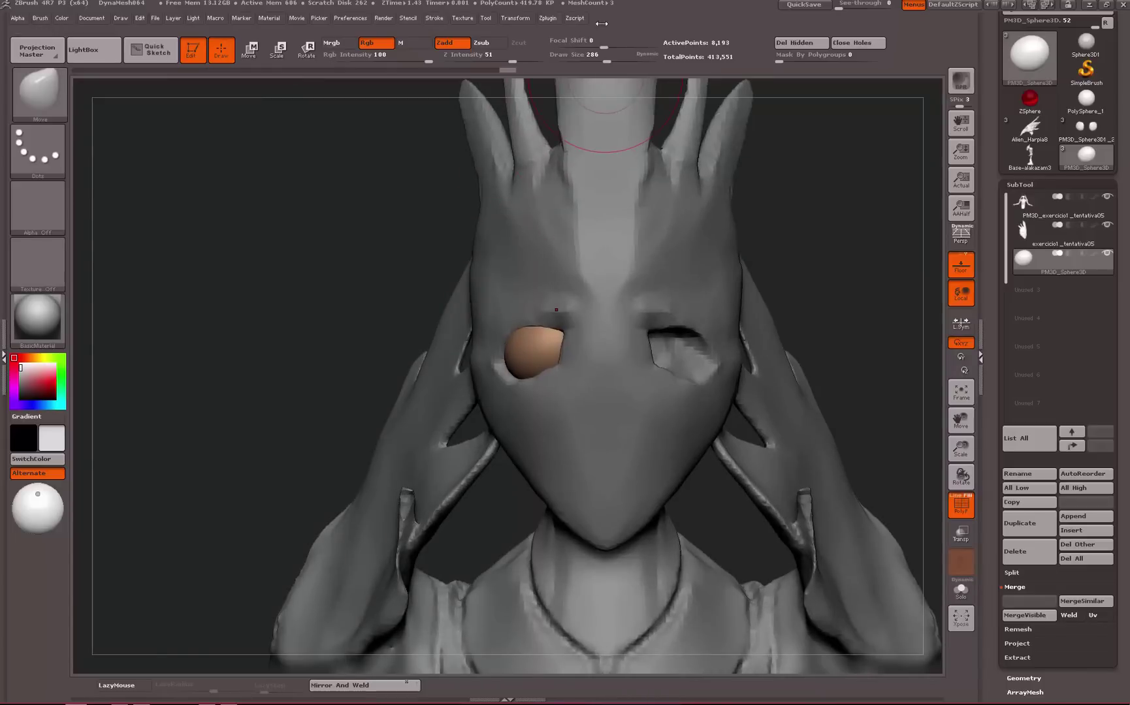
left_click(549, 19)
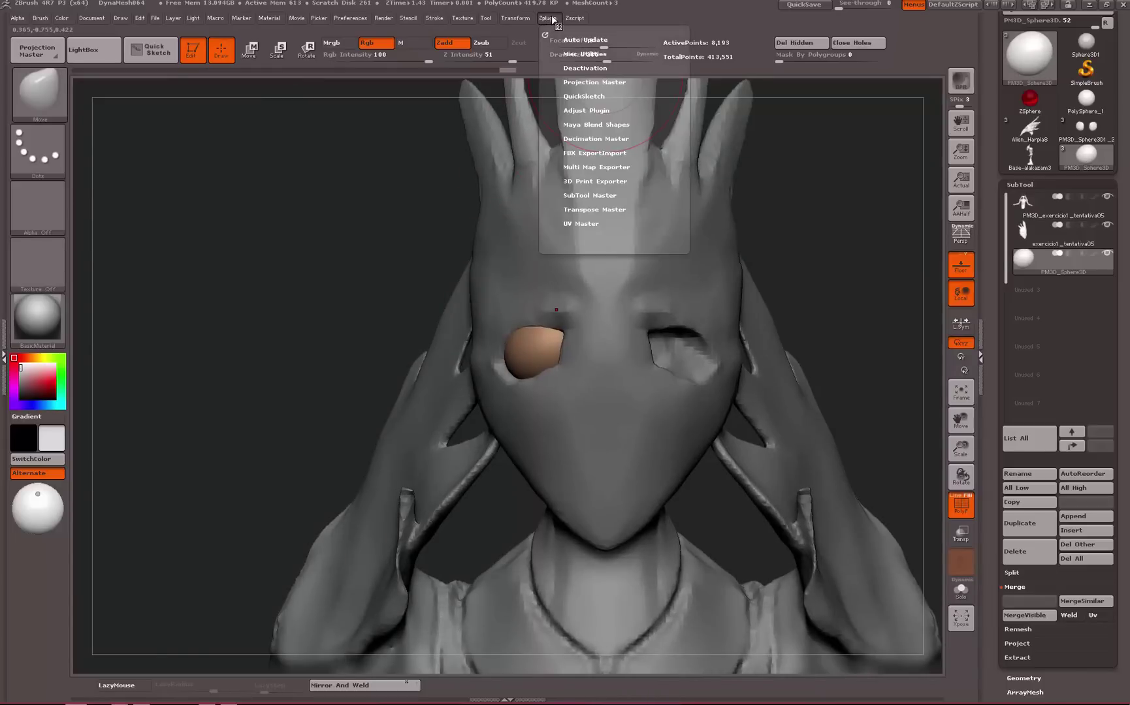
left_click(599, 194)
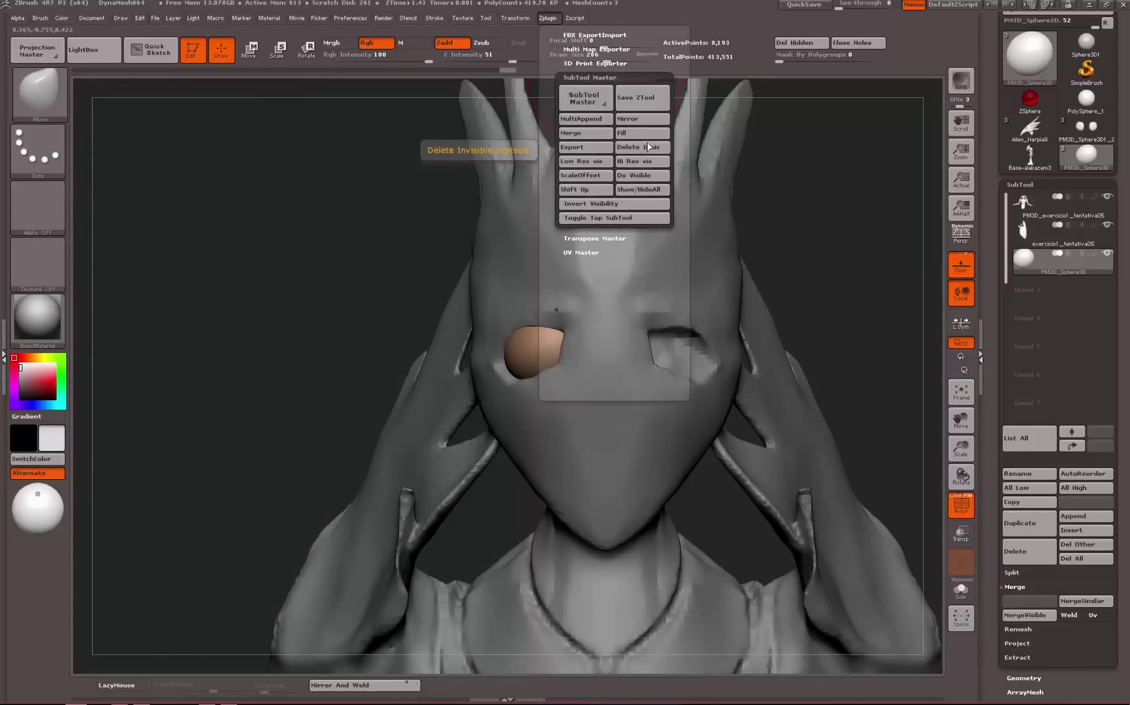
left_click(629, 119)
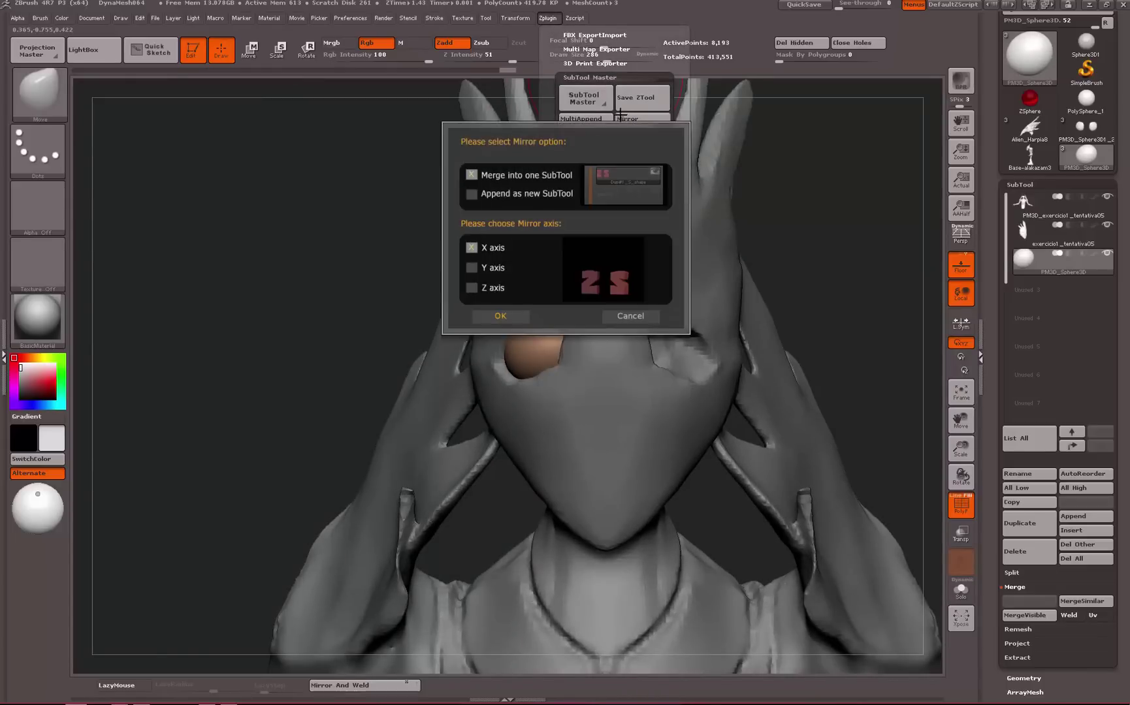
left_click(501, 316)
Make the crested head the active subtool and examine how it meets the neck from the side and from behind
left_click_drag(861, 275, 774, 243, "alt")
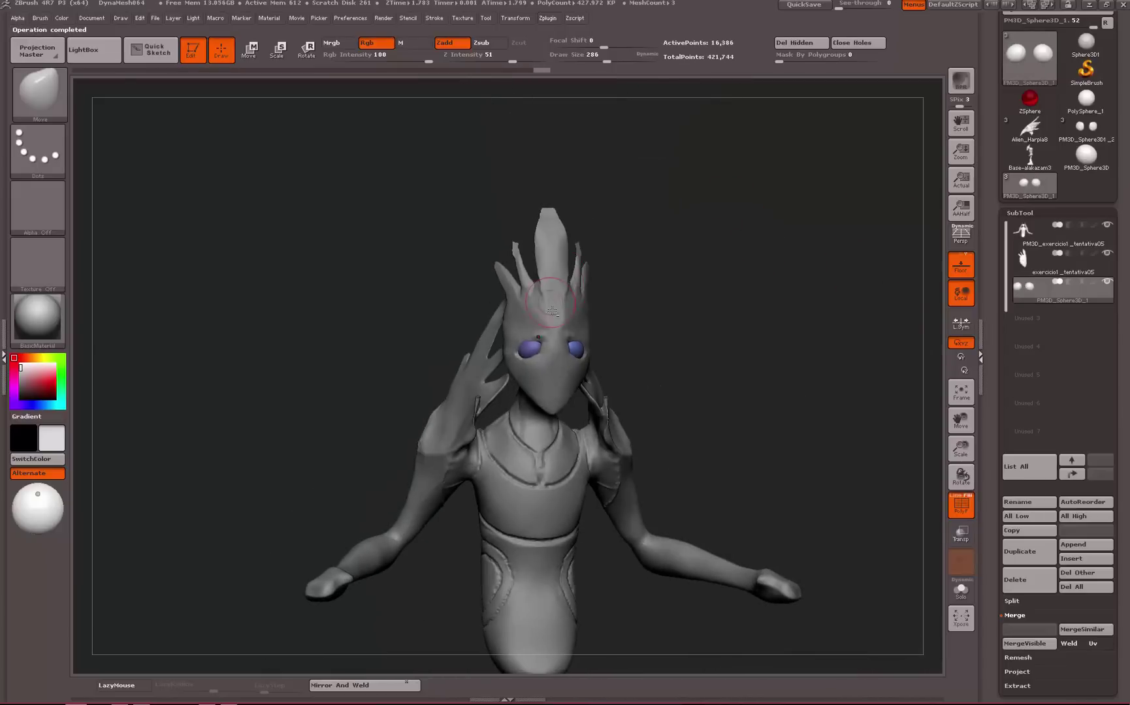
left_click(570, 313, "alt")
mouse_move(694, 305)
left_mouse_down()
mouse_move(660, 252)
mouse_move(734, 313)
mouse_move(674, 305)
mouse_move(650, 329)
left_mouse_up()
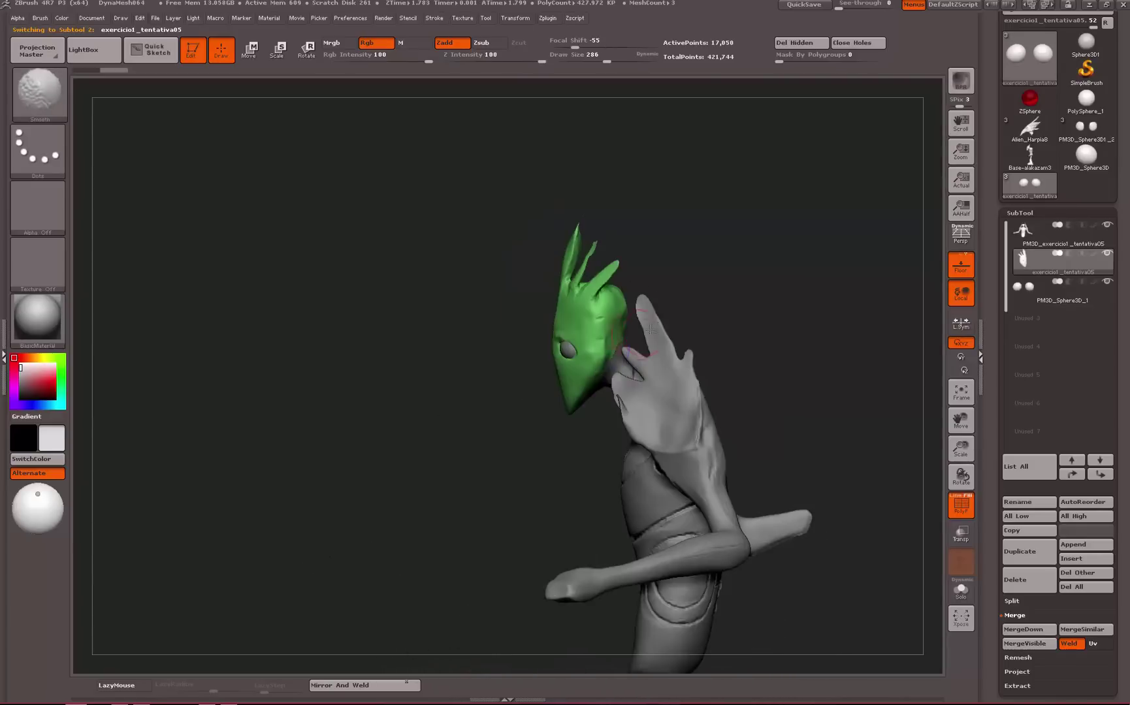
mouse_move(756, 295)
left_mouse_down()
mouse_move(803, 288)
mouse_move(791, 343)
mouse_move(659, 355)
mouse_move(703, 325)
left_mouse_up()
left_click_drag(771, 344, 776, 367, "alt")
mouse_move(385, 428)
left_mouse_down("alt")
mouse_move(358, 403)
mouse_move(328, 312)
mouse_move(392, 322)
mouse_move(290, 395)
mouse_move(314, 392)
mouse_move(277, 401)
mouse_move(232, 394)
mouse_move(234, 297)
left_mouse_up("alt")
mouse_move(234, 297)
left_mouse_down()
mouse_move(292, 296)
mouse_move(356, 416)
mouse_move(432, 408)
left_mouse_up()
Append another Sphere3D to the body tool and make it the active subtool
left_click(1074, 546)
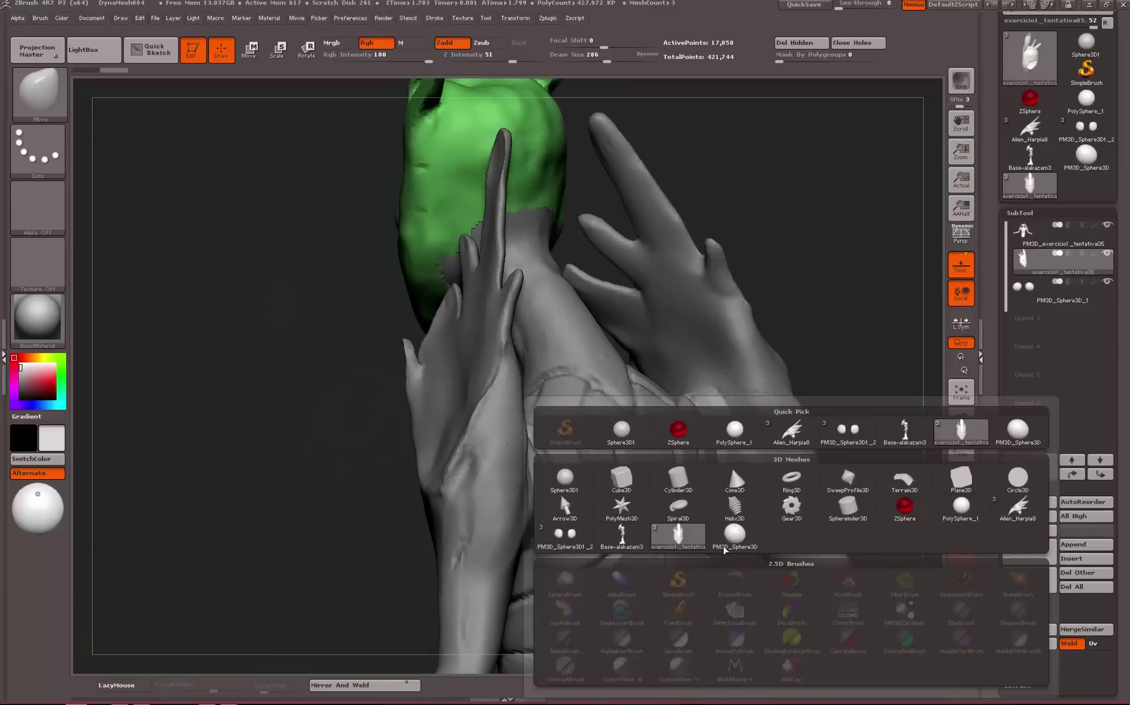
left_click(566, 480)
left_click(1038, 325)
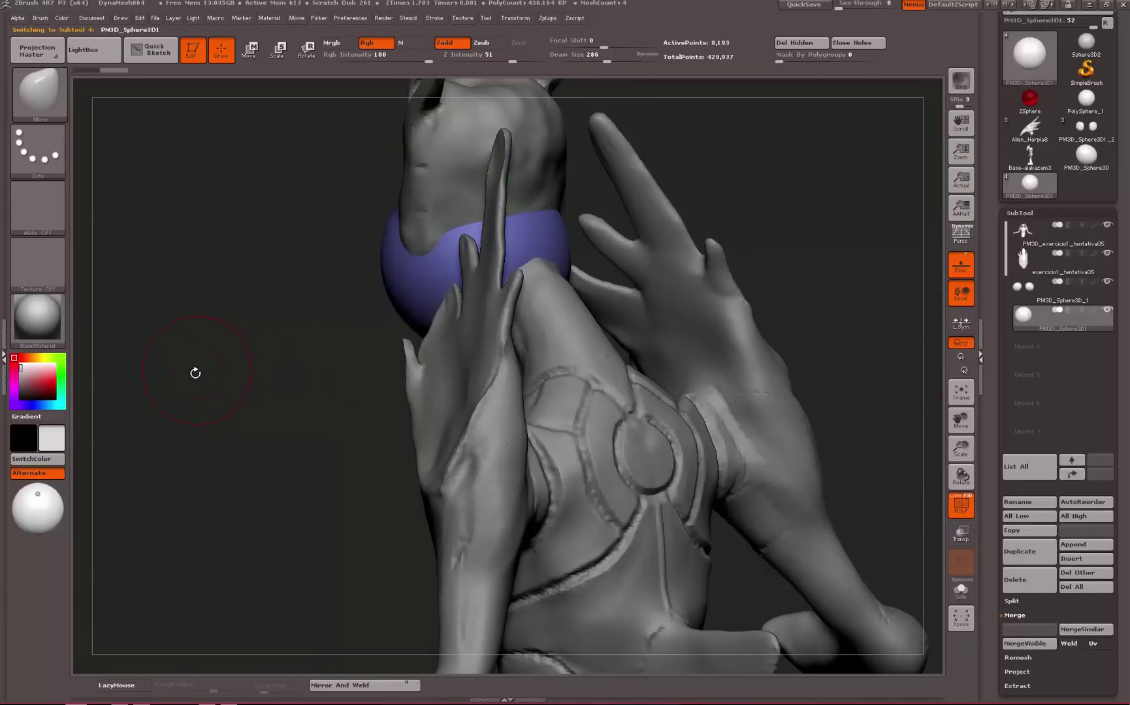
left_click_drag(195, 373, 250, 374)
key("w")
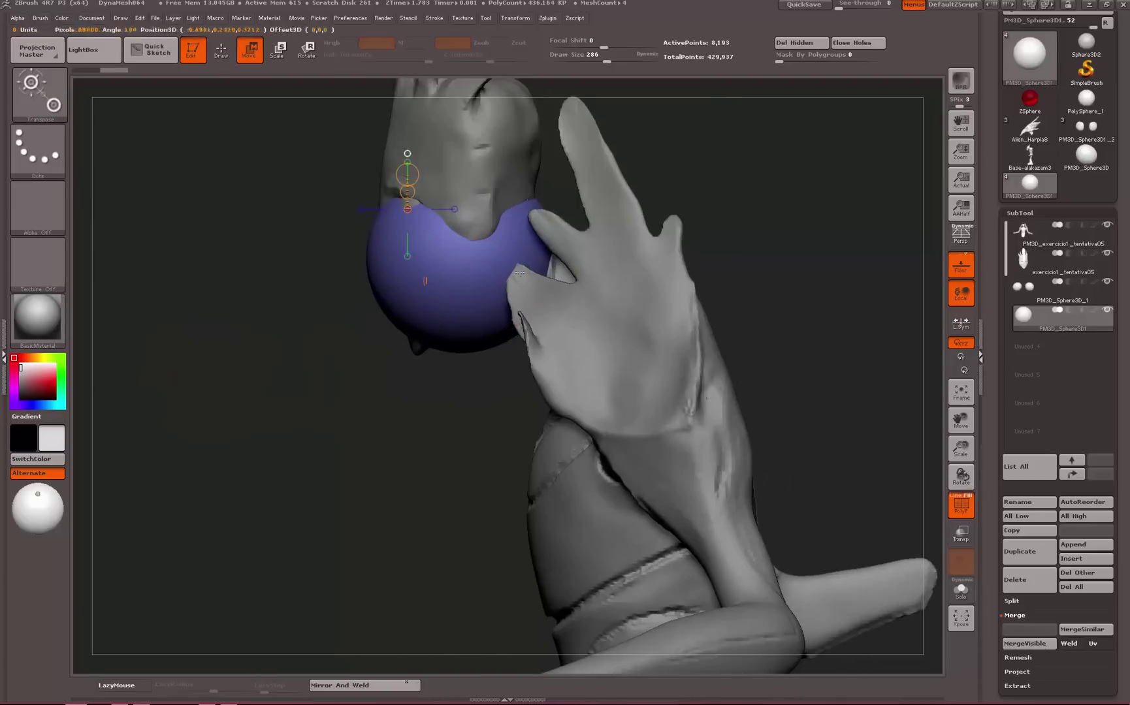
left_click(473, 282)
left_click_drag(483, 282, 698, 325)
key("q")
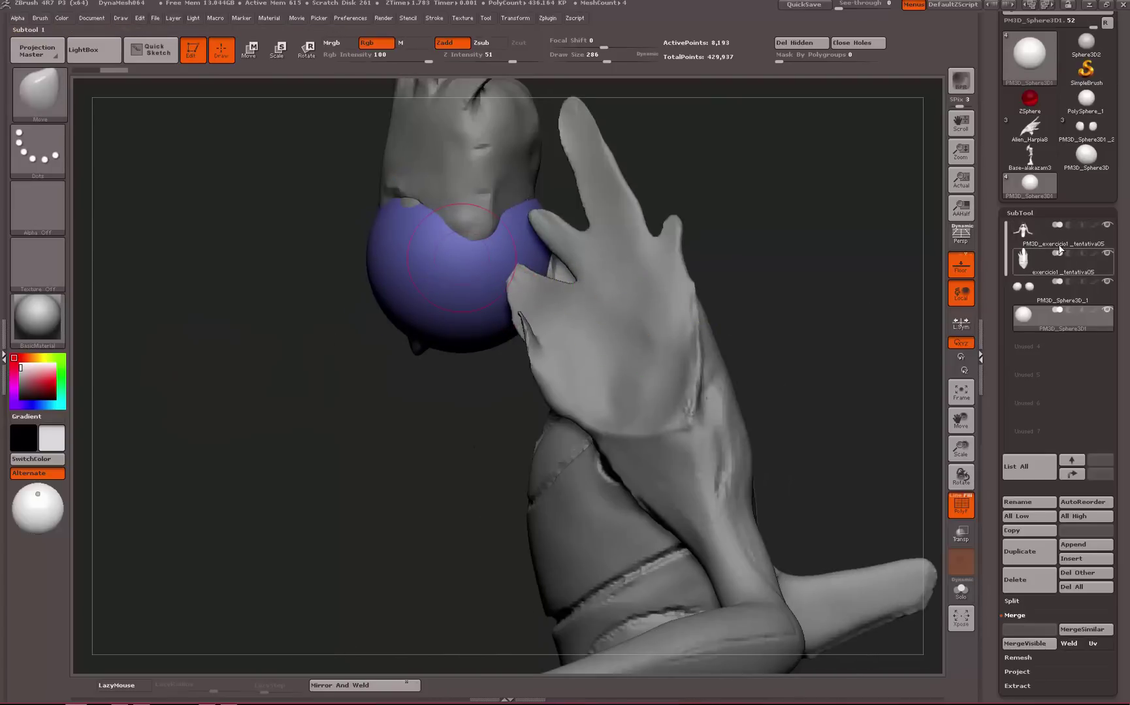
mouse_move(863, 297)
left_mouse_down("alt")
mouse_move(743, 255)
mouse_move(727, 279)
mouse_move(623, 271)
left_mouse_up("alt")
left_click_drag(632, 195, 280, 431, "alt")
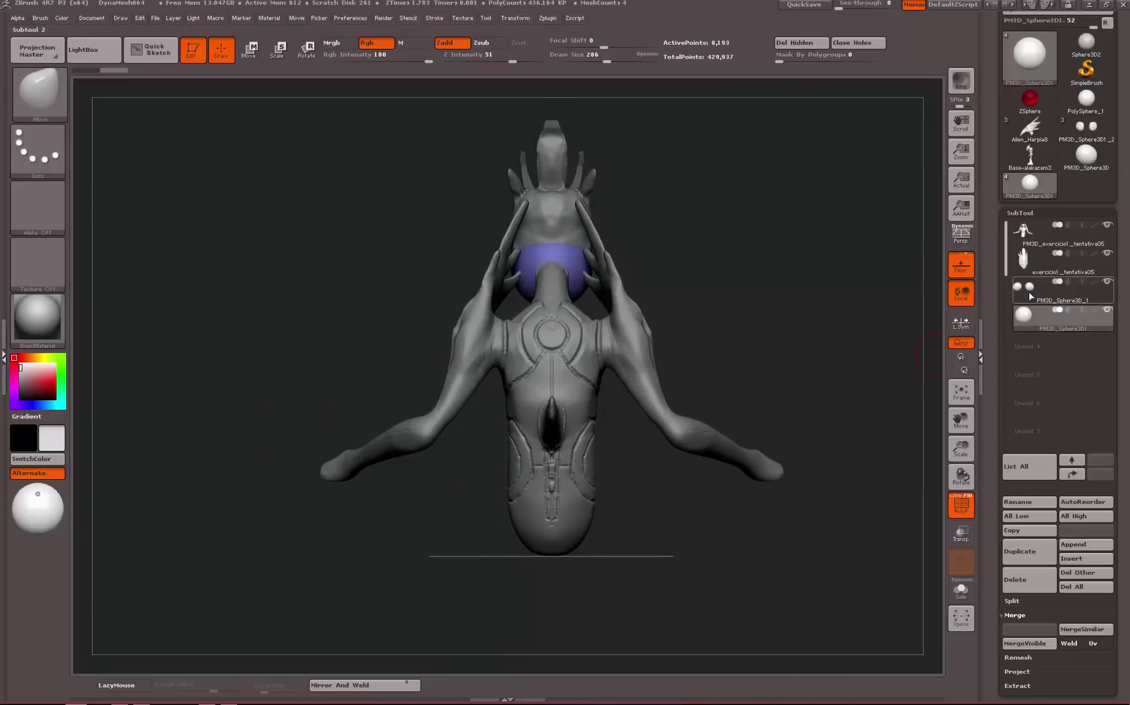
Make the body the active subtool, lasso-mask both arms and turn the masked area into its own polygroup
left_click(616, 342, "alt")
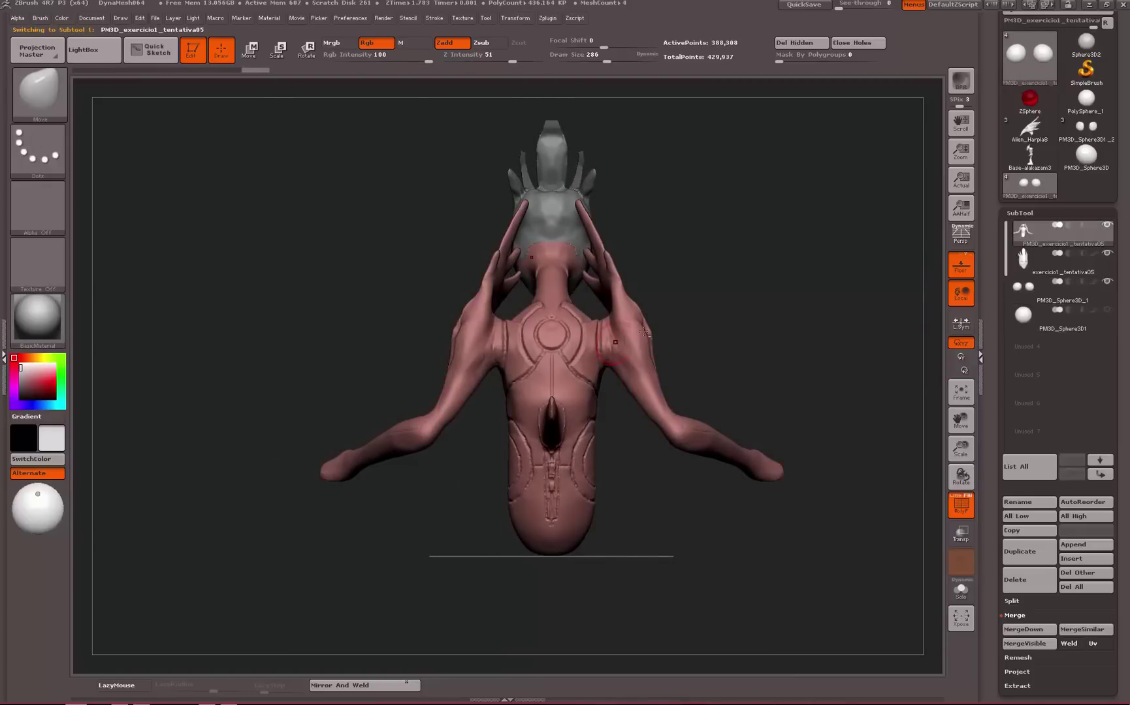
left_click_drag(715, 299, 575, 311)
mouse_move(226, 348)
left_mouse_down("ctrl")
mouse_move(262, 568)
mouse_move(425, 516)
mouse_move(454, 386)
mouse_move(524, 284)
mouse_move(516, 268)
mouse_move(539, 180)
left_mouse_up("ctrl")
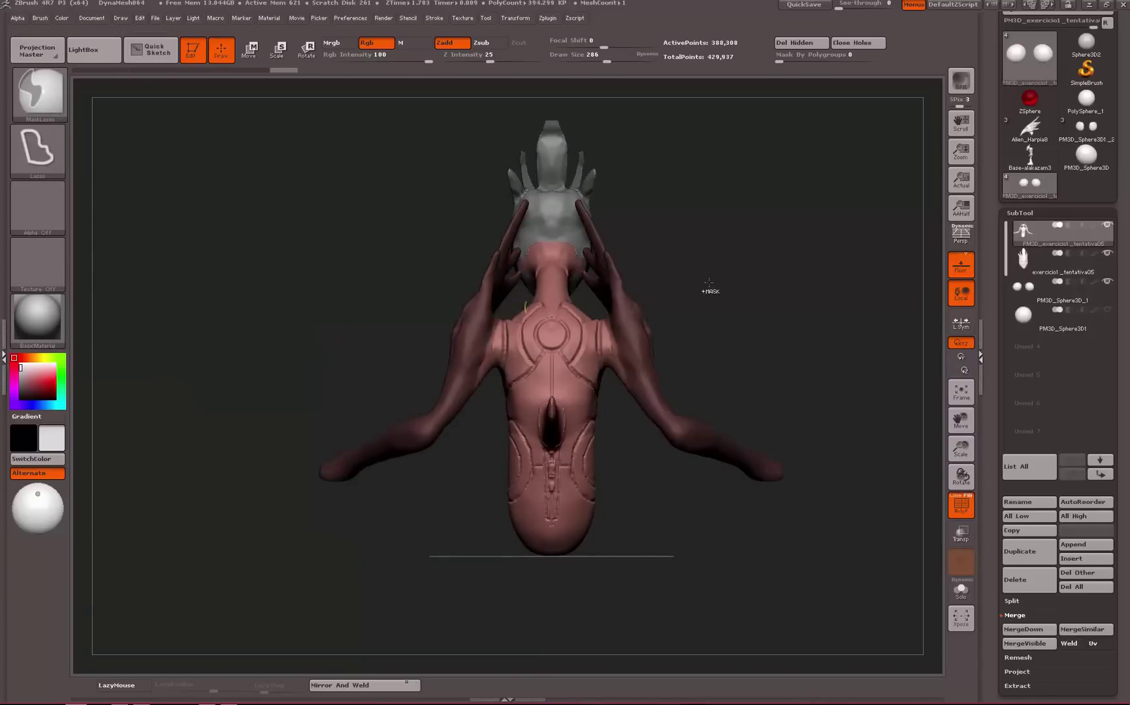
mouse_move(810, 281)
left_mouse_down()
mouse_move(797, 262)
mouse_move(748, 346)
left_mouse_up()
key("ctrl+w")
Isolate the torso polygroup so that both arms are hidden
left_click_drag(693, 375, 712, 340)
left_click(572, 355, "ctrl+shift")
mouse_move(719, 294)
left_mouse_down()
mouse_move(771, 300)
mouse_move(778, 366)
left_mouse_up()
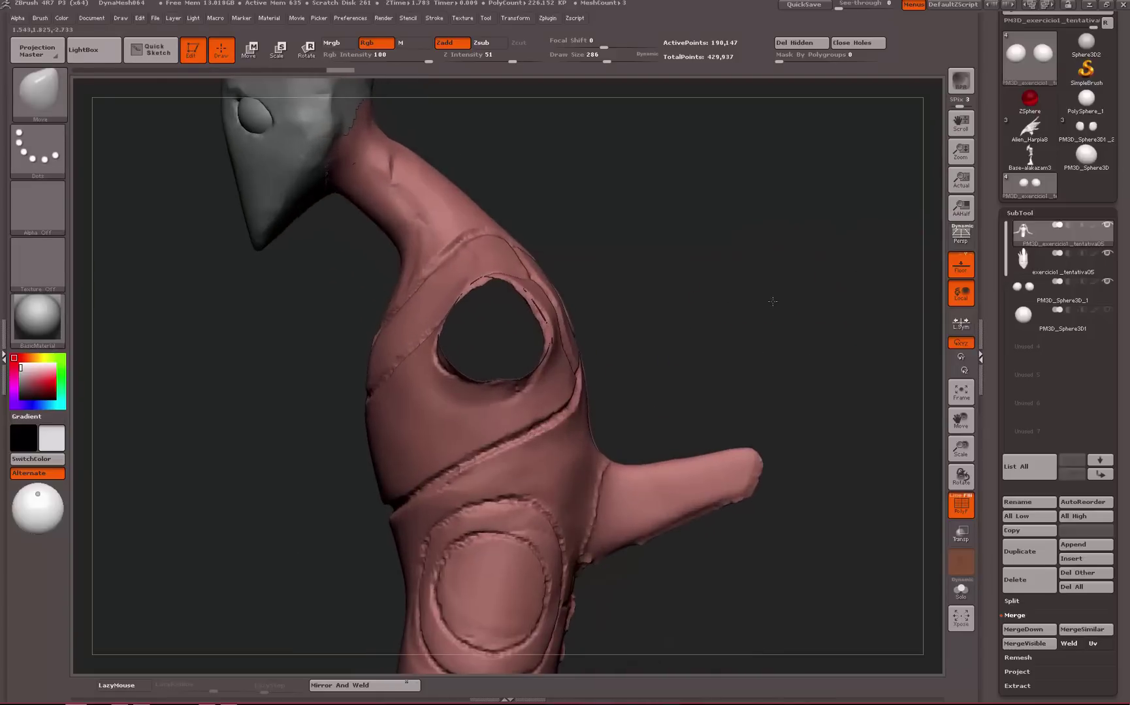
Show the hidden single-sphere subtool, make it active and set up a Move transpose line on it
left_click_drag(772, 300, 827, 383, "alt")
left_click(1109, 313)
left_click(1020, 319)
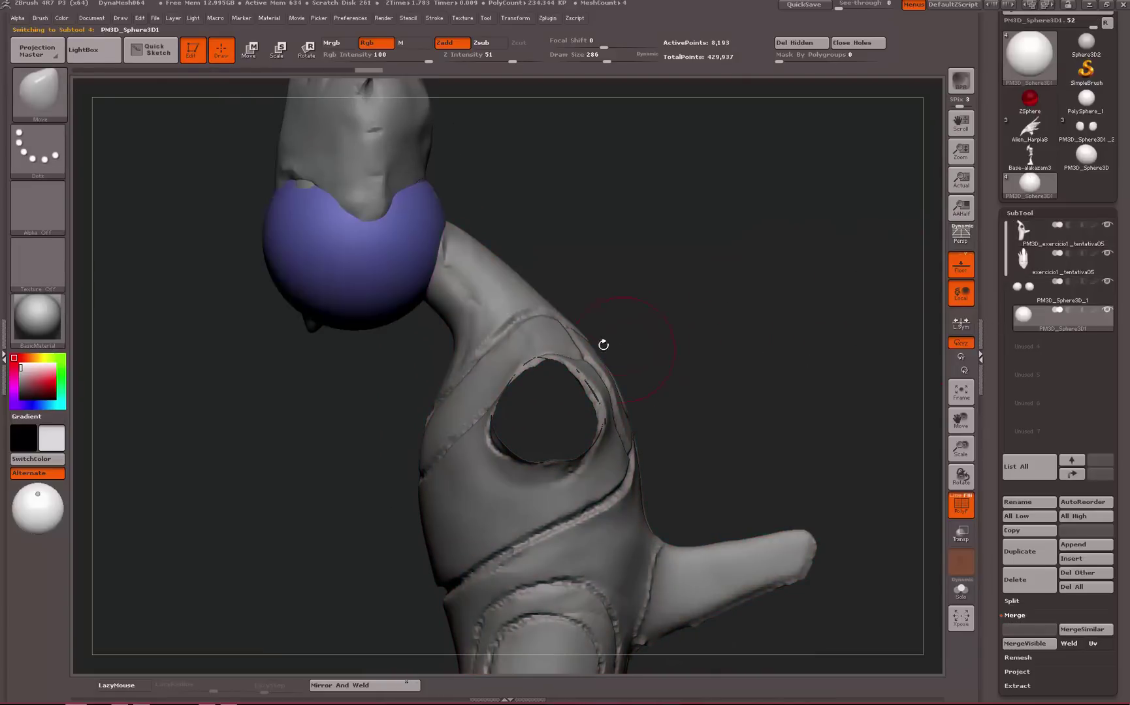
key("w")
left_click_drag(355, 261, 557, 261, "shift")
left_click_drag(455, 260, 525, 228)
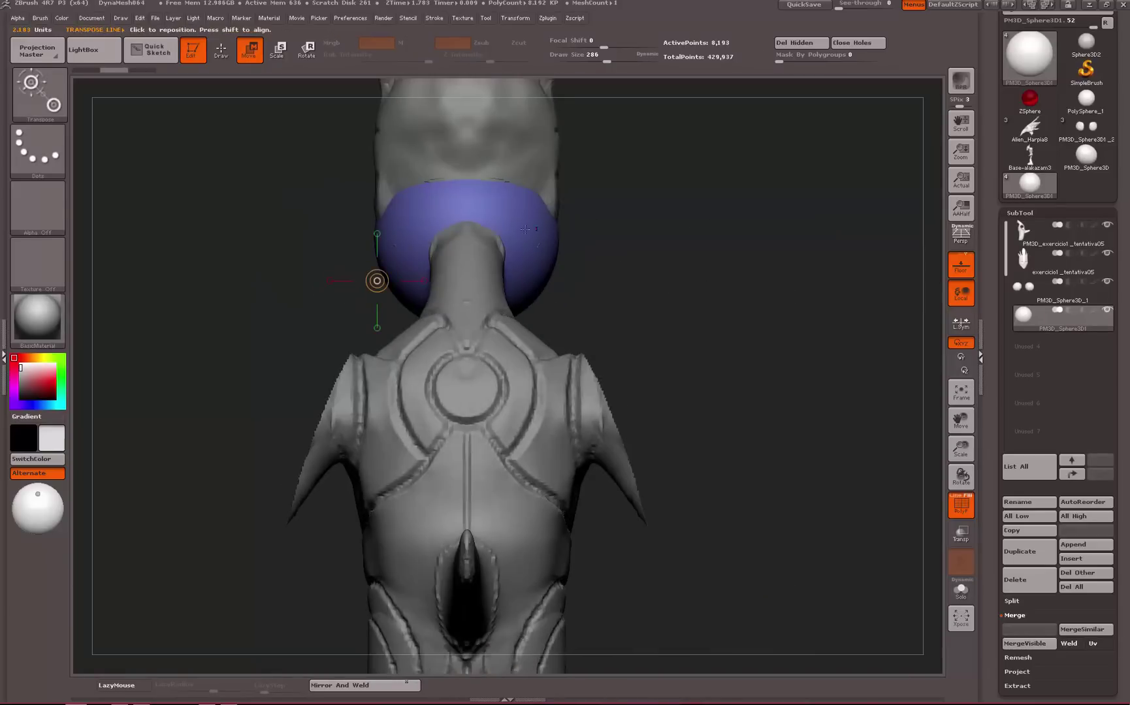
left_click_drag(638, 223, 664, 256)
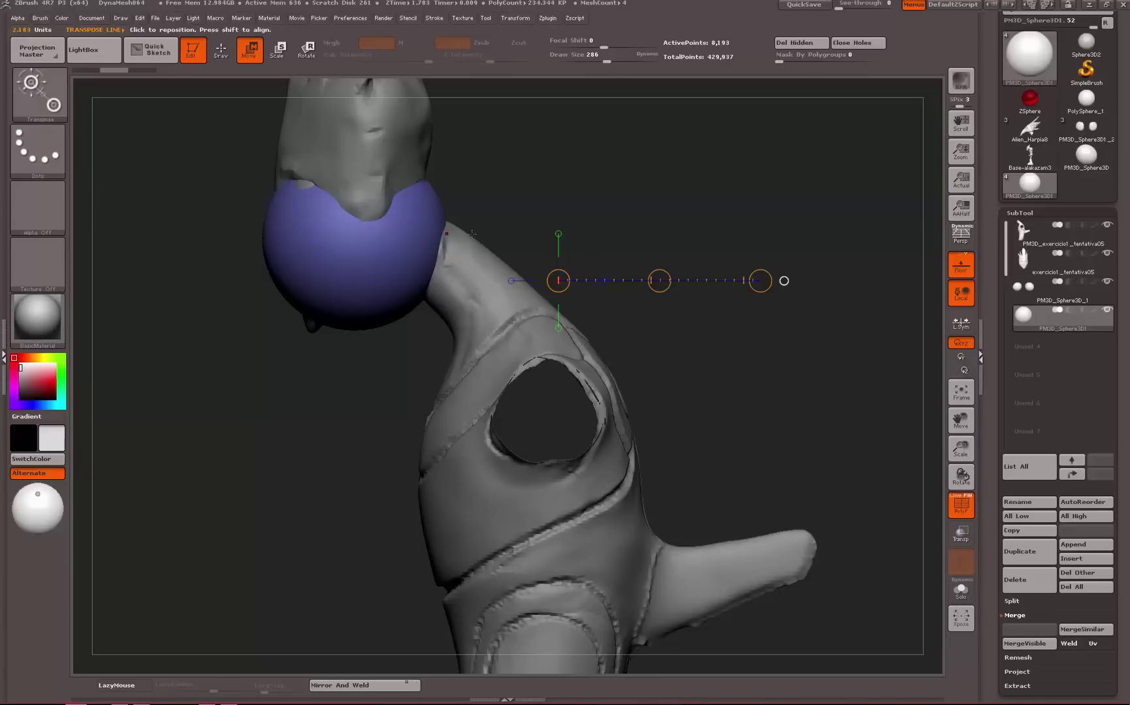
Scale the sphere down and place it on the back of the neck, just above the shoulders
key("e")
mouse_move(409, 256)
left_mouse_down()
mouse_move(618, 187)
mouse_move(537, 215)
mouse_move(676, 232)
mouse_move(648, 254)
left_mouse_up()
key("w")
key("e")
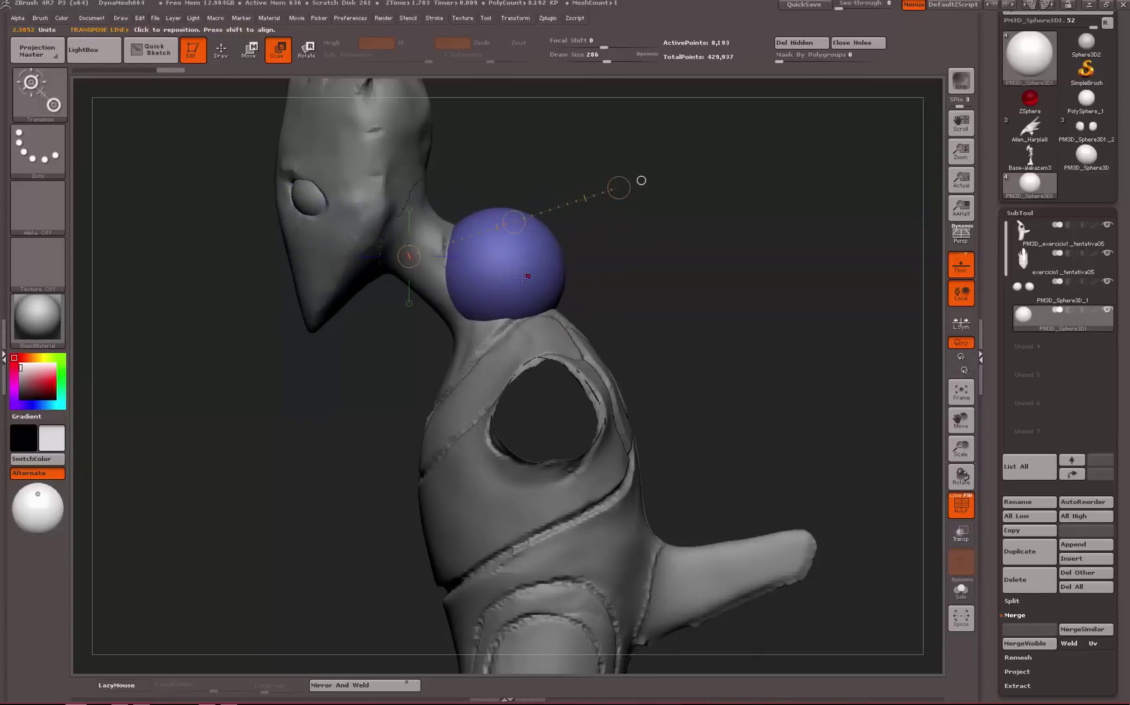
left_click_drag(528, 286, 593, 256)
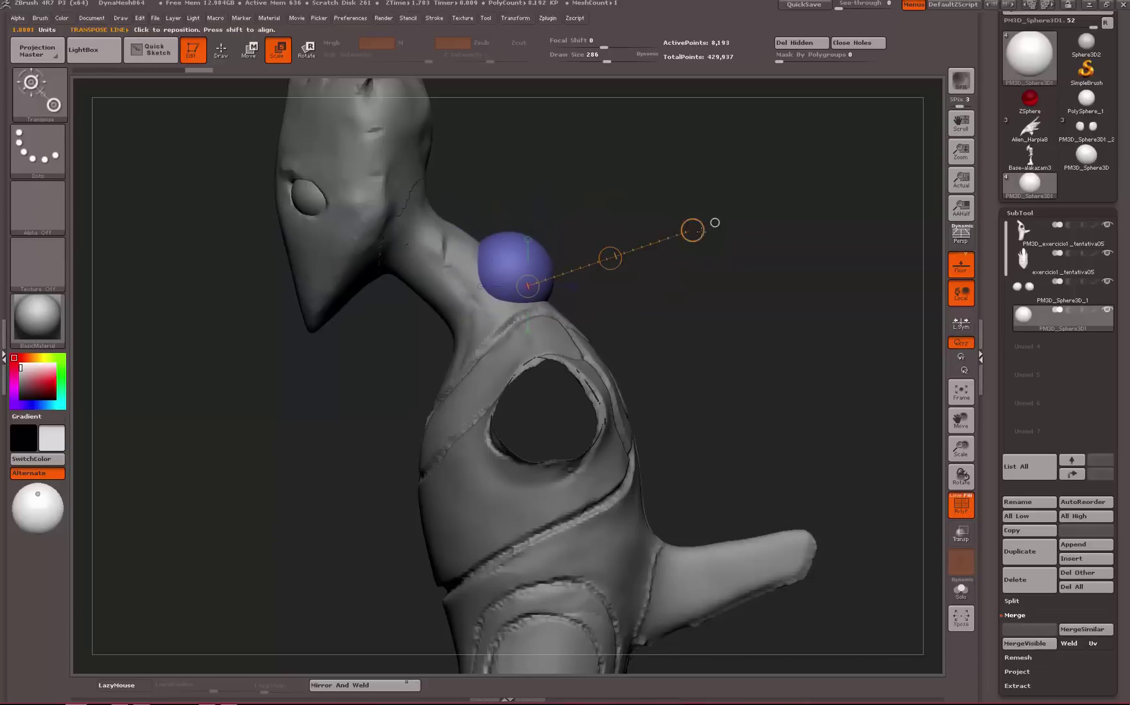
mouse_move(692, 229)
left_mouse_down()
mouse_move(585, 264)
mouse_move(617, 255)
left_mouse_up()
key("w")
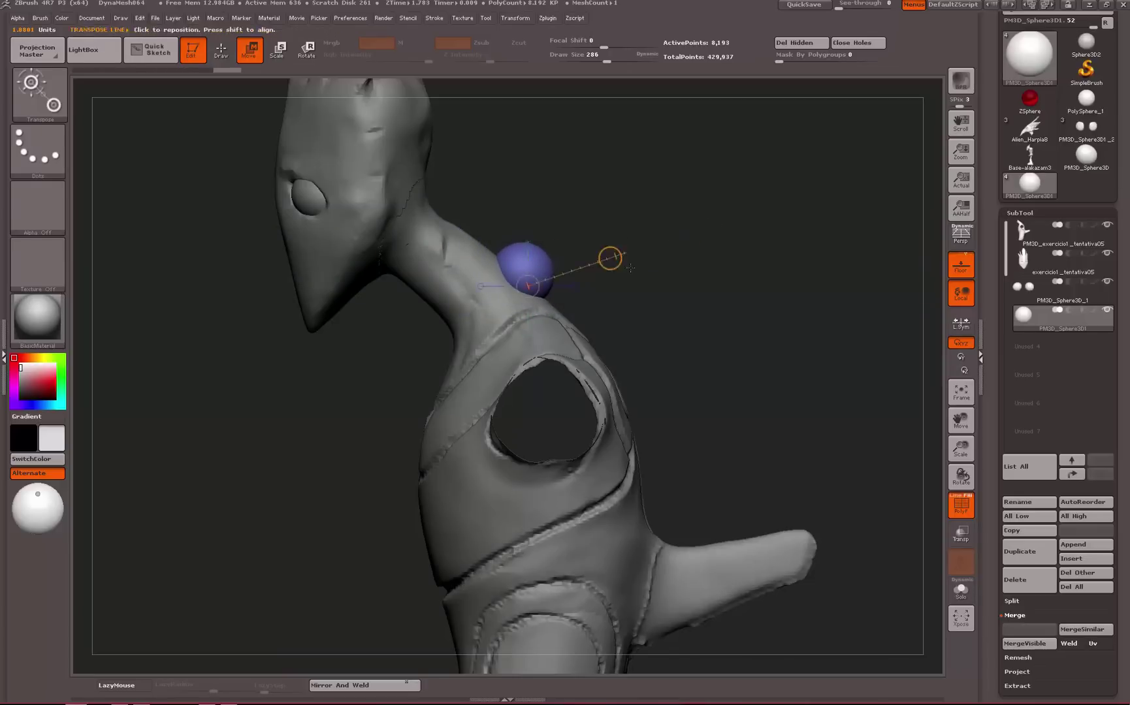
key("q")
Choose the SnakeHook brush and convert the small sphere to DynaMesh at resolution 32
left_click_drag(770, 268, 649, 300)
key("b")
key("s")
key("h")
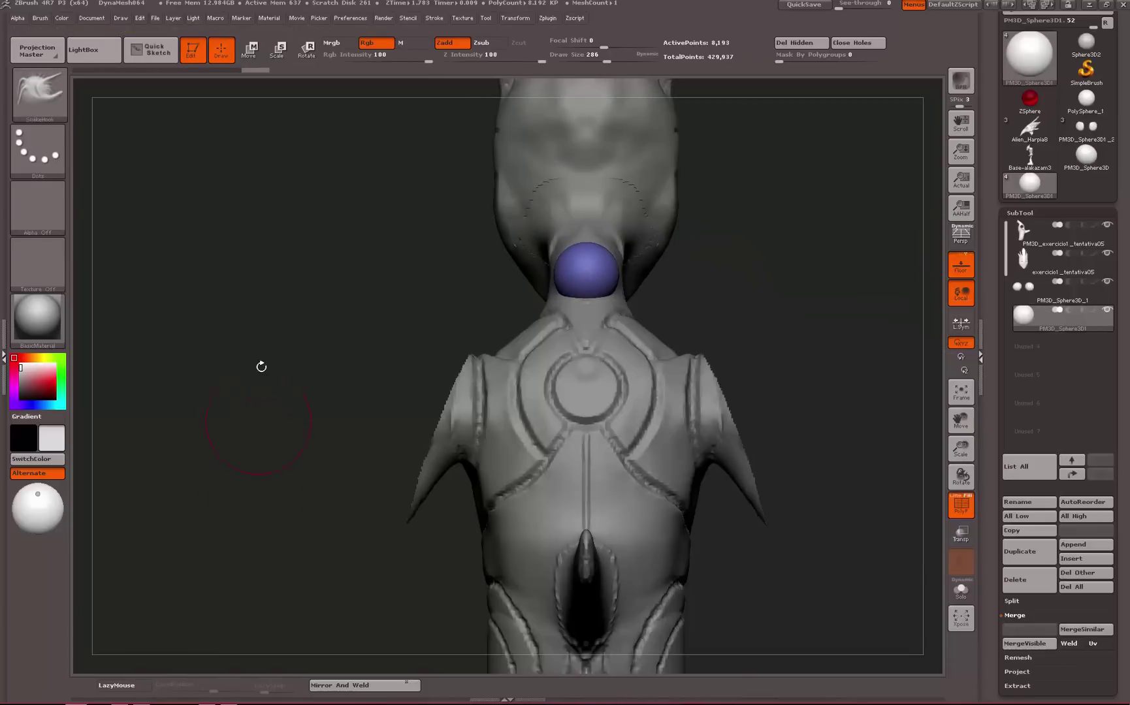
left_click(1020, 211)
left_click(1023, 226)
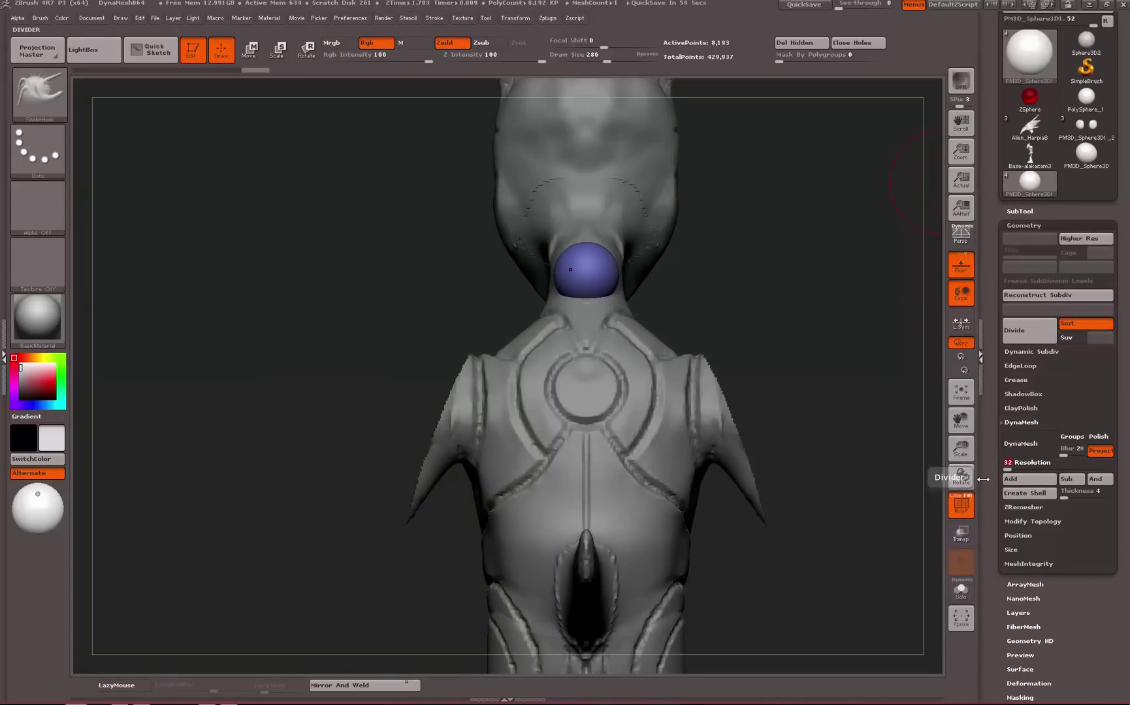
left_click(1029, 444)
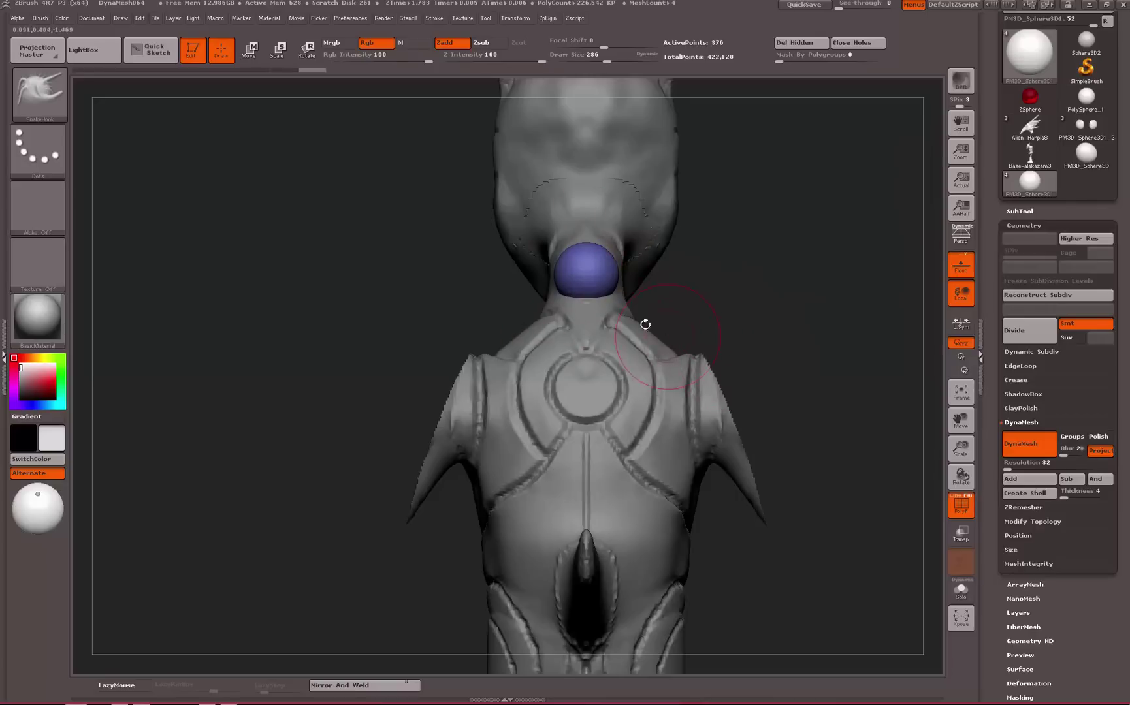
Pull the sphere upward along the neck into a pointed cone with SnakeHook and refresh its DynaMesh
mouse_move(421, 290)
left_mouse_down()
mouse_move(588, 268)
mouse_move(578, 260)
left_mouse_up()
key("space")
left_click_drag(394, 232, 647, 227, "shift")
mouse_move(758, 253)
left_mouse_down()
mouse_move(722, 195)
mouse_move(585, 270)
mouse_move(587, 230)
left_mouse_up()
left_click_drag(758, 229, 555, 235)
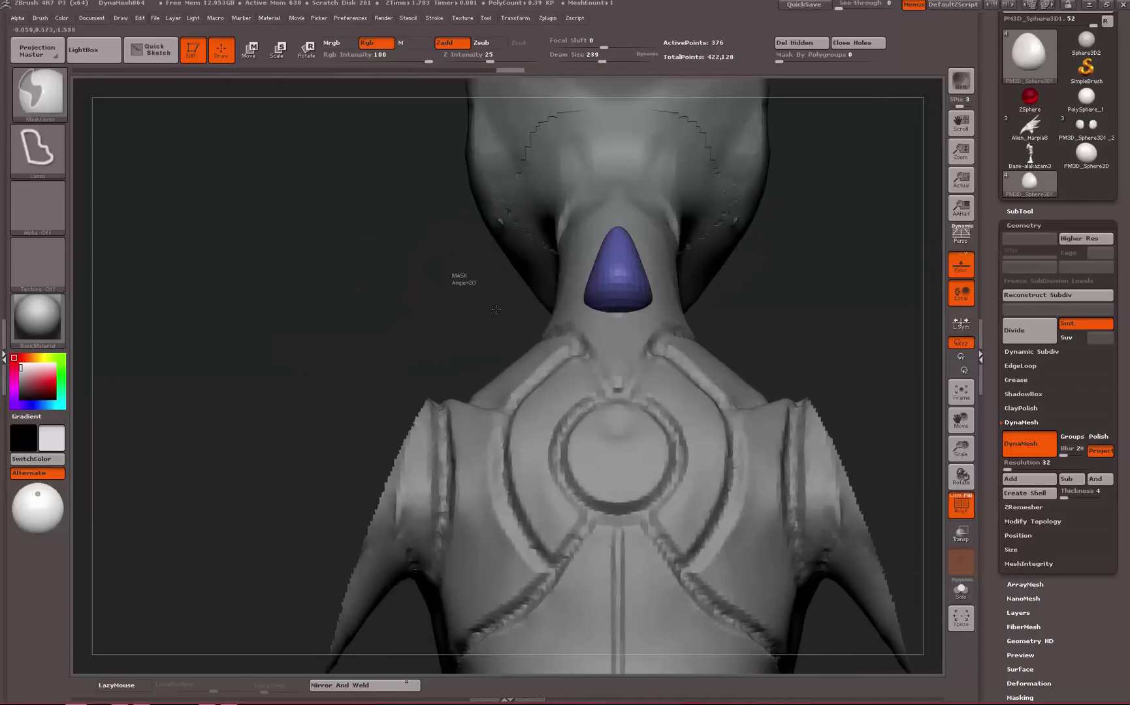
left_click_drag(455, 275, 496, 320, "ctrl")
Reduce the draw size to 128 and remesh the cone with a DynaMesh resolution of 128
key("space")
left_click_drag(615, 289, 601, 290)
left_click(1042, 463)
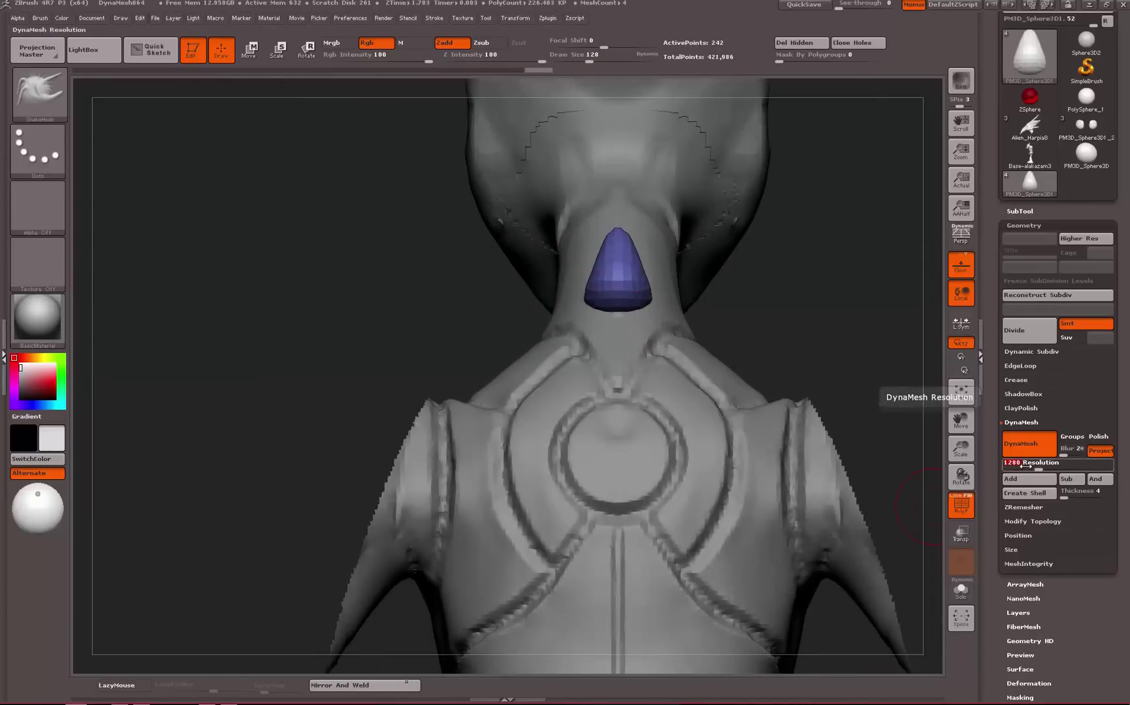
type("128")
key("Return")
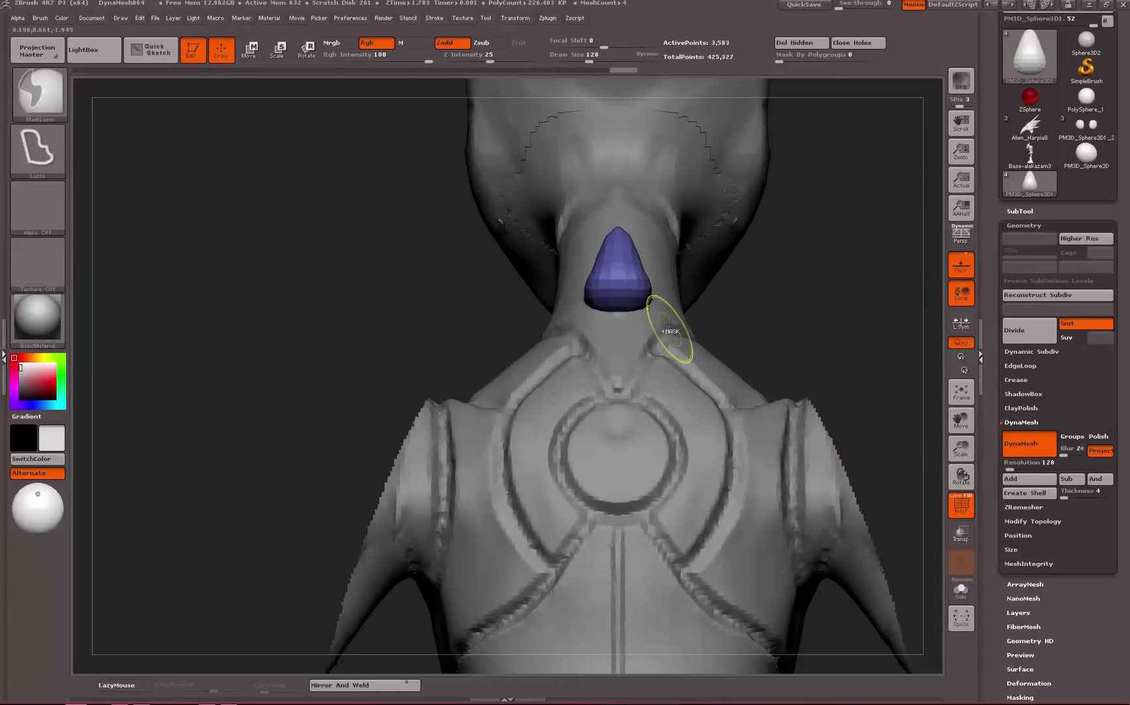
left_click_drag(745, 290, 643, 305, "ctrl")
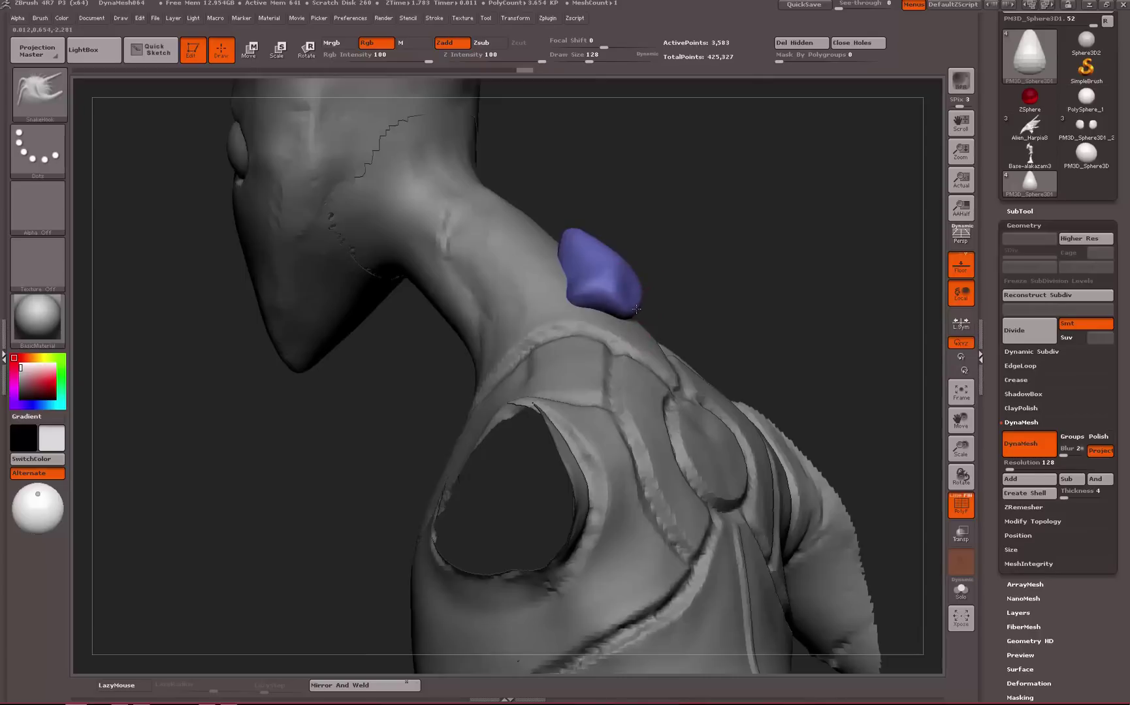
Carve a vertical slot into the rear face of the neck piece with Dam_Standard at draw size 87
key("b")
key("d")
key("s")
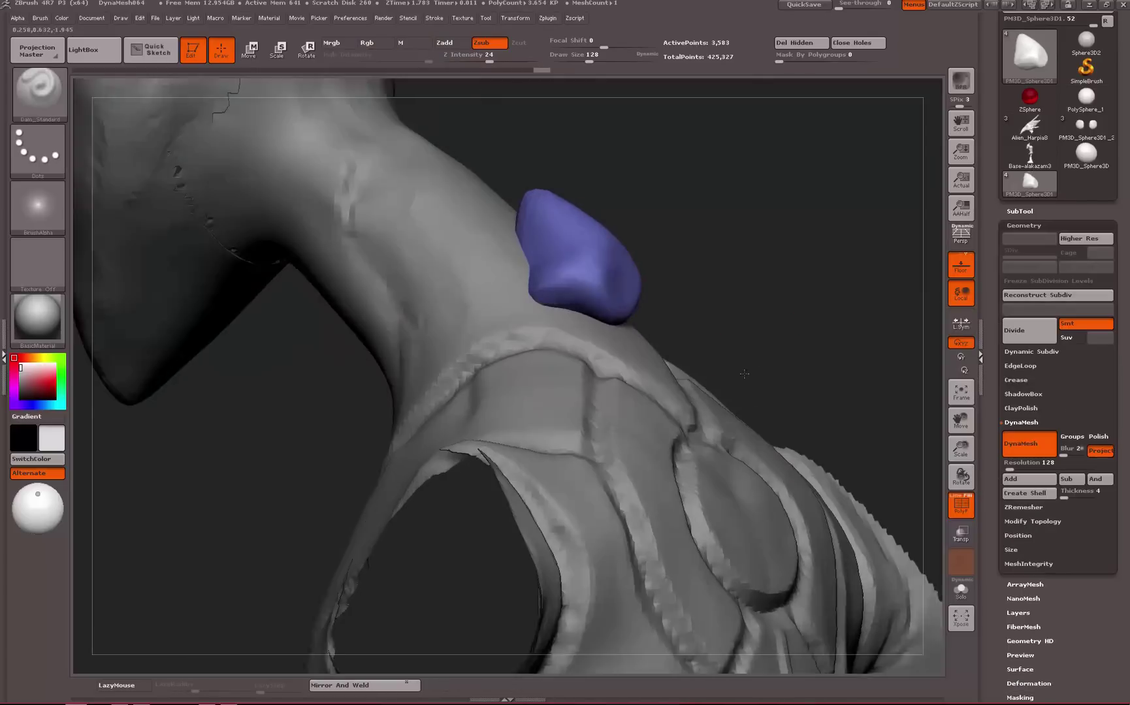
key("space")
left_click_drag(617, 281, 609, 272)
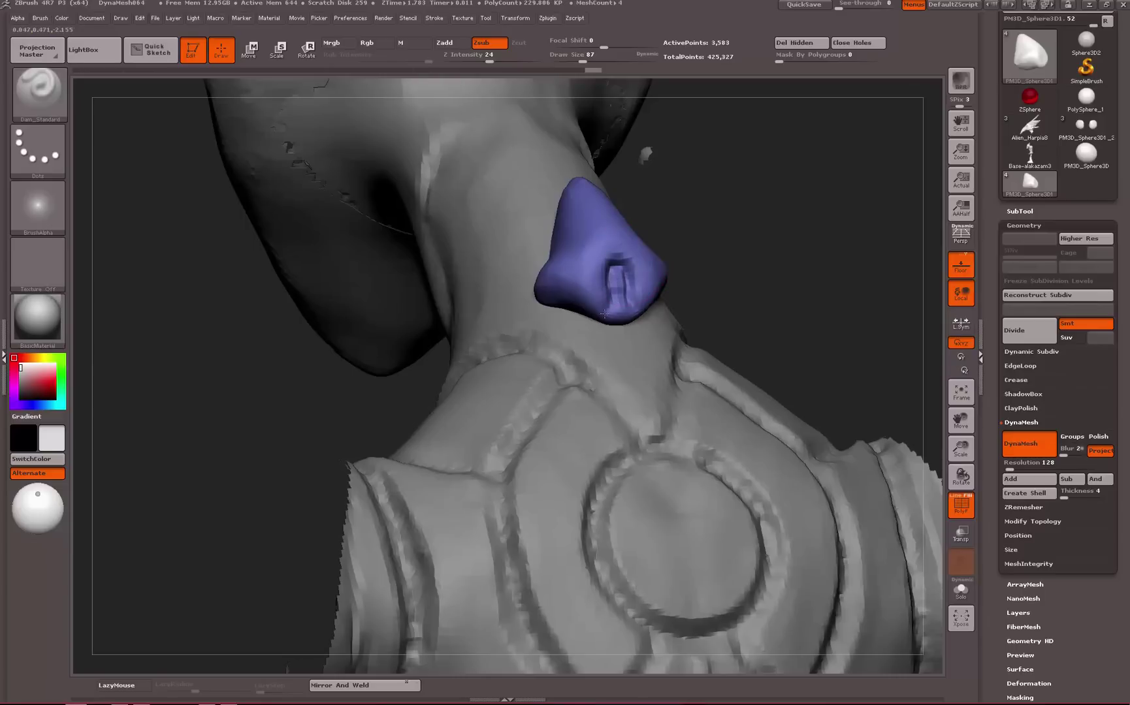
left_click_drag(604, 315, 582, 304)
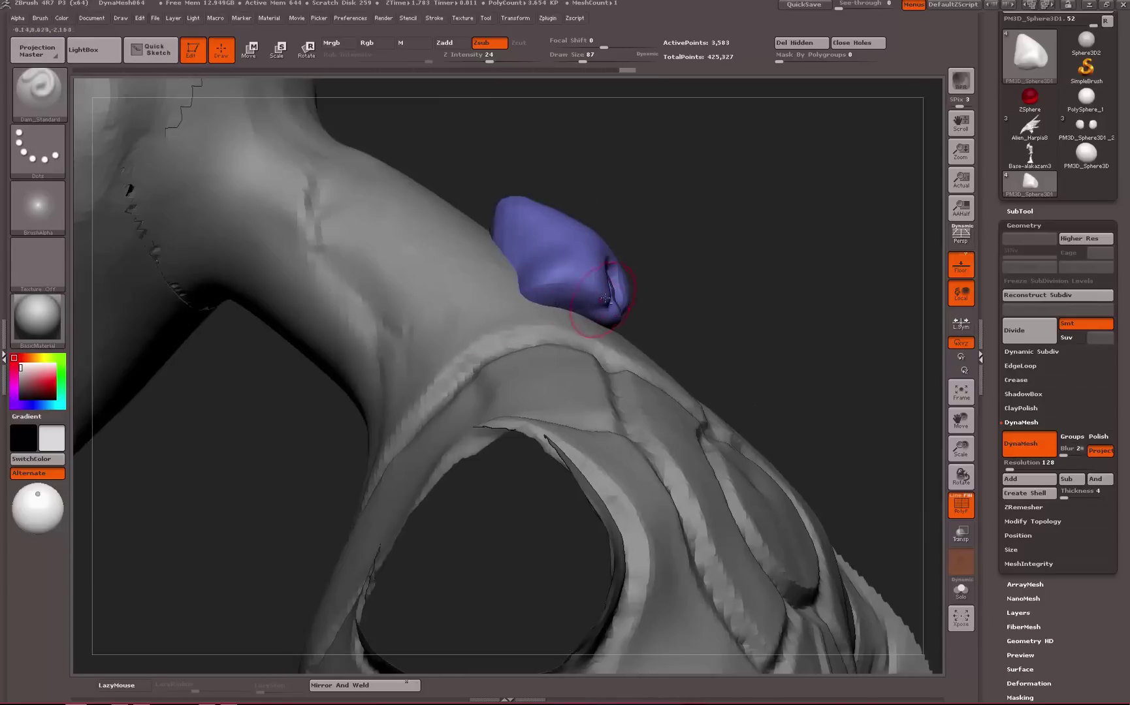
left_click_drag(868, 196, 575, 321)
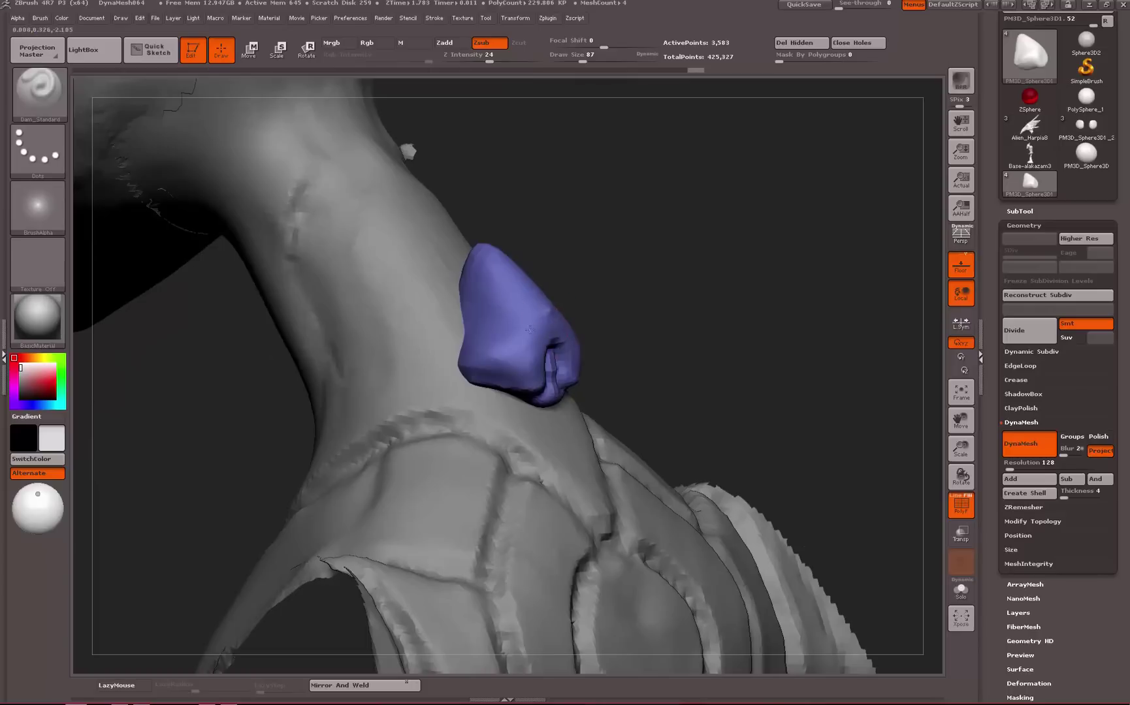
left_click_drag(530, 361, 532, 365)
Flatten the lower side and the upper edge of the neck piece with the hPolish brush
key("b")
key("h")
key("p")
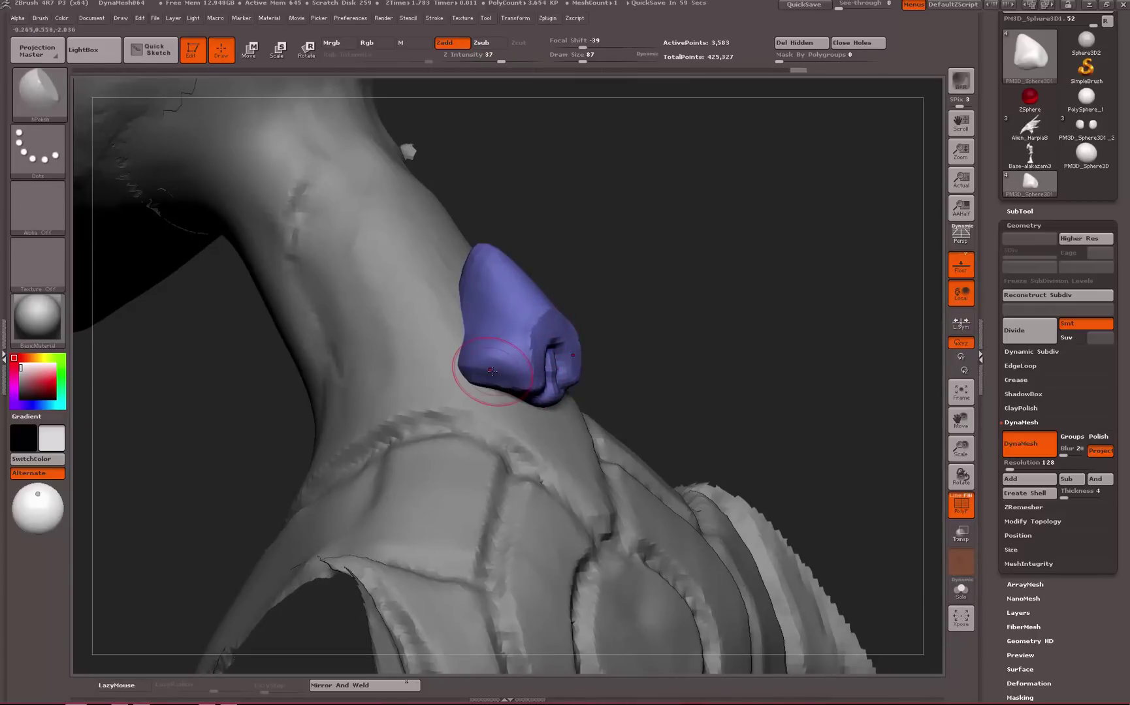
left_click_drag(495, 362, 454, 373)
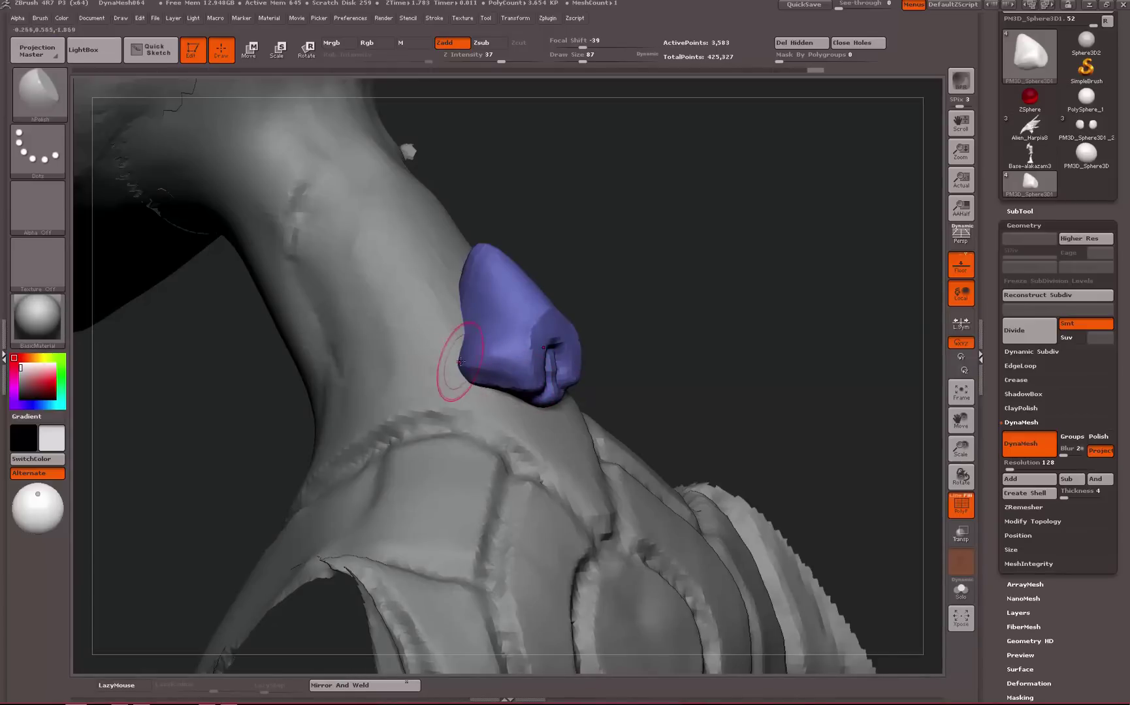
left_click_drag(475, 248, 487, 265)
Cut a groove along the upper side of the neck piece with the Dam_Standard brush
key("b")
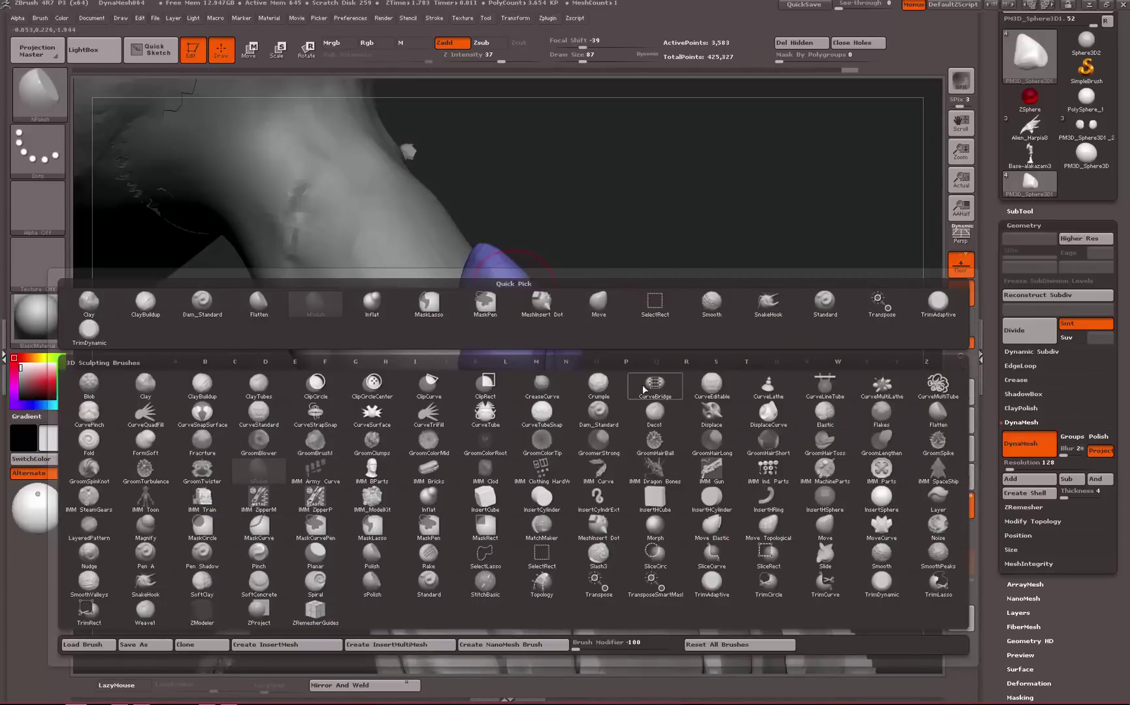
key("d")
key("s")
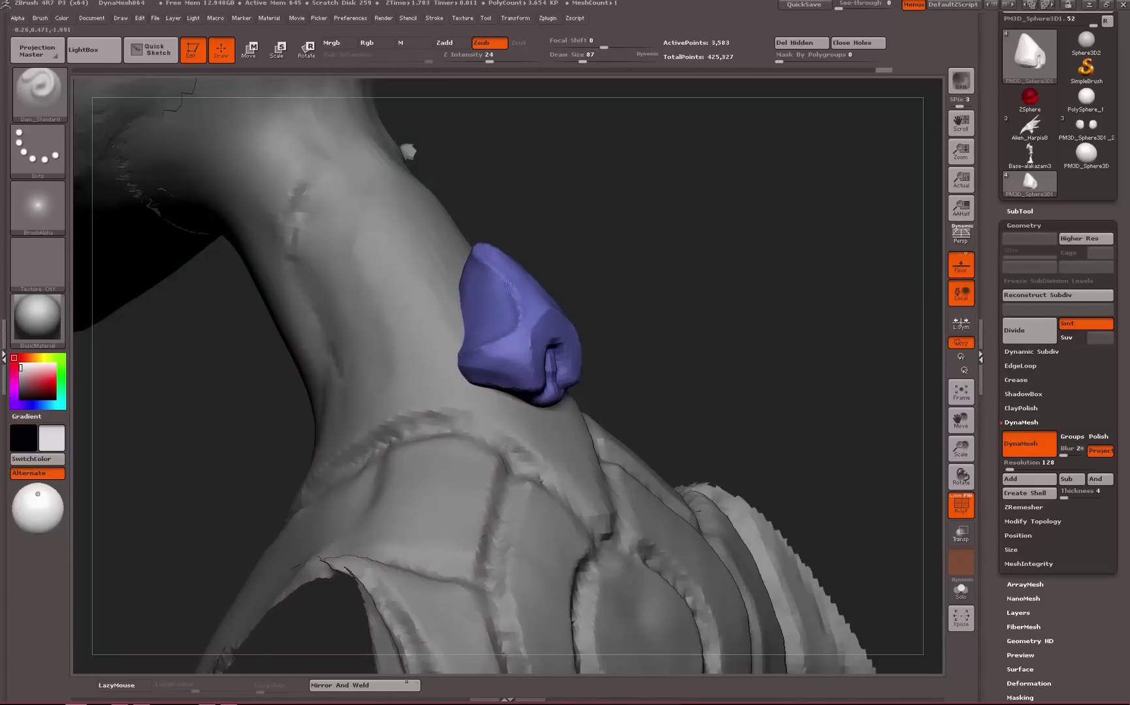
left_click_drag(508, 284, 490, 261)
mouse_move(578, 222)
left_mouse_down()
mouse_move(517, 245)
mouse_move(565, 230)
left_mouse_up()
Pull the neck piece's lower sides out into points wrapping the neck, using the Move brush at draw size 98
key("b")
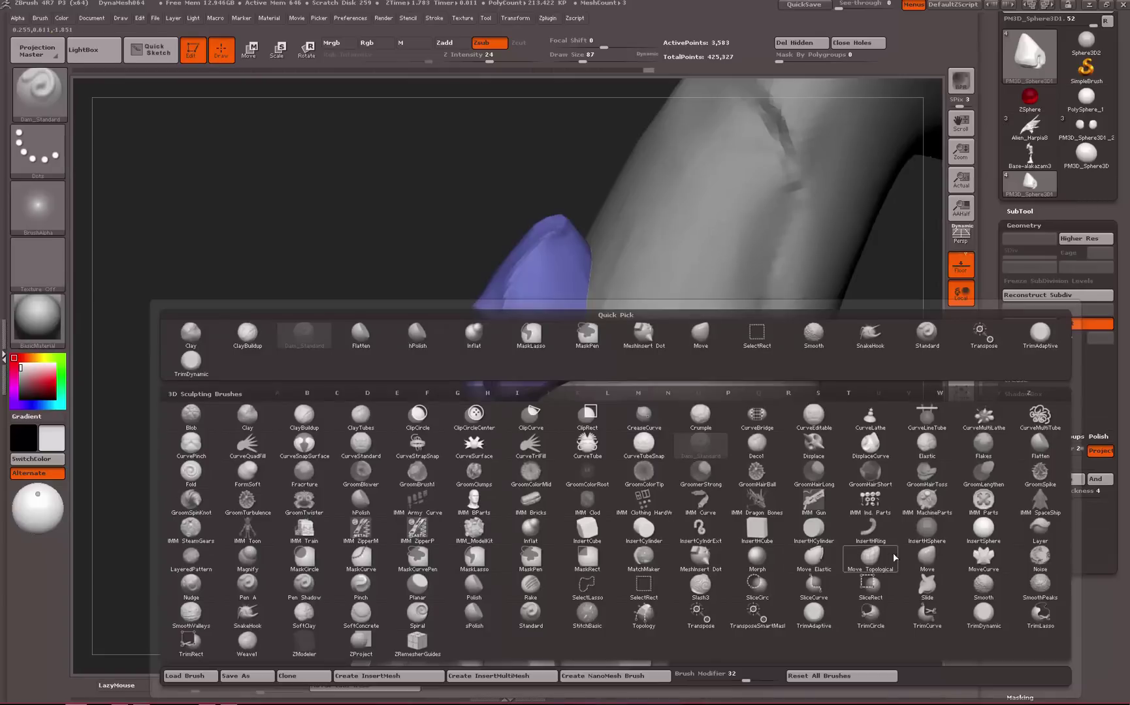
key("m")
key("v")
mouse_move(290, 383)
left_mouse_down()
mouse_move(604, 304)
mouse_move(567, 291)
mouse_move(569, 262)
mouse_move(578, 263)
left_mouse_up()
key("space")
left_click_drag(602, 328, 595, 330)
left_click_drag(314, 307, 503, 290)
left_click_drag(325, 370, 469, 372)
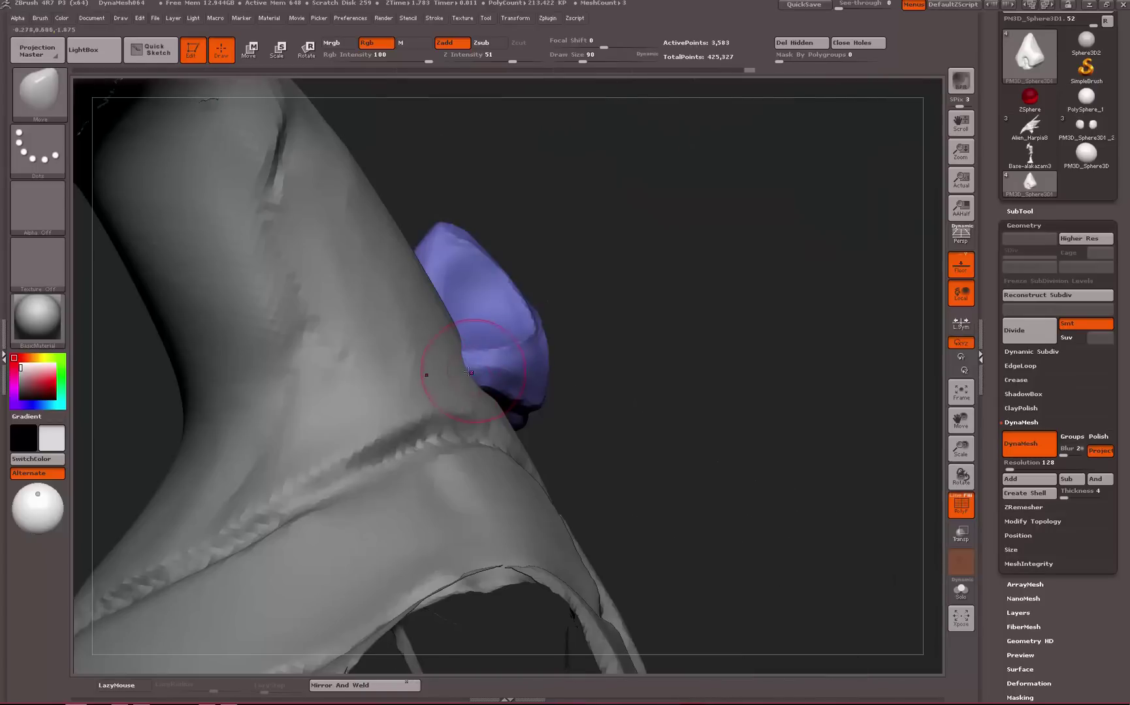
left_click_drag(640, 313, 428, 365)
mouse_move(673, 277)
left_mouse_down()
mouse_move(441, 371)
mouse_move(436, 358)
left_mouse_up()
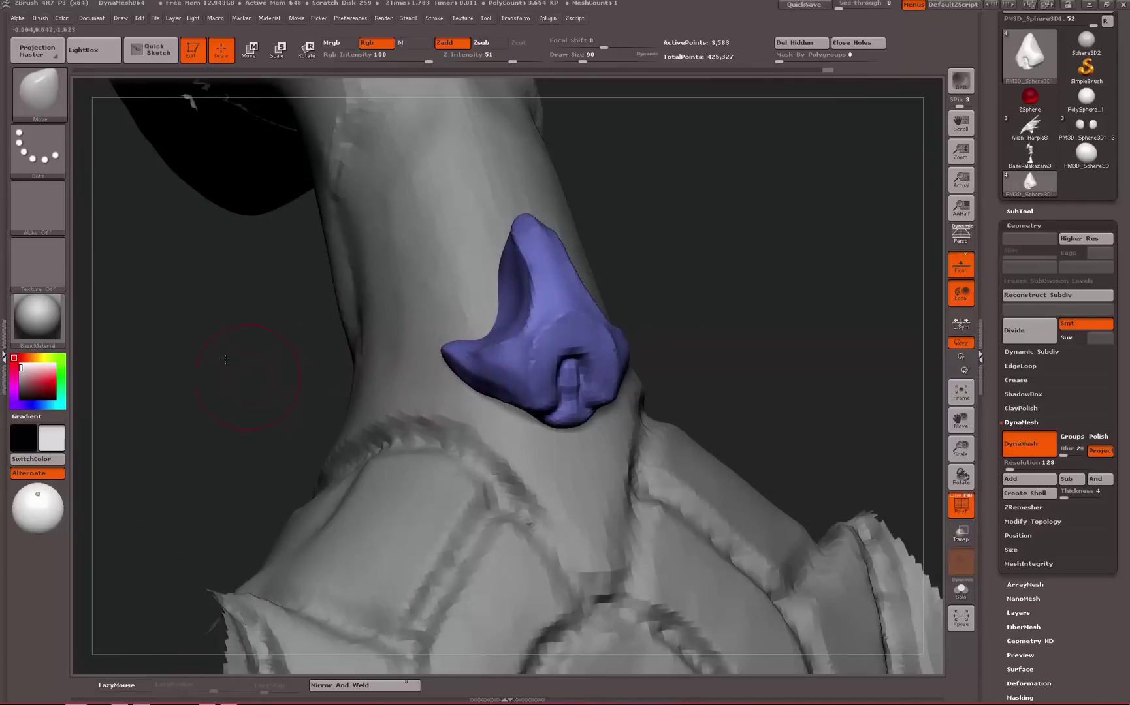
Refresh the neck piece's DynaMesh and carve around its rear slot with Dam_Standard at draw size 51
left_click_drag(239, 335, 274, 281, "alt")
left_click_drag(274, 281, 443, 265, "shift")
left_click_drag(644, 314, 814, 425, "ctrl")
key("b")
key("d")
key("s")
mouse_move(747, 373)
left_mouse_down()
mouse_move(588, 301)
mouse_move(574, 323)
left_mouse_up()
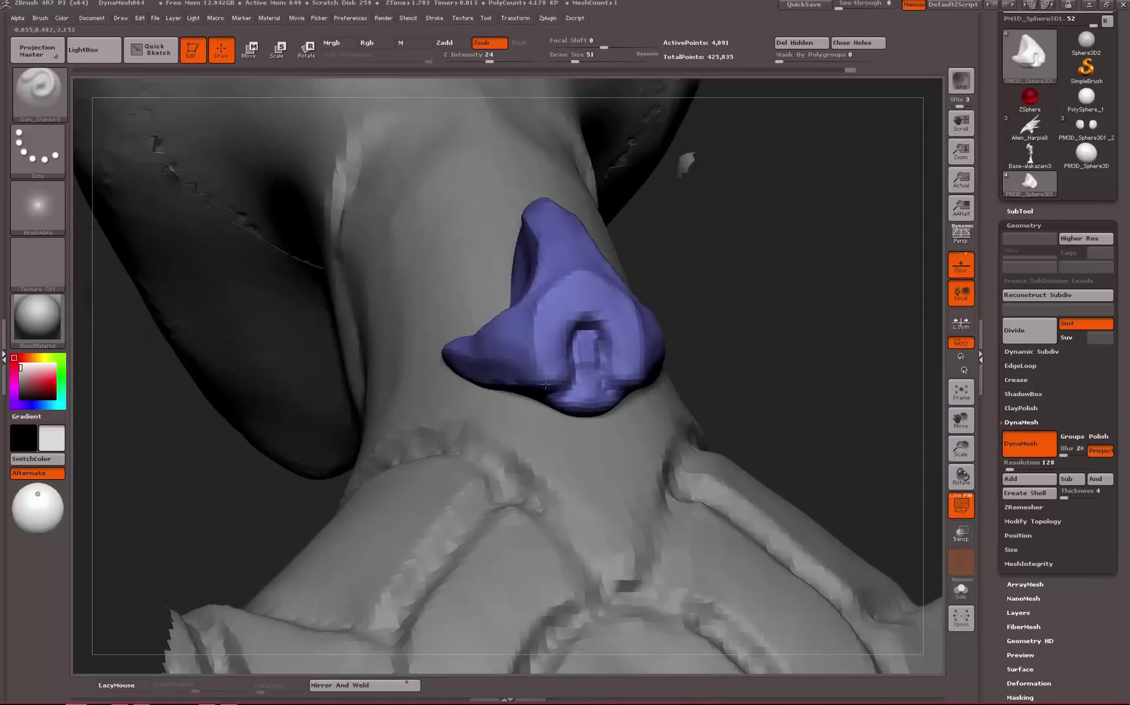
Subdivide the neck piece once and remesh it with a DynaMesh resolution of 256
key("ctrl+d")
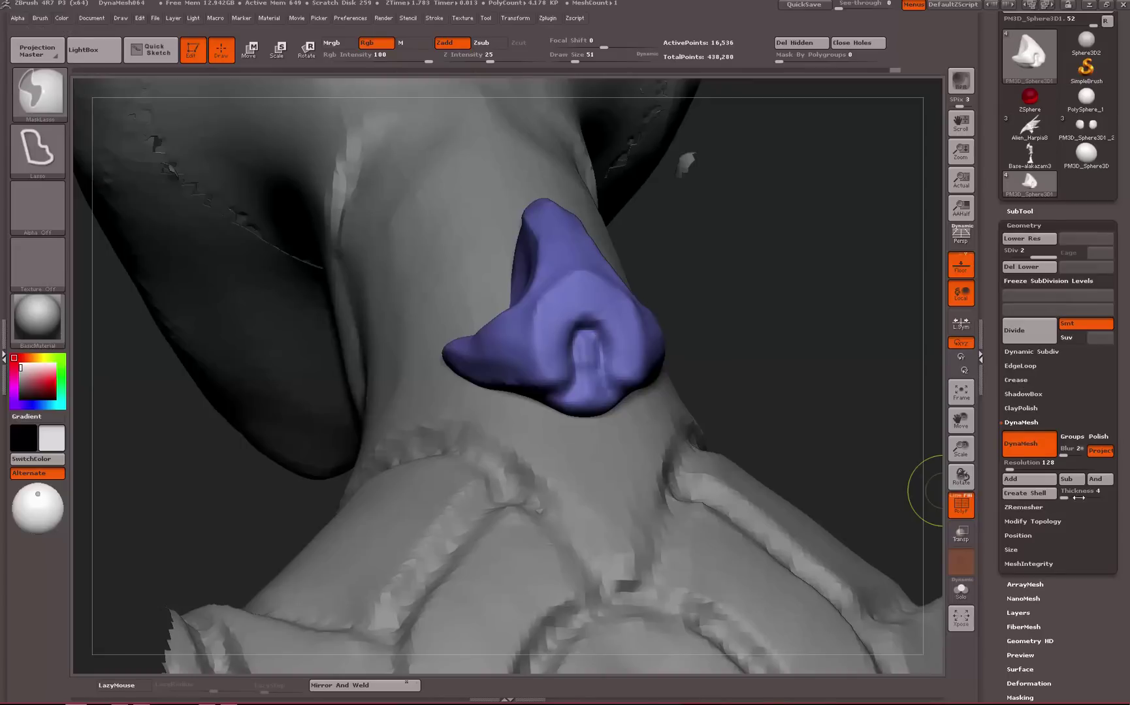
left_click_drag(1029, 463, 1011, 469)
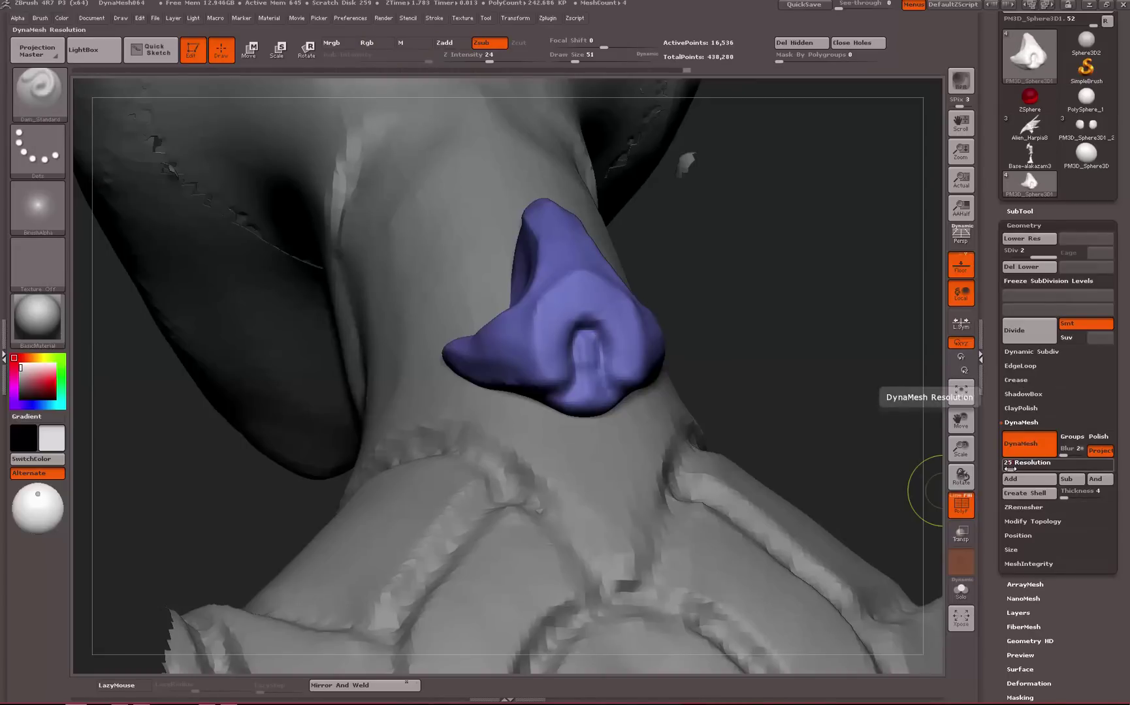
left_click_drag(780, 265, 744, 307, "ctrl")
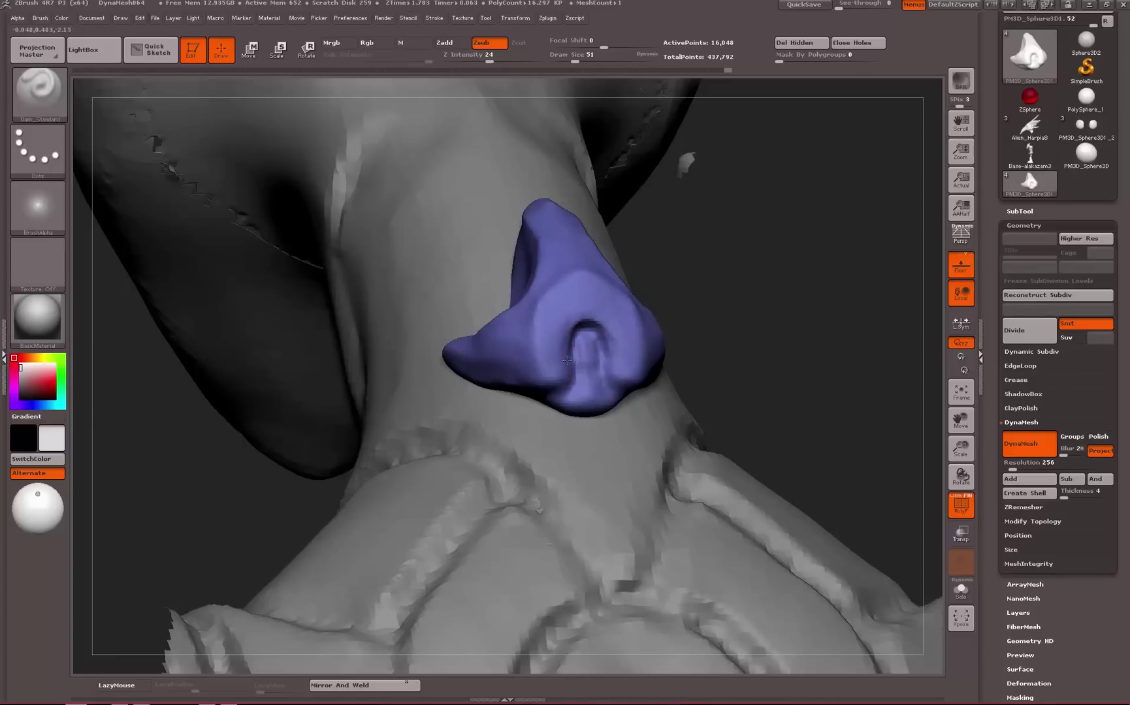
Sharpen the carving around the neck piece's rear slot and flatten its side surfaces with the hPolish brush
left_click_drag(737, 284, 556, 375)
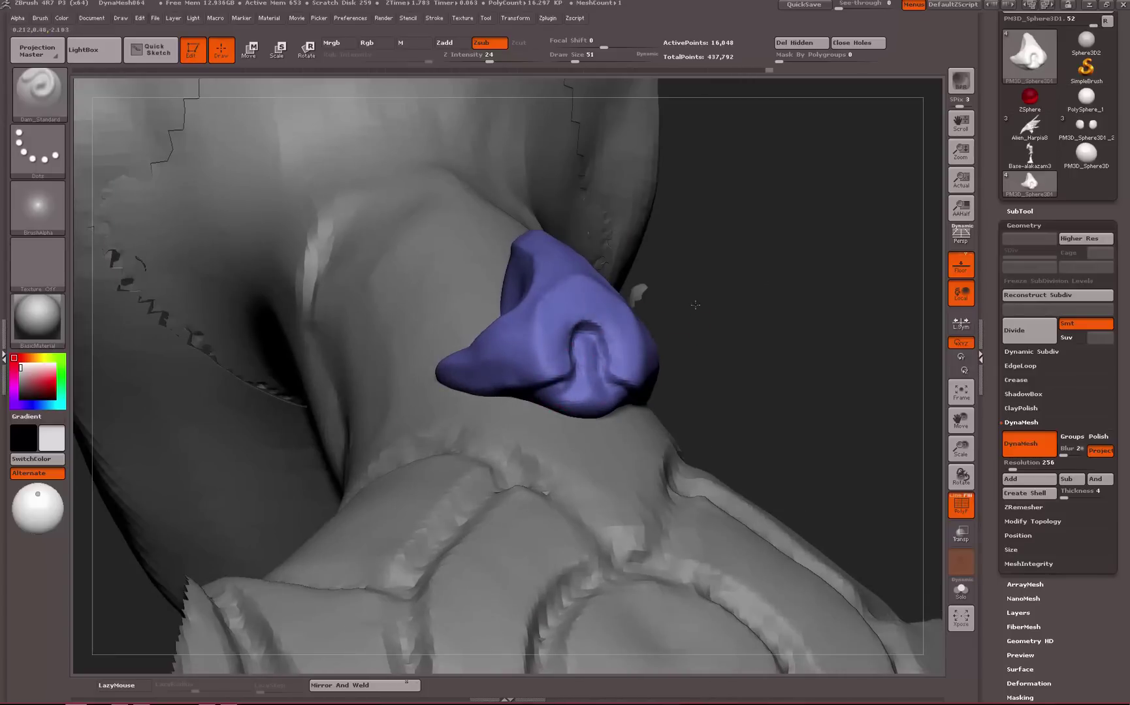
left_click_drag(695, 305, 589, 330)
key("b")
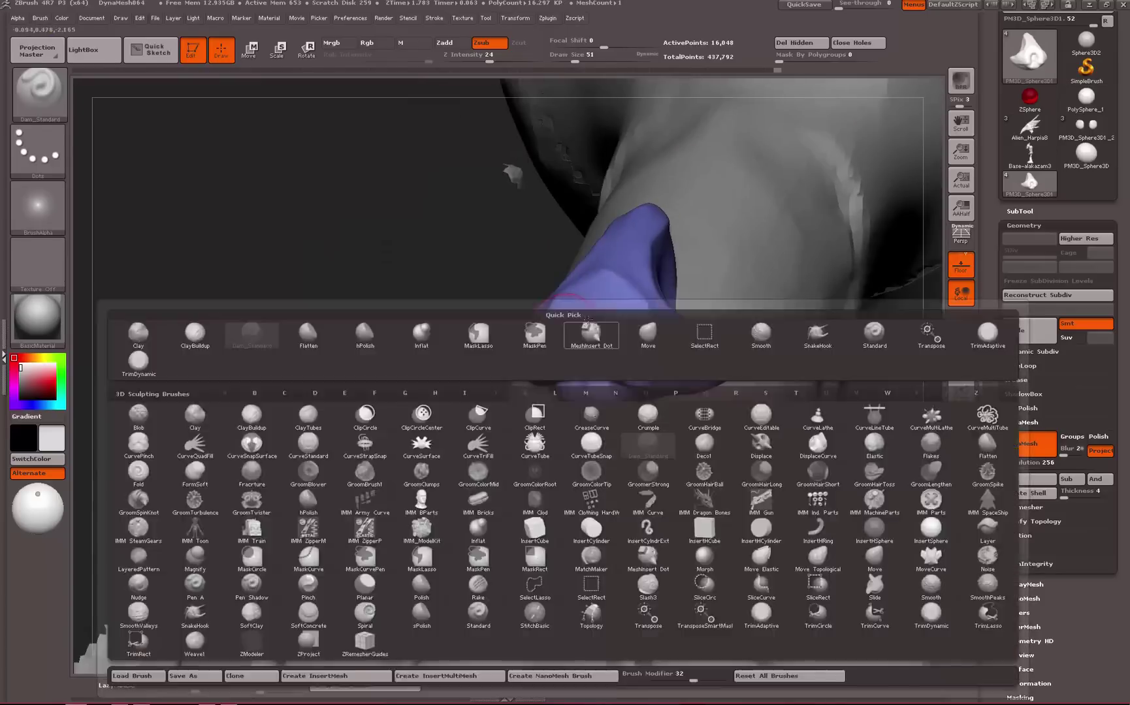
key("h")
key("p")
left_click_drag(397, 332, 566, 339)
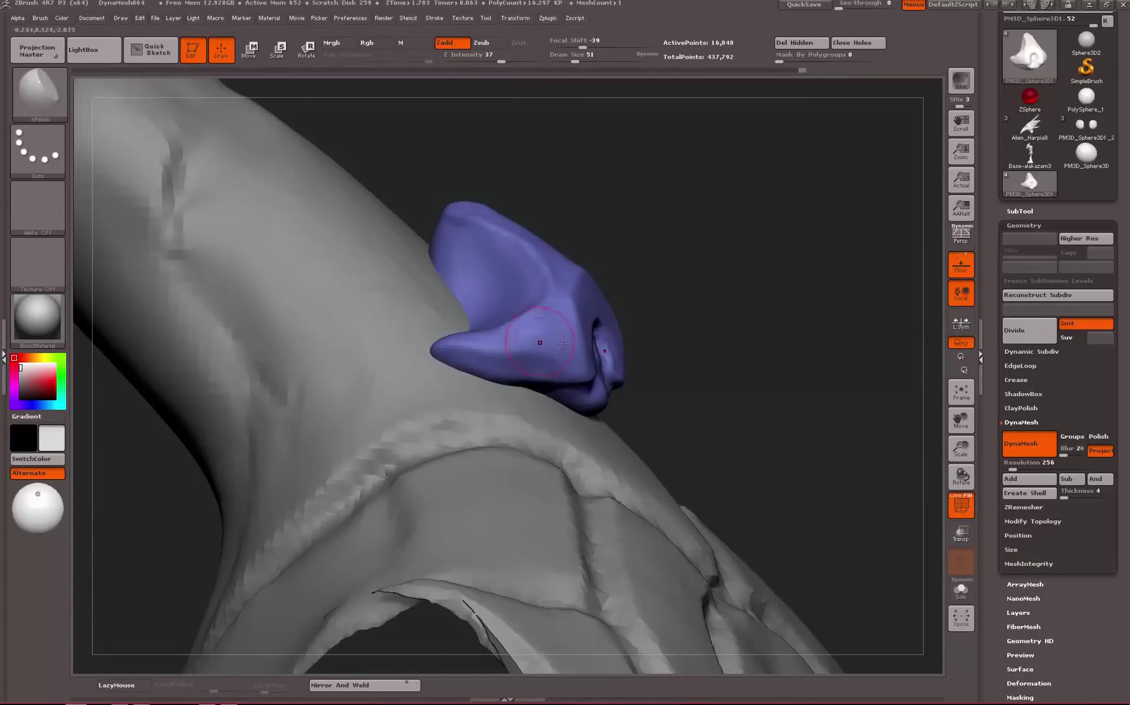
Try a Dam_Standard carving stroke along the neck piece's lower side point, and undo it
key("b")
key("d")
key("s")
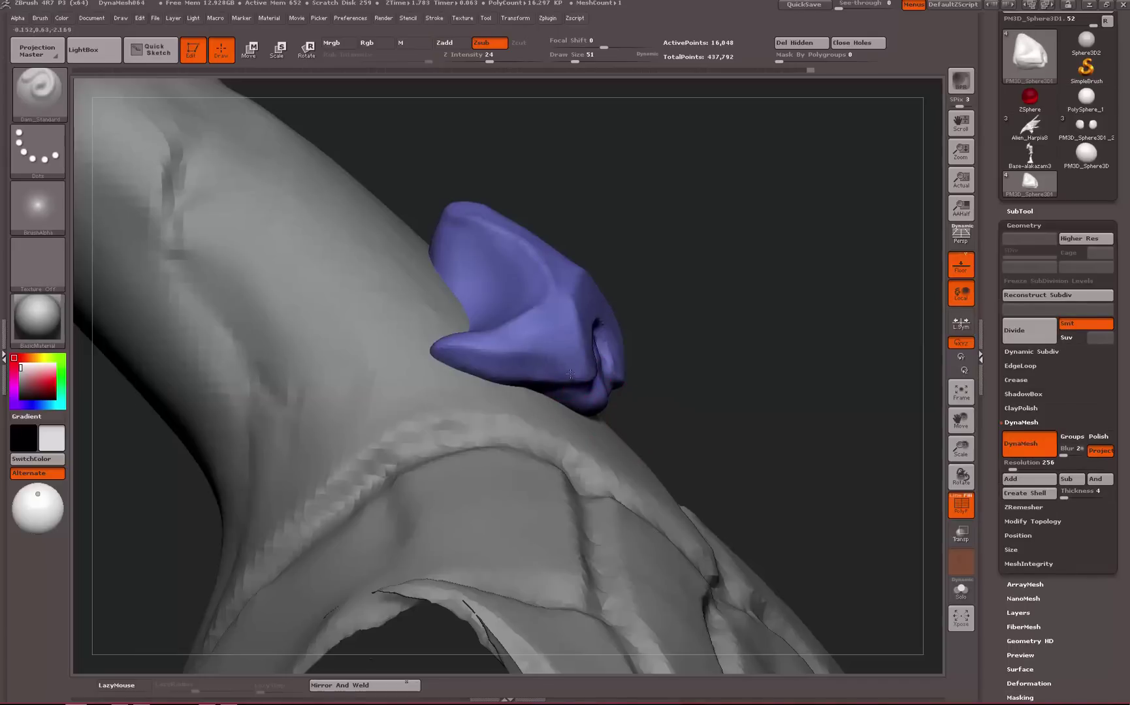
left_click_drag(445, 347, 479, 349)
key("ctrl+z")
key("ctrl+z")
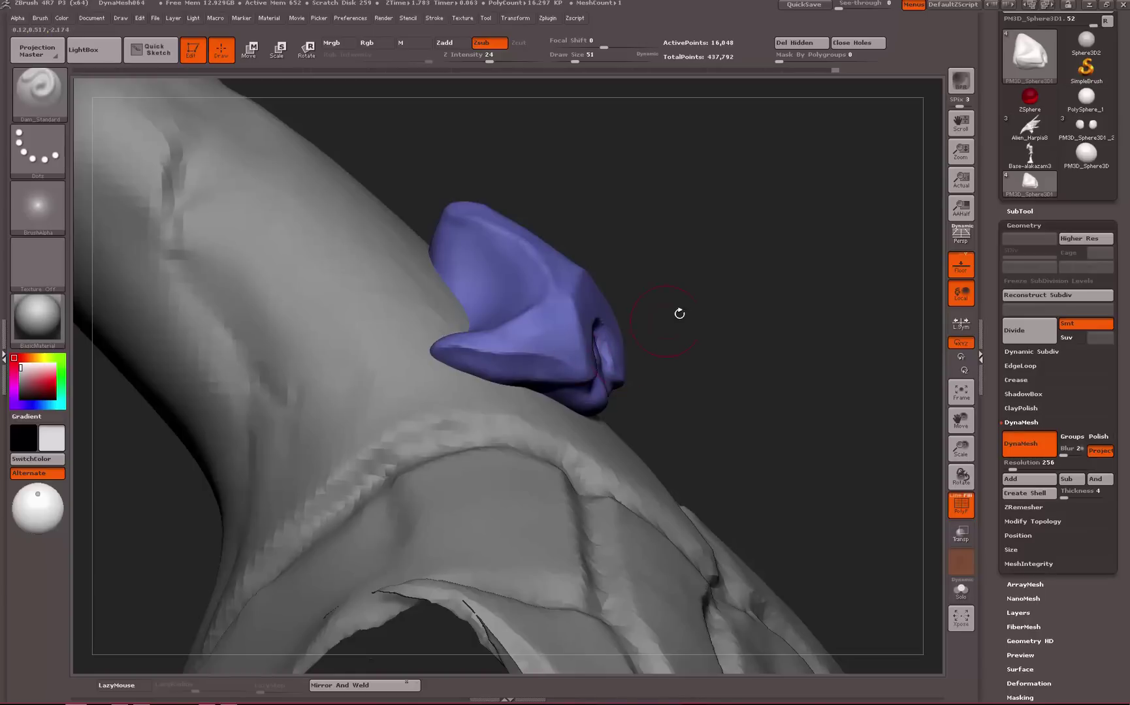
Sharpen the ridges along the neck piece's side and rear with the Pinch brush at draw size 51
left_click_drag(679, 314, 565, 401)
left_click_drag(701, 225, 655, 335)
key("b")
key("p")
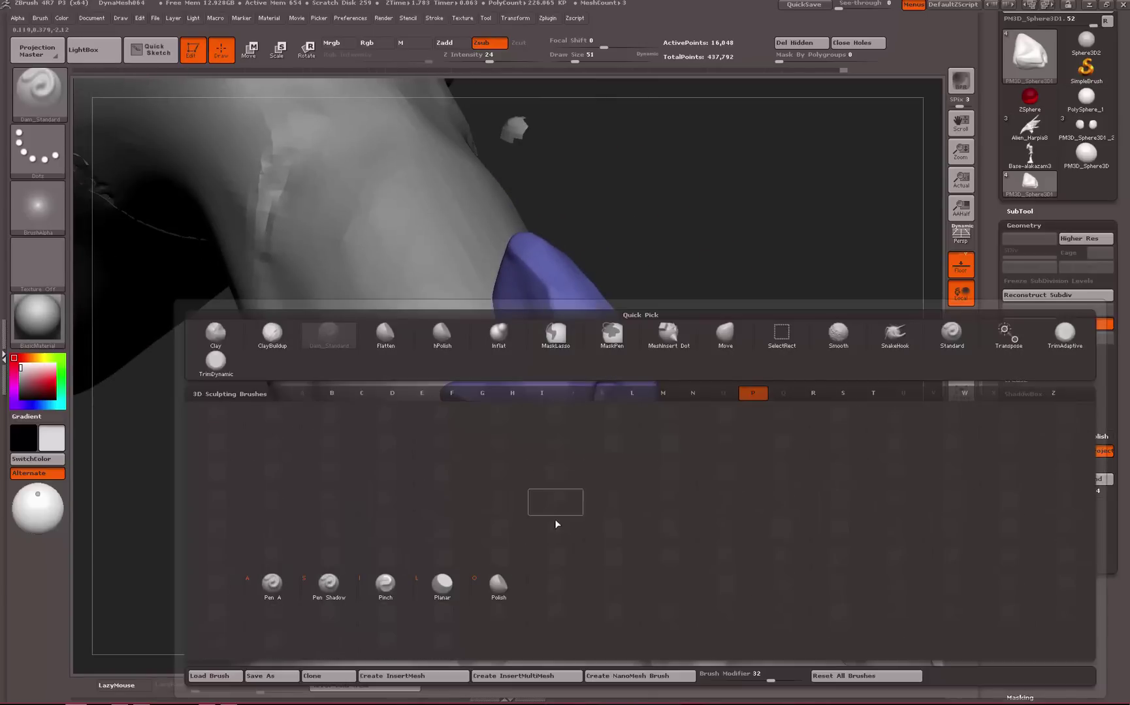
left_click(395, 583)
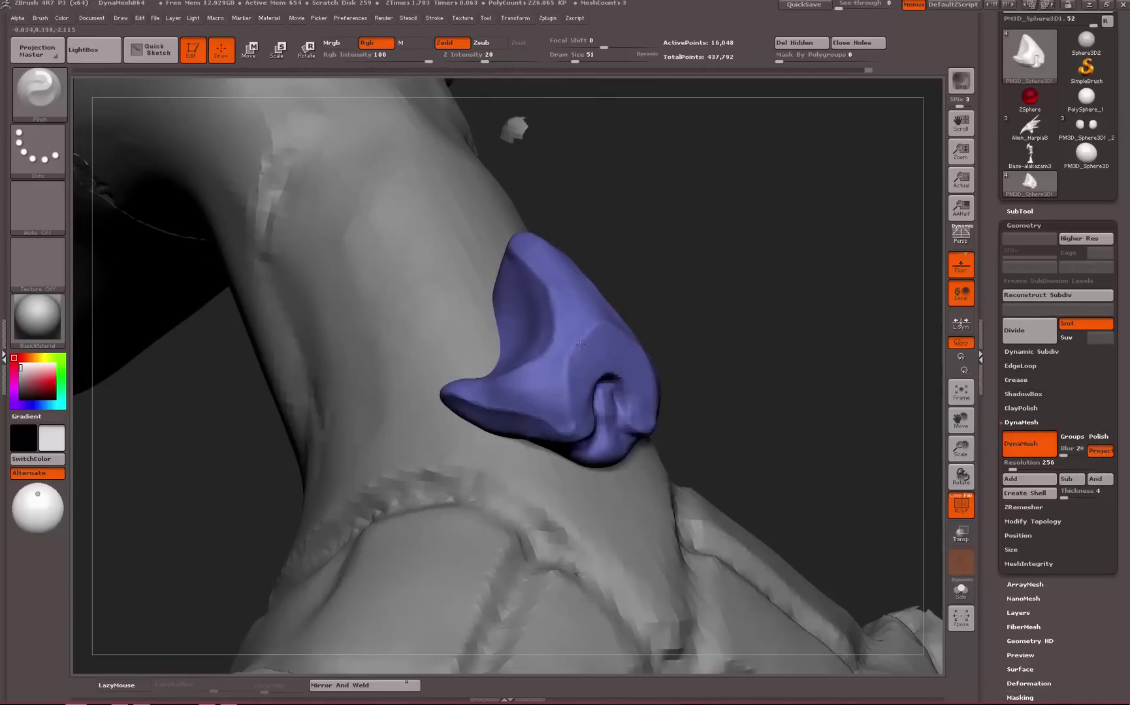
left_click_drag(566, 378, 572, 429)
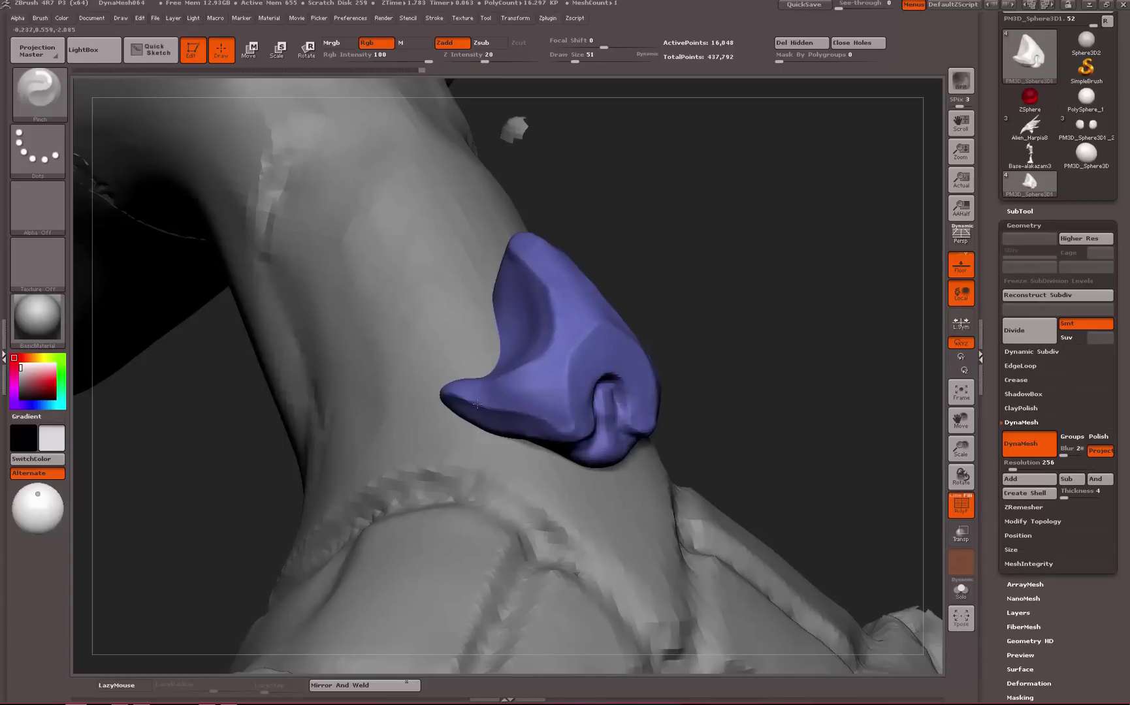
left_click_drag(674, 273, 656, 333, "alt")
left_click_drag(656, 333, 692, 343)
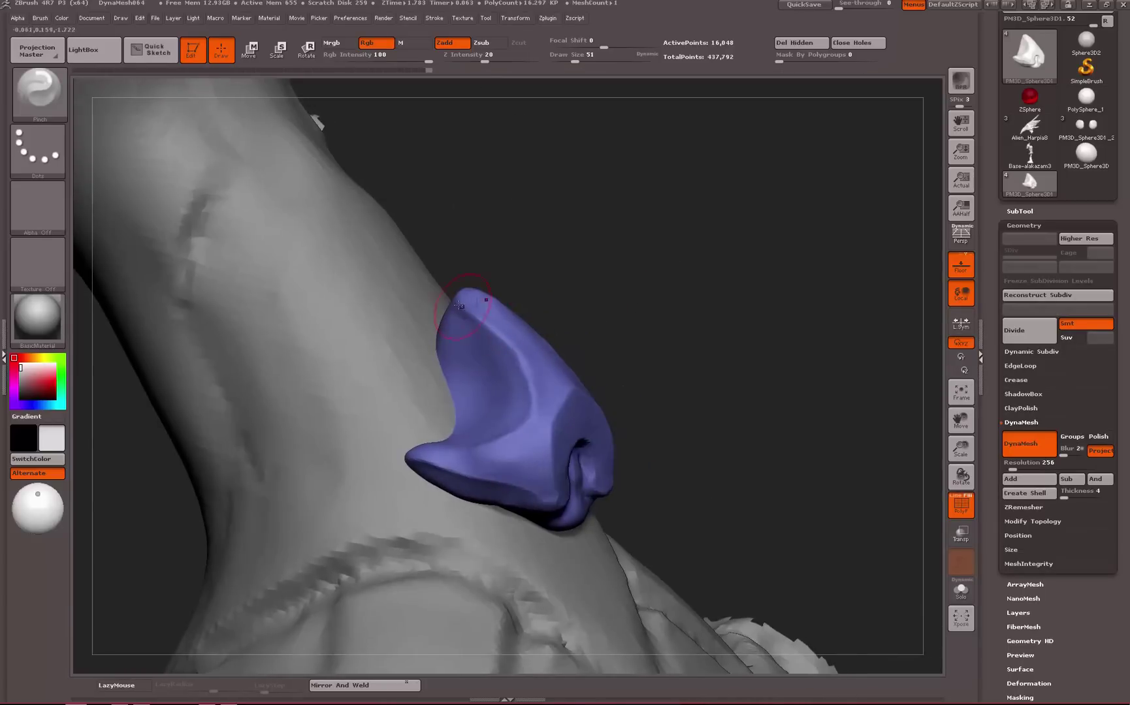
left_click_drag(510, 345, 528, 401)
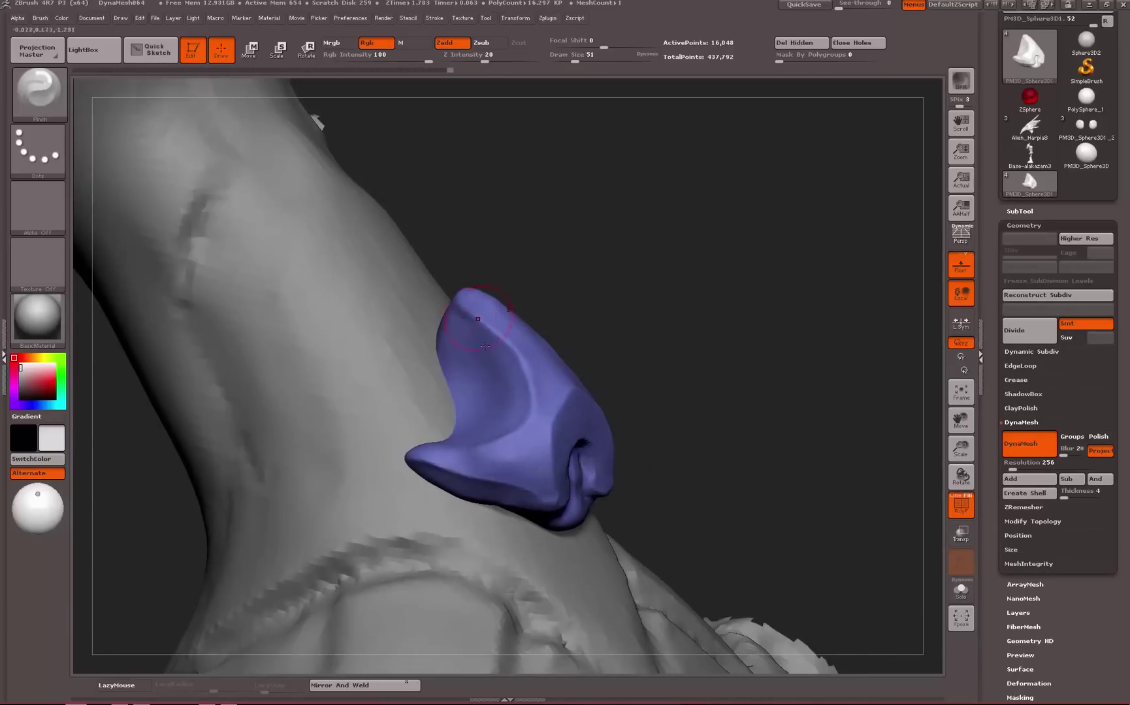
Carve a notch into the neck piece's side, where it meets the neck, with the ClayBuildup brush at draw size 51
key("b")
left_click(162, 421)
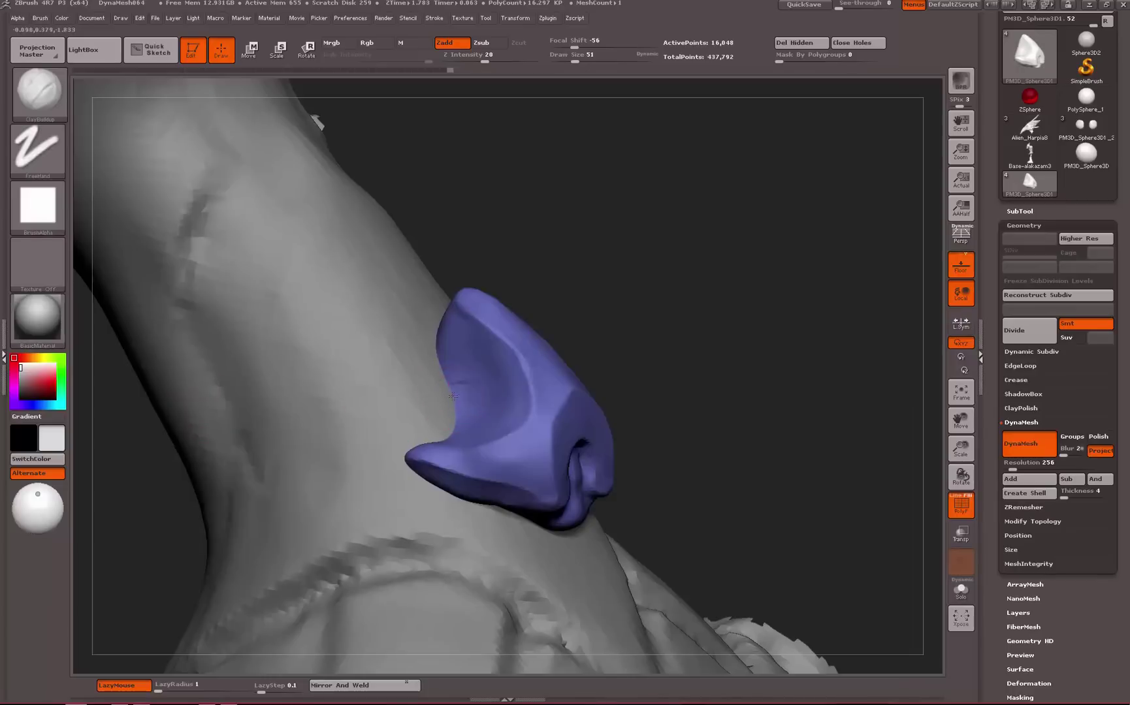
left_click_drag(472, 397, 489, 389, "alt")
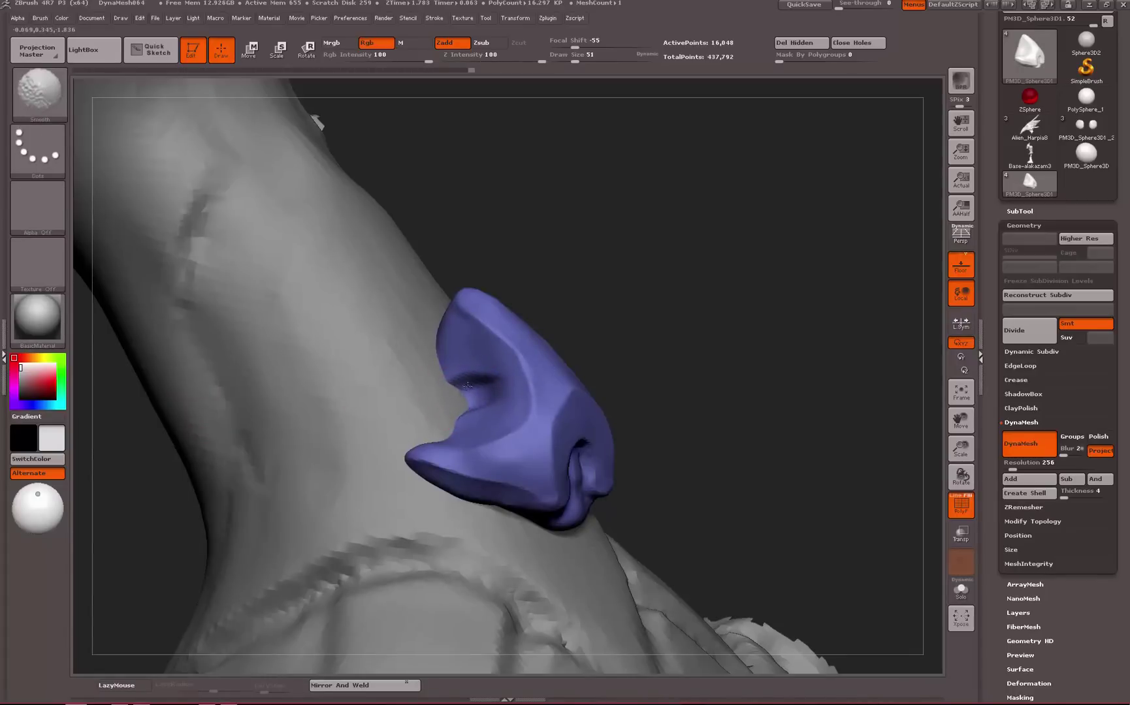
key("b")
key("n")
key("p")
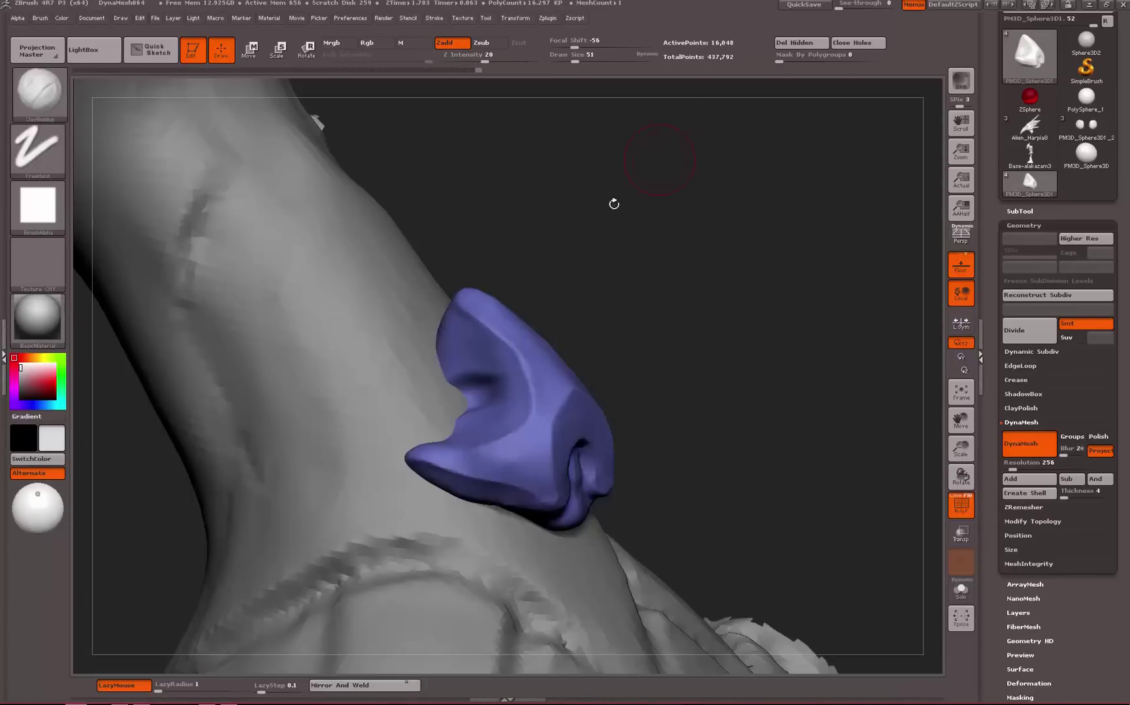
Tighten the edges of the new side notch with the Pinch brush
key("b")
key("p")
left_click(399, 434)
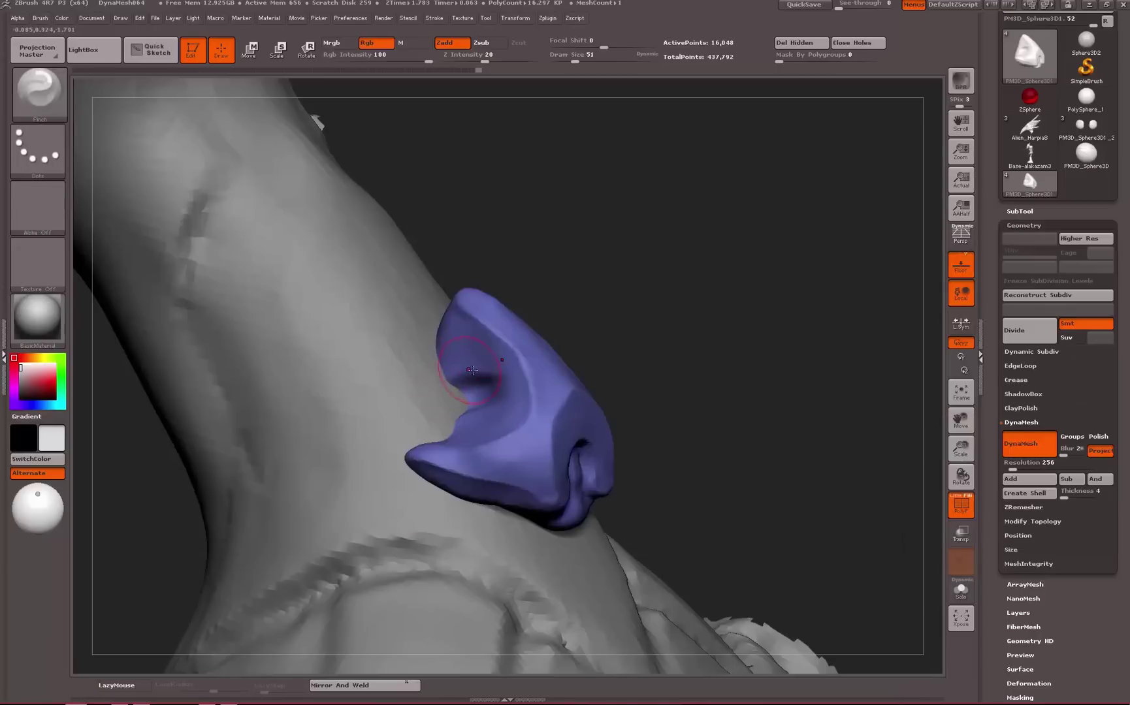
left_click_drag(580, 345, 598, 346)
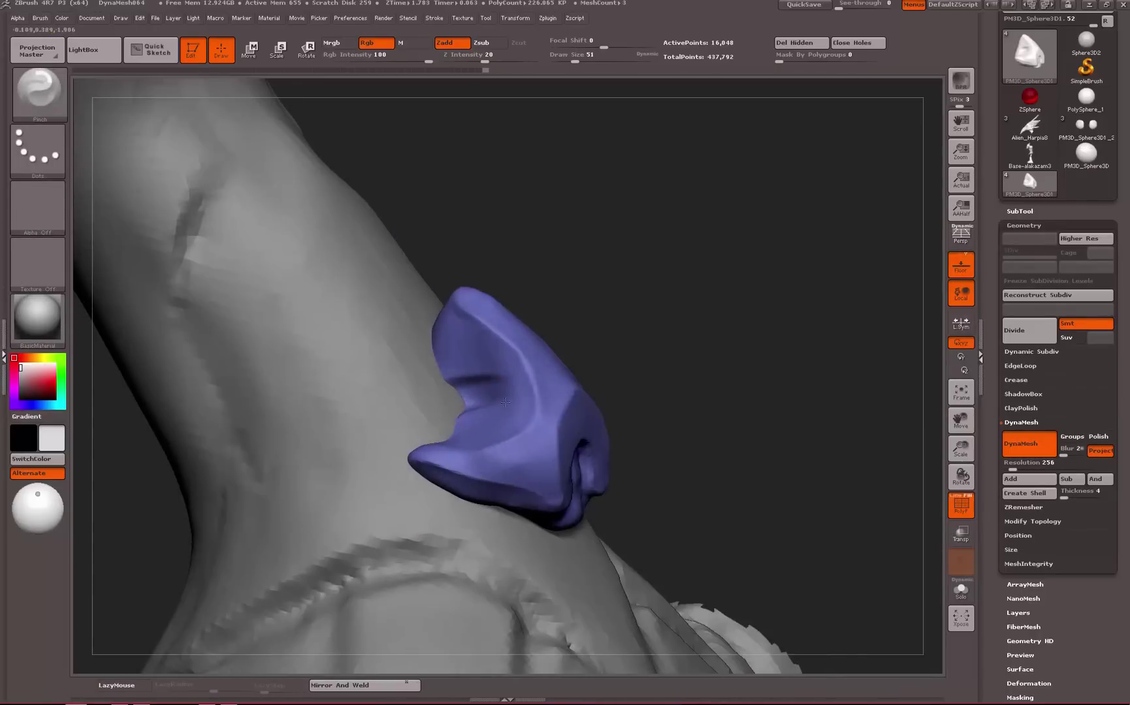
Refresh the neck piece's DynaMesh and build up the area beside the side notch with the Clay brush at draw size 31
key("b")
key("m")
key("l")
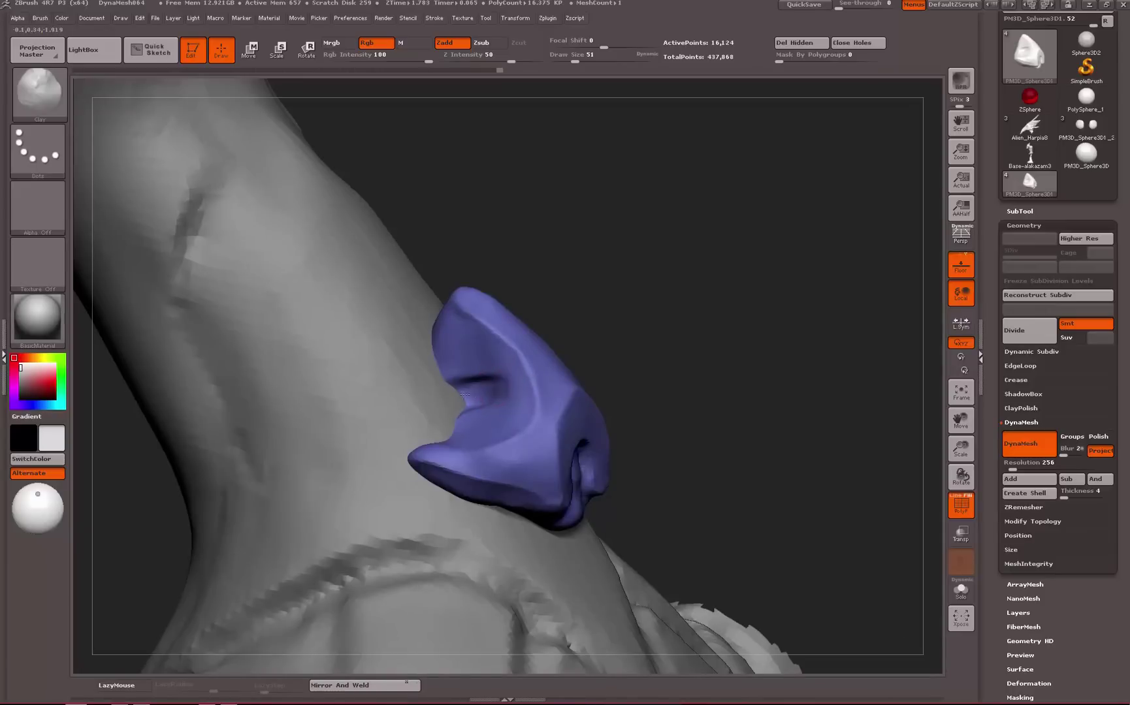
left_click_drag(460, 404, 507, 386, "shift")
key("space")
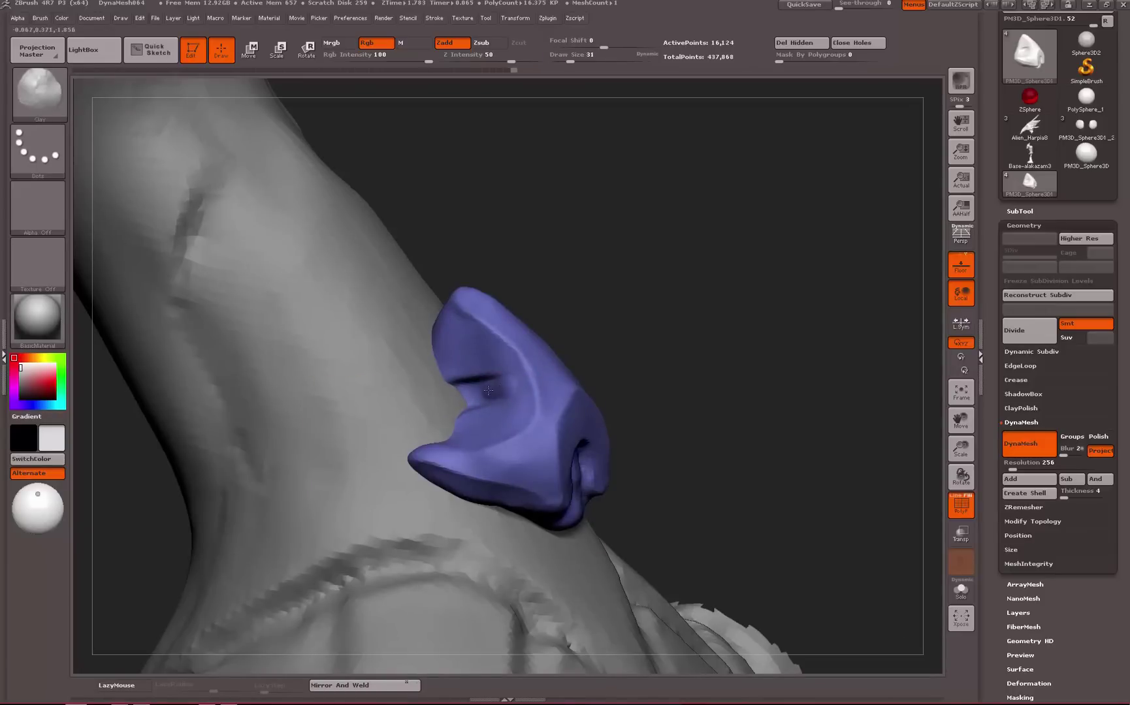
Carve an oval outline just below the side notch with the Dam_Standard brush at draw size 31
key("b")
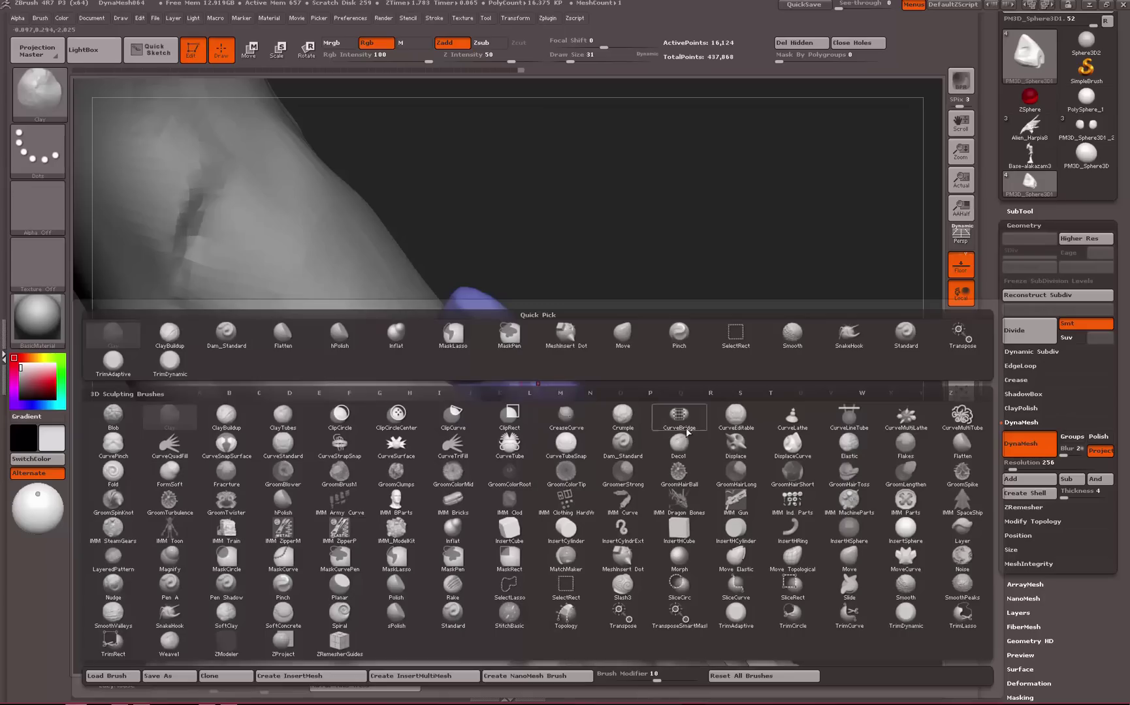
left_click(619, 453)
mouse_move(709, 369)
left_mouse_down()
mouse_move(721, 376)
mouse_move(712, 444)
left_mouse_up()
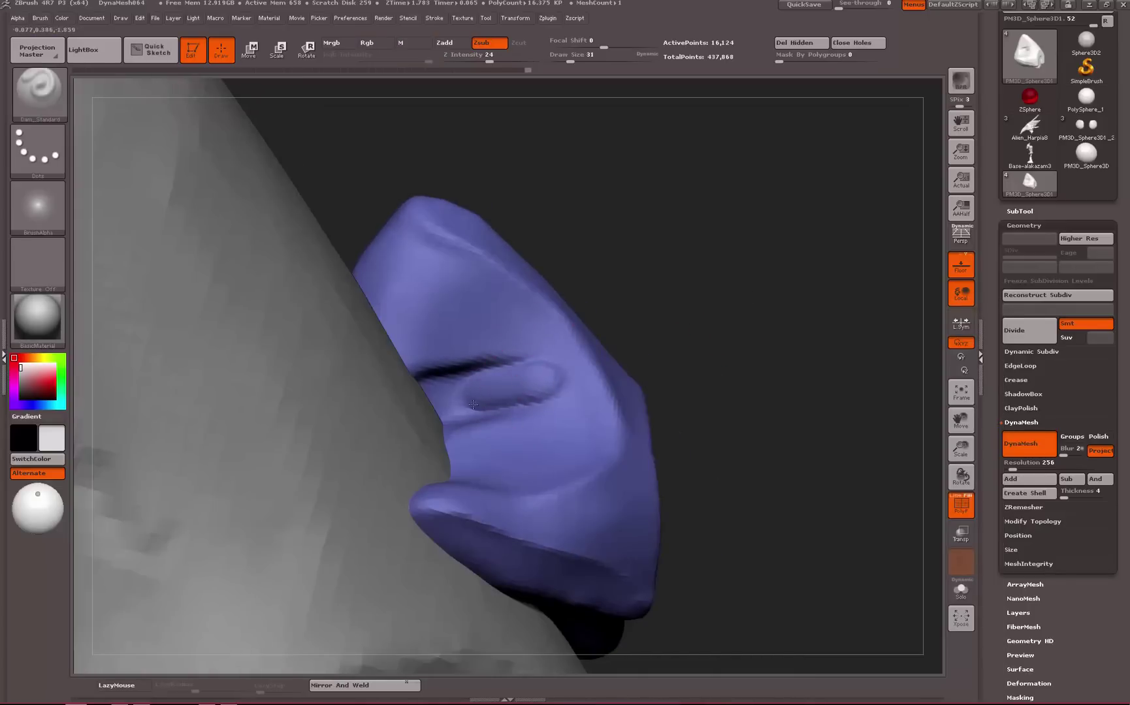
mouse_move(532, 392)
left_mouse_down()
mouse_move(542, 394)
mouse_move(507, 401)
left_mouse_up()
left_click_drag(736, 333, 588, 405, "alt")
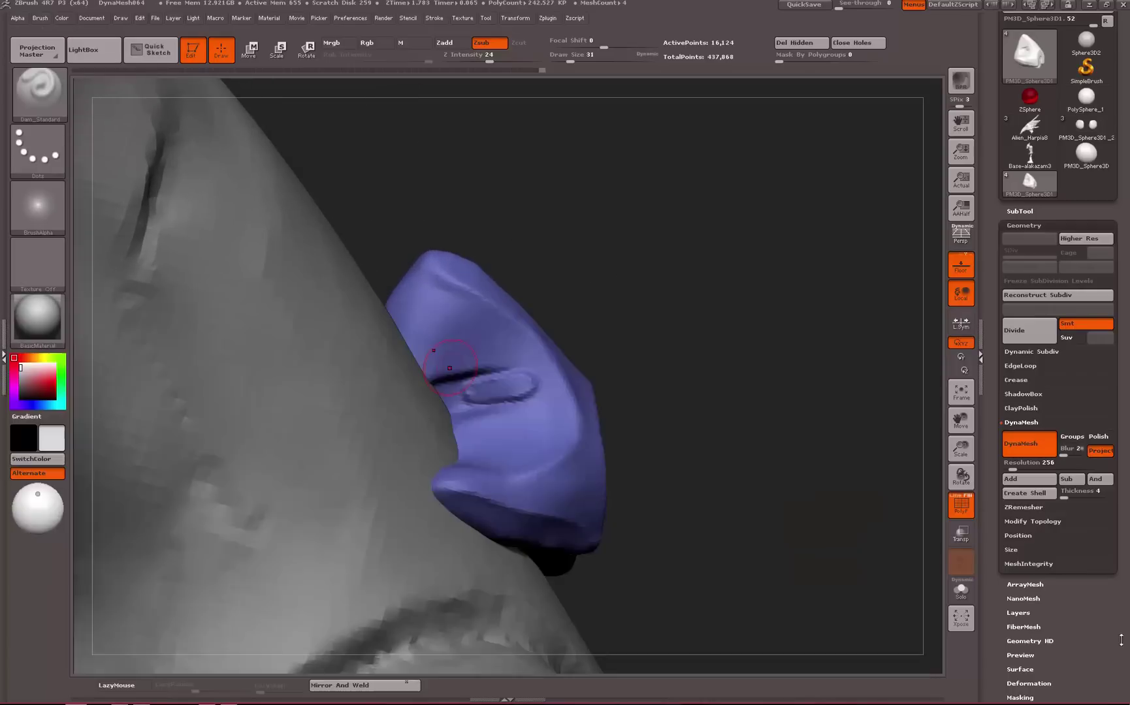
Isolate the neck piece and add clay to its inner face near the upper tip with the Clay brush at draw size 31
left_click(961, 590)
key("b")
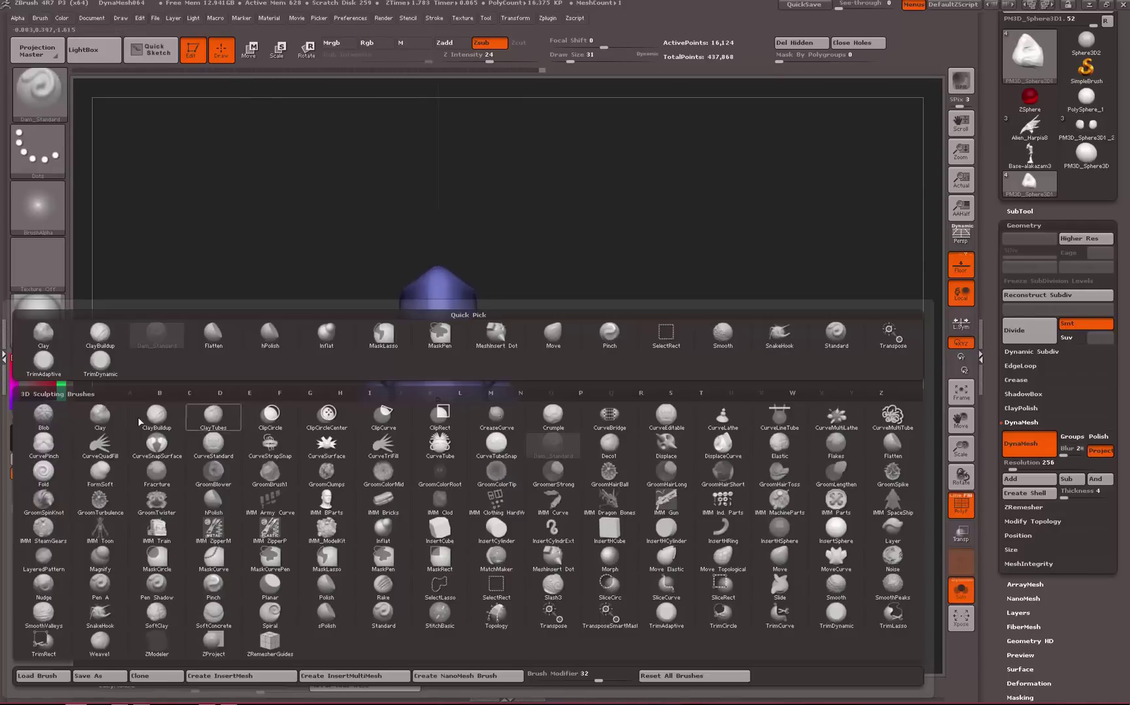
left_click(103, 417)
left_click_drag(381, 246, 450, 281)
key("space")
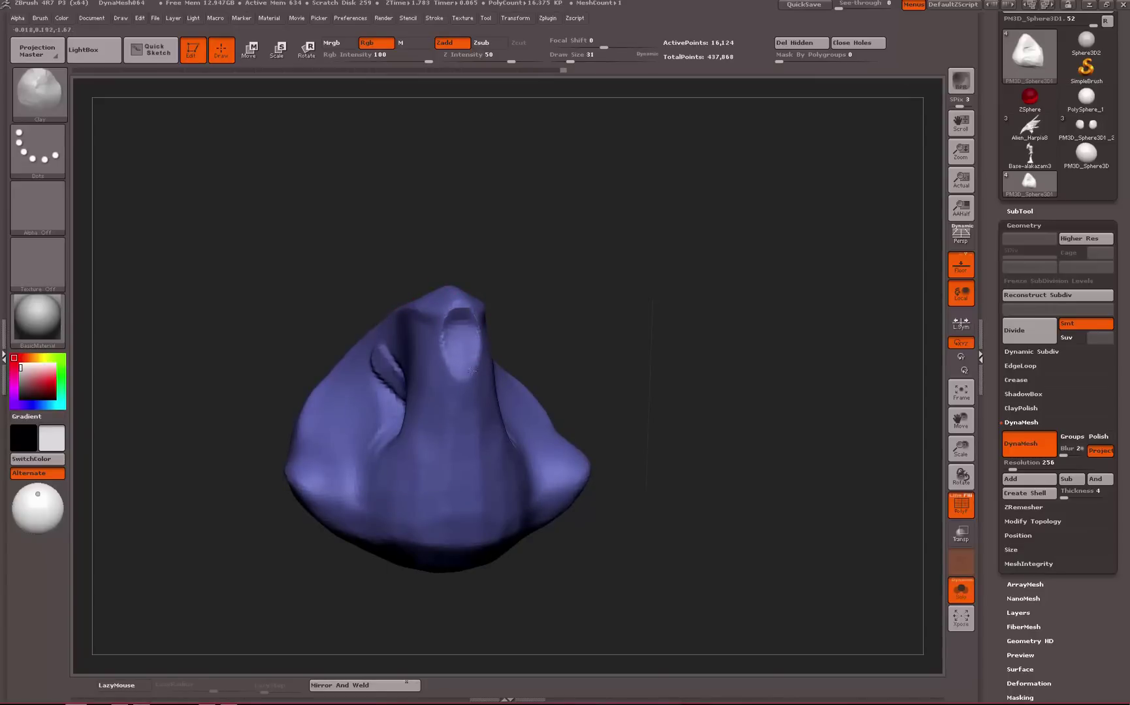
Adjust the isolated neck piece's inner side with the Move brush at draw size 136, and show the whole model again
mouse_move(606, 334)
left_mouse_down()
mouse_move(690, 413)
mouse_move(710, 297)
left_mouse_up()
key("b")
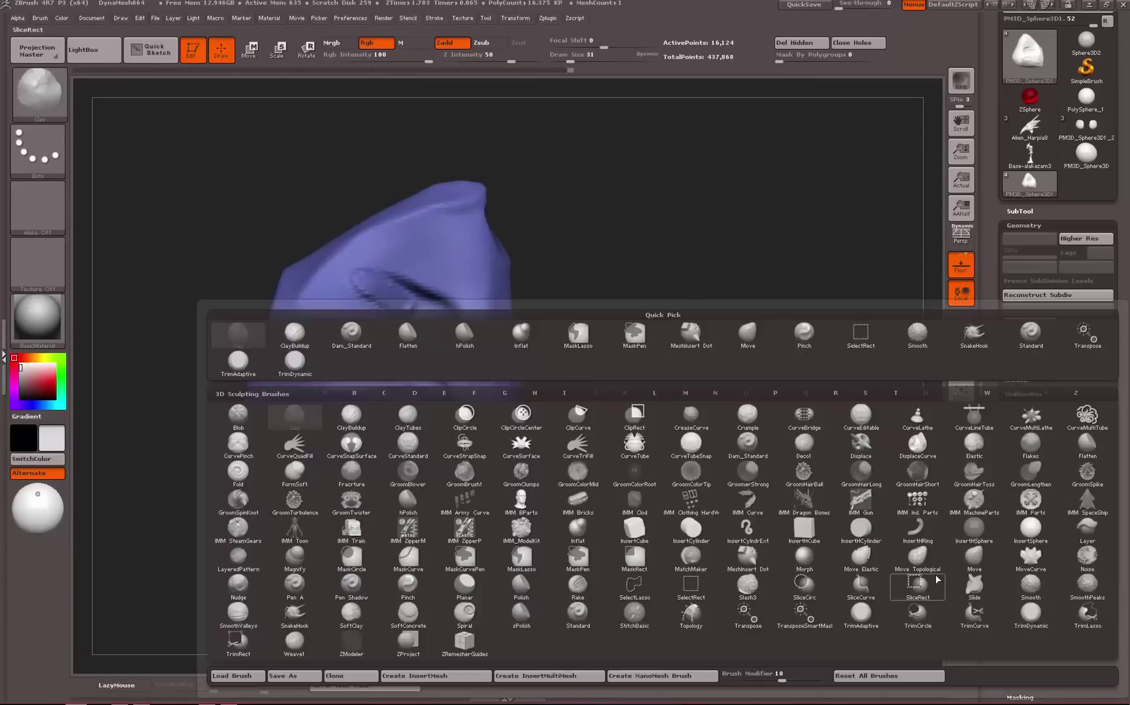
left_click(973, 562)
key("space")
key("space")
mouse_move(488, 379)
left_mouse_down()
mouse_move(512, 378)
mouse_move(500, 383)
left_mouse_up()
left_click_drag(509, 421, 465, 405)
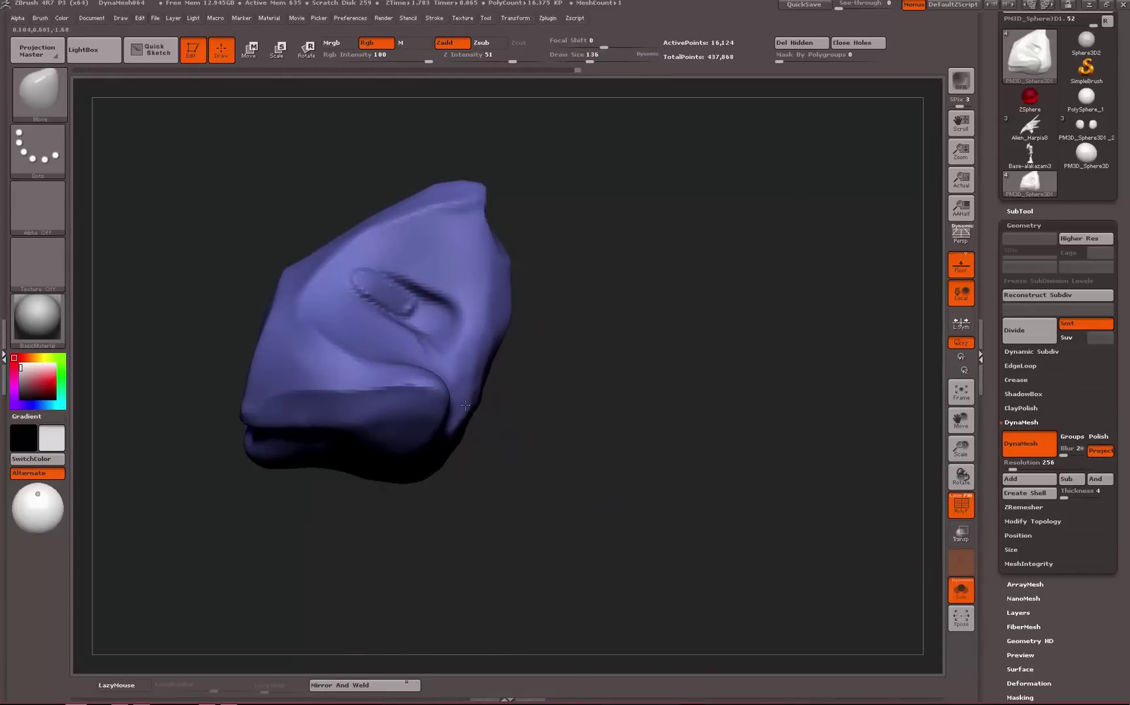
left_click(961, 589)
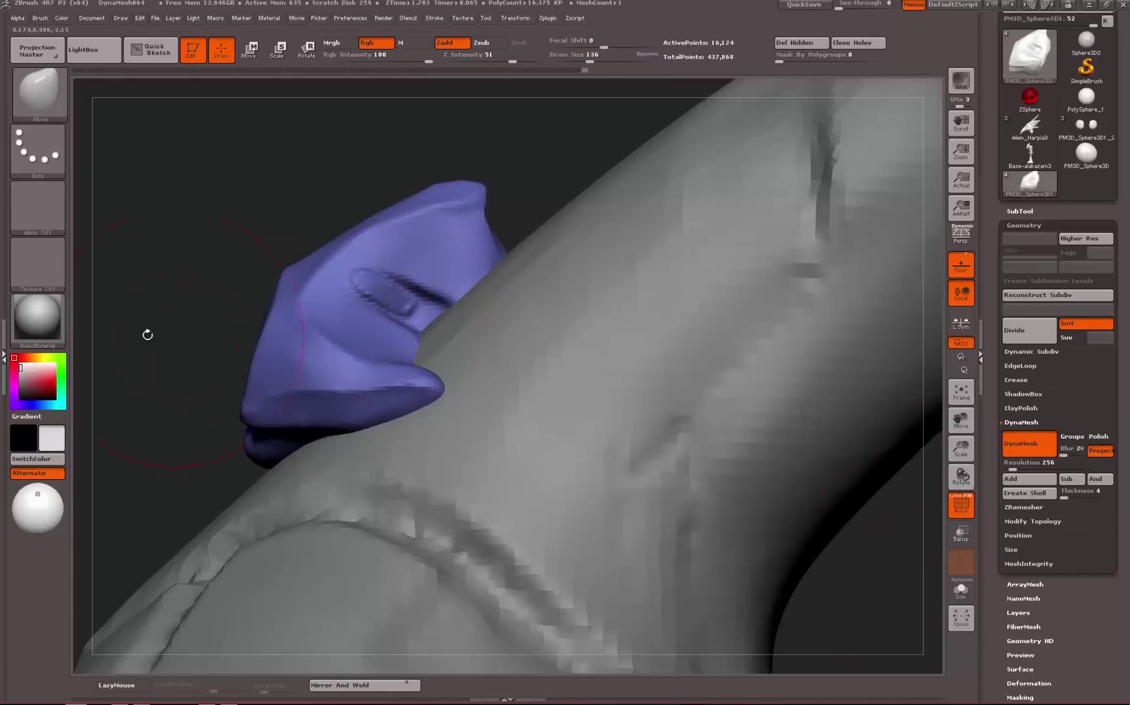
Reshape the neck piece's side wings from behind with the Move brush, reducing the draw size to 108 and 74
left_click_drag(147, 335, 363, 346)
key("space")
left_click(383, 351)
key("space")
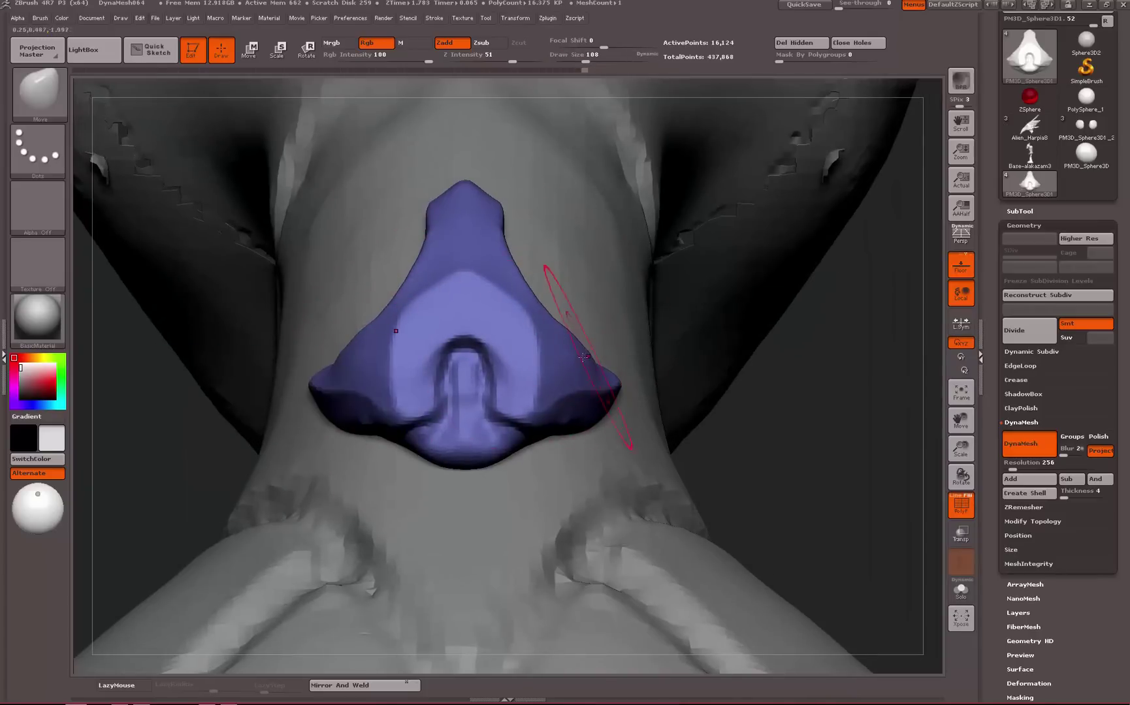
left_click_drag(583, 356, 575, 358)
key("space")
left_click(572, 356)
key("space")
left_click(577, 358)
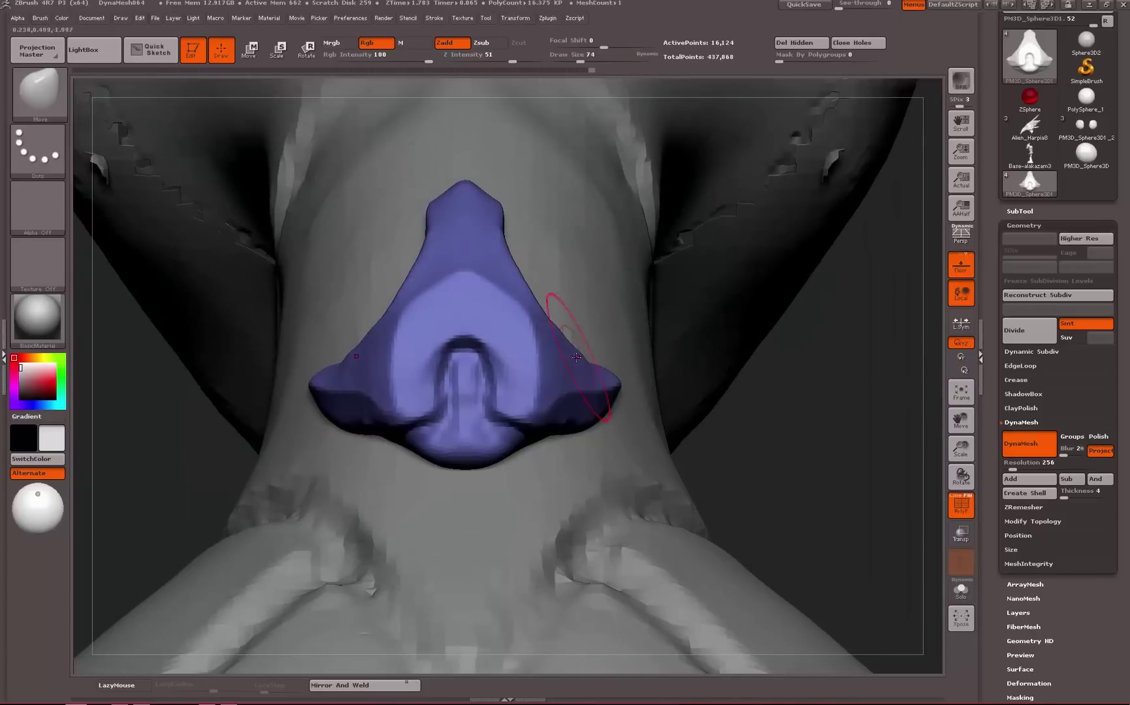
Flatten the upper edges of the neck piece's side wings with the hPolish brush at draw size 74
key("b")
key("h")
key("p")
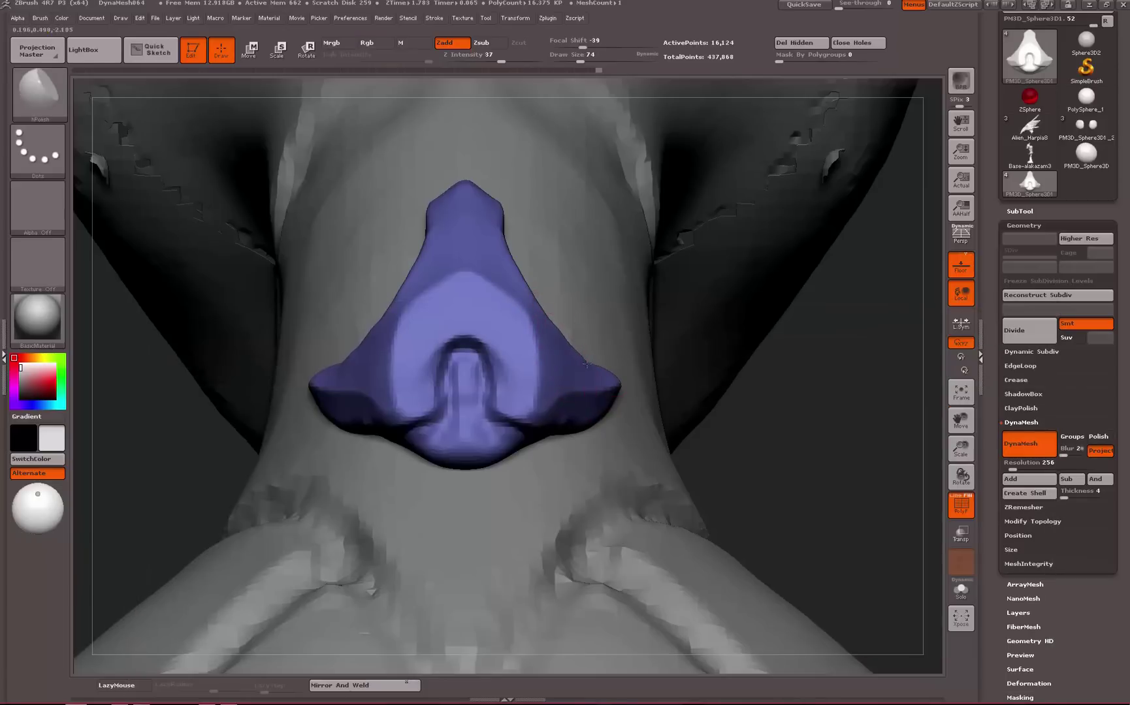
left_click_drag(607, 368, 611, 369)
Sharpen the neck piece's upper side edge with the Pinch brush at draw size 37
mouse_move(836, 405)
left_mouse_down("alt")
mouse_move(338, 305)
mouse_move(320, 369)
mouse_move(352, 368)
mouse_move(591, 287)
left_mouse_up("alt")
key("b")
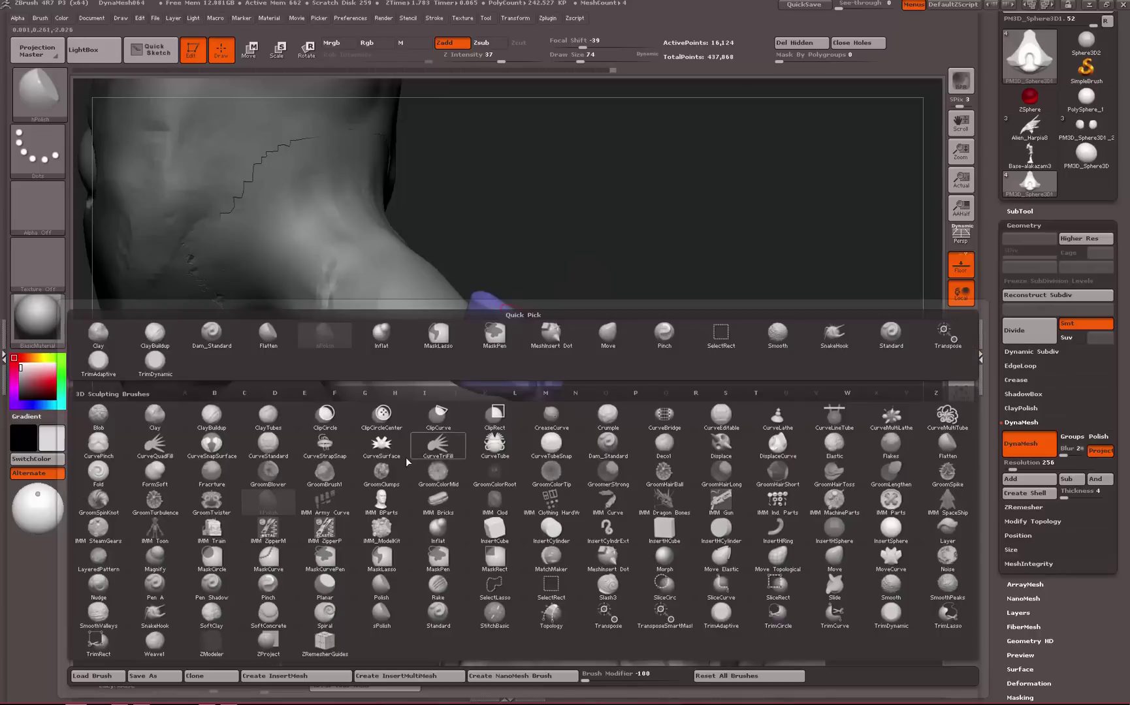
key("p")
left_click(275, 580)
left_click_drag(700, 326, 465, 355, "alt")
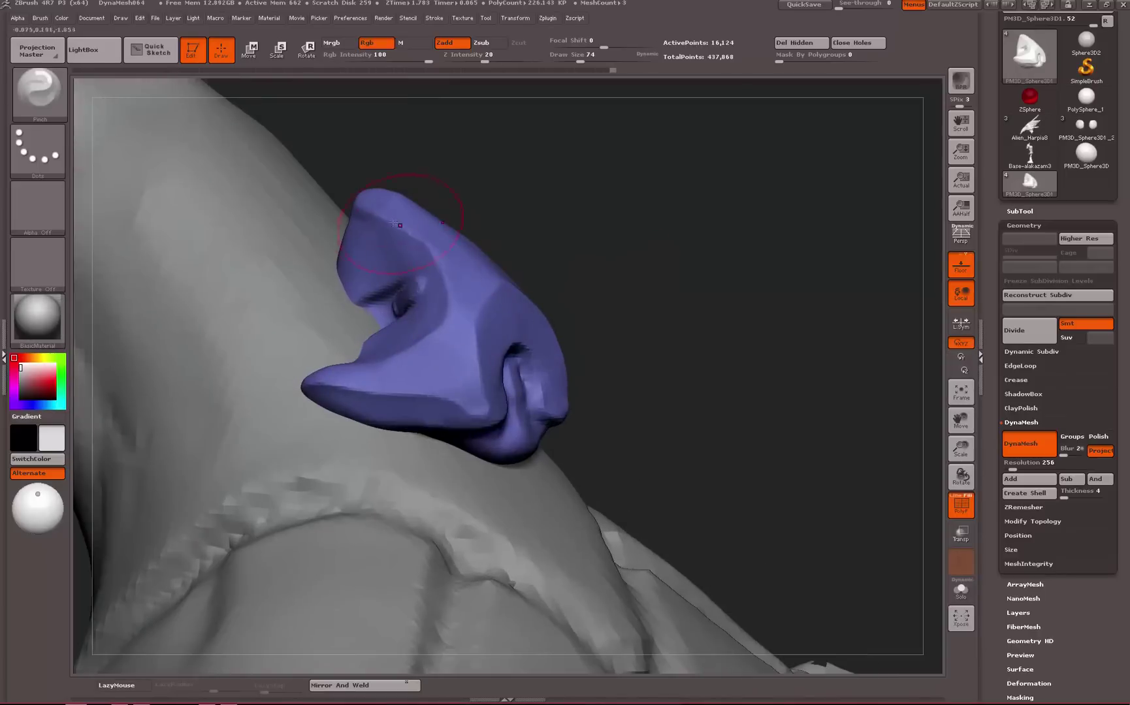
mouse_move(539, 204)
left_mouse_down("alt")
mouse_move(676, 277)
mouse_move(754, 301)
left_mouse_up("alt")
key("space")
left_click_drag(576, 294, 549, 284)
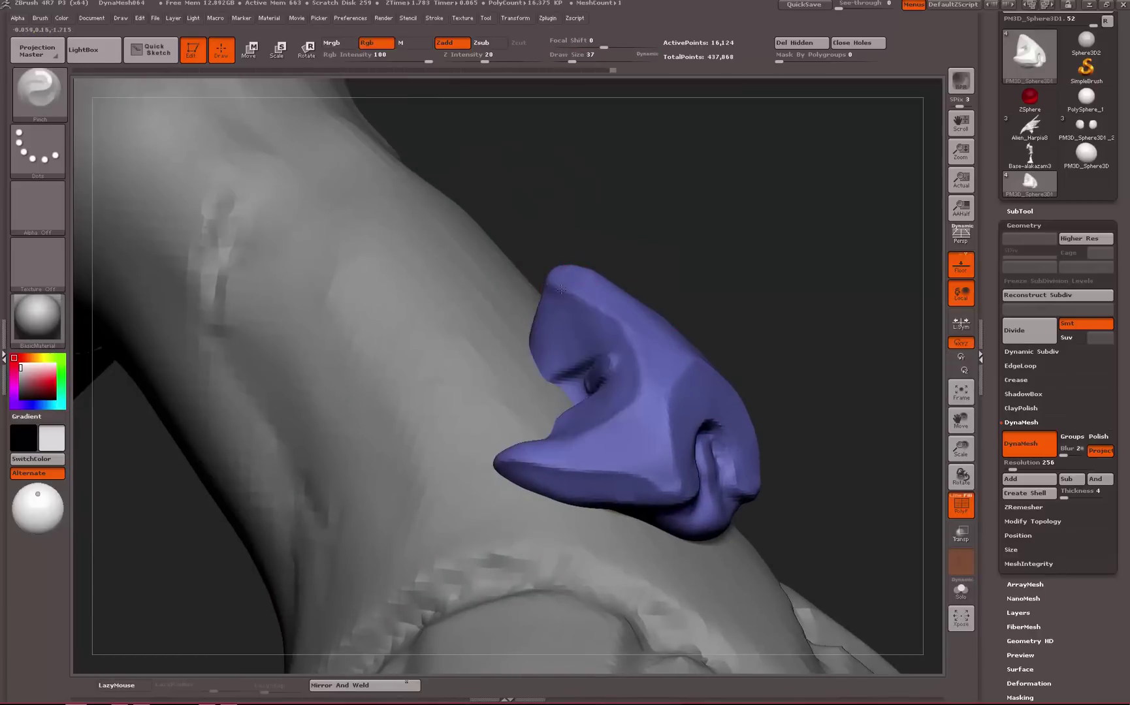
left_click_drag(849, 343, 813, 235, "alt")
mouse_move(765, 280)
left_mouse_down()
mouse_move(762, 264)
mouse_move(442, 330)
mouse_move(749, 290)
mouse_move(778, 298)
mouse_move(575, 334)
left_mouse_up()
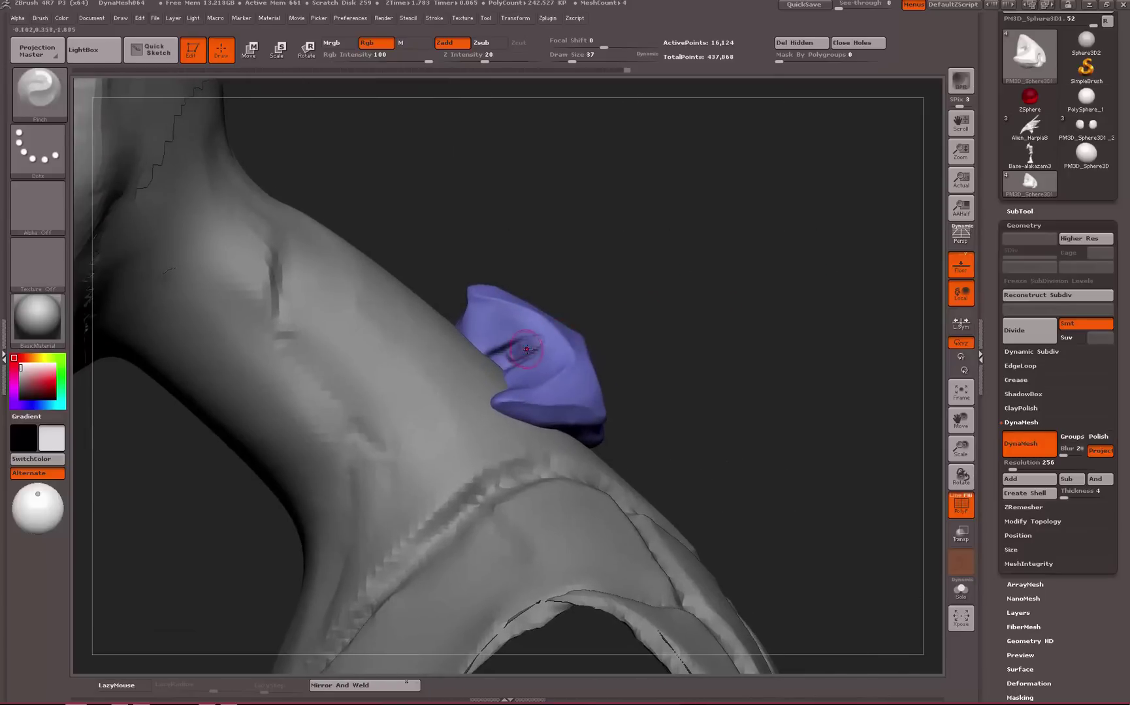
Append a Sphere3D as a new subtool
left_click(1014, 211)
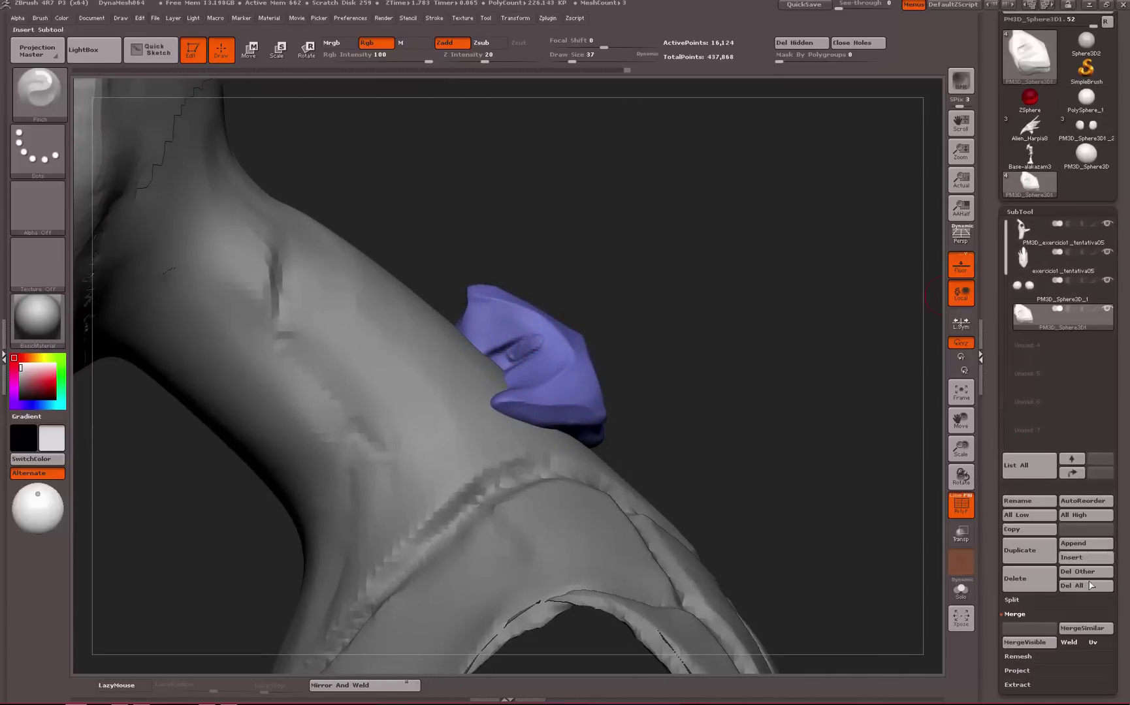
left_click(1073, 543)
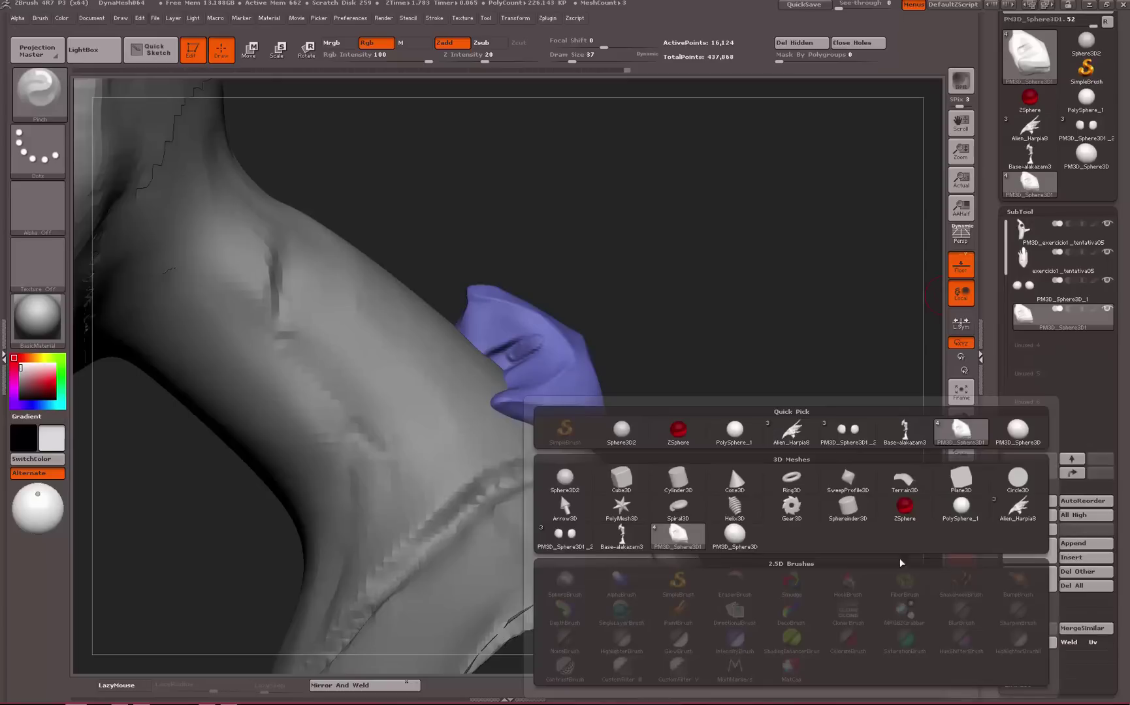
left_click(564, 486)
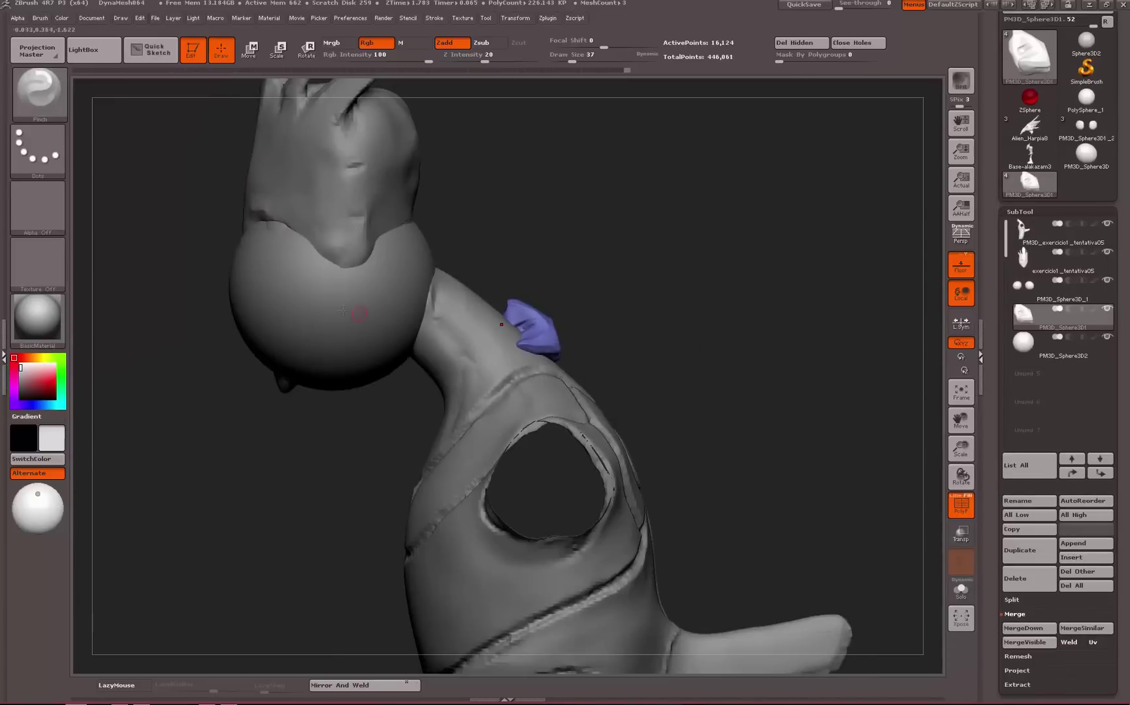
Select the appended sphere and move it from the head to behind the creature's upper back
key("w")
key("q")
left_click(394, 270, "alt")
key("w")
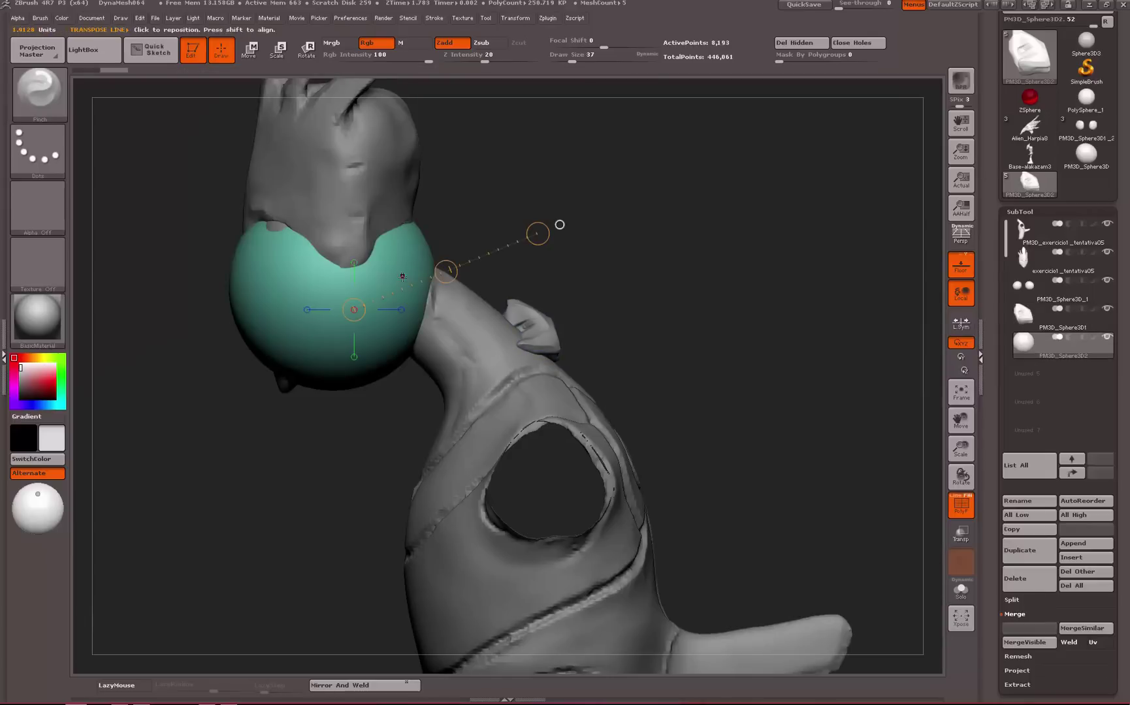
mouse_move(446, 271)
left_mouse_down()
mouse_move(652, 286)
mouse_move(810, 448)
left_mouse_up()
Scale the new sphere down and place it against the upper back below the neck piece
key("e")
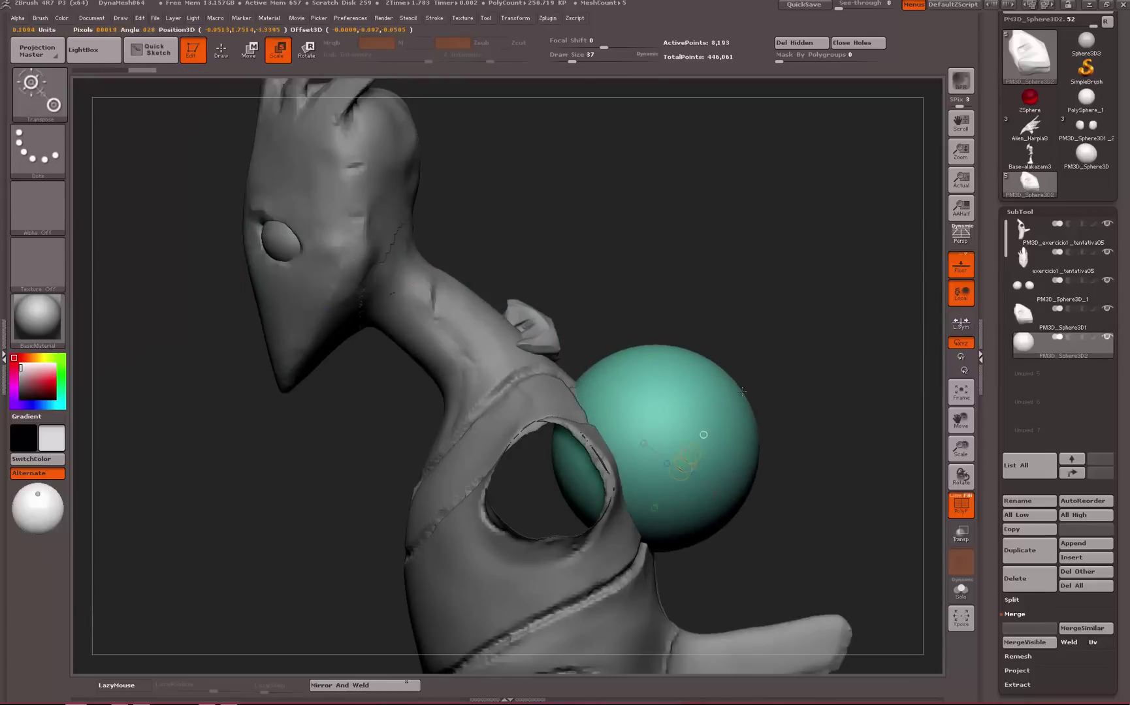
left_click_drag(746, 311, 724, 363)
left_click_drag(876, 307, 742, 369)
left_click_drag(587, 463, 761, 330)
key("q")
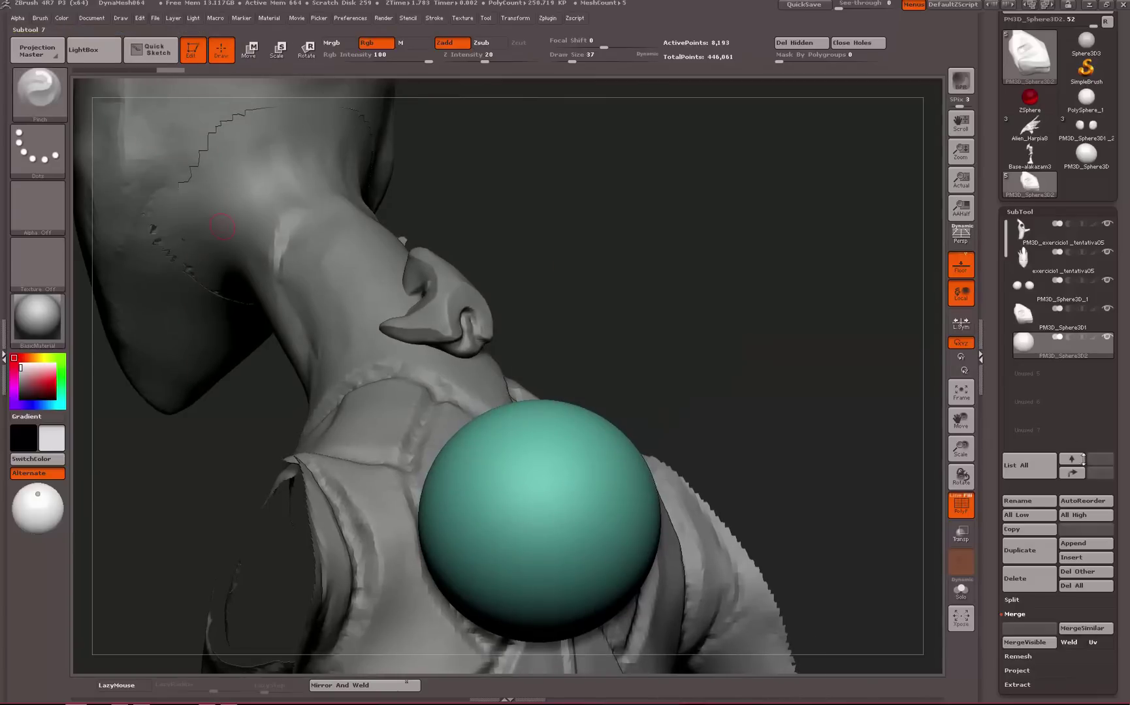
Delete the appended sphere subtool from the upper back
left_click(1028, 579)
left_click(909, 604)
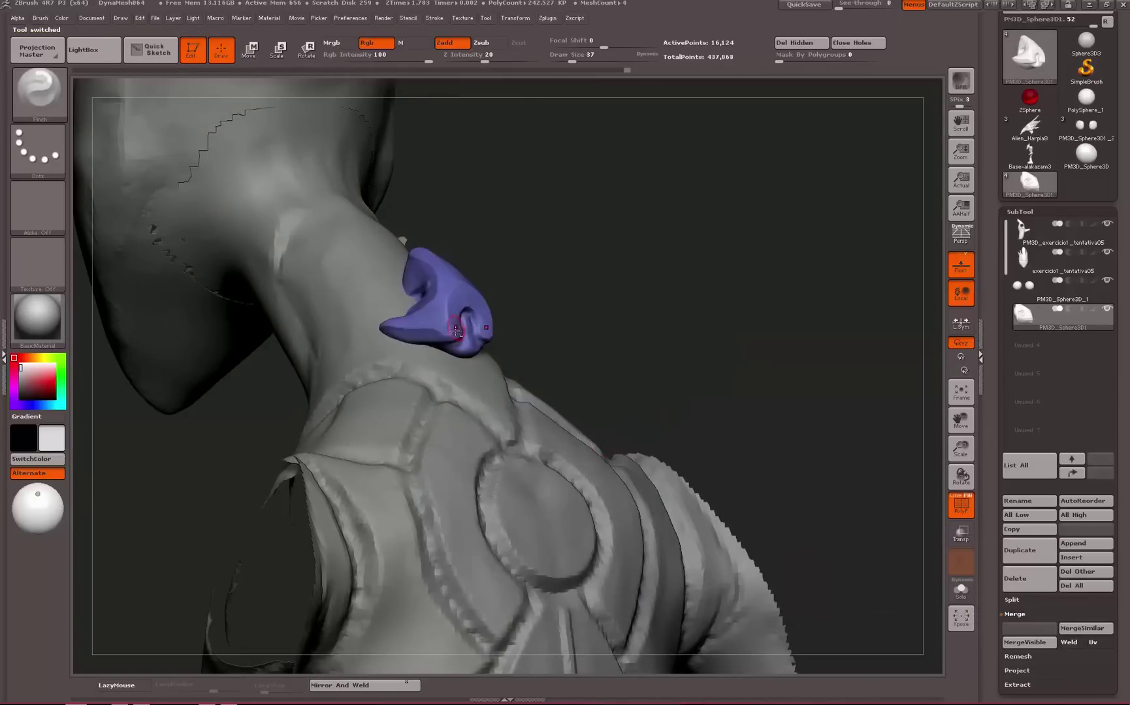
Flatten the neck piece's outer faces around its central groove with the hPolish brush, using draw sizes 116 and 44
left_click_drag(575, 297, 521, 351)
key("b")
left_click(428, 343)
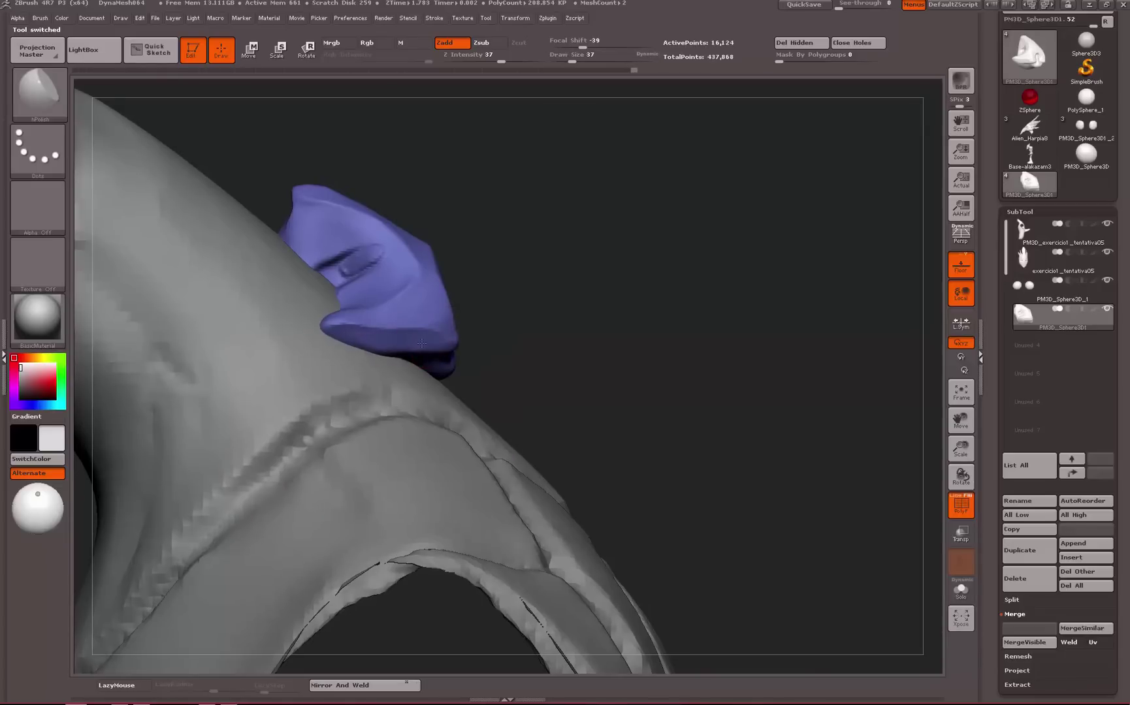
left_click_drag(529, 319, 355, 320)
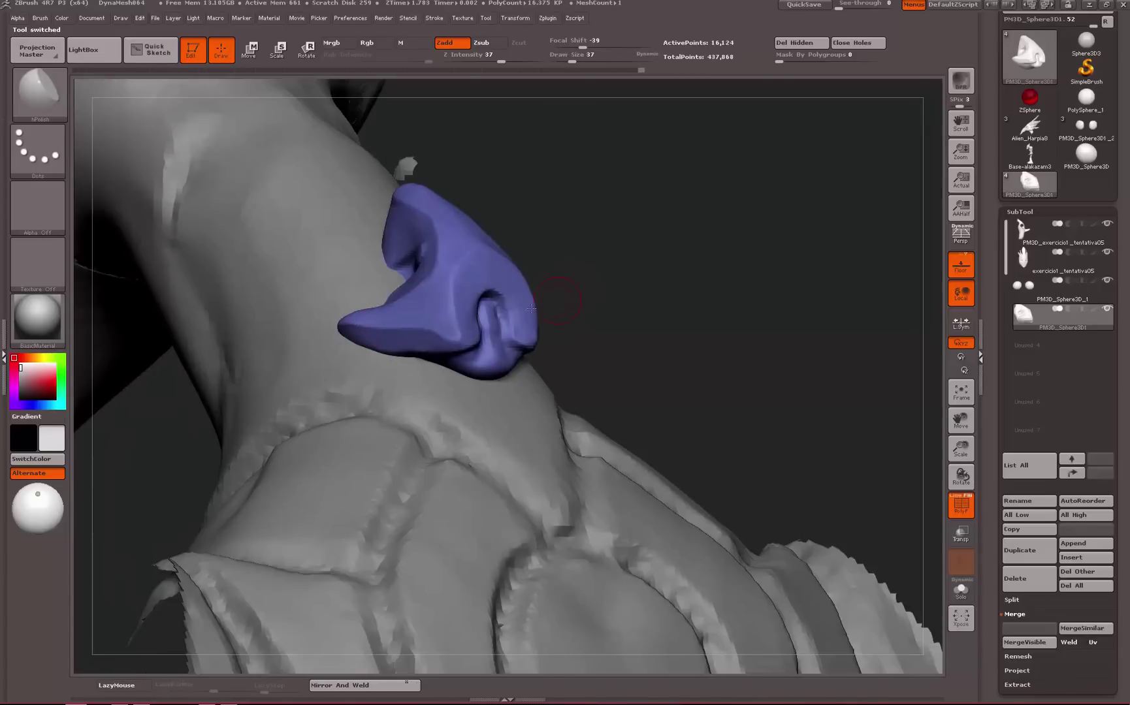
key("space")
left_click_drag(514, 368, 537, 367)
mouse_move(620, 278)
left_mouse_down()
mouse_move(539, 216)
mouse_move(512, 305)
left_mouse_up()
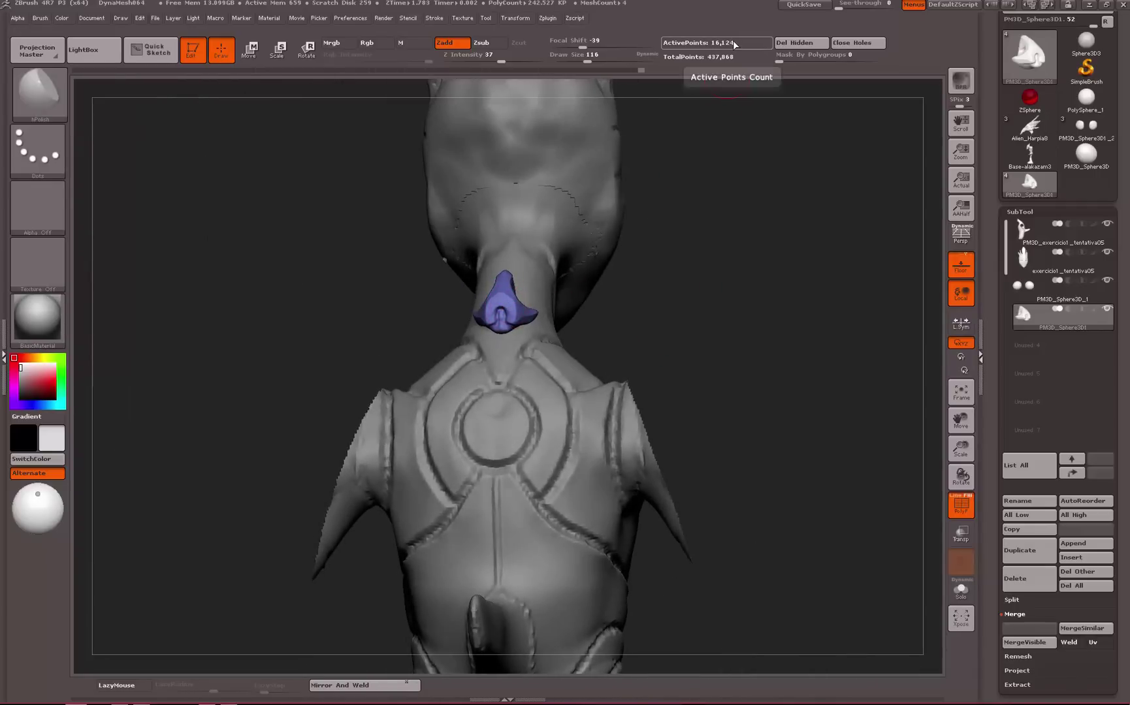
mouse_move(721, 235)
left_mouse_down()
mouse_move(750, 215)
mouse_move(610, 351)
left_mouse_up()
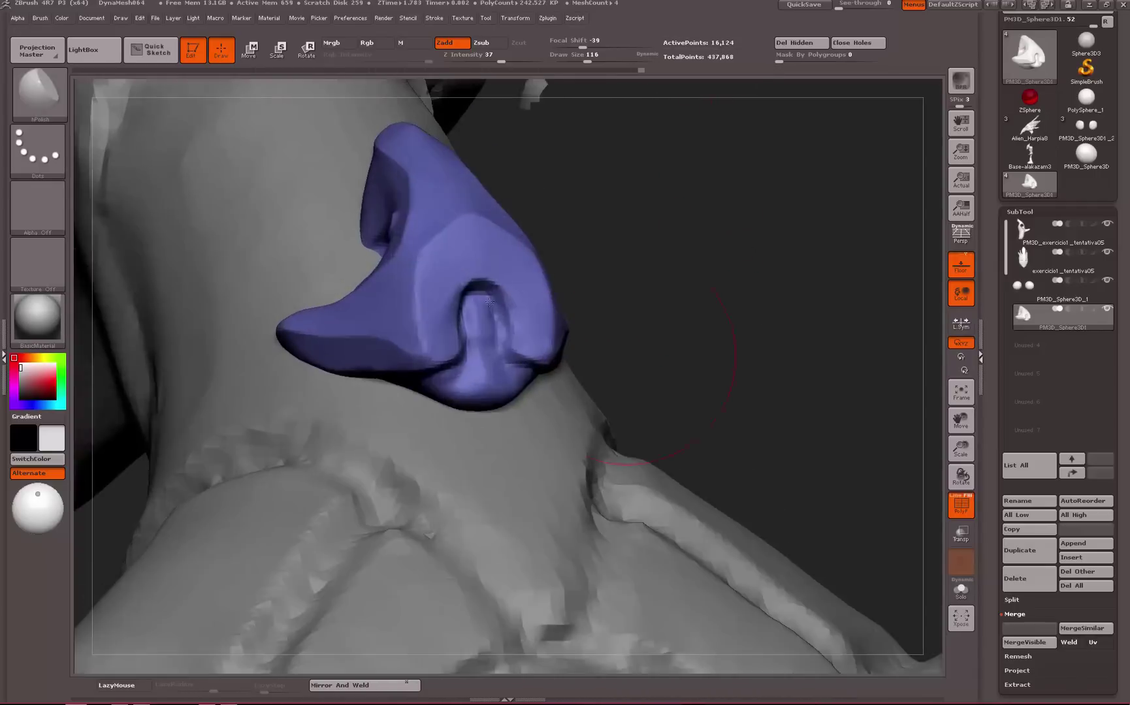
key("space")
left_click_drag(399, 324, 378, 324)
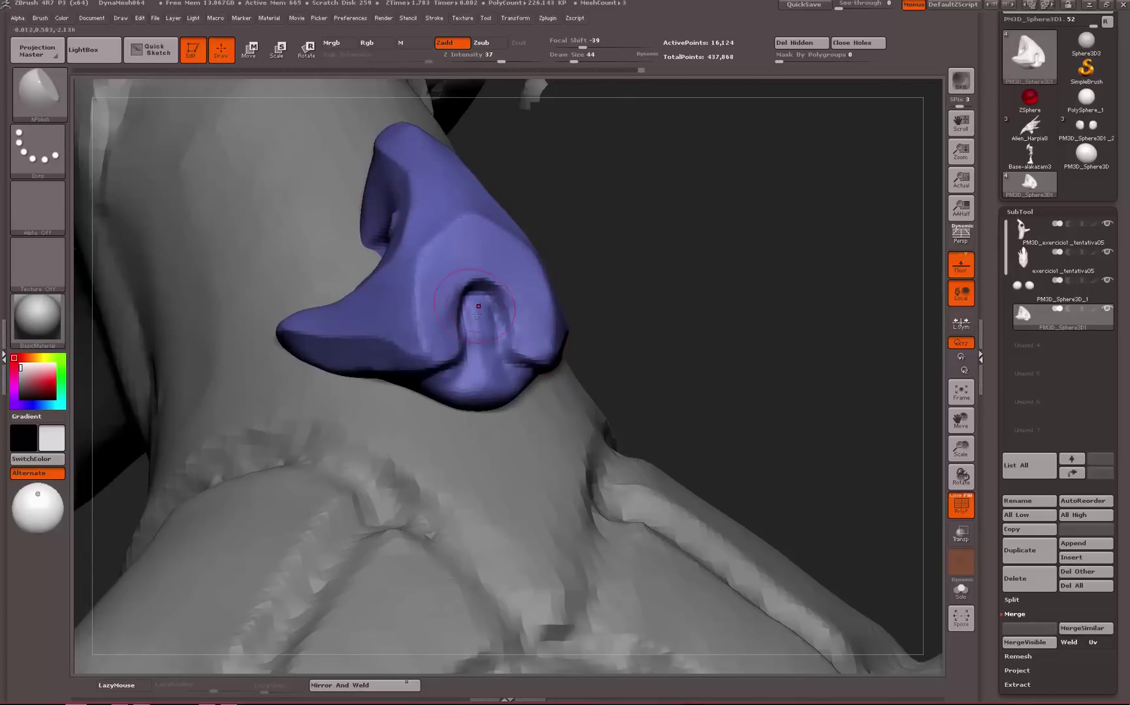
Pull the neck piece's lower edge into two small prongs with the Move brush at draw size 29 and update its DynaMesh
key("b")
left_click(793, 560)
left_click_drag(796, 416, 719, 416, "shift")
key("space")
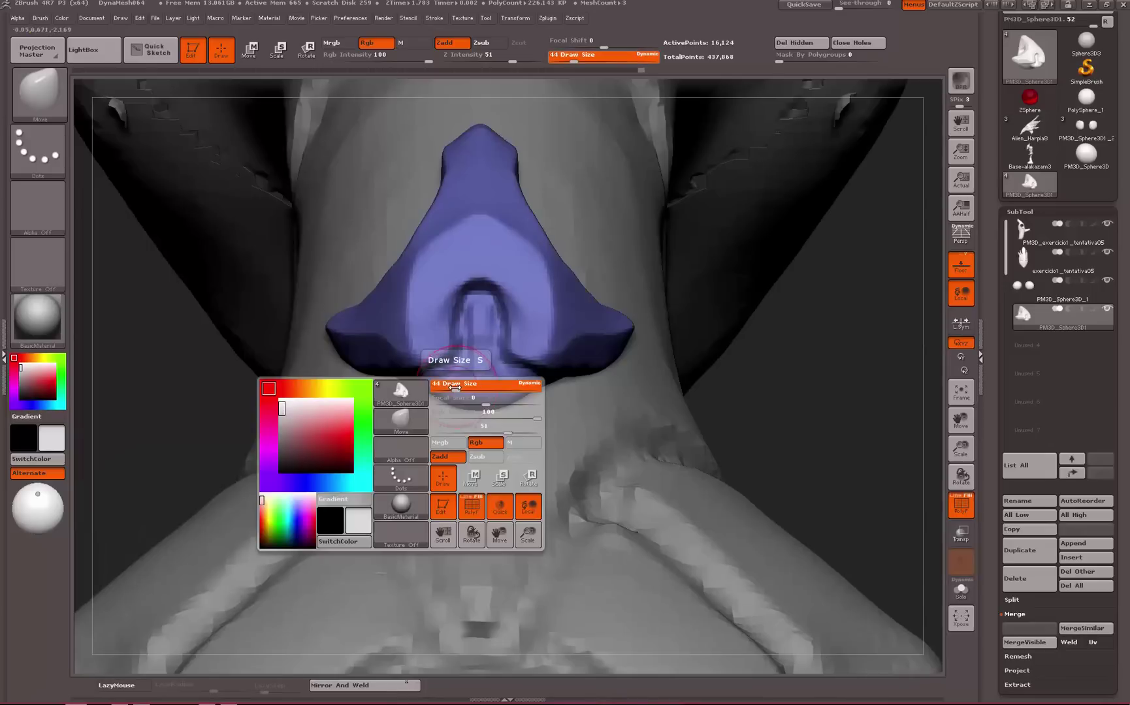
mouse_move(454, 387)
left_mouse_down()
mouse_move(436, 409)
mouse_move(469, 395)
left_mouse_up()
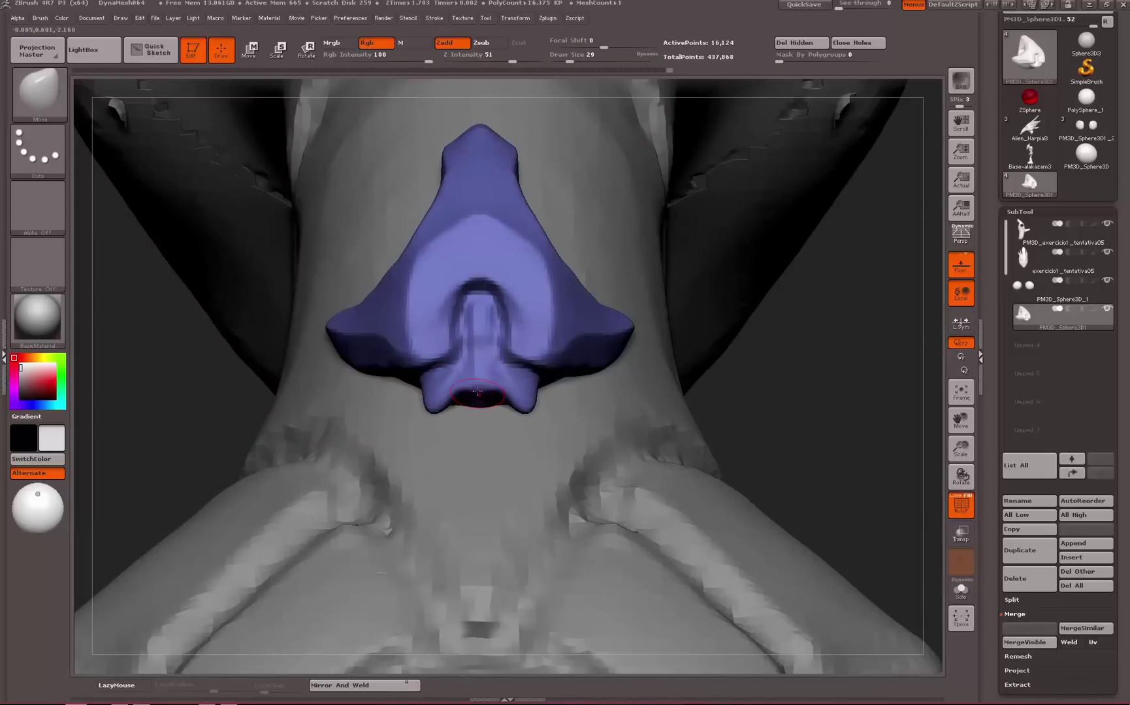
left_click_drag(872, 277, 886, 287, "ctrl")
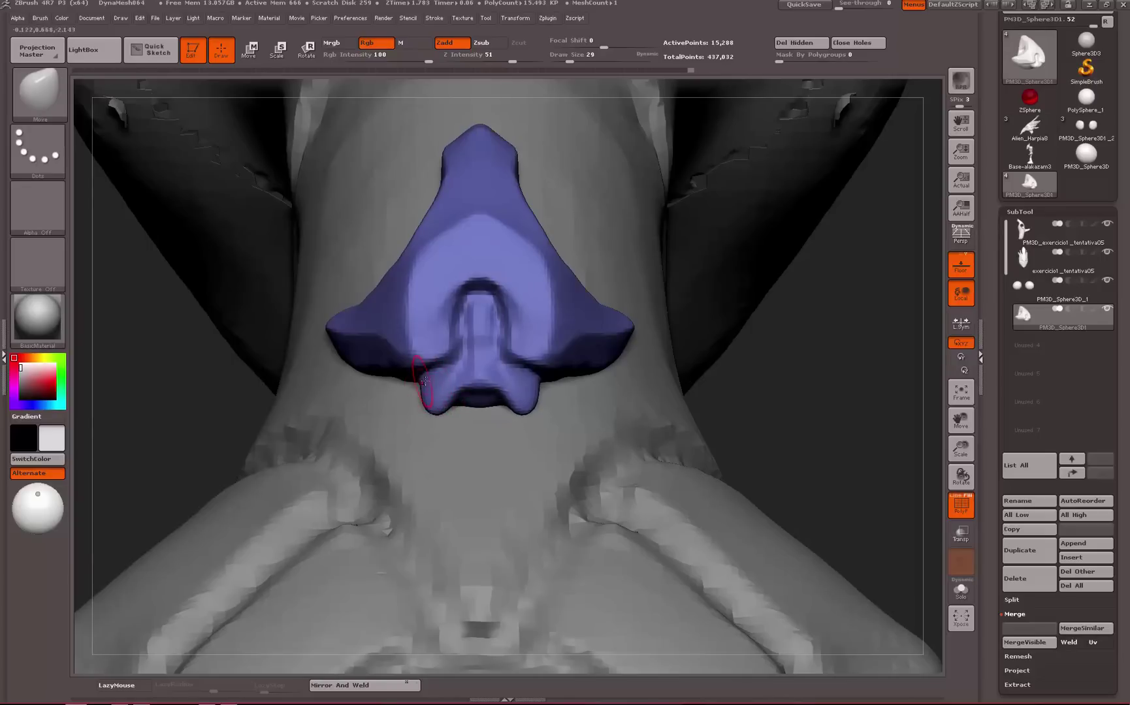
Duplicate the neck piece with a transpose Move line, placing the copy just below it along the back of the neck
left_click_drag(1121, 372, 1121, 653)
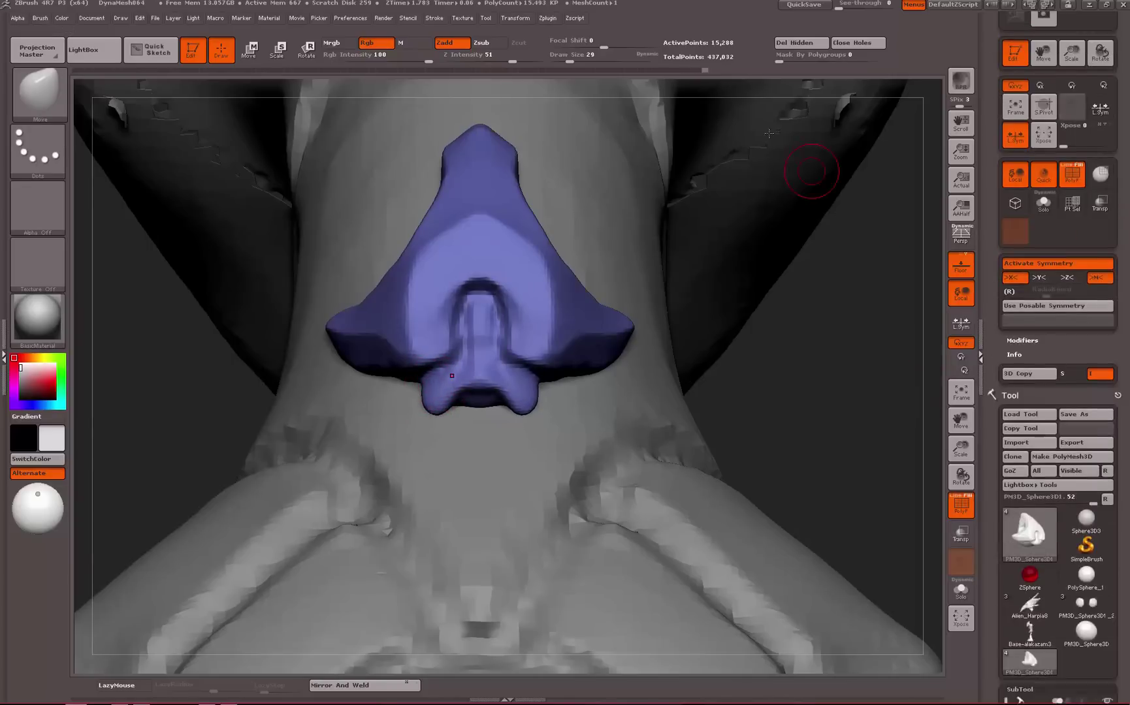
left_click_drag(810, 340, 810, 261, "alt")
scroll(1111, 299, "down", 5)
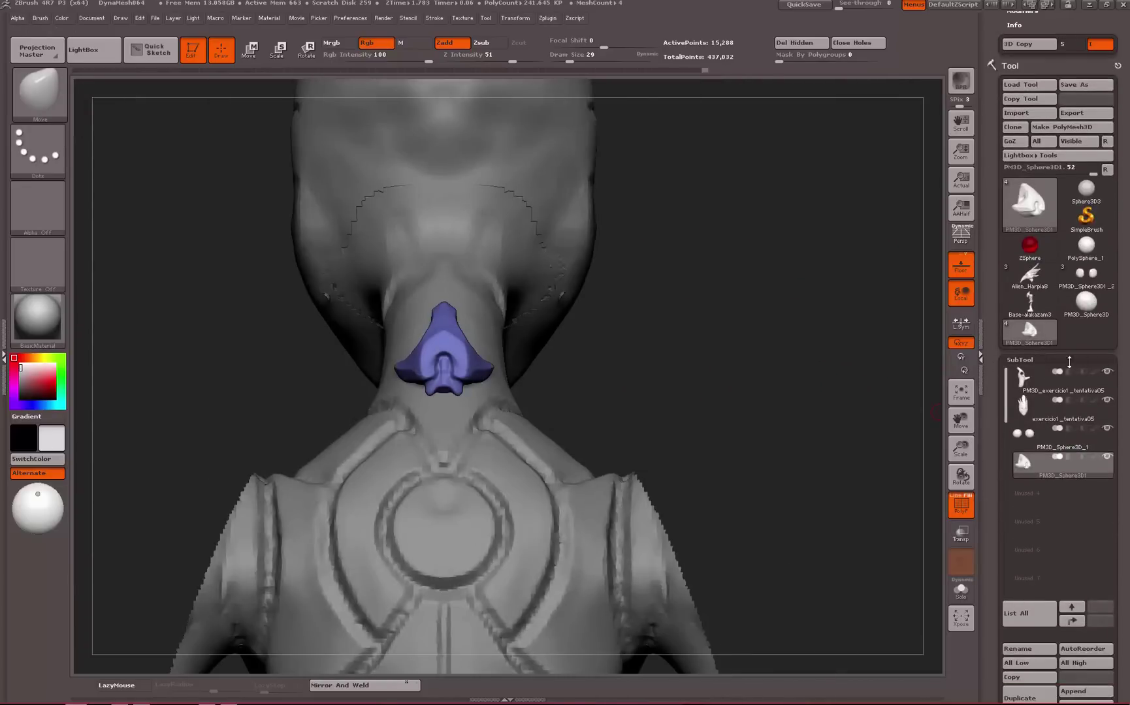
left_click_drag(731, 377, 741, 376, "shift")
left_click(286, 57)
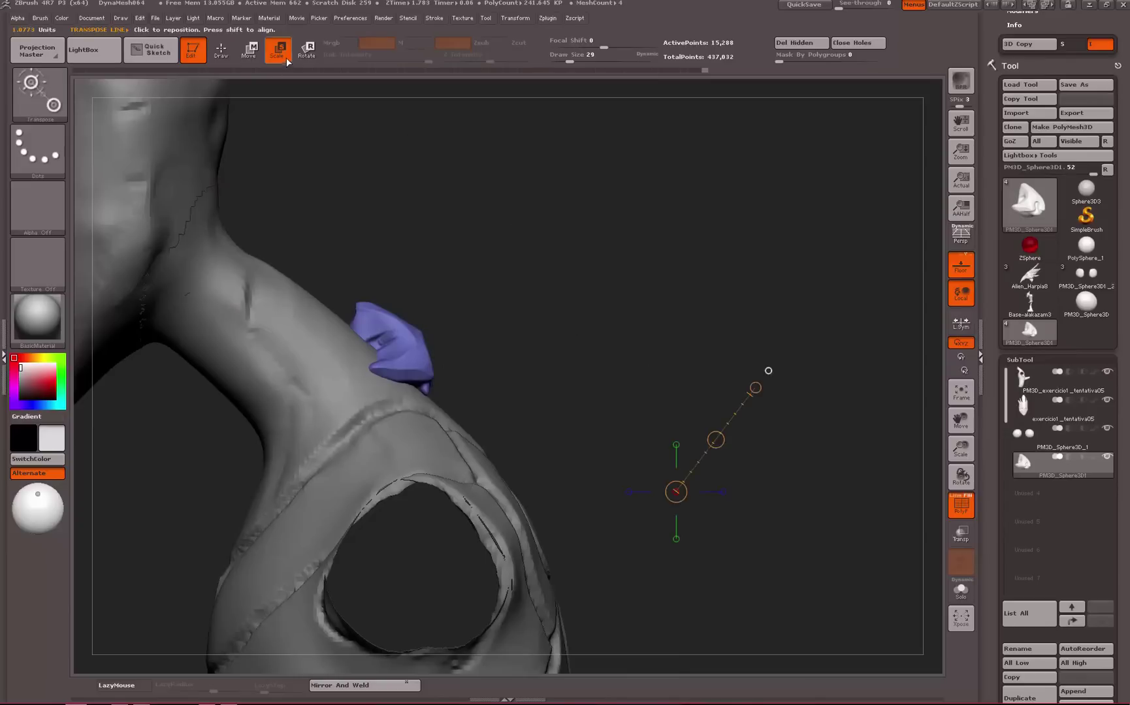
left_click(250, 50)
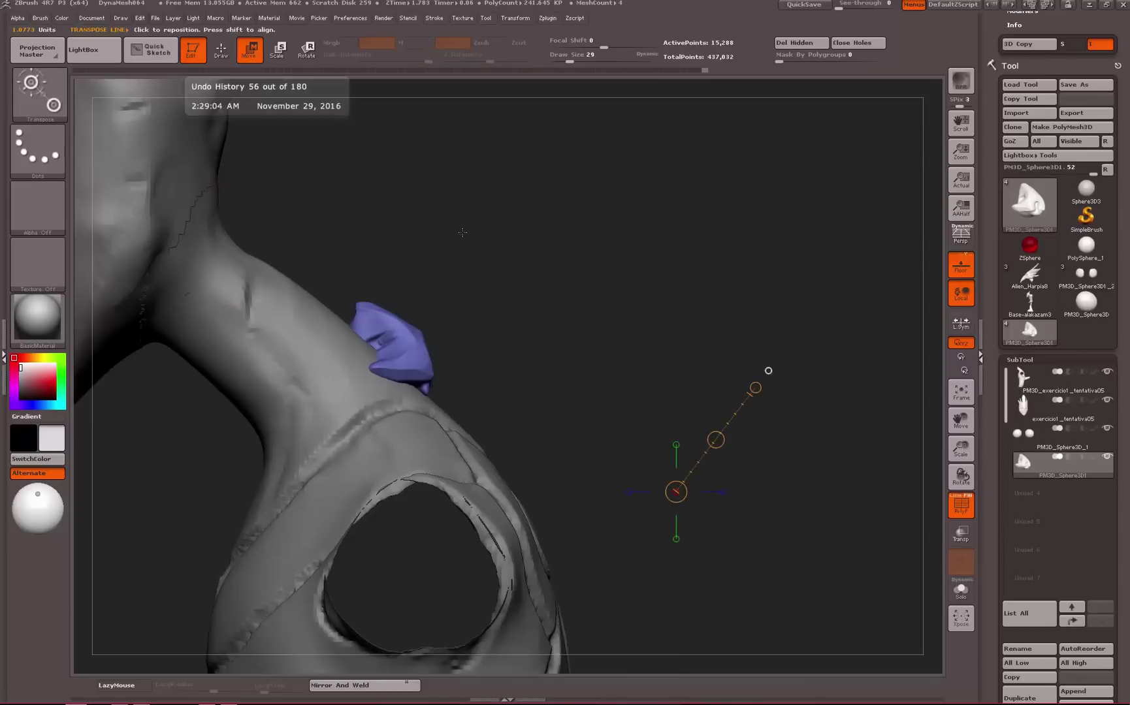
key("q")
key("w")
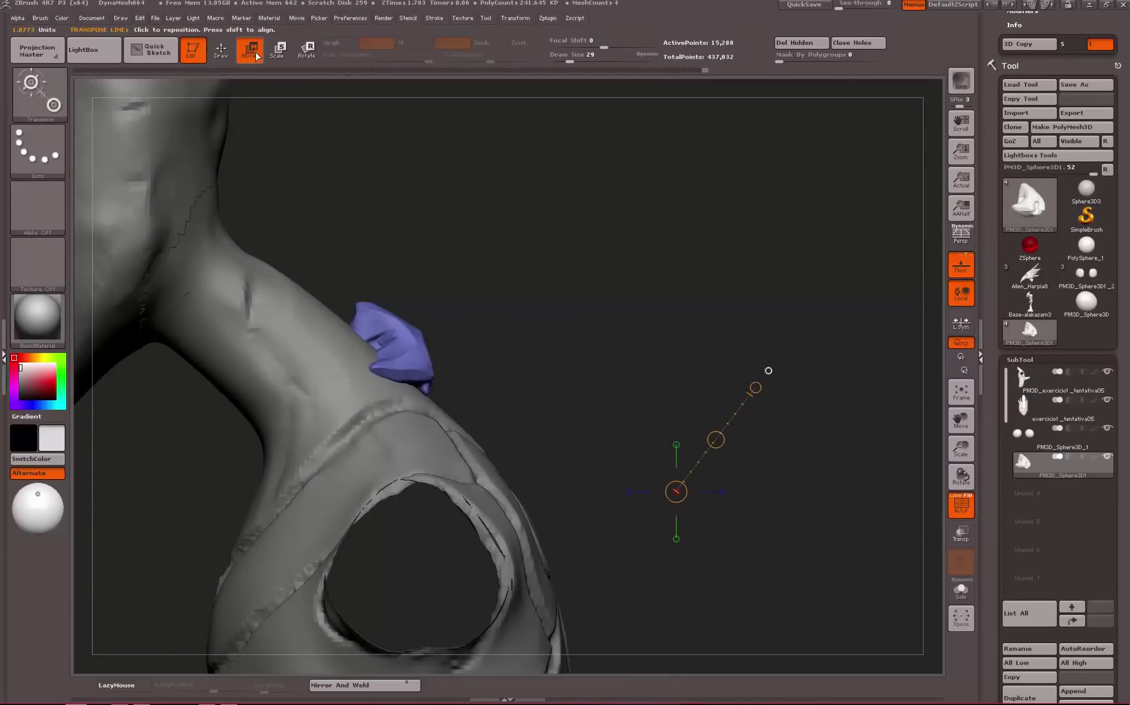
left_click_drag(371, 334, 542, 312)
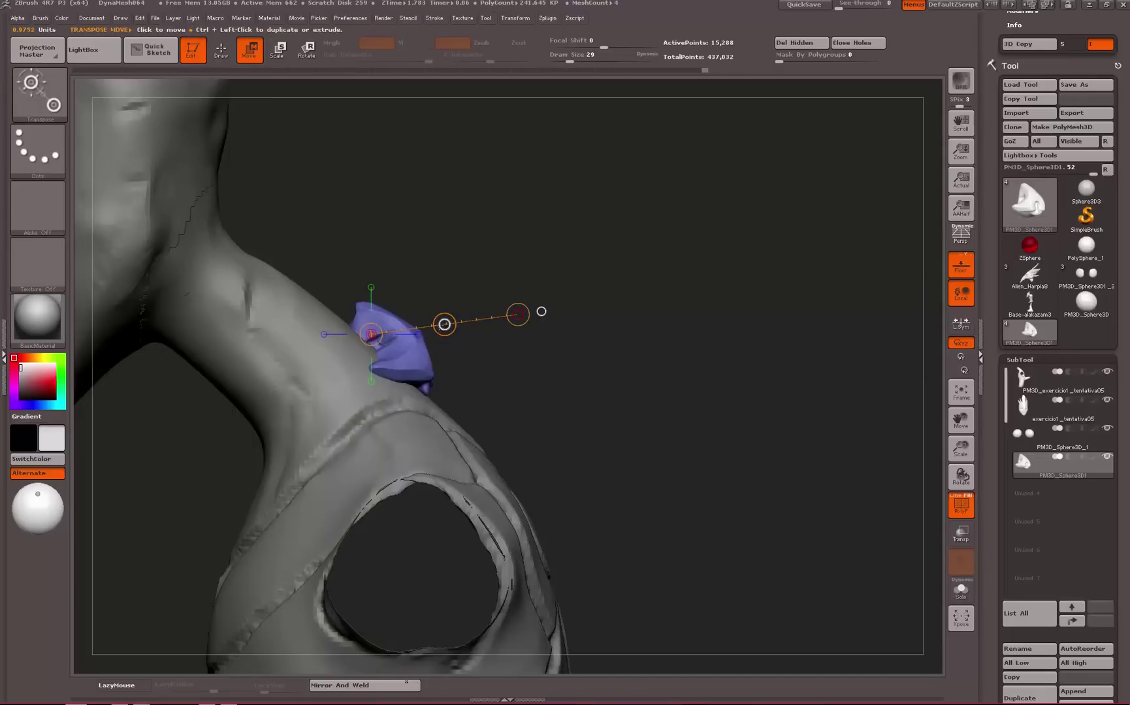
left_click_drag(444, 324, 498, 376, "ctrl")
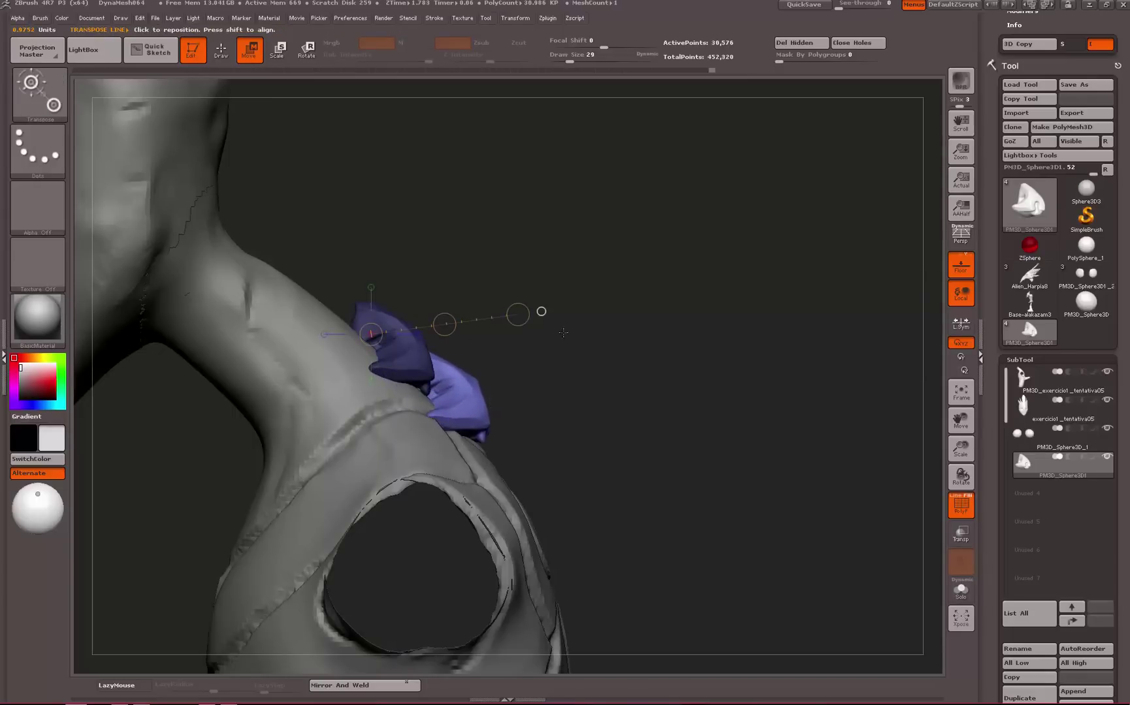
Check the two overlapping neck pieces from several sides and quick-save the project
left_click_drag(669, 332, 609, 333, "shift")
left_click_drag(526, 166, 636, 336)
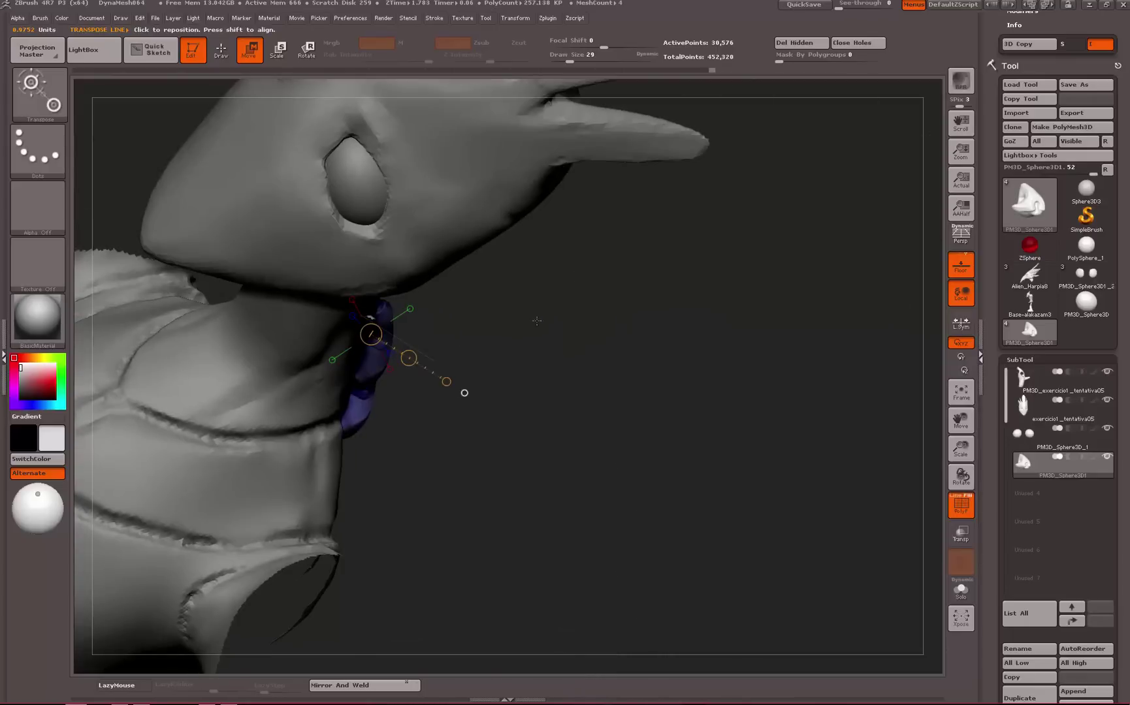
left_click_drag(536, 321, 699, 164)
left_click(815, 9)
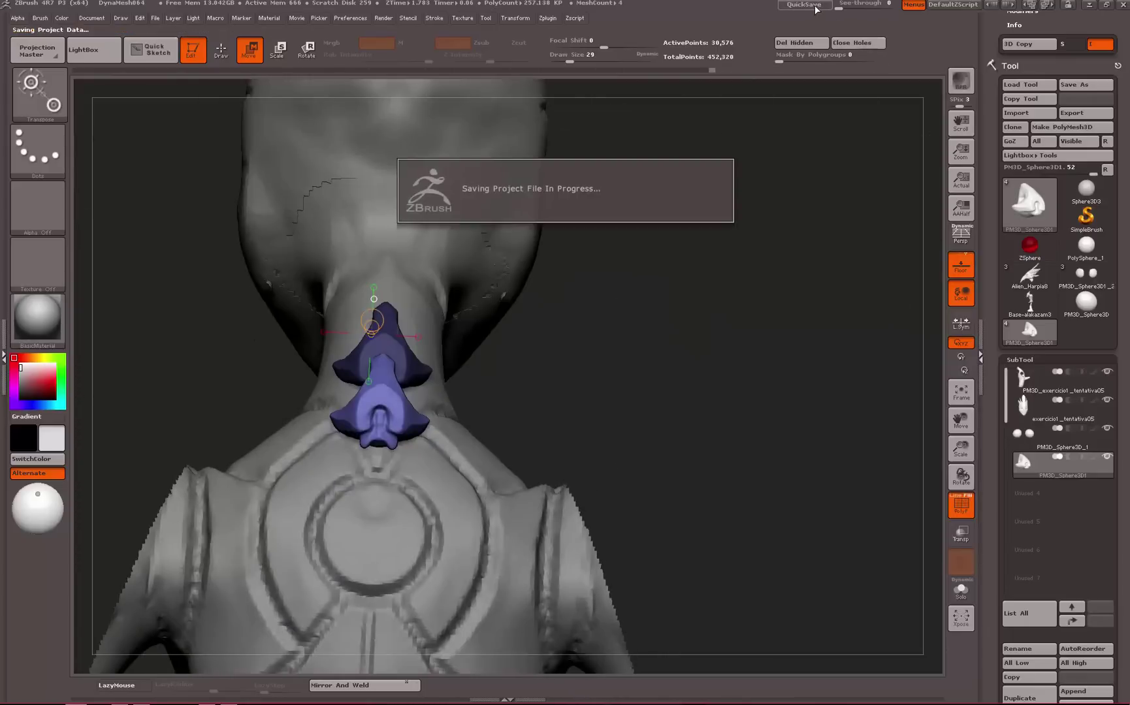
Bring the copied piece in against the neck and line it up directly under the original along the spine
mouse_move(665, 373)
left_mouse_down()
mouse_move(679, 295)
mouse_move(711, 323)
mouse_move(679, 353)
mouse_move(638, 320)
mouse_move(628, 340)
mouse_move(655, 374)
left_mouse_up()
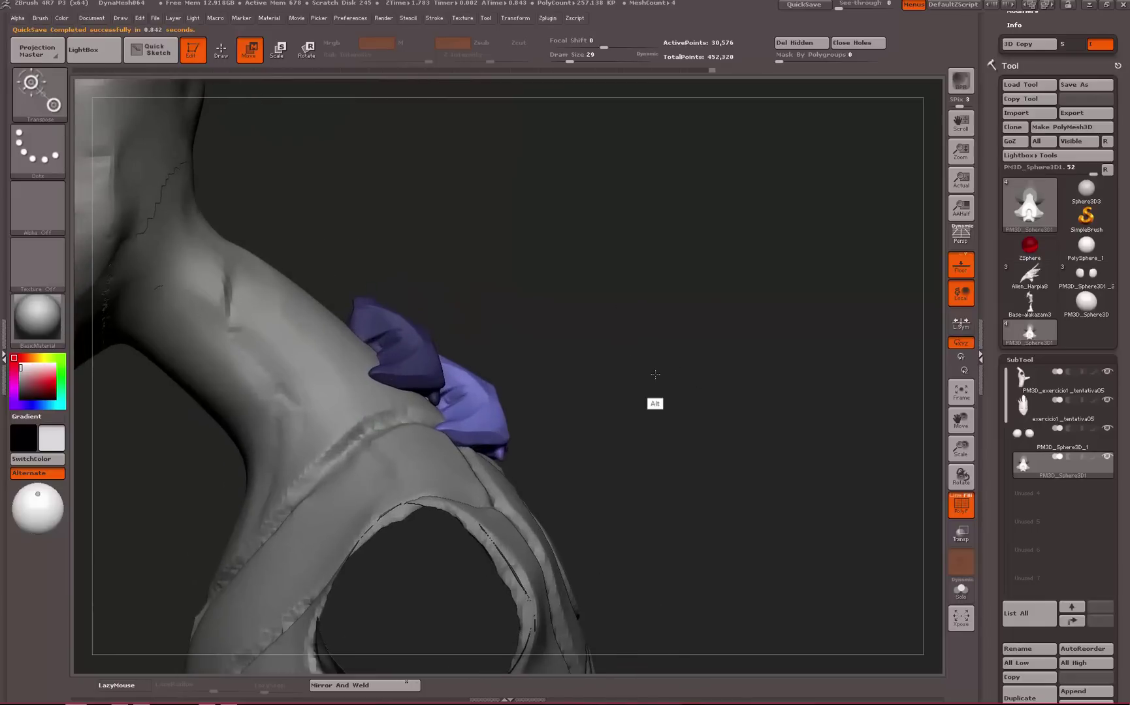
key("q")
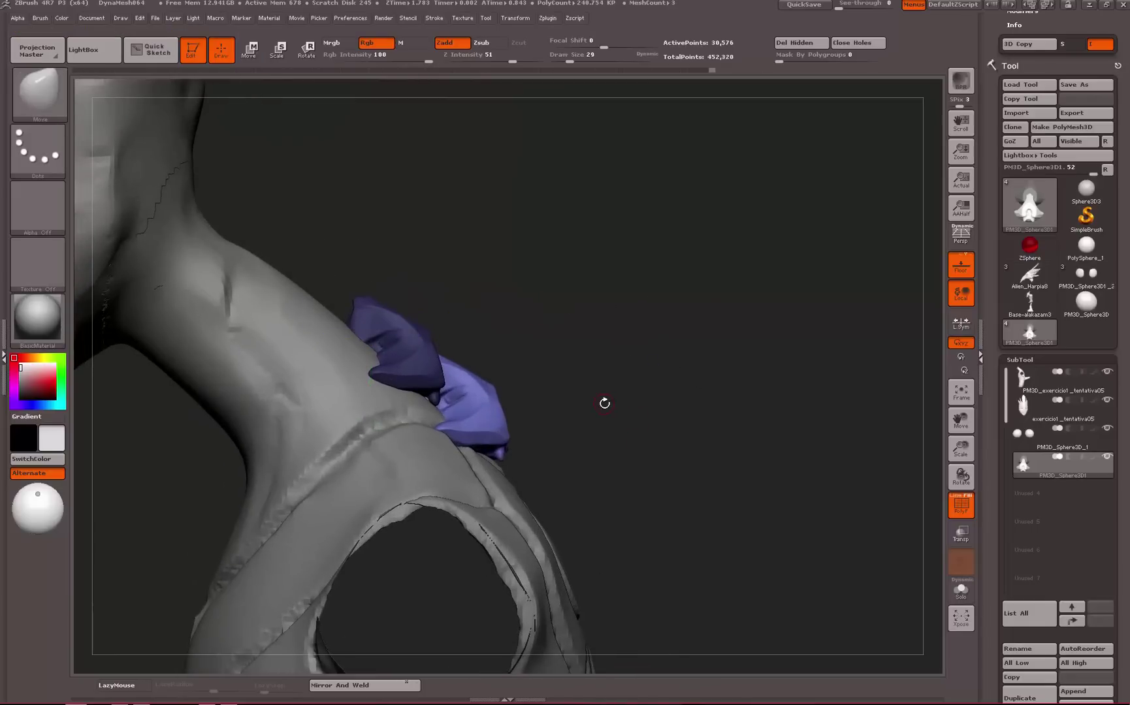
mouse_move(604, 403)
left_mouse_down()
mouse_move(698, 313)
mouse_move(454, 270)
mouse_move(549, 292)
mouse_move(469, 285)
left_mouse_up()
key("w")
key("q")
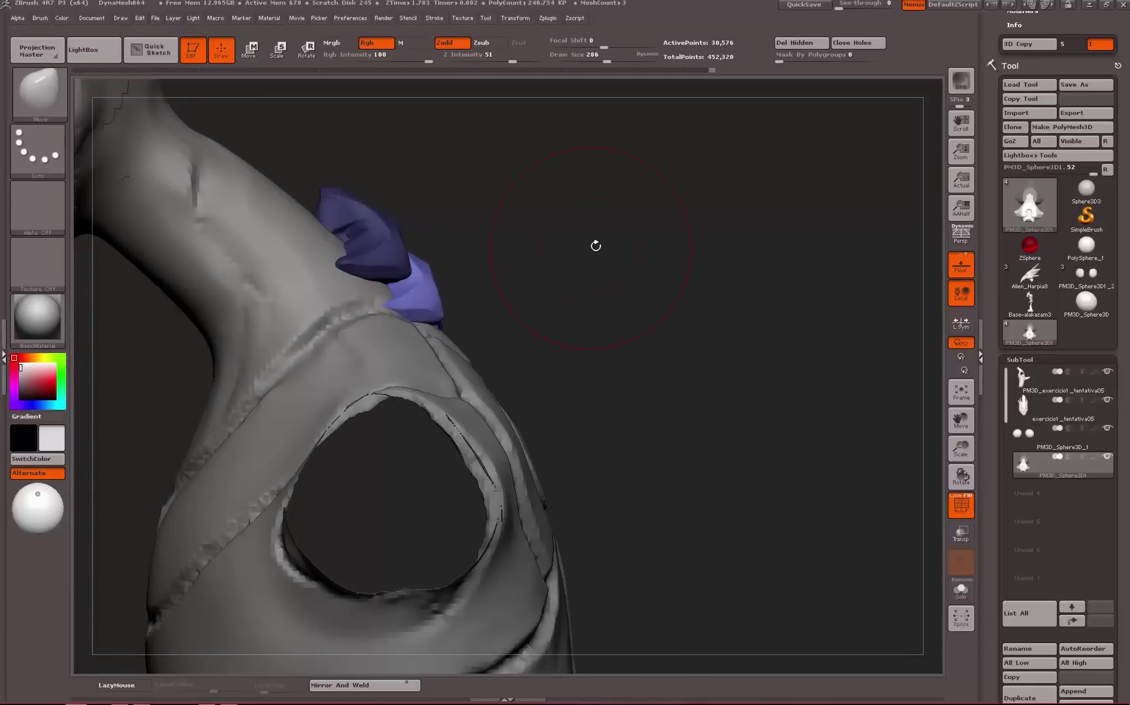
mouse_move(595, 244)
left_mouse_down()
mouse_move(625, 234)
mouse_move(739, 242)
mouse_move(653, 275)
mouse_move(446, 282)
mouse_move(444, 404)
mouse_move(448, 373)
left_mouse_up()
key("w")
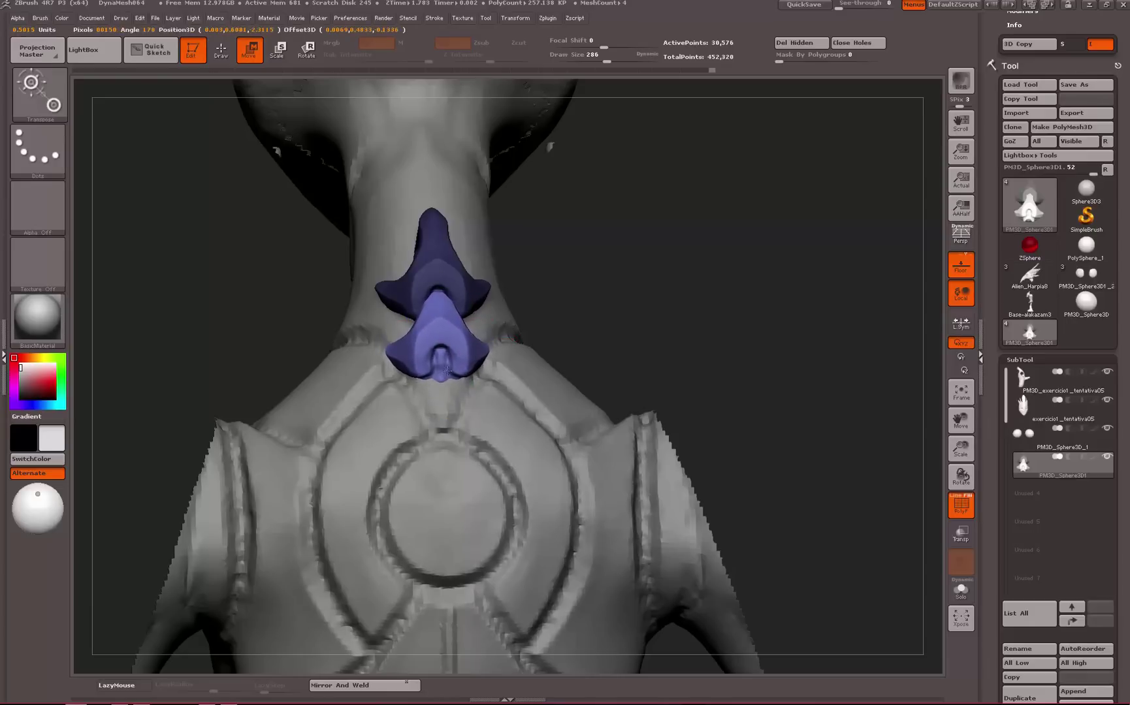
left_click_drag(606, 297, 605, 277, "shift")
mouse_move(475, 343)
left_mouse_down()
mouse_move(501, 406)
mouse_move(483, 375)
mouse_move(449, 413)
mouse_move(447, 362)
left_mouse_up()
key("ctrl+z")
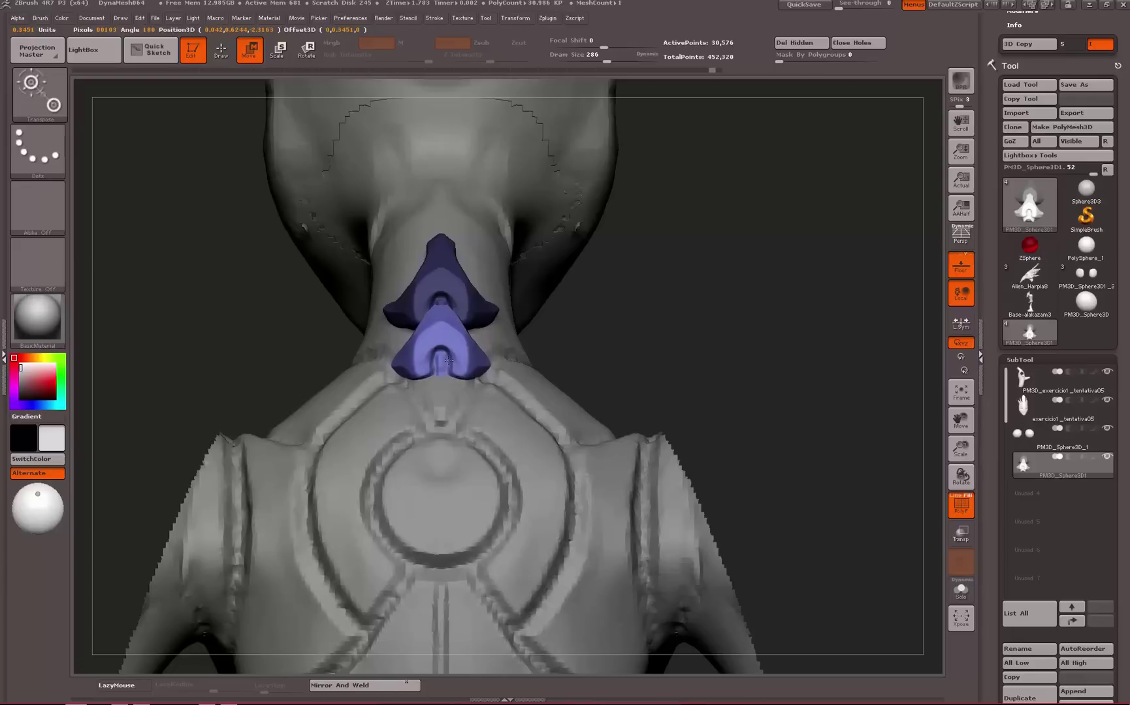
Adjust the second piece's size, angle and position so it follows the curve at the base of the neck
key("q")
left_click_drag(270, 340, 458, 432, "shift")
key("e")
mouse_move(415, 334)
left_mouse_down("shift")
mouse_move(462, 394)
mouse_move(446, 363)
left_mouse_up("shift")
key("r")
key("w")
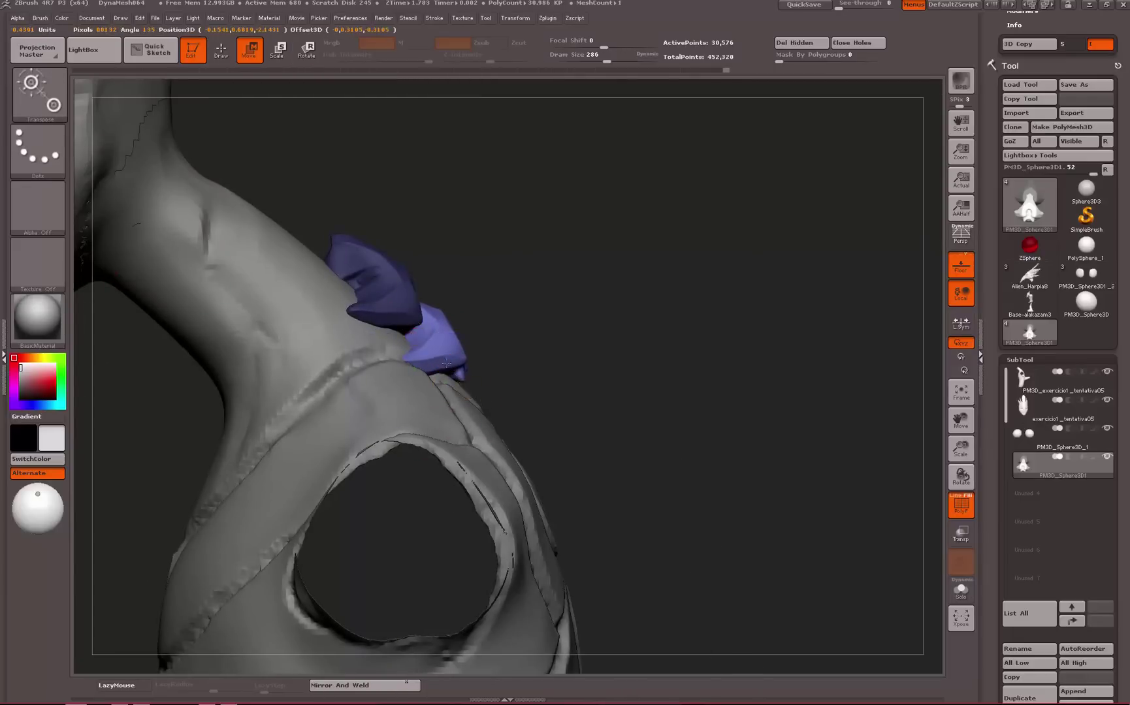
Duplicate the second piece and fit the third one below it at the top of the back
left_click_drag(483, 408, 483, 407)
key("e")
key("r")
mouse_move(471, 360)
left_mouse_down("shift")
mouse_move(537, 427)
mouse_move(526, 435)
left_mouse_up("shift")
key("q")
mouse_move(549, 277)
left_mouse_down("alt")
mouse_move(535, 252)
mouse_move(548, 265)
mouse_move(508, 355)
left_mouse_up("alt")
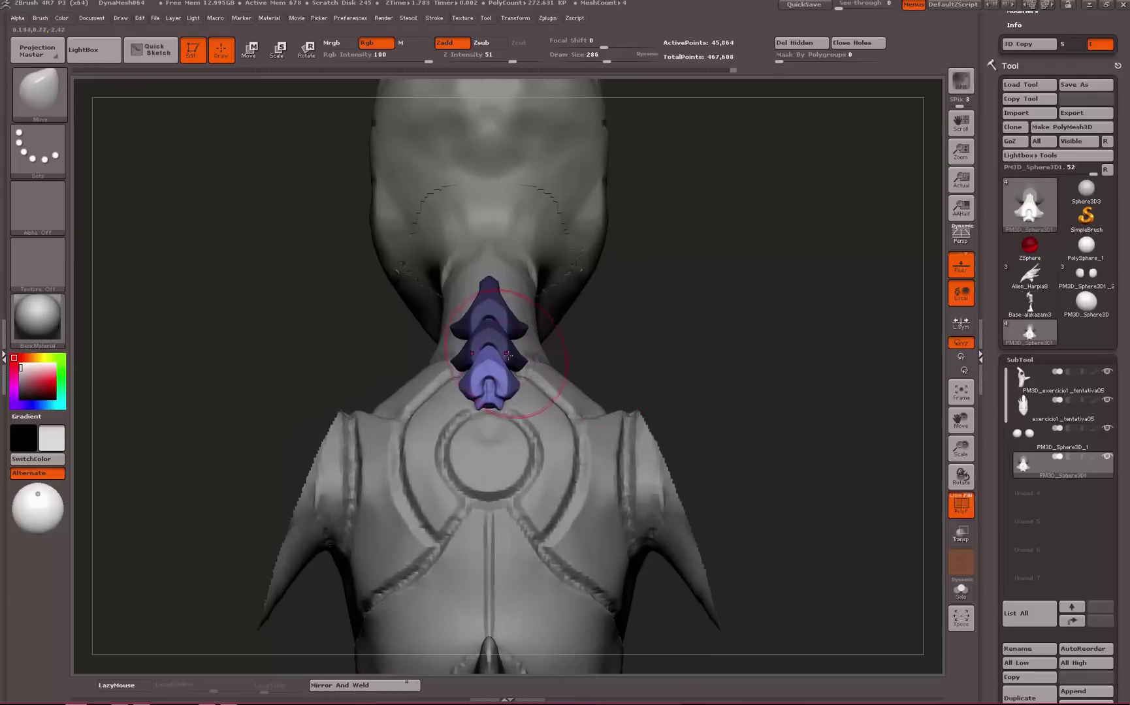
Set the Move brush's draw size to 97 and touch up the stacked spine pieces from behind
key("space")
left_click_drag(618, 305, 604, 359, "alt")
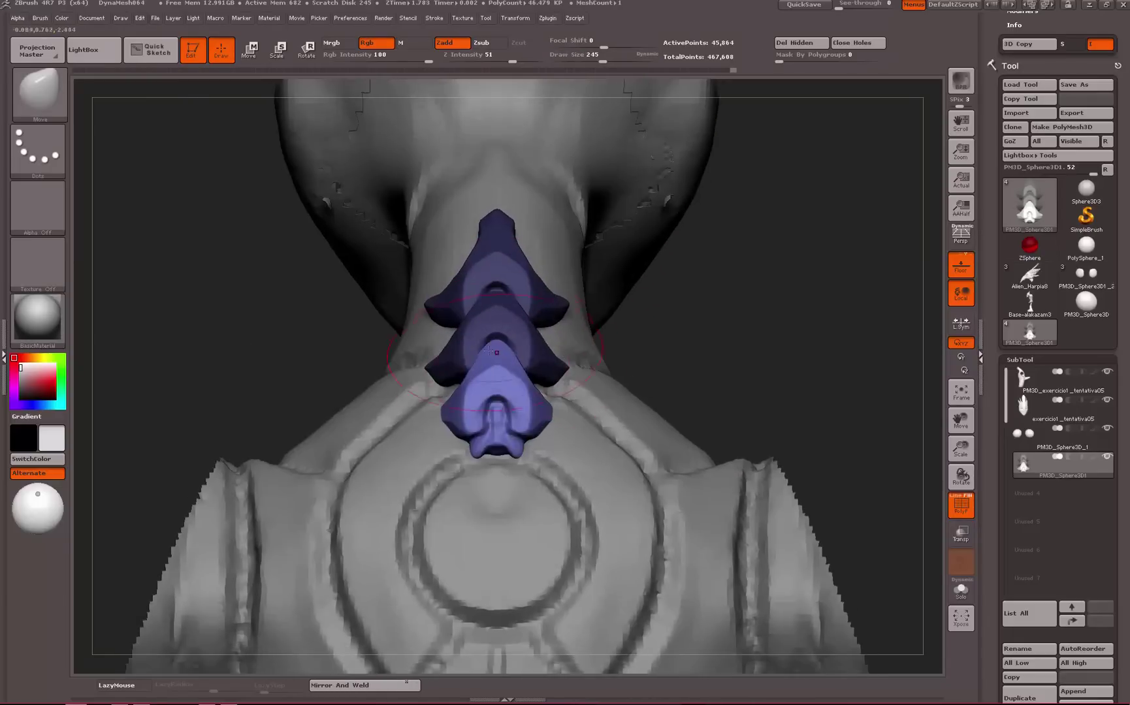
key("space")
left_click_drag(497, 353, 479, 352)
left_click_drag(332, 327, 236, 334)
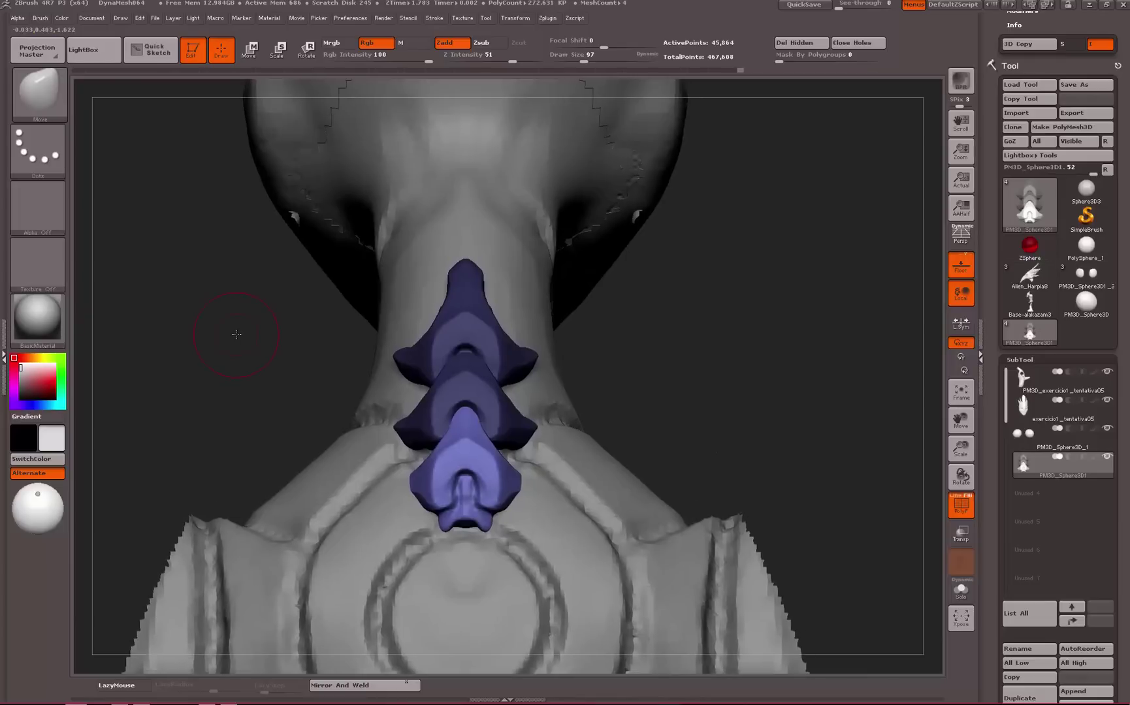
left_click_drag(722, 329, 662, 273, "alt")
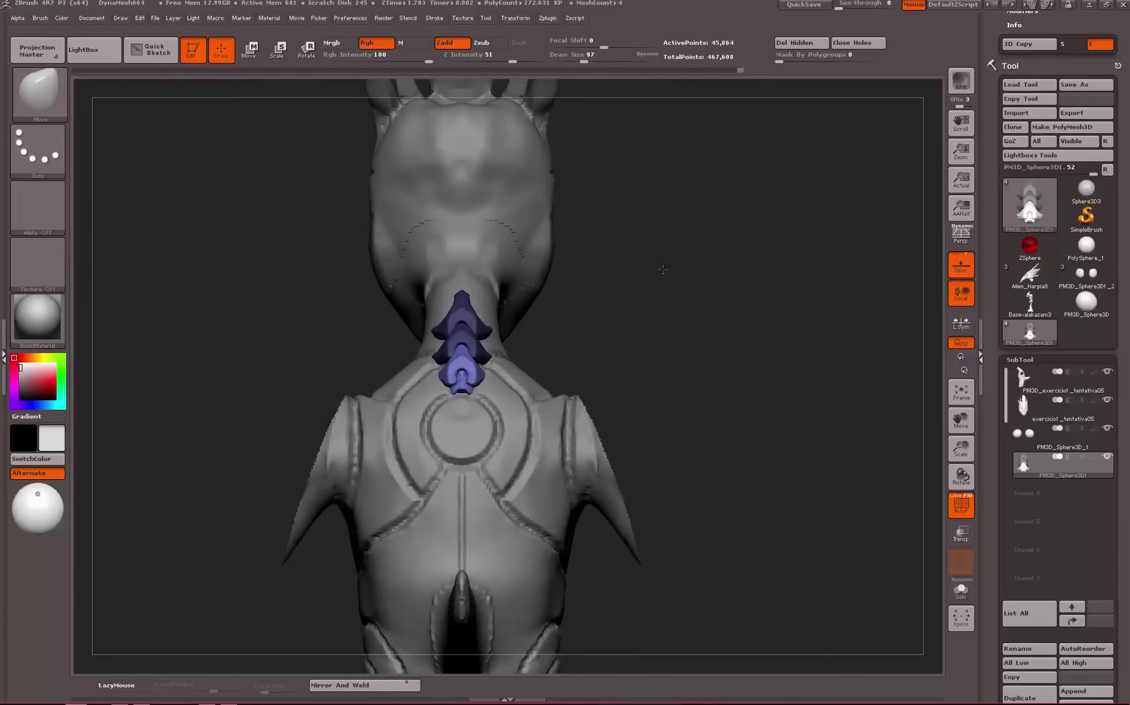
Duplicate the lowest piece to add a fourth one, lined up on the spine at the top of the back's circular panel
left_click_drag(591, 306, 656, 327, "shift")
key("w")
left_click_drag(491, 376, 513, 403, "ctrl")
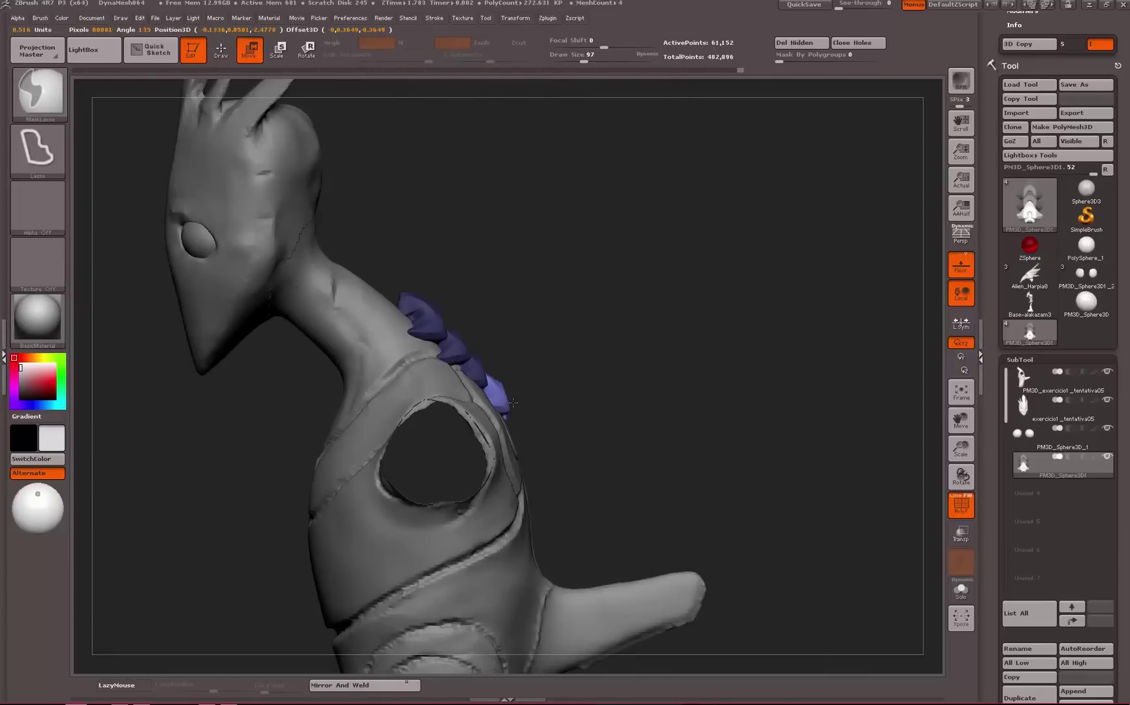
left_click_drag(692, 359, 522, 353)
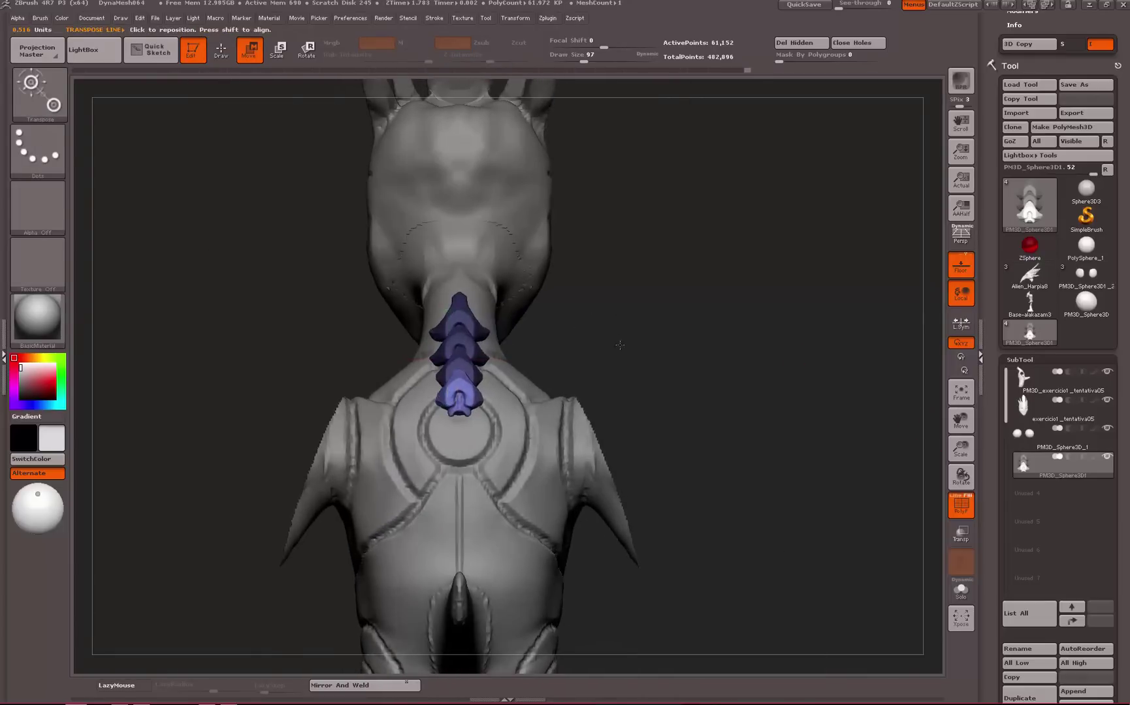
left_click_drag(618, 348, 615, 392, "alt")
left_click_drag(491, 447, 488, 492, "shift")
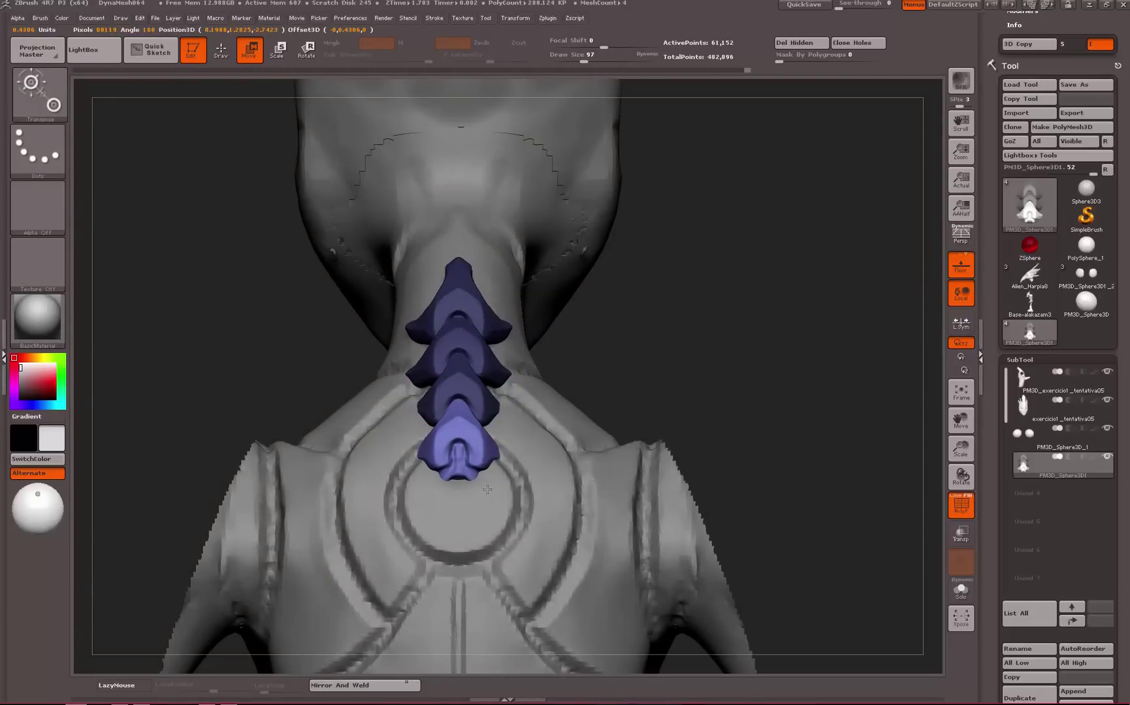
key("q")
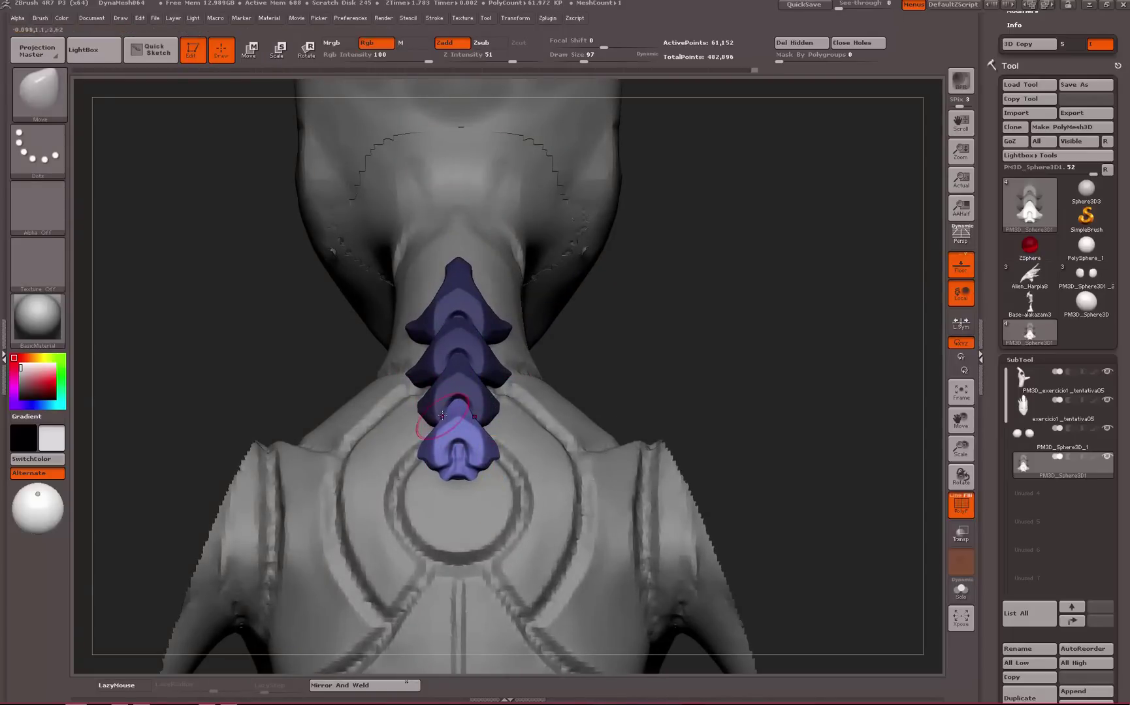
Add a fifth spine piece over the back's circular panel by duplicating the fourth, and undo the last adjustment
mouse_move(620, 362)
left_mouse_down()
mouse_move(679, 358)
mouse_move(656, 353)
mouse_move(643, 370)
mouse_move(661, 320)
mouse_move(600, 302)
mouse_move(588, 313)
mouse_move(617, 253)
mouse_move(613, 336)
mouse_move(577, 295)
mouse_move(447, 298)
mouse_move(473, 360)
mouse_move(480, 347)
mouse_move(464, 333)
mouse_move(454, 351)
left_mouse_up()
key("r")
key("w")
key("ctrl+z")
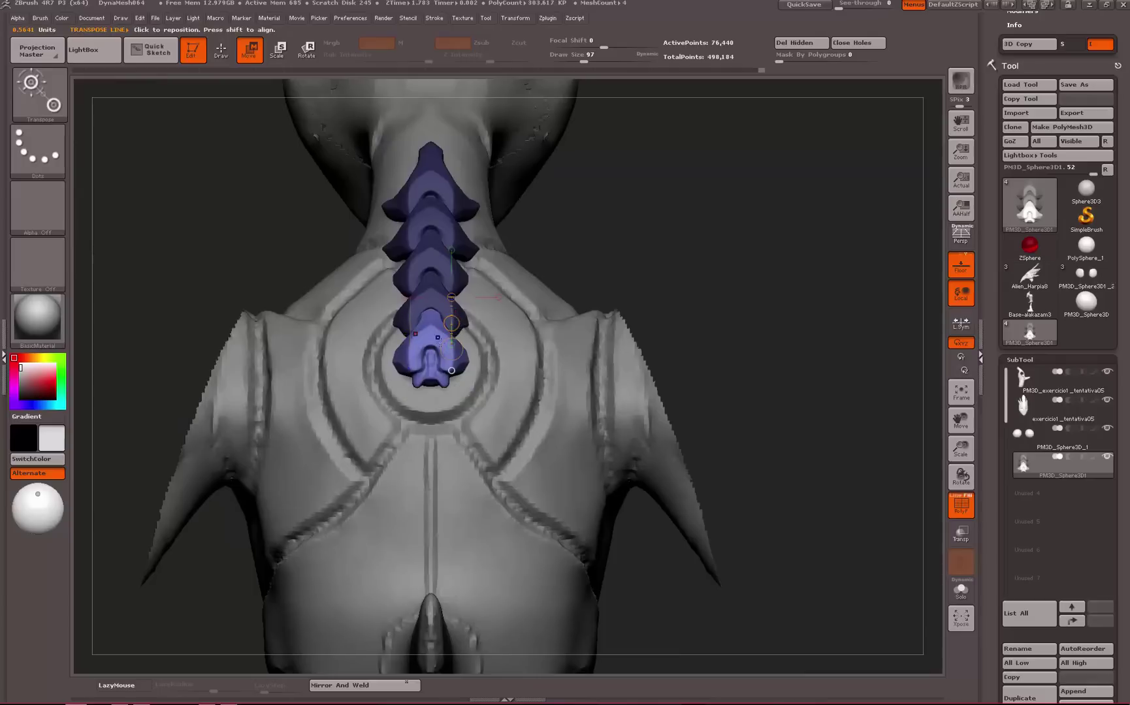
Duplicate the fifth piece and angle the sixth one to follow the curve of the back
key("q")
mouse_move(620, 262)
left_mouse_down("shift")
mouse_move(449, 397)
mouse_move(453, 481)
left_mouse_up("shift")
key("w")
key("r")
key("w")
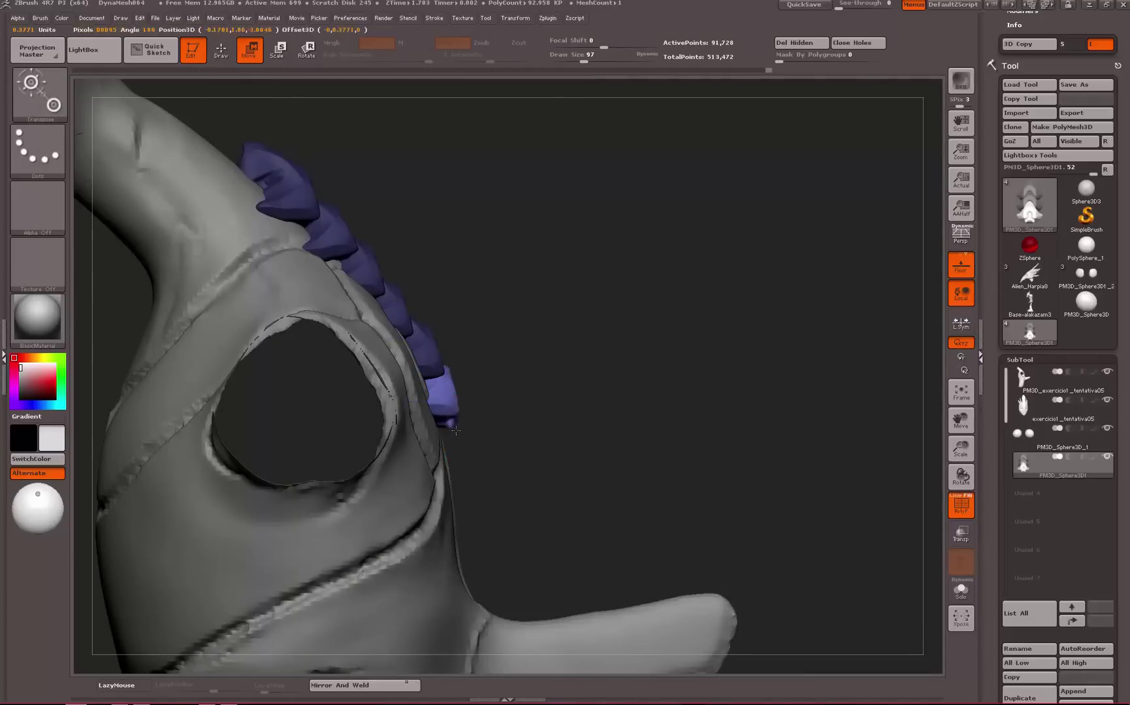
Duplicate the sixth spine piece downward and angle the seventh one along the curve of the back
left_click_drag(456, 435, 470, 516, "ctrl")
key("r")
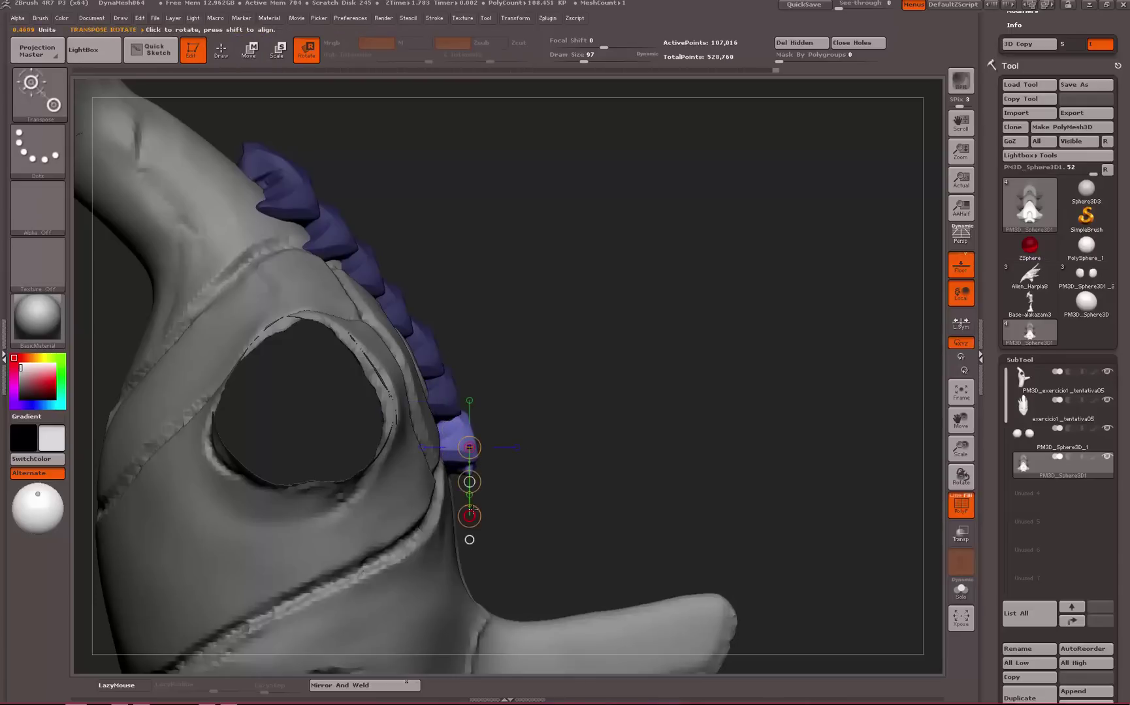
key("w")
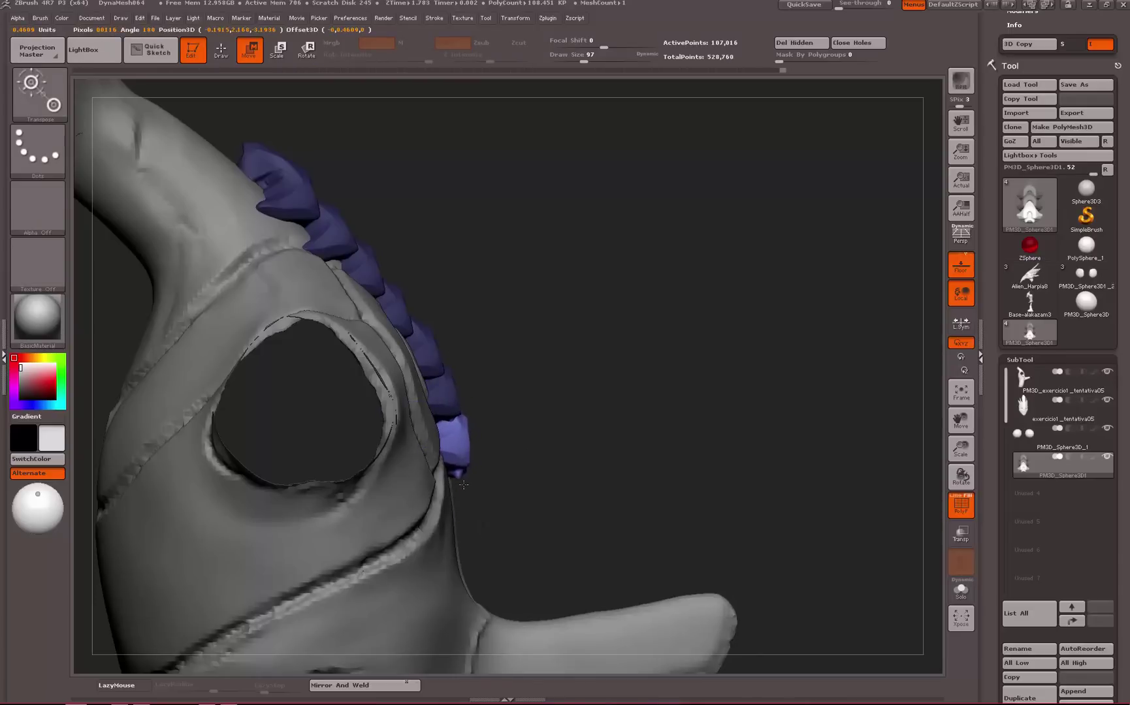
Reshape the seventh spine piece from behind with the Move brush, undoing the last stroke
key("q")
left_click_drag(560, 419, 418, 419, "shift")
mouse_move(744, 220)
left_mouse_down("alt")
mouse_move(699, 171)
mouse_move(699, 107)
left_mouse_up("alt")
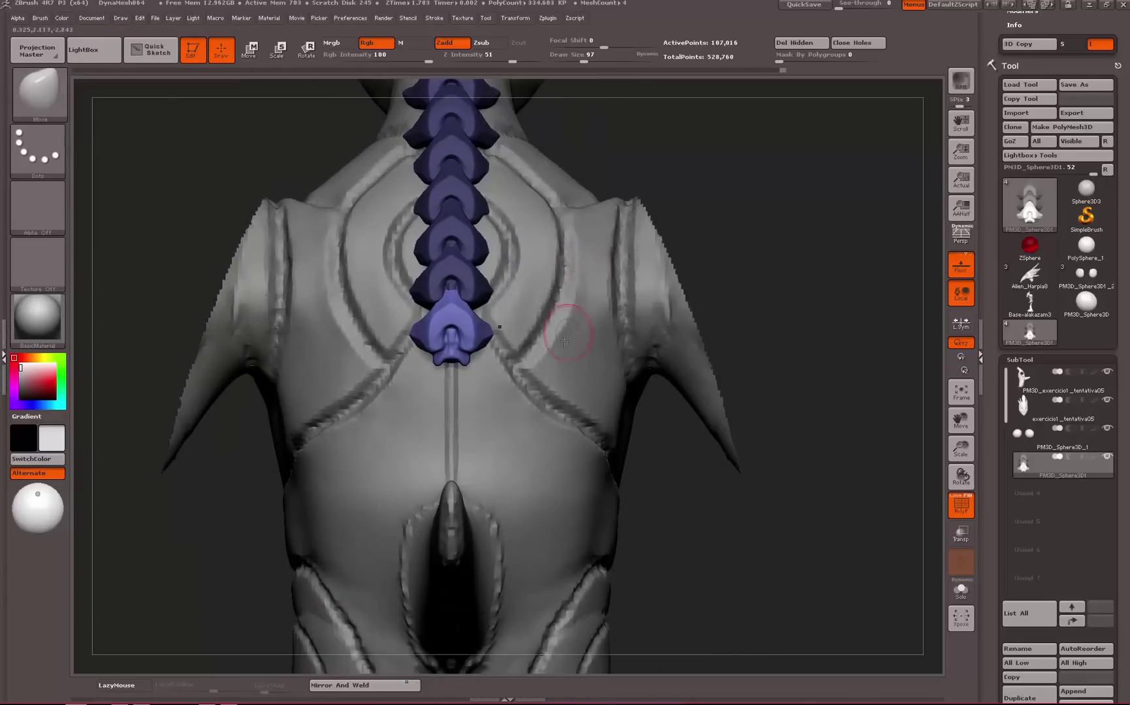
key("ctrl+z")
key("ctrl+z")
key("ctrl+shift+z")
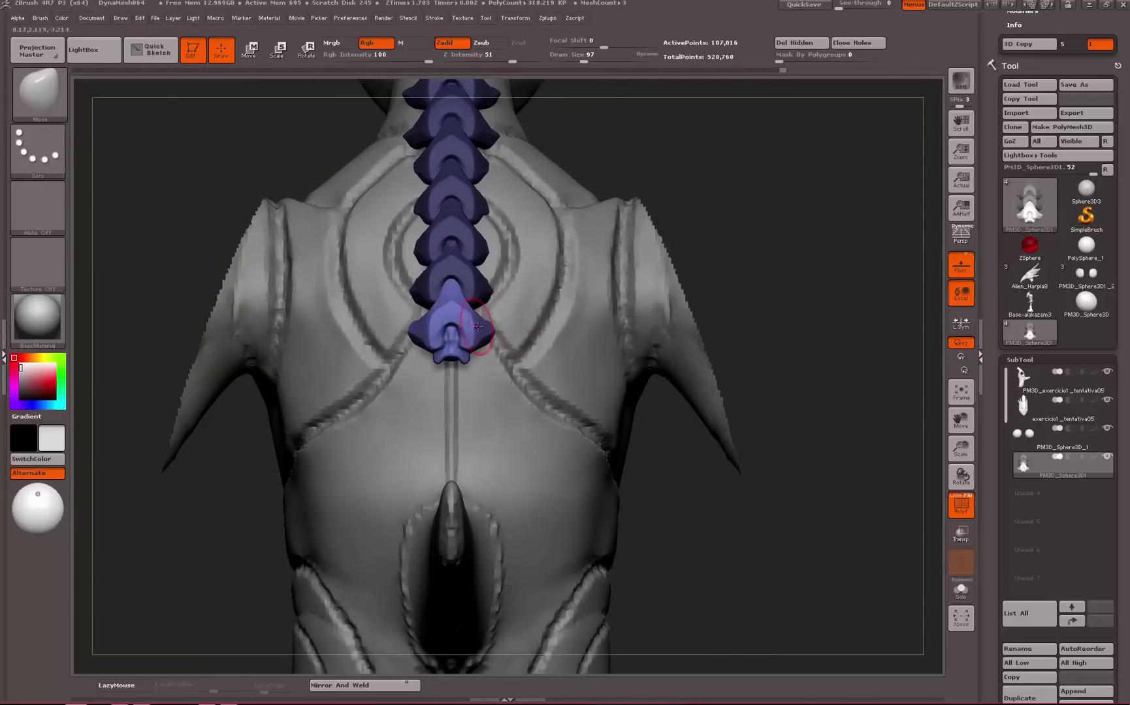
Duplicate the seventh spine piece straight down to place an eighth one below the circular back panel
key("w")
left_click_drag(470, 310, 470, 428, "shift")
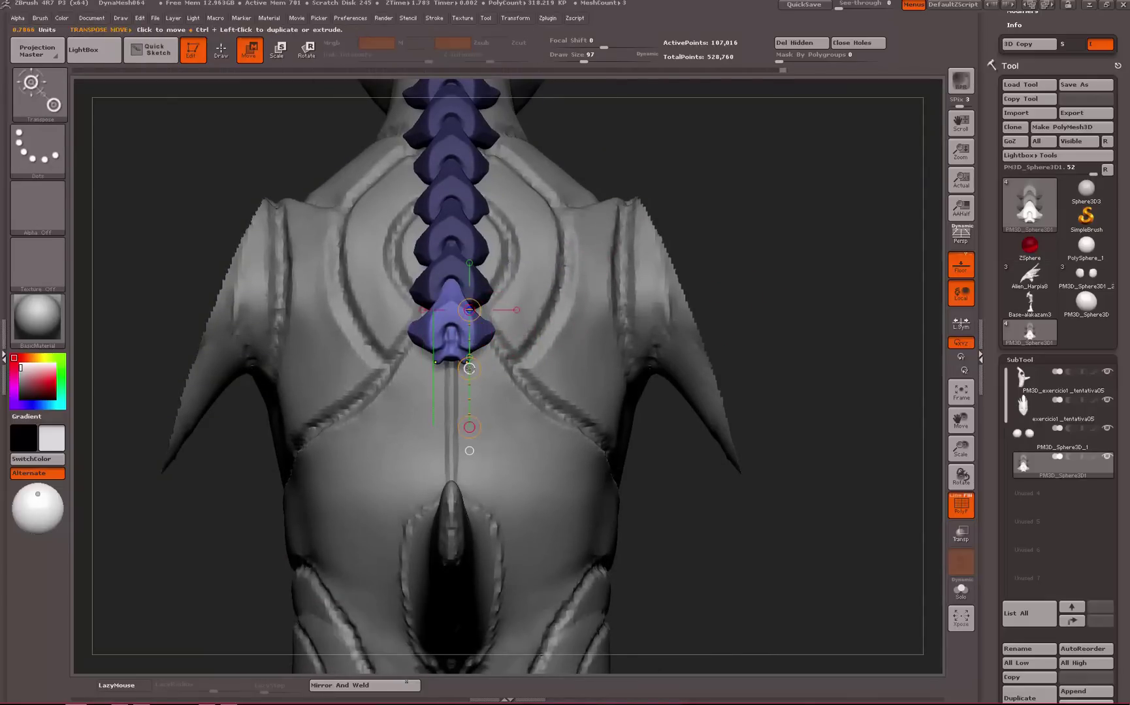
left_click_drag(469, 368, 468, 411, "ctrl")
key("ctrl+z")
key("ctrl+shift+z")
left_click_drag(469, 368, 469, 383)
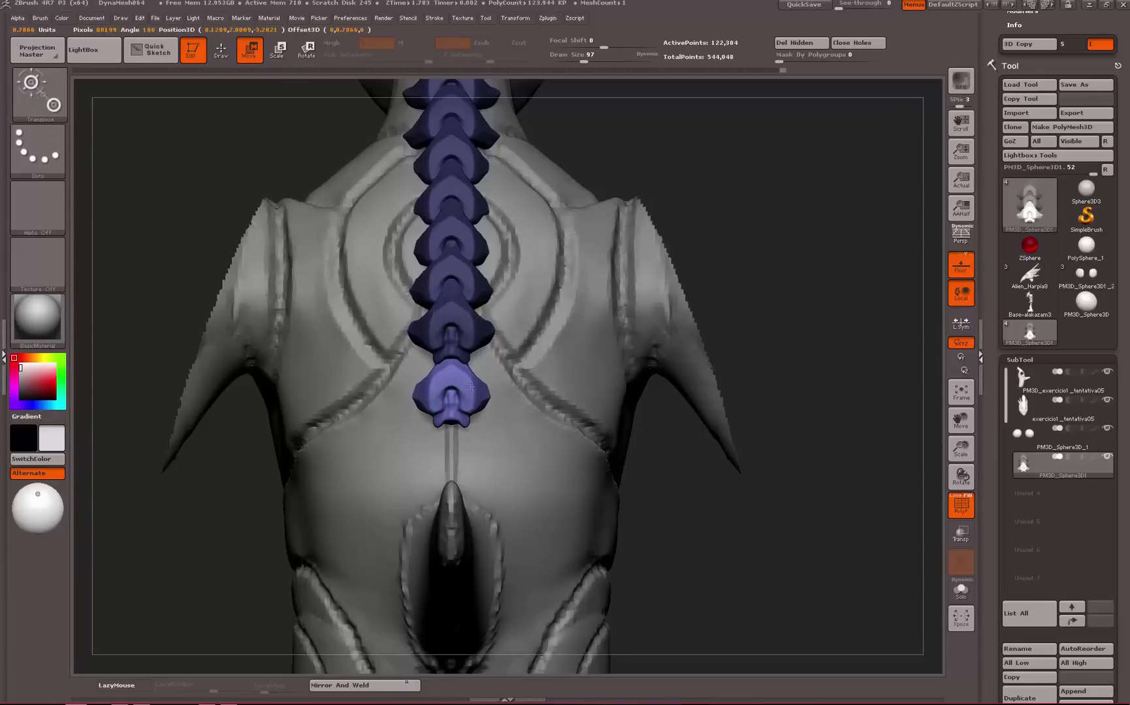
Rotate and shift the eighth spine piece in side view so it sits against the curve of the back
left_click_drag(280, 459, 405, 459, "shift")
key("r")
mouse_move(444, 377)
left_mouse_down("shift")
mouse_move(443, 449)
mouse_move(458, 412)
left_mouse_up("shift")
key("w")
key("r")
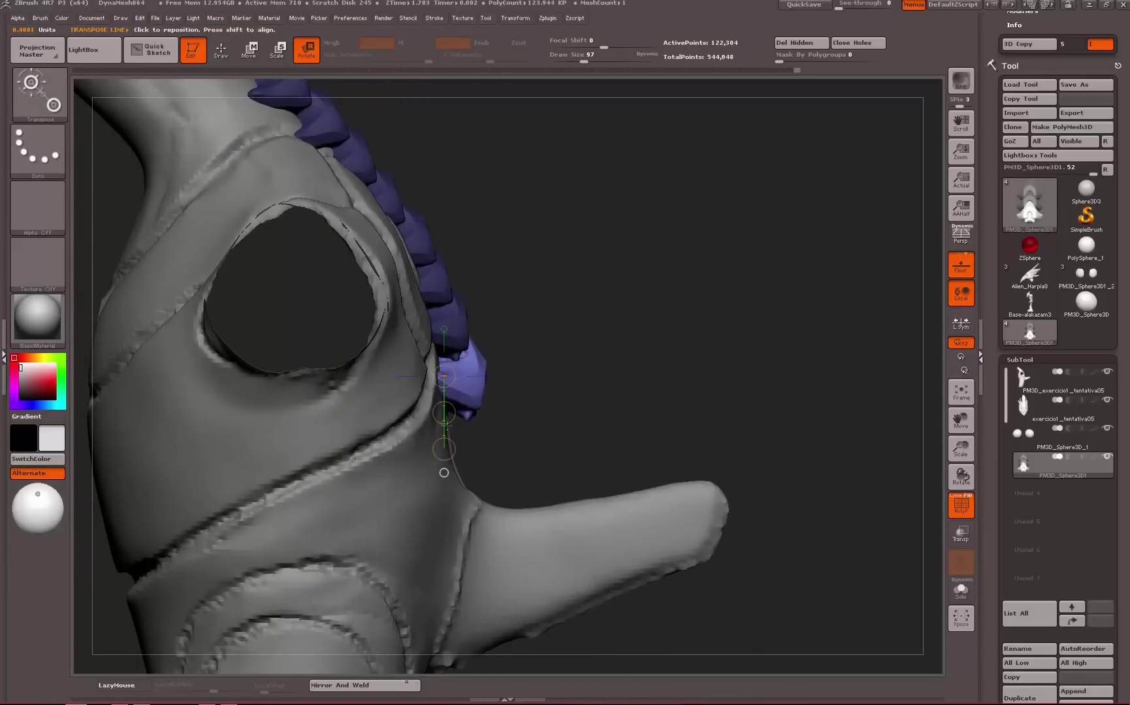
key("w")
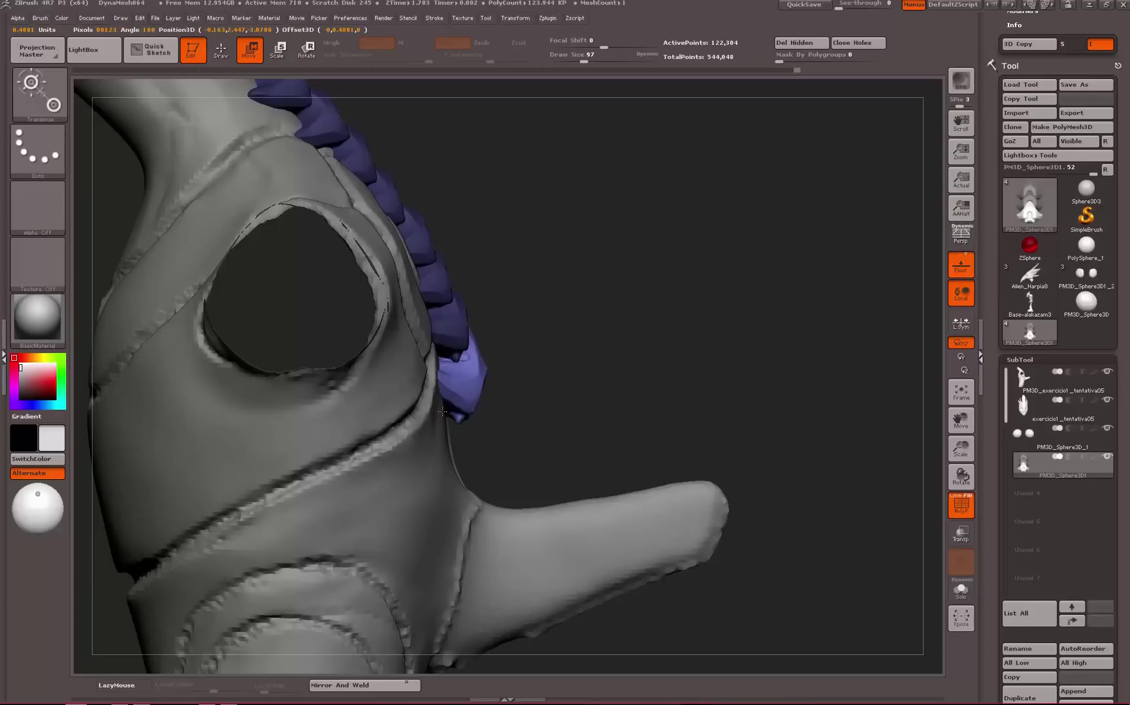
Reshape the eighth spine piece with the Move brush, raising its draw size to 217 and pulling its upper tip and side wings
key("q")
mouse_move(471, 399)
left_mouse_down()
mouse_move(496, 385)
mouse_move(475, 345)
left_mouse_up()
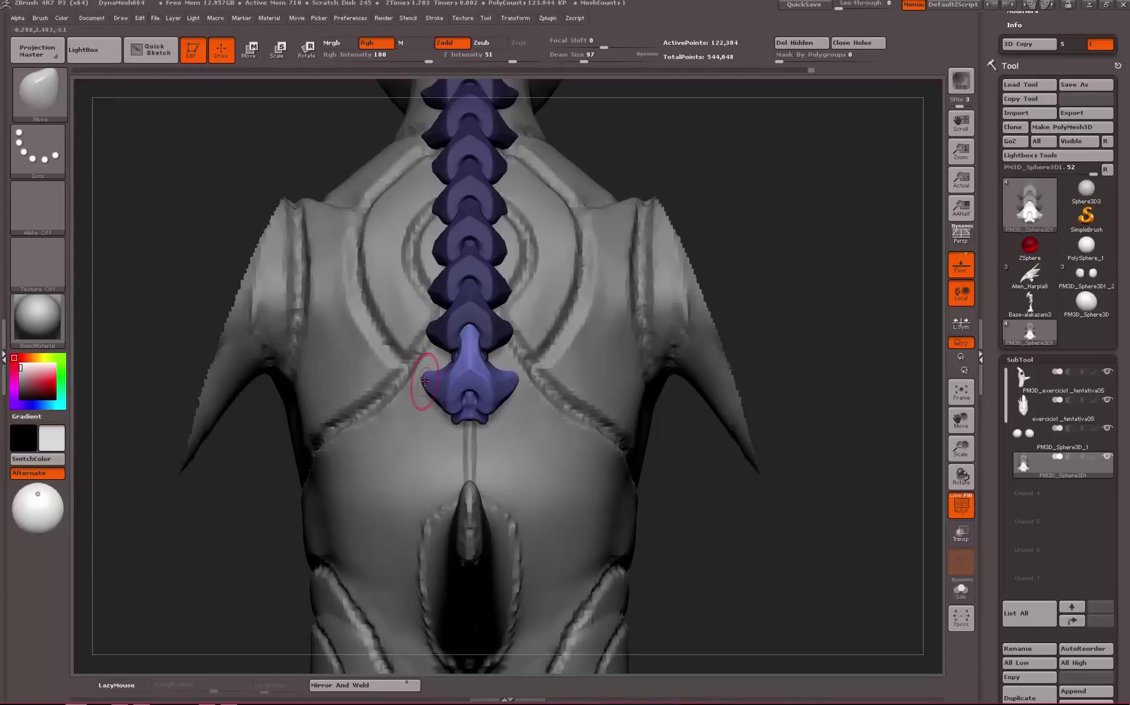
key("space")
left_click_drag(425, 381, 432, 383)
key("bracketright")
key("bracketright")
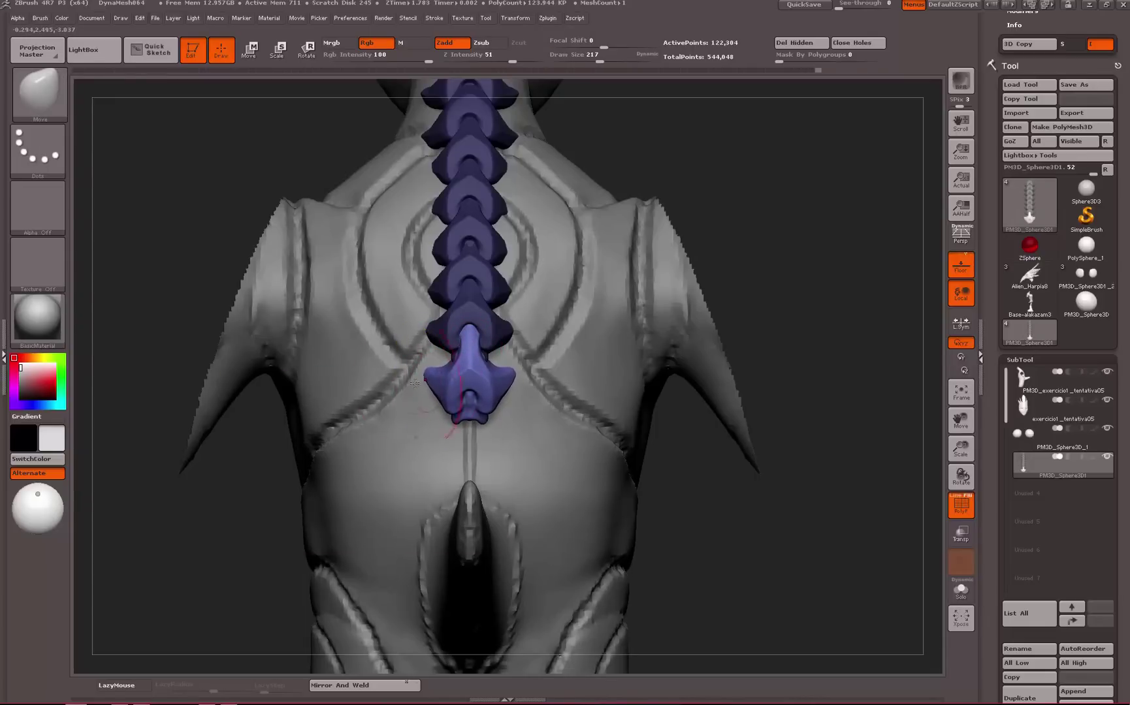
Duplicate the lowest spine piece twice to extend the row down to the spike on the lower back
left_click_drag(278, 481, 594, 370, "alt")
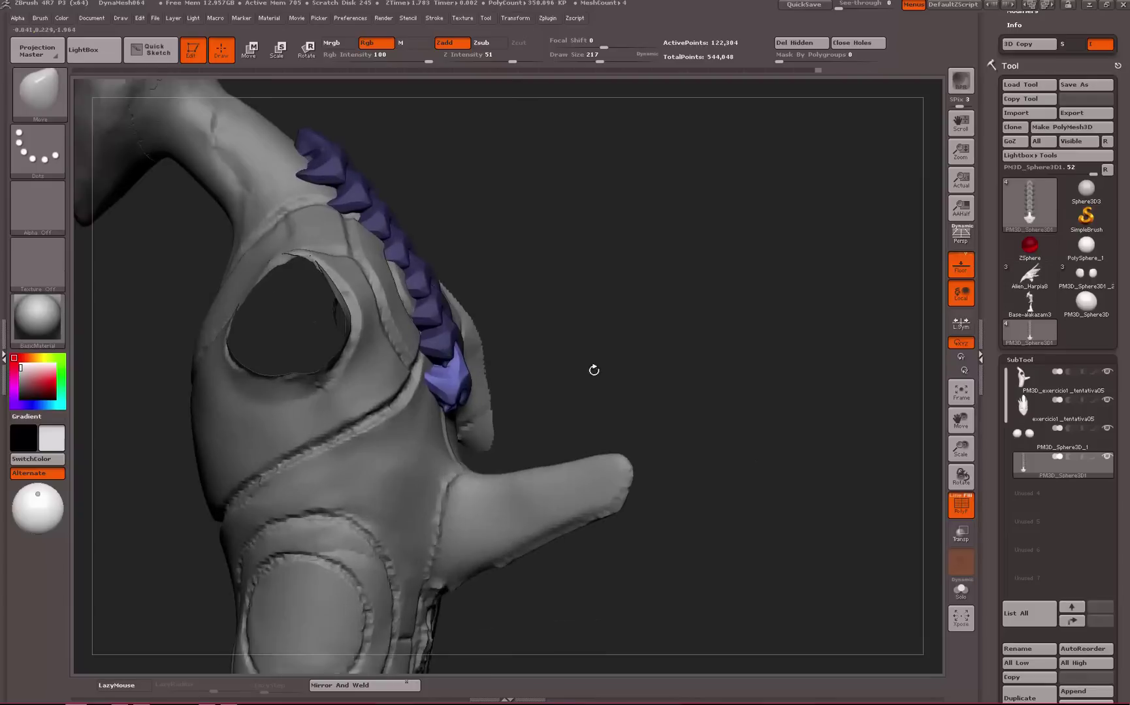
key("w")
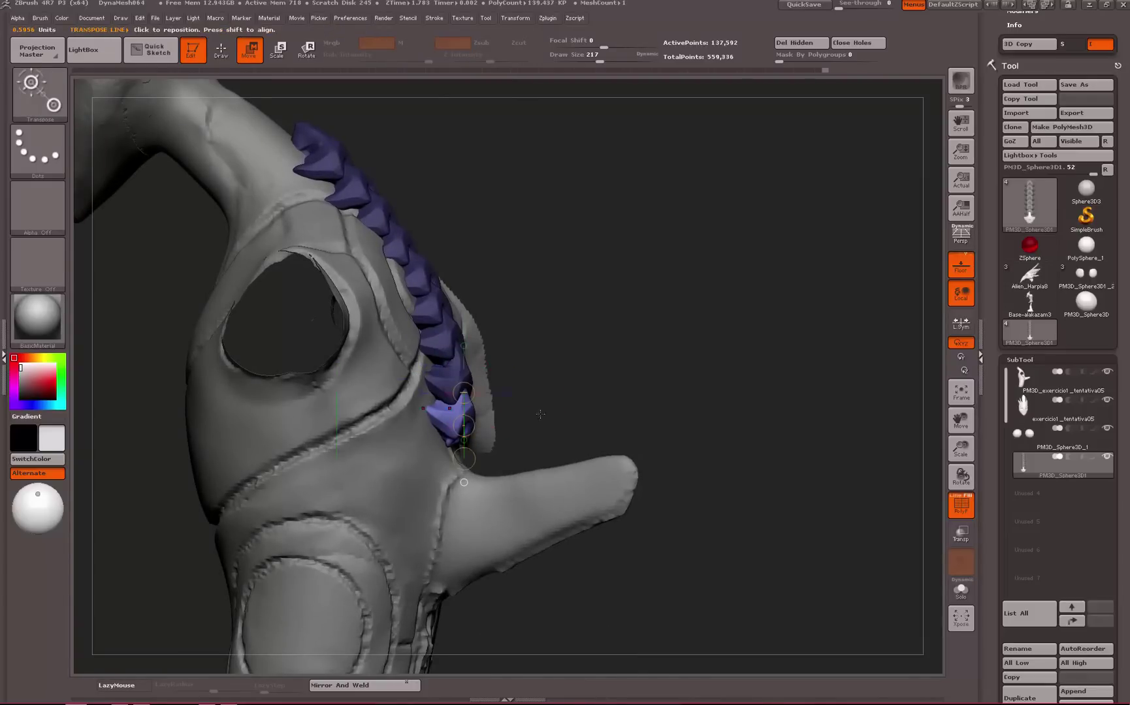
mouse_move(540, 413)
left_mouse_down()
mouse_move(418, 398)
mouse_move(510, 382)
mouse_move(501, 384)
left_mouse_up()
left_click_drag(446, 410, 446, 459)
key("ctrl+z")
key("ctrl+z")
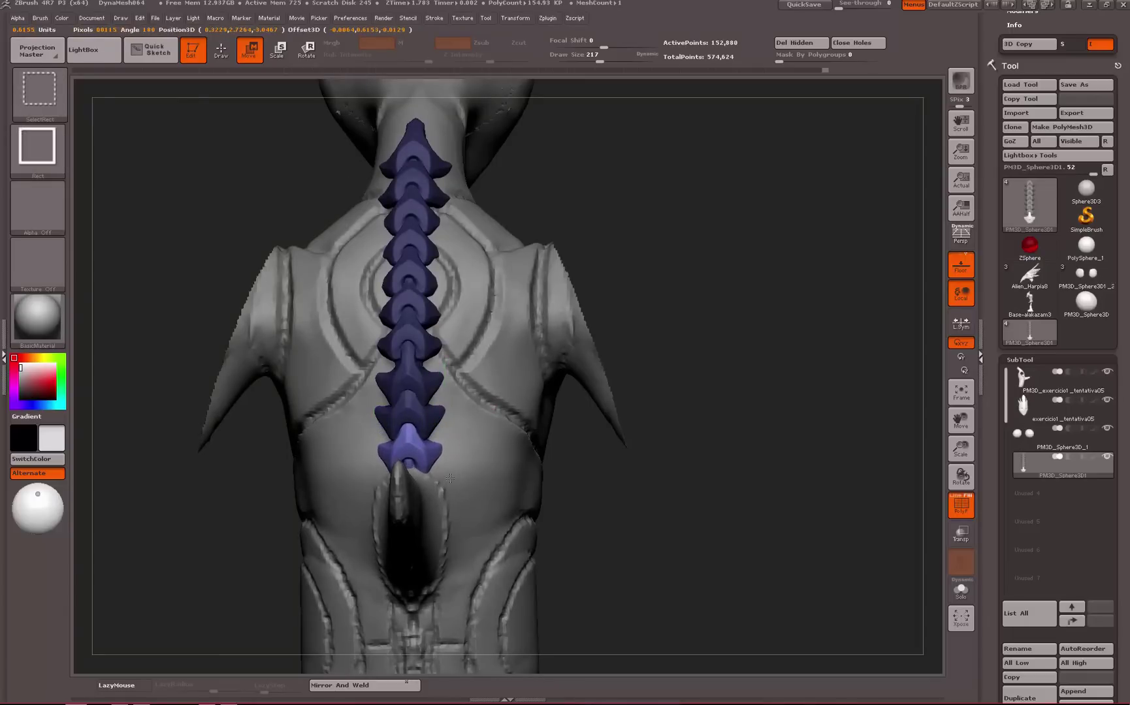
Duplicate a spine piece to the upper end of the row, placing, rotating and scaling it on the back of the neck
key("f")
key("q")
left_click_drag(641, 295, 692, 303)
left_click_drag(666, 326, 627, 457, "alt")
left_click_drag(565, 347, 583, 386, "alt")
key("w")
mouse_move(473, 498)
left_mouse_down()
mouse_move(494, 553)
mouse_move(467, 407)
mouse_move(297, 154)
mouse_move(306, 151)
left_mouse_up()
left_click_drag(522, 275, 555, 386, "alt")
key("r")
mouse_move(355, 219)
left_mouse_down()
mouse_move(405, 337)
mouse_move(418, 287)
mouse_move(405, 239)
mouse_move(548, 202)
mouse_move(433, 244)
left_mouse_up()
key("e")
key("w")
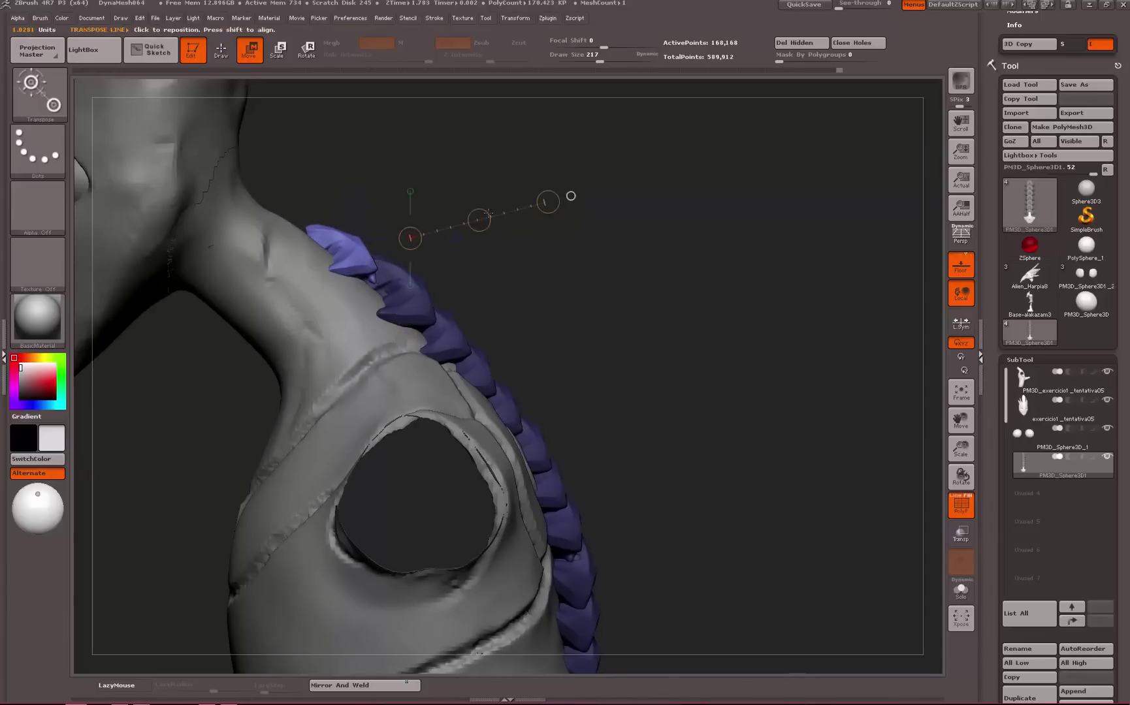
Refine the position and angle of the uppermost neck piece in side view, undoing the unwanted adjustments
left_click_drag(535, 186, 428, 303, "alt")
mouse_move(728, 256)
left_mouse_down()
mouse_move(721, 320)
mouse_move(644, 323)
mouse_move(528, 356)
mouse_move(513, 418)
mouse_move(518, 403)
left_mouse_up()
key("ctrl+z")
mouse_move(489, 362)
left_mouse_down()
mouse_move(603, 257)
mouse_move(541, 310)
mouse_move(524, 374)
left_mouse_up()
left_click_drag(352, 396, 542, 366)
key("r")
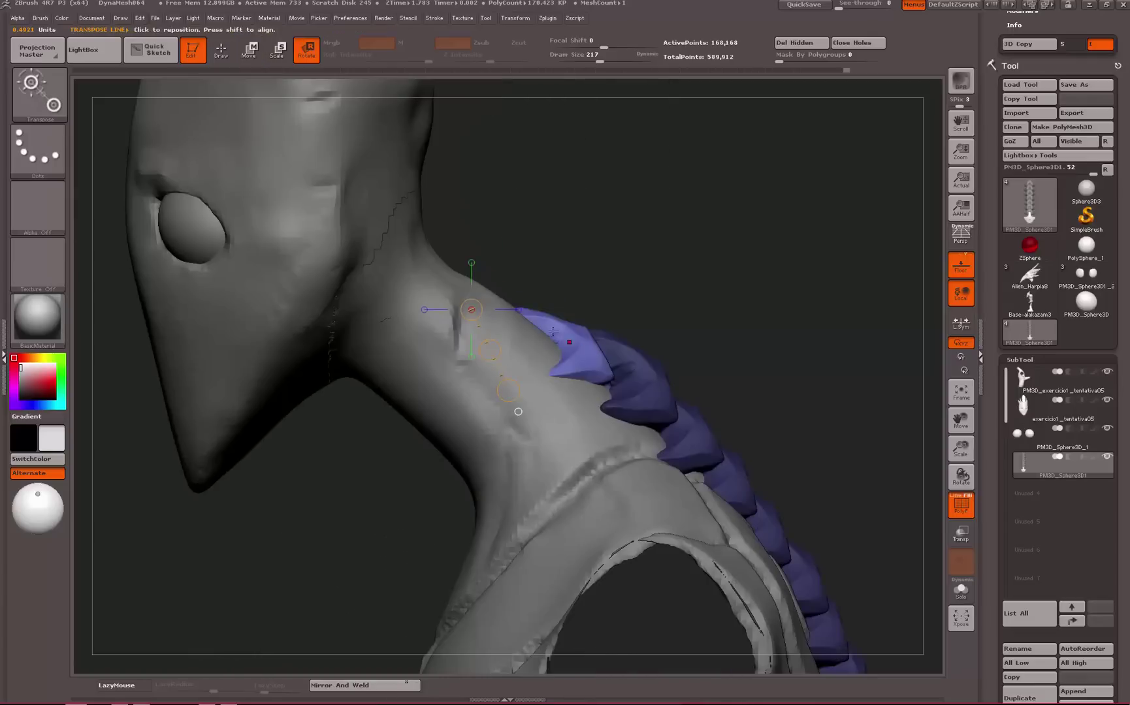
key("ctrl+z")
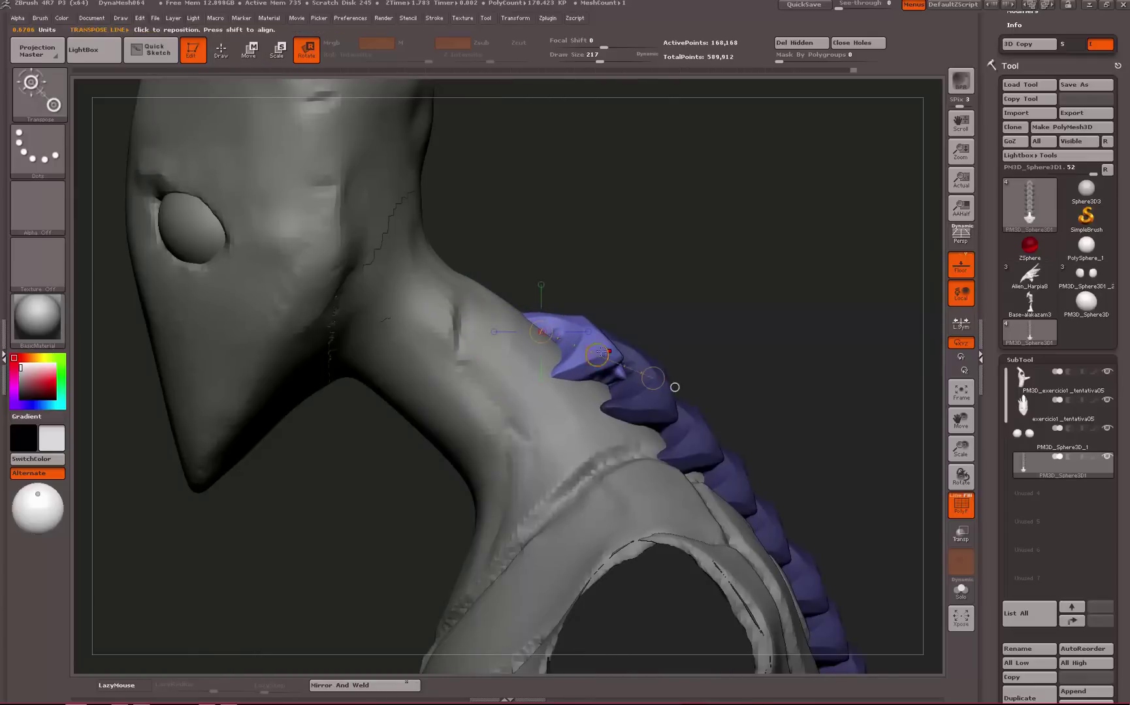
key("w")
key("ctrl+z")
Duplicate the uppermost neck piece to add a twelfth one farther up, and rotate it to follow the neck
key("q")
mouse_move(673, 278)
left_mouse_down()
mouse_move(632, 266)
mouse_move(656, 267)
mouse_move(703, 376)
left_mouse_up()
key("w")
mouse_move(592, 332)
left_mouse_down("shift")
mouse_move(707, 332)
mouse_move(590, 297)
mouse_move(600, 302)
left_mouse_up("shift")
key("r")
mouse_move(528, 314)
left_mouse_down("shift")
mouse_move(646, 337)
mouse_move(598, 344)
left_mouse_up("shift")
key("w")
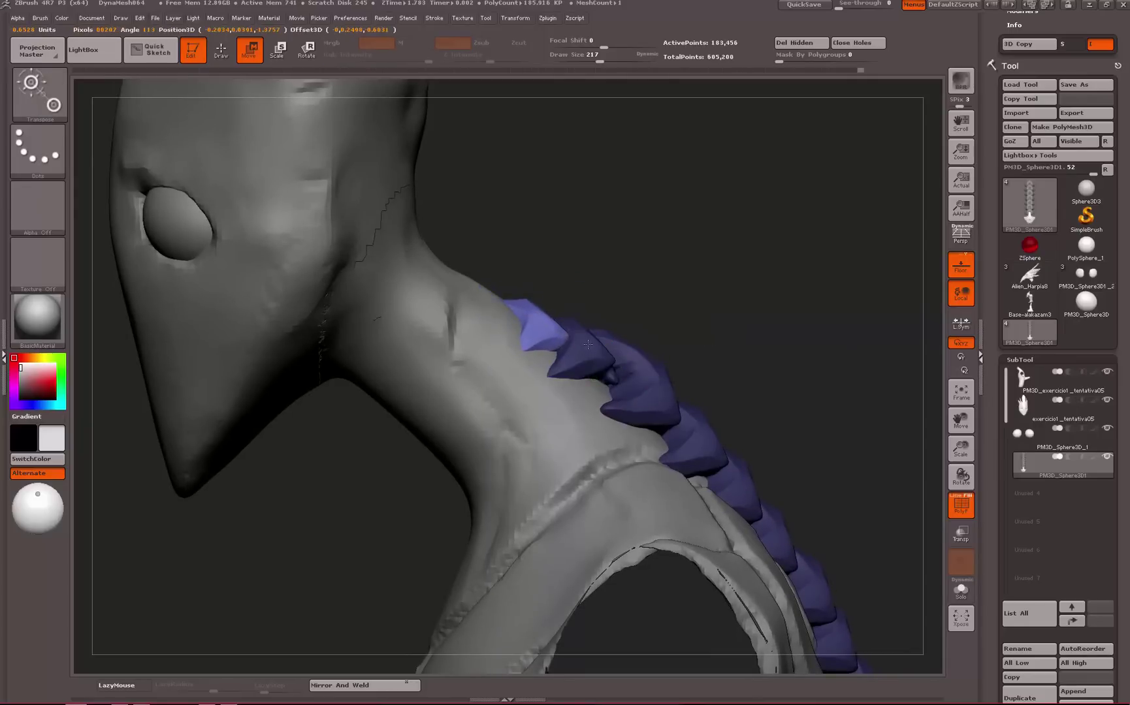
Scale and reposition the twelfth spine piece so it tucks against the back of the neck
key("e")
key("q")
left_click_drag(614, 246, 614, 203, "alt")
mouse_move(670, 228)
left_mouse_down()
mouse_move(550, 232)
mouse_move(670, 224)
mouse_move(673, 281)
left_mouse_up()
key("w")
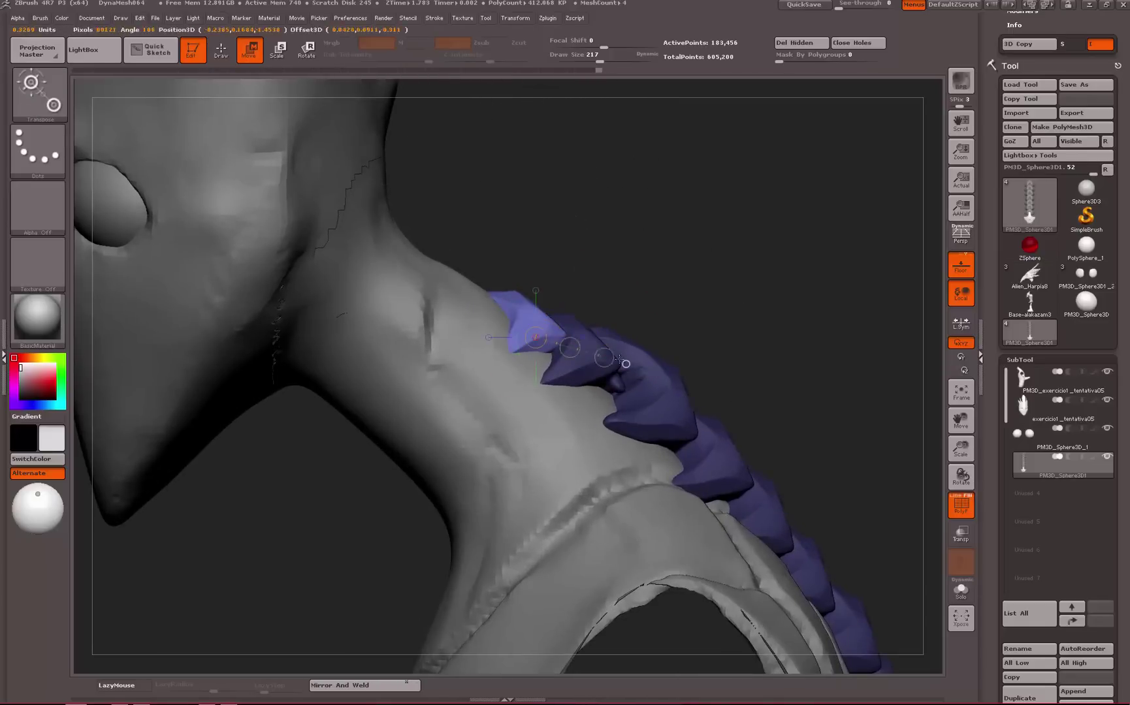
Duplicate two more spine pieces up the neck toward the head, making them smaller than the piece below
left_click_drag(619, 359, 532, 301)
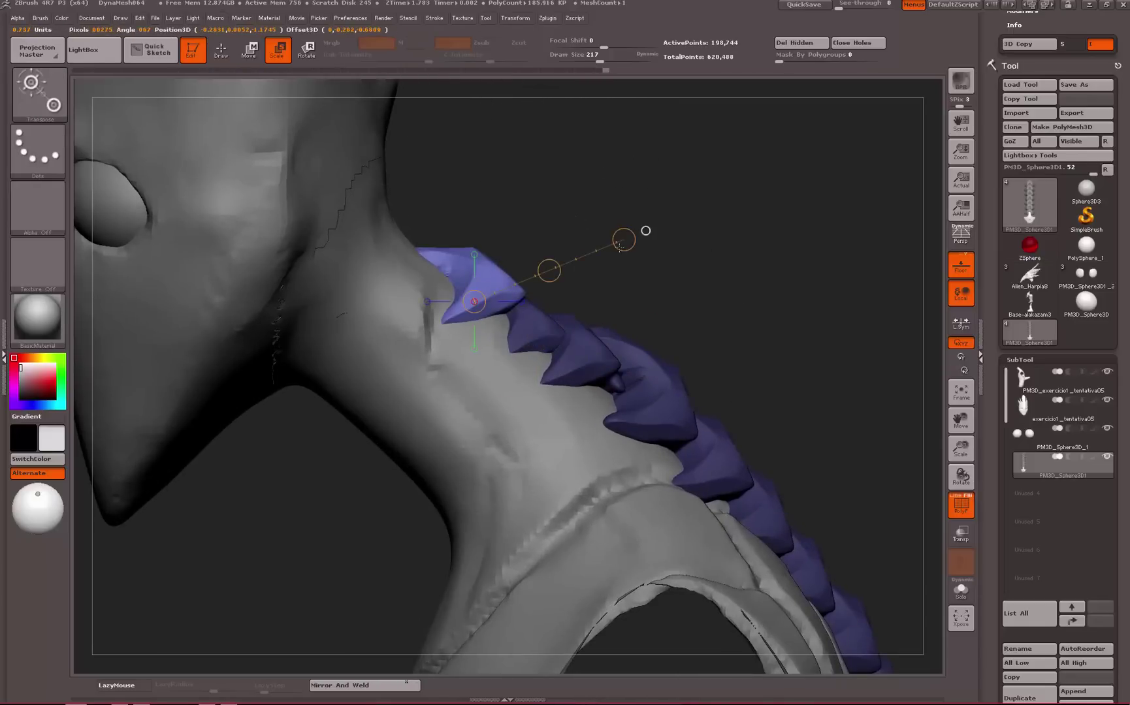
key("ctrl+z")
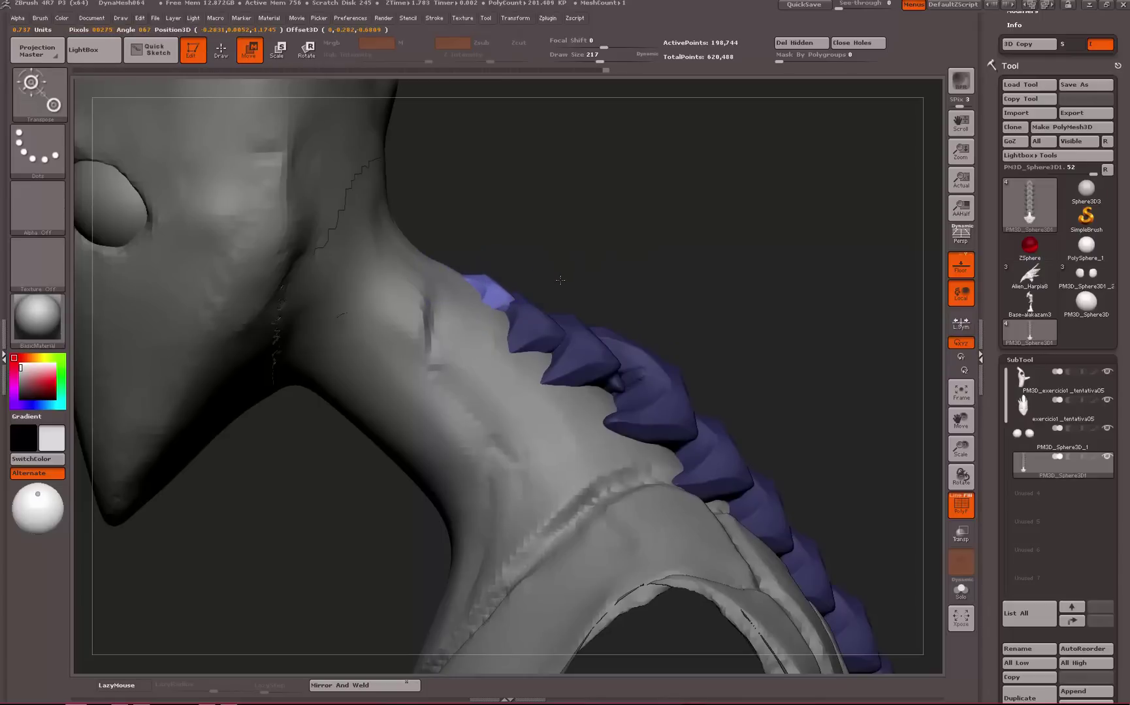
key("q")
mouse_move(653, 216)
left_mouse_down()
mouse_move(365, 228)
mouse_move(307, 333)
mouse_move(274, 429)
mouse_move(598, 300)
left_mouse_up()
key("w")
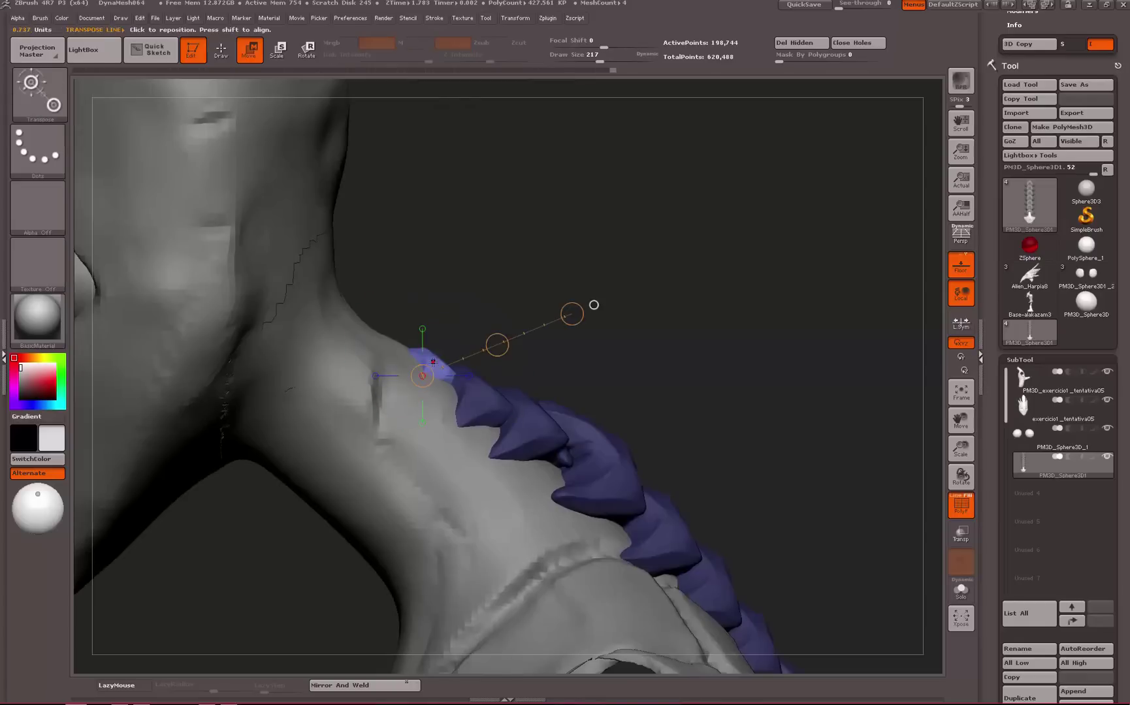
left_click_drag(438, 358, 467, 369)
key("ctrl")
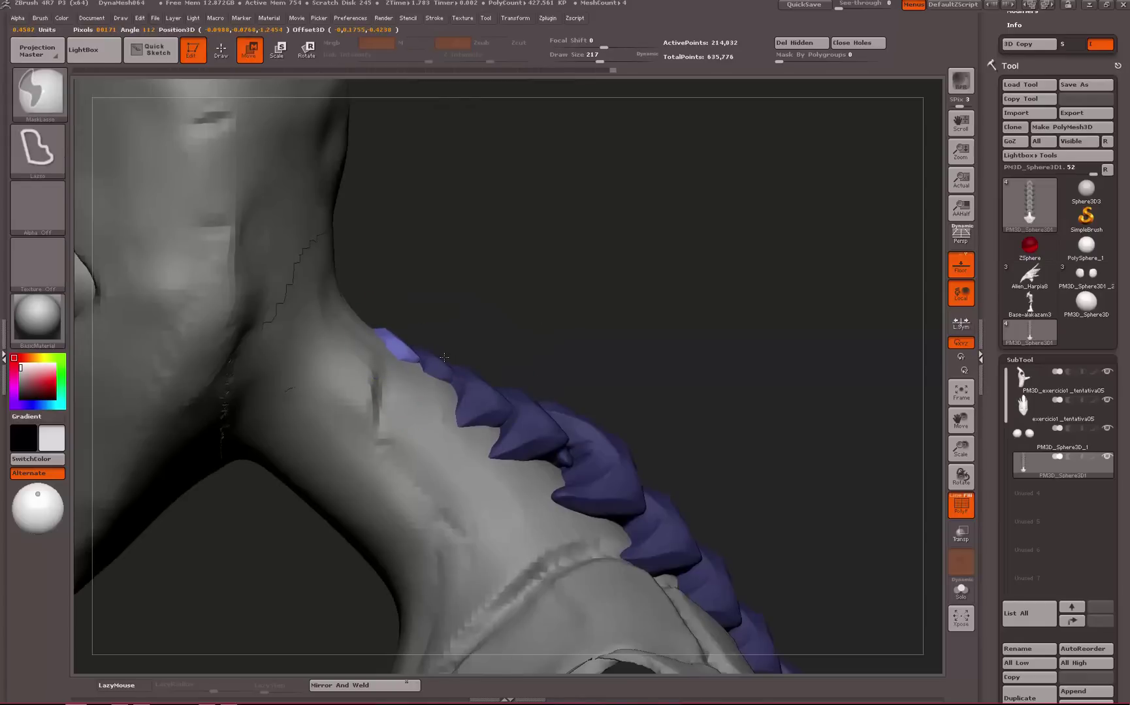
Line up the uppermost spine piece with the rest of the row in the view from behind
left_click_drag(527, 302, 365, 307, "shift")
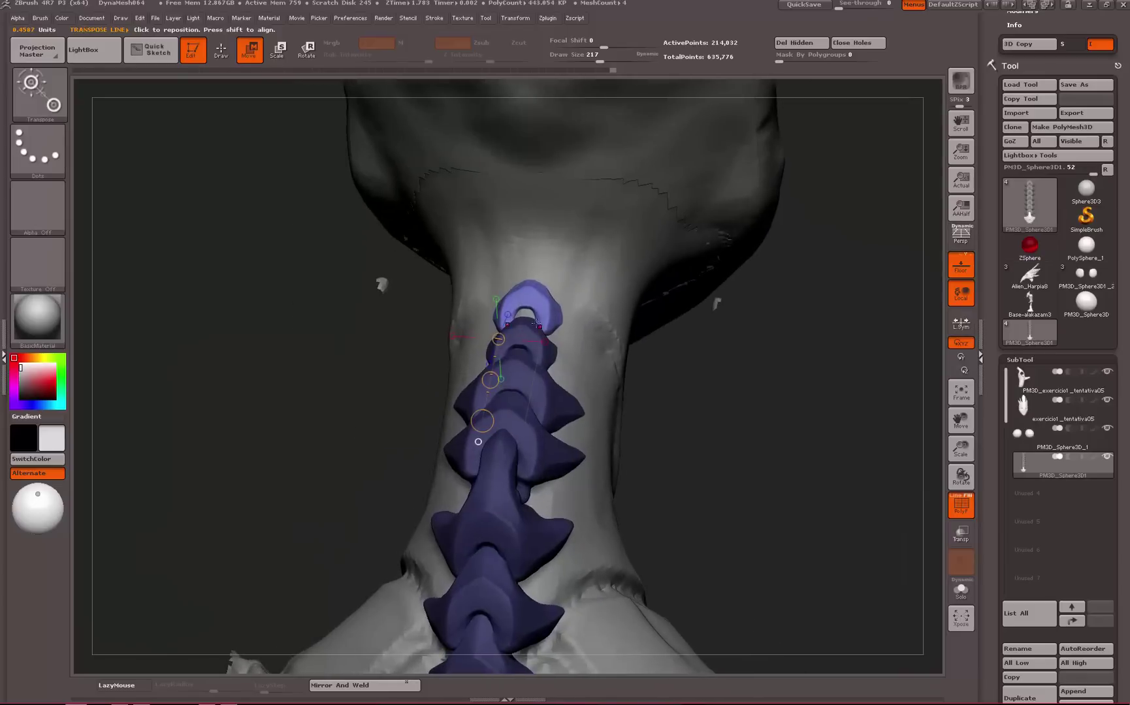
left_click_drag(536, 370, 550, 348)
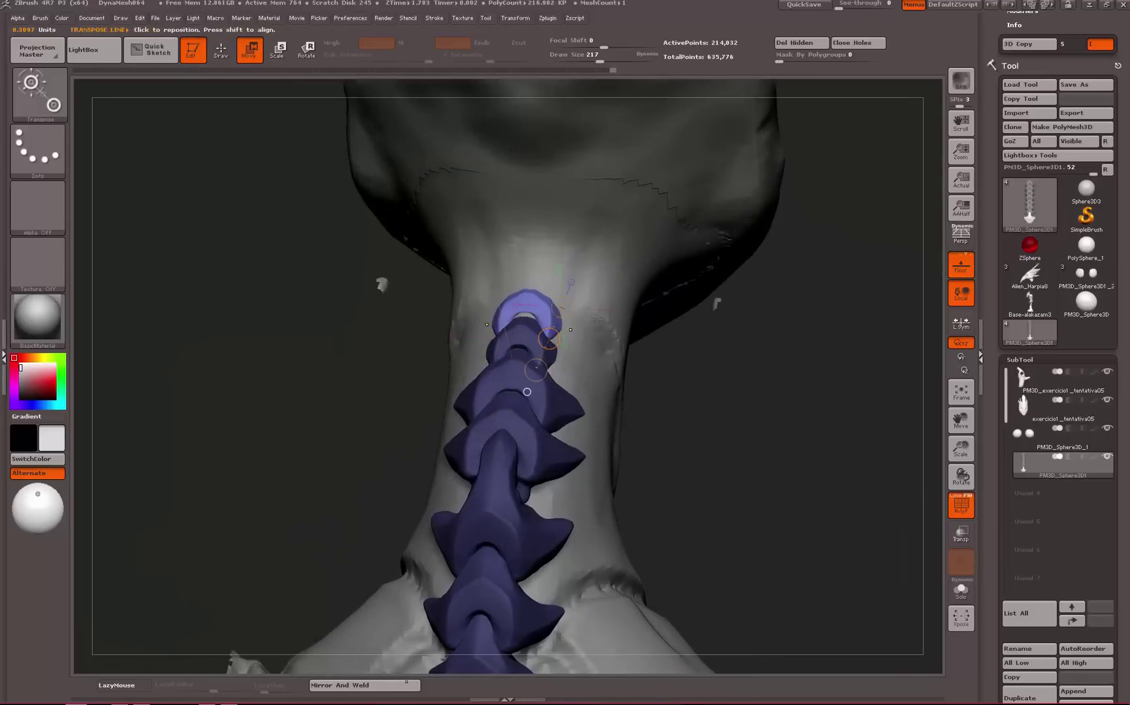
left_click_drag(614, 320, 614, 324)
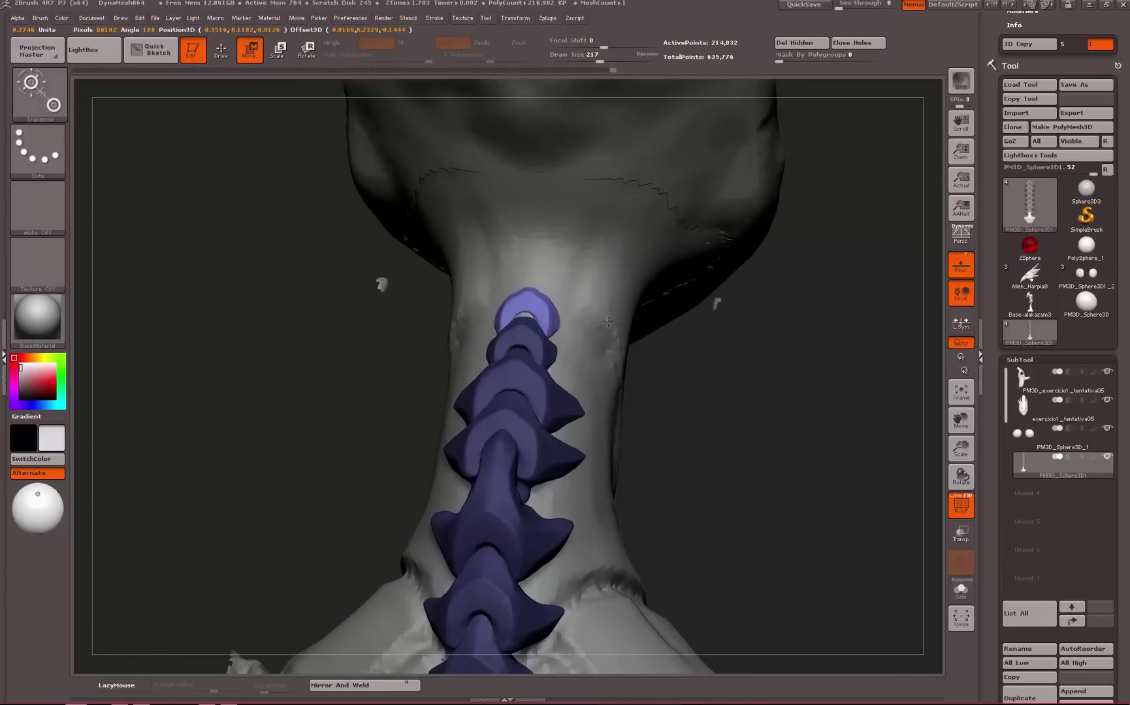
left_click_drag(334, 421, 535, 324, "shift")
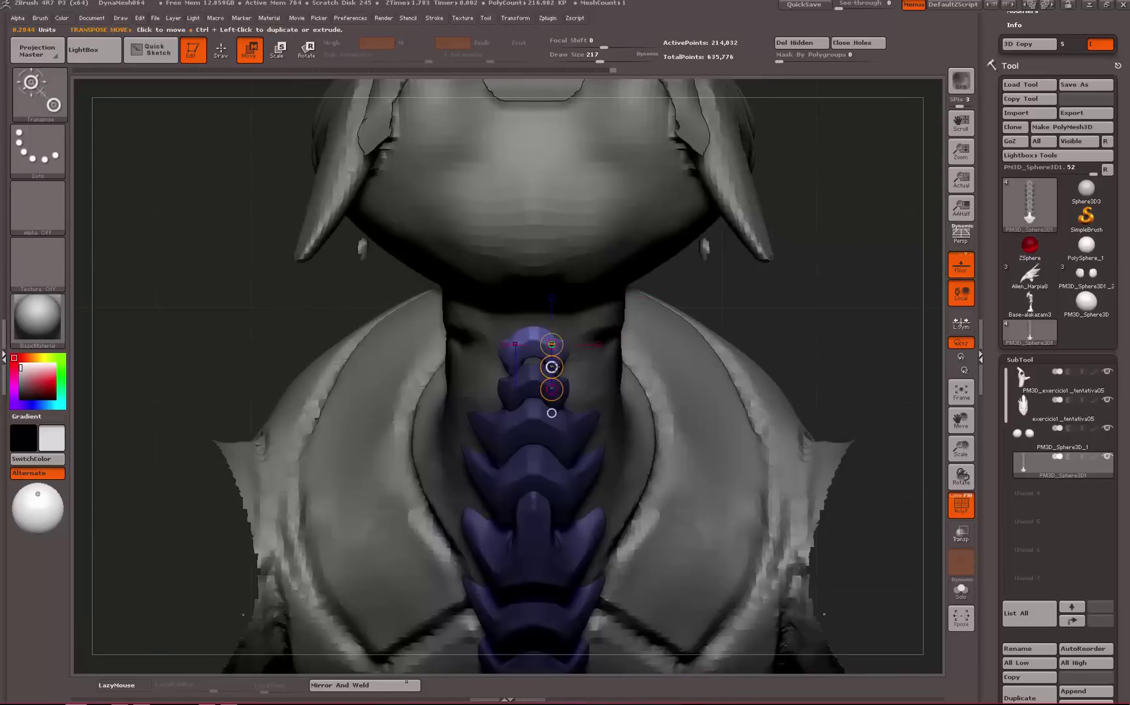
Duplicate the uppermost piece to add a fifteenth one, fitted small against the neck just below the skull
left_click_drag(551, 367, 552, 370)
left_click_drag(716, 320, 602, 283)
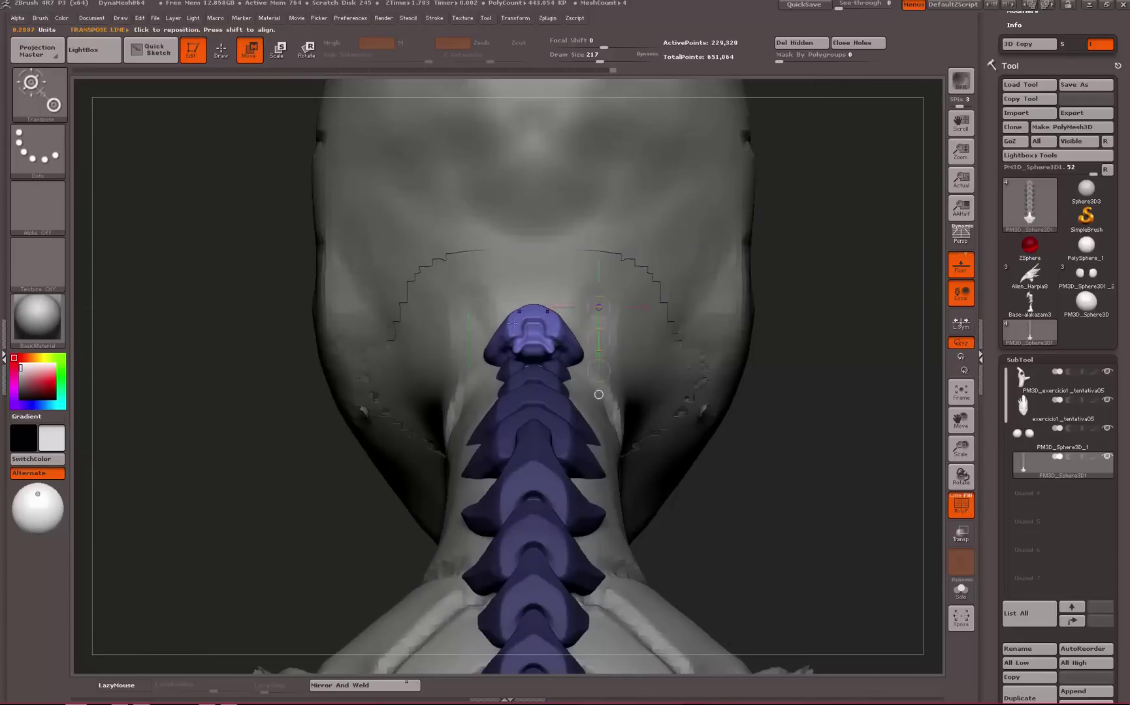
right_click_drag(425, 391, 575, 385)
mouse_move(612, 324)
left_mouse_down("shift")
mouse_move(707, 324)
mouse_move(612, 339)
left_mouse_up("shift")
mouse_move(682, 305)
left_mouse_down()
mouse_move(631, 325)
mouse_move(561, 312)
mouse_move(653, 320)
mouse_move(576, 348)
left_mouse_up()
key("w")
key("q")
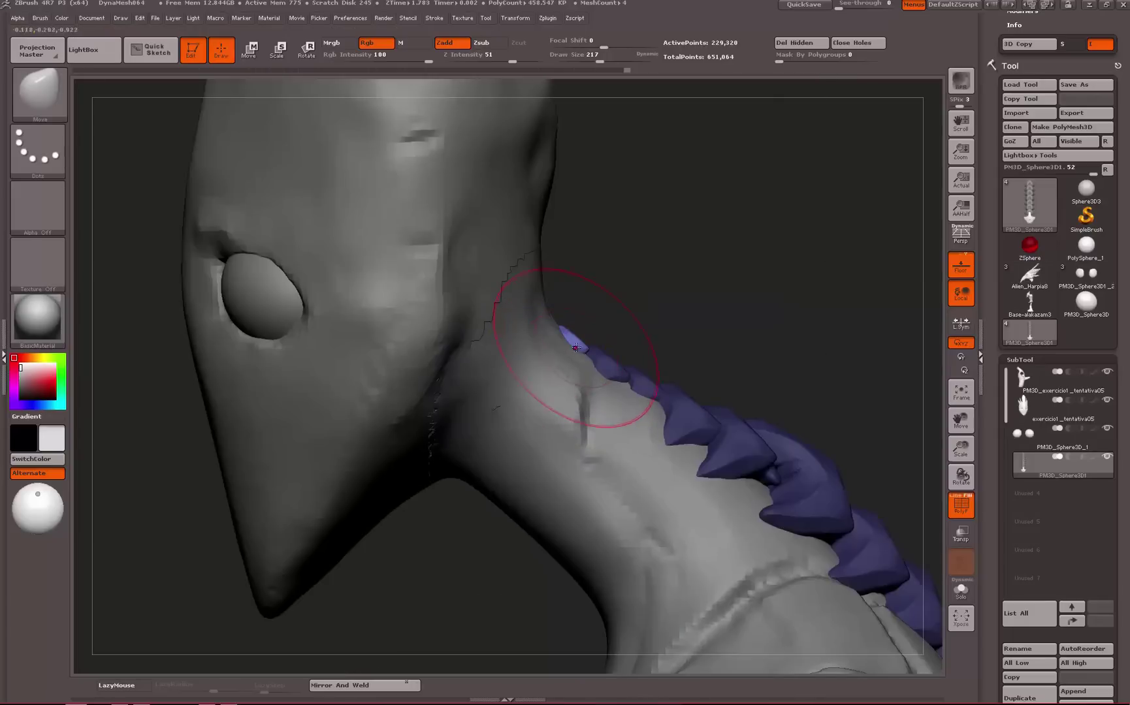
Turn off the polyframe display with the body subtool active, and make the spine subtool active again
left_click_drag(652, 333, 676, 242, "alt")
left_click_drag(735, 280, 706, 372)
left_click(607, 450, "alt")
left_click_drag(771, 451, 948, 505)
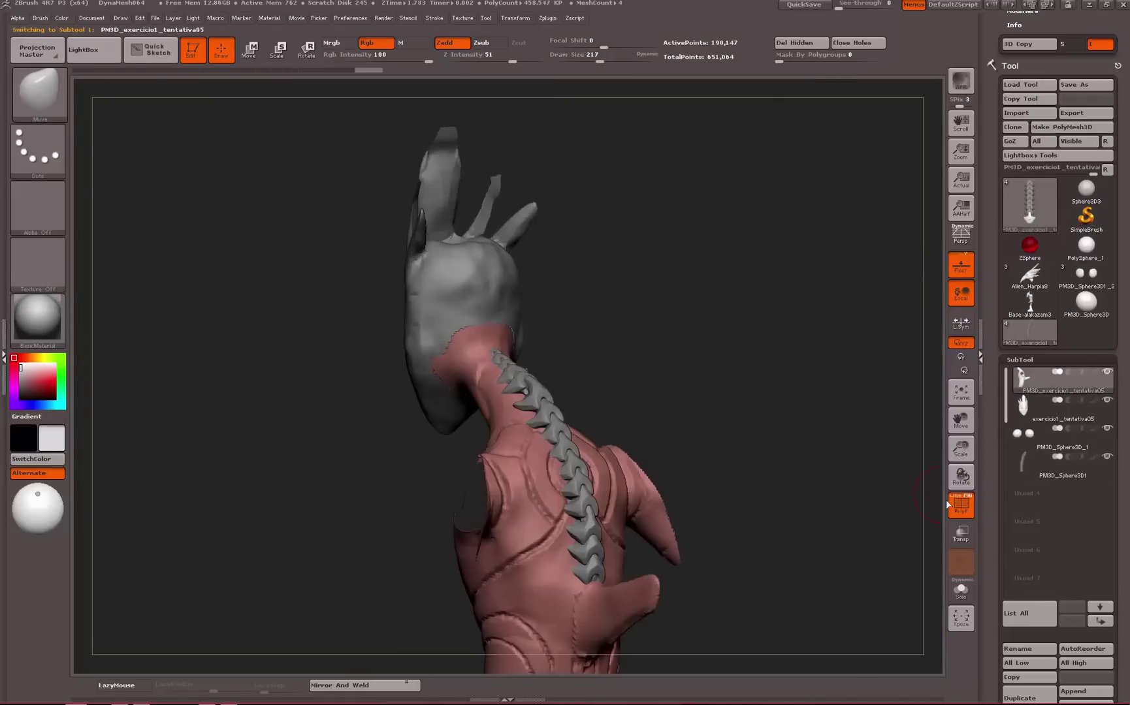
left_click(958, 508)
mouse_move(802, 492)
left_mouse_down()
mouse_move(814, 484)
mouse_move(787, 408)
mouse_move(709, 370)
mouse_move(764, 539)
mouse_move(802, 504)
mouse_move(933, 478)
mouse_move(803, 386)
mouse_move(790, 358)
mouse_move(759, 347)
mouse_move(744, 360)
mouse_move(755, 363)
left_mouse_up()
left_click(1027, 468)
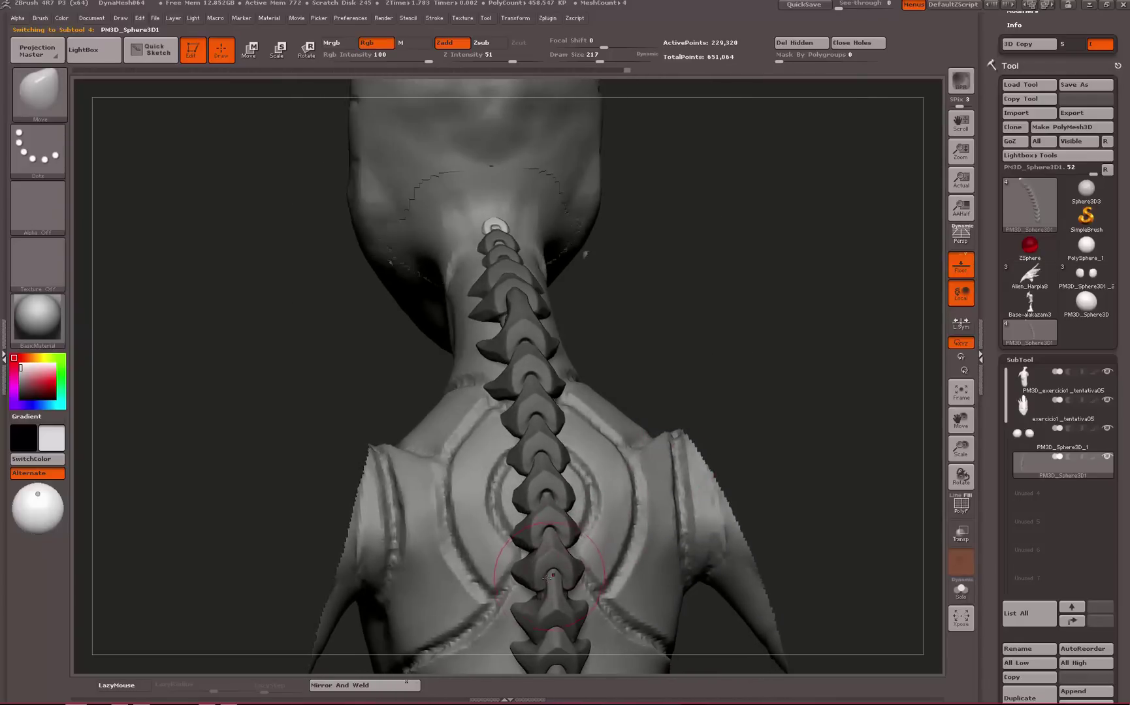
Choose the Move brush, undo the last stroke on the spine plates, and set the draw size to 56
key("b")
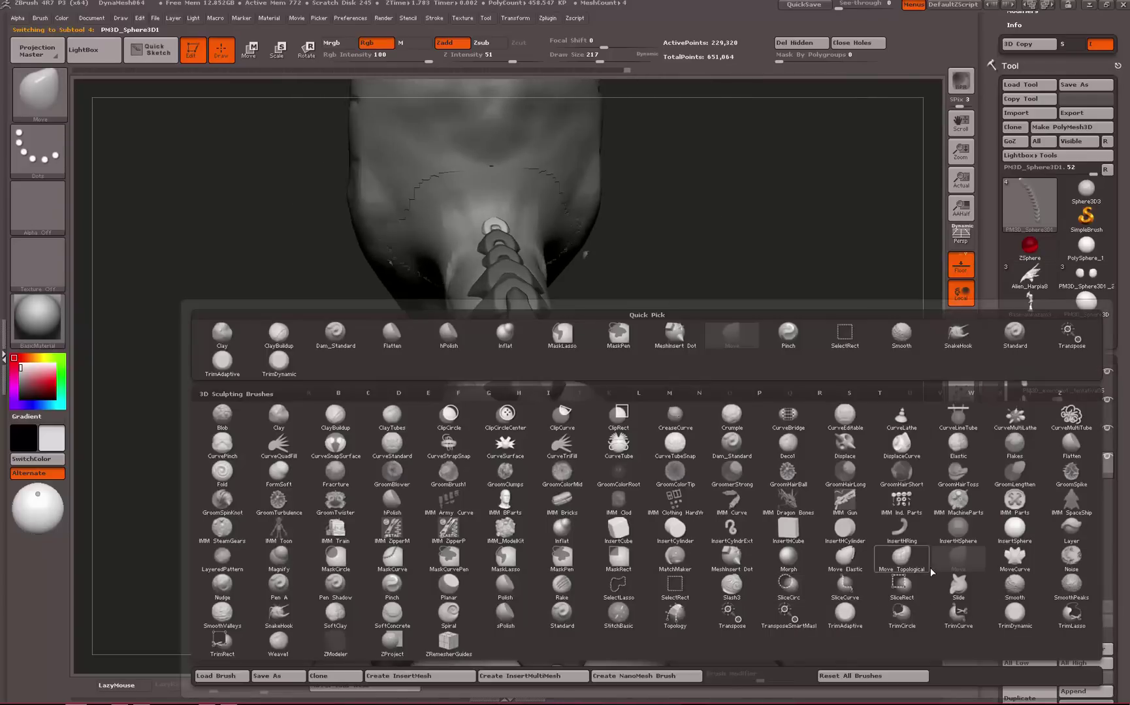
left_click(958, 556)
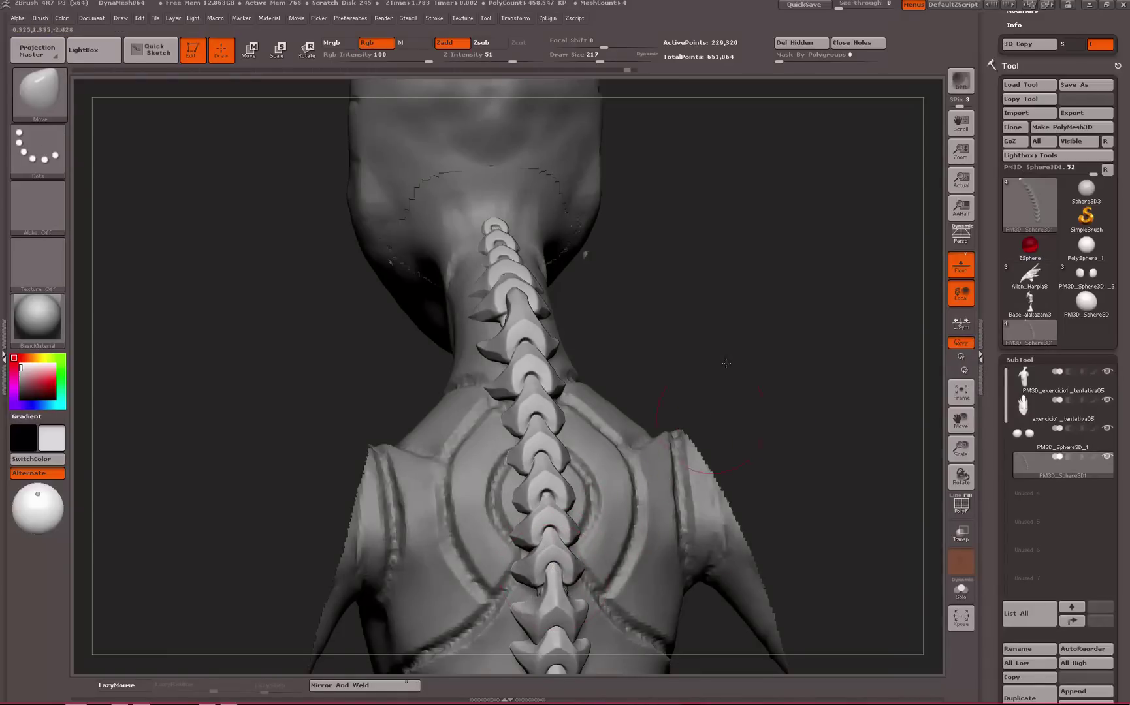
mouse_move(725, 363)
left_mouse_down("alt")
mouse_move(711, 292)
mouse_move(686, 405)
left_mouse_up("alt")
left_click_drag(578, 497, 563, 517)
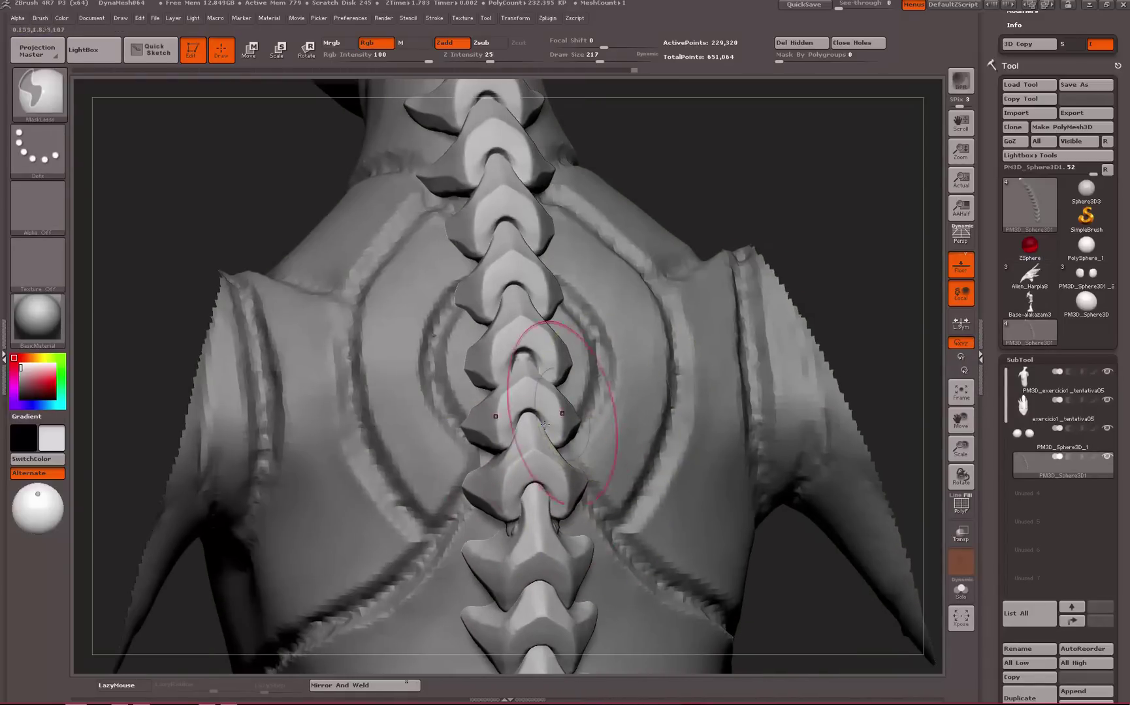
key("ctrl+z")
left_click_drag(611, 327, 585, 296, "alt")
key("space")
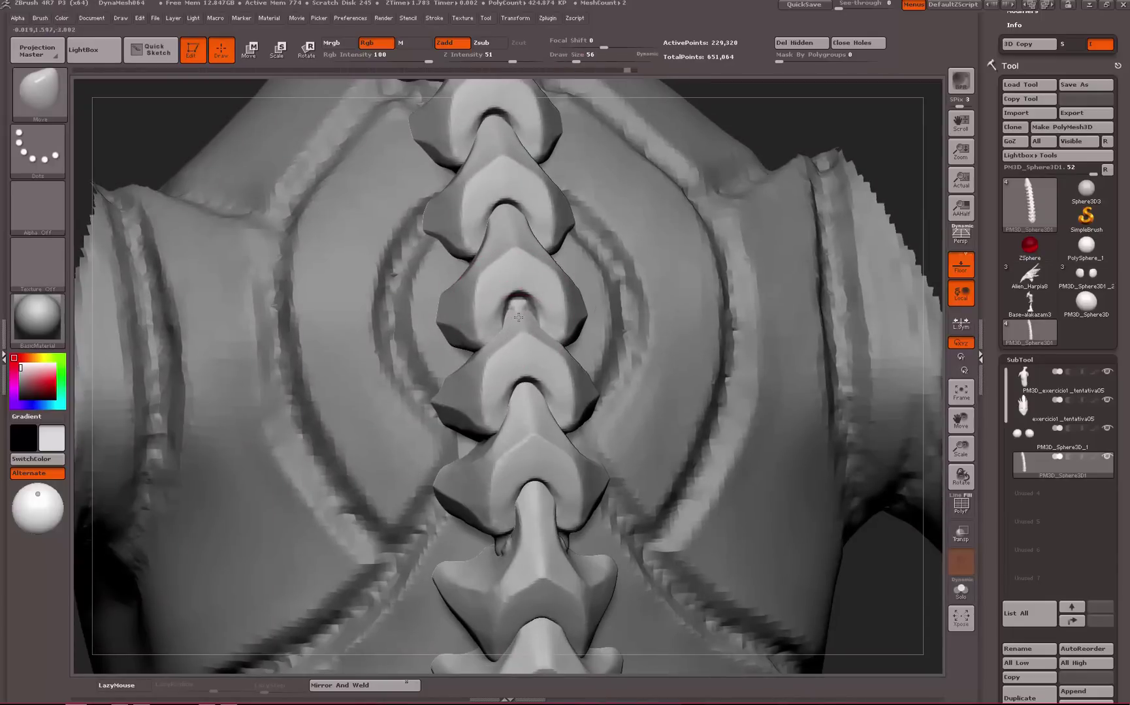
key("space")
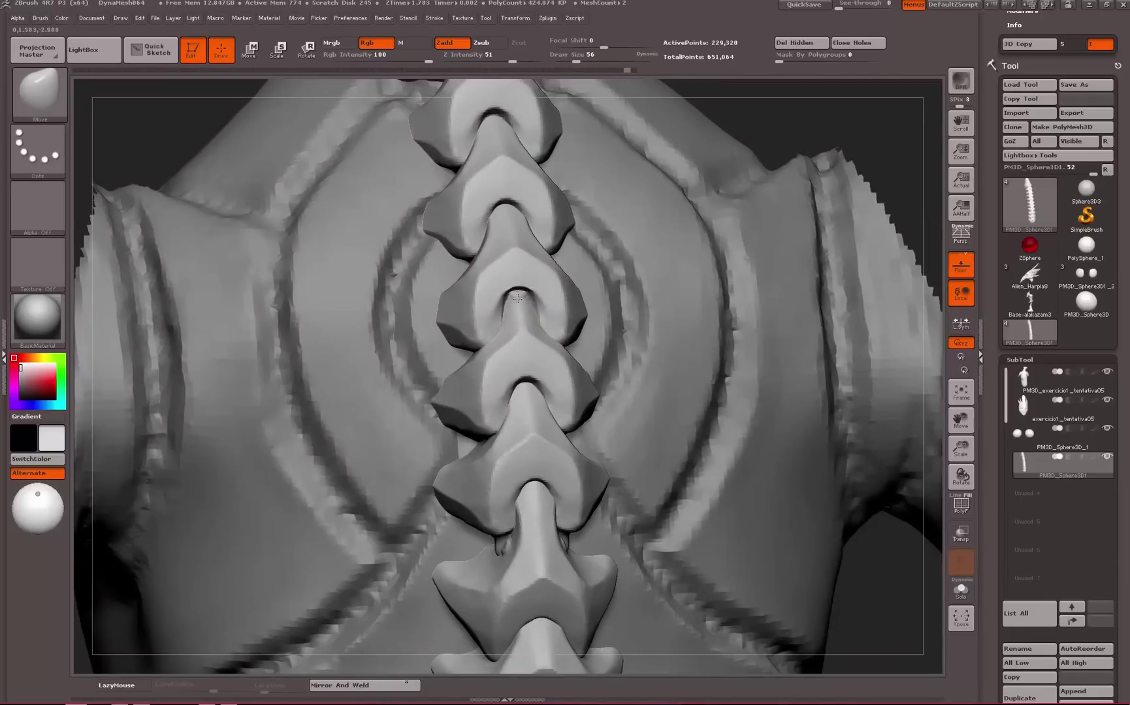
Try moving the pointed tips of the mid-back spine plates, and undo the strokes
mouse_move(518, 299)
left_mouse_down()
mouse_move(500, 316)
mouse_move(517, 304)
left_mouse_up()
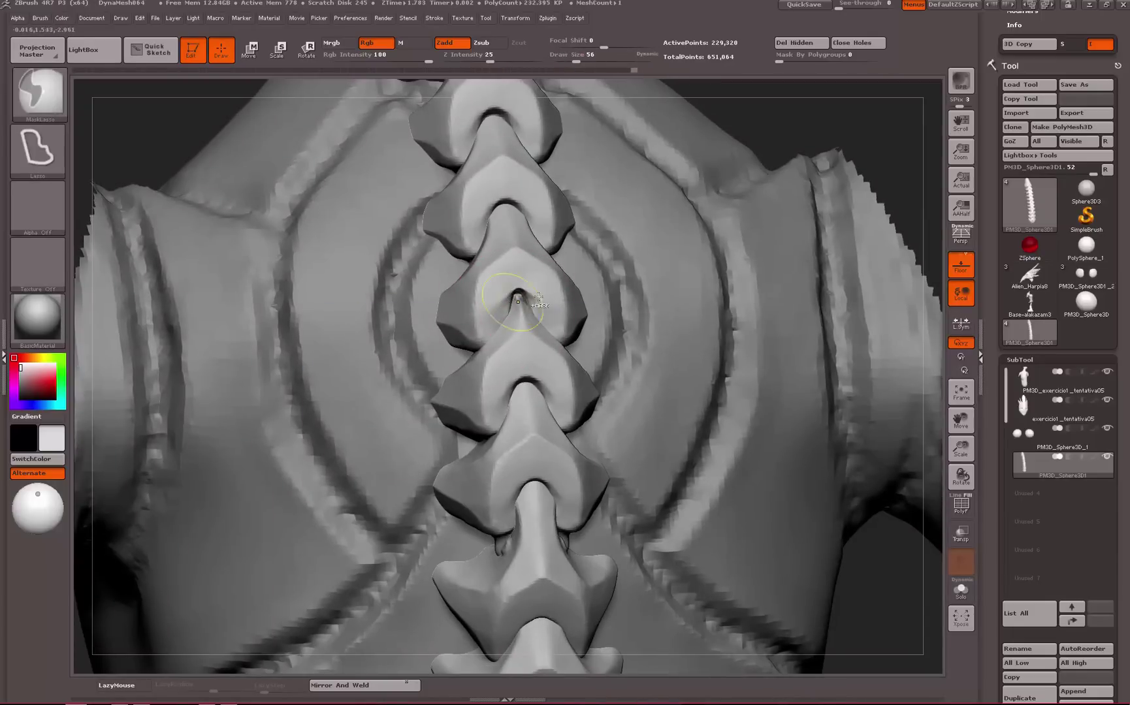
key("ctrl+z")
key("ctrl+z")
left_click_drag(775, 149, 738, 373, "alt")
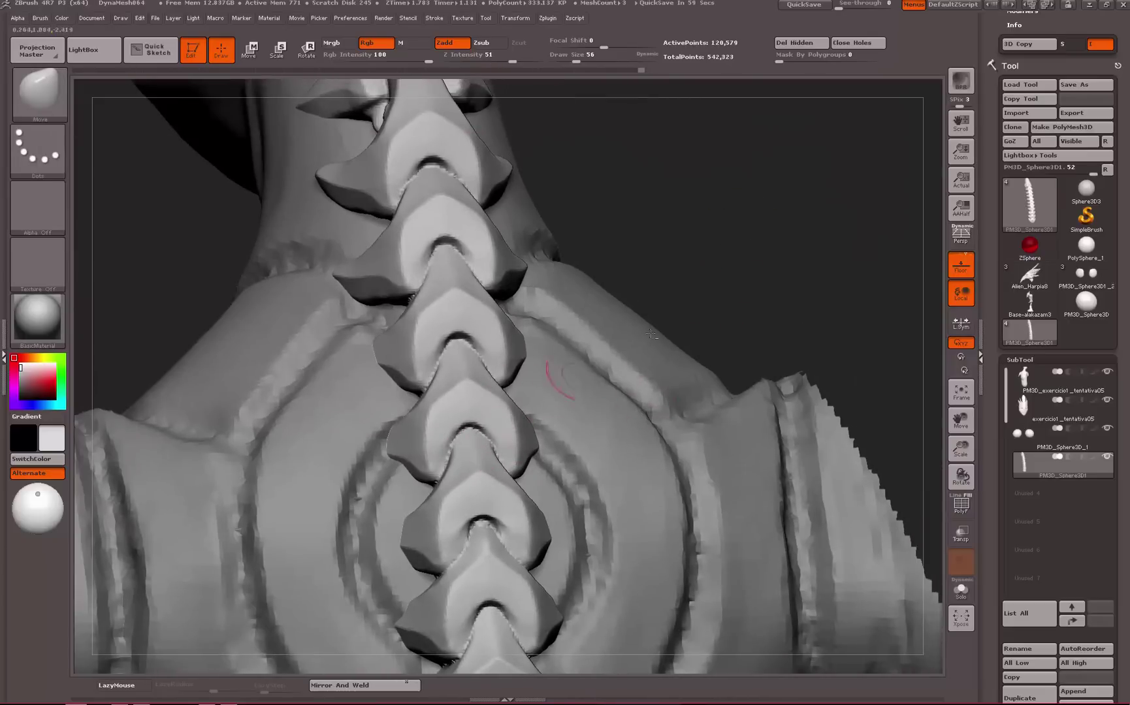
left_click_drag(718, 275, 657, 359, "alt")
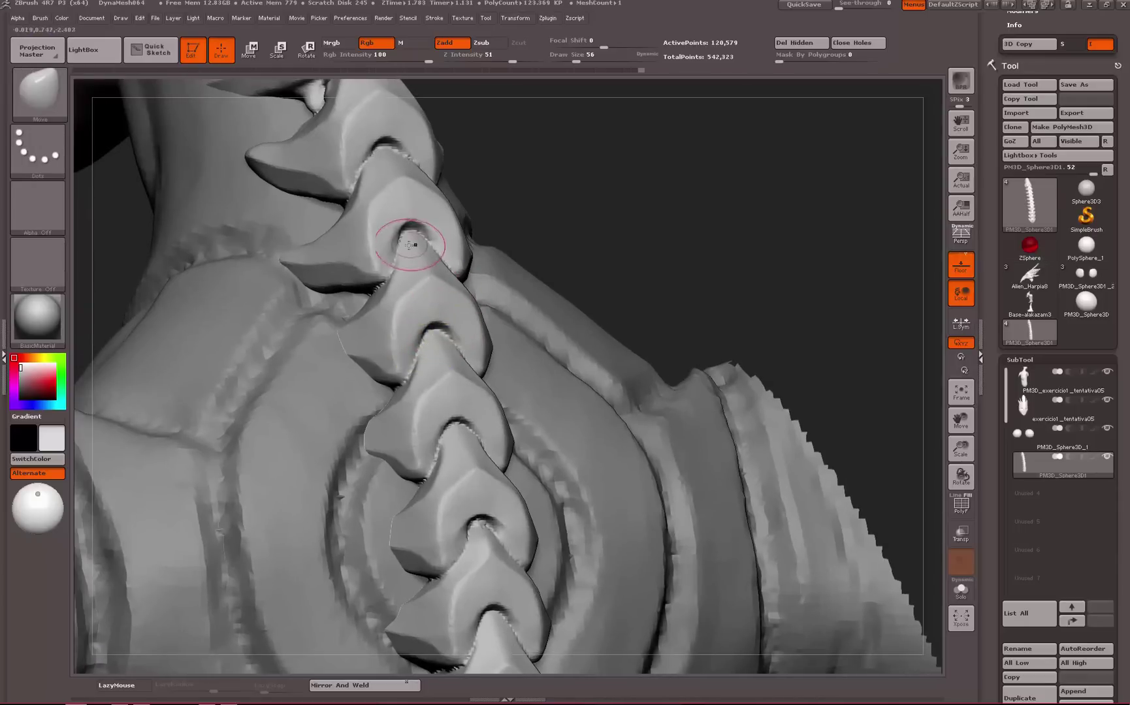
key("ctrl+z")
left_click_drag(644, 243, 891, 490, "alt")
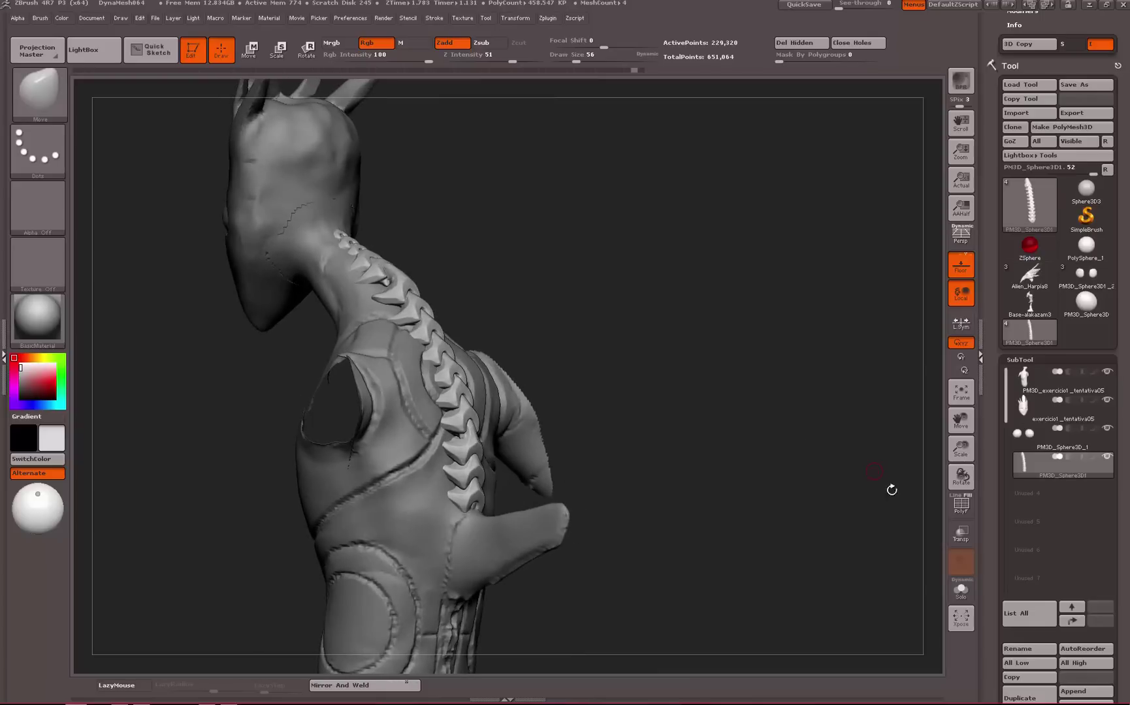
Show the polyframe and apply Auto Groups so that each spine plate gets its own polygroup
left_click(958, 509)
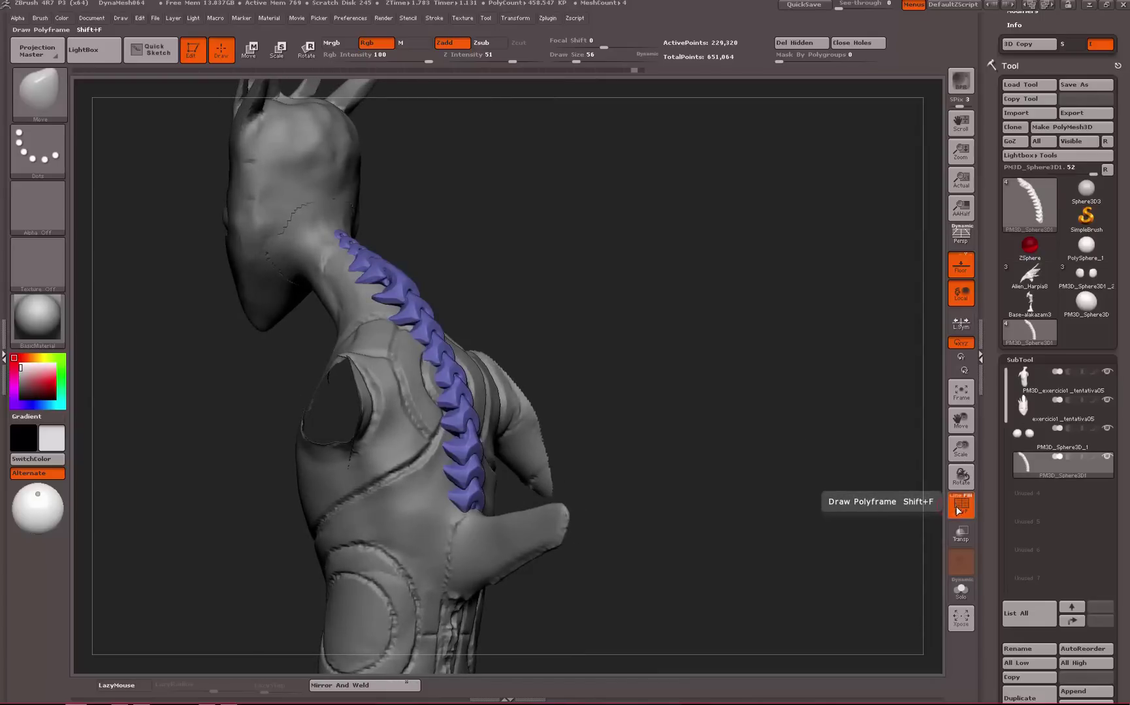
left_click_drag(699, 290, 761, 340, "alt")
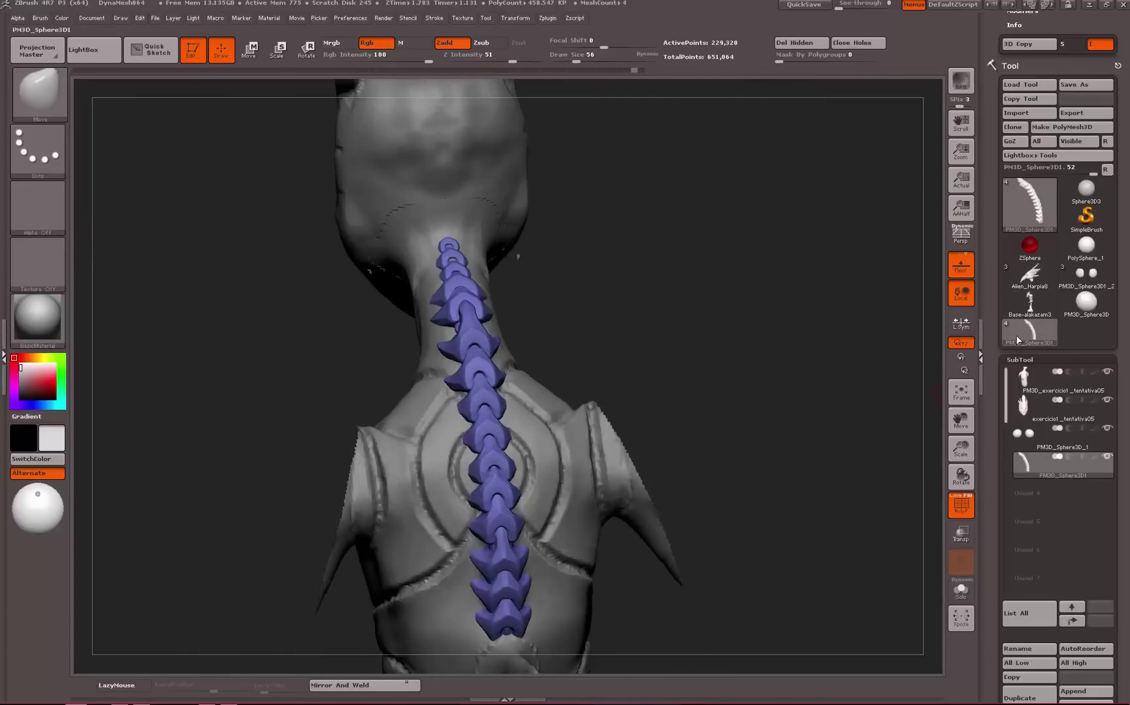
left_click(1030, 356)
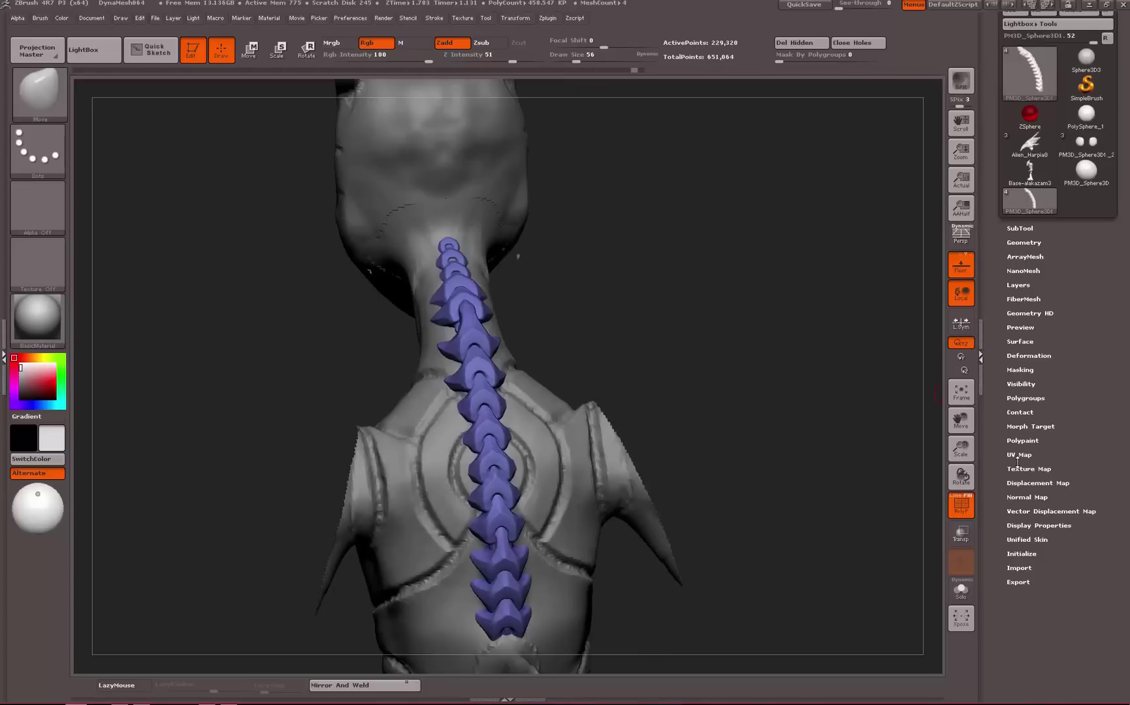
left_click(1038, 400)
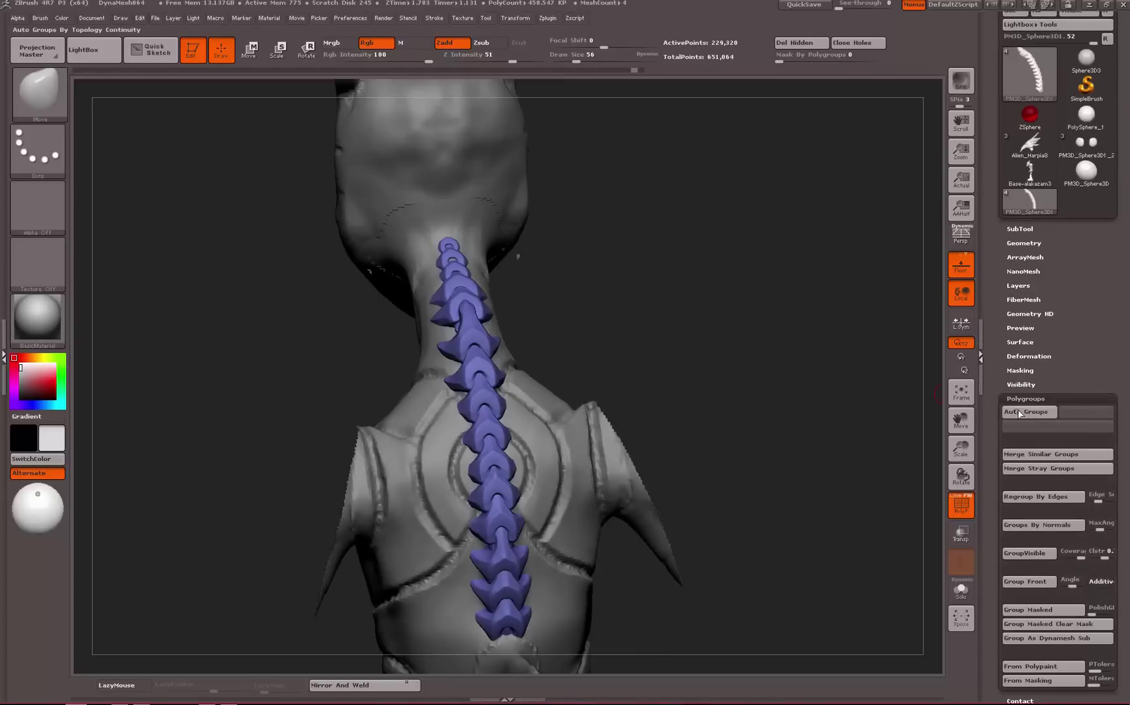
left_click(1019, 413)
mouse_move(722, 373)
left_mouse_down()
mouse_move(704, 361)
mouse_move(710, 370)
left_mouse_up()
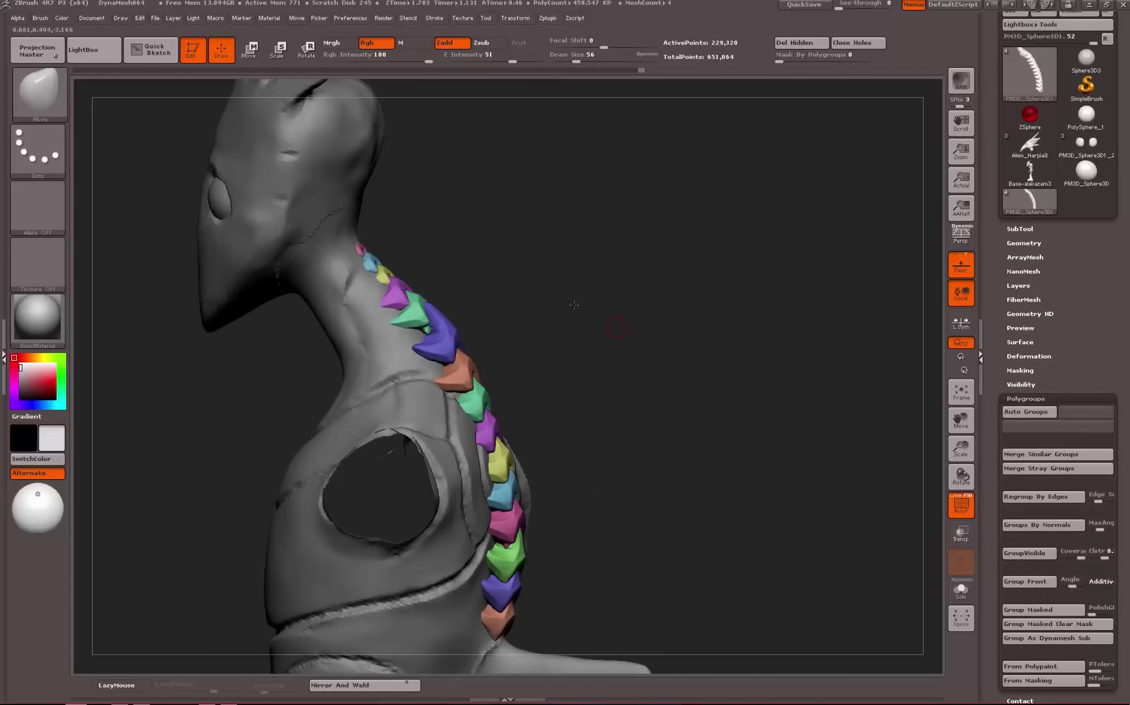
Choose the Move brush, set the draw size to 453, and quick-save the project
mouse_move(573, 305)
left_mouse_down()
mouse_move(554, 219)
mouse_move(664, 252)
mouse_move(575, 252)
mouse_move(627, 248)
mouse_move(719, 209)
mouse_move(607, 263)
mouse_move(637, 314)
mouse_move(696, 308)
mouse_move(706, 323)
mouse_move(723, 350)
mouse_move(674, 419)
mouse_move(765, 516)
left_mouse_up()
key("b")
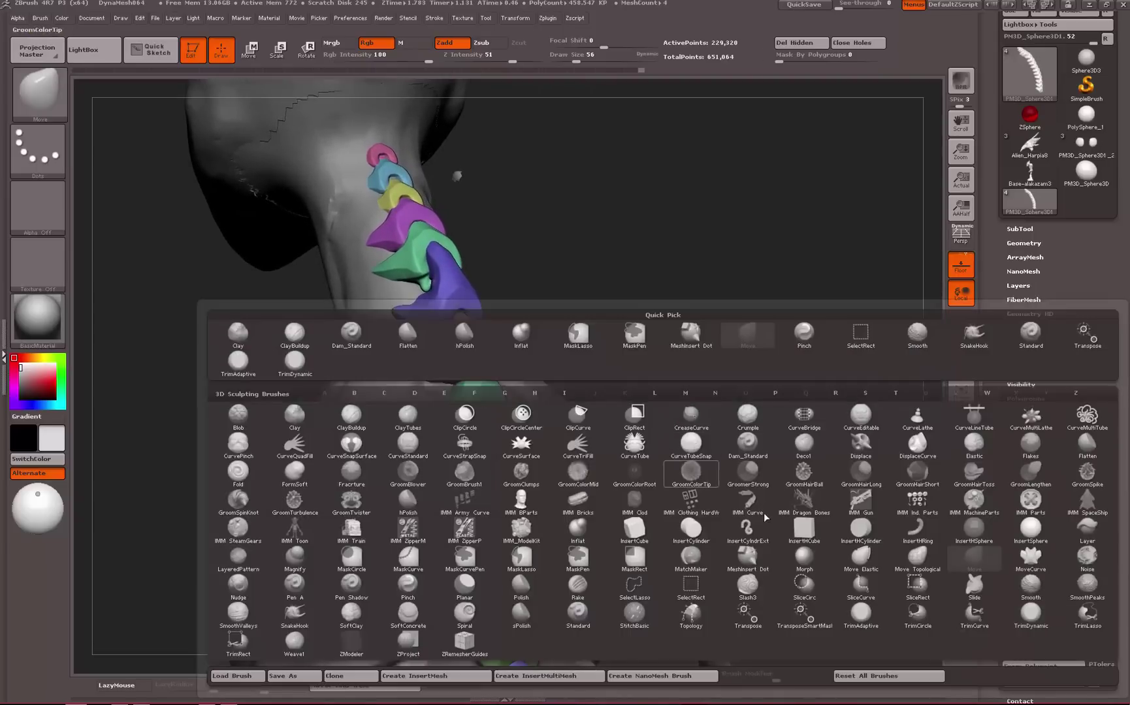
left_click(967, 561)
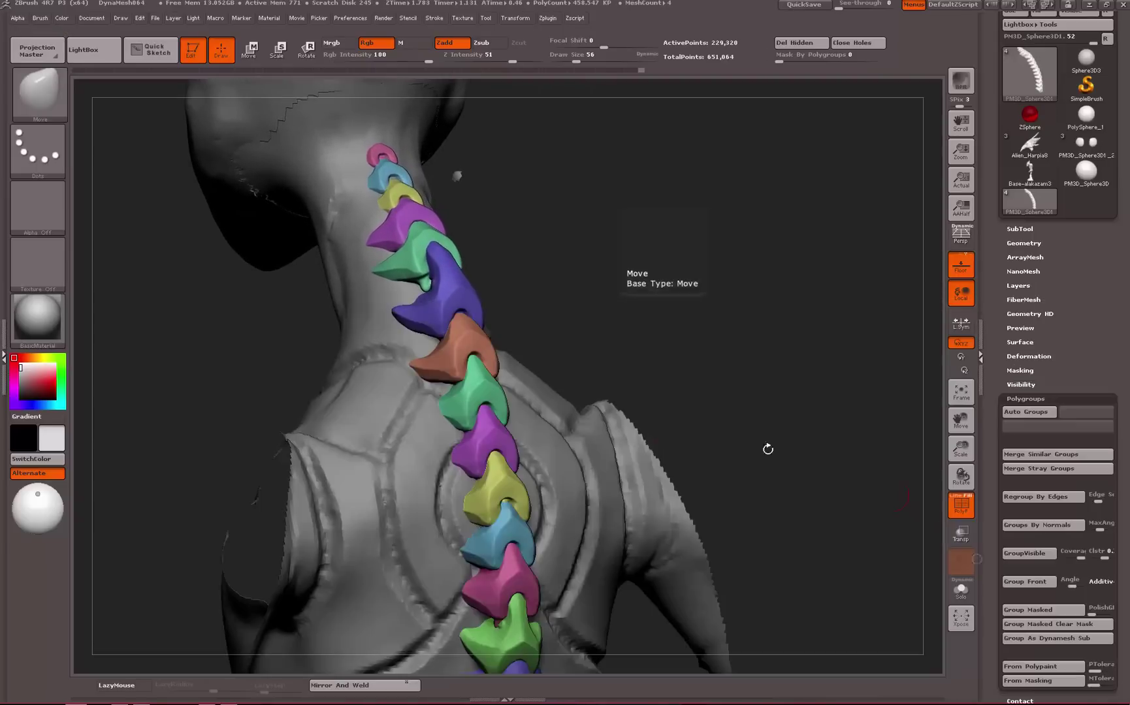
key("space")
left_click_drag(559, 431, 607, 431)
mouse_move(462, 418)
left_mouse_down()
mouse_move(479, 412)
mouse_move(477, 395)
left_mouse_up()
mouse_move(555, 274)
left_mouse_down()
mouse_move(386, 199)
mouse_move(611, 353)
left_mouse_up()
left_click_drag(676, 316, 738, 326, "shift")
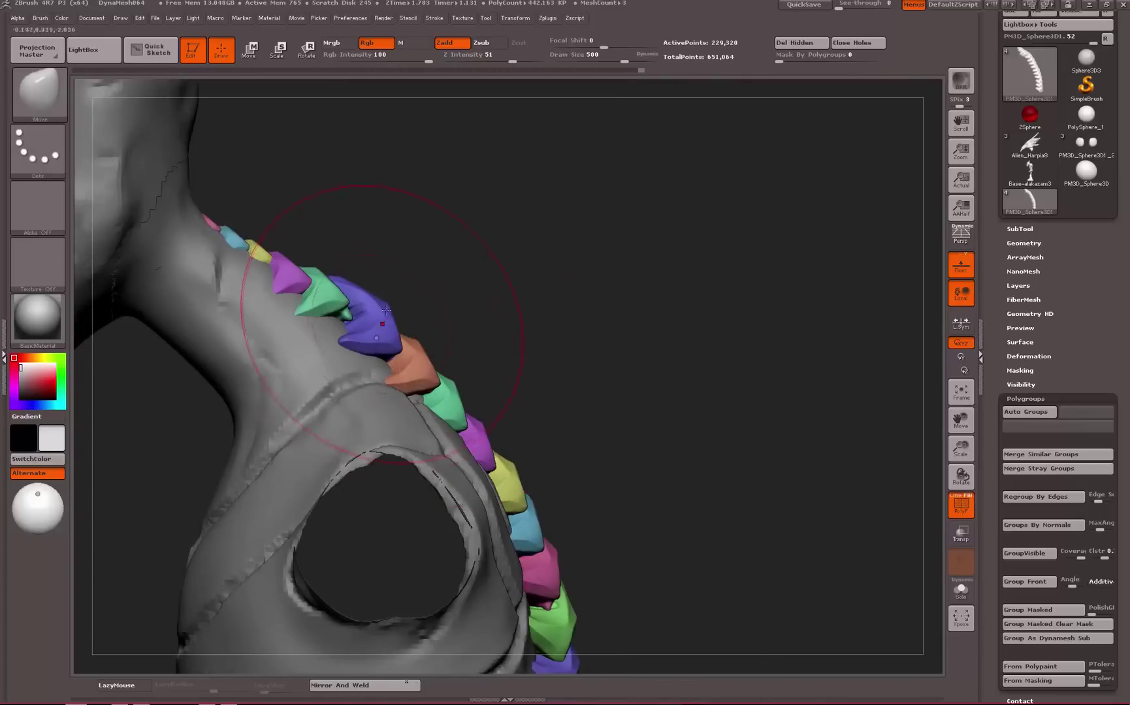
key("space")
left_click_drag(350, 306, 344, 306)
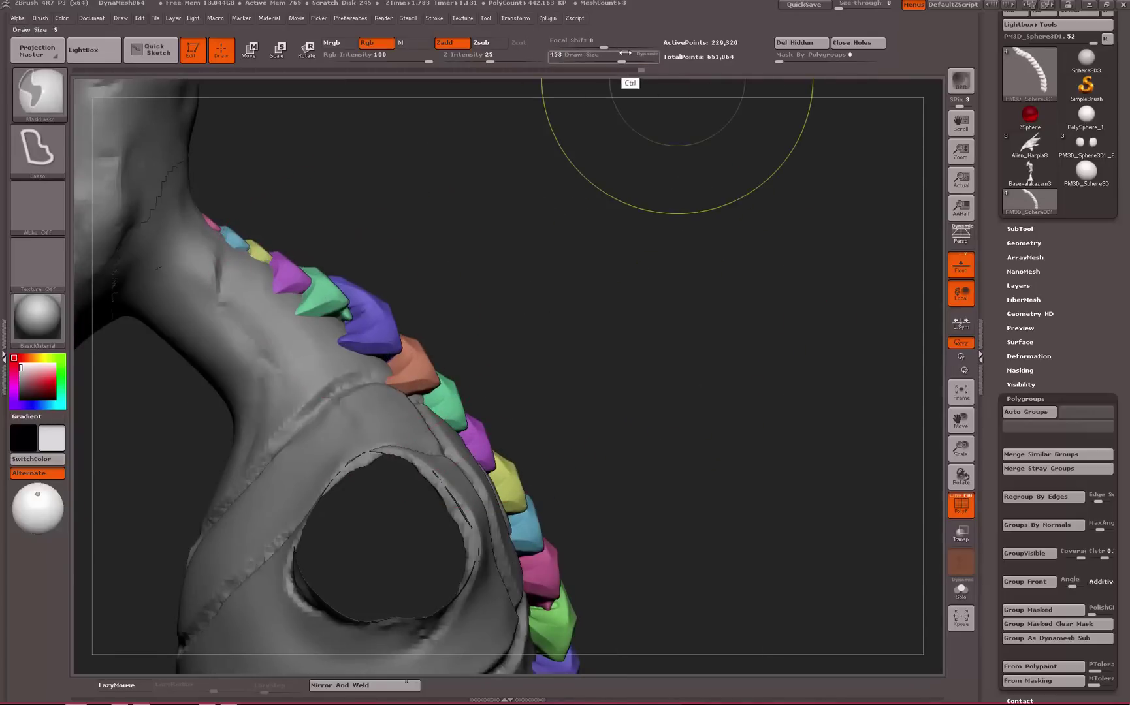
left_click(808, 6)
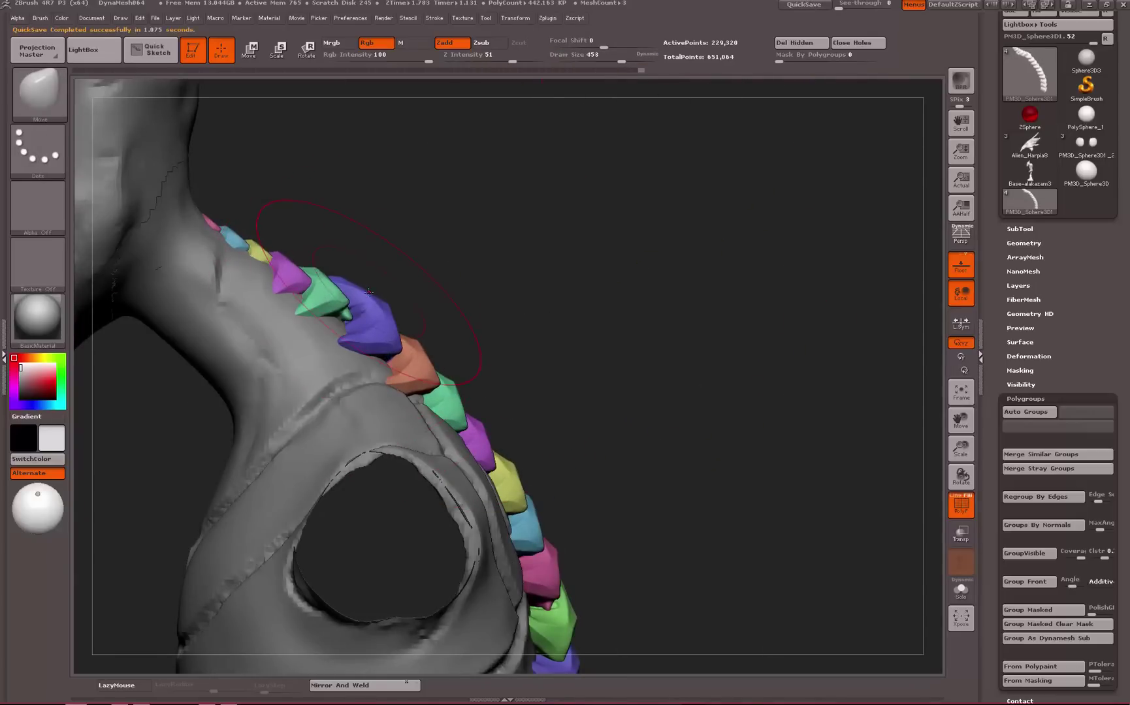
Set the draw size to 400 and adjust the line of the spine plates along the back
key("space")
left_click_drag(415, 288, 645, 428)
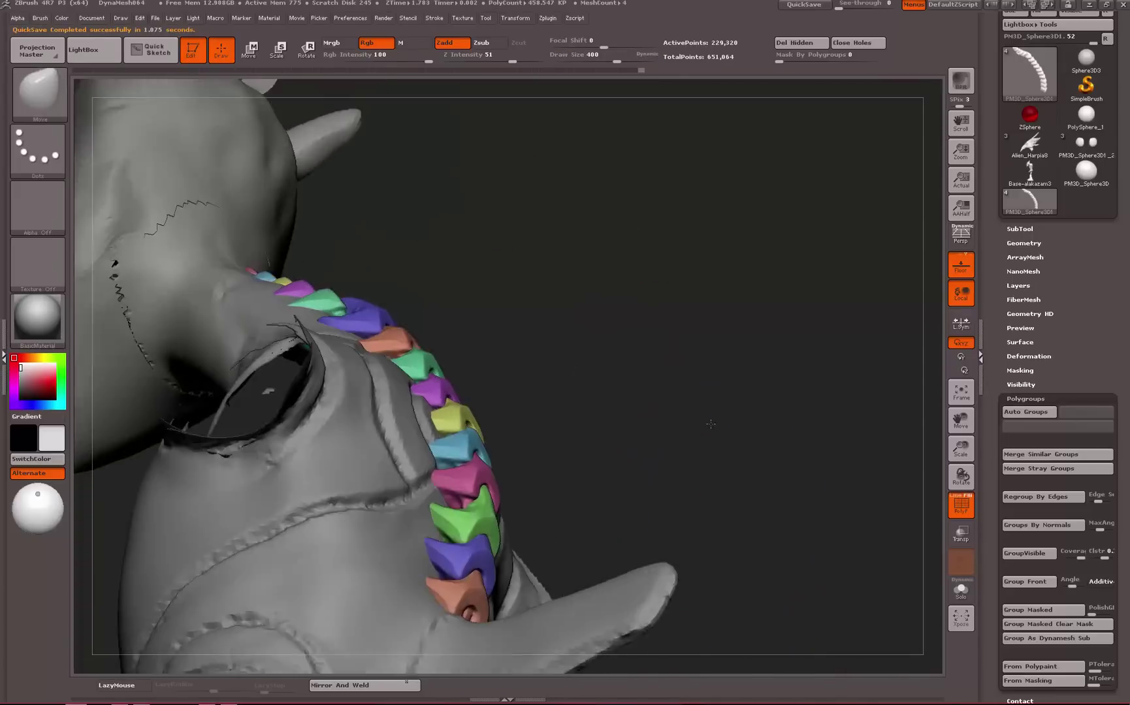
left_click_drag(717, 457, 532, 434)
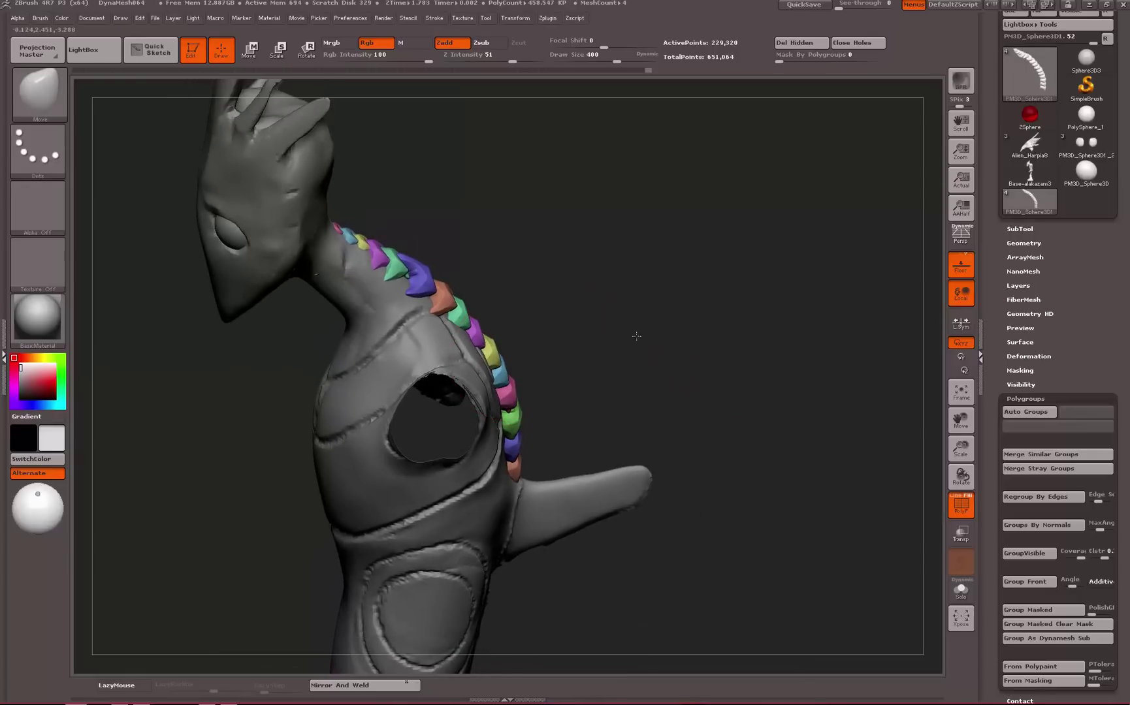
Choose the Move Topological brush, undo the test strokes on the mid-back plates, and set the draw size to 94
mouse_move(636, 337)
left_mouse_down("alt")
mouse_move(656, 353)
mouse_move(635, 373)
mouse_move(747, 331)
mouse_move(825, 198)
mouse_move(855, 217)
mouse_move(817, 219)
mouse_move(804, 262)
left_mouse_up("alt")
key("bracketleft")
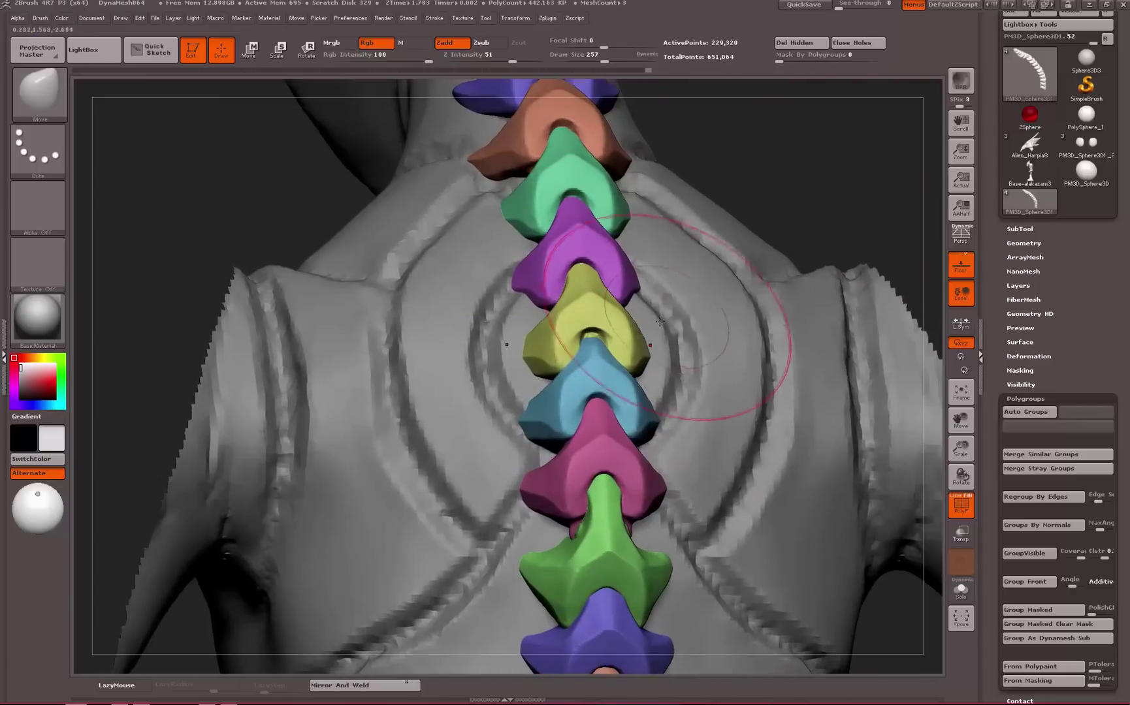
key("b")
left_click(889, 559)
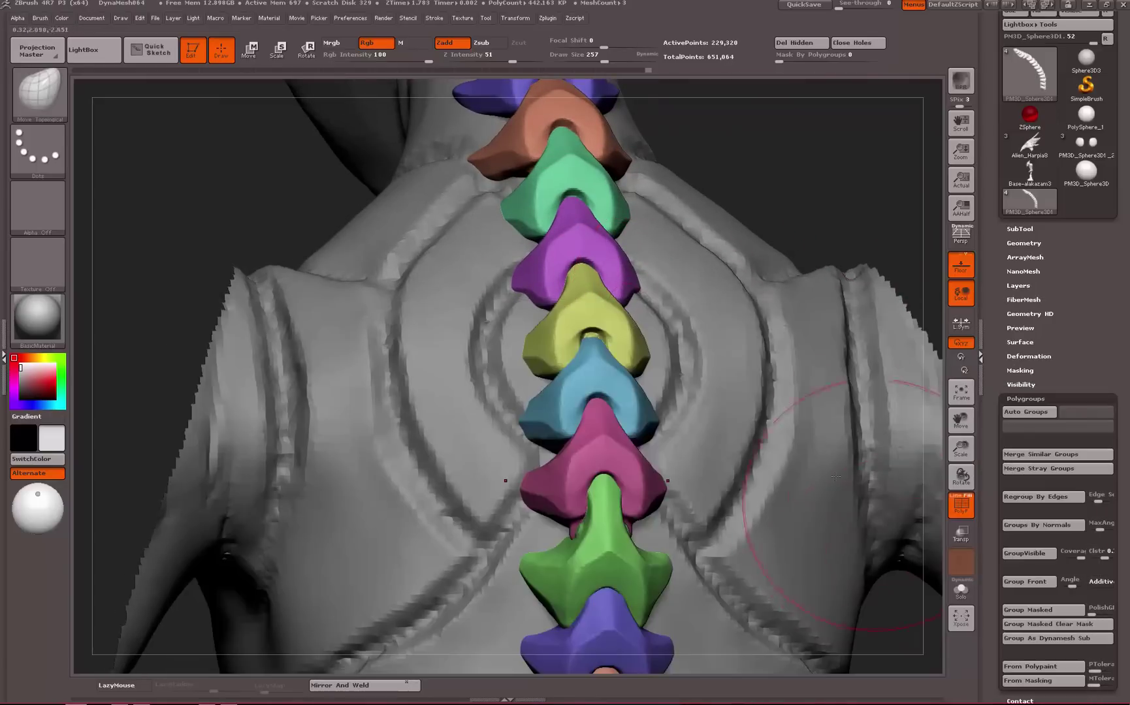
key("space")
left_click_drag(591, 352, 581, 358)
key("ctrl+z")
key("space")
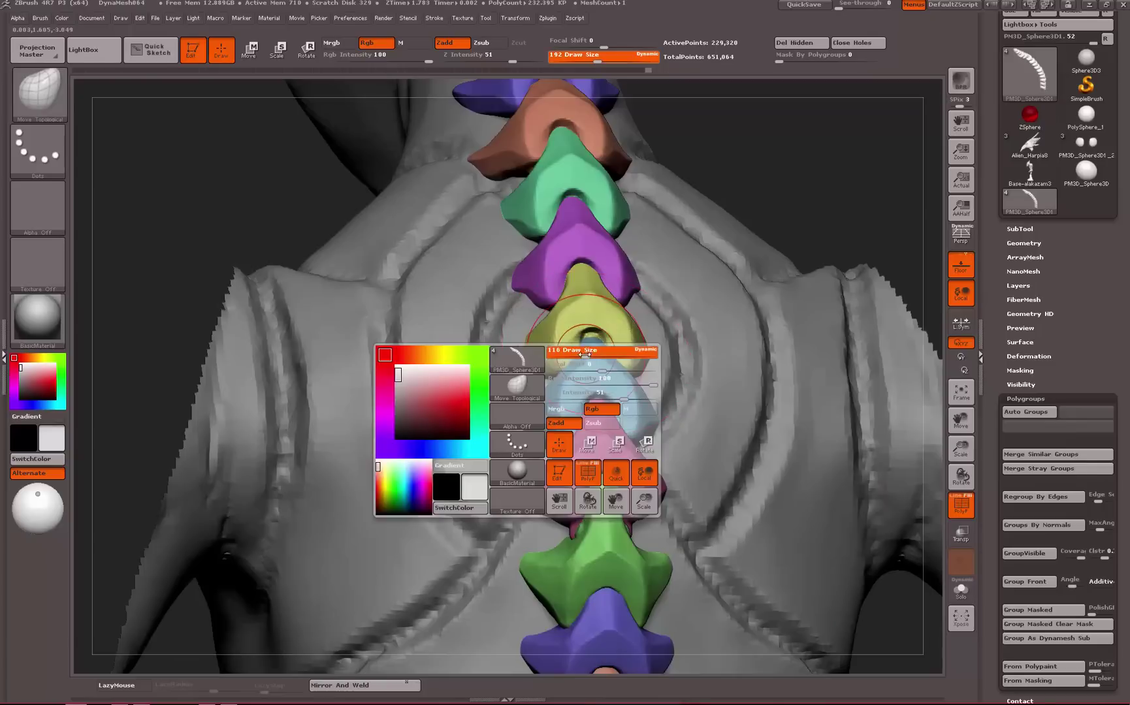
key("ctrl+z")
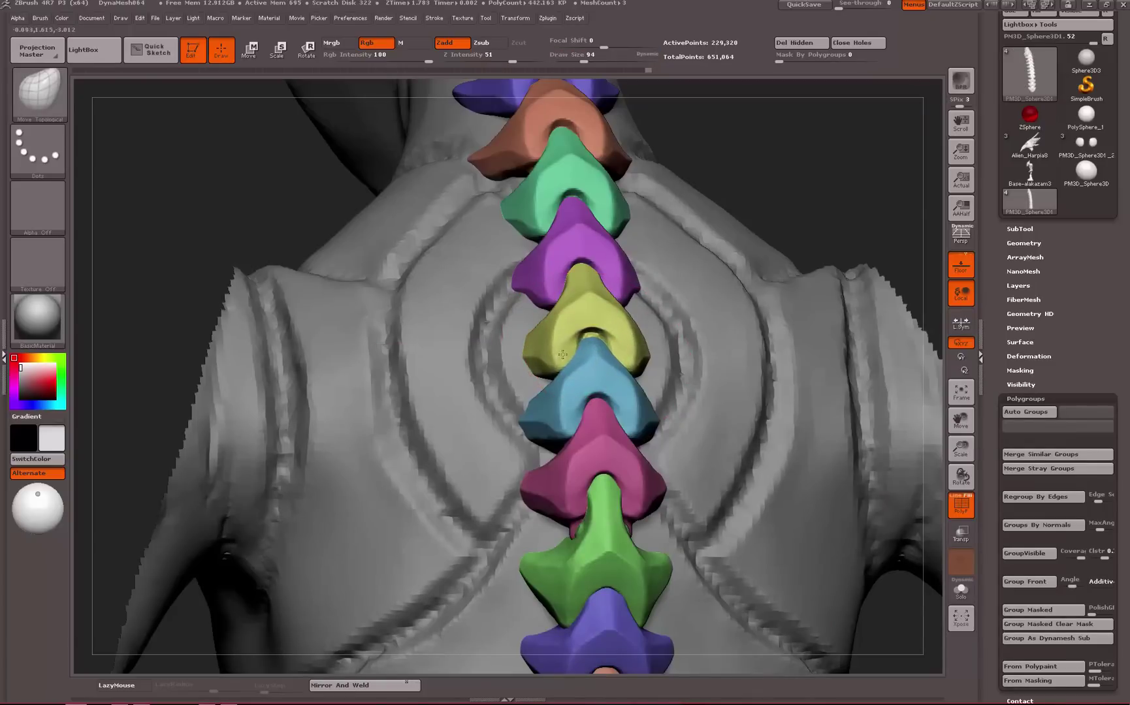
Pull the tips of the upper-back plates up under the arches of the plates above them
mouse_move(807, 178)
left_mouse_down("alt")
mouse_move(736, 234)
mouse_move(733, 262)
left_mouse_up("alt")
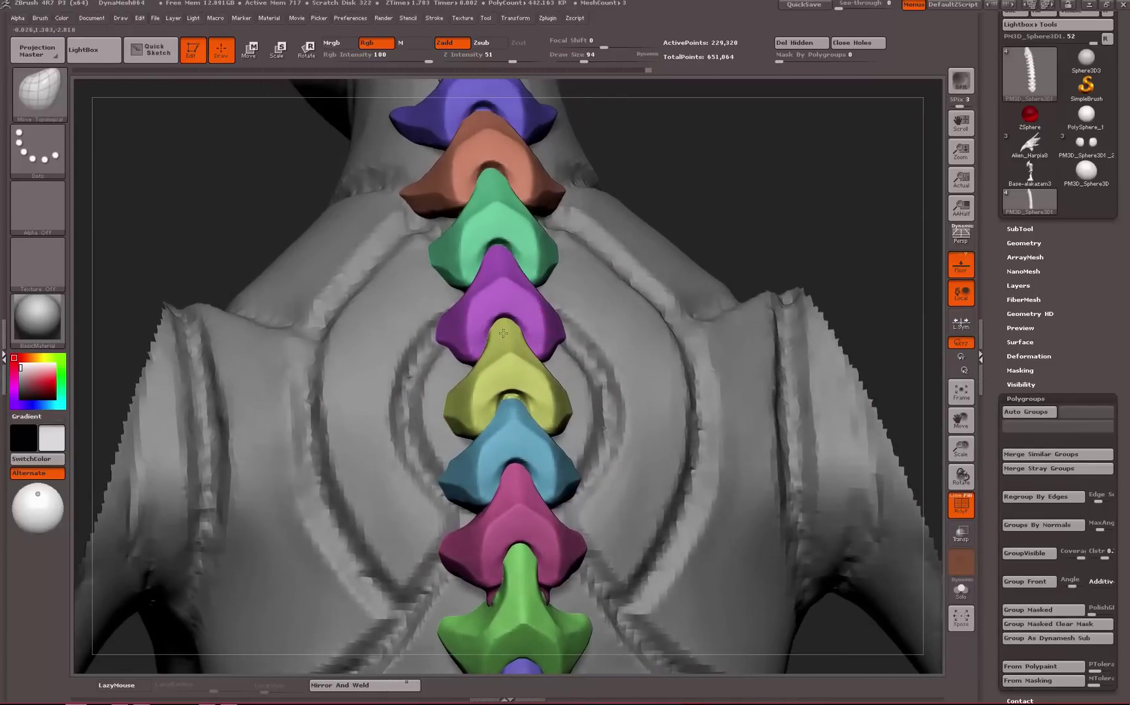
left_click_drag(742, 181, 505, 374)
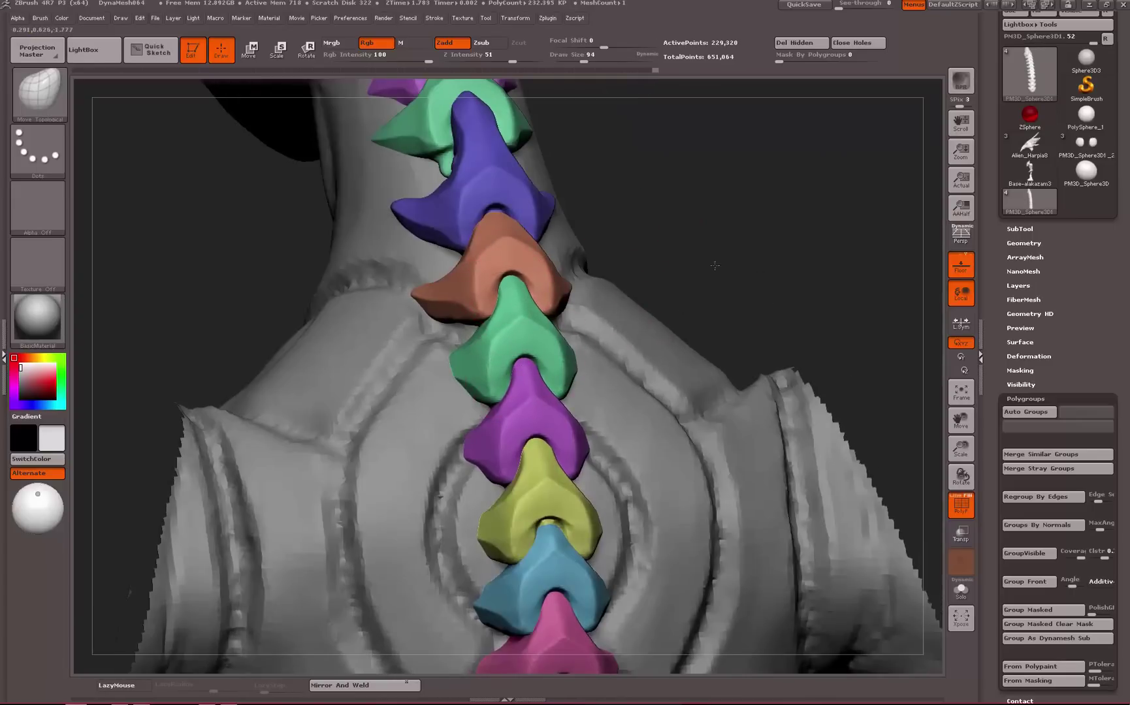
left_click_drag(715, 265, 531, 300)
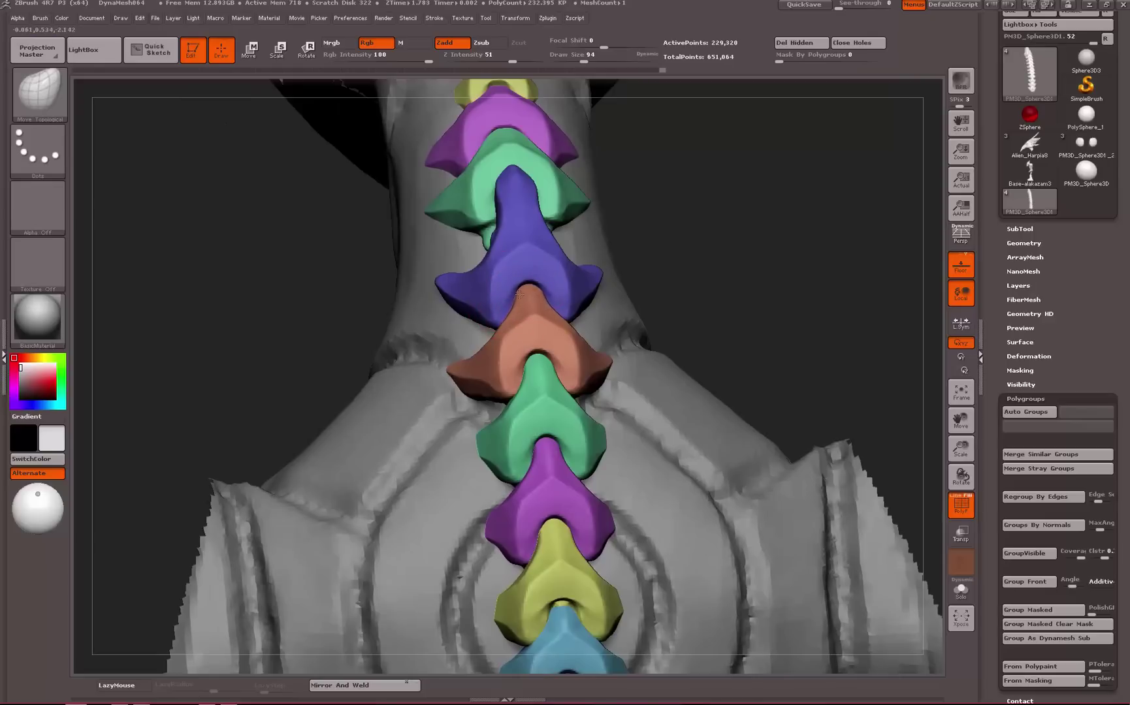
left_click_drag(679, 217, 728, 405)
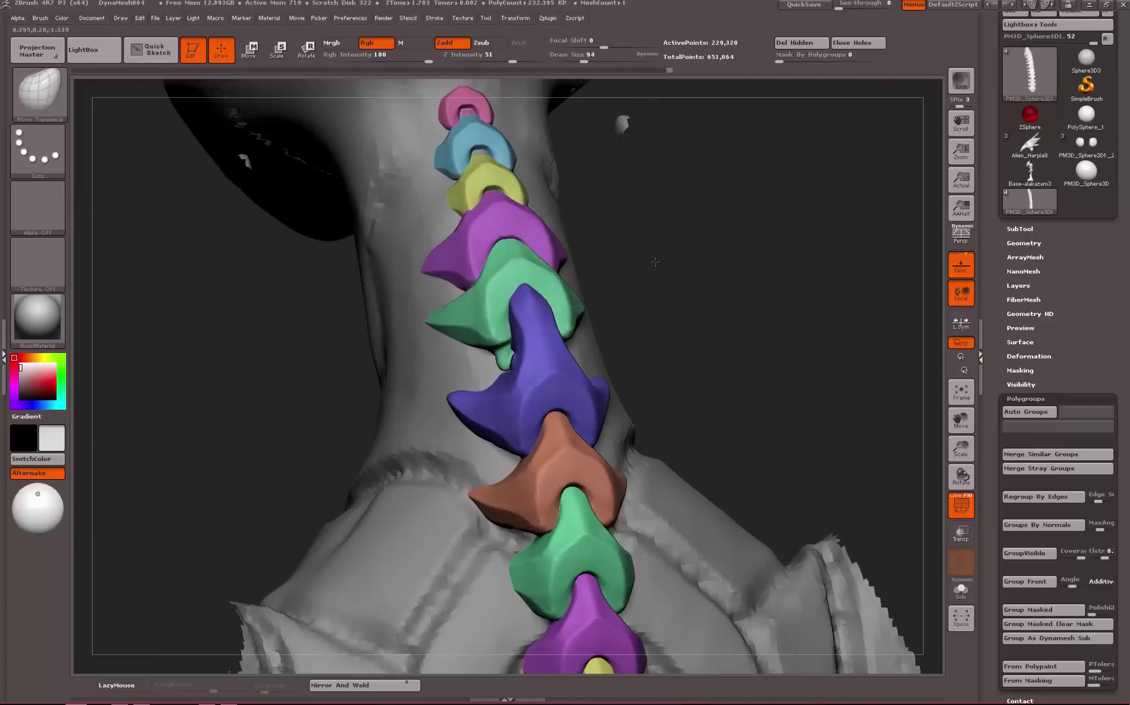
Pull the tips of the small neck plates up into the arches above, redoing the stroke on the second plate from the skull
left_click_drag(655, 262, 575, 385)
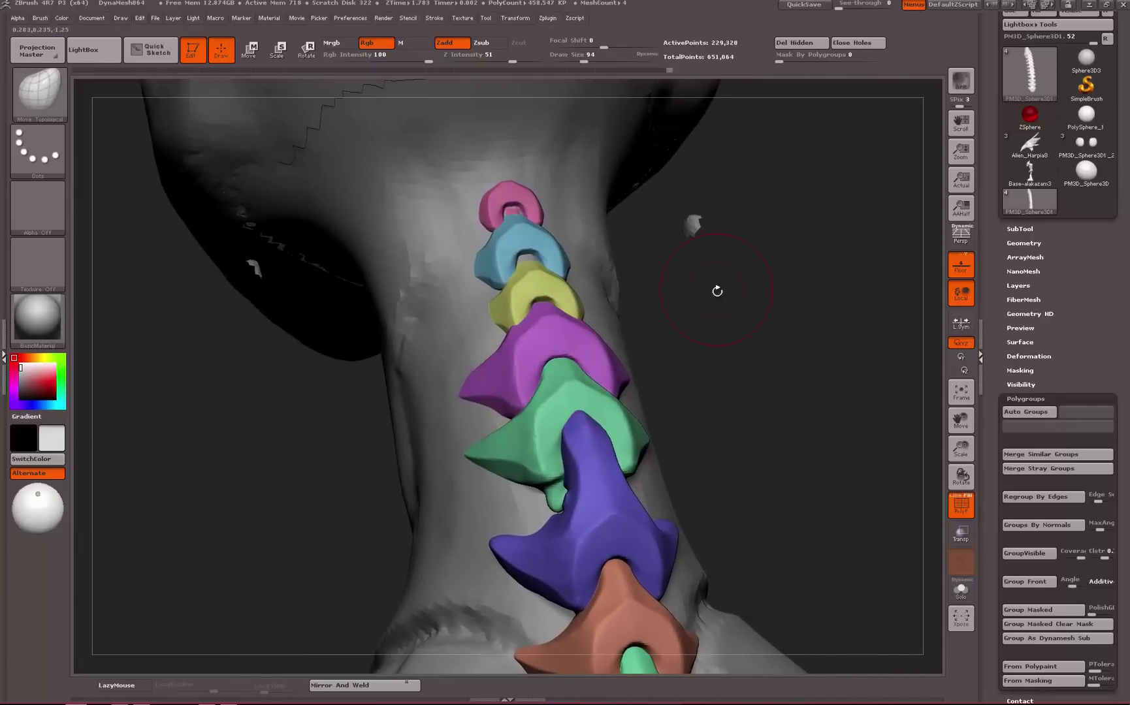
mouse_move(716, 291)
left_mouse_down()
mouse_move(516, 320)
mouse_move(535, 322)
left_mouse_up()
key("ctrl+z")
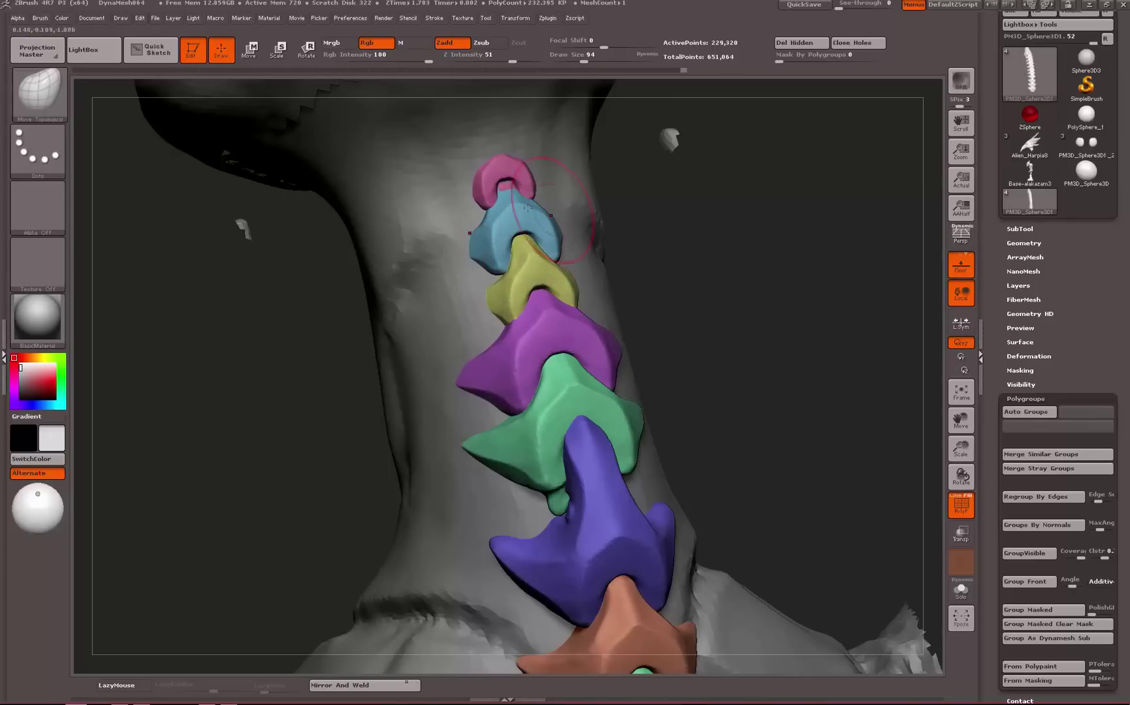
mouse_move(506, 202)
left_mouse_down()
mouse_move(505, 191)
mouse_move(500, 204)
left_mouse_up()
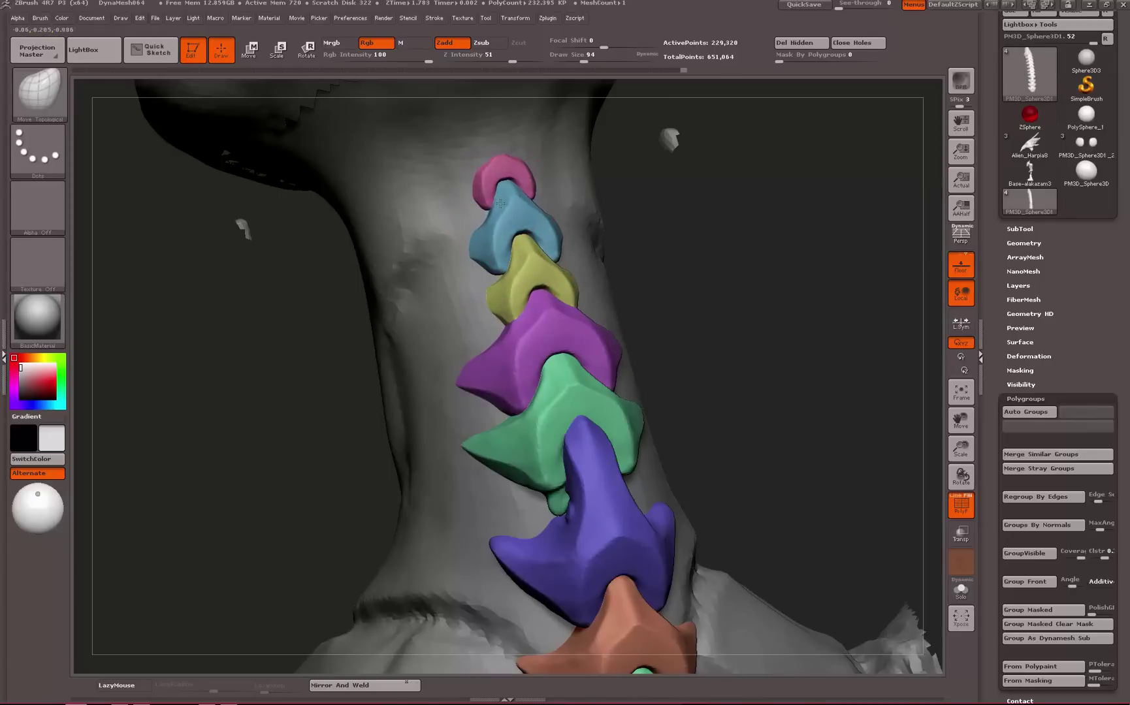
Reshape the lower-back plates down to the last one above the tail so that they fit closely together
left_click_drag(749, 243, 790, 141, "alt")
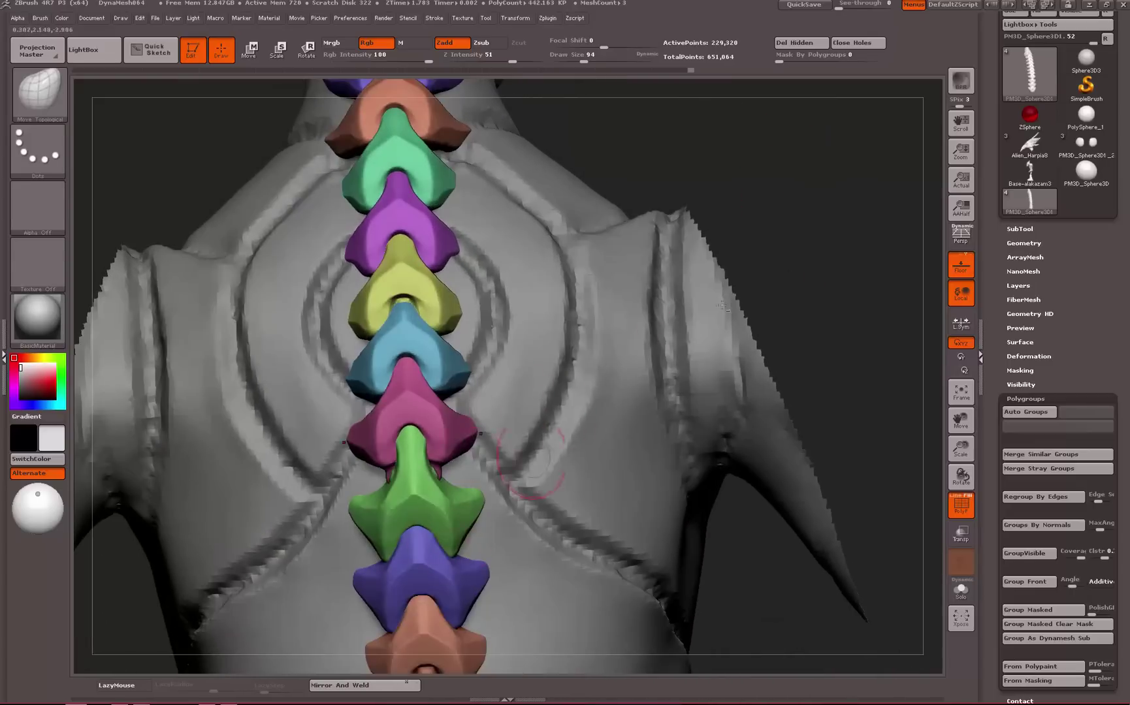
left_click_drag(895, 285, 862, 167, "alt")
left_click_drag(862, 167, 901, 55, "alt")
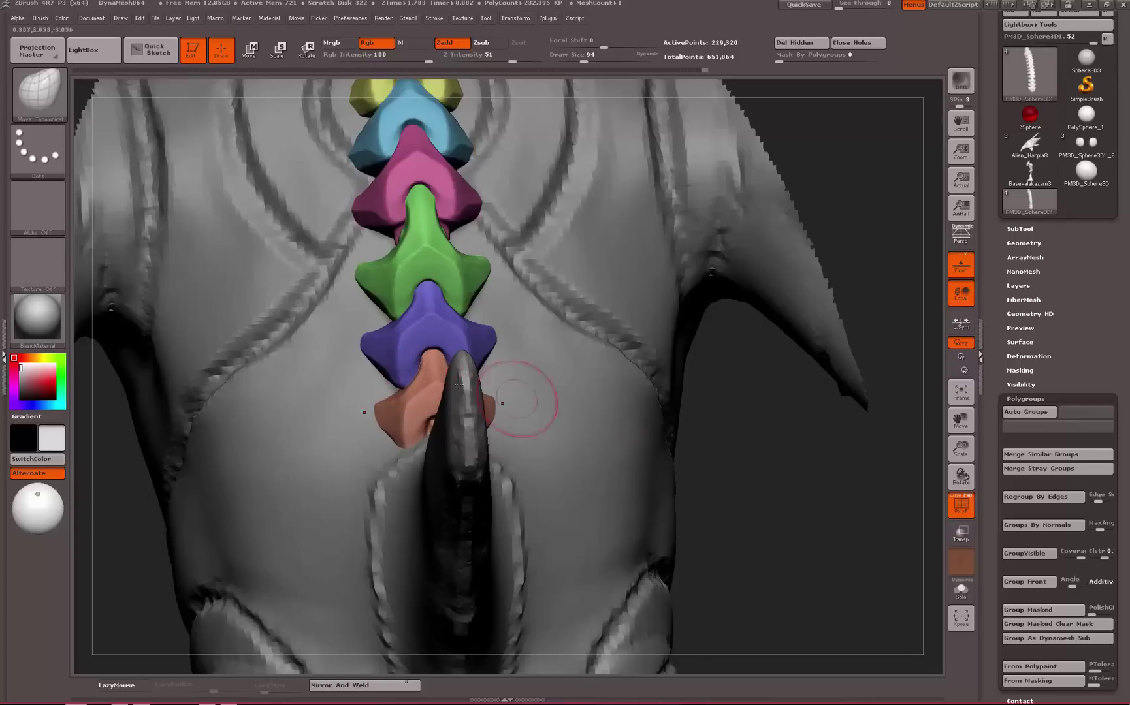
left_click_drag(719, 477, 757, 424)
Remesh the spine plates with DynaMesh at resolution 256 with Groups enabled
mouse_move(488, 328)
left_mouse_down("alt")
mouse_move(530, 280)
mouse_move(928, 366)
left_mouse_up("alt")
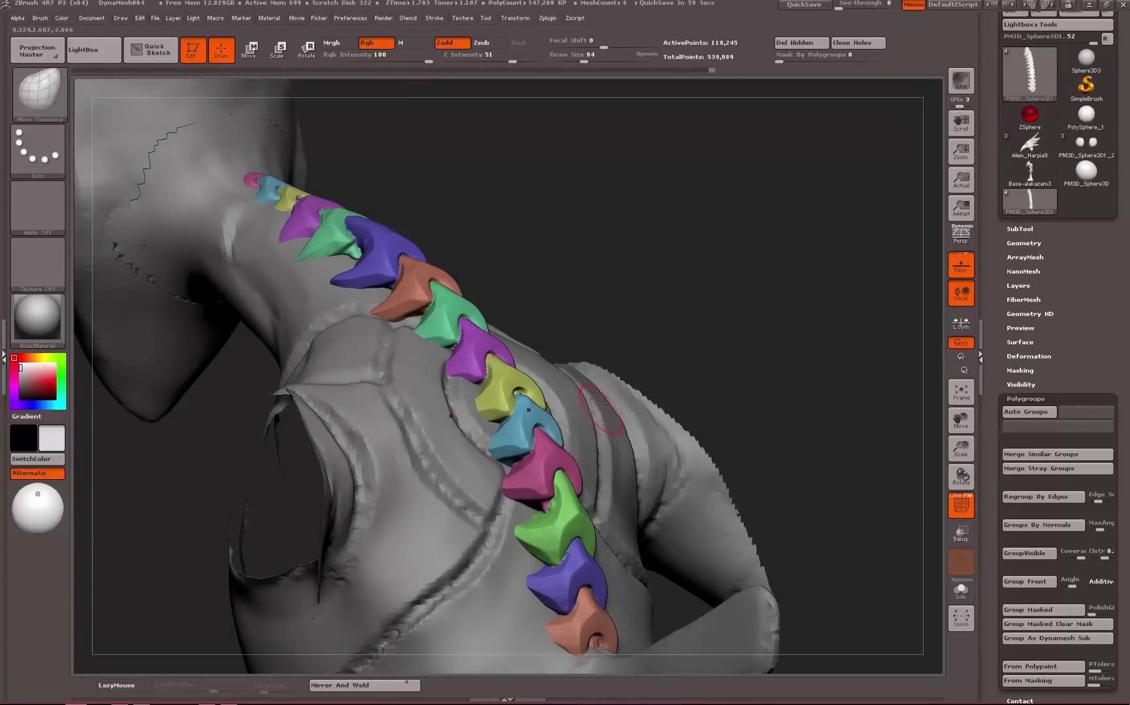
left_click(1023, 243)
left_click_drag(777, 317, 738, 320)
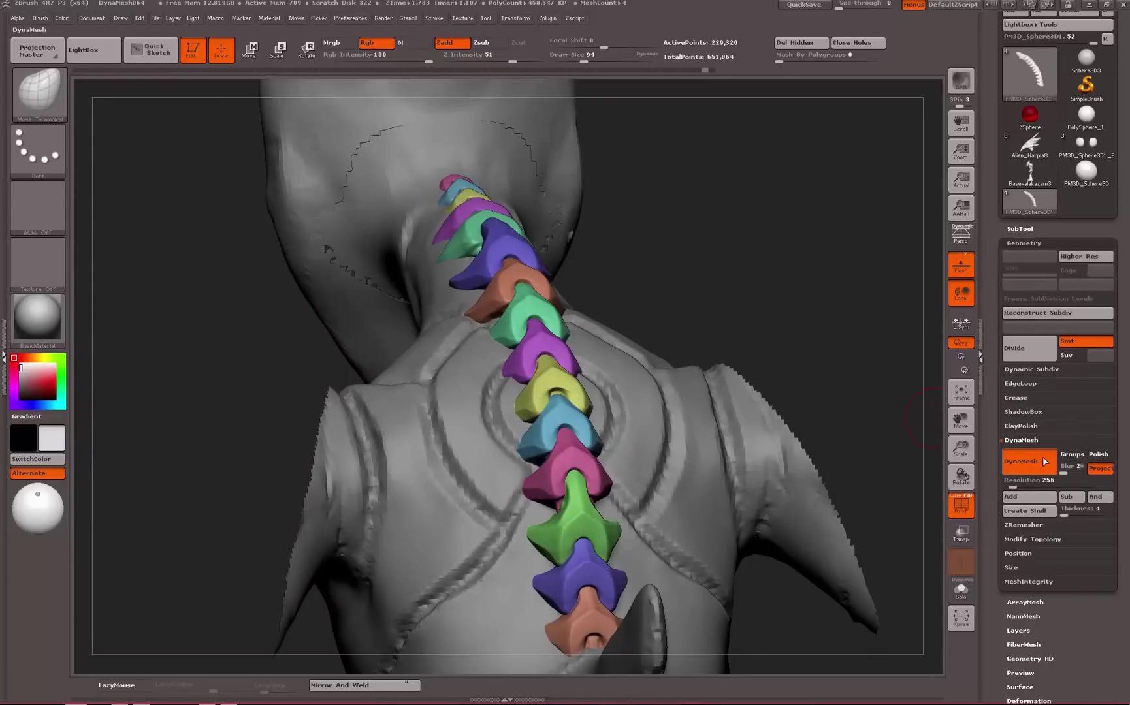
left_click(1072, 458)
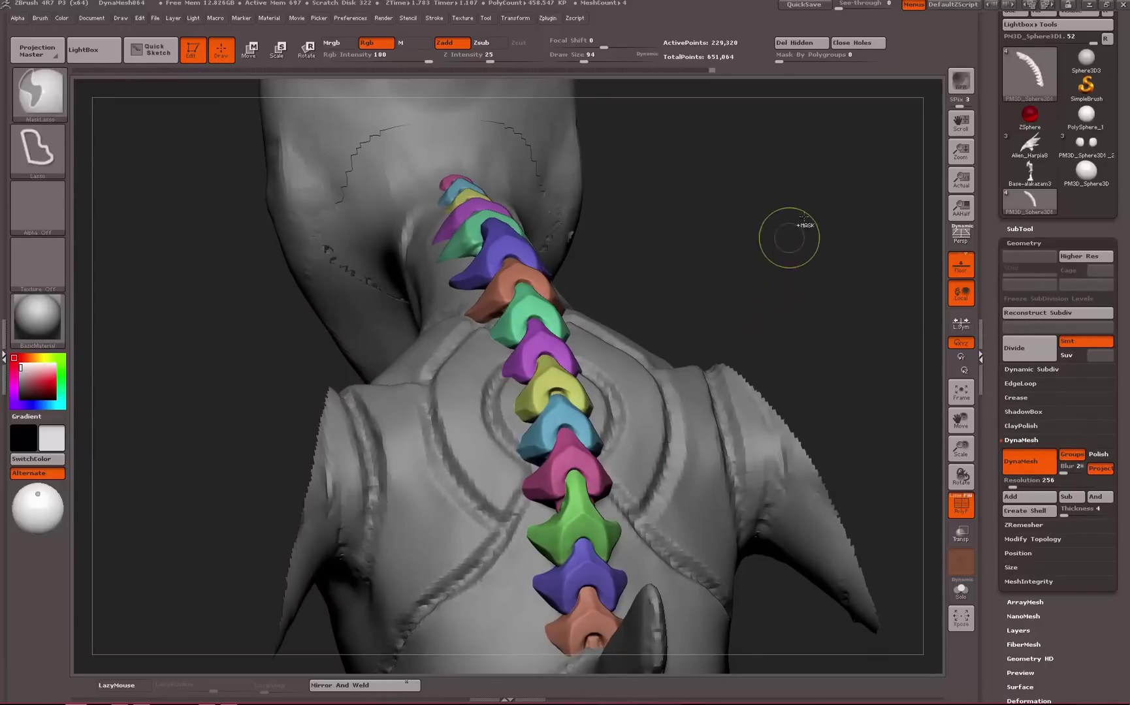
left_click_drag(790, 234, 755, 367, "ctrl")
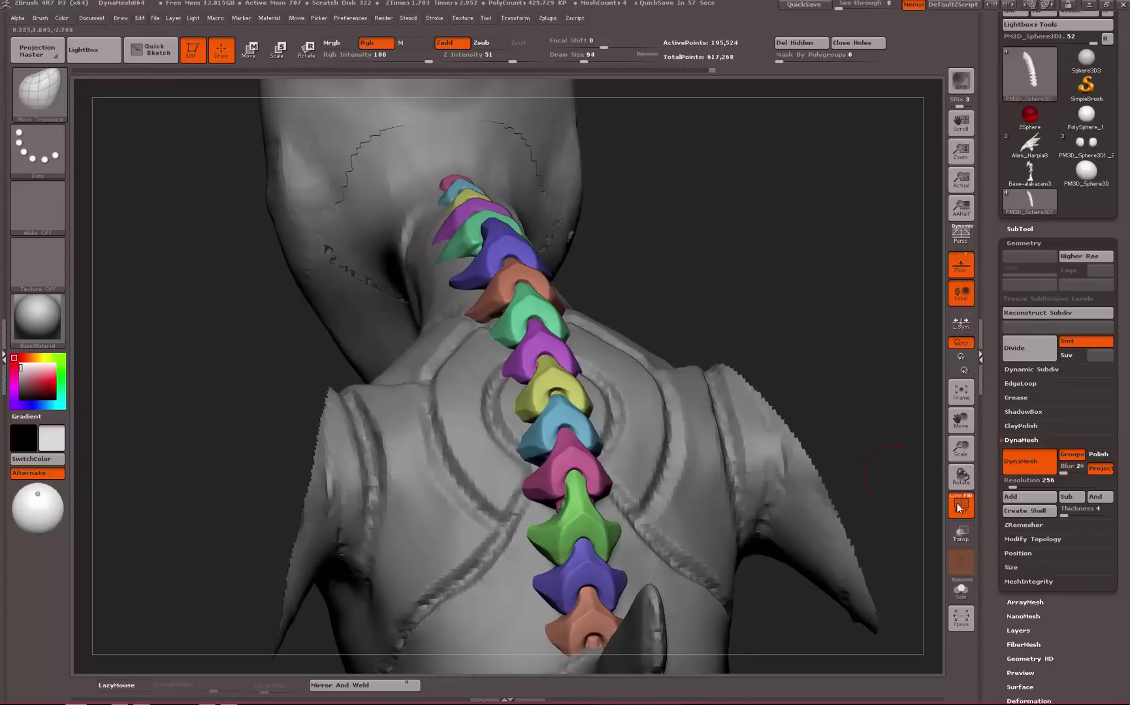
Isolate the spine subtool, bring the whole model back, and examine the remeshed plates up close from behind
left_click(957, 591)
left_click_drag(874, 464, 844, 498)
left_click(960, 591)
left_click_drag(812, 423, 604, 441)
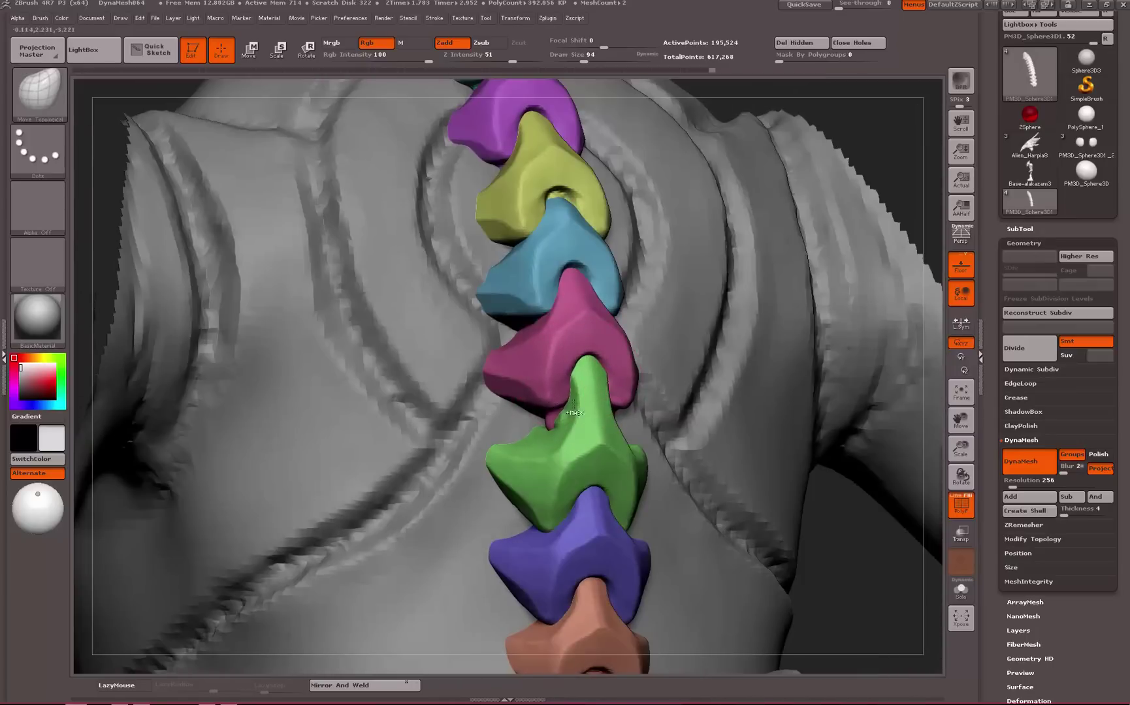
left_click_drag(870, 557, 691, 557)
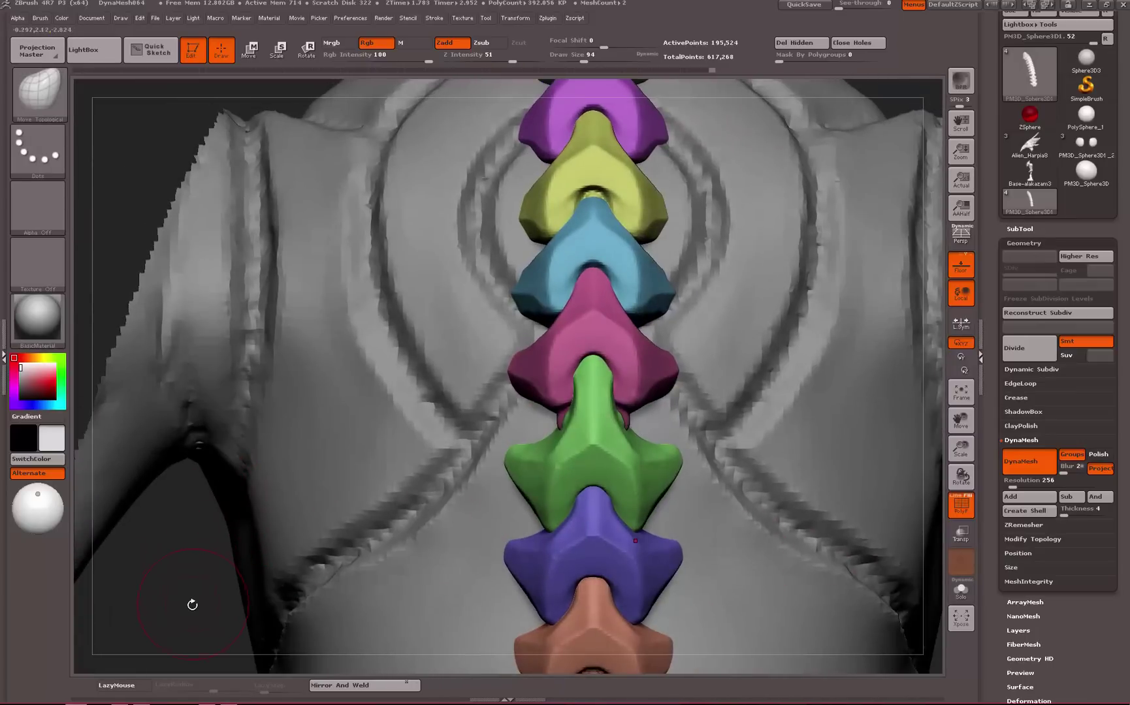
Make the body subtool active with the SnakeHook brush chosen, and unhide the rest of its mesh, including the arms
left_click_drag(192, 605, 273, 287, "alt")
mouse_move(848, 426)
left_mouse_down()
mouse_move(784, 431)
mouse_move(846, 426)
mouse_move(835, 429)
left_mouse_up()
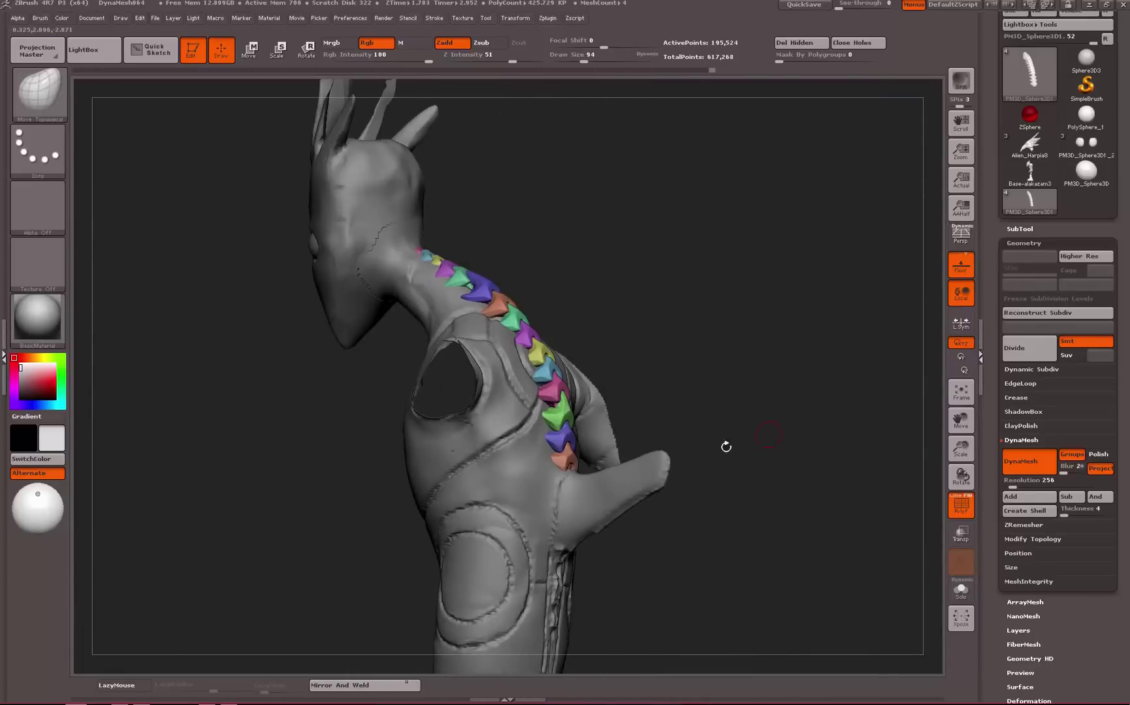
key("b")
left_click(242, 618)
left_click_drag(758, 392, 755, 314, "alt")
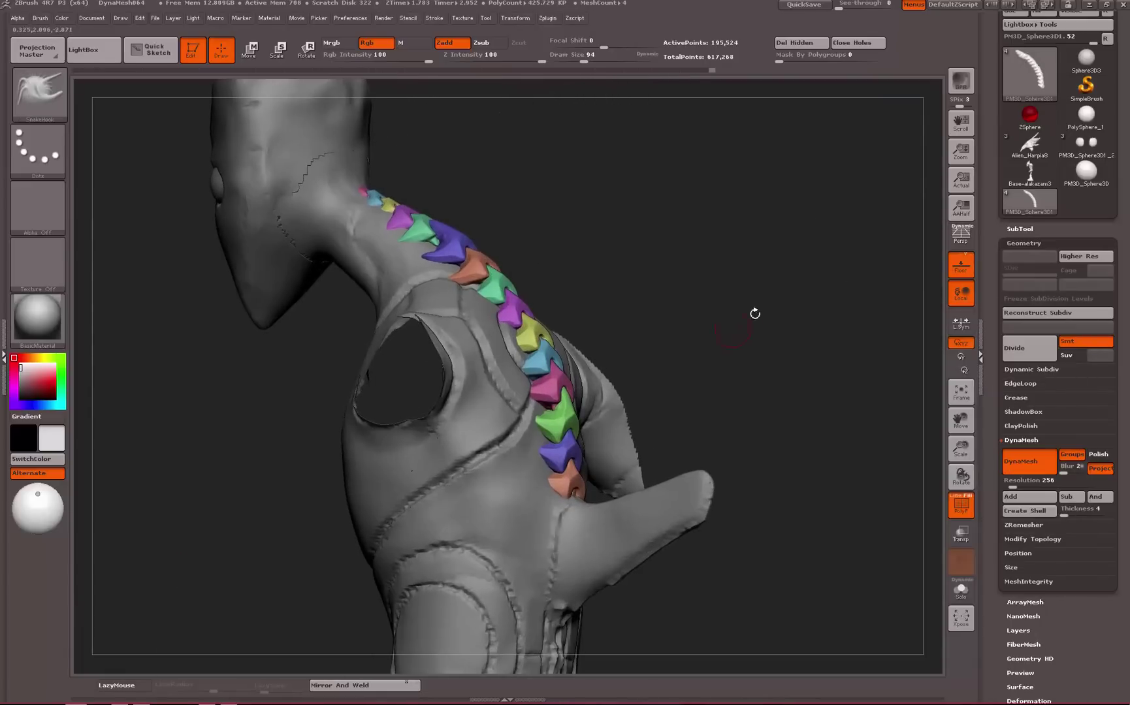
left_click(1020, 230)
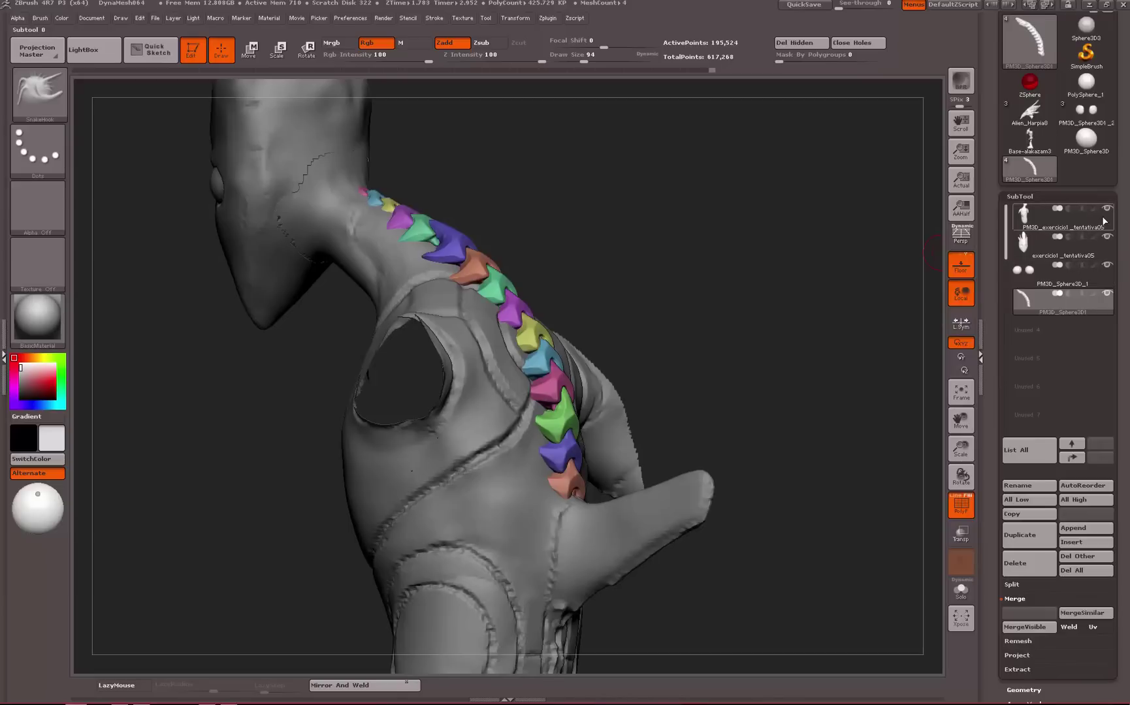
left_click(1014, 220)
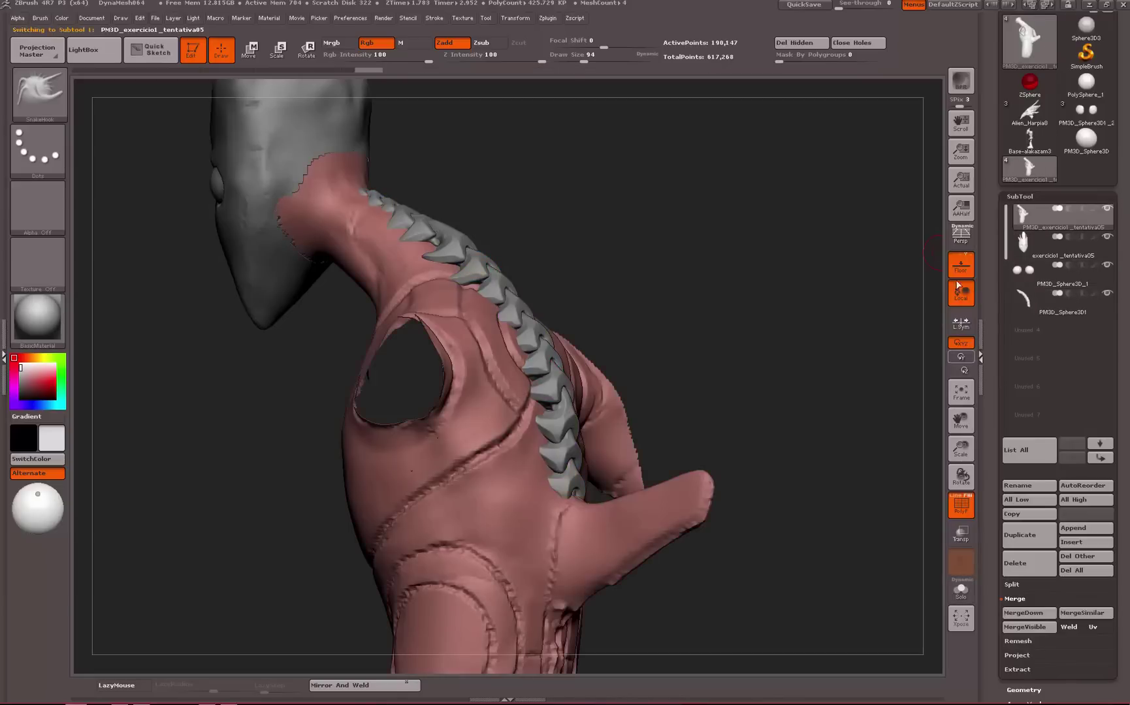
mouse_move(819, 310)
left_mouse_down("alt")
mouse_move(798, 306)
mouse_move(772, 346)
mouse_move(757, 252)
mouse_move(798, 261)
mouse_move(828, 350)
mouse_move(733, 253)
mouse_move(729, 181)
mouse_move(802, 378)
mouse_move(761, 457)
mouse_move(741, 418)
mouse_move(650, 343)
mouse_move(633, 370)
mouse_move(538, 199)
left_mouse_up("alt")
left_click(829, 355, "ctrl+shift")
Try to pull three long upright fingers out of the fingerless hand with the SnakeHook brush at draw size 128
key("space")
key("ctrl+z")
left_click_drag(555, 376, 550, 220)
left_click_drag(606, 356, 622, 213)
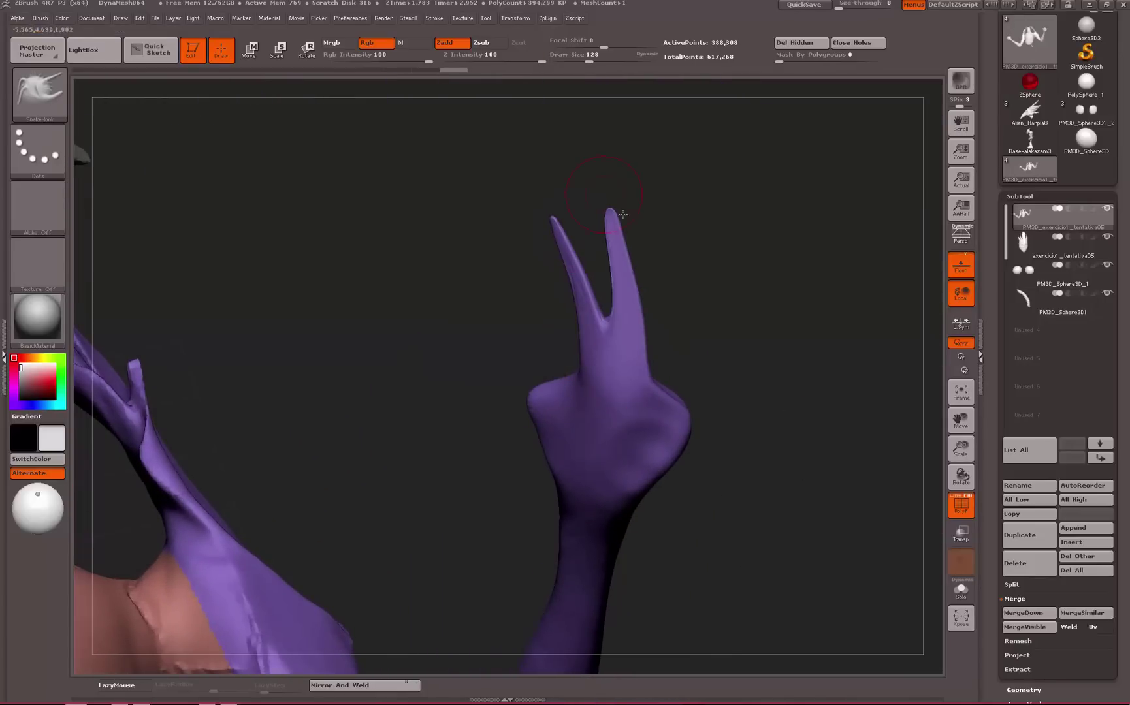
left_click_drag(659, 396, 656, 238)
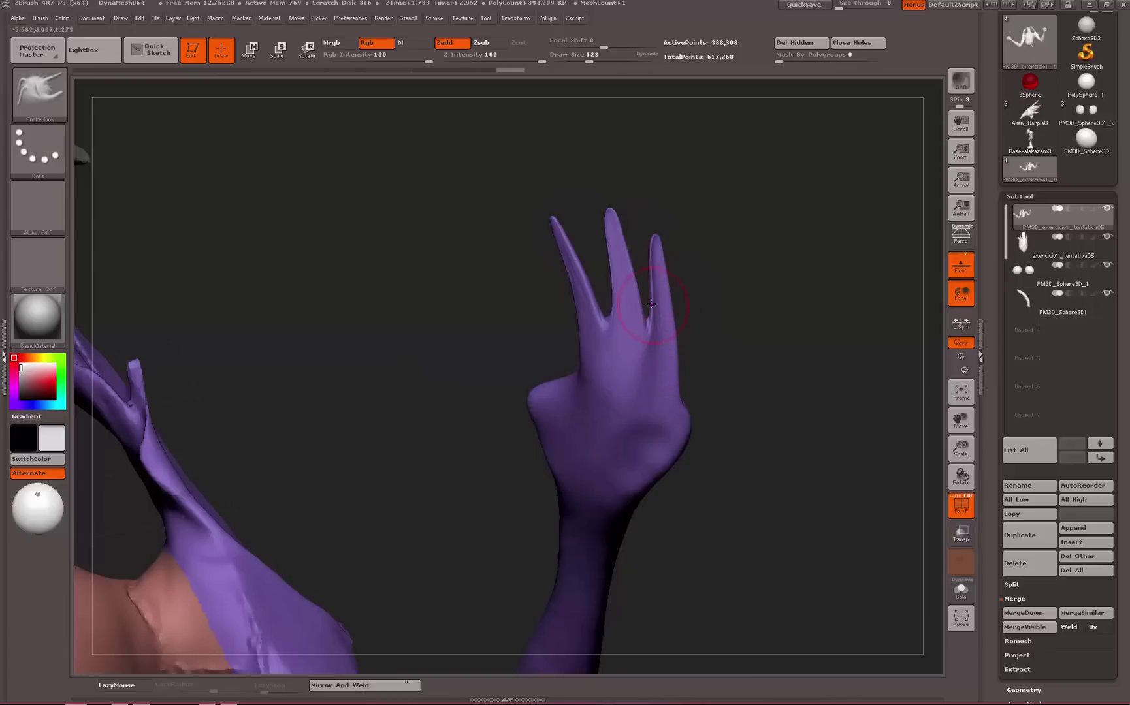
mouse_move(654, 290)
left_mouse_down()
mouse_move(637, 265)
mouse_move(654, 239)
mouse_move(600, 242)
left_mouse_up()
Undo the upright finger strokes to get back to the fingerless hand
key("ctrl+z")
key("ctrl+z")
key("ctrl+z")
key("ctrl+z")
Pull three widely spread fingers out of the fingerless hand with the SnakeHook brush at draw size 116
key("space")
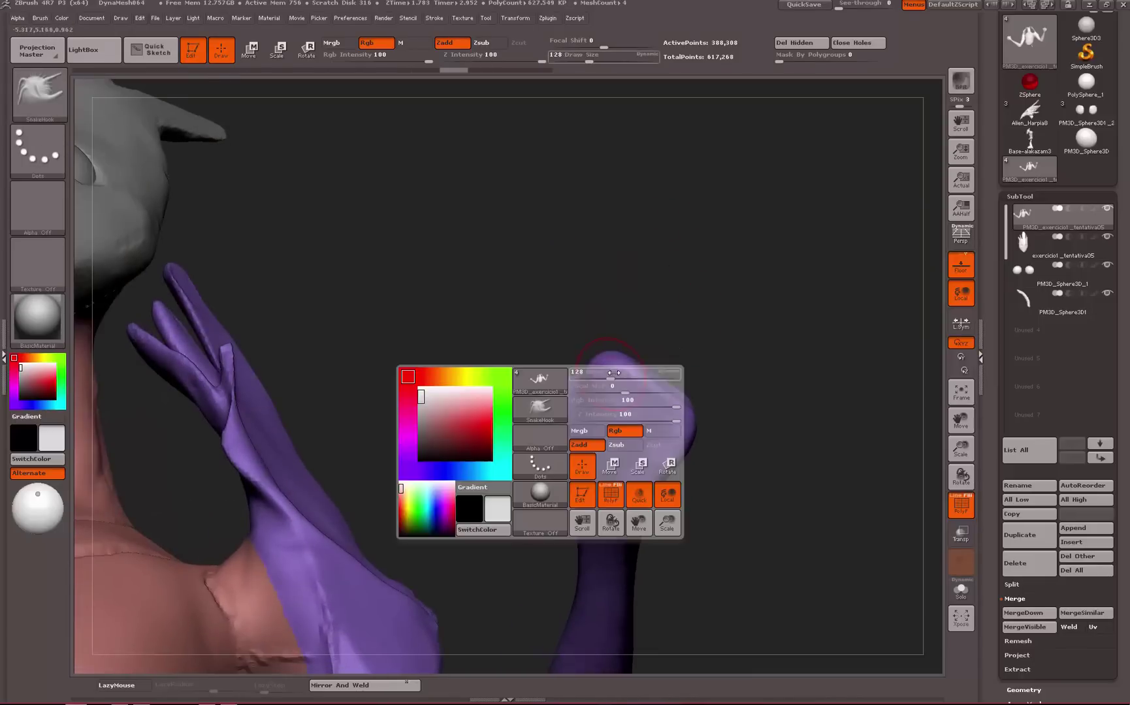
mouse_move(612, 376)
left_mouse_down()
mouse_move(600, 370)
mouse_move(561, 257)
left_mouse_up()
key("space")
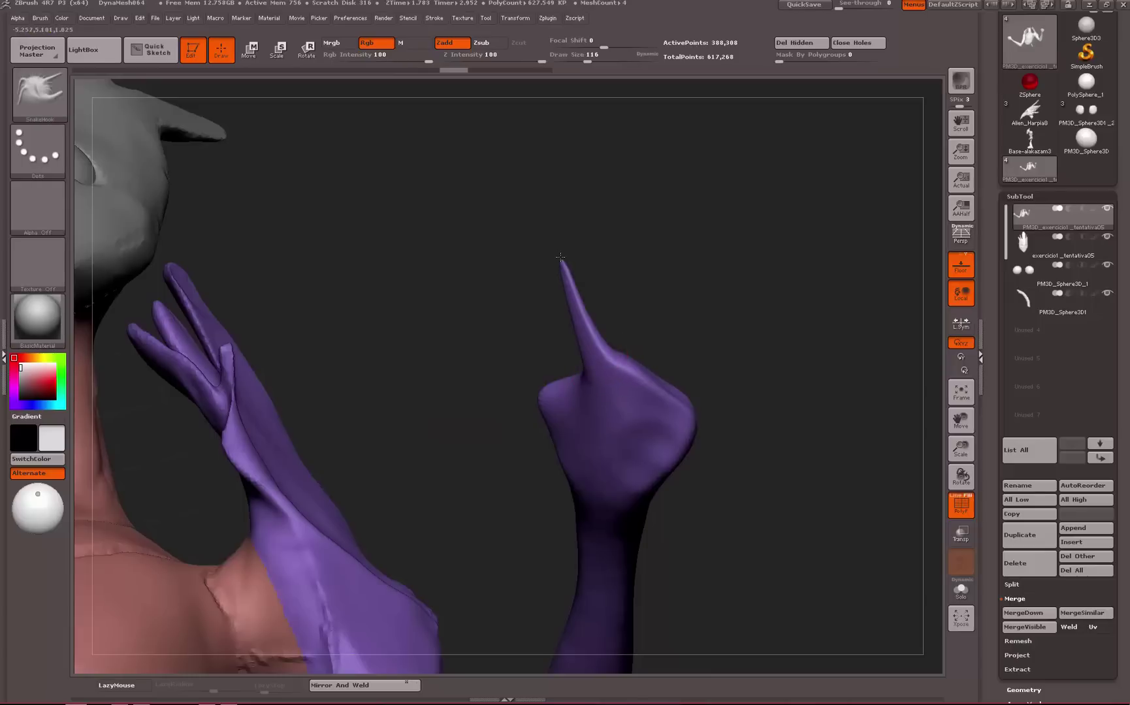
left_click_drag(636, 360, 676, 232)
left_click_drag(671, 367, 776, 290)
Mask each of the three new fingers with a lasso and assign each one its own polygroup
mouse_move(510, 251)
left_mouse_down("ctrl")
mouse_move(504, 296)
mouse_move(575, 382)
mouse_move(614, 360)
left_mouse_up("ctrl")
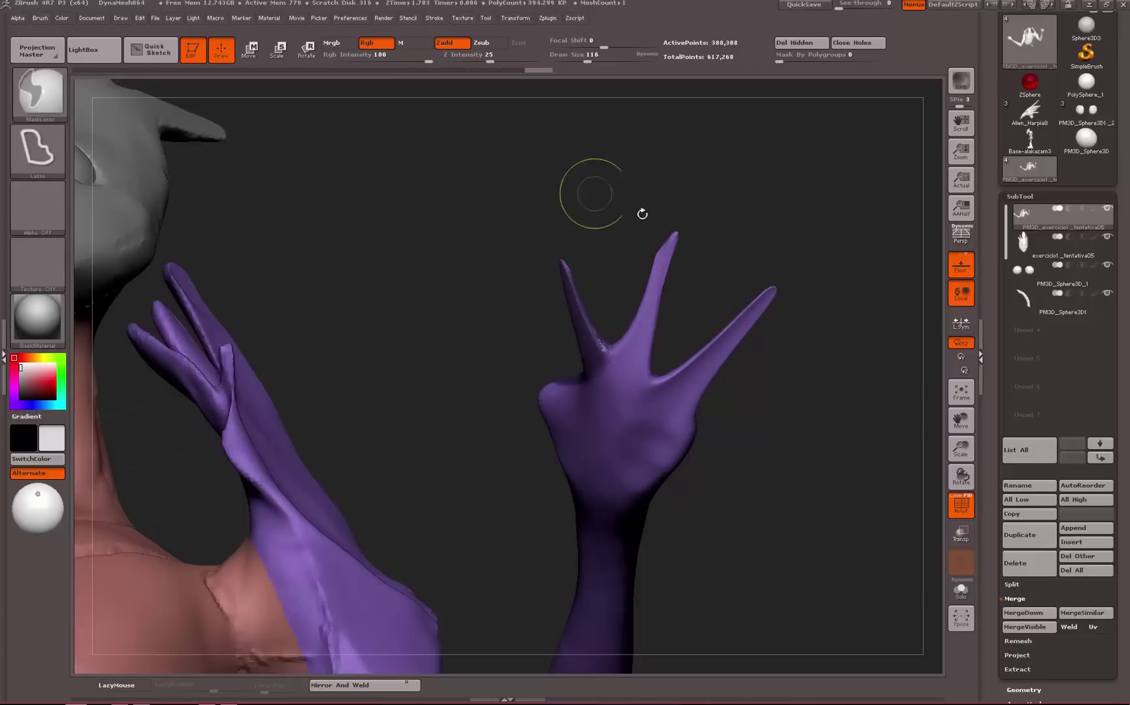
key("ctrl+z")
mouse_move(544, 224)
left_mouse_down("ctrl")
mouse_move(567, 361)
mouse_move(618, 300)
left_mouse_up("ctrl")
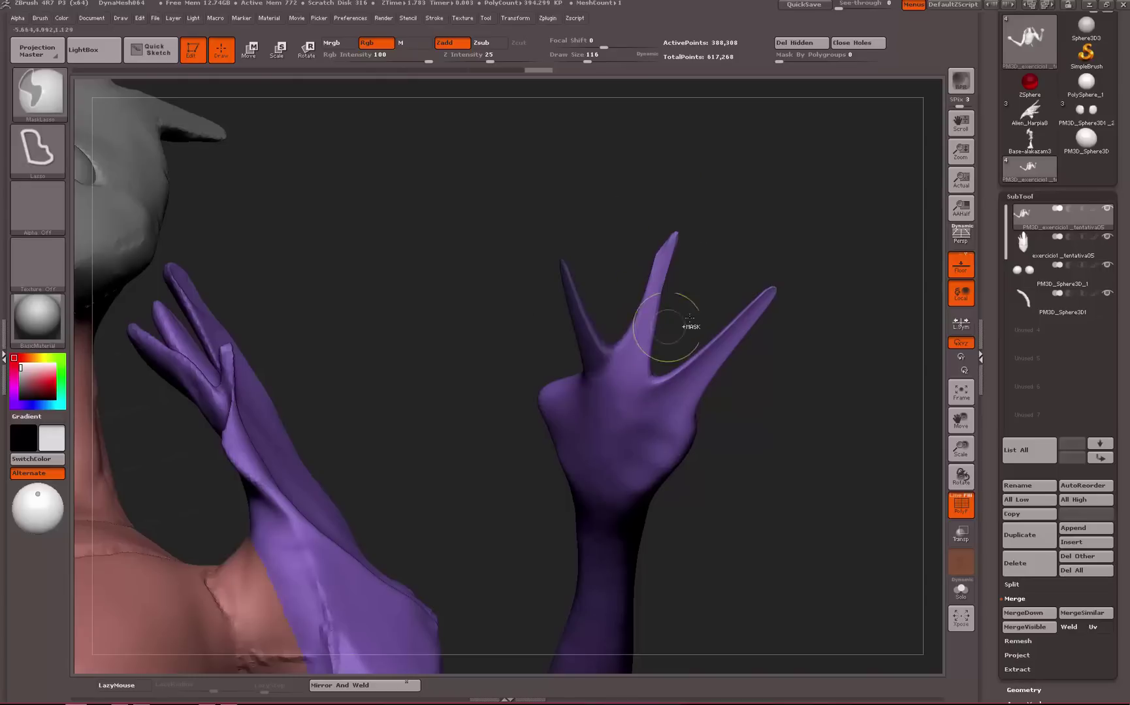
key("ctrl+w")
mouse_move(664, 196)
left_mouse_down("ctrl")
mouse_move(623, 291)
mouse_move(629, 372)
mouse_move(726, 212)
left_mouse_up("ctrl")
key("ctrl+w")
mouse_move(771, 248)
left_mouse_down("ctrl")
mouse_move(685, 335)
mouse_move(900, 205)
mouse_move(782, 395)
left_mouse_up("ctrl")
Remesh the body with DynaMesh and turn off the polygroup colour display
mouse_move(795, 313)
left_mouse_down()
mouse_move(851, 296)
mouse_move(776, 384)
mouse_move(674, 370)
left_mouse_up()
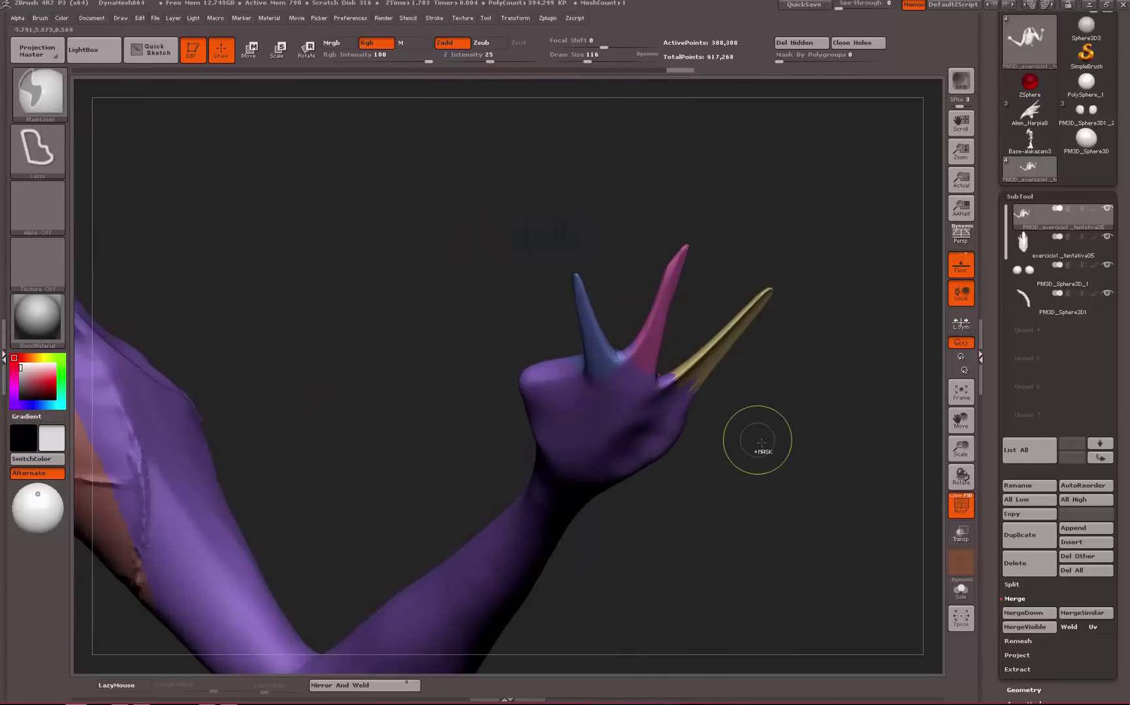
left_click_drag(797, 456, 821, 549, "alt")
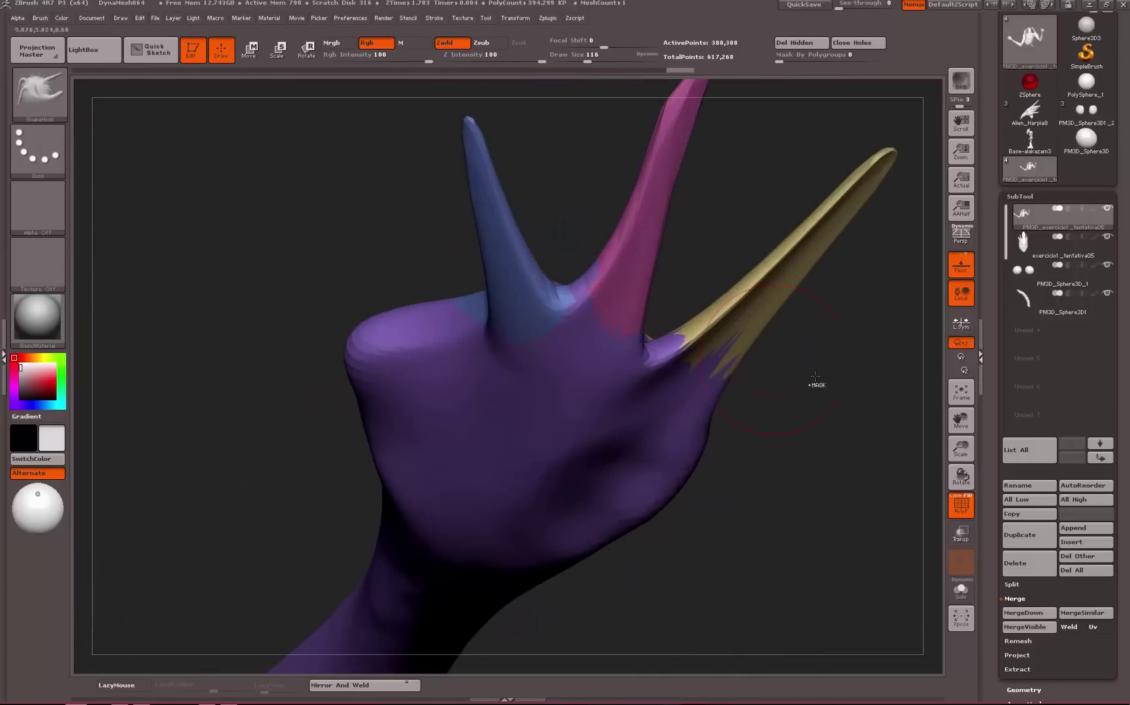
key("ctrl")
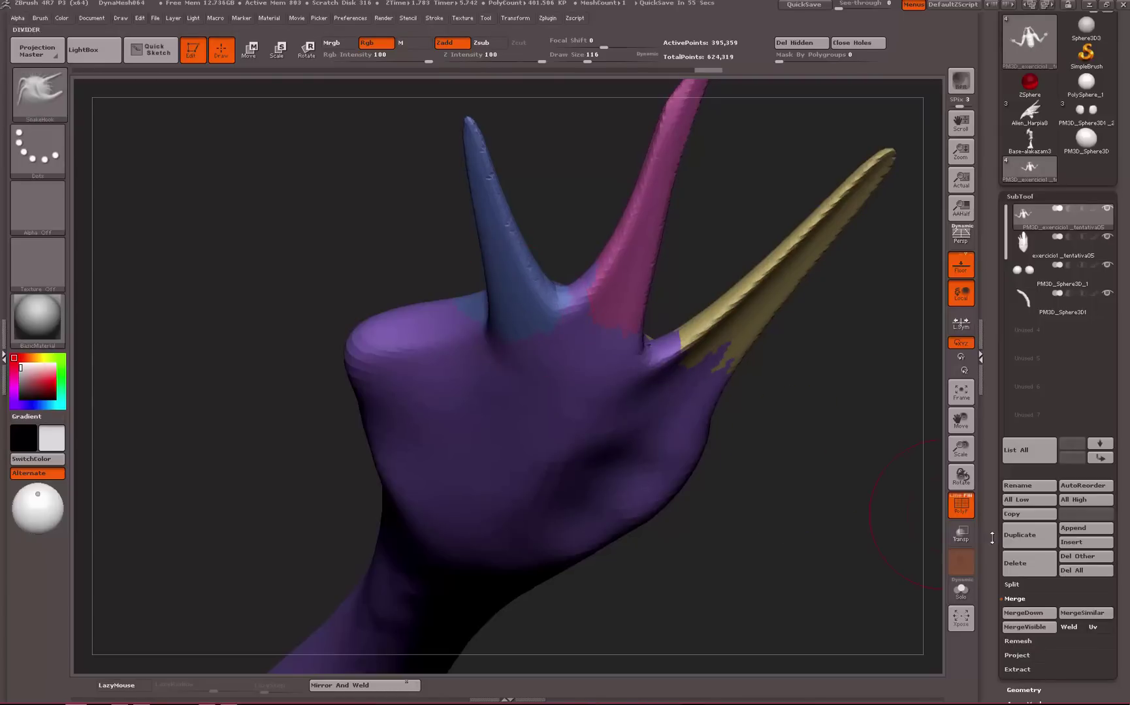
left_click(961, 505)
key("shift")
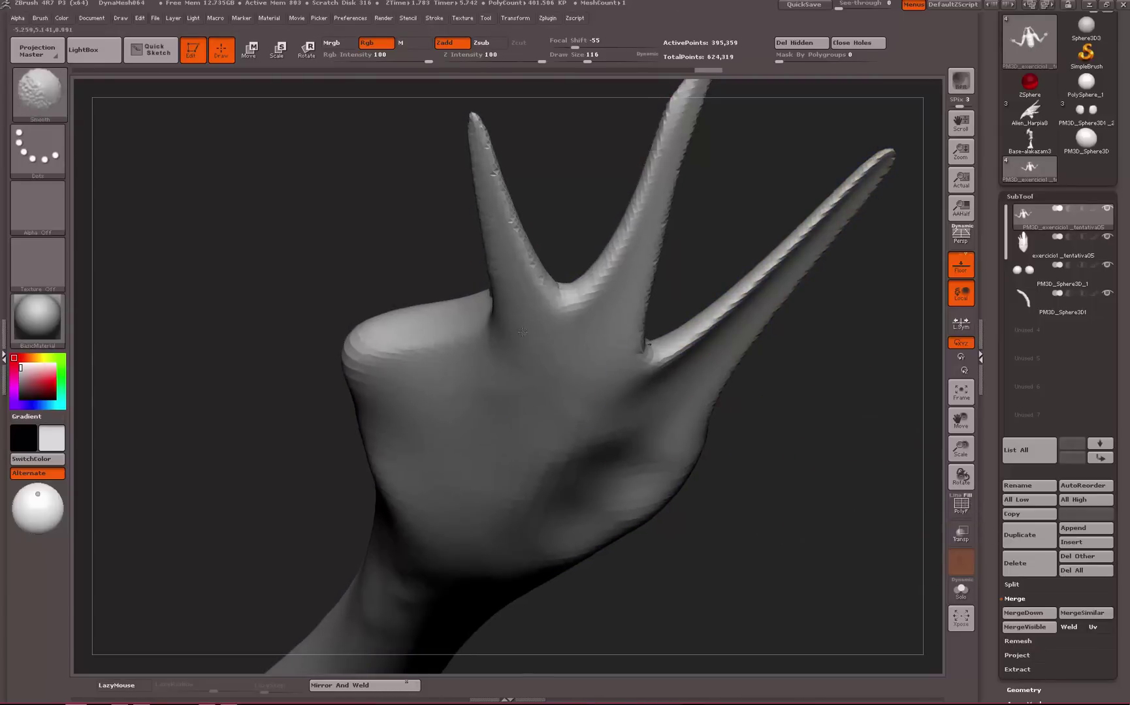
Try smoothing the base of the first finger, undo it, and toggle Solo mode on and off
left_click_drag(522, 332, 497, 307, "shift")
key("ctrl+z")
left_click(960, 590)
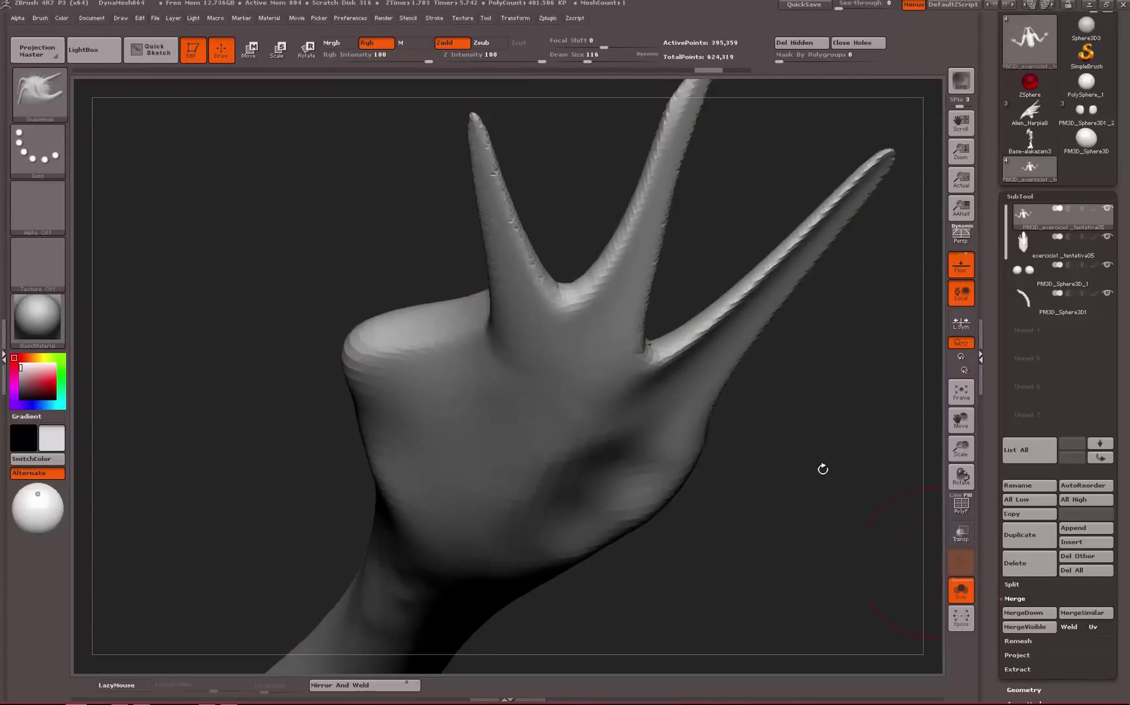
left_click(961, 584)
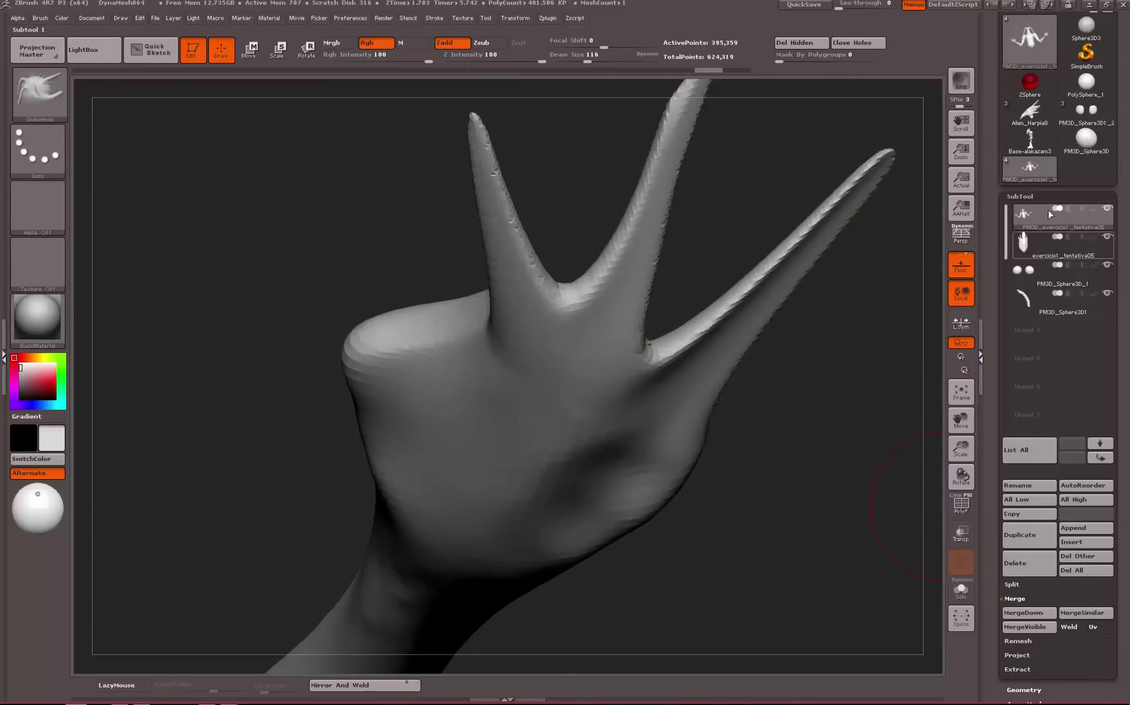
Show the body's DynaMesh settings under Geometry and undo the last remesh
left_click_drag(1031, 195, 1030, 193)
left_click(1031, 194)
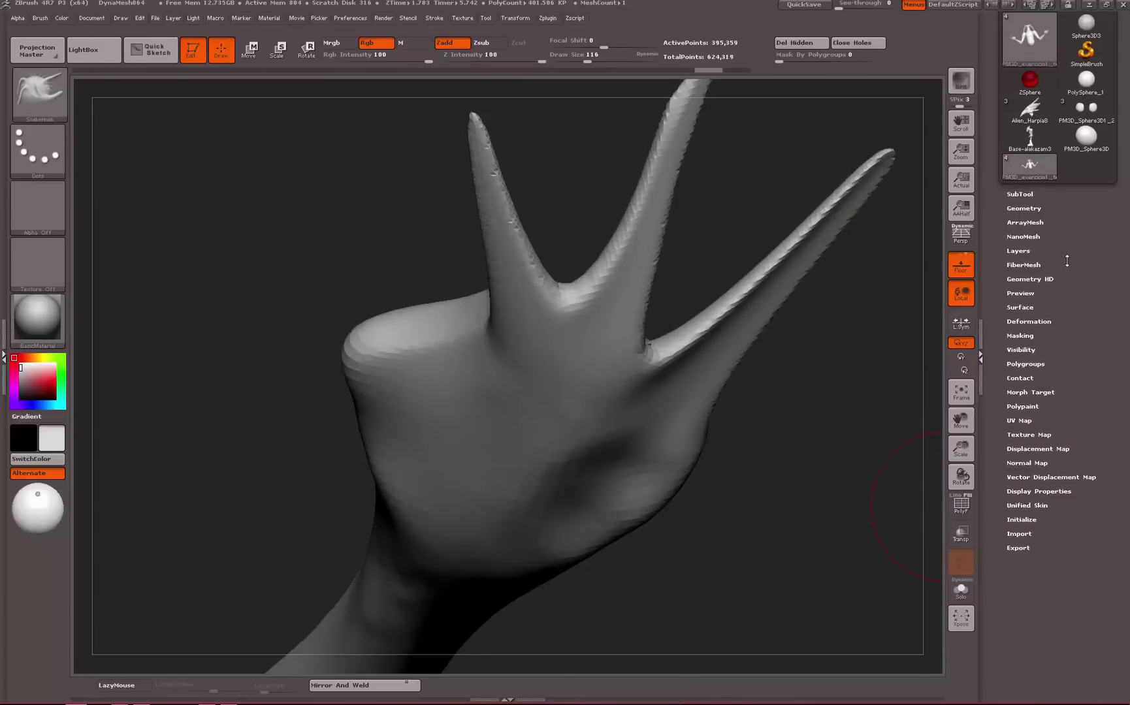
left_click(1024, 208)
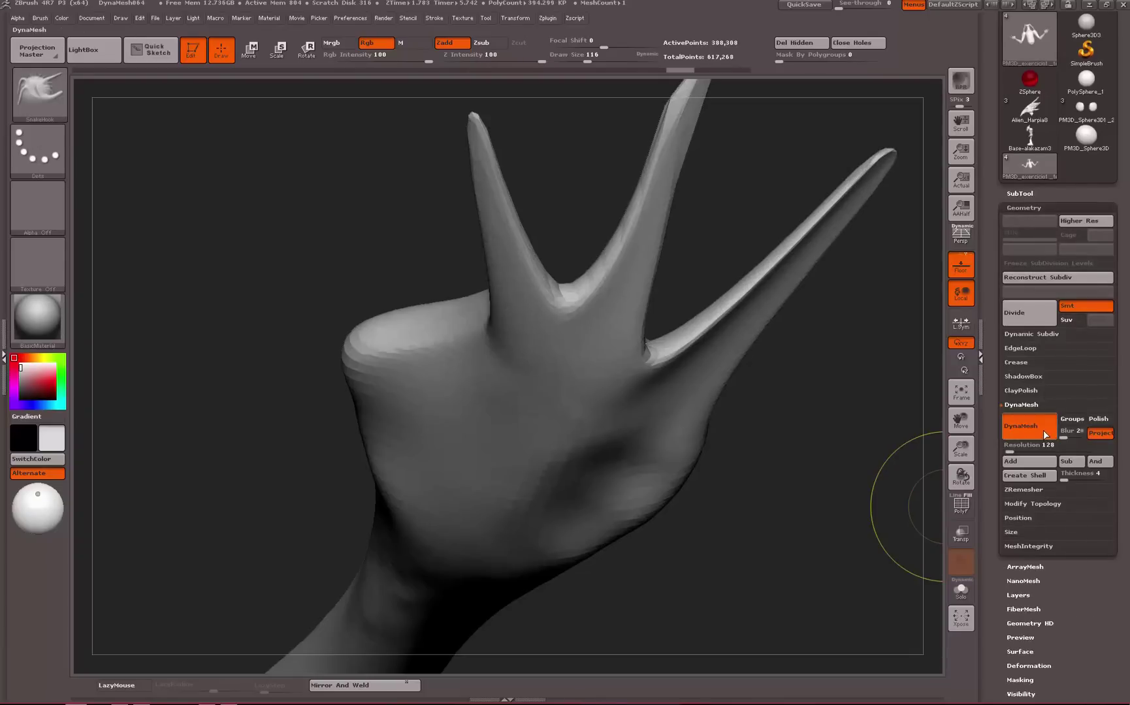
Undo the spread fingers on the hand and inspect the whole character, ending close on the neck plates from behind
left_click_drag(916, 565, 784, 281, "alt")
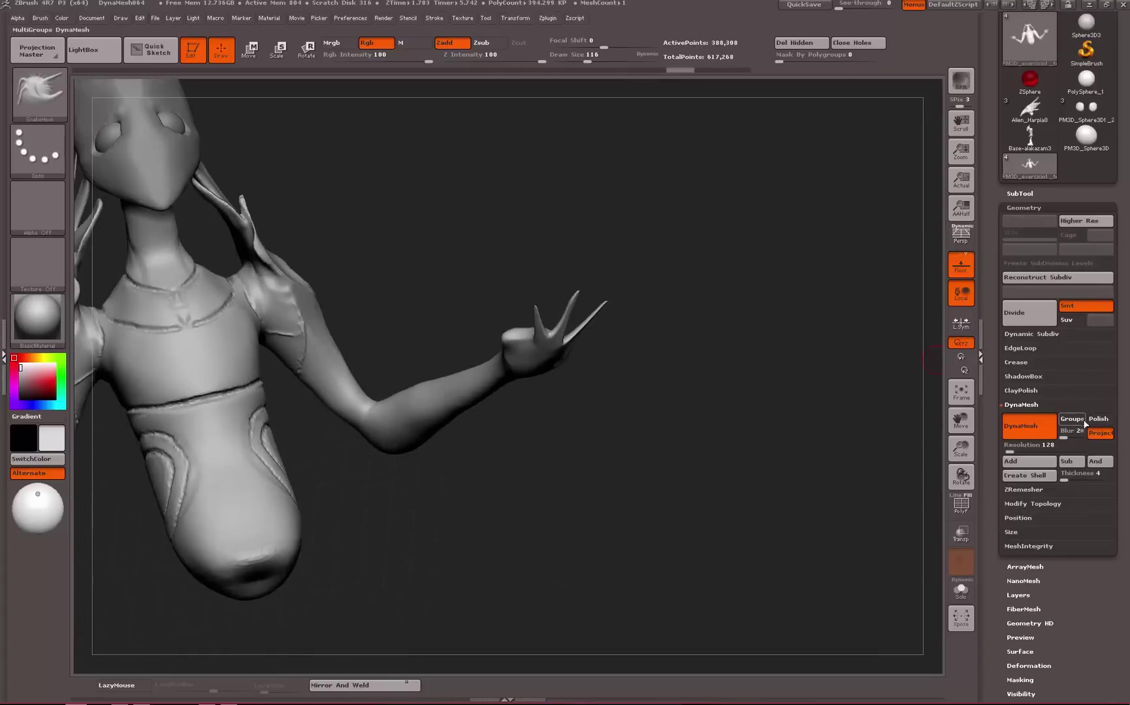
left_click_drag(738, 434, 726, 424)
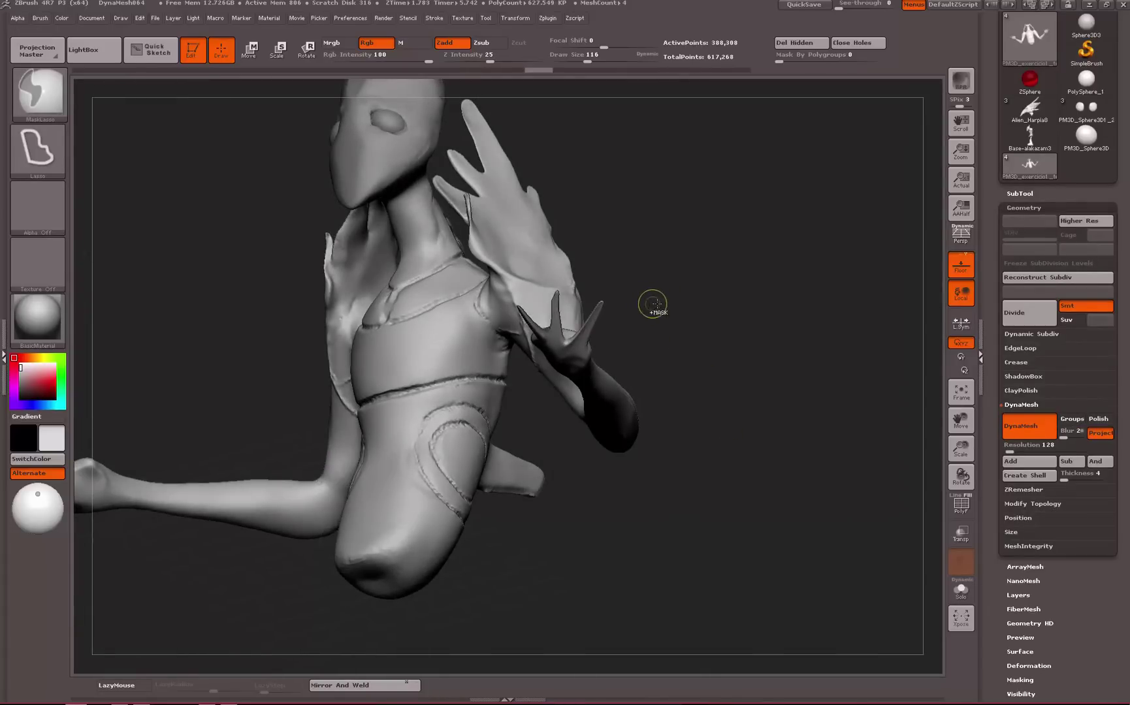
mouse_move(688, 257)
left_mouse_down()
mouse_move(731, 353)
mouse_move(672, 557)
left_mouse_up()
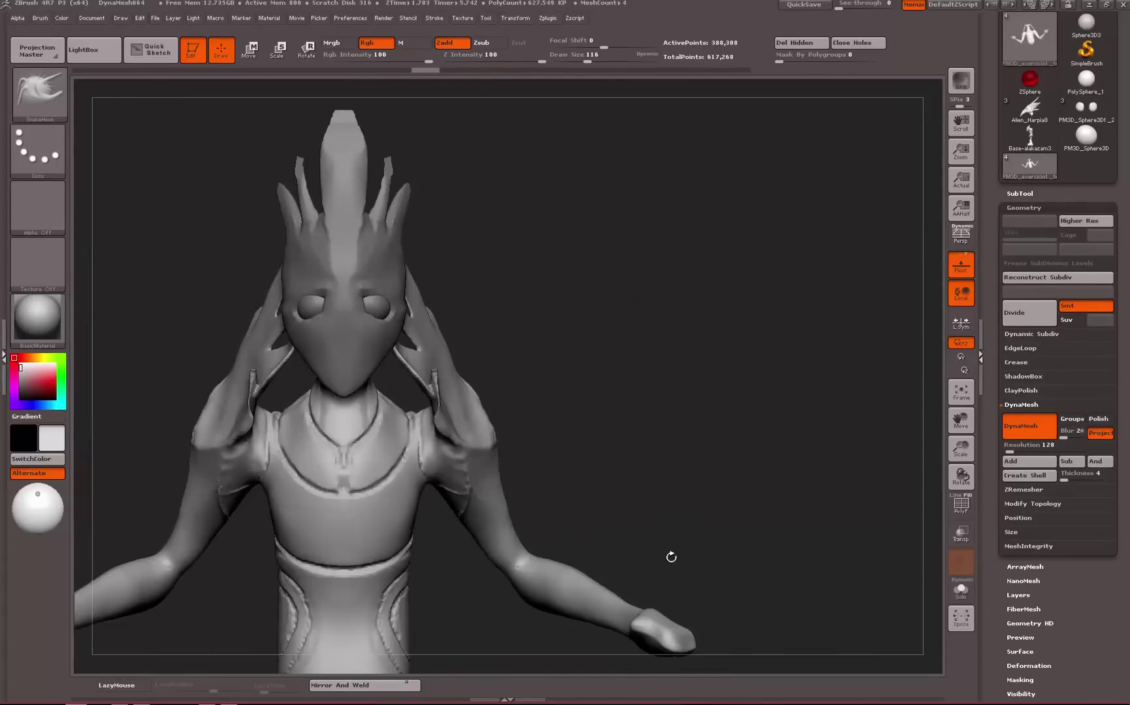
left_click_drag(582, 357, 618, 282, "alt")
left_click_drag(751, 219, 600, 335, "alt")
left_click_drag(433, 81, 476, 323, "alt")
left_click_drag(616, 173, 706, 358, "alt")
mouse_move(702, 275)
left_mouse_down()
mouse_move(692, 375)
mouse_move(660, 379)
left_mouse_up()
Choose the Standard brush and make the spine plates the active subtool
key("b")
key("s")
key("t")
key("space")
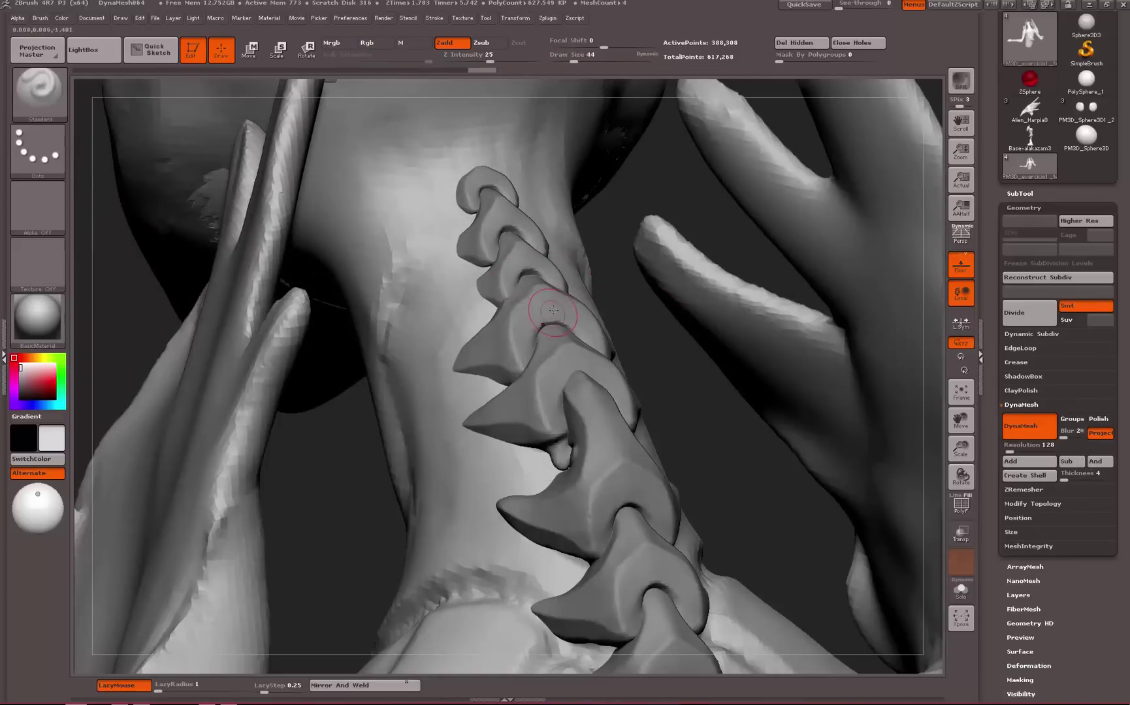
left_click(546, 317, "alt")
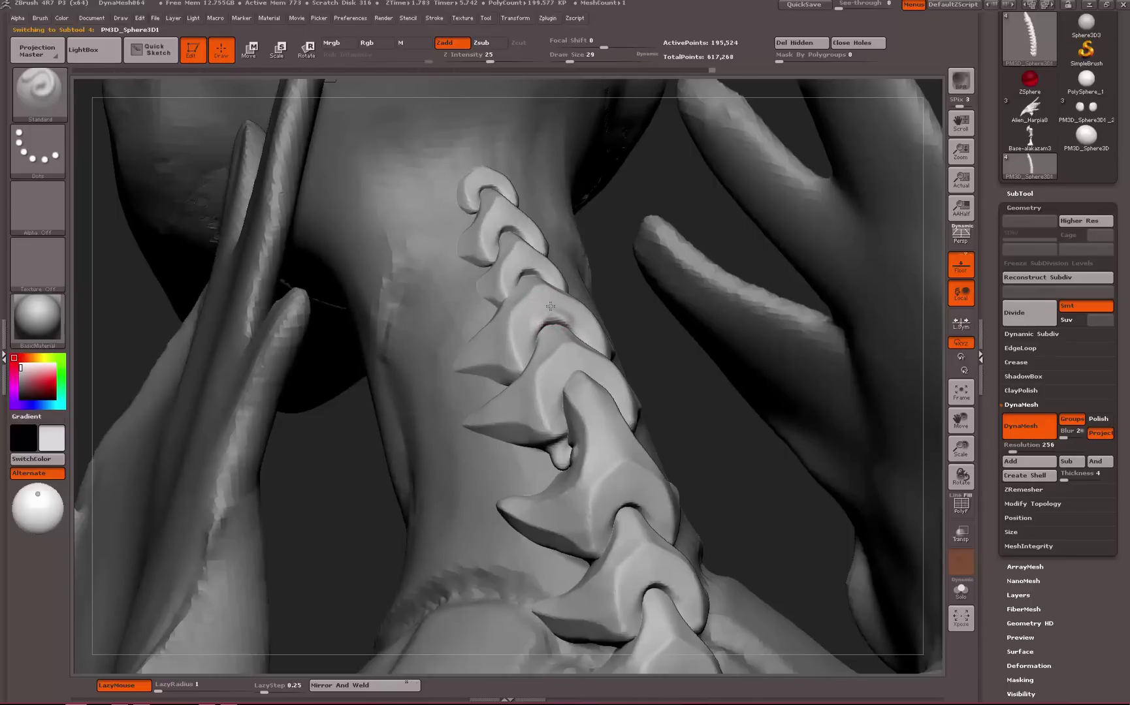
left_click_drag(337, 427, 669, 417, "alt")
Carve grooves around the arch of the fourth neck plate from the skull with the Dam_Standard brush at draw size 29
key("b")
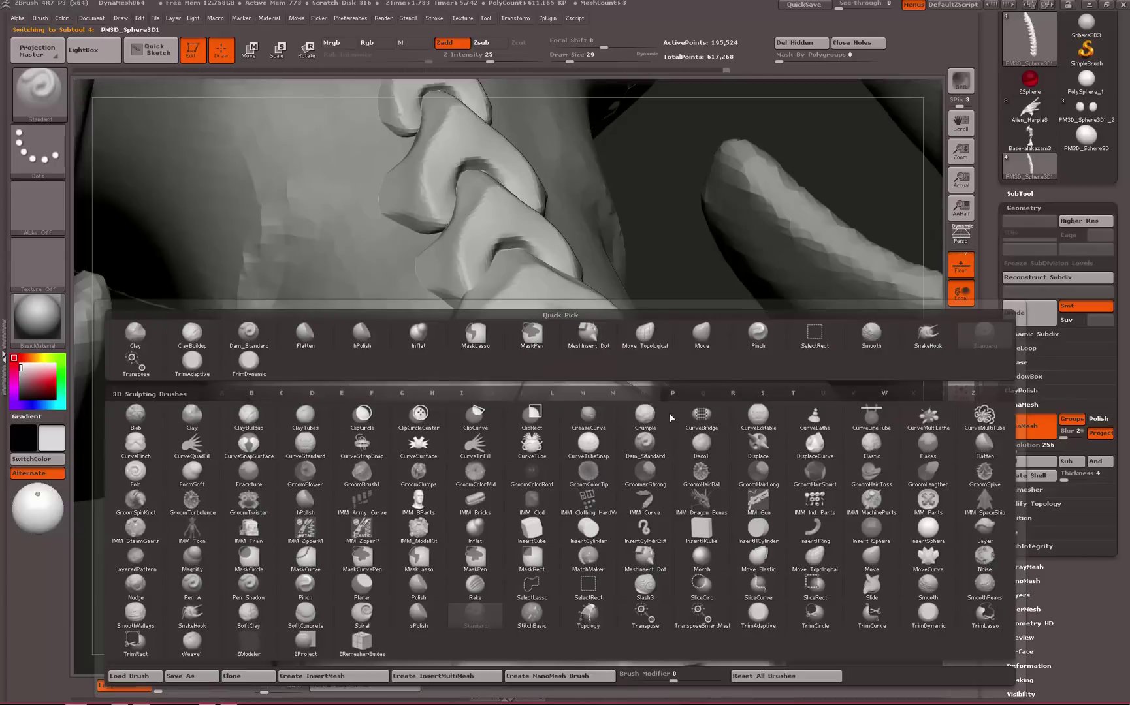
left_click(644, 446)
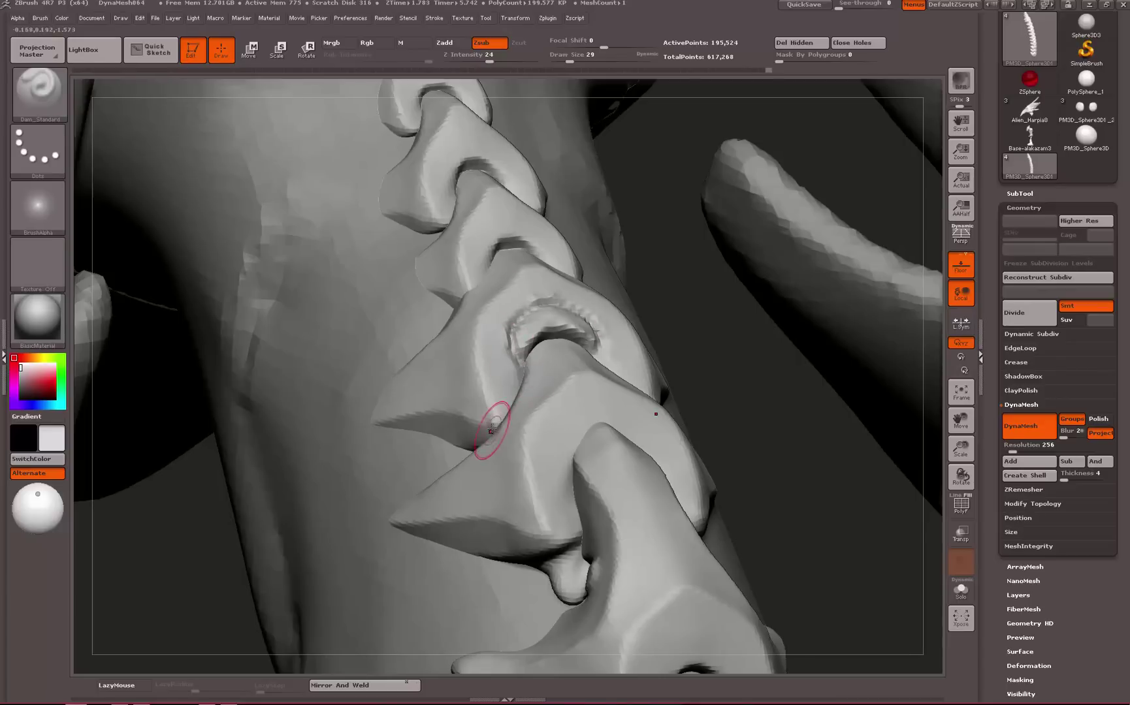
left_click_drag(491, 429, 491, 388)
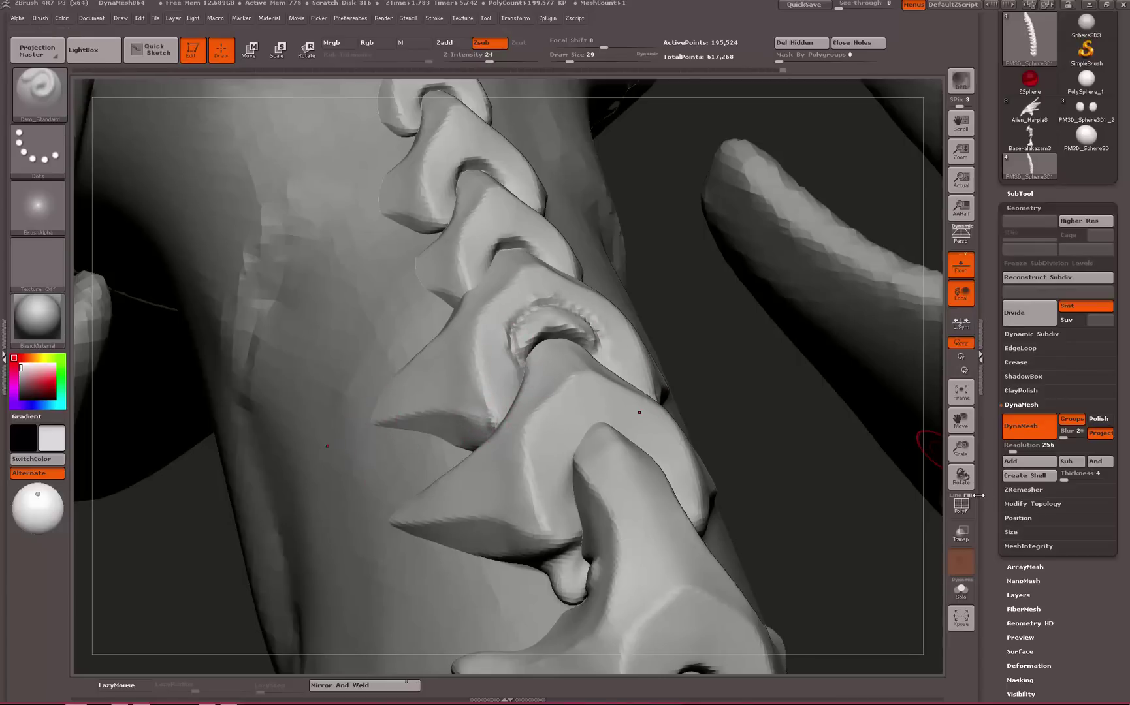
left_click_drag(960, 448, 730, 408)
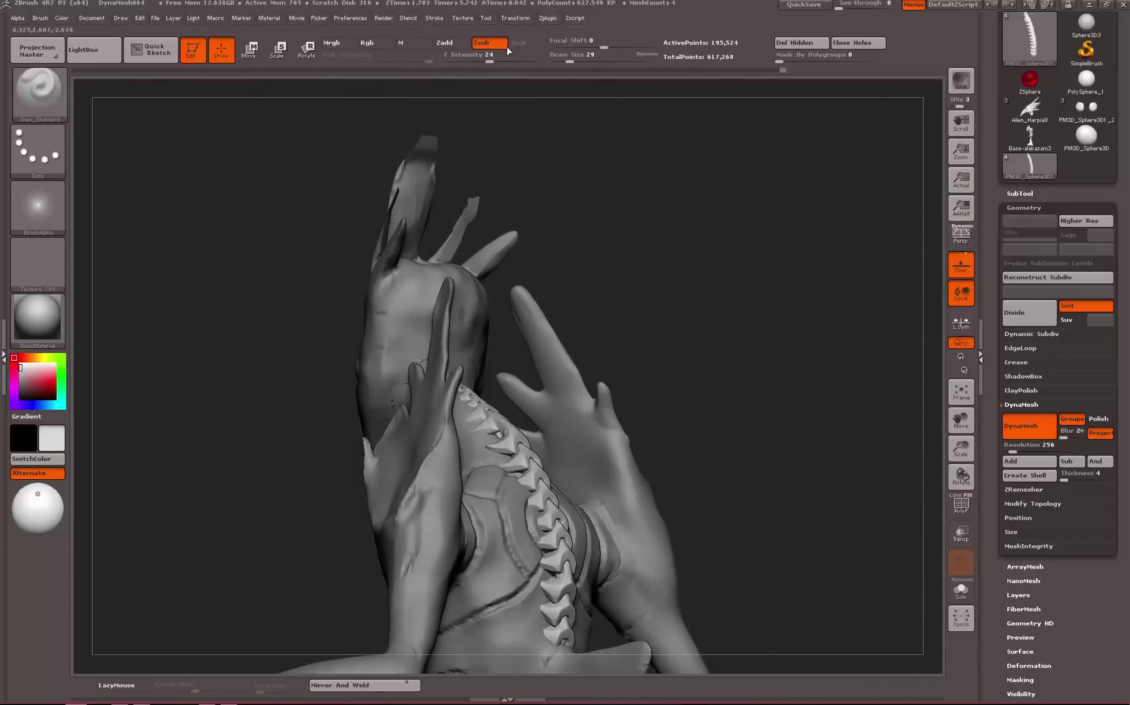
Load the dragon ZTool from the Dragao folder
left_click(485, 18)
left_click(516, 42)
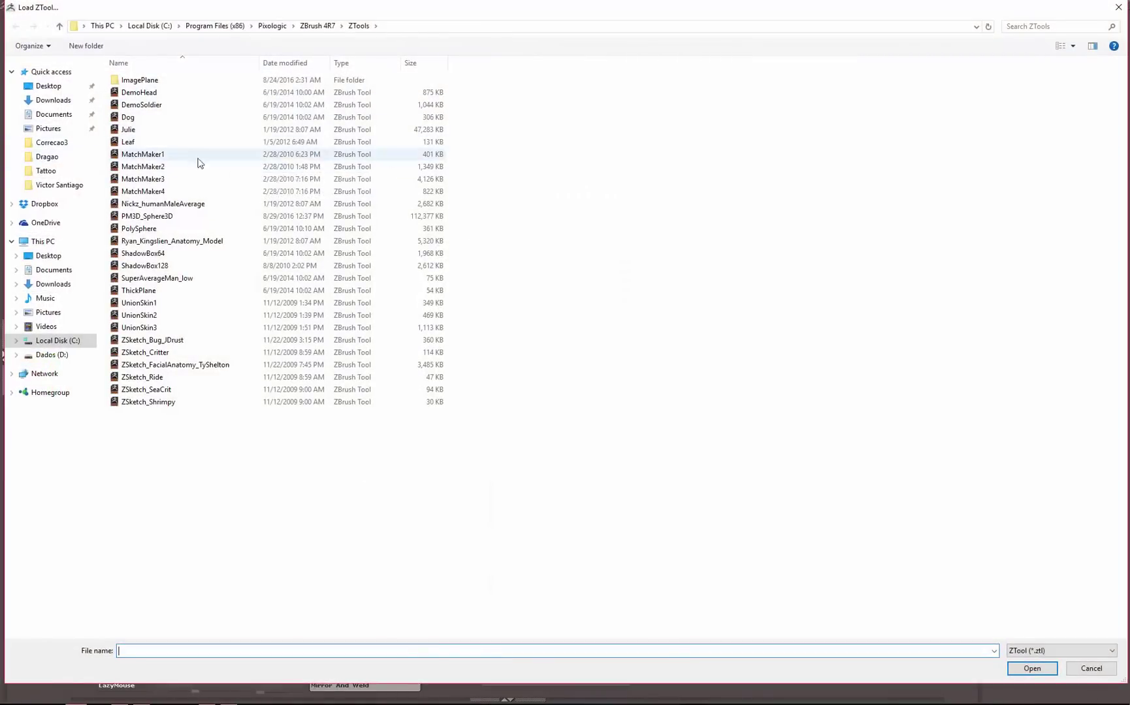
left_click(50, 157)
double_click(262, 117)
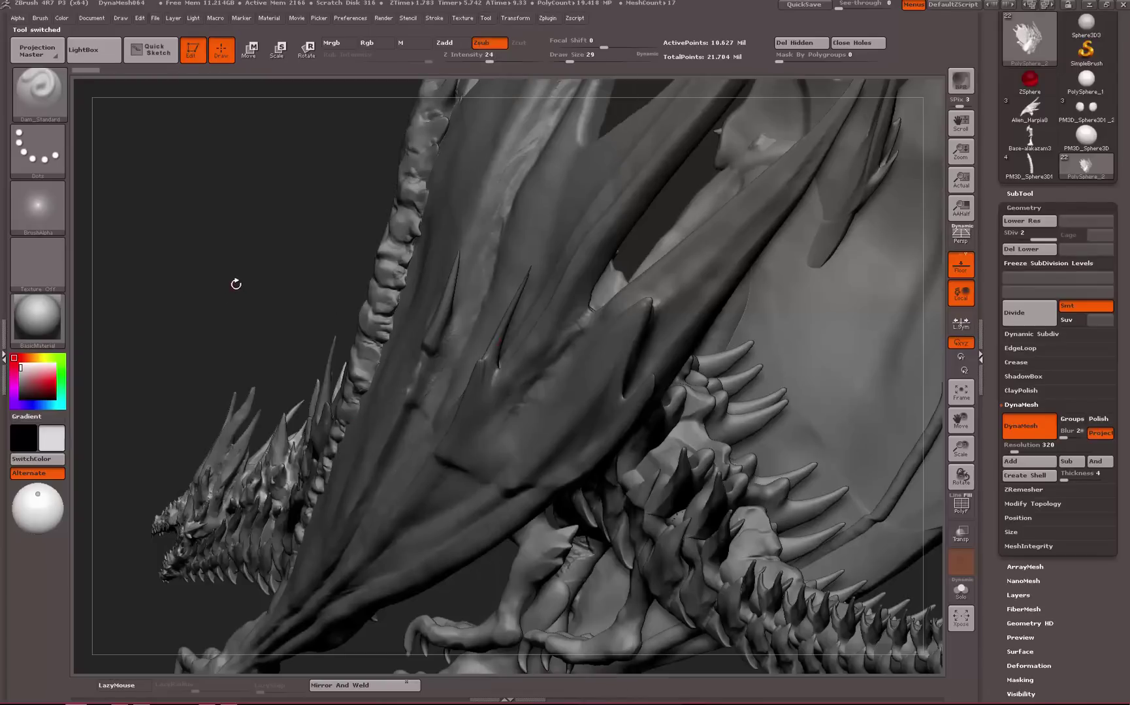
Examine the dragon's head spikes, neck scales, wings and segmented tail up close and as a whole
left_click_drag(236, 284, 501, 245)
left_click_drag(301, 267, 467, 470, "alt")
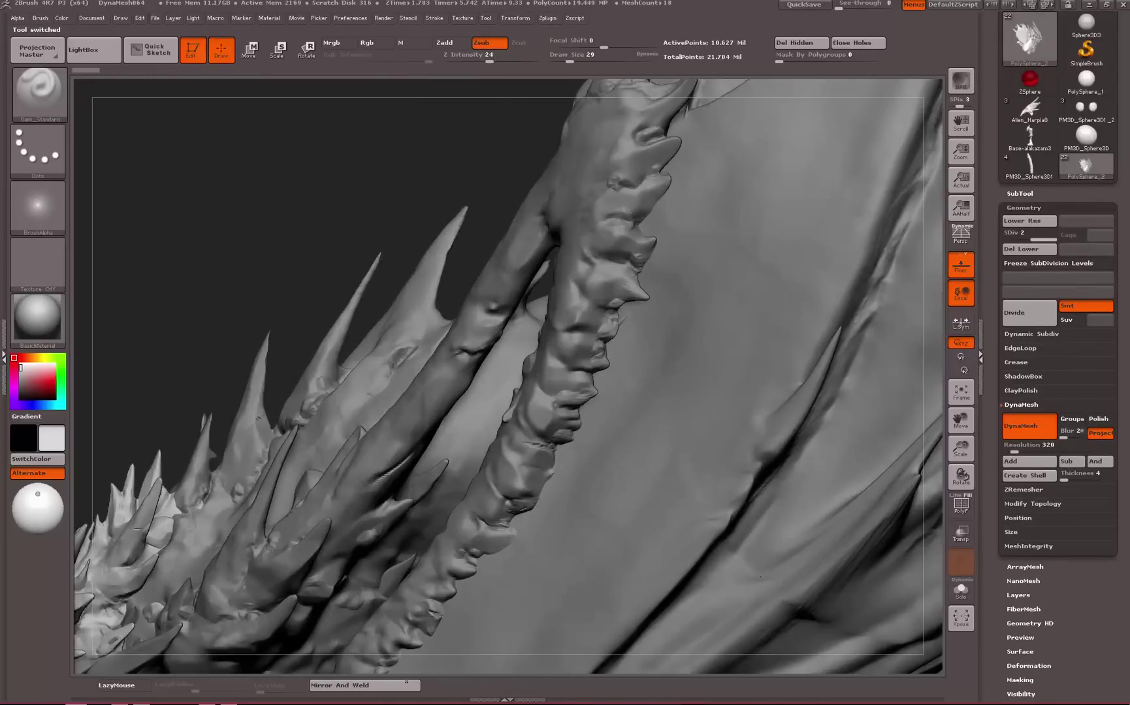
left_click_drag(165, 317, 450, 174)
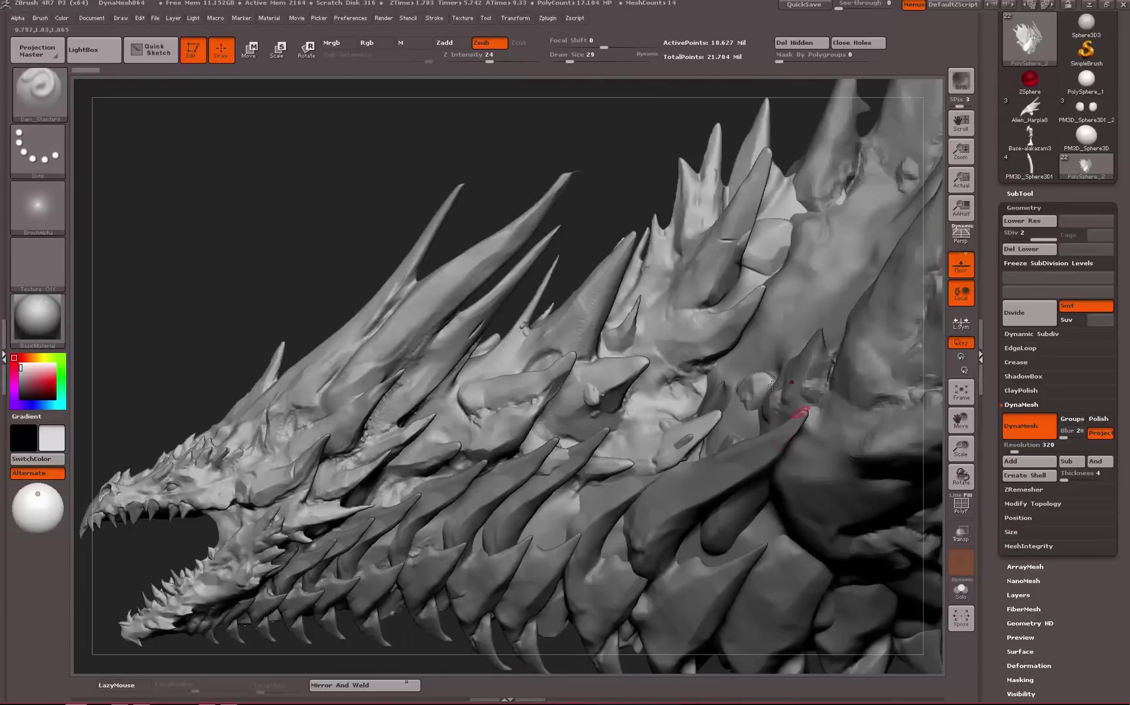
key("f")
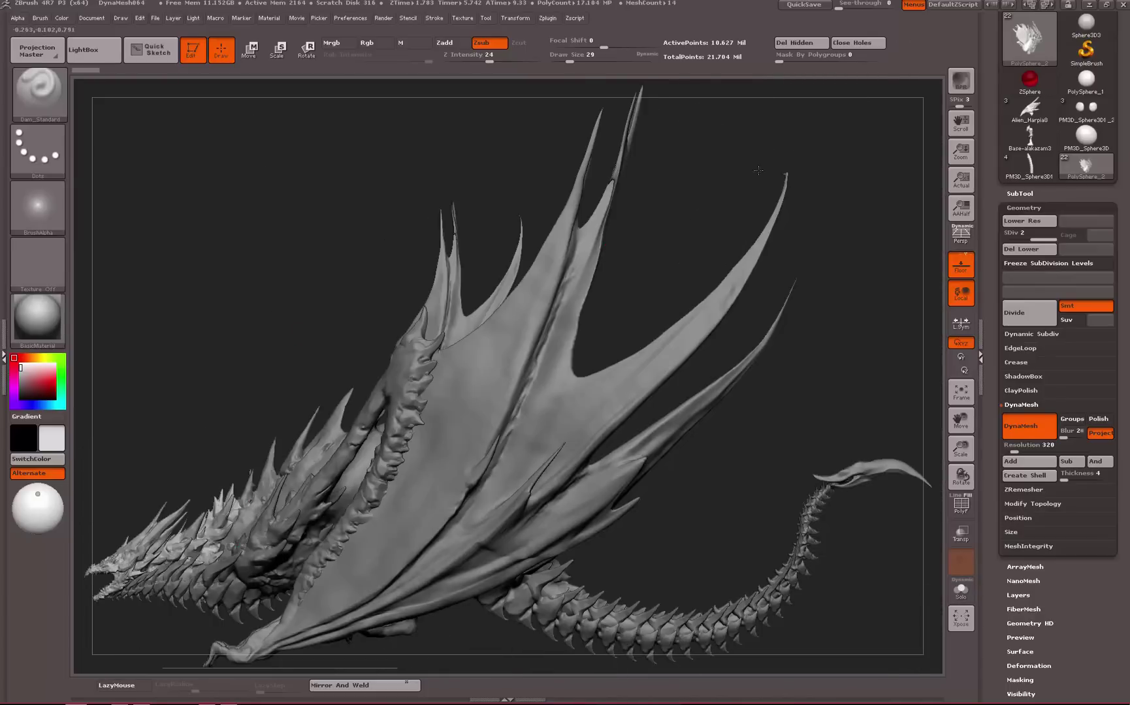
left_click_drag(757, 170, 862, 175)
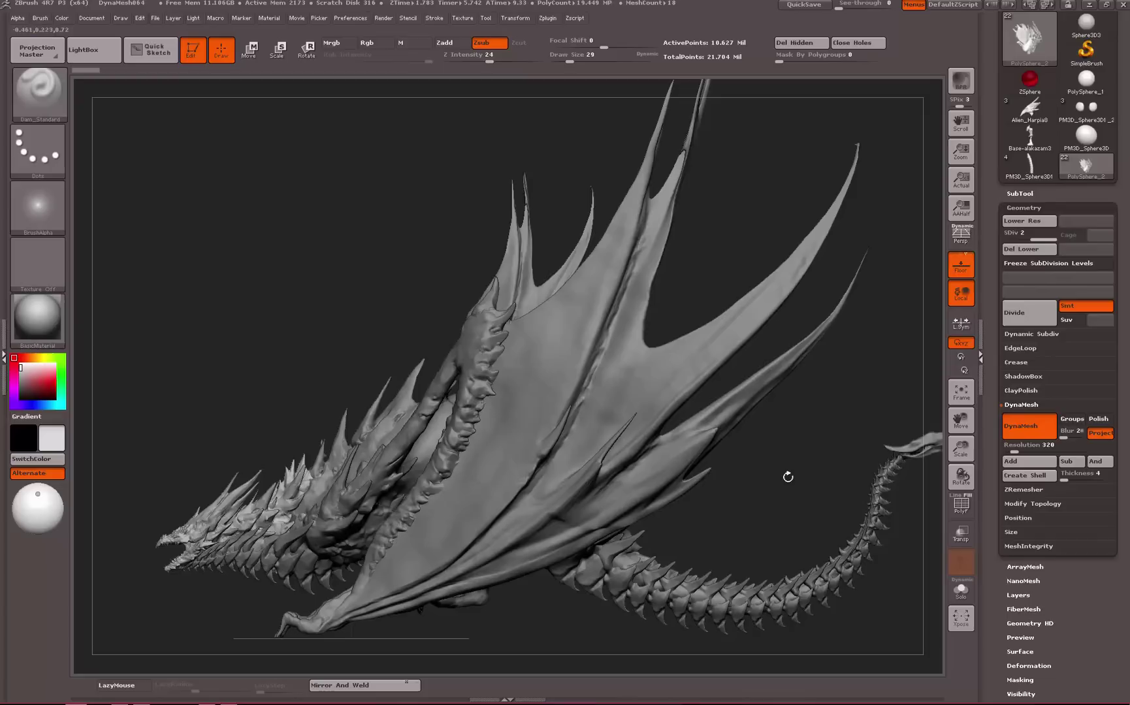
key("space")
left_click(449, 425)
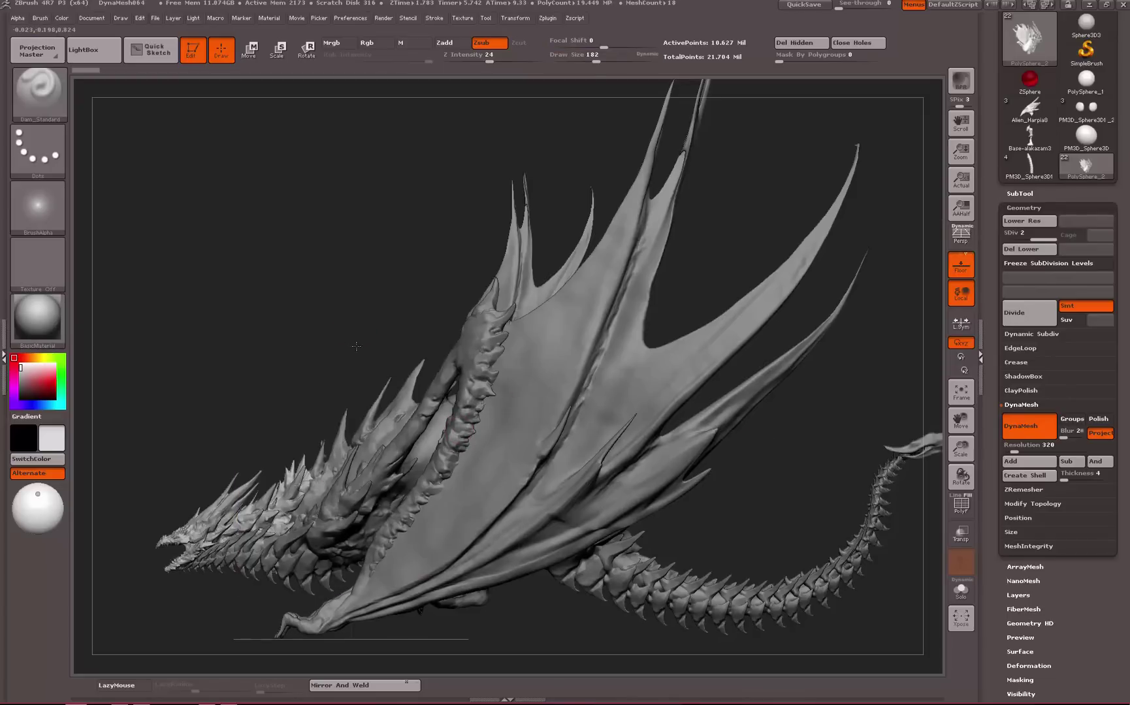
left_click_drag(961, 448, 960, 610)
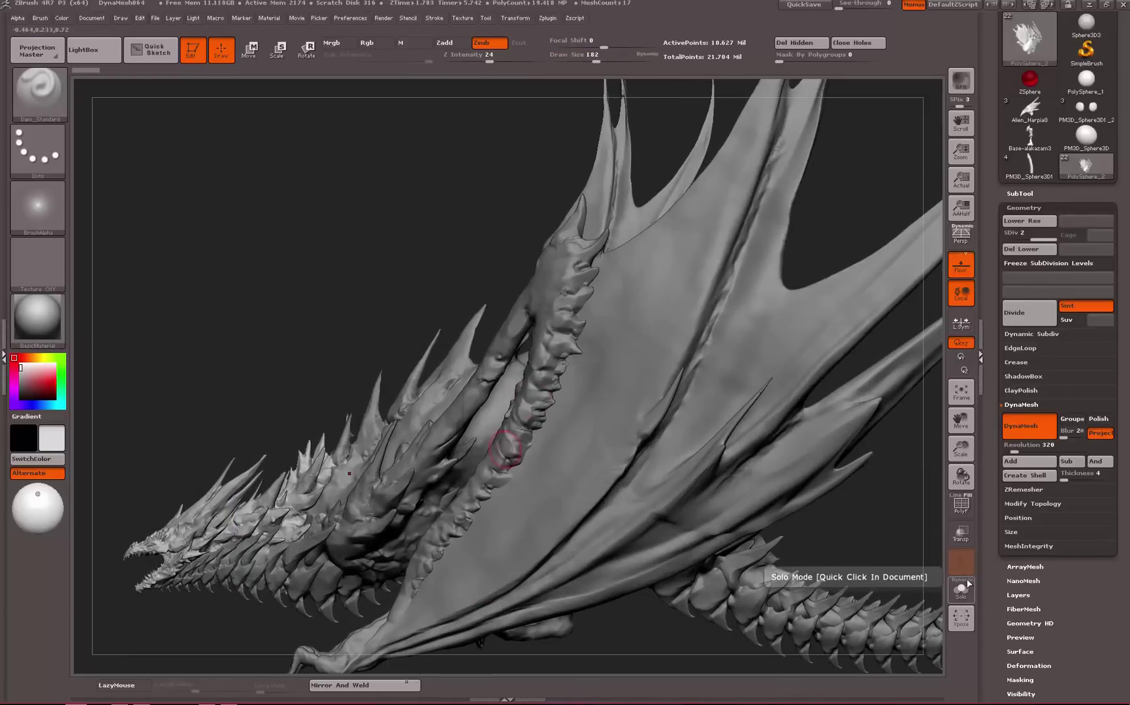
Examine the dragon's neck spikes and scales up close, and make the overlapping throat plates the active subtool
left_click_drag(373, 396, 378, 285, "alt")
left_click_drag(272, 237, 313, 234, "alt")
left_click_drag(233, 228, 248, 357, "alt")
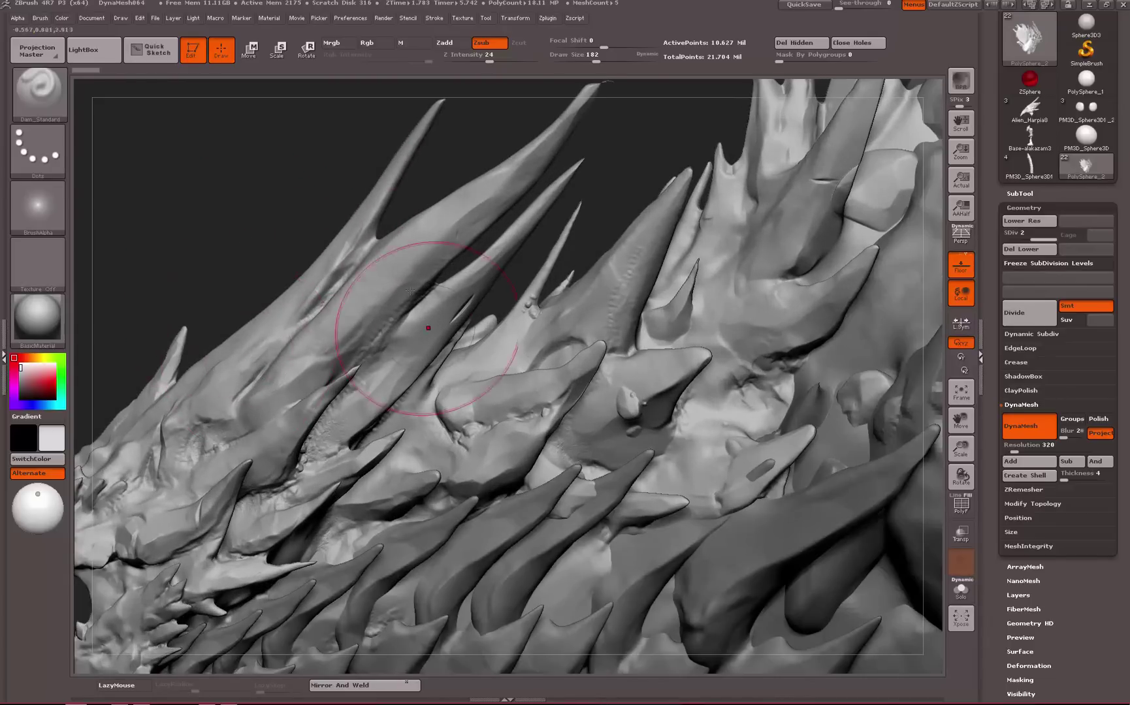
left_click_drag(189, 200, 603, 500)
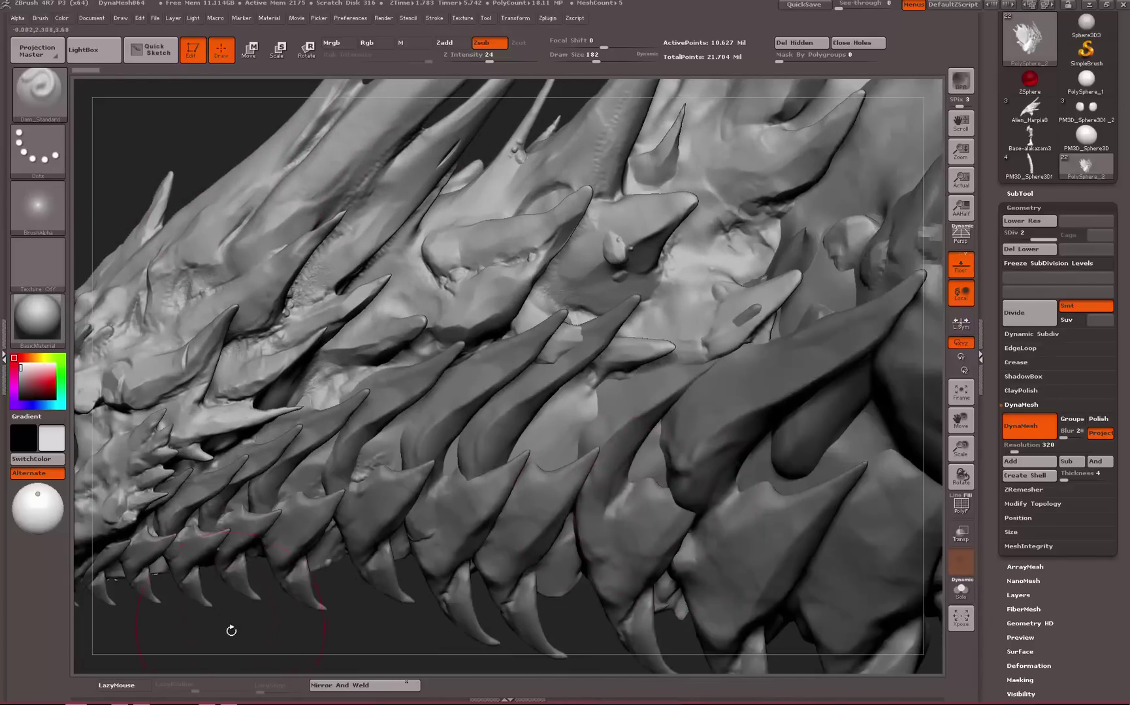
left_click_drag(231, 630, 459, 402)
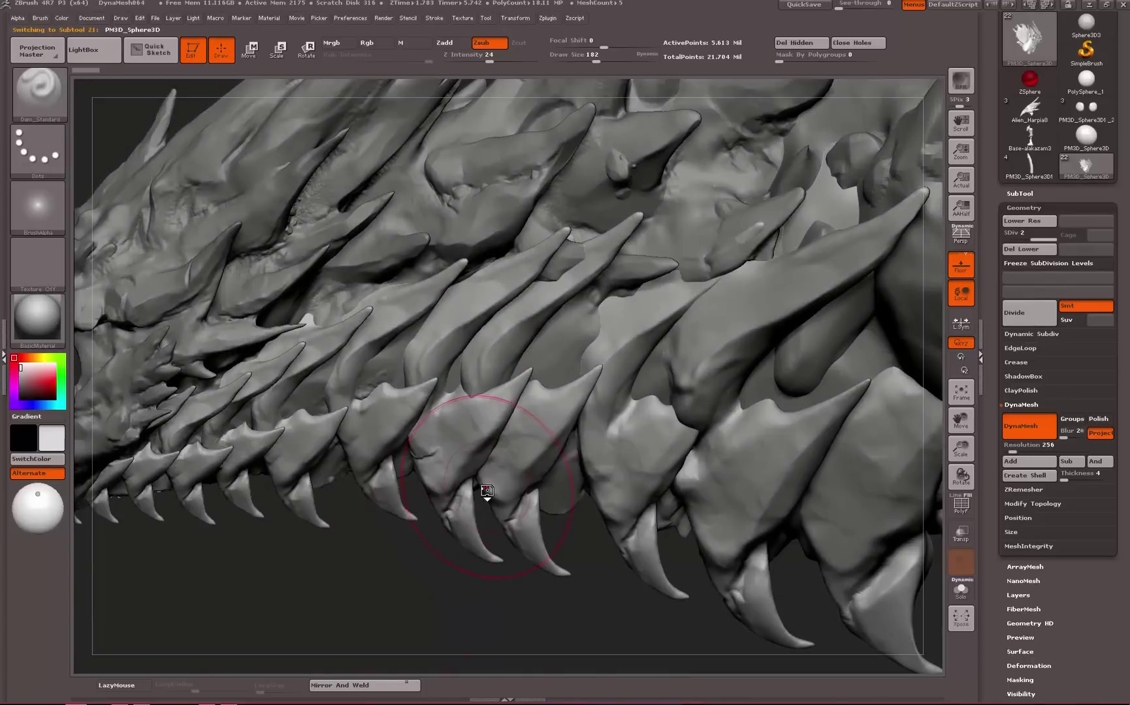
left_click_drag(487, 588, 653, 601)
Enlarge the canvas, isolate the segmented plates in Solo mode, and inspect how they run from the neck to the tail
double_click(981, 595)
left_click_drag(777, 628, 842, 614)
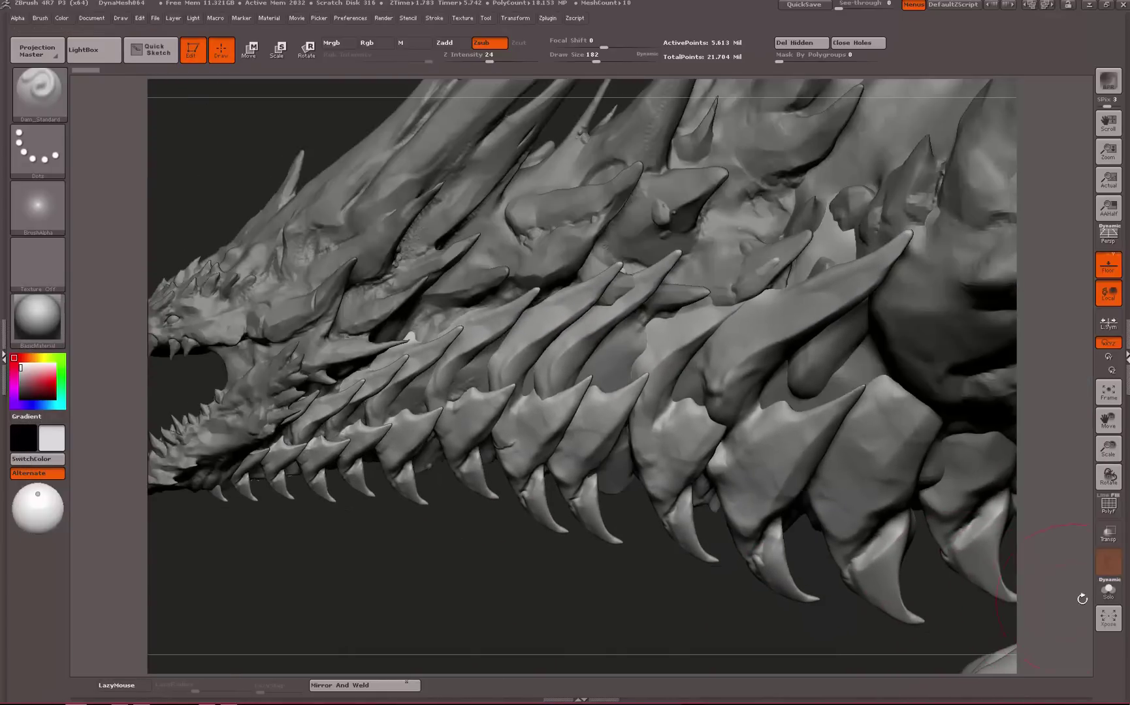
left_click(1108, 591)
left_click_drag(738, 632, 947, 534)
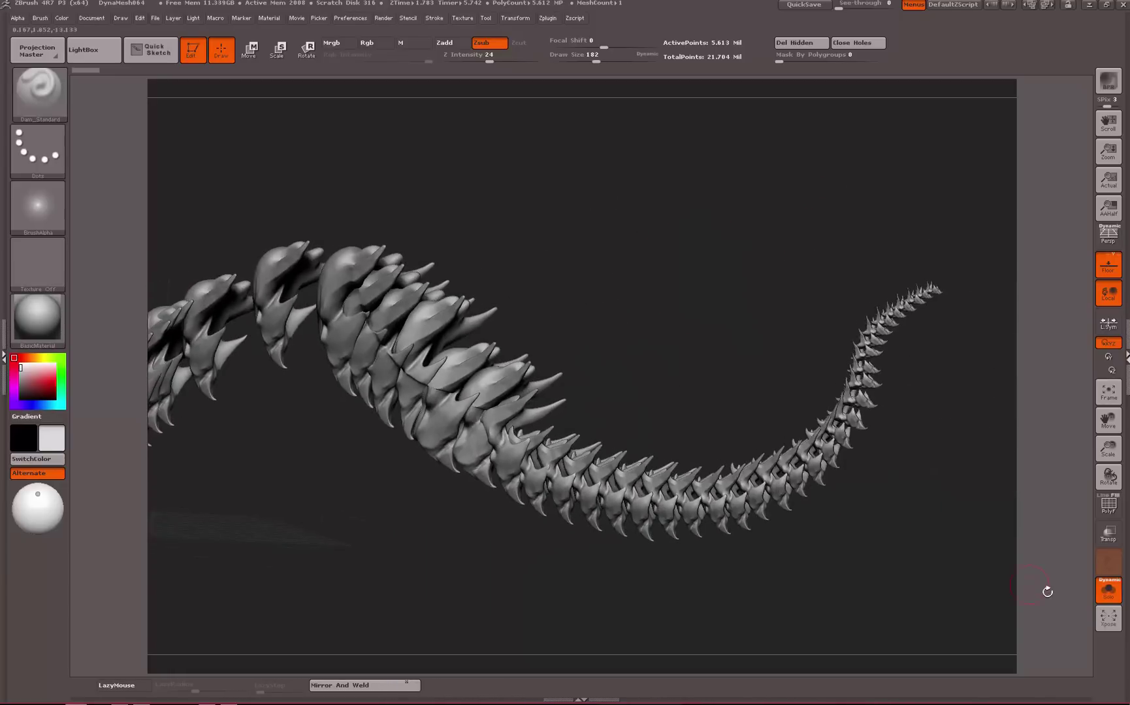
left_click_drag(923, 583, 706, 517)
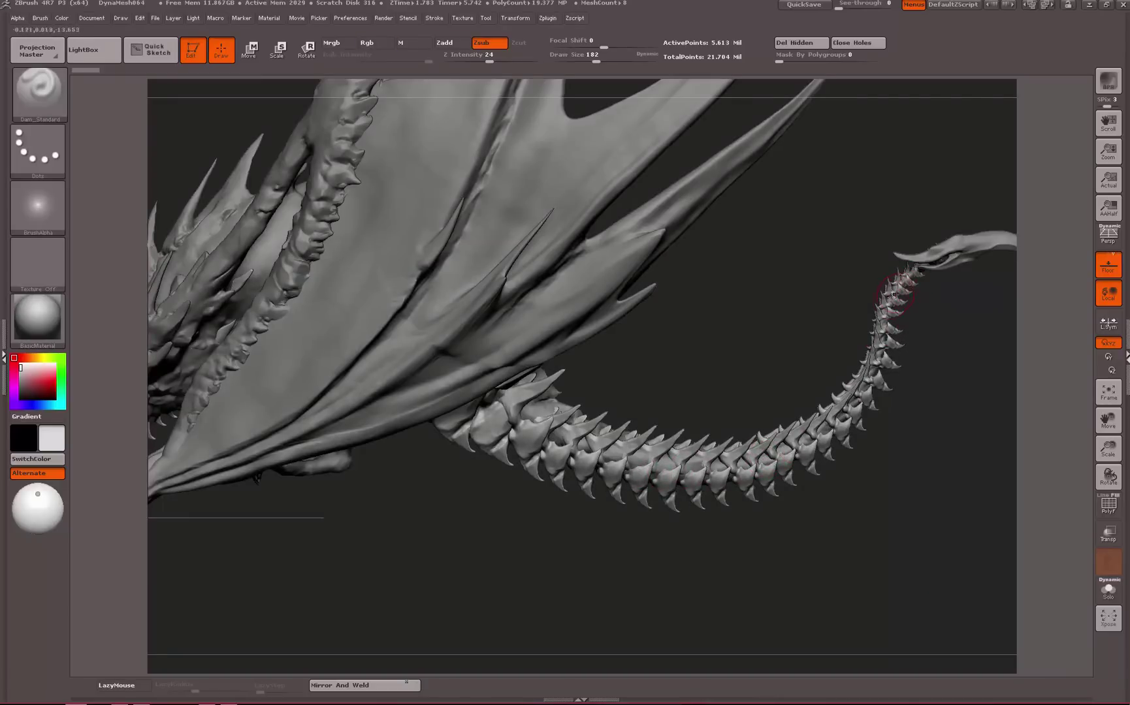
left_click_drag(736, 350, 371, 382)
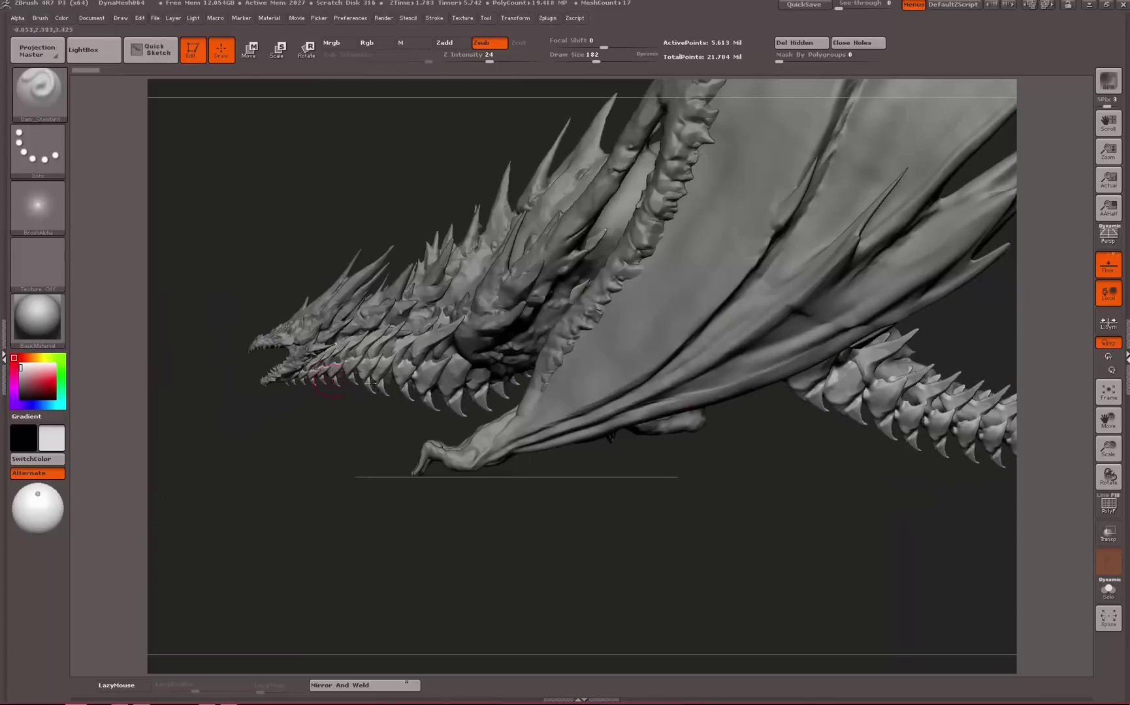
Change the dragon's display colour to orange and view its head and throat from the opposite side
left_click_drag(359, 525, 522, 548, "alt")
left_click_drag(750, 417, 63, 411, "alt")
left_click(54, 377)
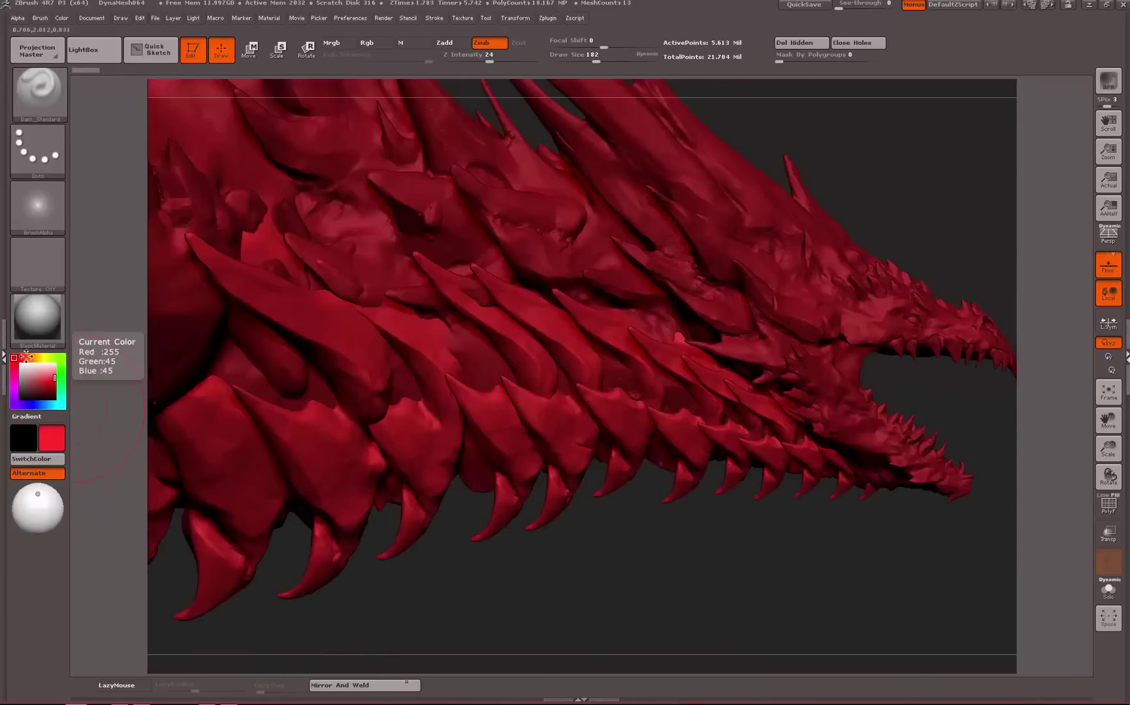
left_click_drag(15, 358, 27, 358)
left_click_drag(664, 606, 682, 294)
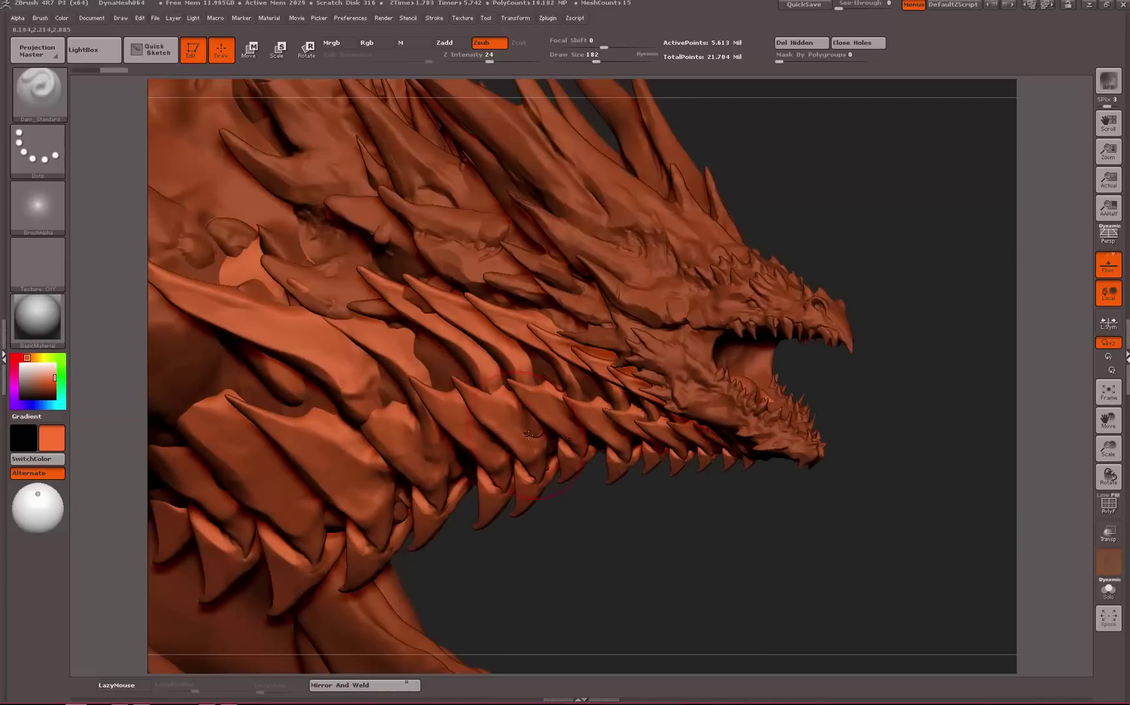
Reduce the Dam_Standard brush's draw size to 54 and study the overlapping throat plates behind the dragon's jaw
key("b")
left_click(626, 454)
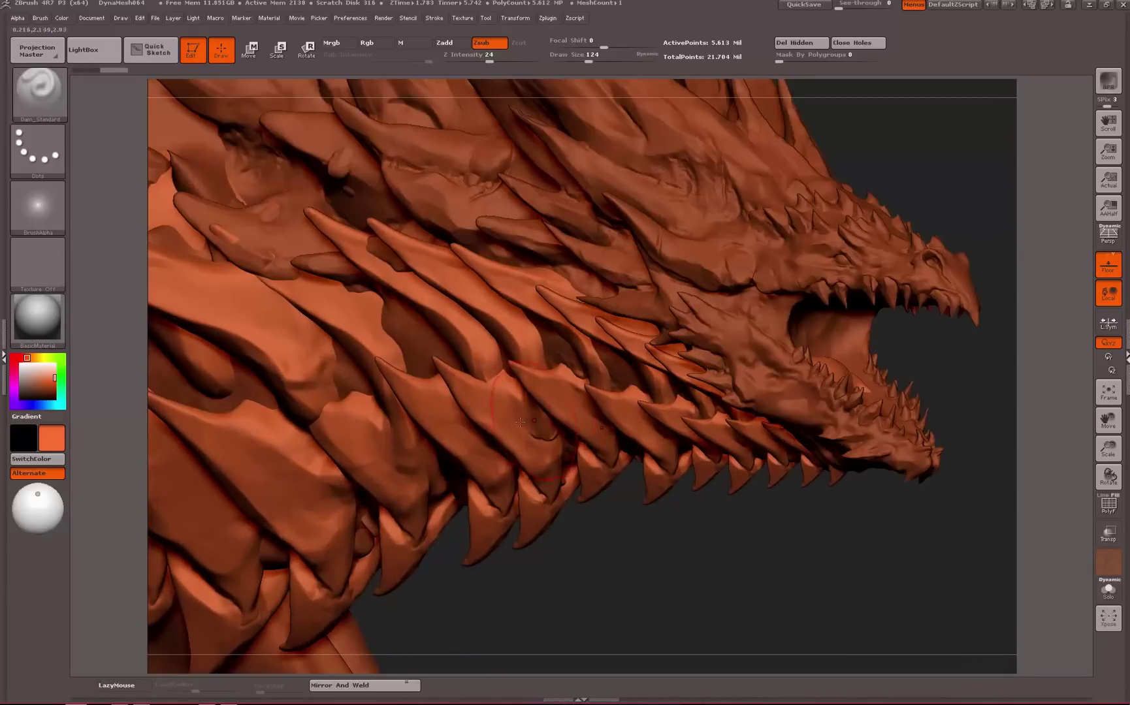
key("space")
left_click_drag(505, 425, 495, 425)
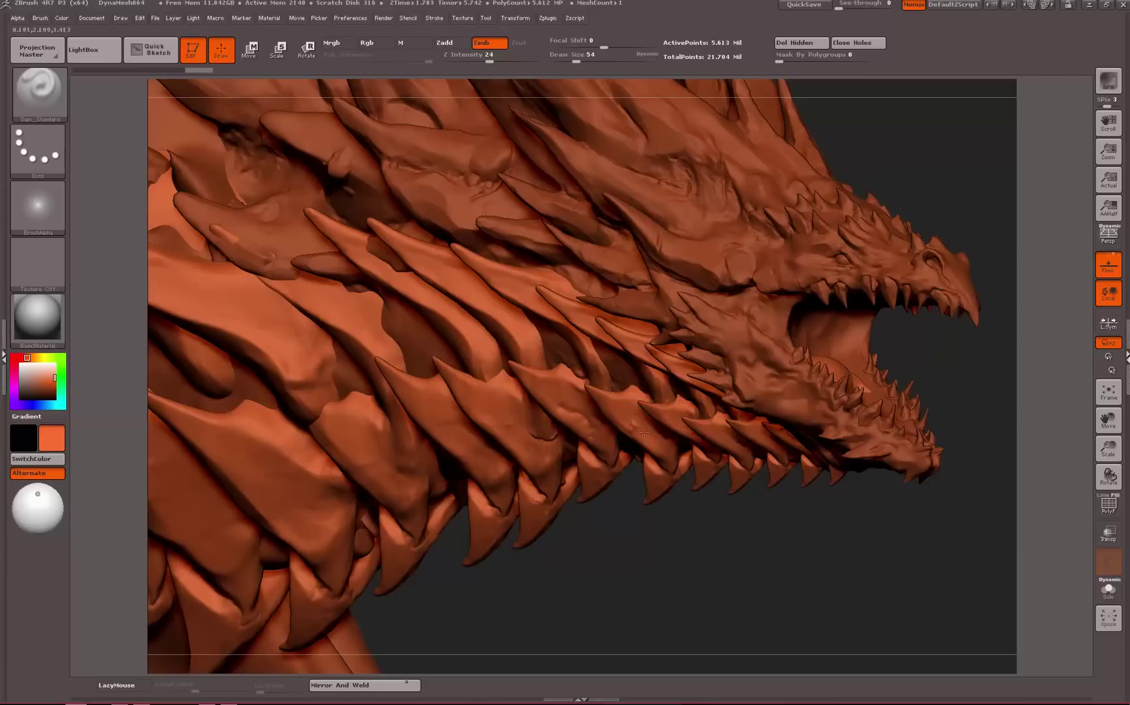
left_click_drag(644, 431, 672, 458)
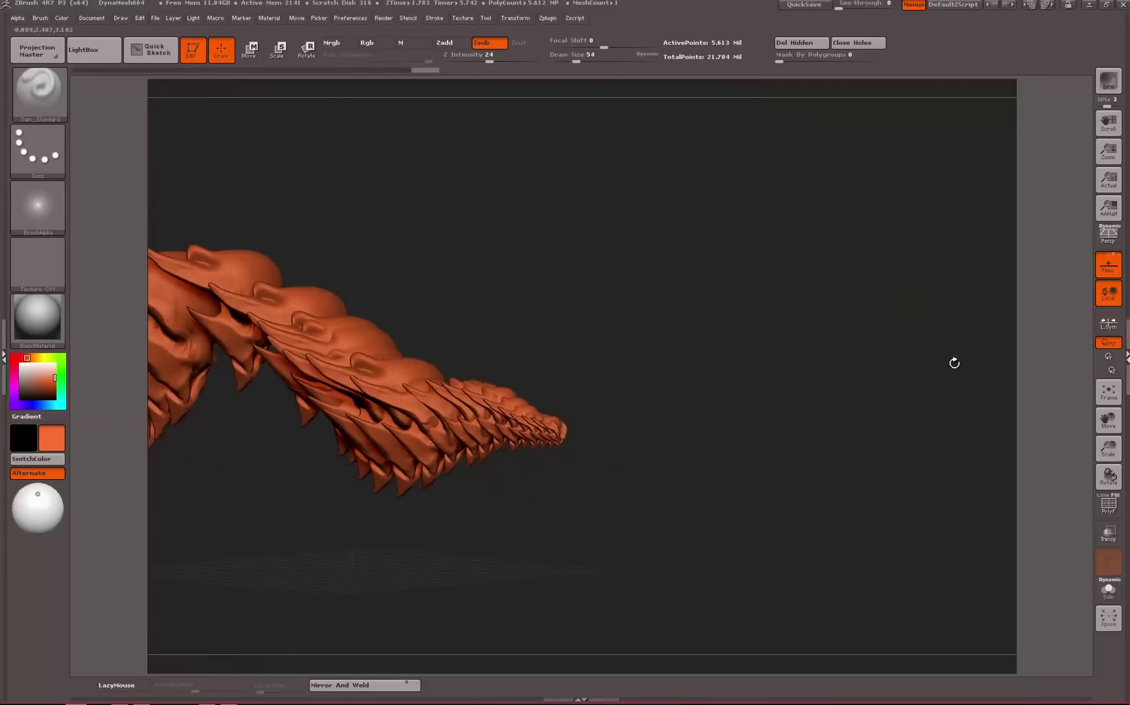
Switch back to the alien ZTool with the spine plates and make the eye spheres the active subtool
left_click(1125, 357)
left_click(1019, 193)
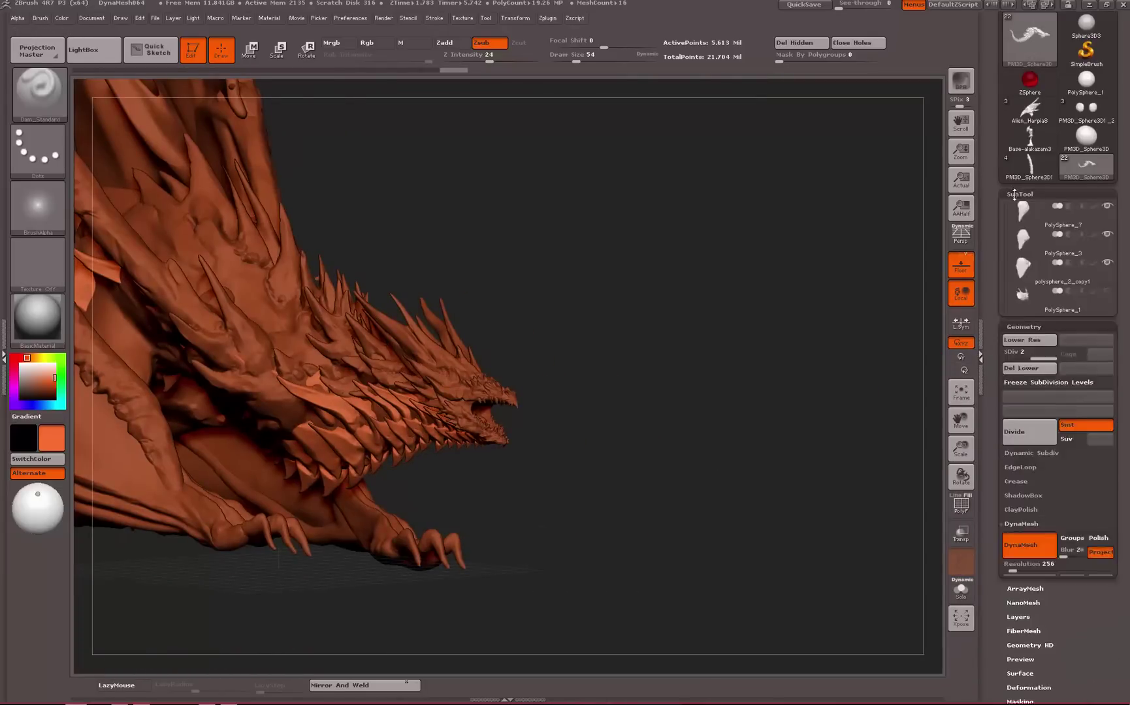
left_click_drag(1007, 346, 995, 190)
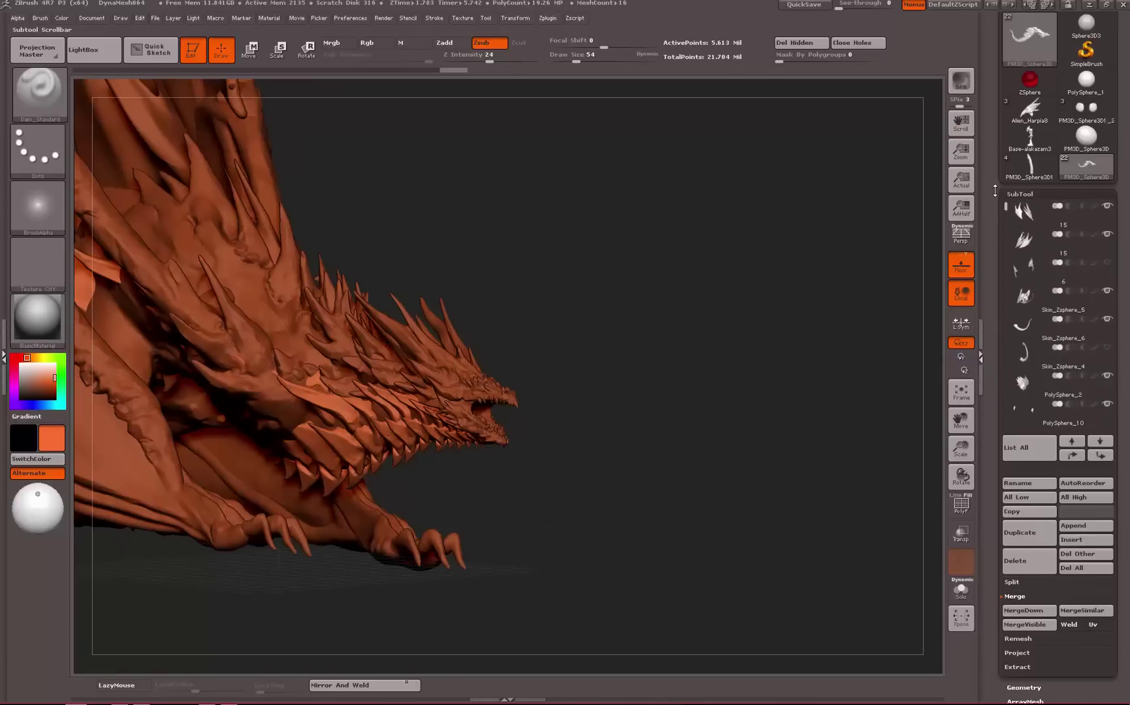
left_click(1036, 169)
left_click_drag(830, 285, 714, 255, "alt")
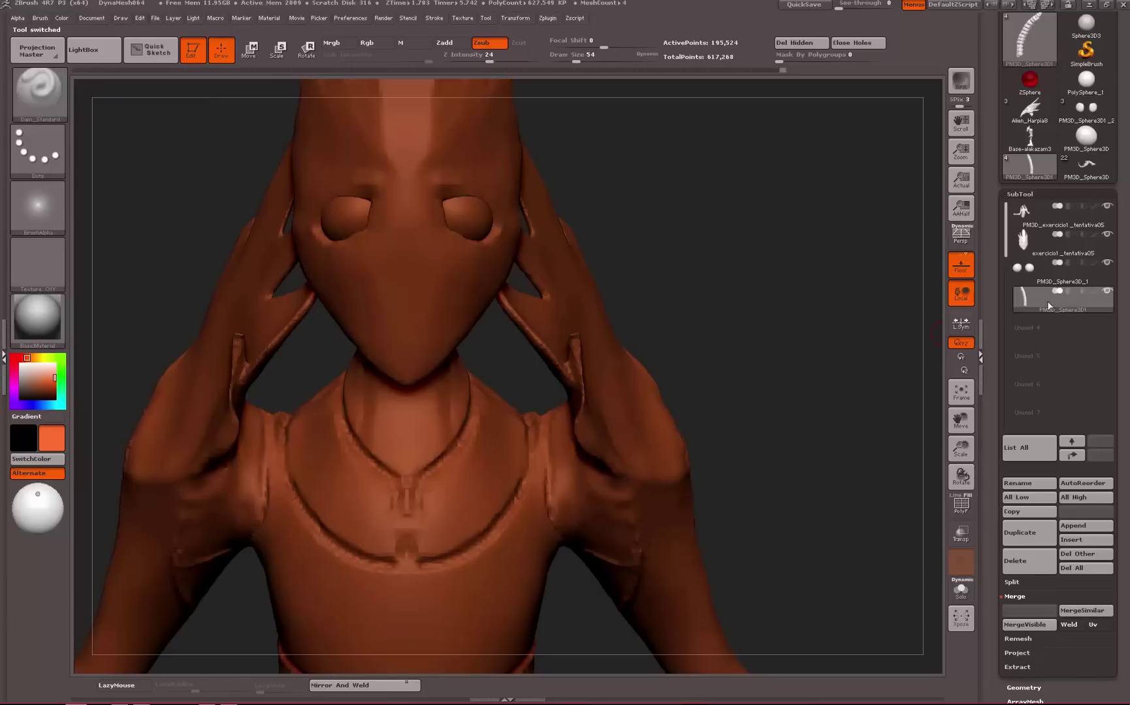
left_click(1051, 271)
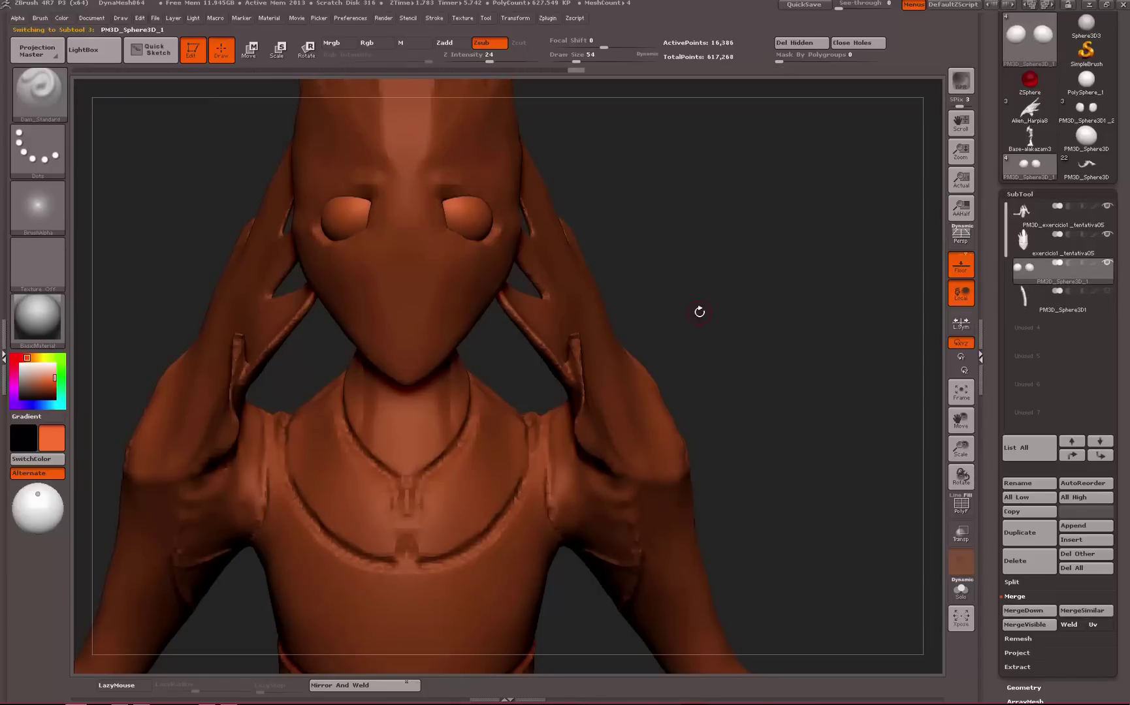